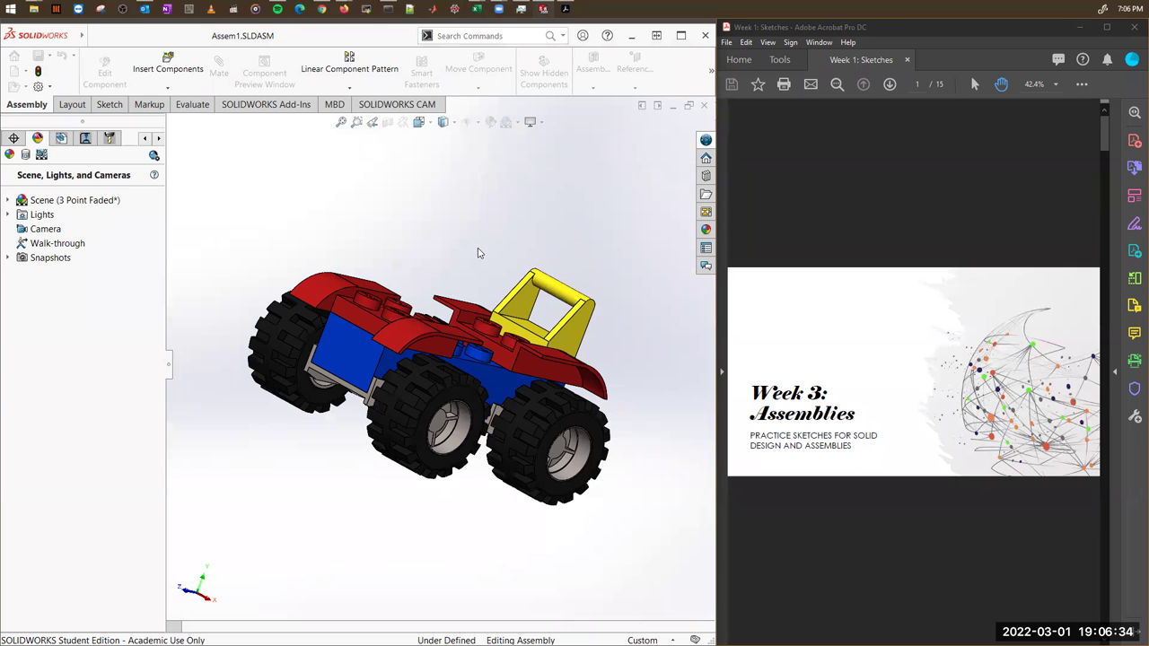
# Orbit the toy car assembly to view it from several sides, then close Assem1.SLDASM.
pyautogui.moveTo(464, 261); pyautogui.dragTo(621, 316, button='middle')
pyautogui.moveTo(638, 353); pyautogui.dragTo(642, 335, button='middle')
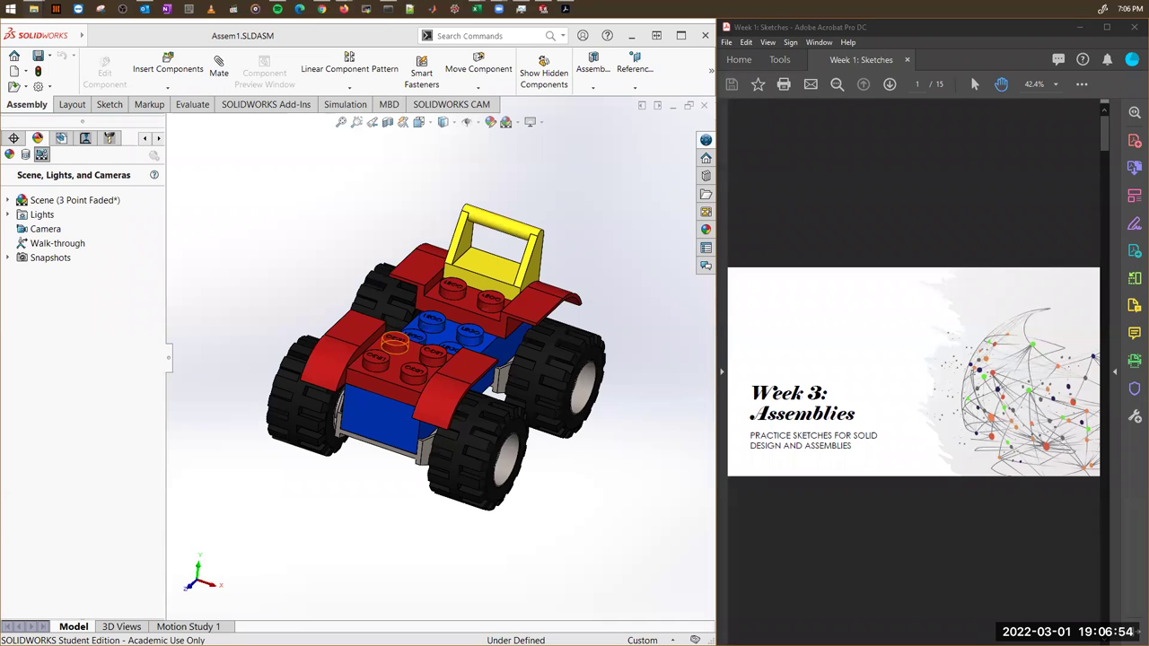
pyautogui.click(628, 486)
pyautogui.moveTo(626, 484); pyautogui.dragTo(593, 508, button='middle')
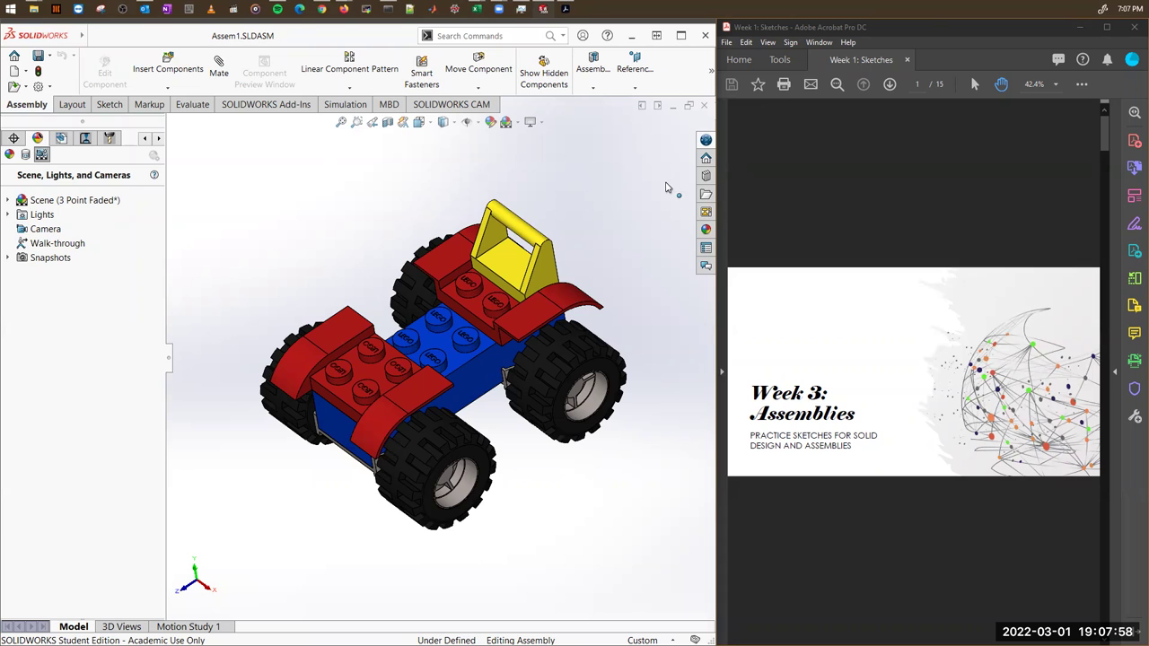
pyautogui.click(706, 106)
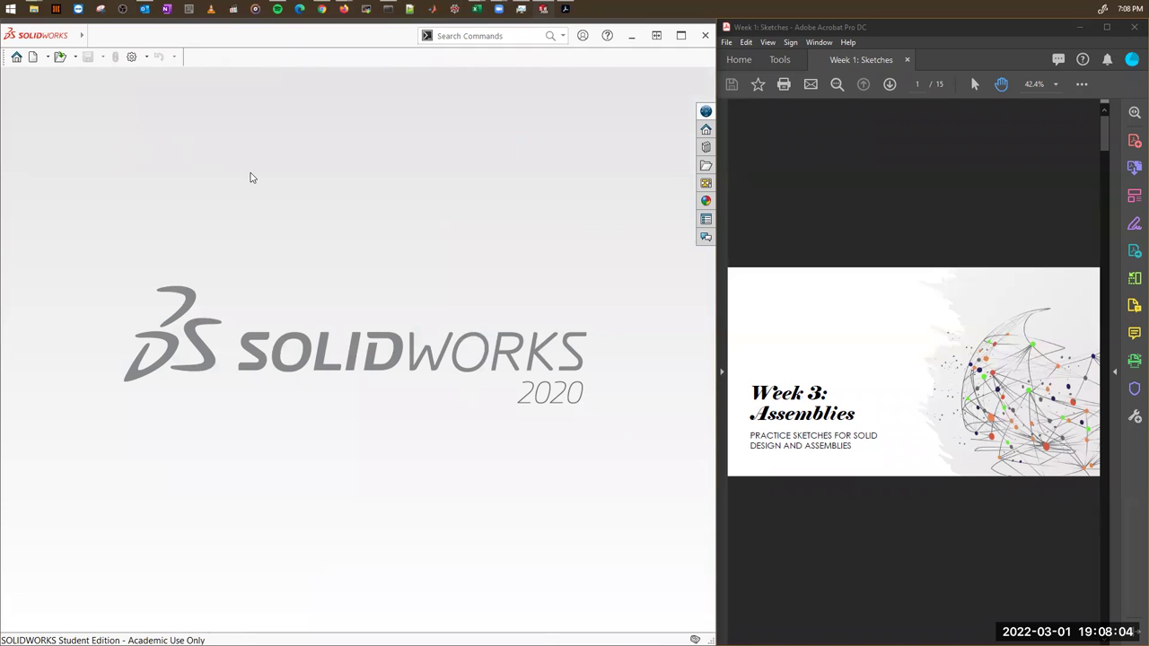
# Open the New SOLIDWORKS Document dialog, move it aside and select the Assembly type.
pyautogui.click(33, 58)
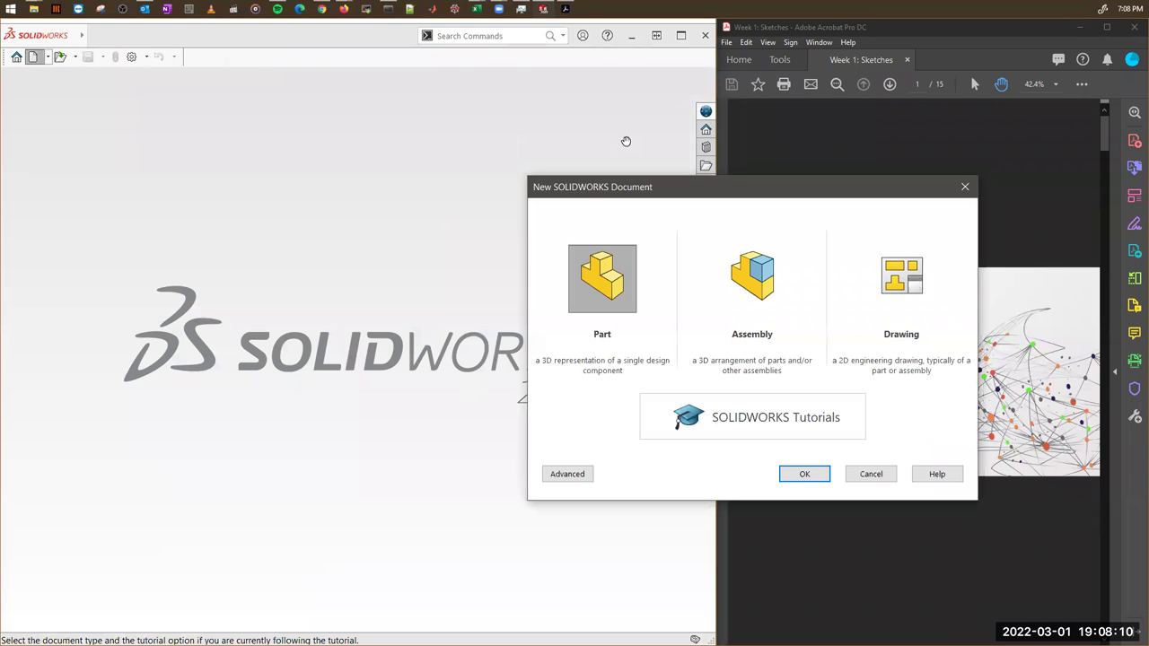
pyautogui.moveTo(727, 188); pyautogui.dragTo(430, 127)
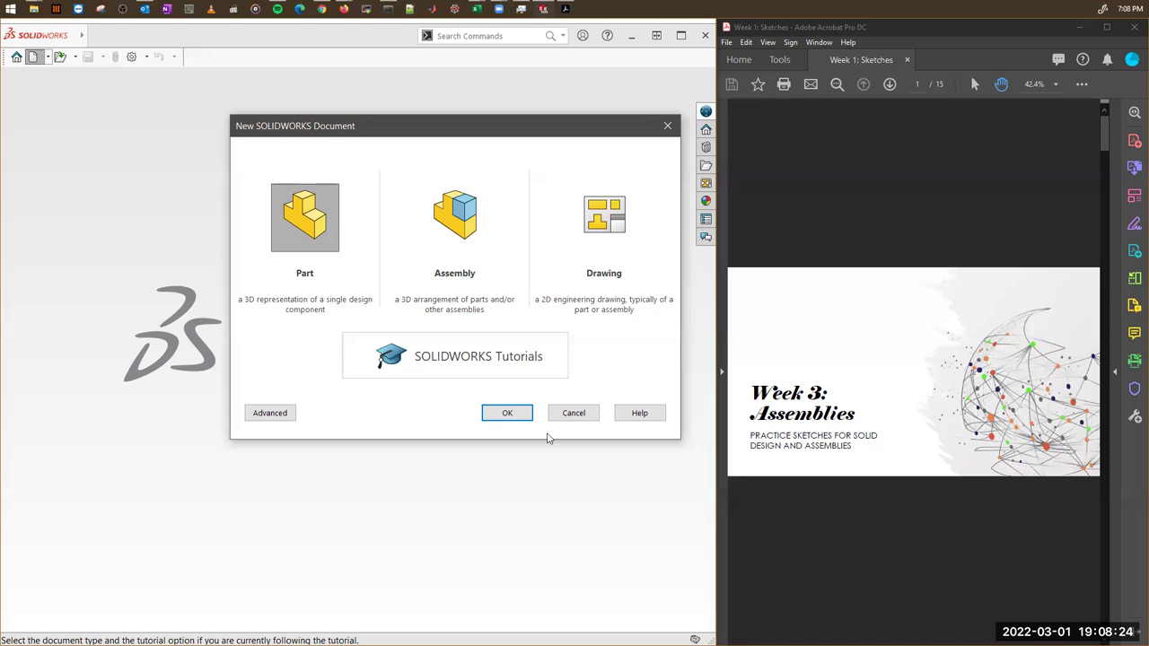
pyautogui.click(456, 247)
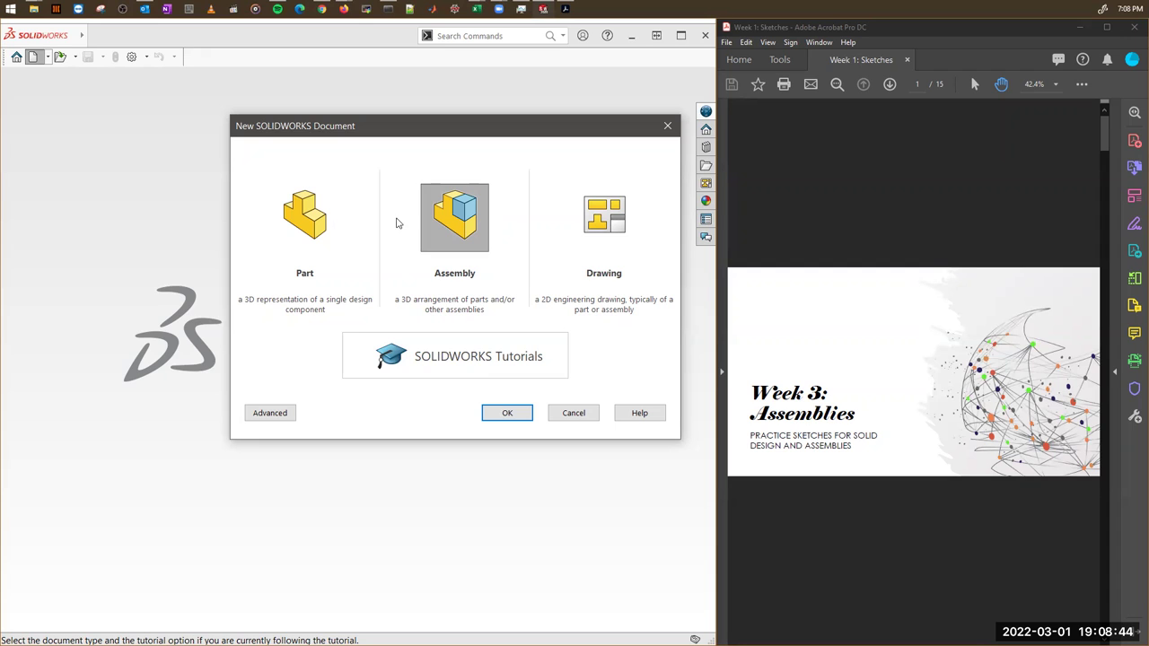
pyautogui.click(897, 198)
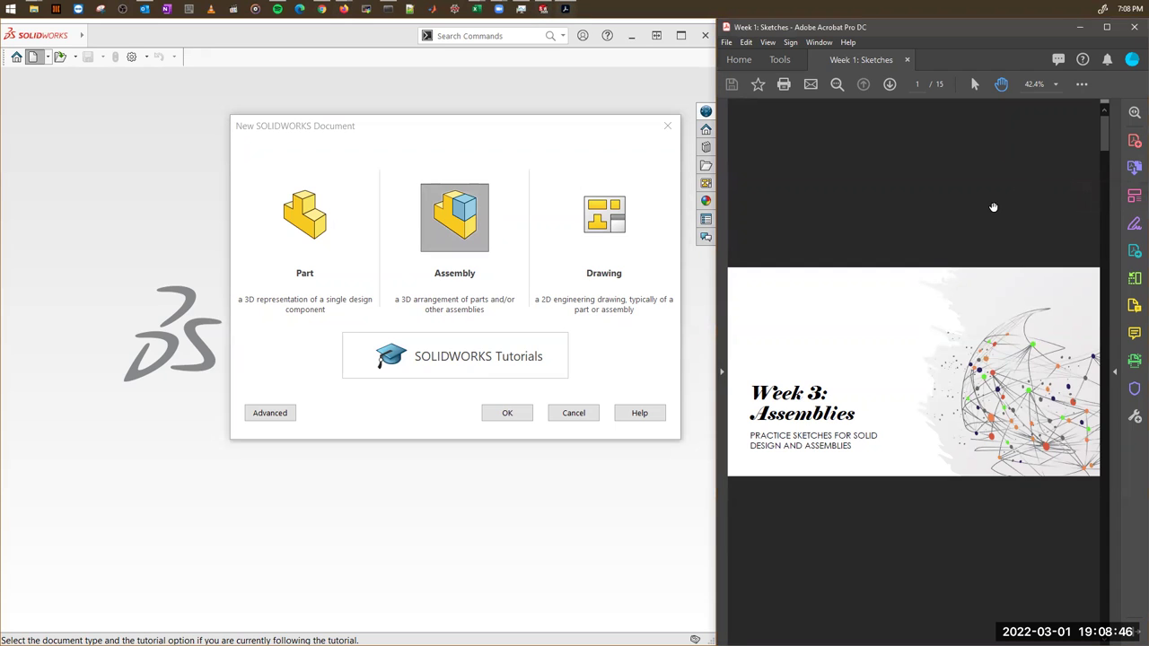
# Scroll the Week 1 Sketches PDF to Problem 1's bolt, nut and washer drawings.
pyautogui.scroll(-3, 992, 199)
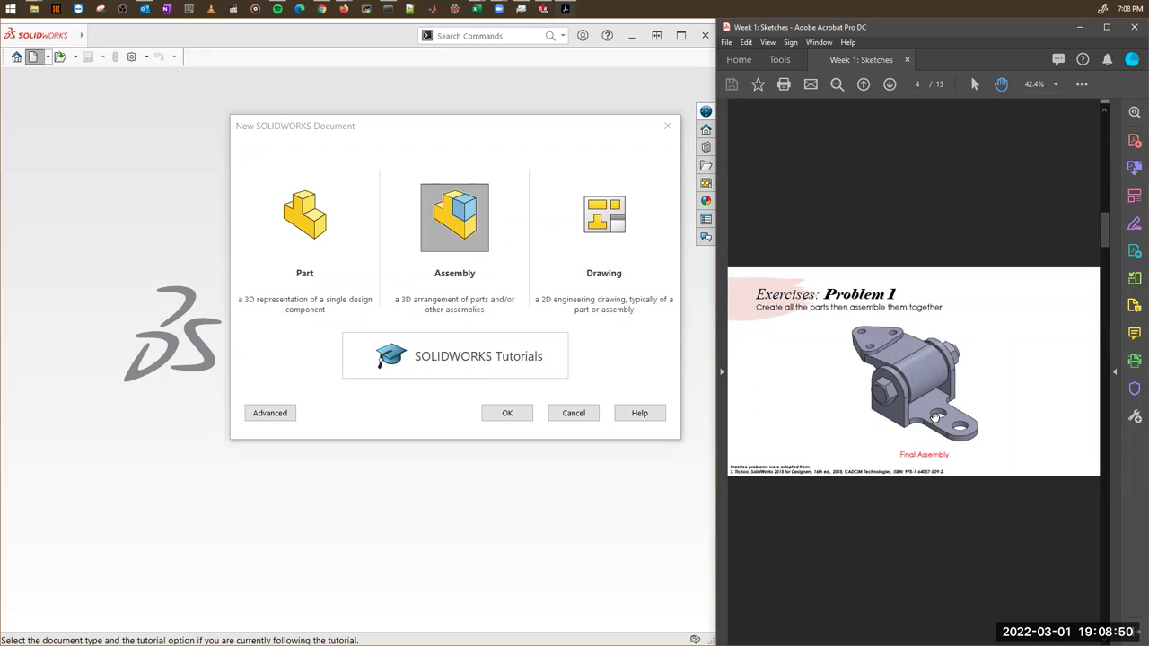
pyautogui.scroll(2, 958, 426)
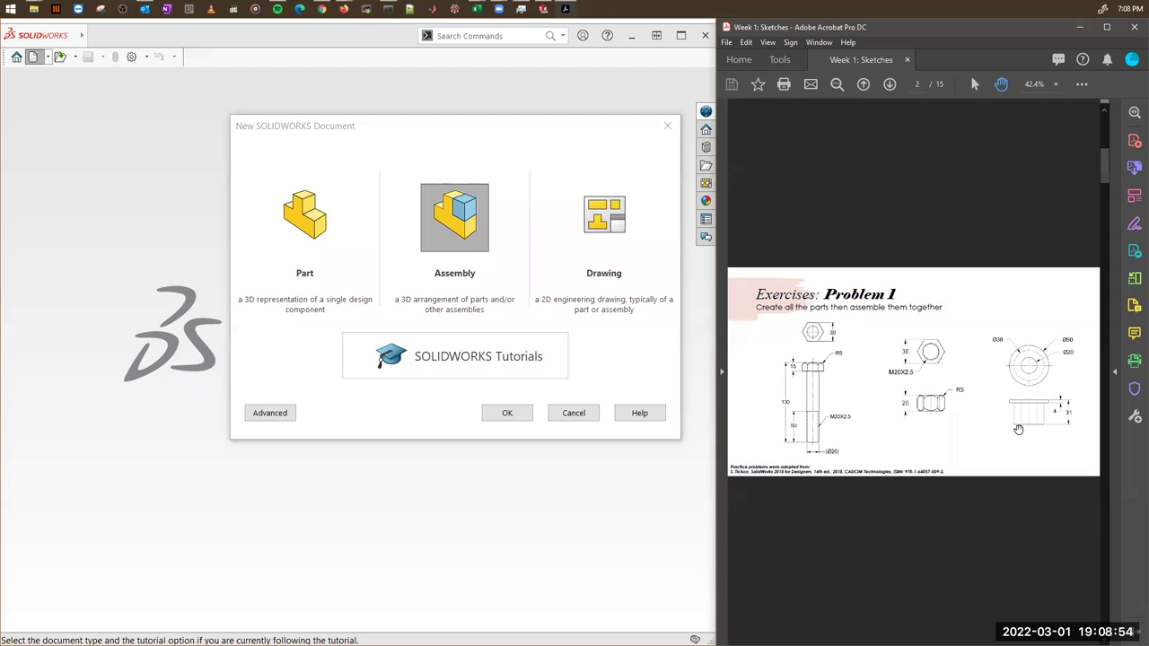
pyautogui.scroll(-1, 1019, 430)
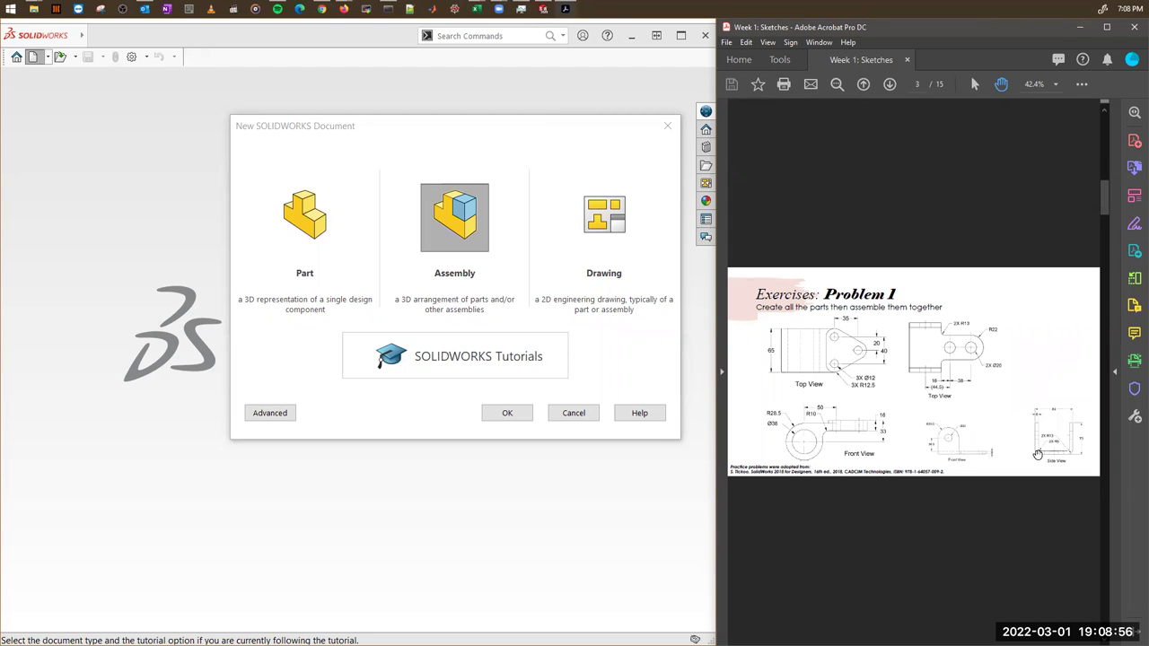
pyautogui.scroll(-1, 1010, 461)
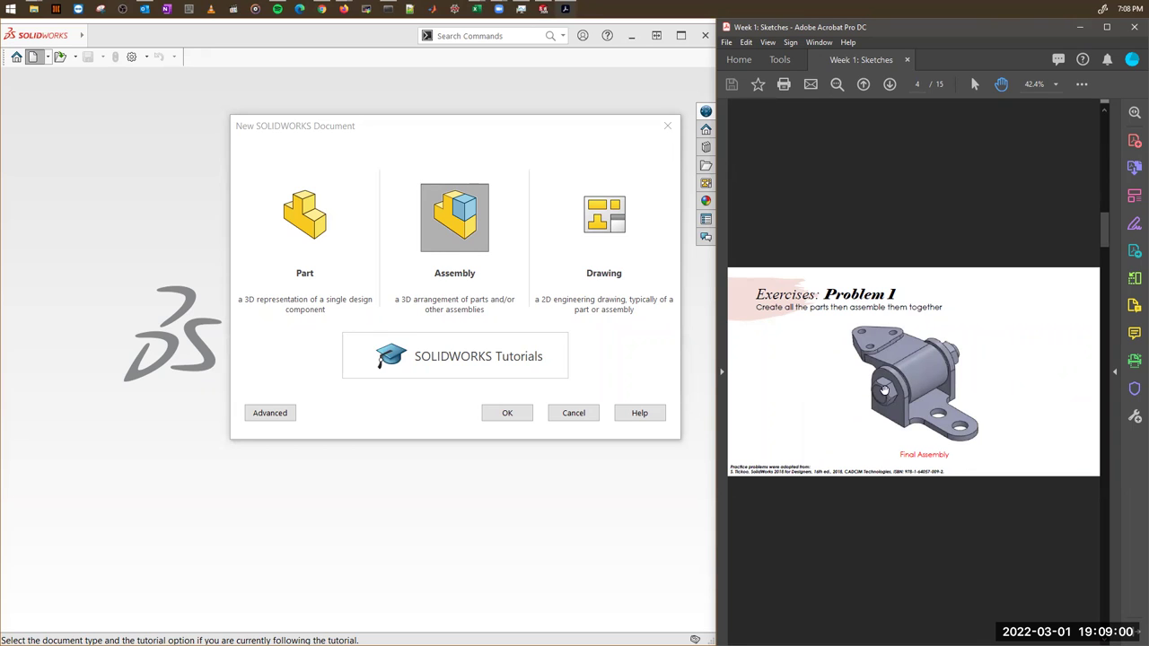
pyautogui.scroll(-1, 958, 240)
pyautogui.scroll(1, 959, 239)
# Scroll through the exercise PDF and pick Part as the new document type.
pyautogui.scroll(1, 852, 225)
pyautogui.scroll(1, 852, 225)
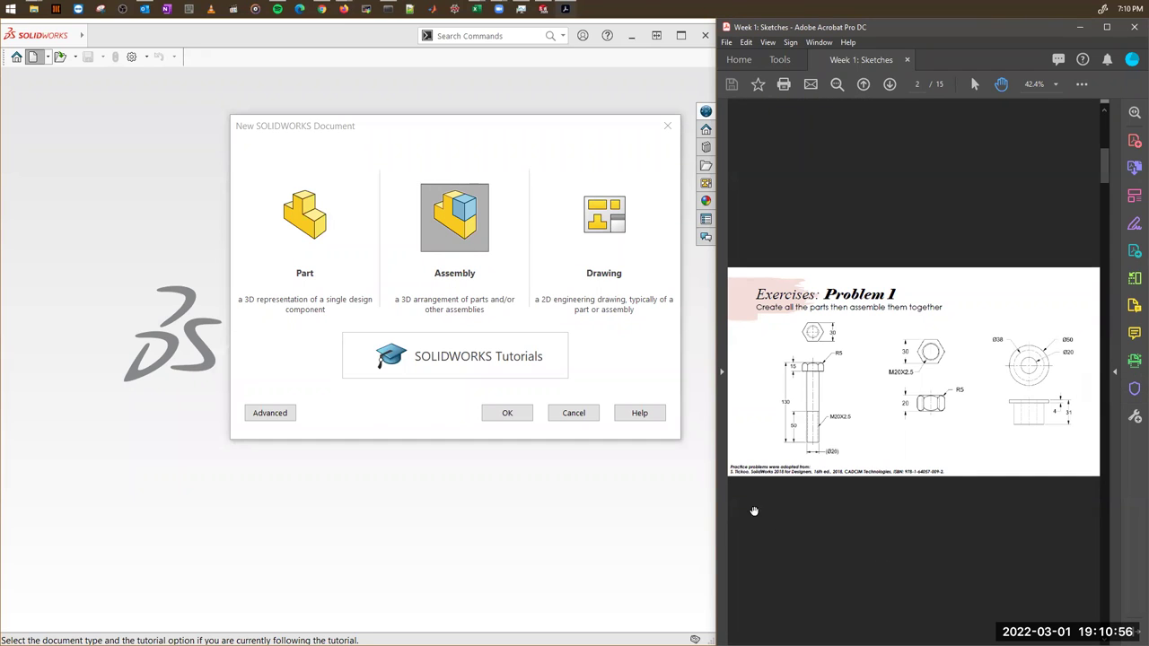
pyautogui.scroll(-2, 883, 530)
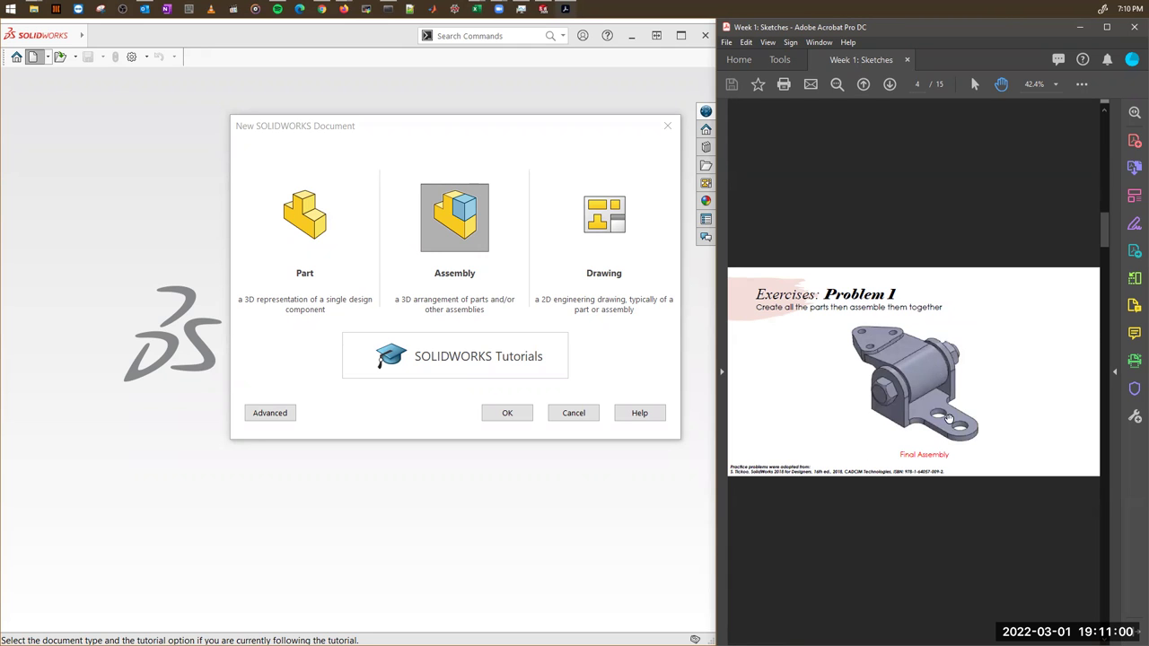
pyautogui.scroll(2, 938, 373)
pyautogui.keyDown('ctrl'); pyautogui.scroll(4, 824, 399); pyautogui.keyUp('ctrl')
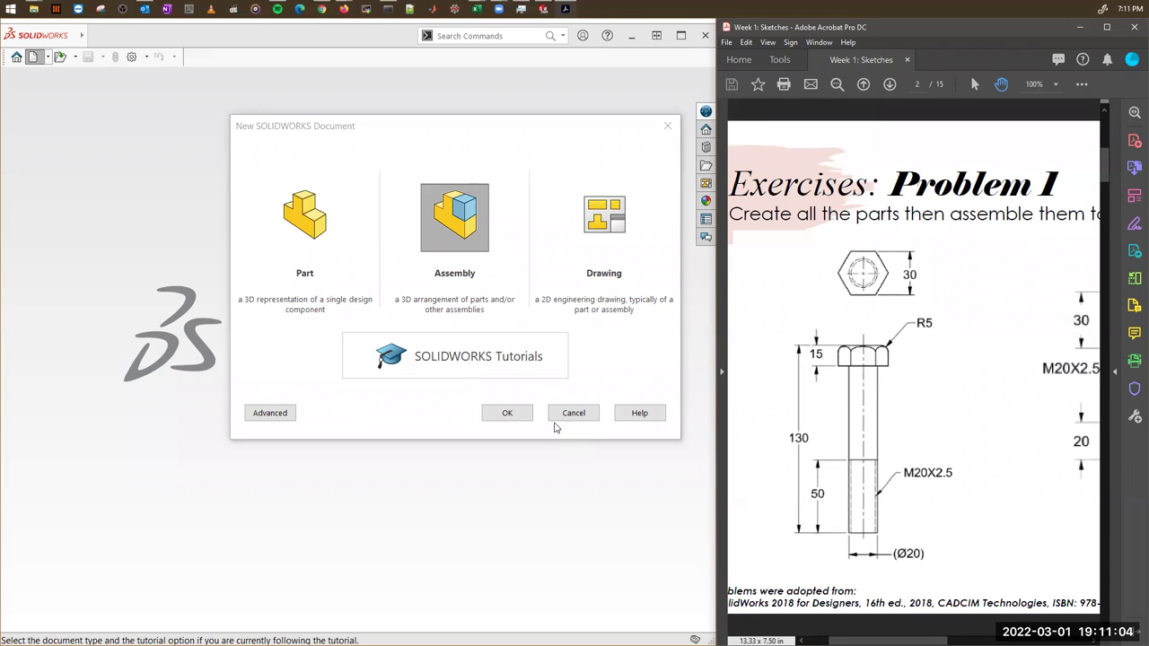
pyautogui.click(320, 226)
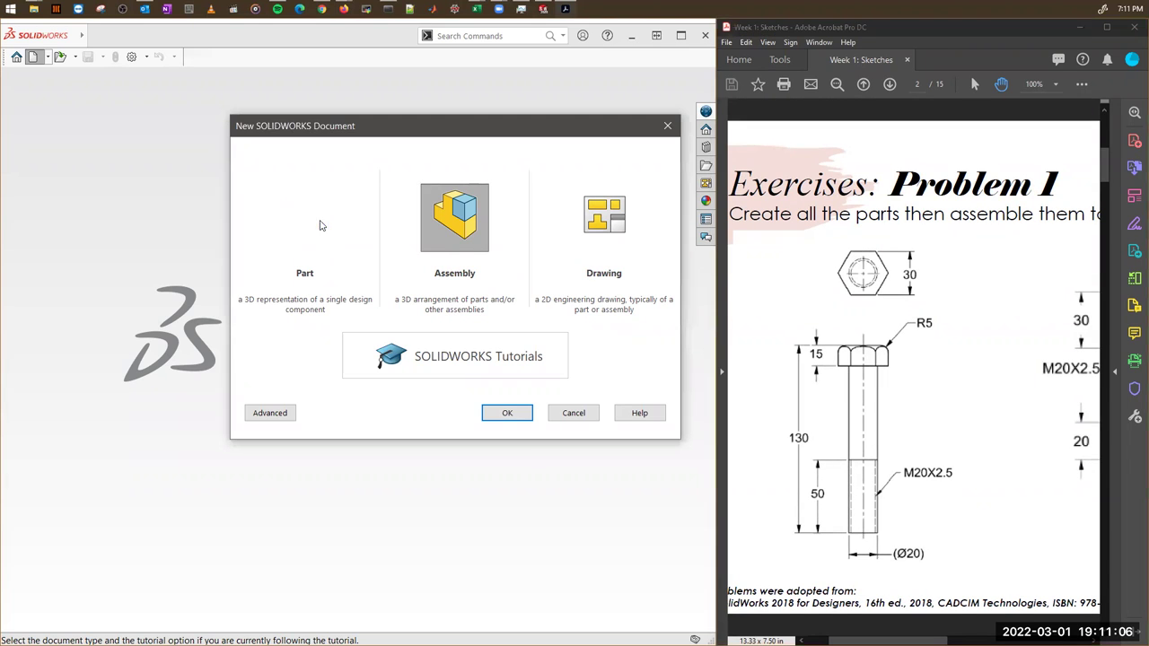
# Scroll the PDF to page 8's Problem 3 DRIVELINK drawing with 30 spacing and R10 ends.
pyautogui.click(906, 331)
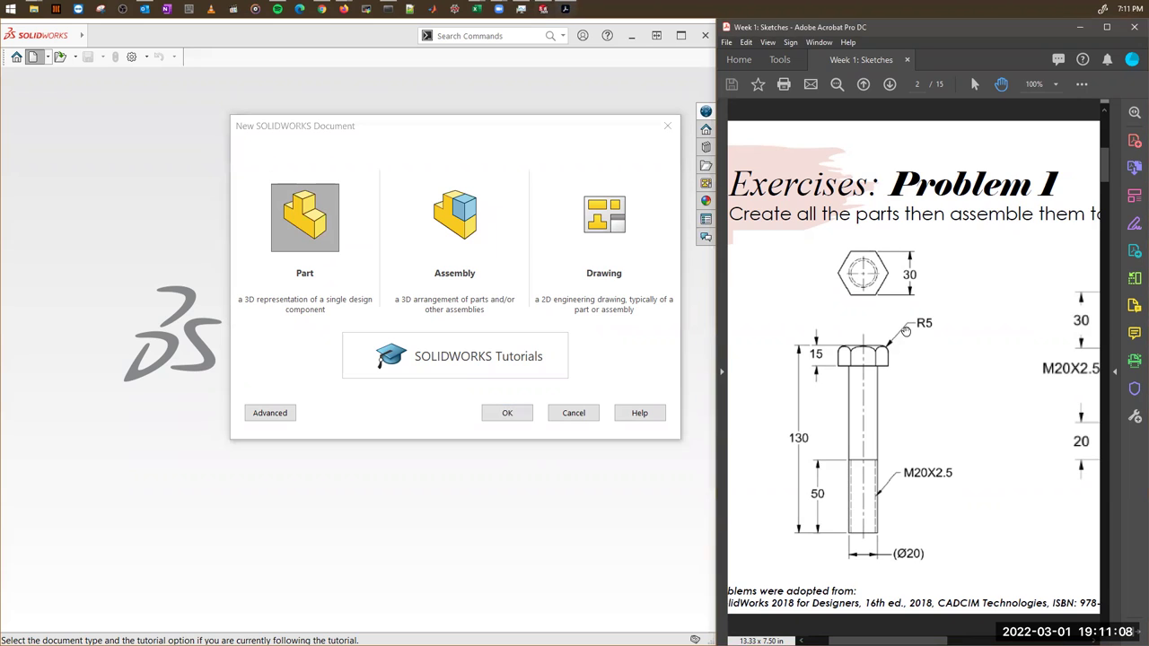
pyautogui.keyDown('ctrl'); pyautogui.scroll(-4, 906, 332); pyautogui.keyUp('ctrl')
pyautogui.scroll(-4, 906, 335)
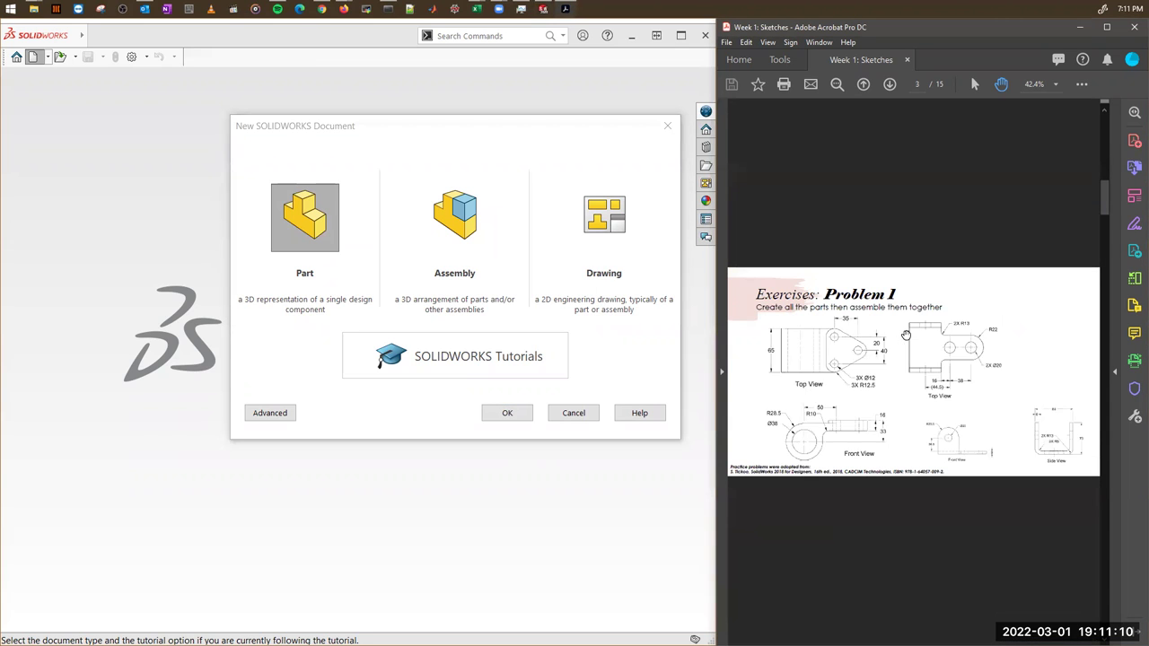
pyautogui.scroll(-1, 905, 334)
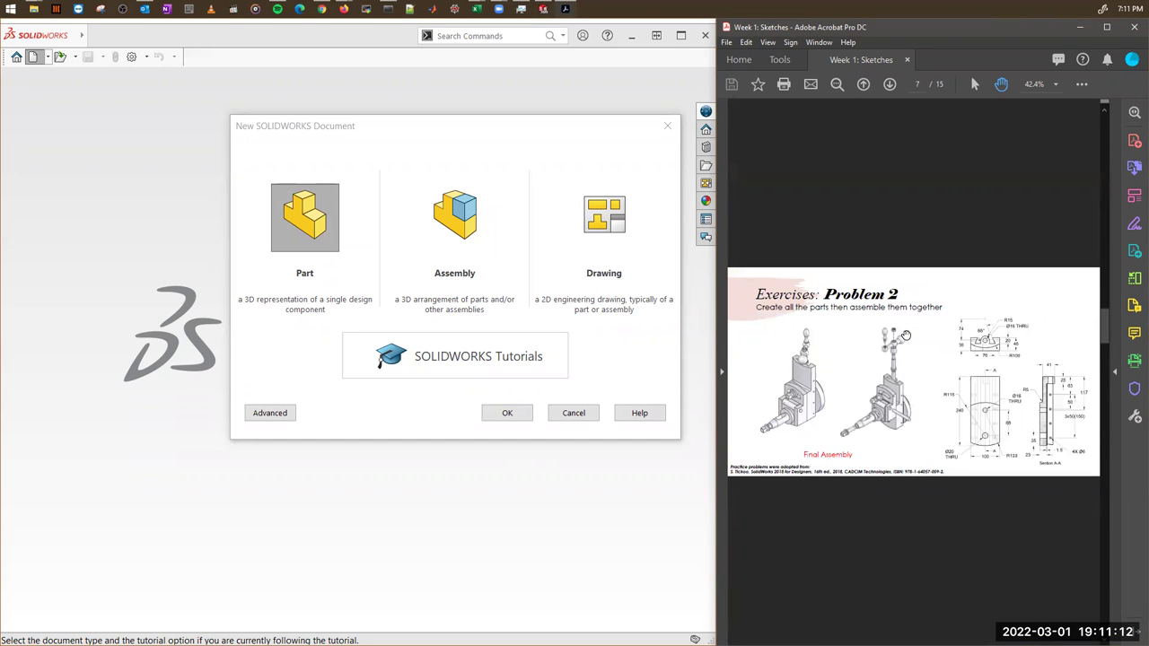
pyautogui.scroll(-1, 906, 334)
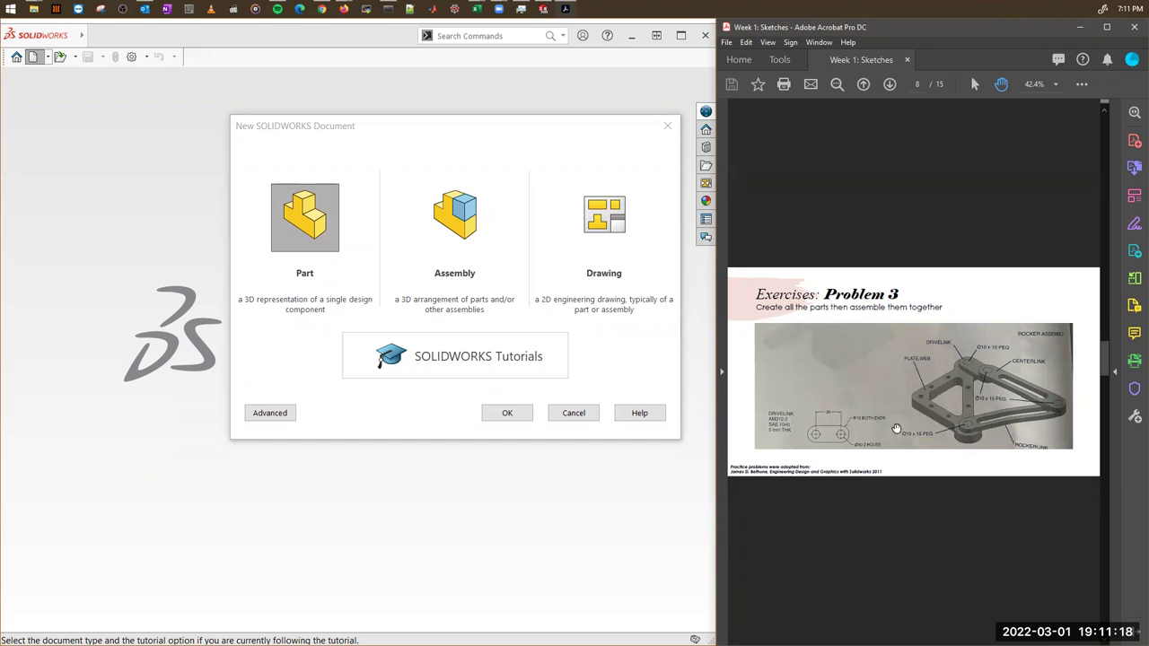
pyautogui.keyDown('ctrl'); pyautogui.scroll(5, 833, 447); pyautogui.keyUp('ctrl')
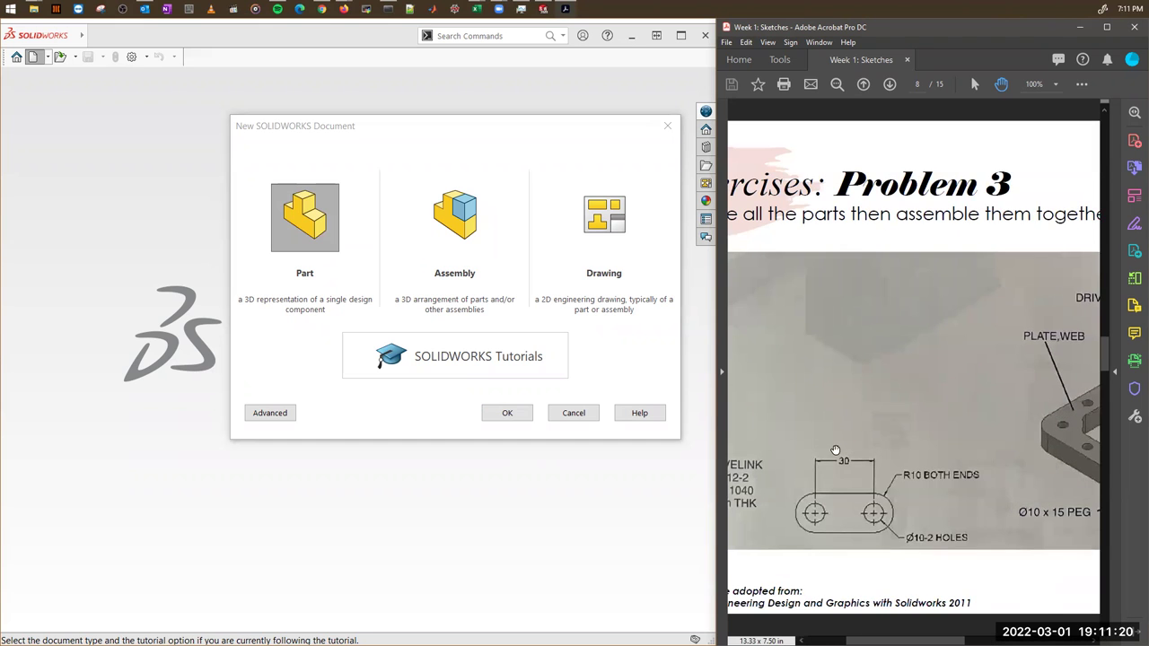
pyautogui.keyDown('ctrl'); pyautogui.scroll(-1, 885, 413); pyautogui.keyUp('ctrl')
pyautogui.keyDown('ctrl'); pyautogui.scroll(1, 885, 413); pyautogui.keyUp('ctrl')
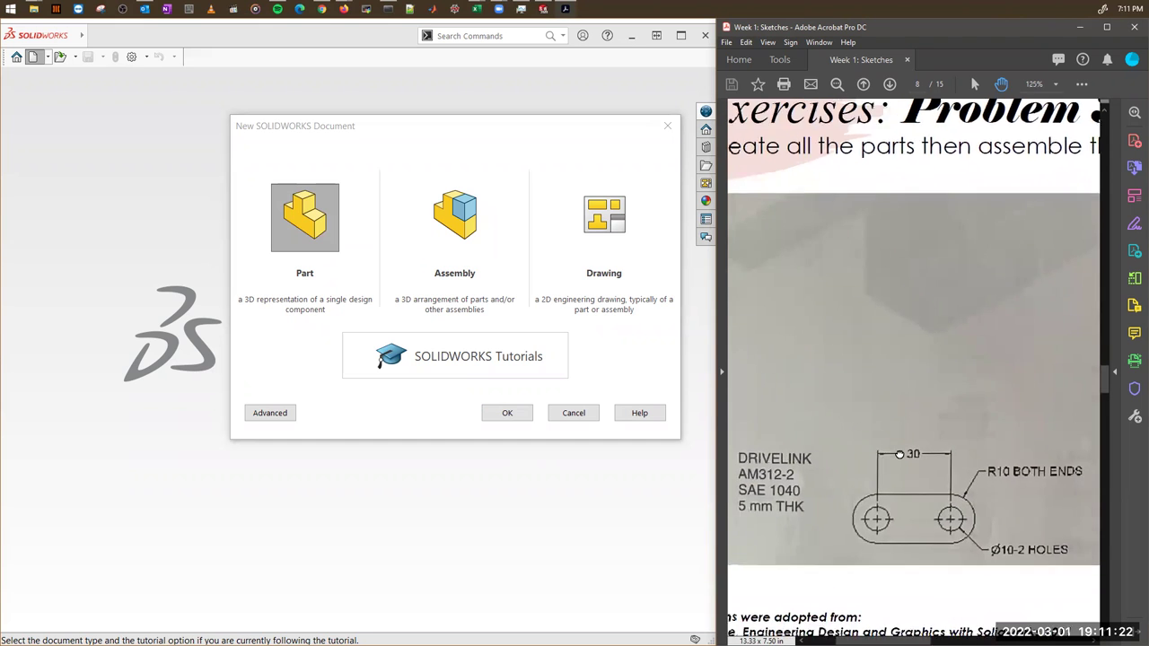
pyautogui.keyDown('ctrl'); pyautogui.scroll(-1, 958, 433); pyautogui.keyUp('ctrl')
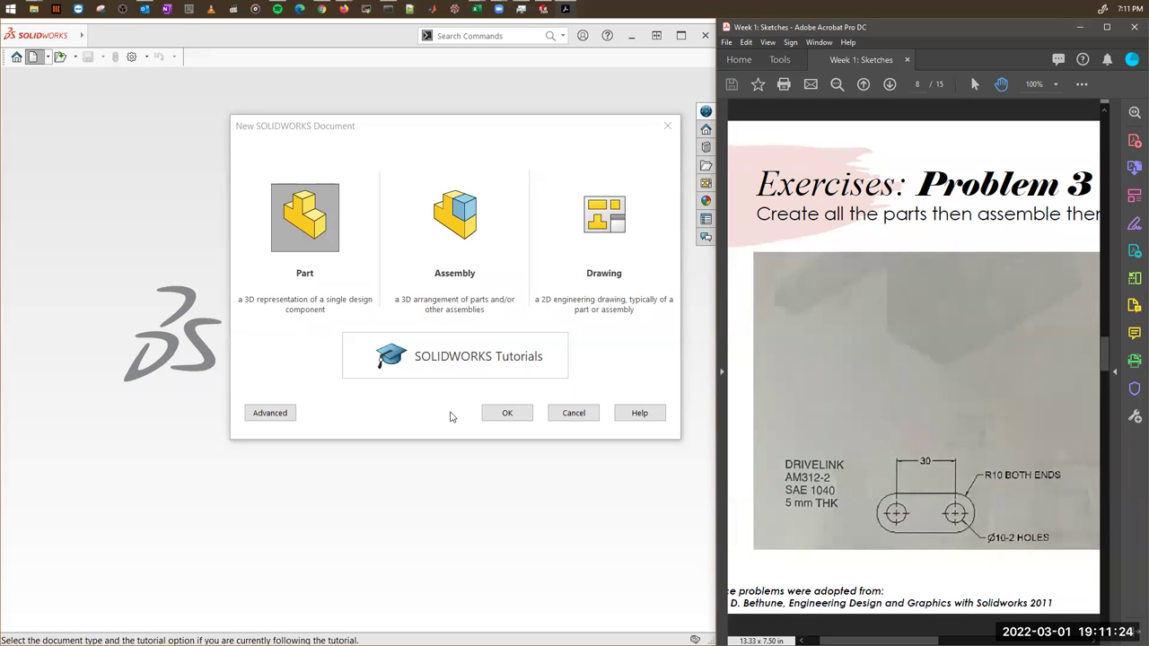
pyautogui.click(316, 226)
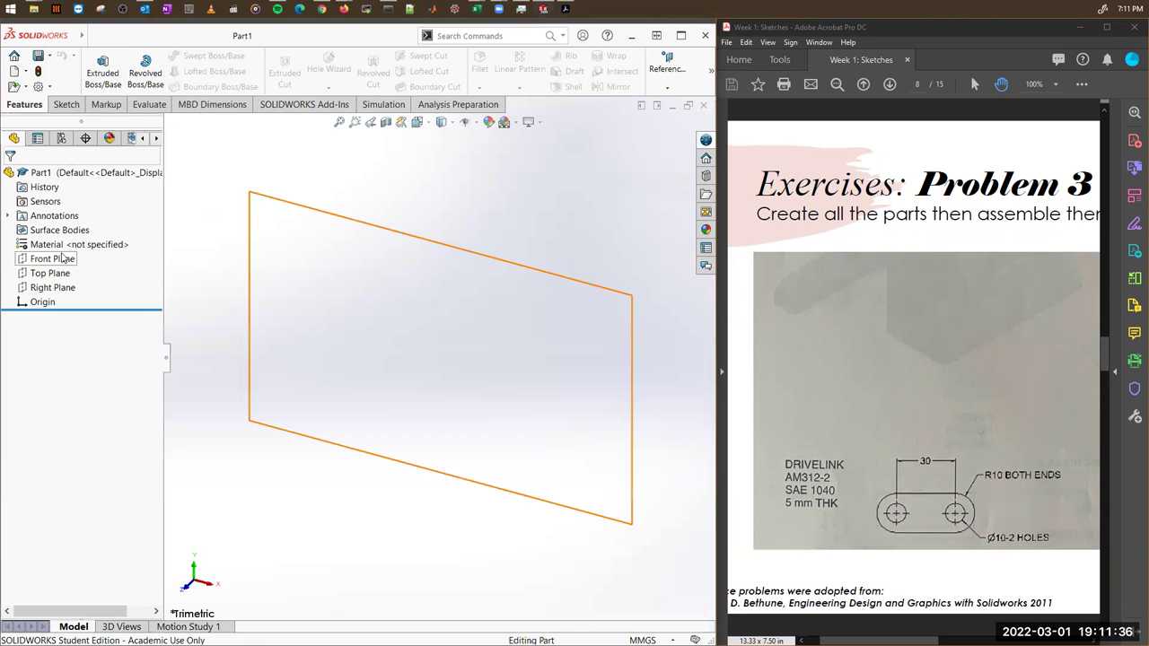
# Start a new sketch on the Front Plane.
pyautogui.click(63, 259)
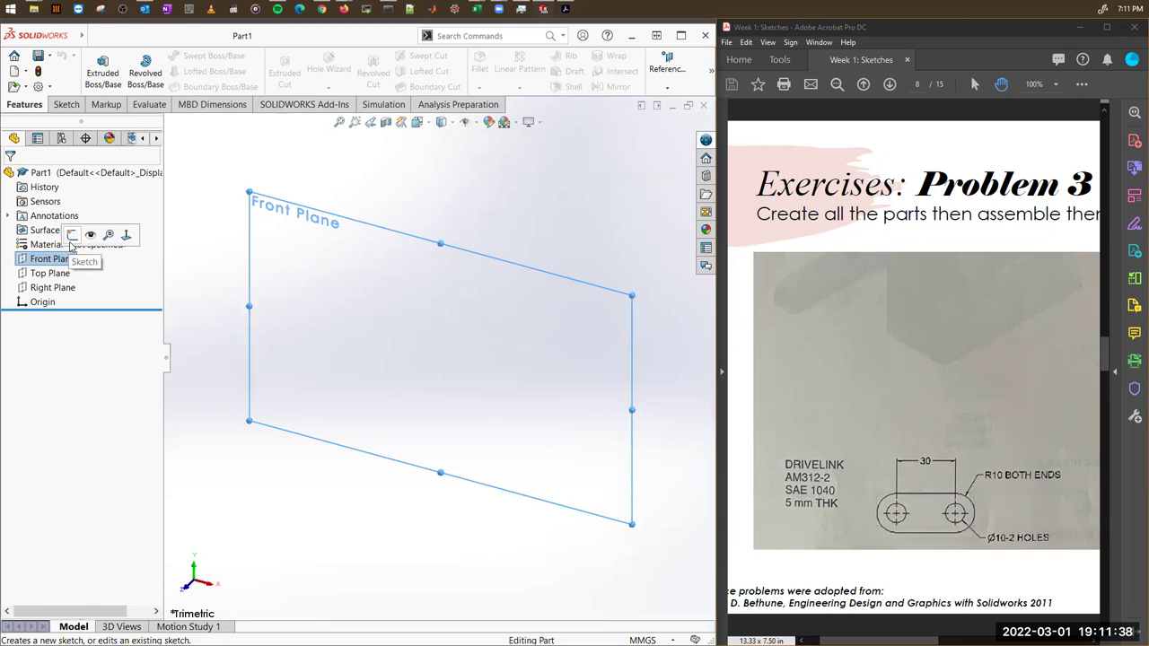
pyautogui.click(69, 241)
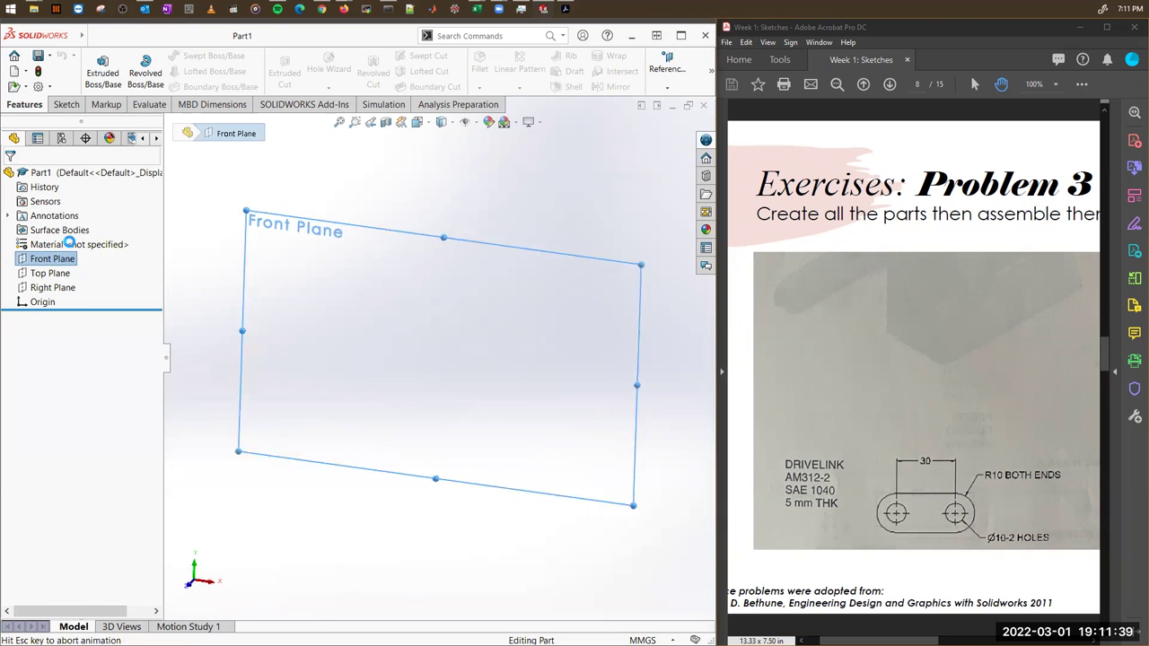
pyautogui.click(204, 276)
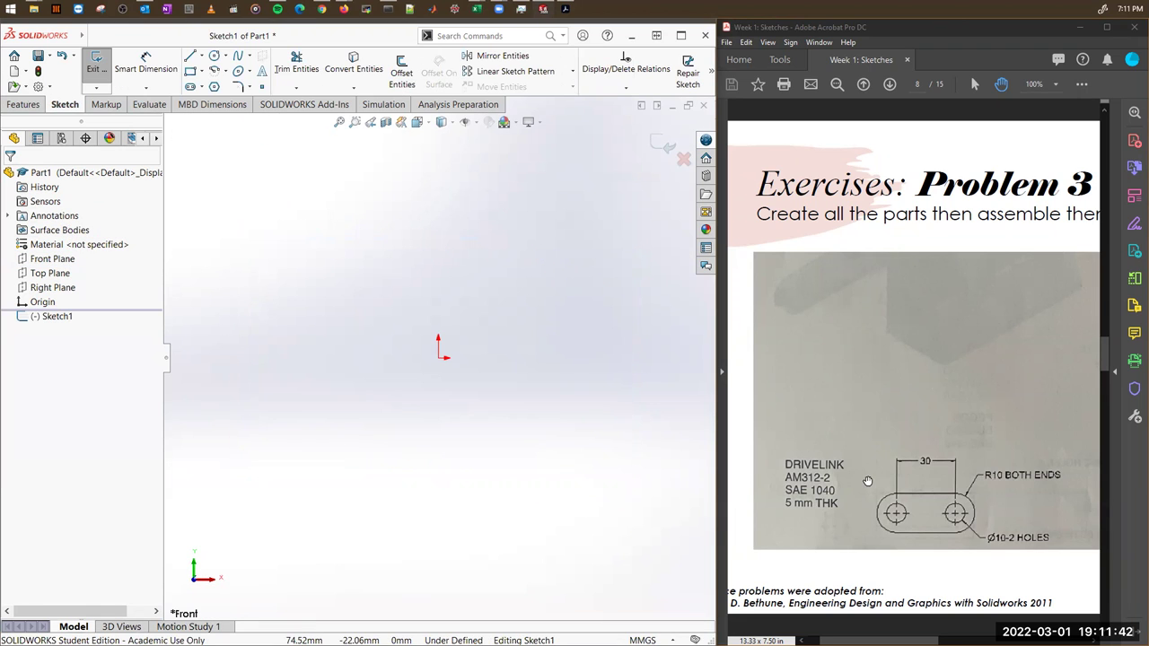
# Draw a centerpoint straight slot centred on the origin and pick it for dimensioning.
pyautogui.click(191, 87)
pyautogui.click(58, 223)
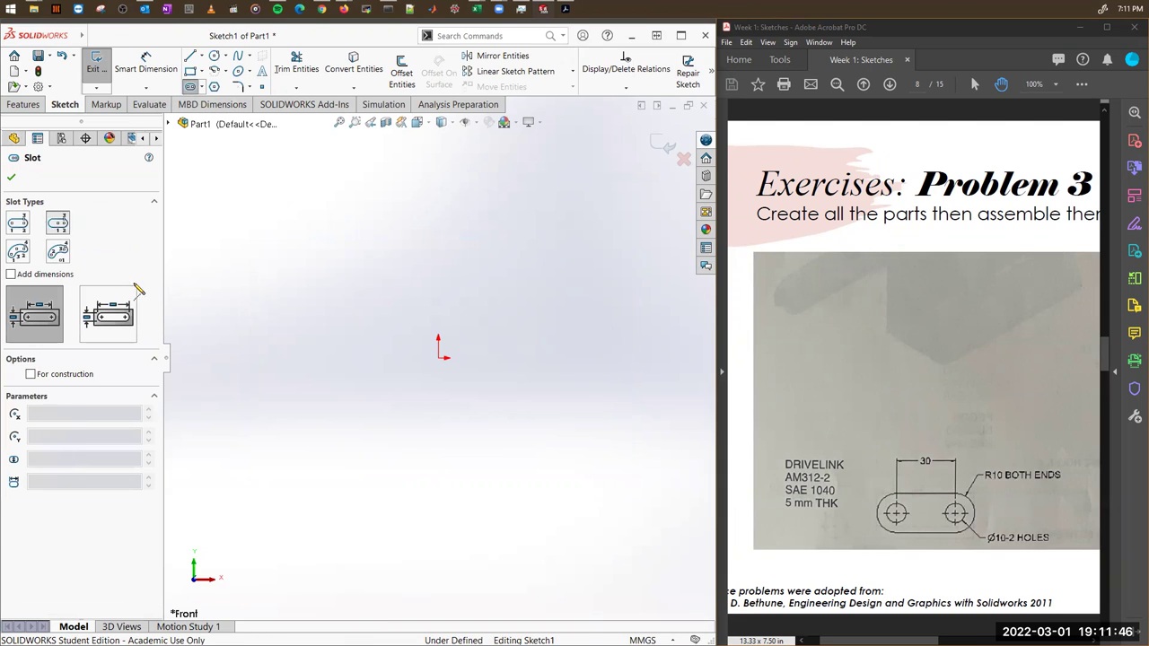
pyautogui.click(438, 358)
pyautogui.click(584, 357)
pyautogui.click(591, 389)
pyautogui.click(592, 412)
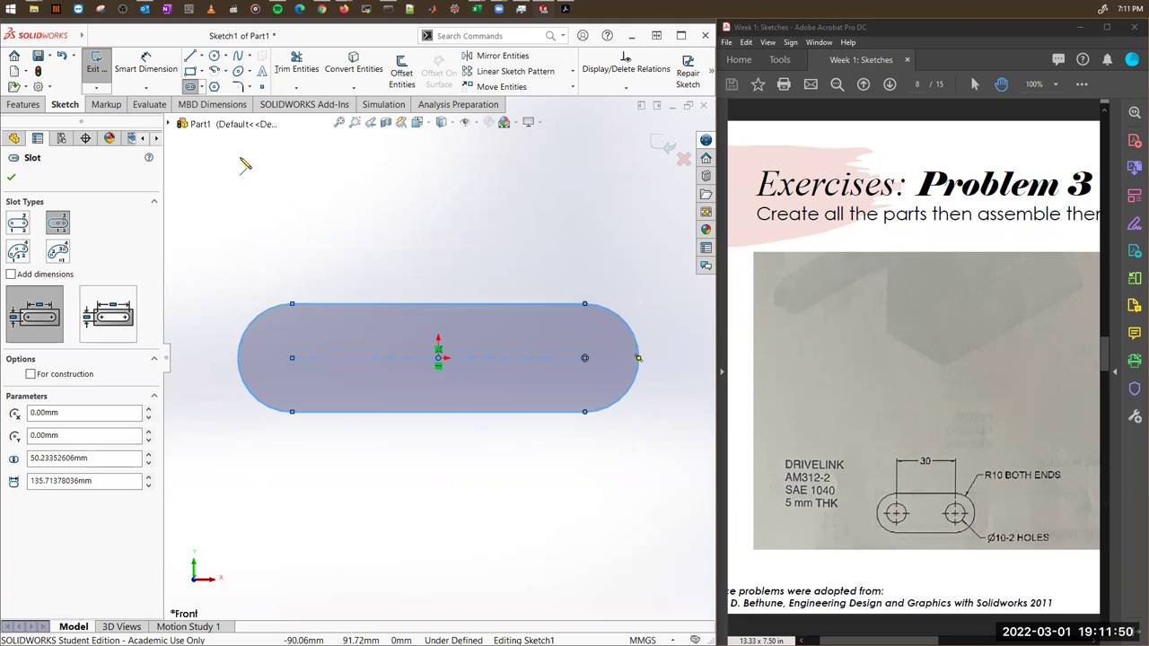
pyautogui.click(135, 72)
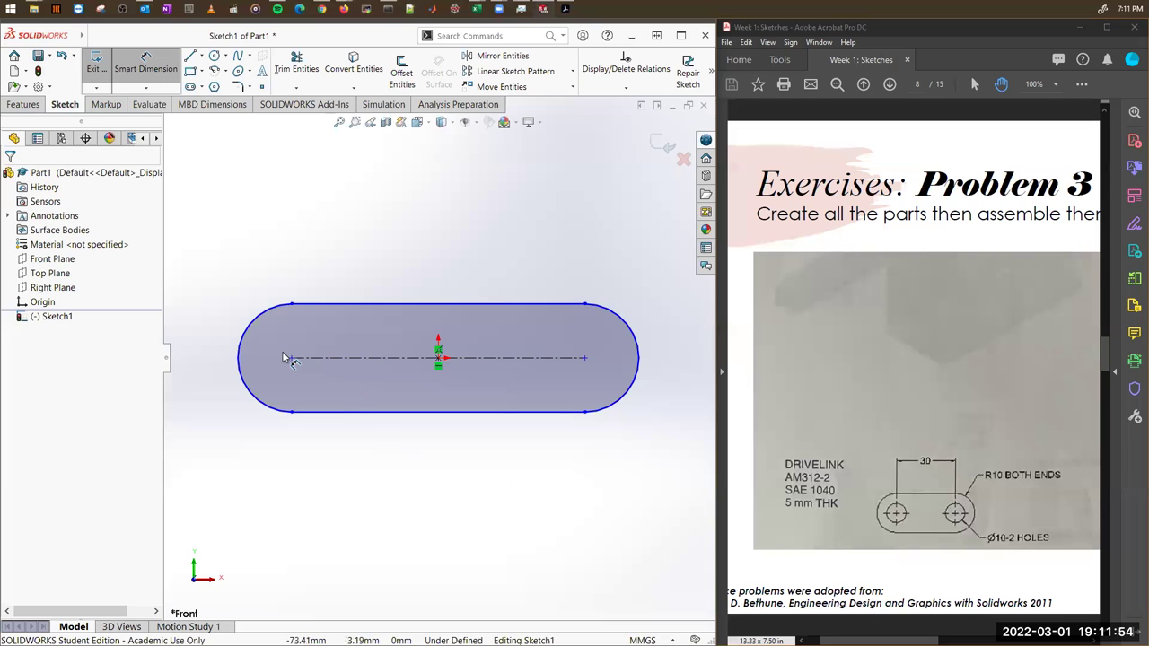
pyautogui.click(595, 360)
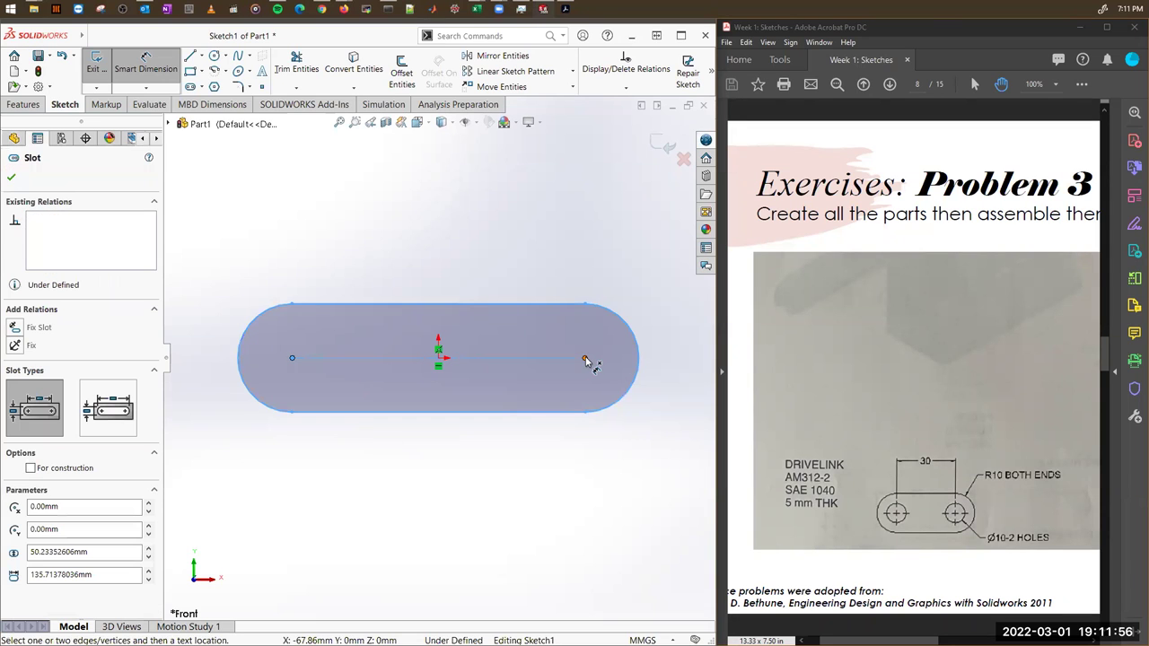
# Dimension the slot with 30 mm centre-to-centre spacing and R10 end arcs, then fit the view.
pyautogui.click(433, 258)
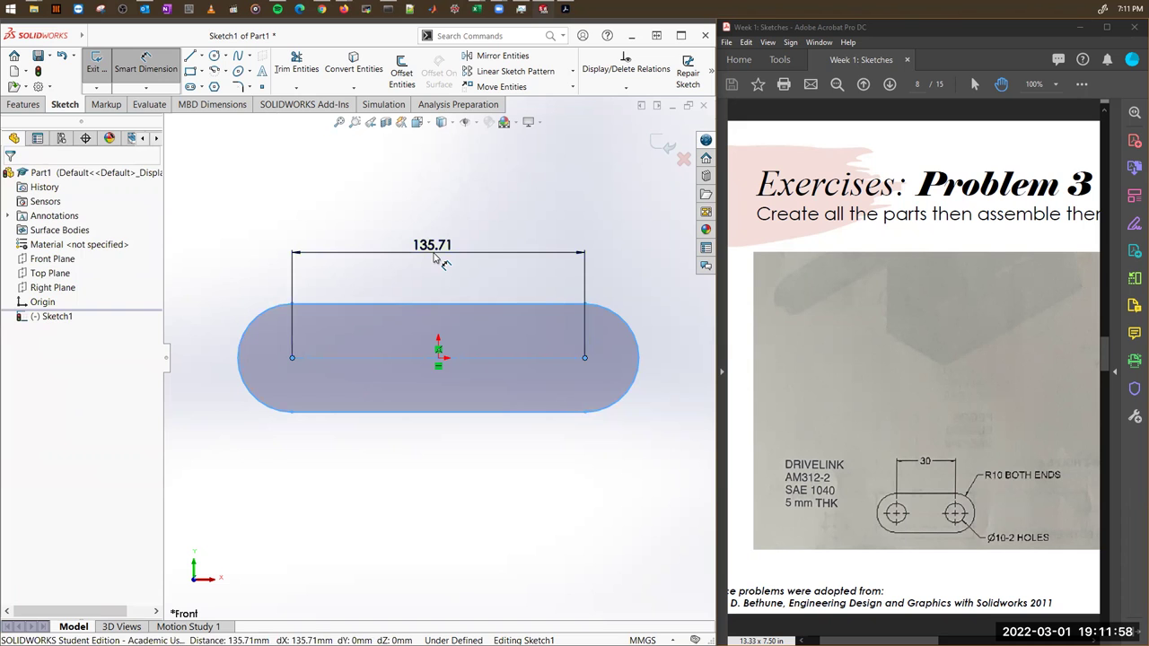
pyautogui.write('30')
pyautogui.press('Return')
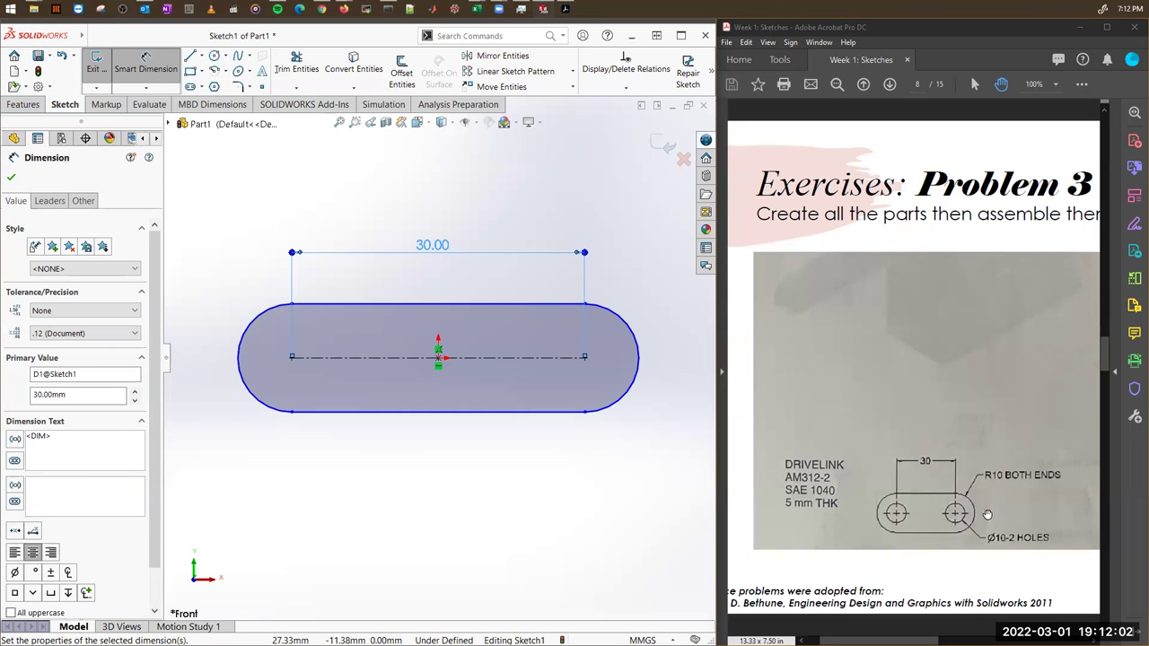
pyautogui.click(630, 307)
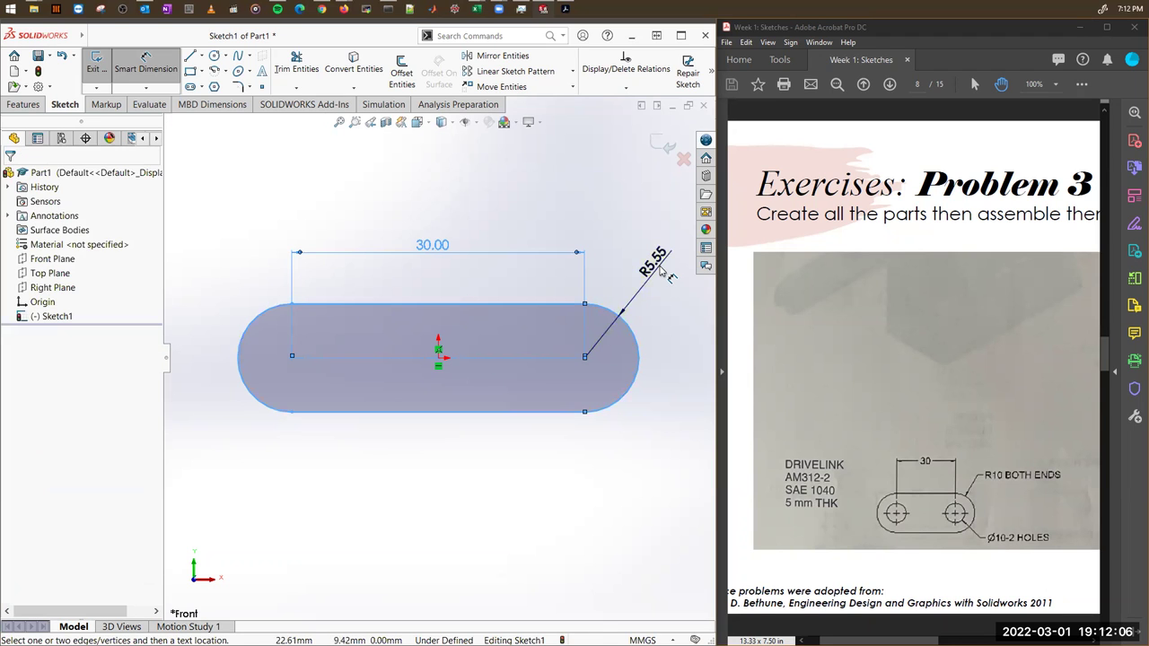
pyautogui.click(662, 272)
pyautogui.write('10')
pyautogui.press('Return')
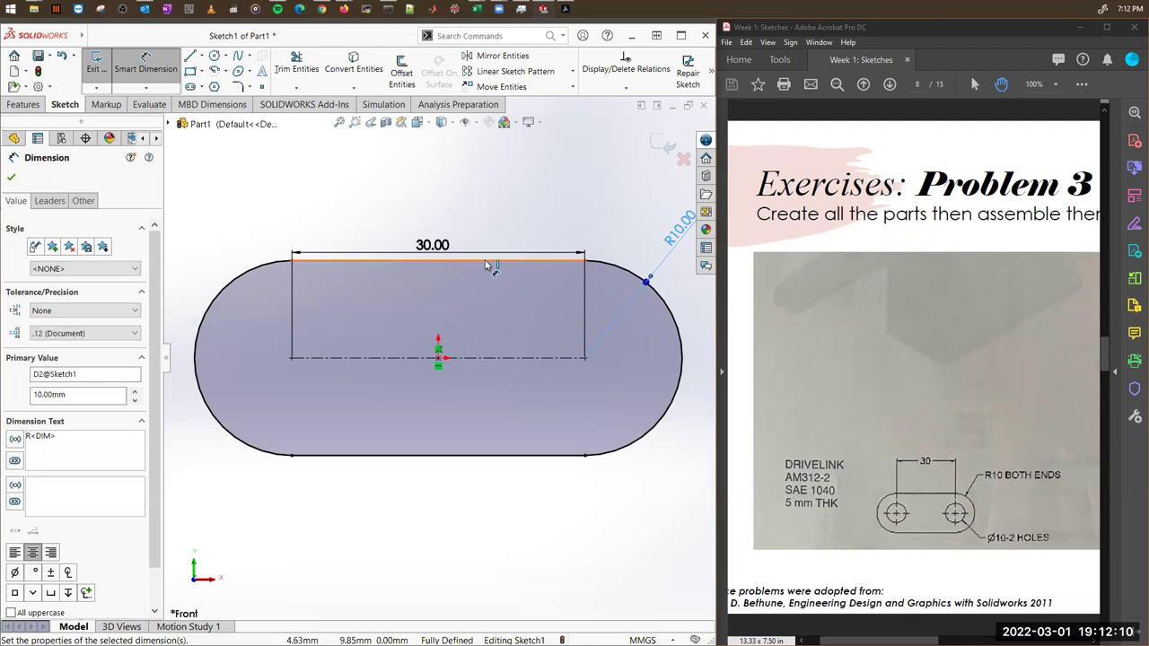
pyautogui.press('f')
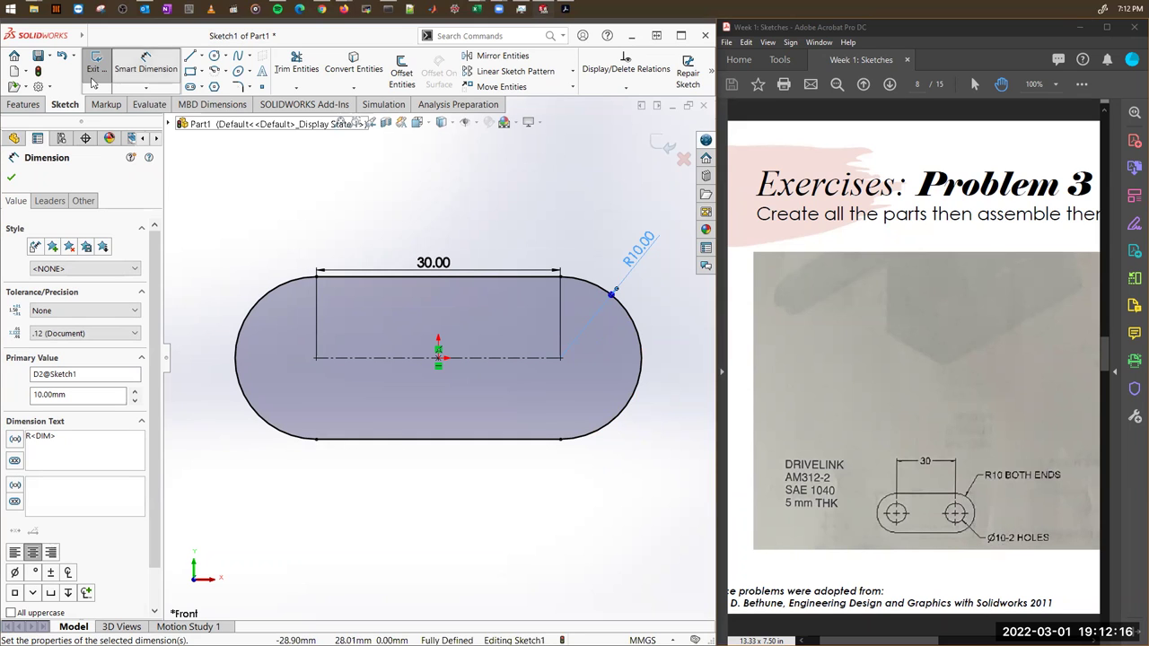
# Draw a circle centred on the slot's left arc centre.
pyautogui.click(214, 55)
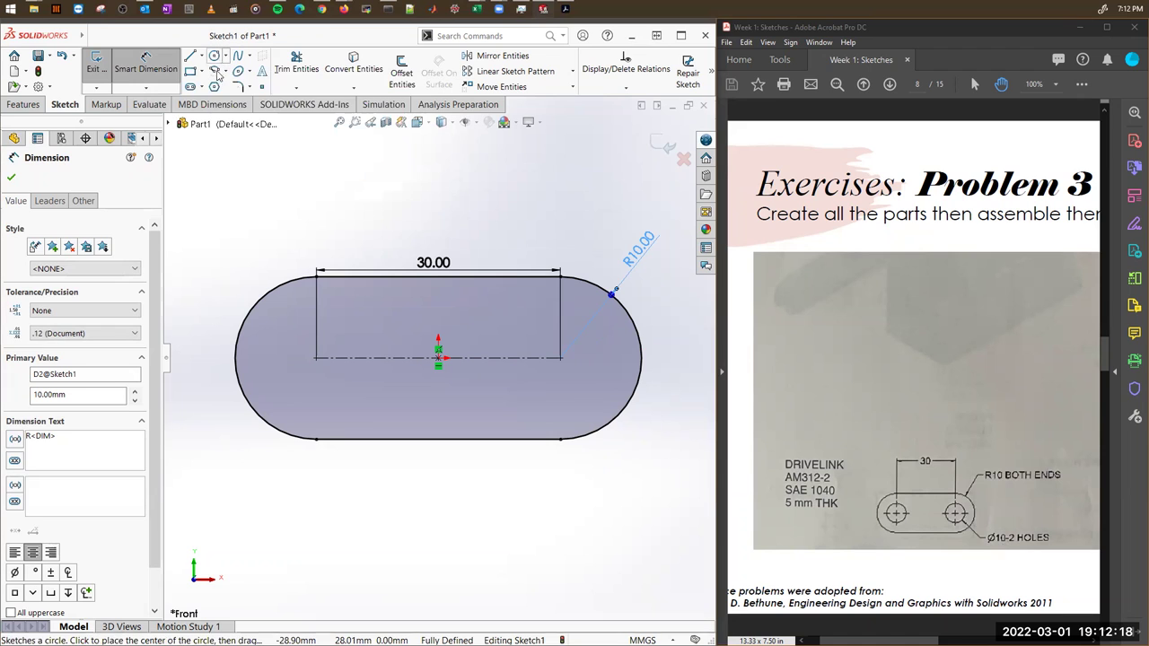
pyautogui.click(316, 359)
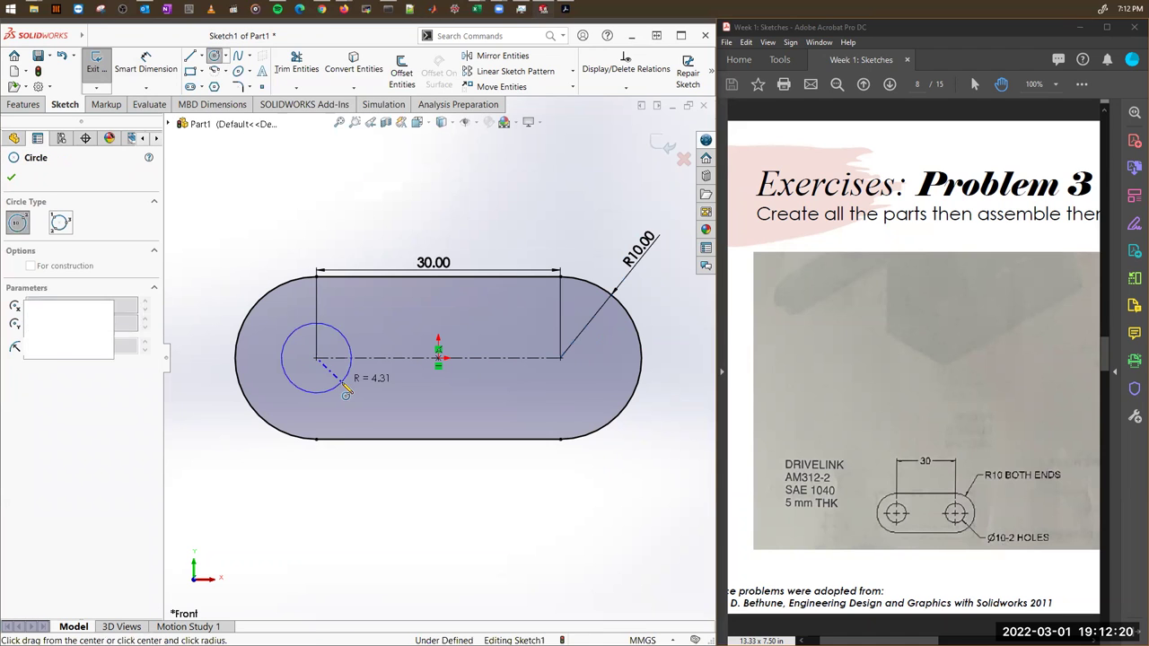
pyautogui.click(351, 358)
# Draw a vertical centerline through the slot's top and bottom edge midpoints.
pyautogui.click(201, 56)
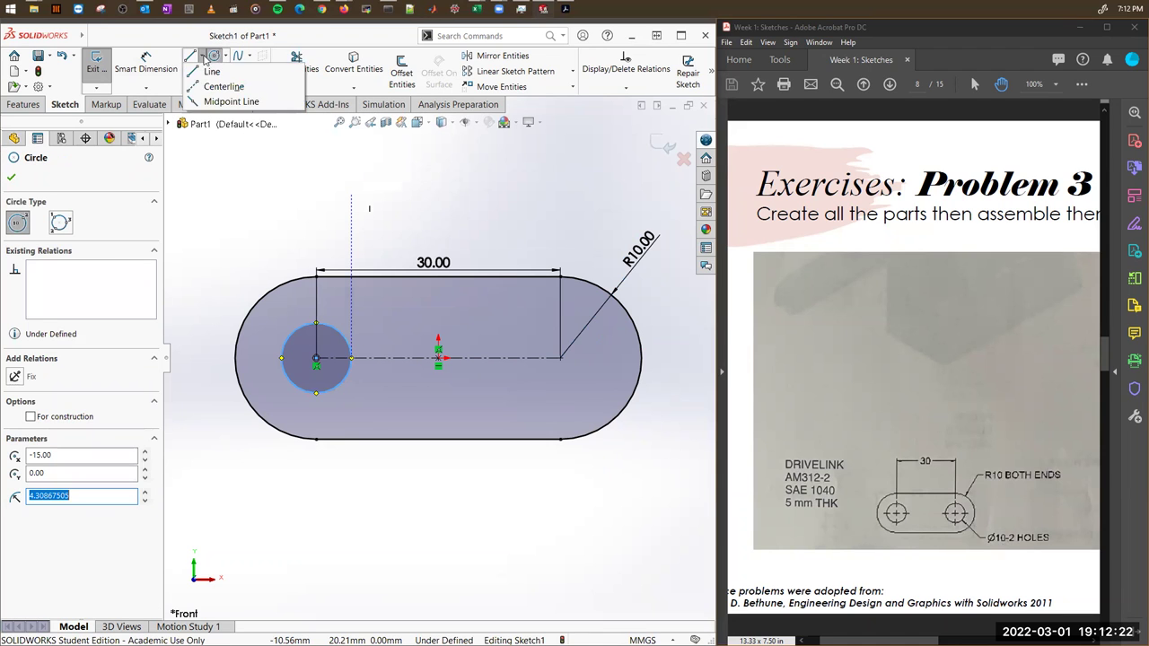
pyautogui.click(222, 86)
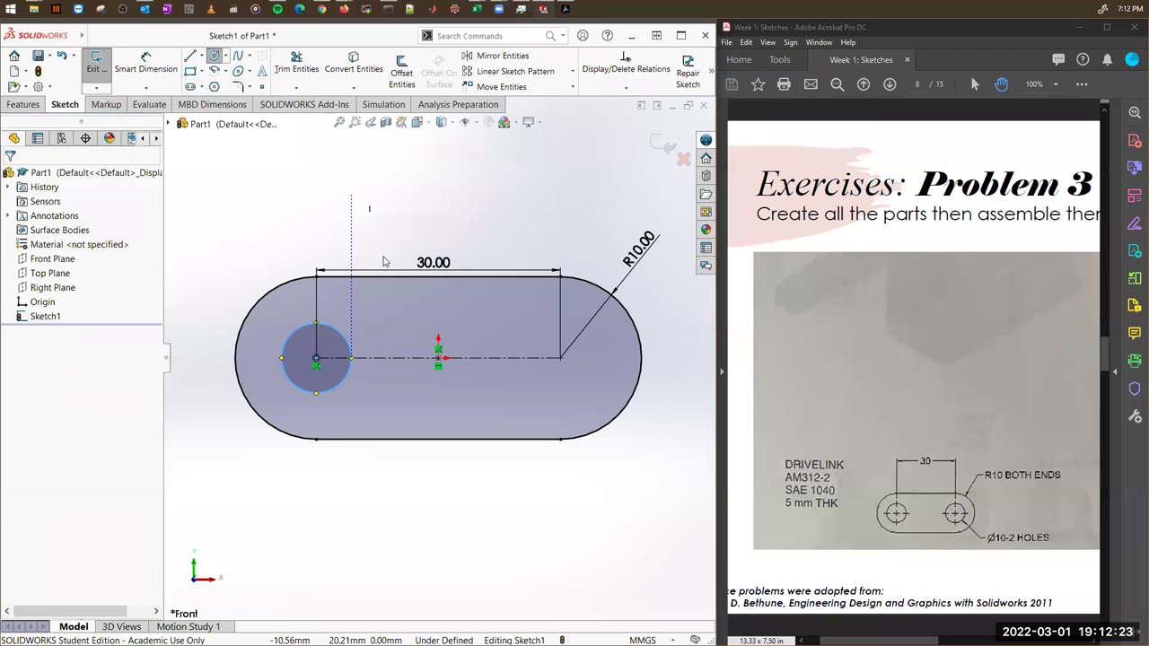
pyautogui.click(437, 277)
pyautogui.click(438, 439)
pyautogui.rightClick(509, 151)
pyautogui.click(537, 156)
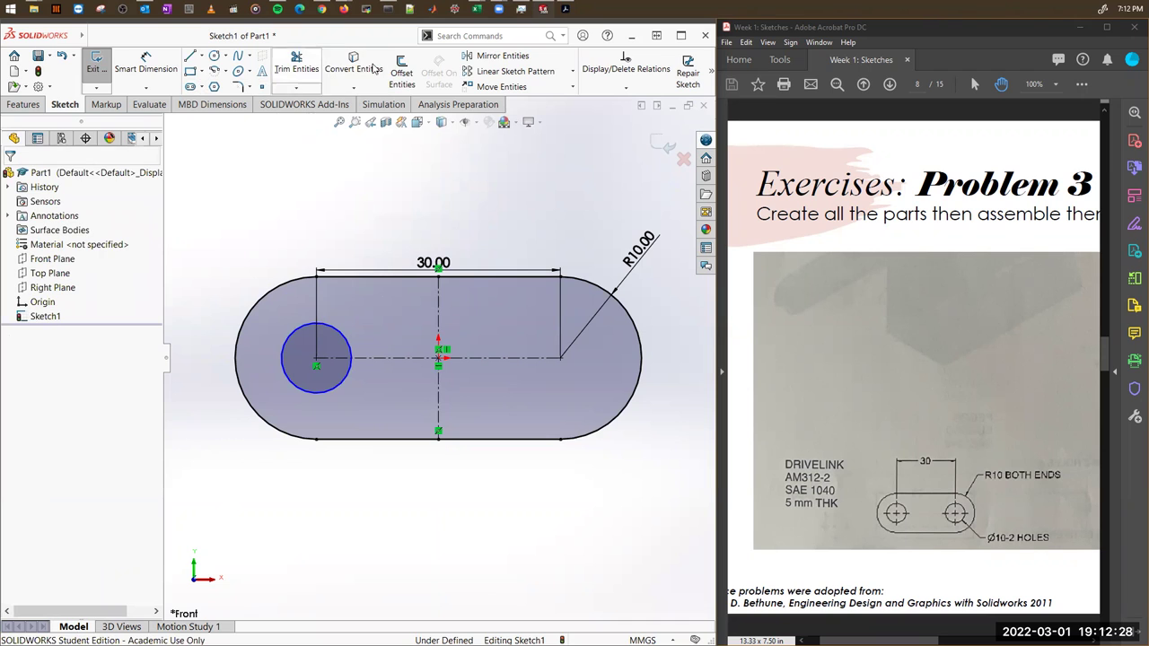
# Mirror the left circle about the vertical centerline to create the right circle.
pyautogui.click(499, 58)
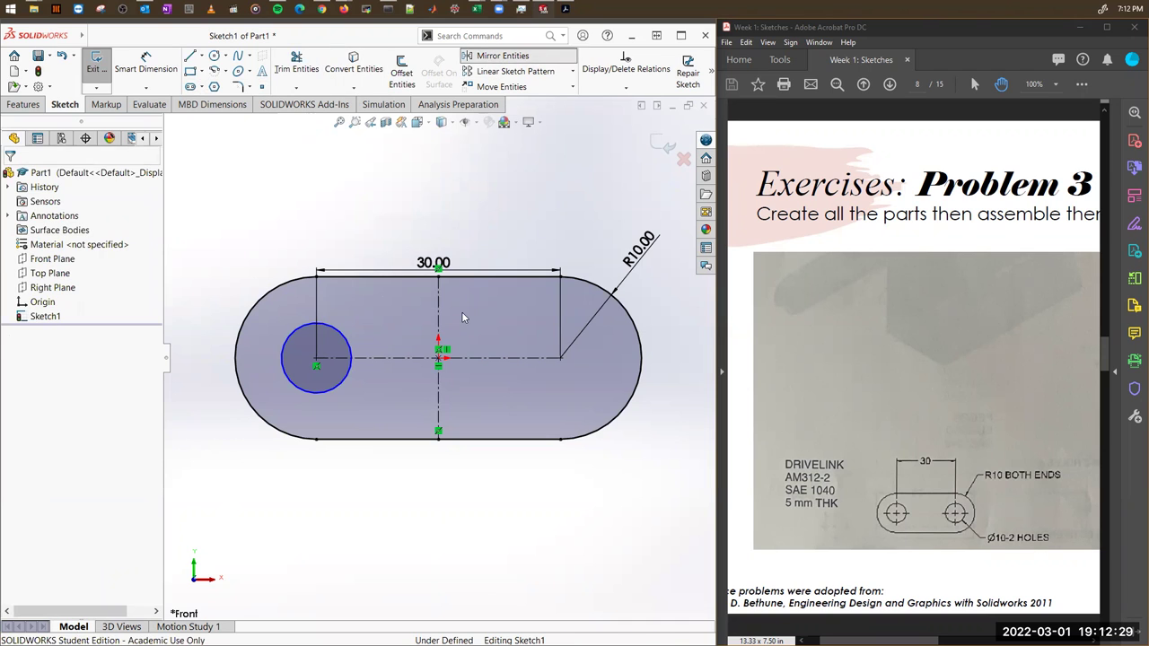
pyautogui.click(349, 348)
pyautogui.rightClick(242, 350)
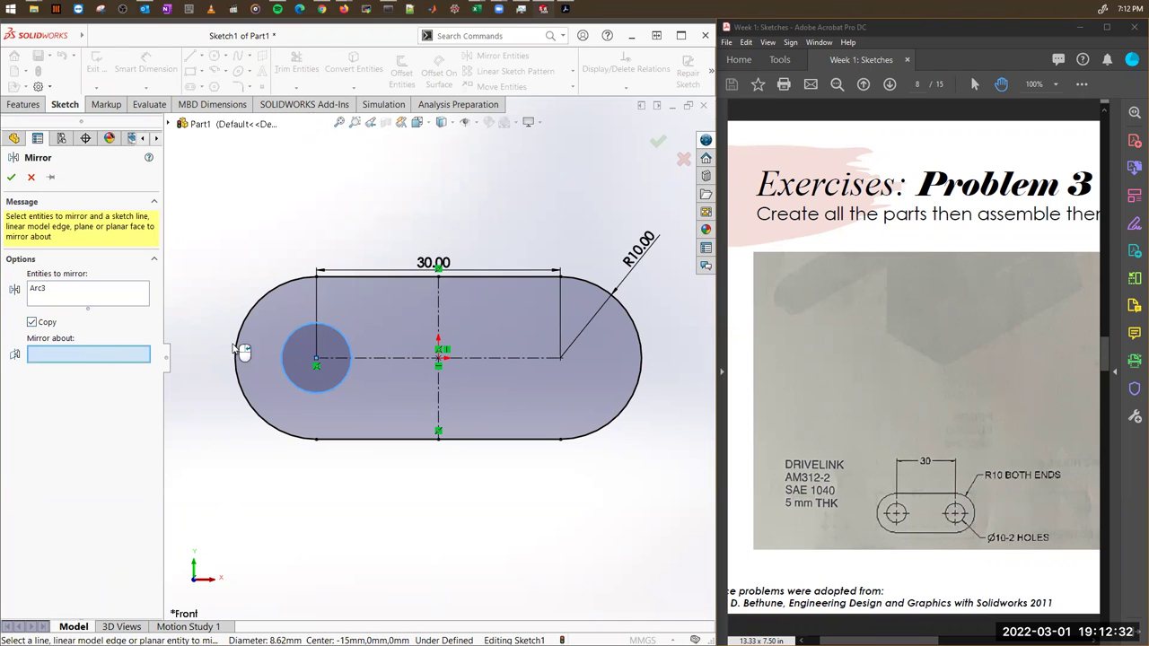
pyautogui.click(440, 333)
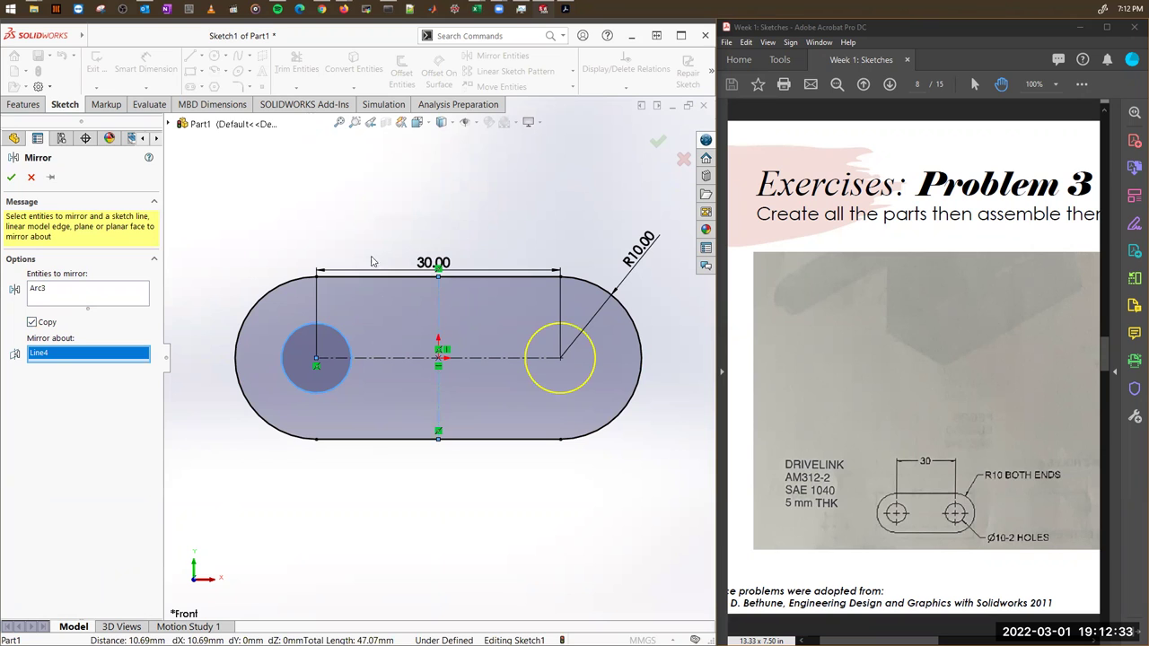
pyautogui.click(10, 176)
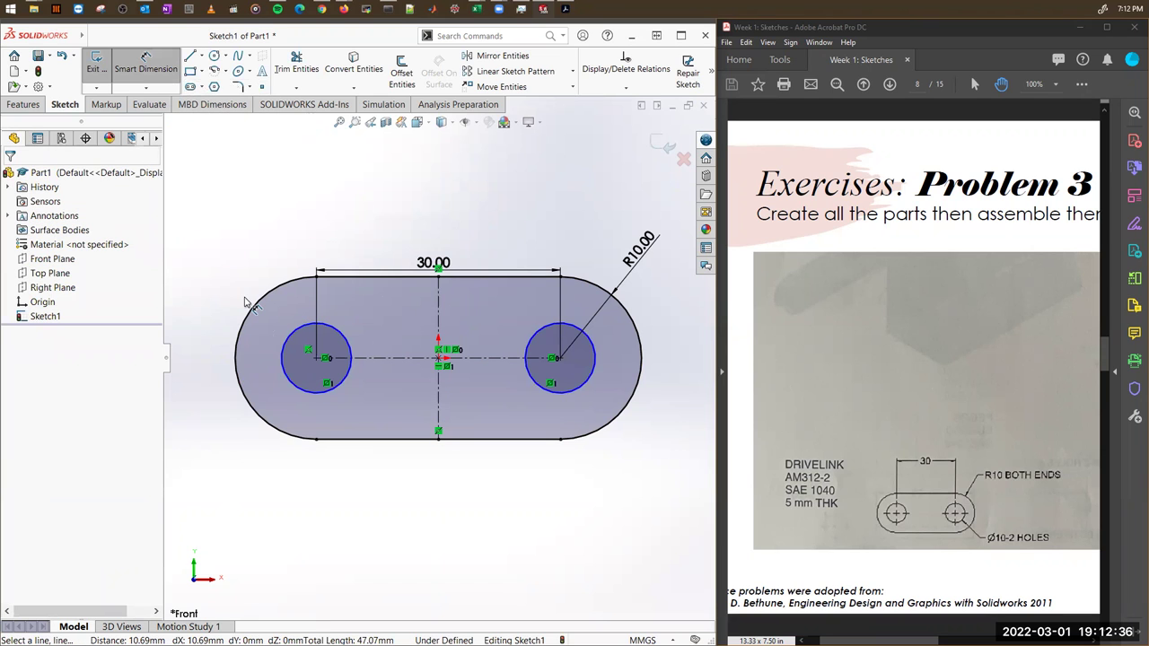
# Give the left end circle a Ø10 mm diameter dimension, fully defining Sketch1.
pyautogui.click(288, 349)
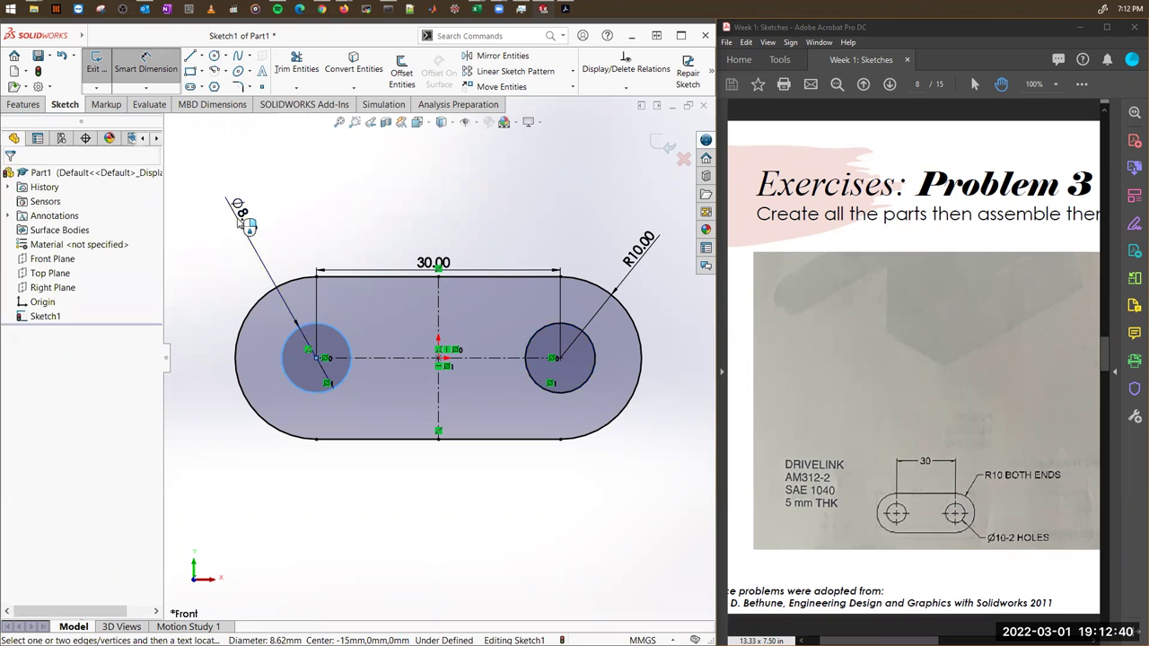
pyautogui.click(238, 221)
pyautogui.write('10')
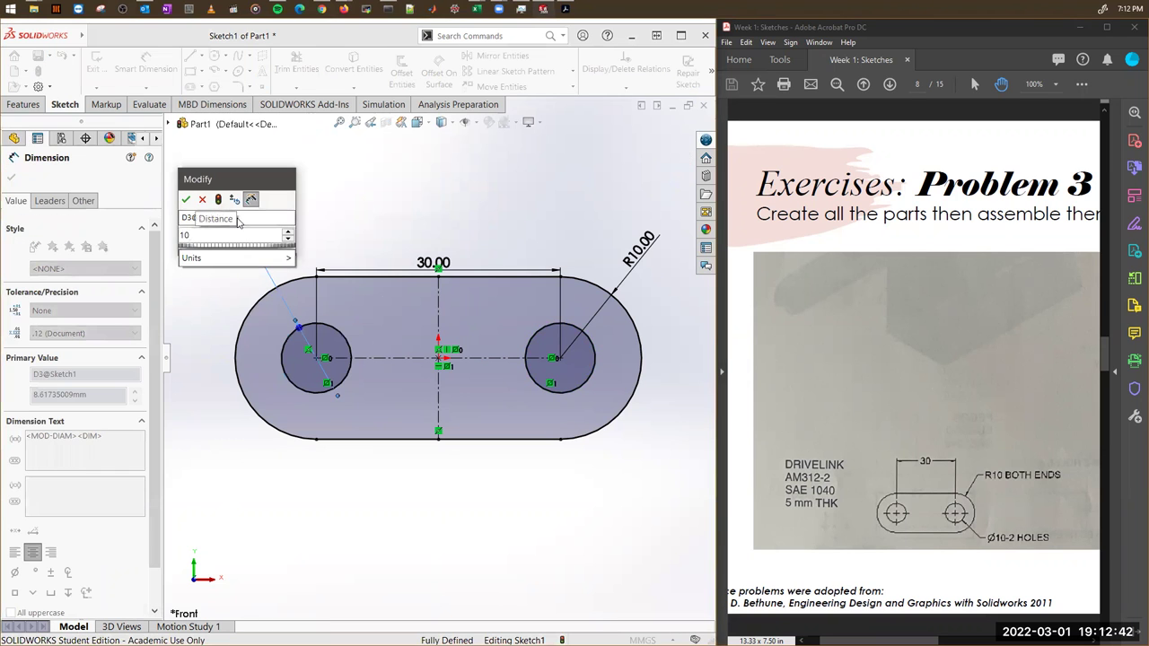
pyautogui.press('Return')
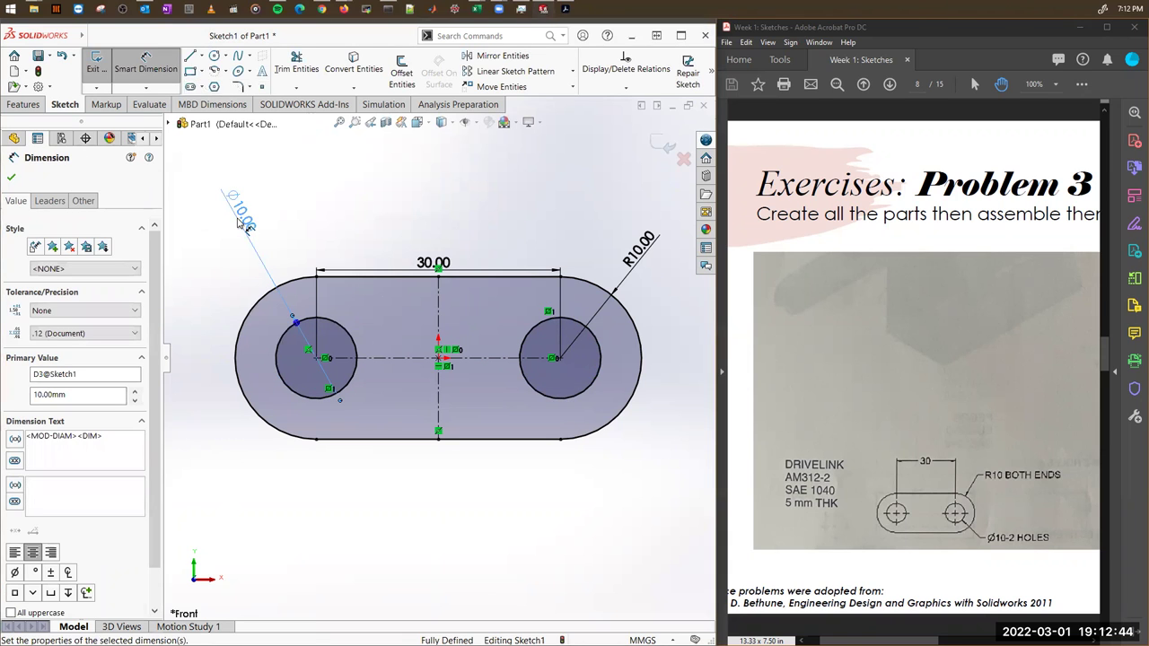
pyautogui.click(395, 224)
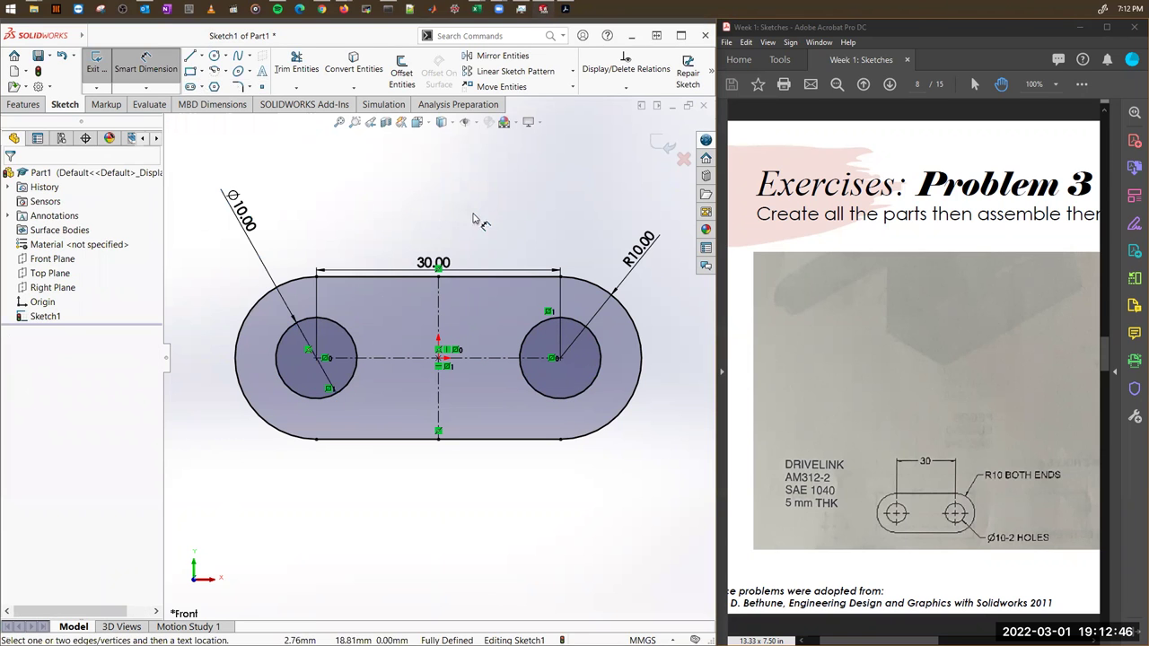
pyautogui.scroll(2, 526, 475)
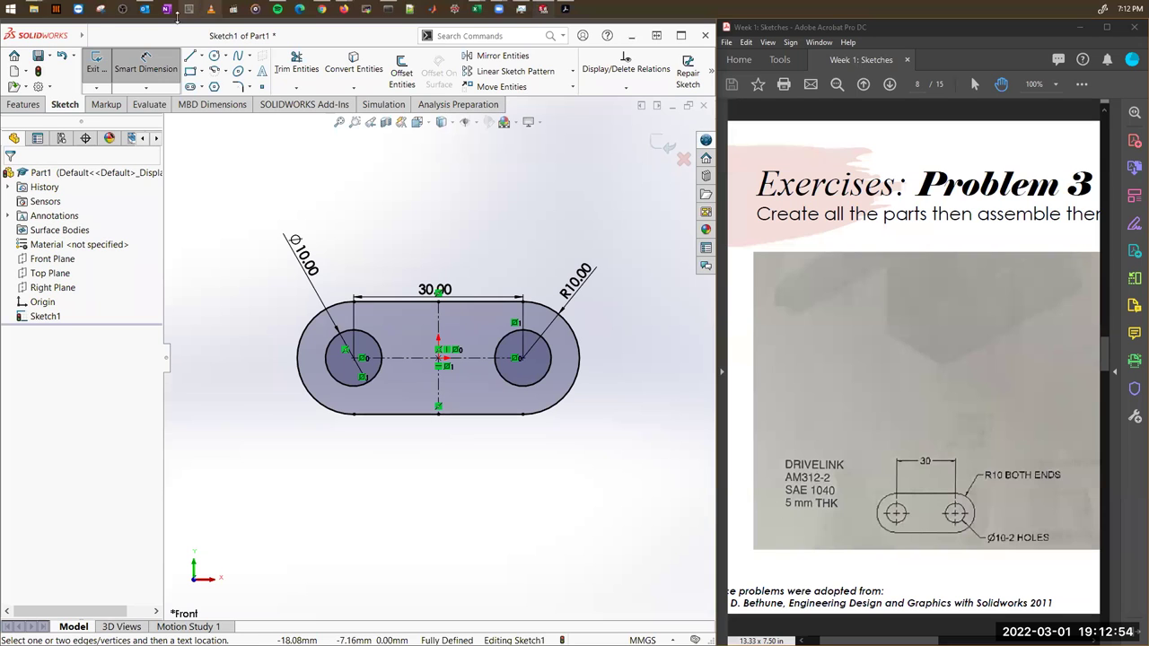
# Extrude the sketch 5 mm Blind into the solid drivelink Boss-Extrude1.
pyautogui.click(38, 108)
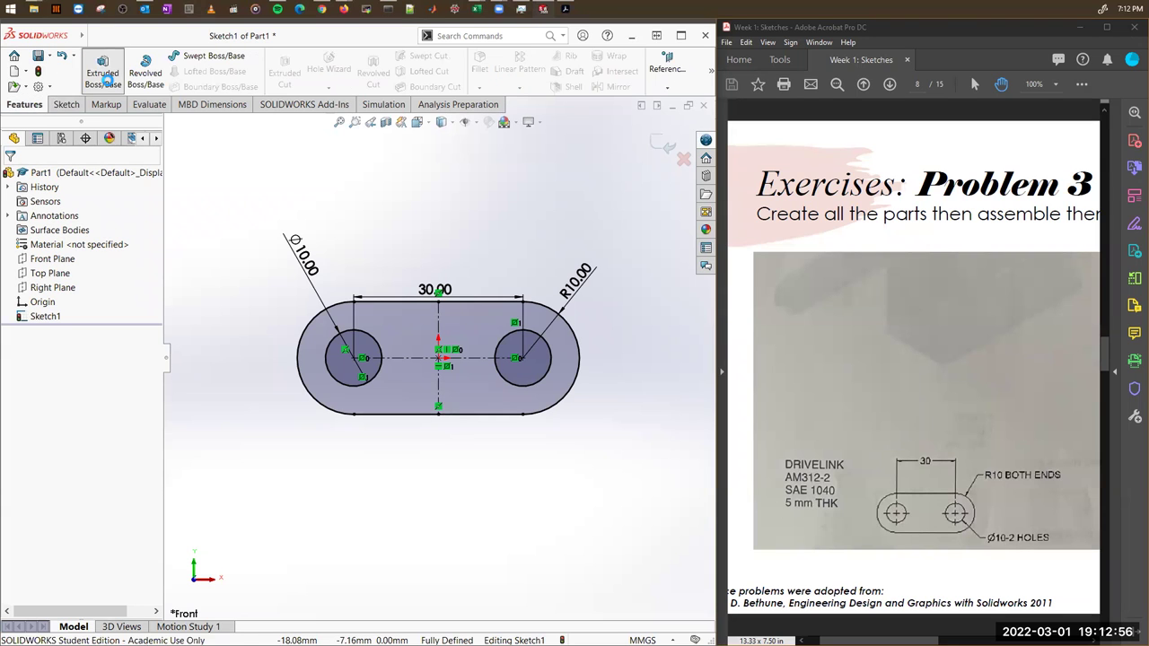
pyautogui.click(102, 69)
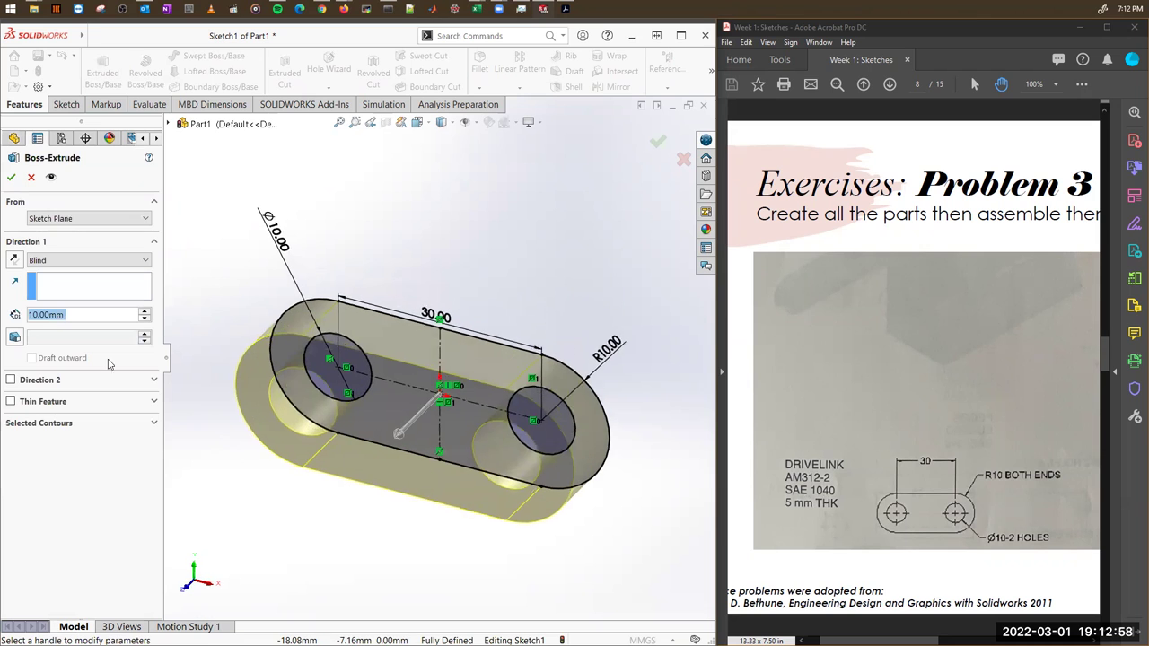
pyautogui.write('1')
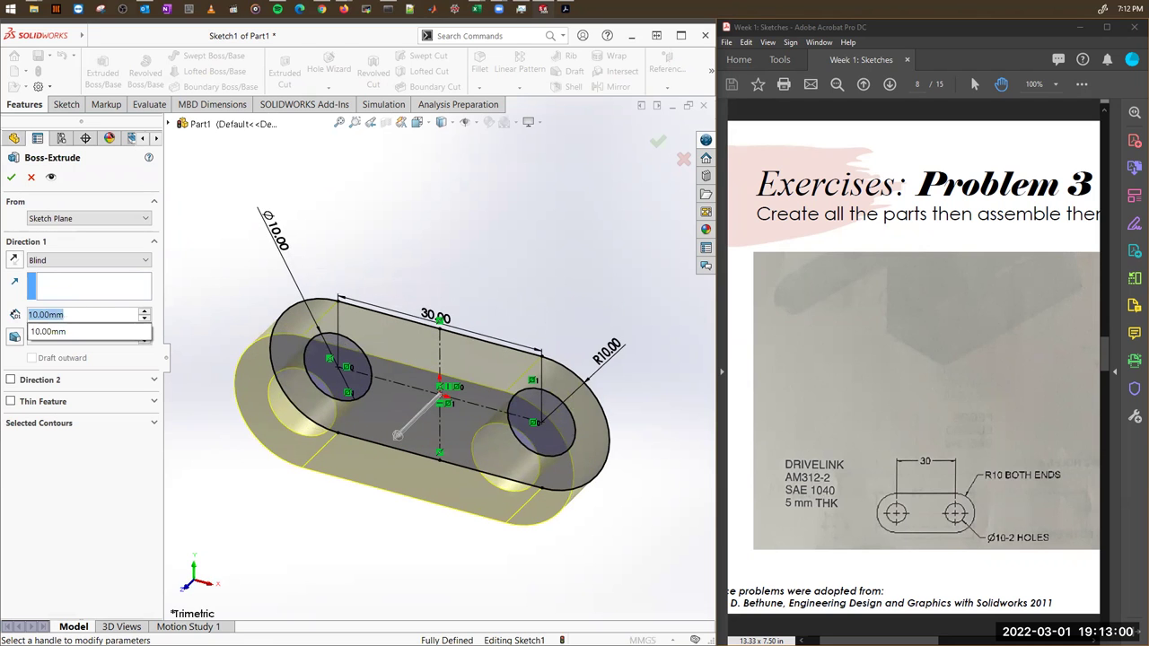
pyautogui.write('5')
pyautogui.press('Return')
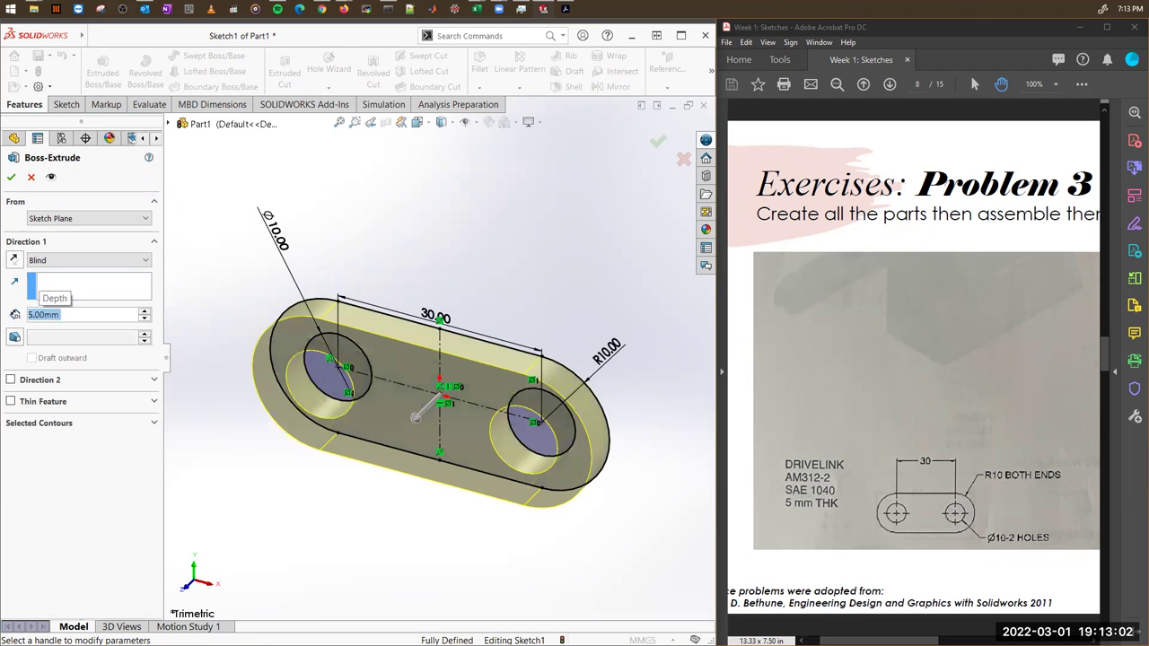
pyautogui.press('Return')
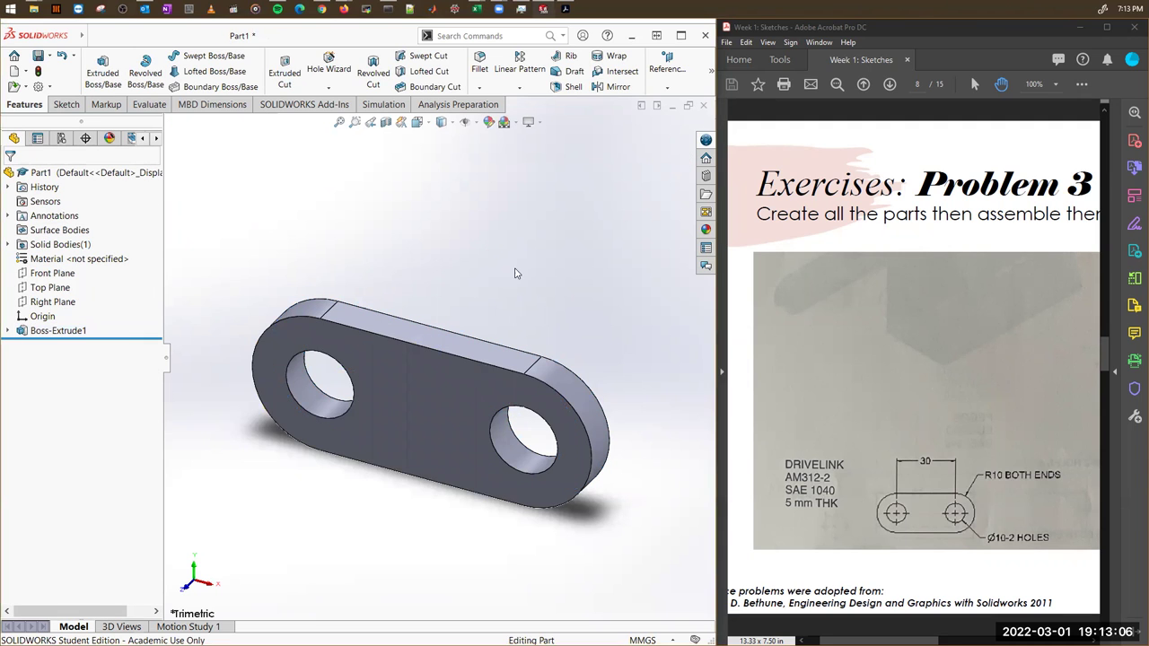
# Save the part as DriveLink_1 in a new Week_3\Tutorial\Problem_3 folder.
pyautogui.hotkey('ctrl', 's')
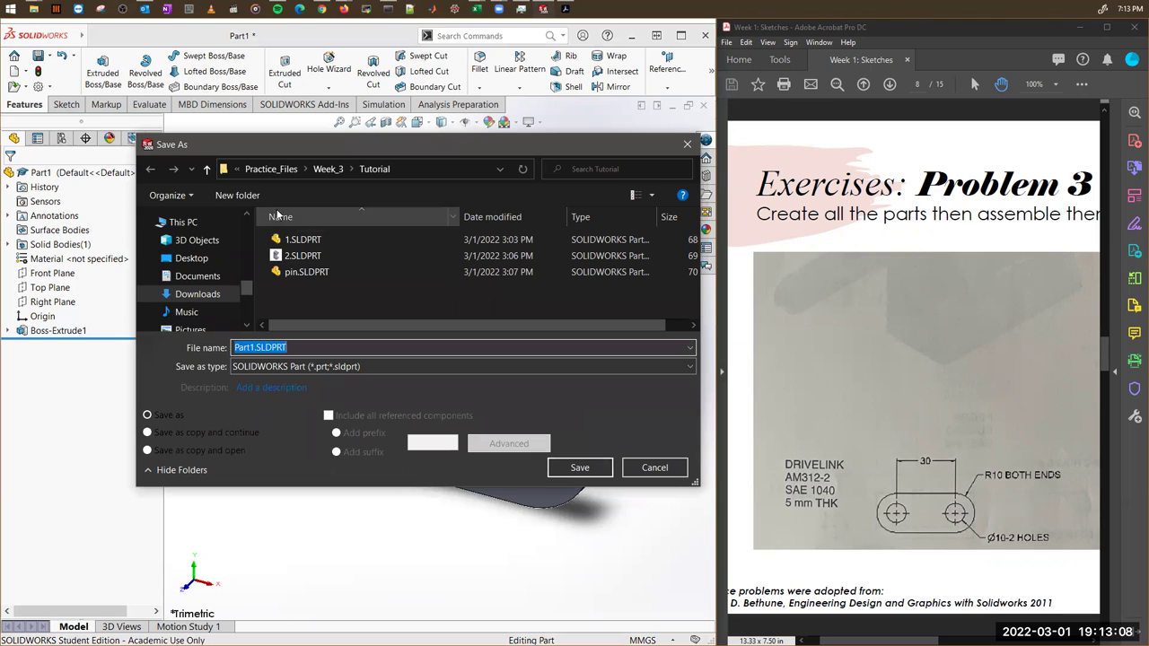
pyautogui.click(236, 196)
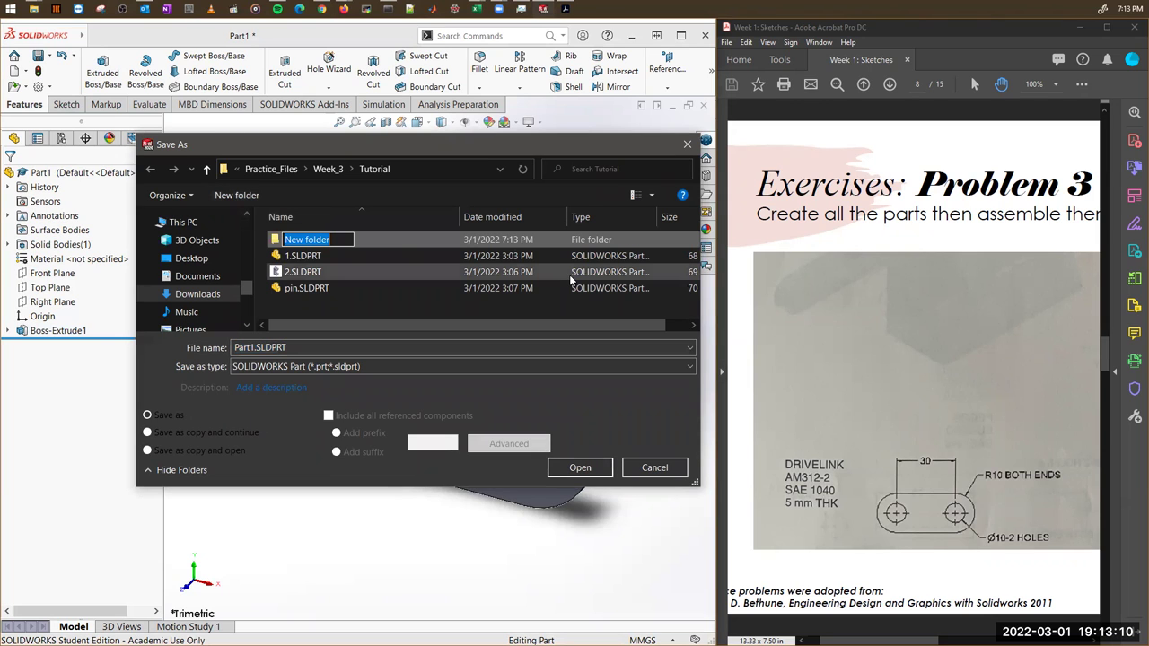
pyautogui.write('Problem_3')
pyautogui.press('Return')
pyautogui.press('Return')
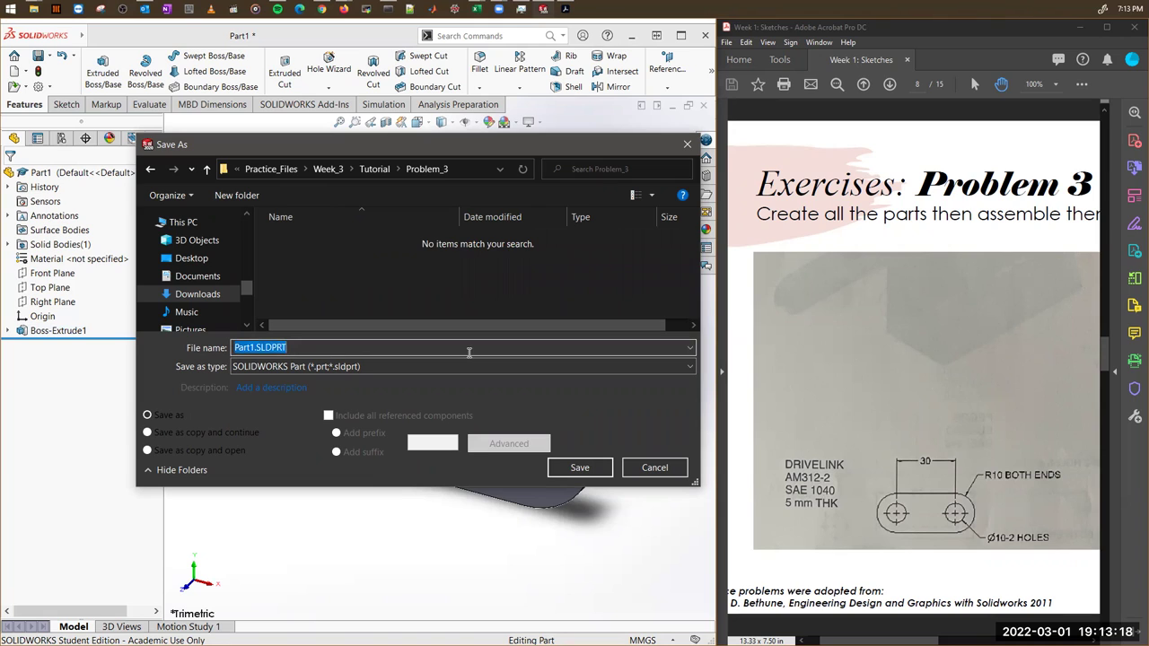
pyautogui.write('DriveLink_1')
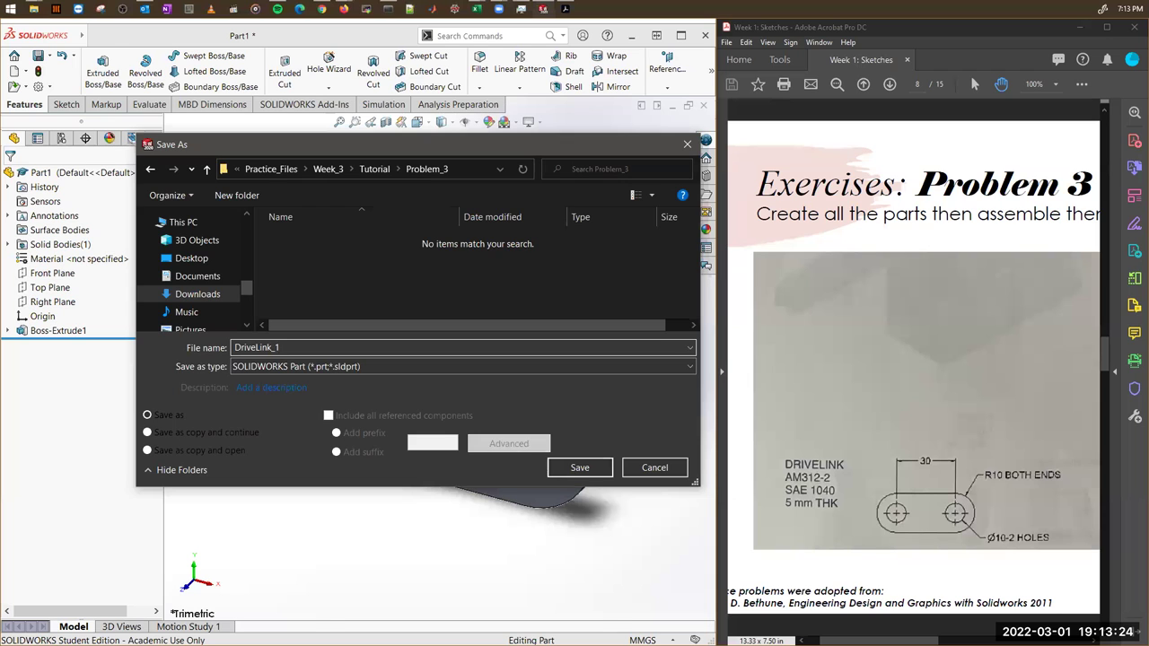
pyautogui.press('Return')
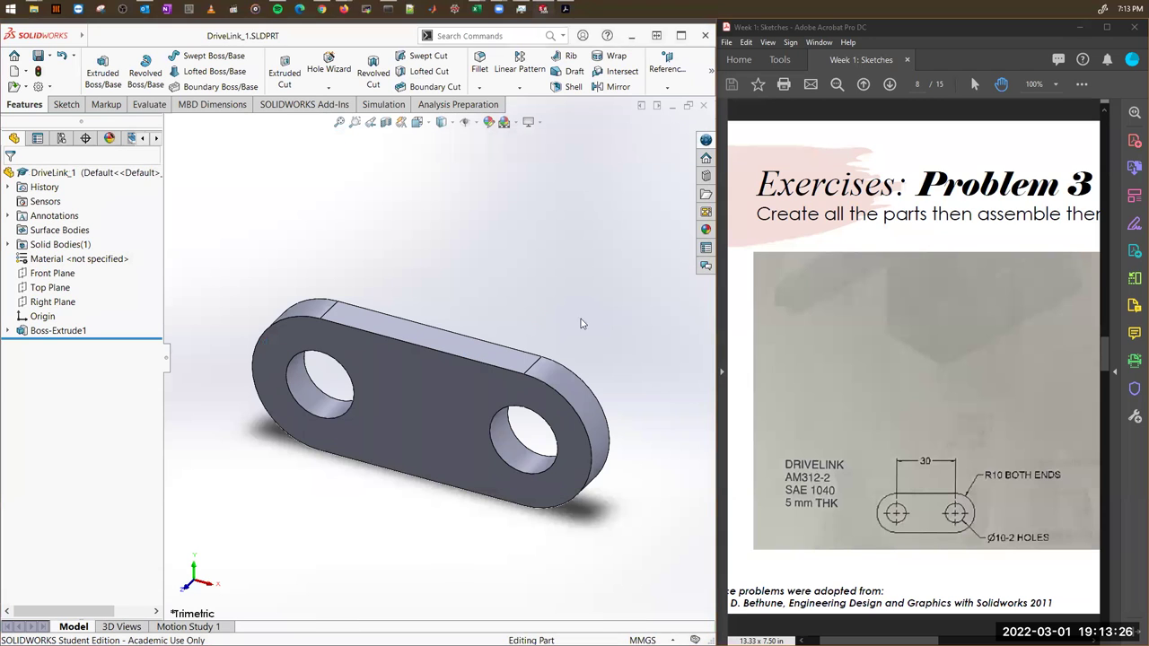
# Bring page 9's Rockerlink and peg drawings into view in Acrobat, then start a new SOLIDWORKS part.
pyautogui.keyDown('ctrl'); pyautogui.scroll(-2, 980, 302); pyautogui.keyUp('ctrl')
pyautogui.moveTo(980, 302); pyautogui.dragTo(778, 488)
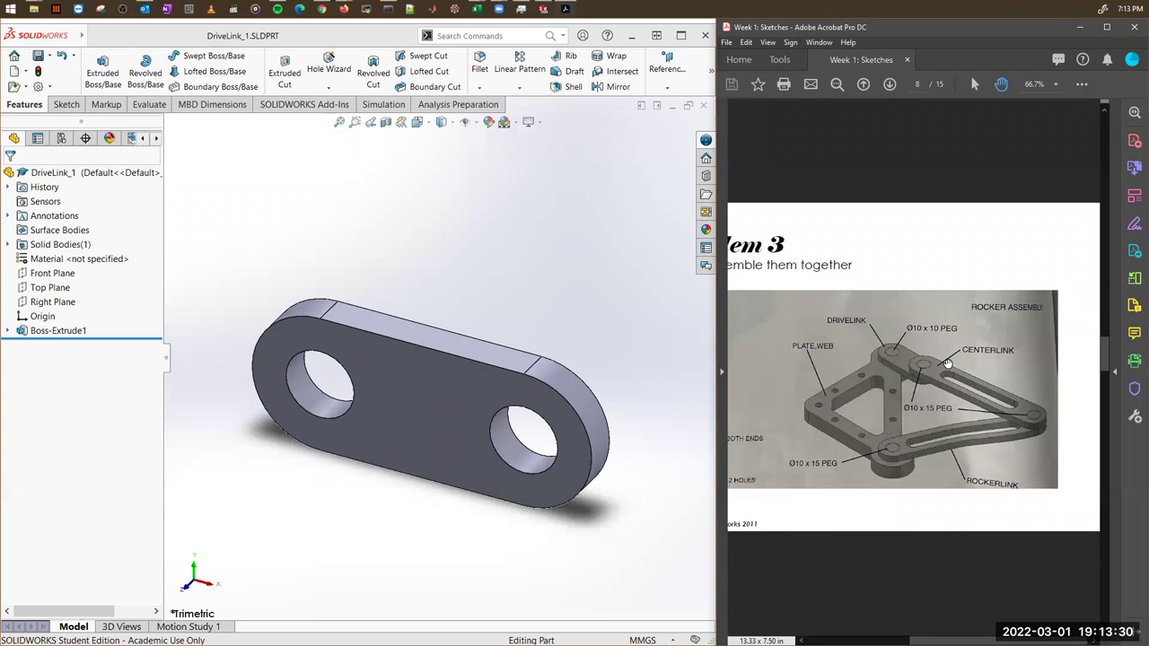
pyautogui.keyDown('ctrl'); pyautogui.scroll(-2, 913, 414); pyautogui.keyUp('ctrl')
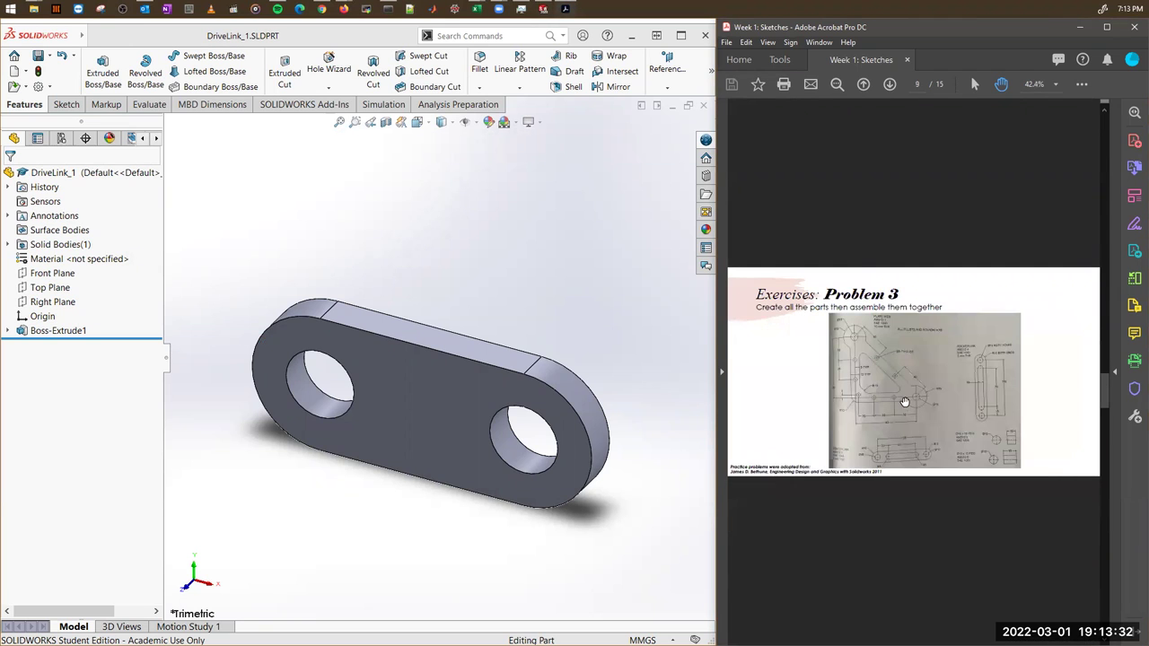
pyautogui.keyDown('ctrl'); pyautogui.scroll(3, 1003, 425); pyautogui.keyUp('ctrl')
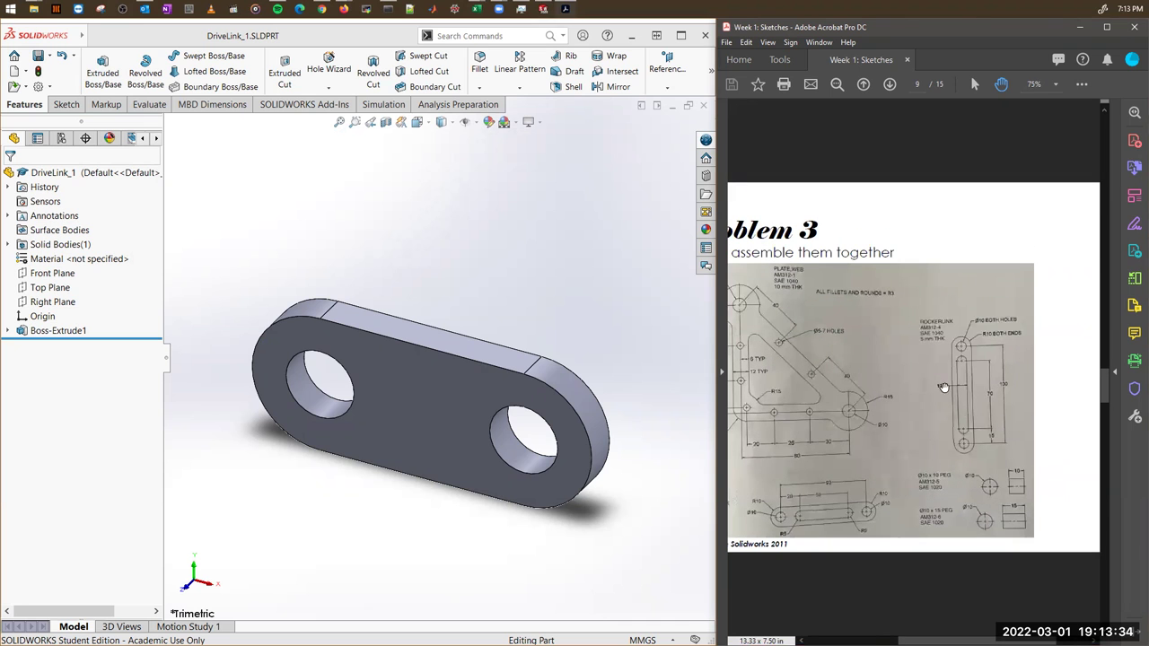
pyautogui.keyDown('ctrl'); pyautogui.scroll(2, 989, 431); pyautogui.keyUp('ctrl')
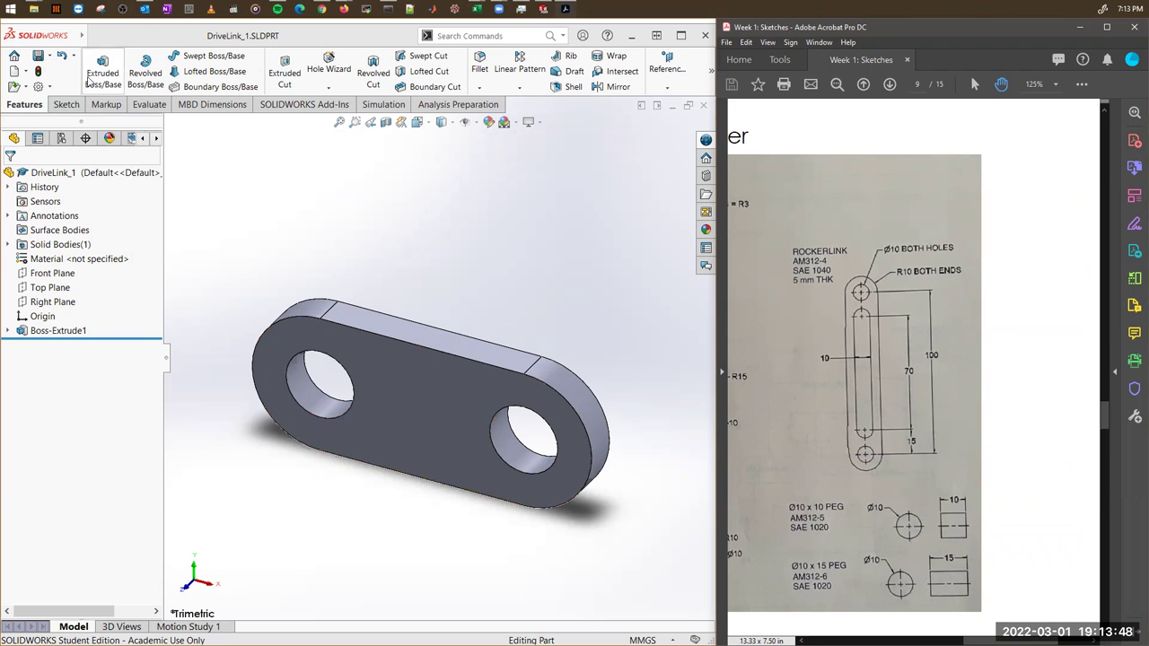
pyautogui.hotkey('ctrl', 'n')
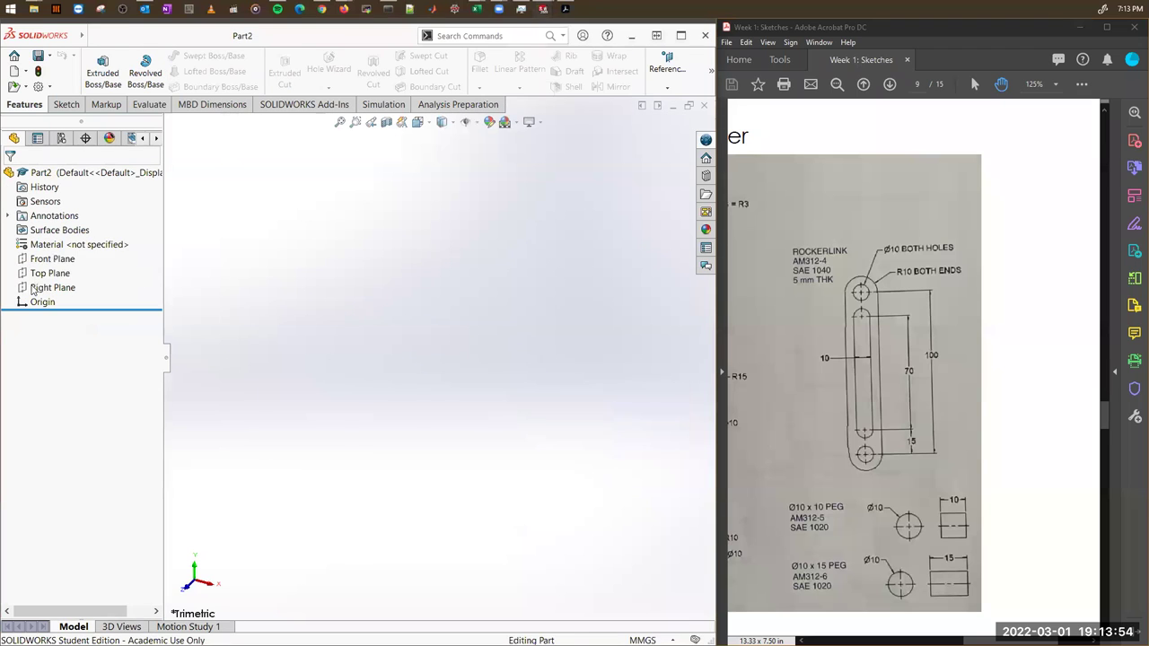
# On Front Plane, sketch a circle centred on the origin and dimension its diameter to 10 mm.
pyautogui.click(51, 259)
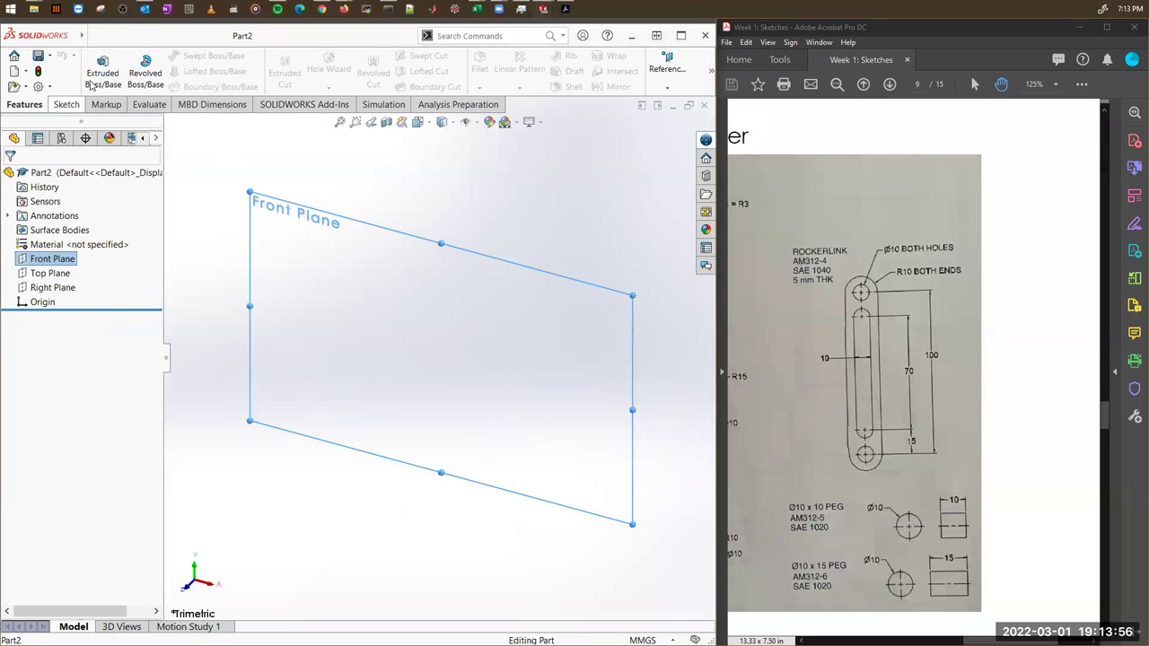
pyautogui.click(66, 104)
pyautogui.click(96, 64)
pyautogui.click(213, 56)
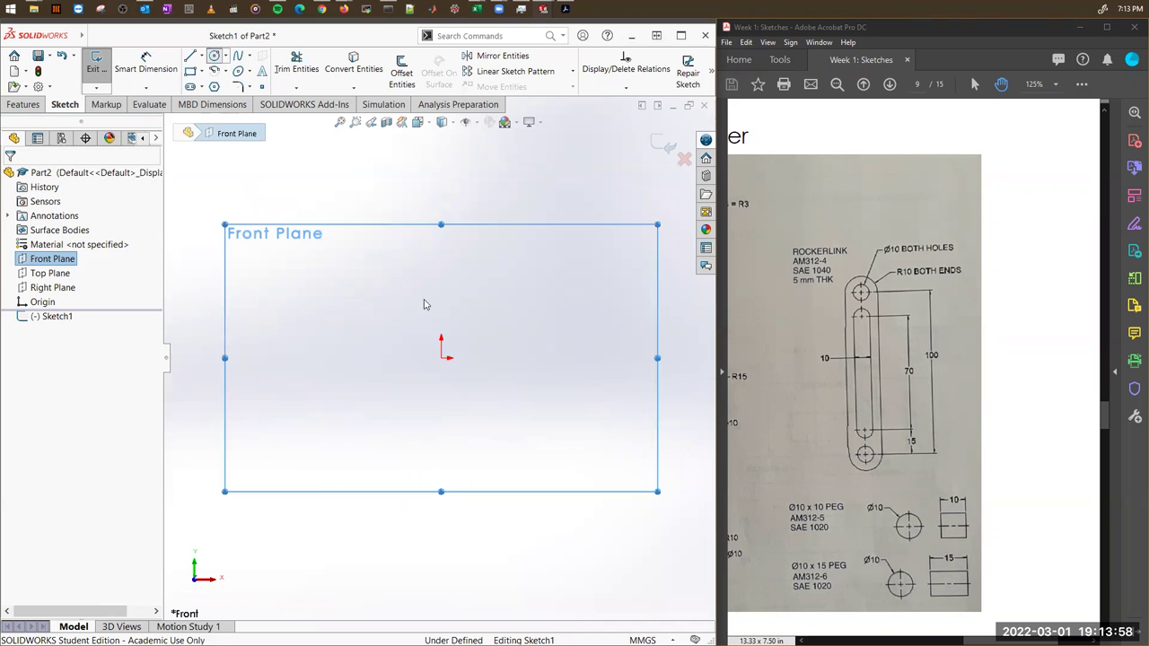
pyautogui.click(441, 357)
pyautogui.click(472, 392)
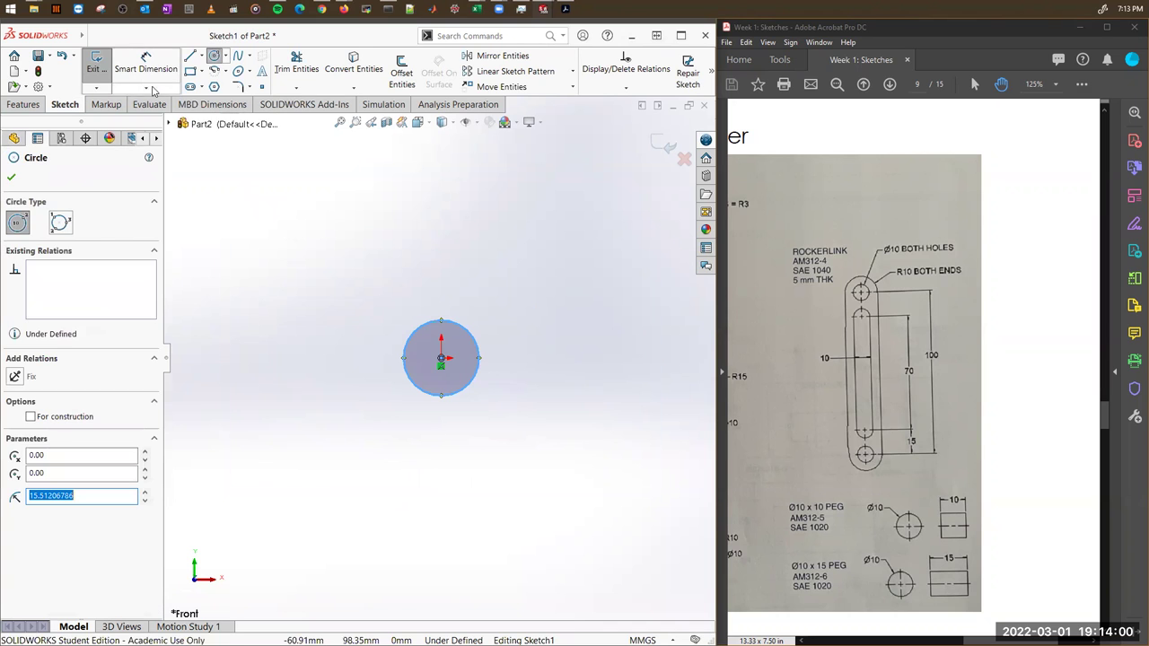
pyautogui.click(137, 76)
pyautogui.click(458, 327)
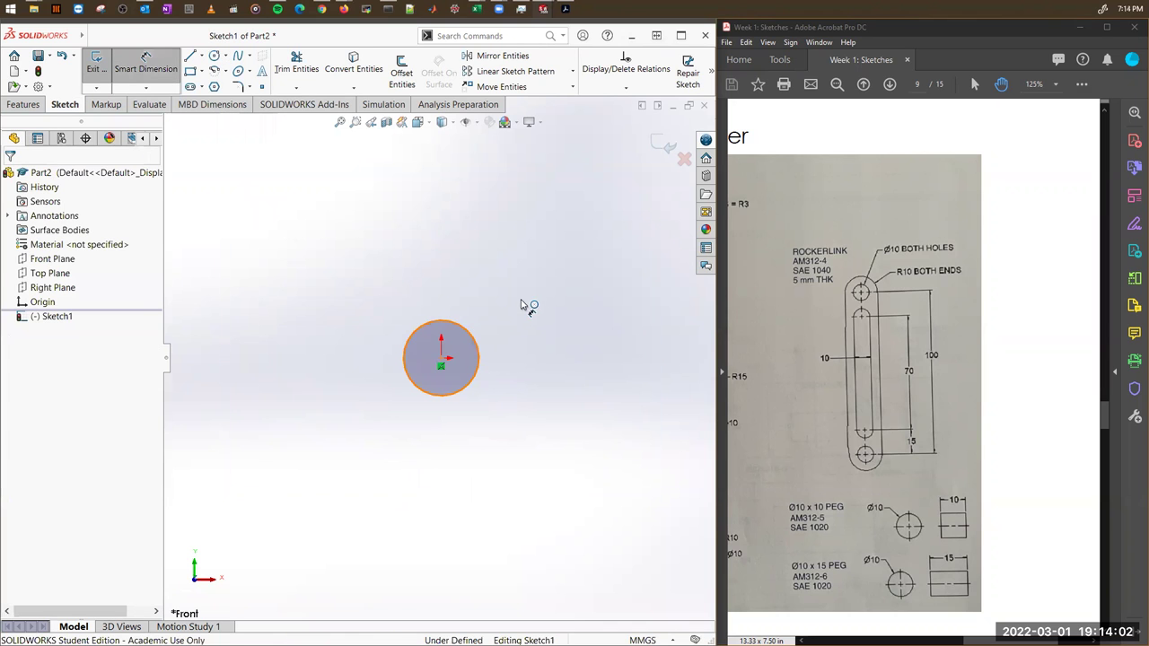
pyautogui.click(516, 301)
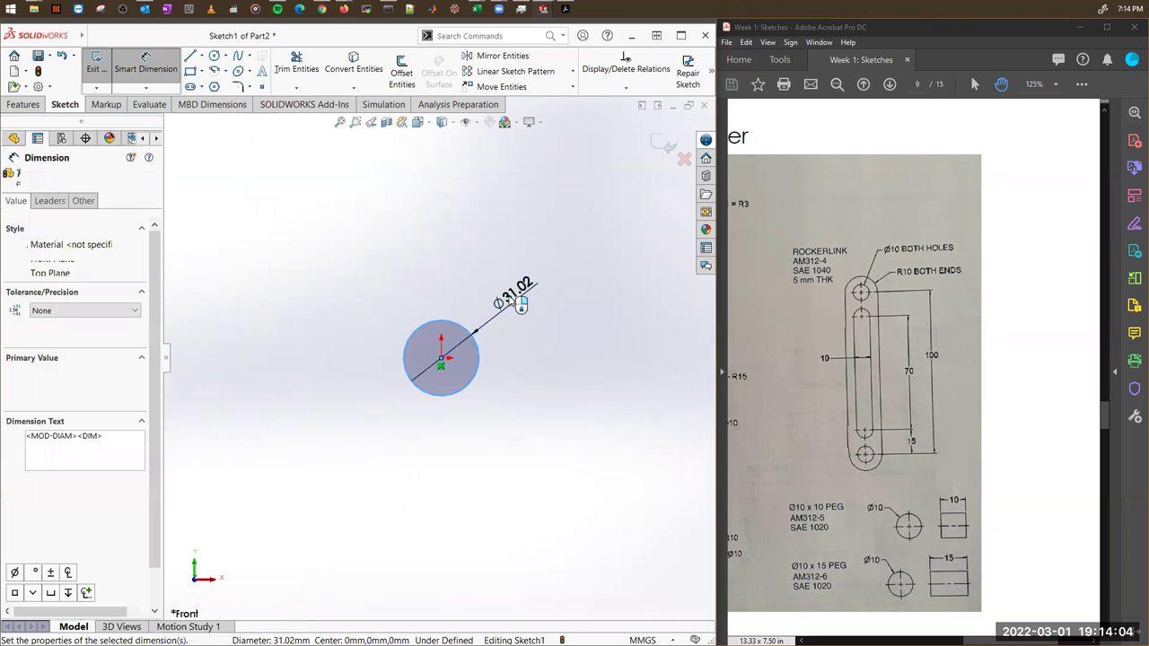
pyautogui.write('10')
pyautogui.press('Return')
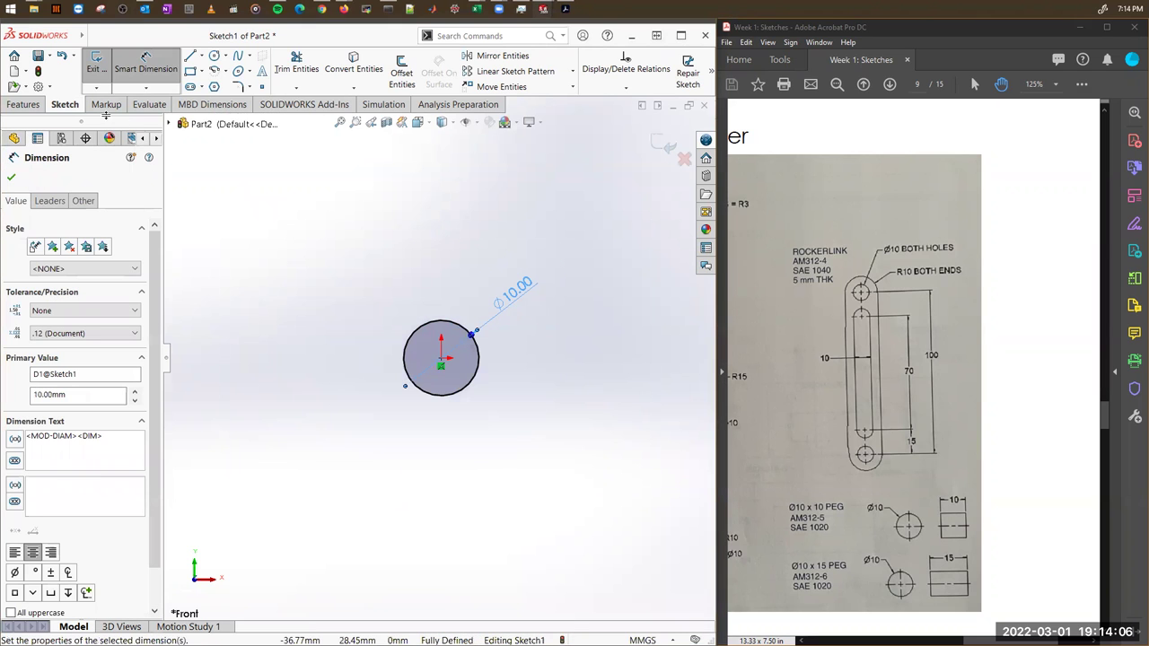
pyautogui.click(24, 105)
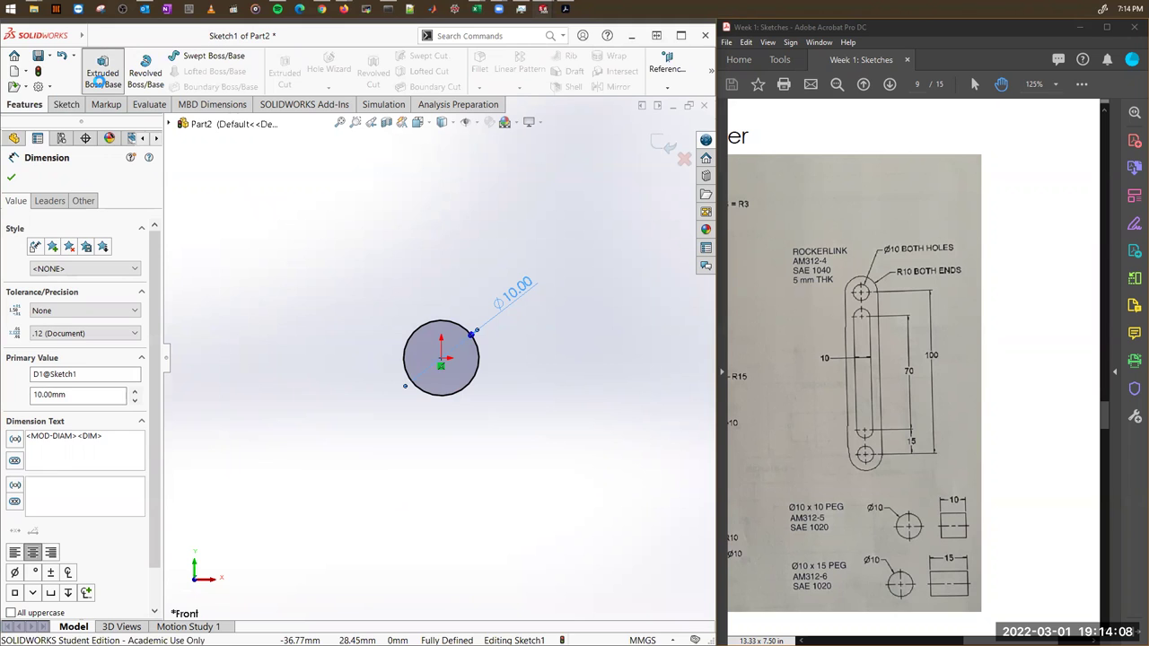
# Extrude the Ø10 circle 10 mm Blind as Boss-Extrude1.
pyautogui.click(101, 79)
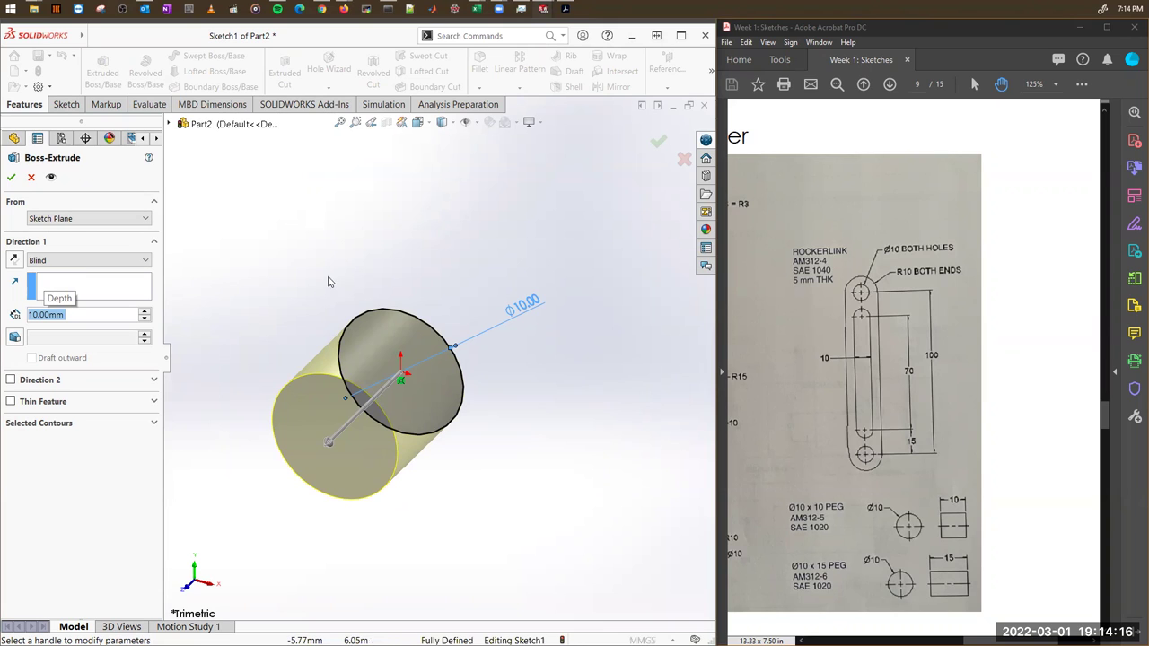
pyautogui.click(658, 141)
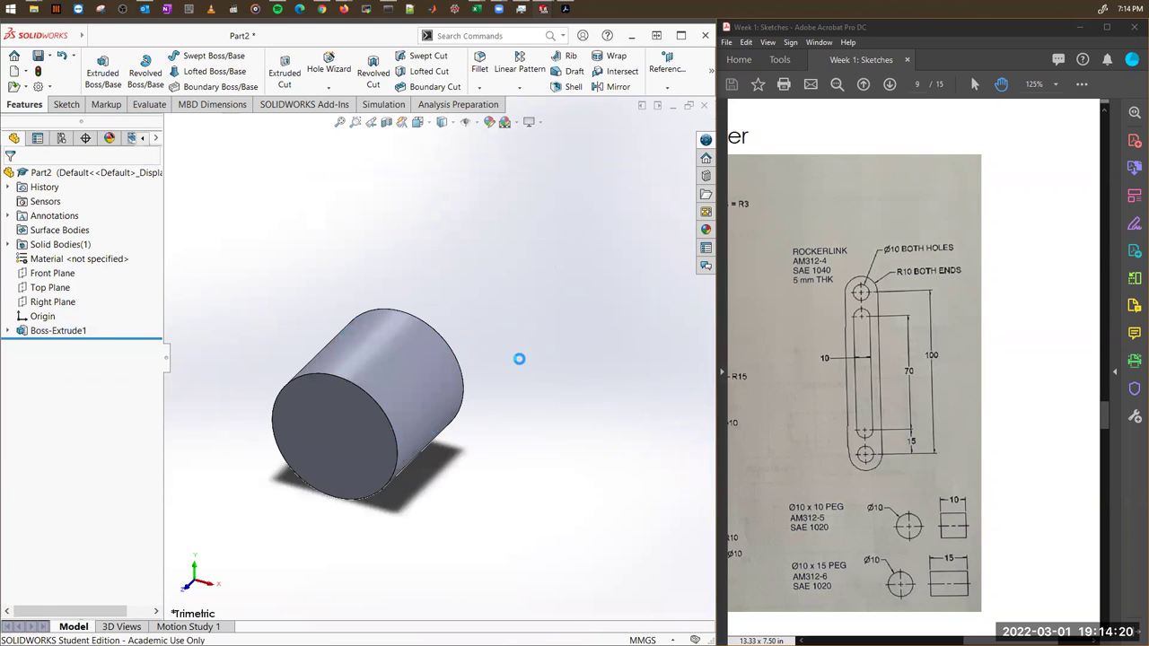
# Save the cylinder as 10_10_PEG.SLDPRT and begin a new part.
pyautogui.hotkey('ctrl', 's')
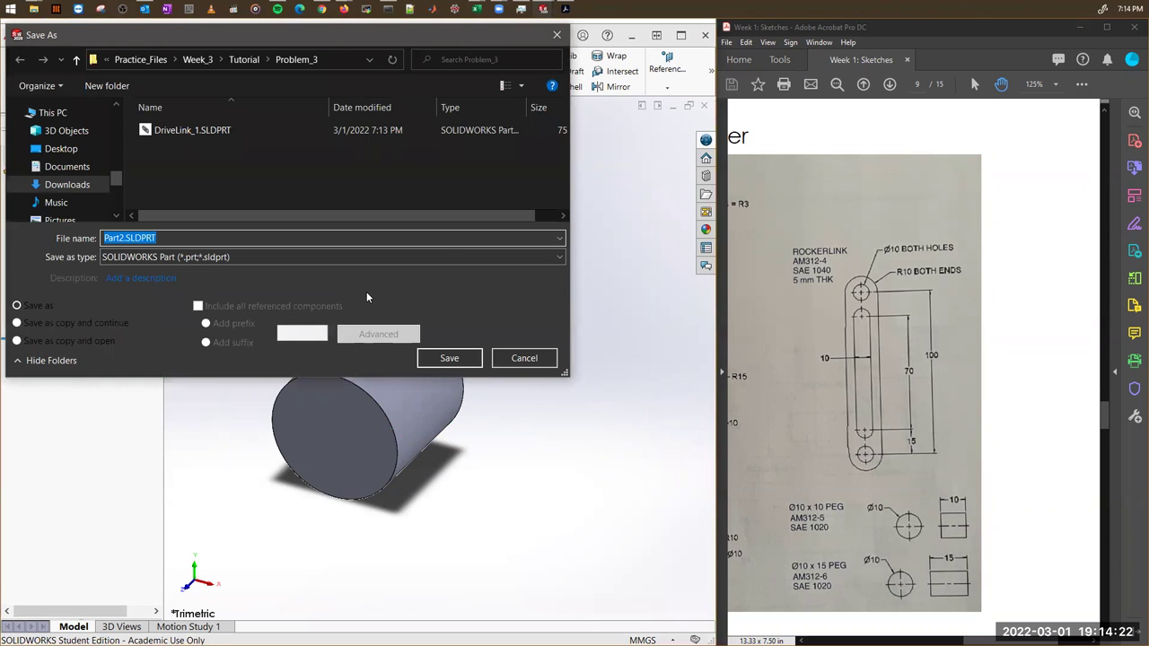
pyautogui.write('10')
pyautogui.write('_10_PEG')
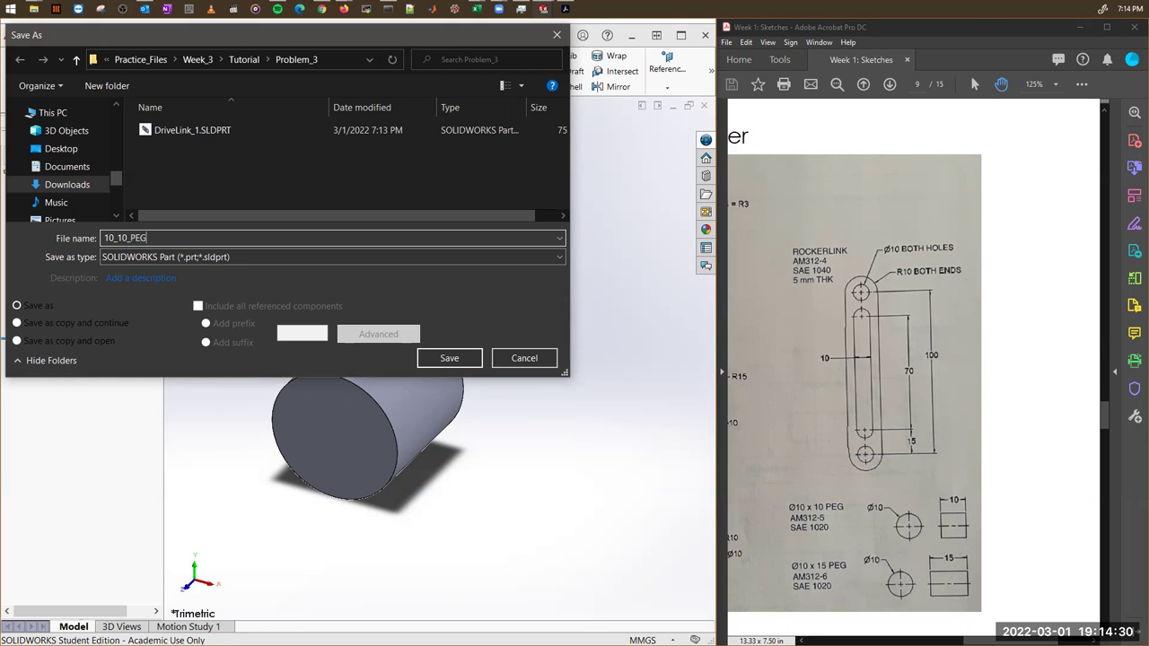
pyautogui.press('Return')
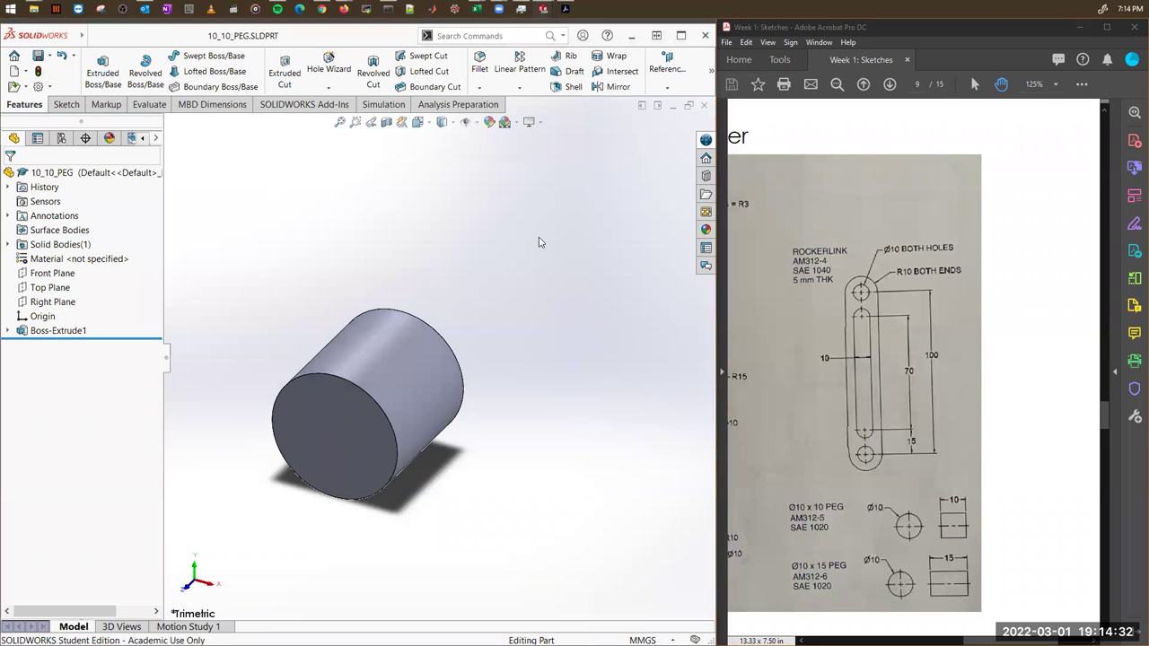
pyautogui.hotkey('ctrl', 'n')
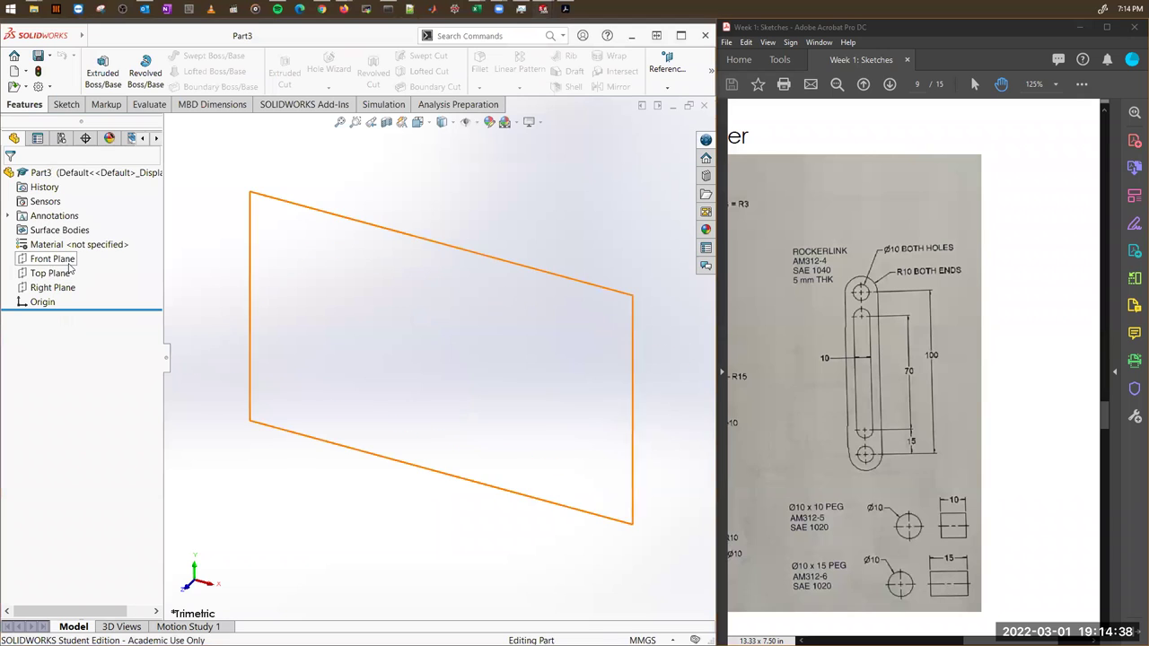
# Start a Front Plane sketch in Part3 and draw a circle centred on the origin.
pyautogui.rightClick(75, 259)
pyautogui.click(79, 245)
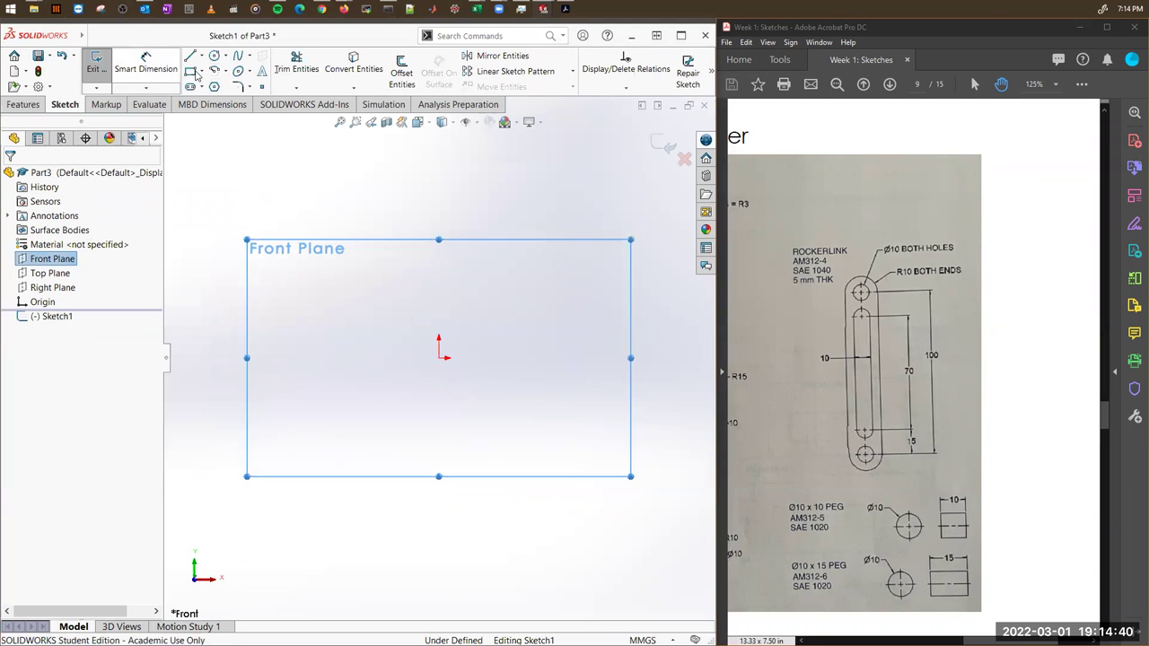
pyautogui.click(439, 357)
pyautogui.click(470, 376)
# Dimension the circle to Ø10 and begin an Extruded Boss/Base.
pyautogui.click(155, 80)
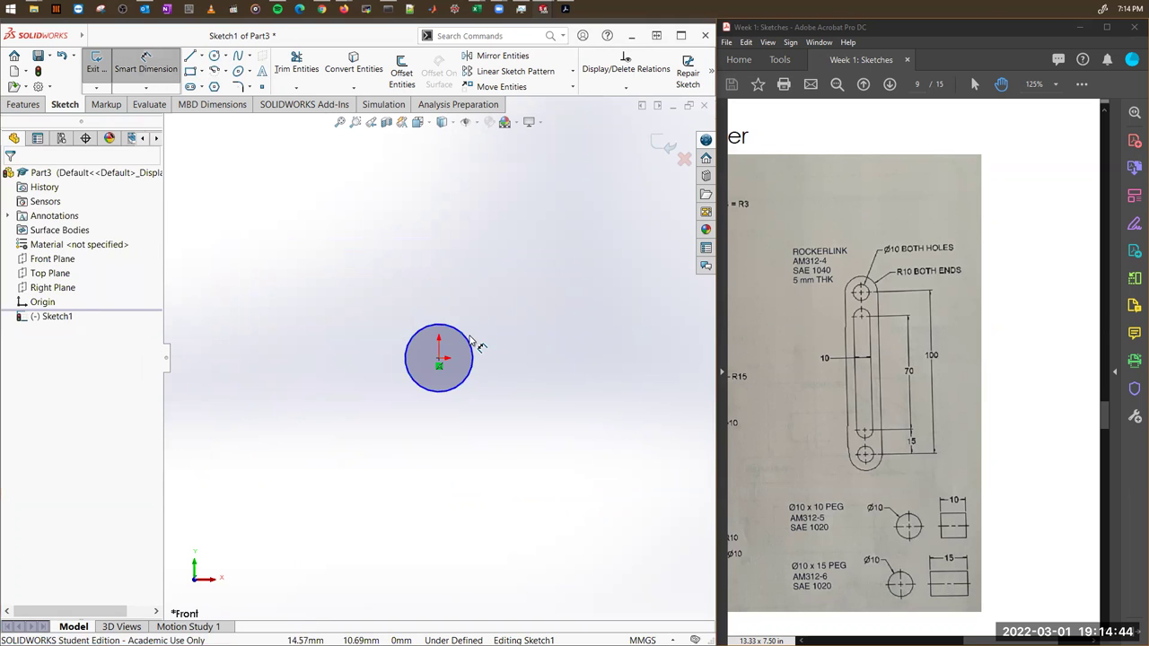
pyautogui.click(510, 314)
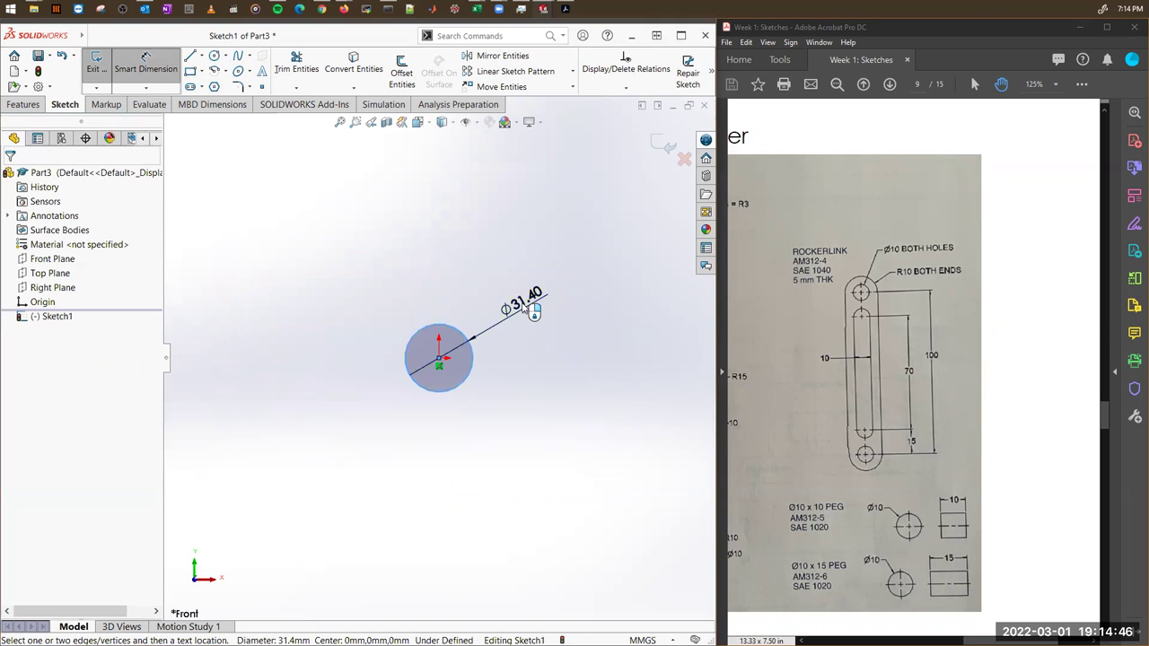
pyautogui.click(529, 310)
pyautogui.write('10')
pyautogui.press('Return')
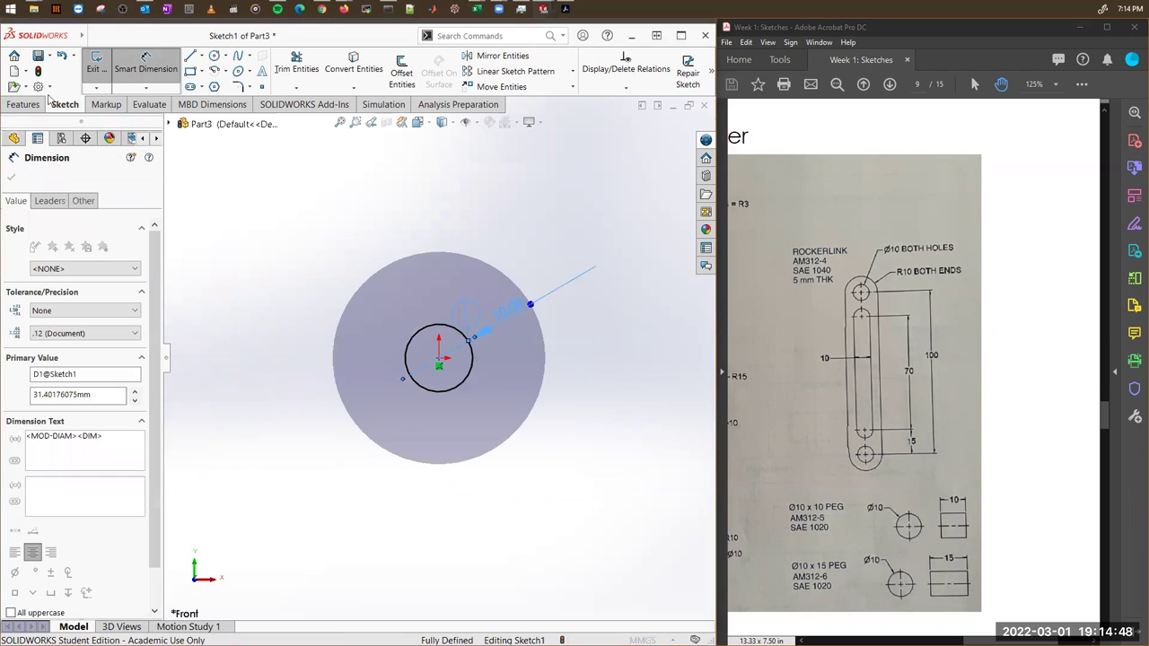
pyautogui.click(24, 104)
pyautogui.click(91, 83)
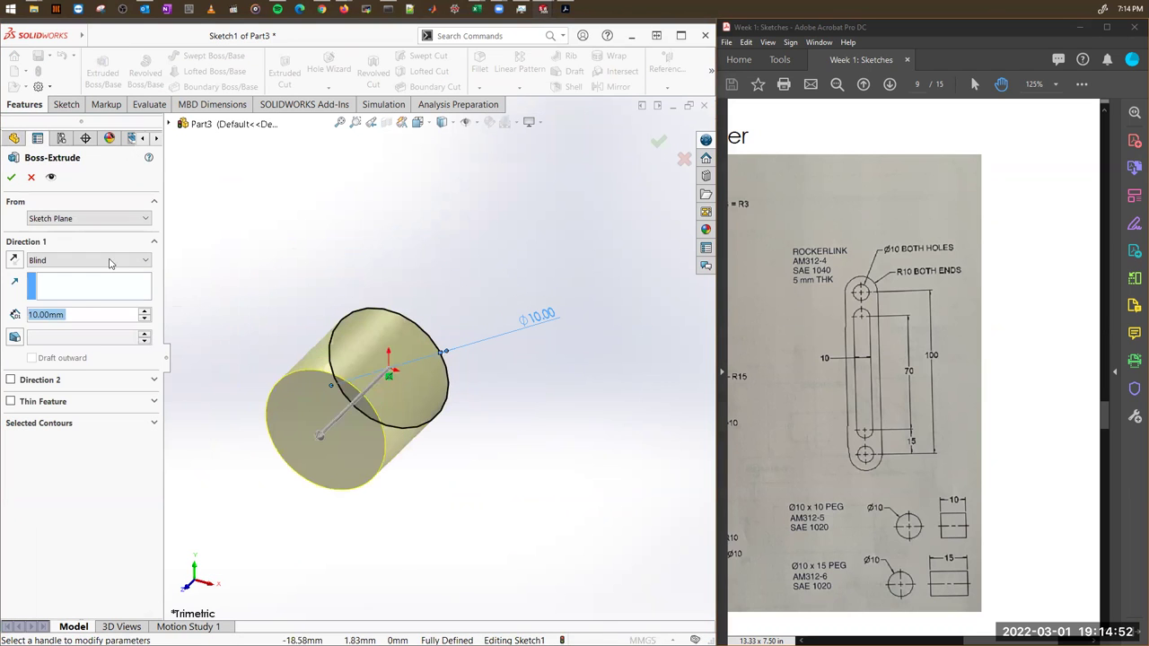
# Set the extrusion depth to 15 mm and save the part as 10_15_PEG.
pyautogui.write('15')
pyautogui.press('Return')
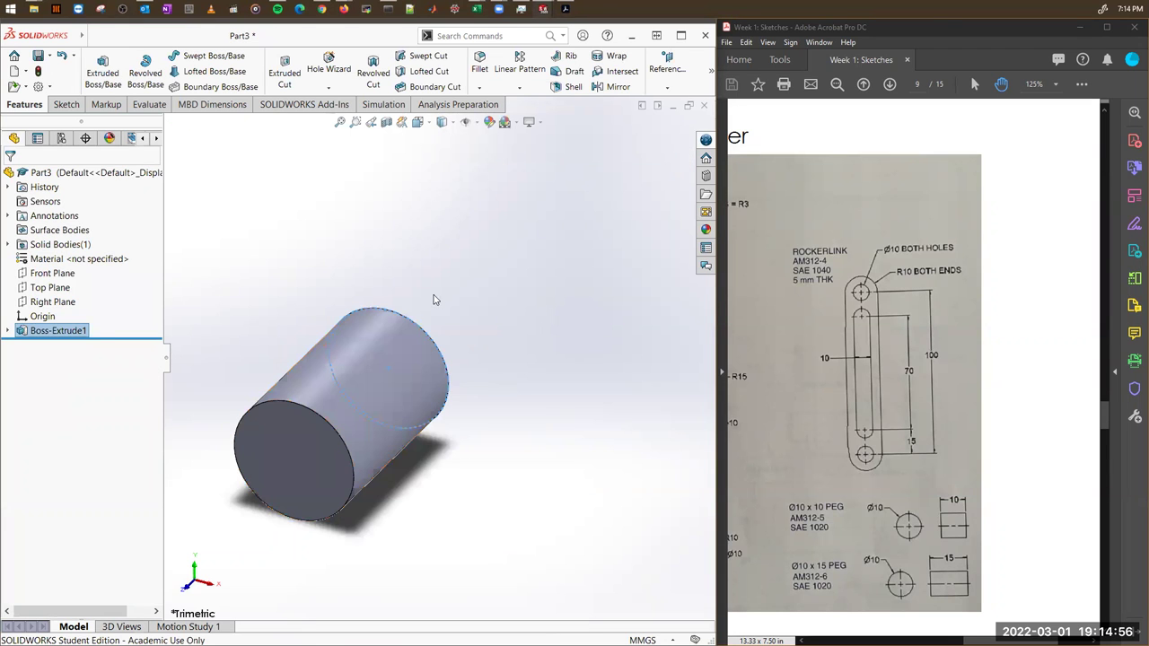
pyautogui.hotkey('ctrl', 's')
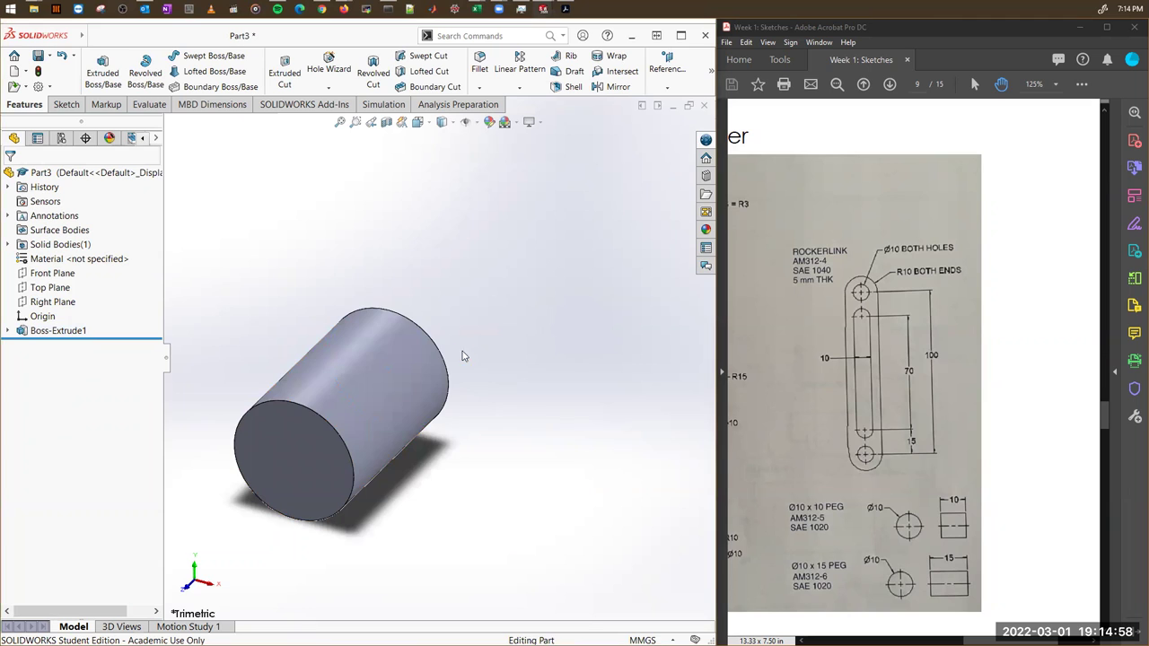
pyautogui.write('10-')
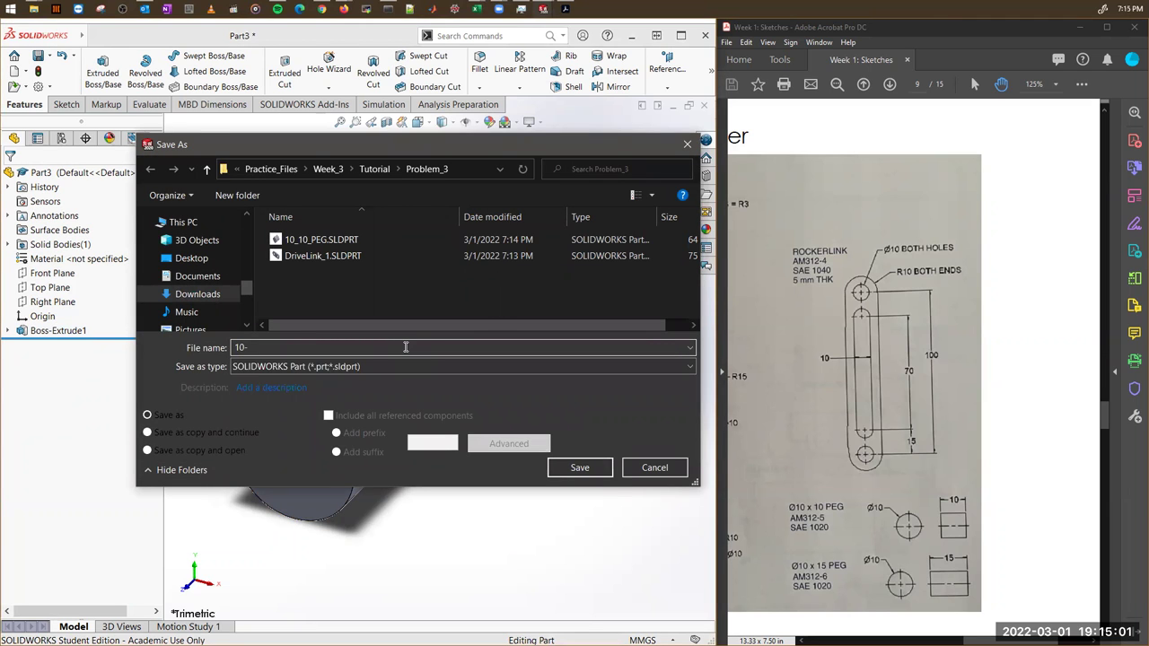
pyautogui.press('BackSpace')
pyautogui.write('_15_PEG')
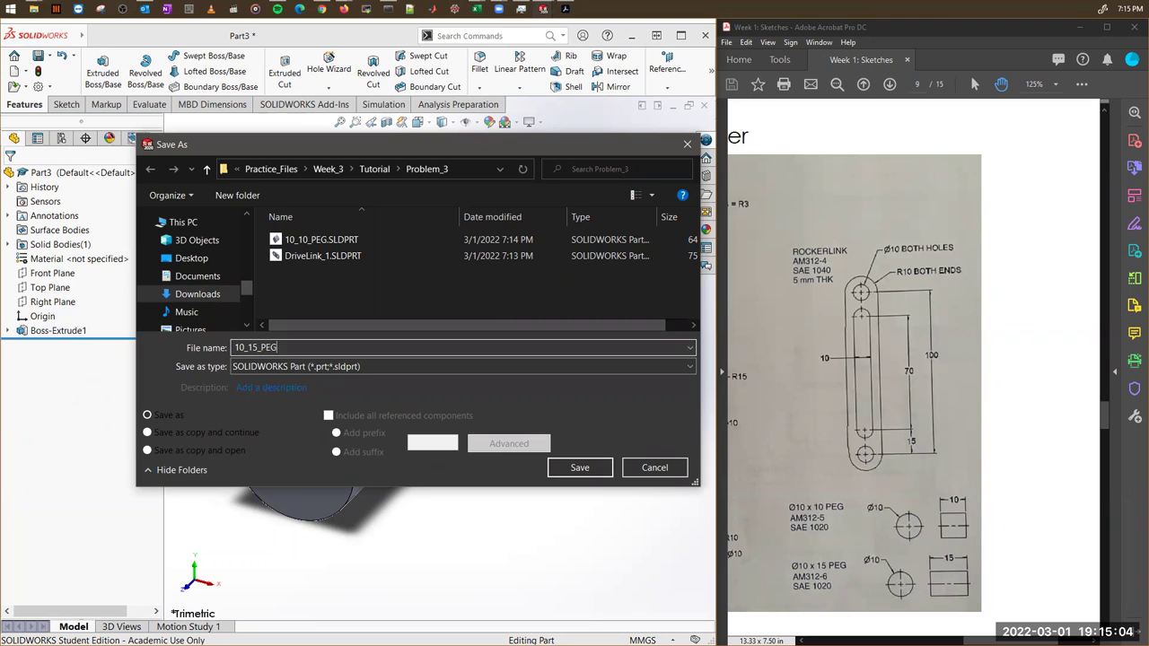
pyautogui.press('Return')
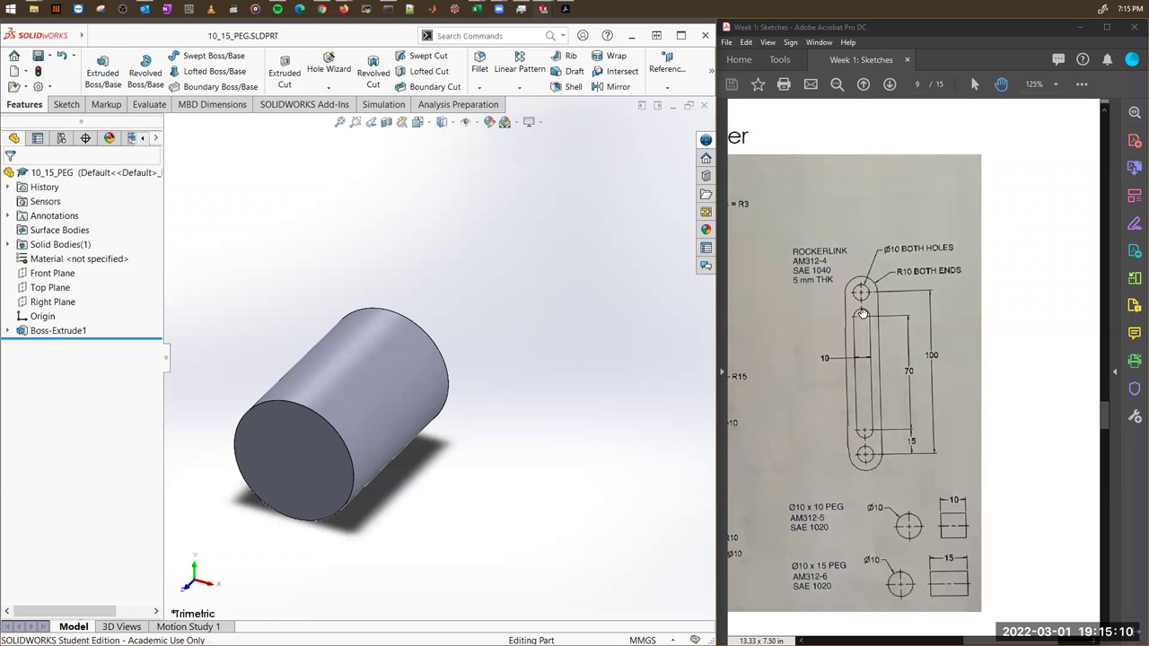
# Scroll through the reference drawing, then return to SOLIDWORKS and start a new part.
pyautogui.keyDown('ctrl'); pyautogui.scroll(-1, 862, 336); pyautogui.keyUp('ctrl')
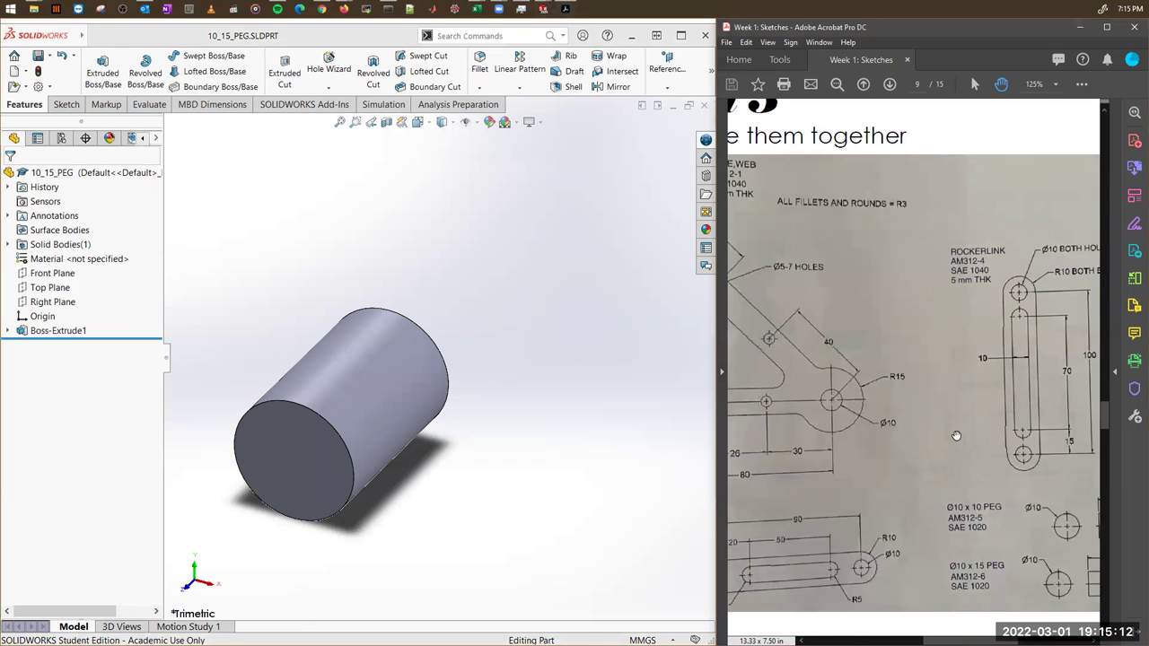
pyautogui.keyDown('ctrl'); pyautogui.scroll(-1, 935, 452); pyautogui.keyUp('ctrl')
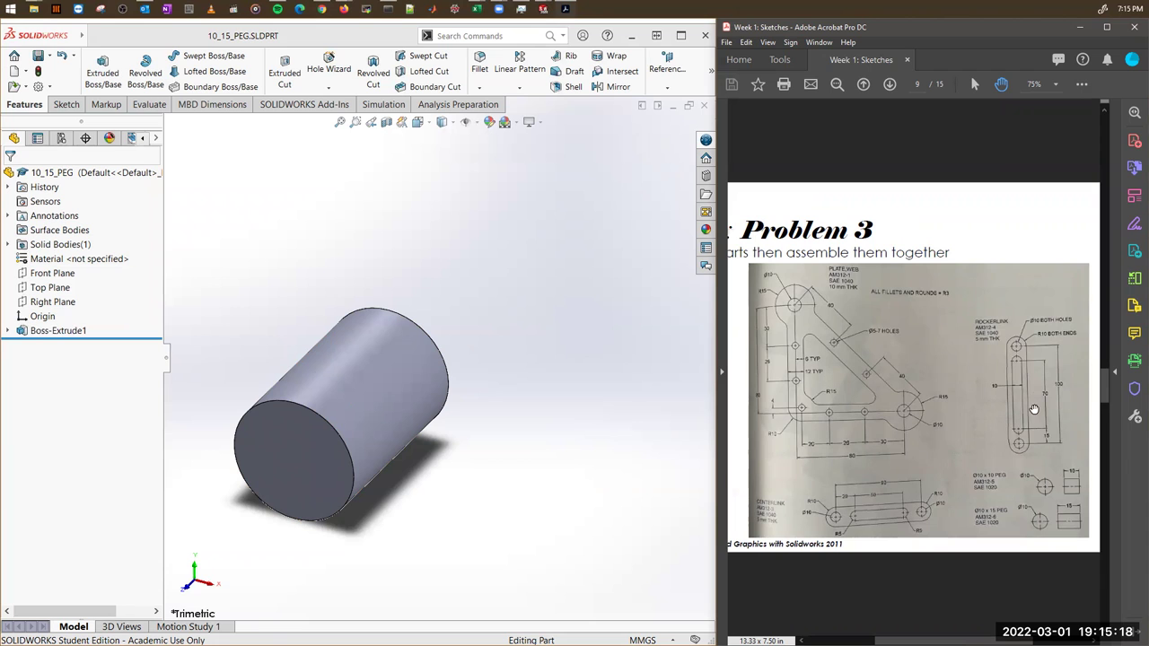
pyautogui.hscroll(3, 762, 447)
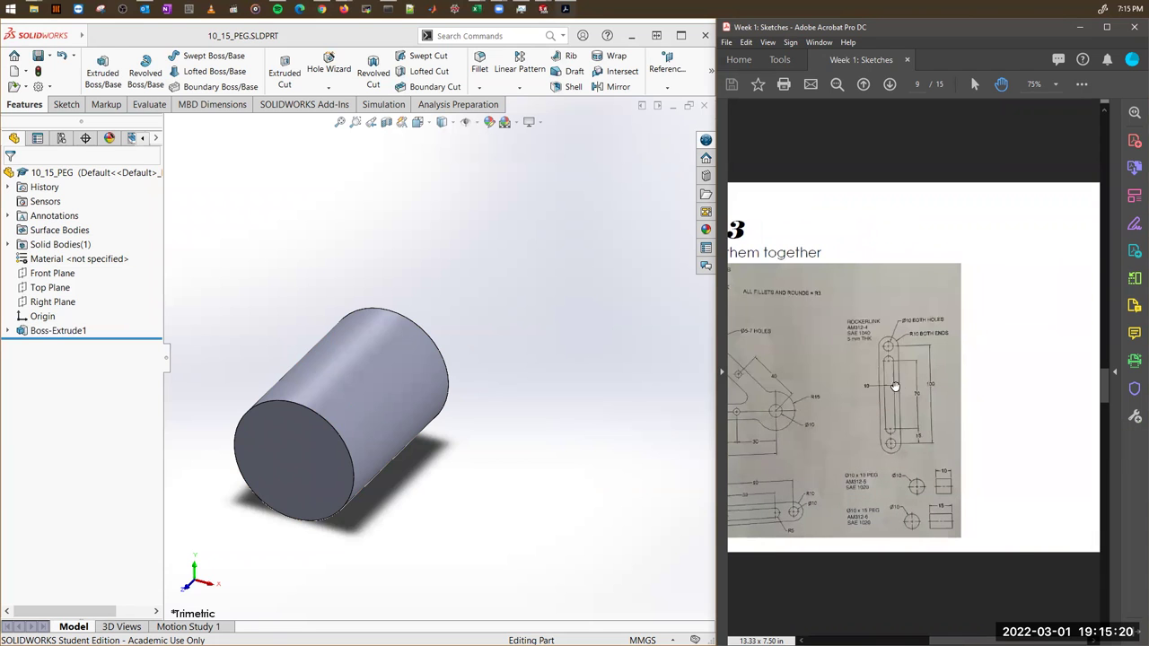
pyautogui.keyDown('ctrl'); pyautogui.scroll(3, 895, 386); pyautogui.keyUp('ctrl')
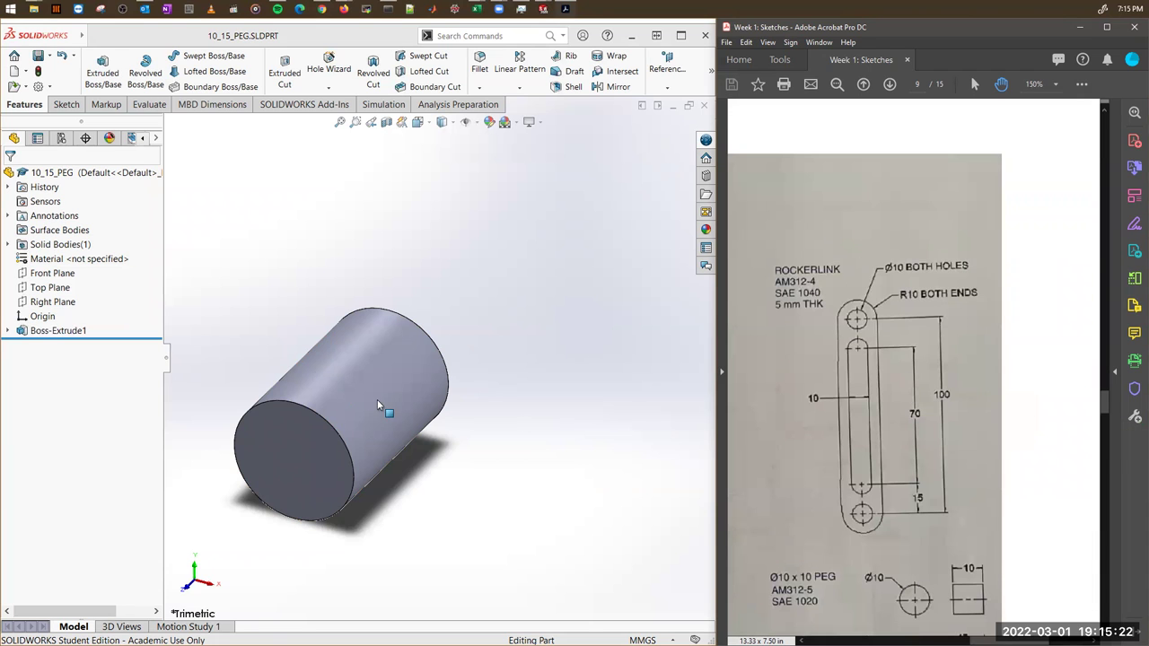
pyautogui.click(167, 131)
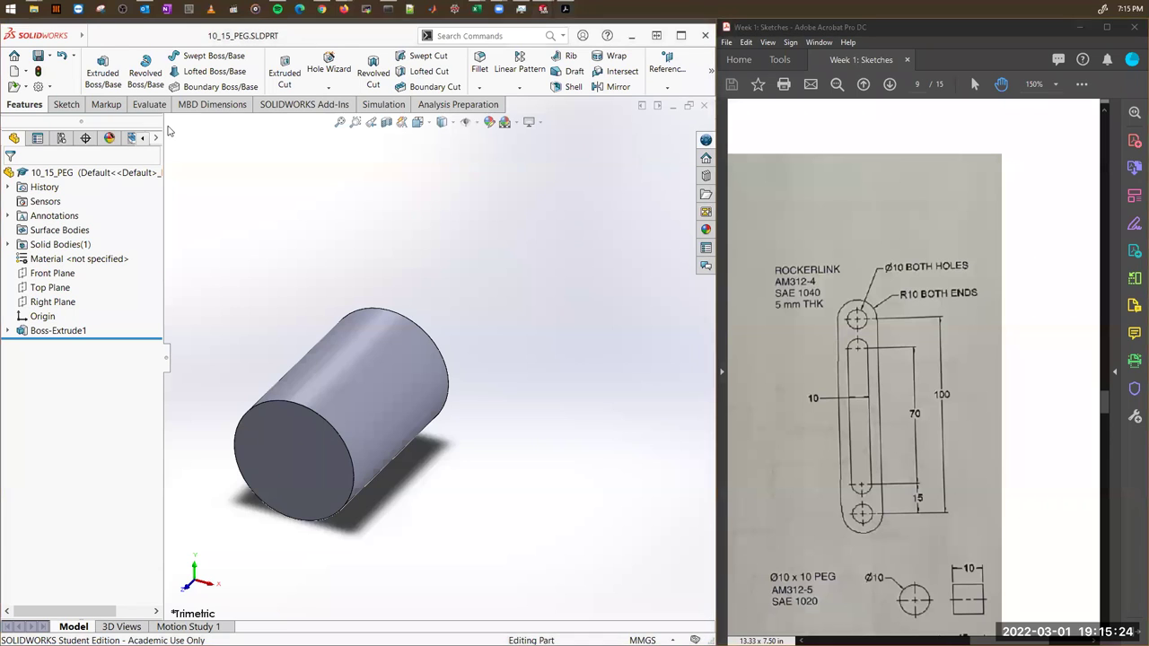
pyautogui.hotkey('ctrl', 'n')
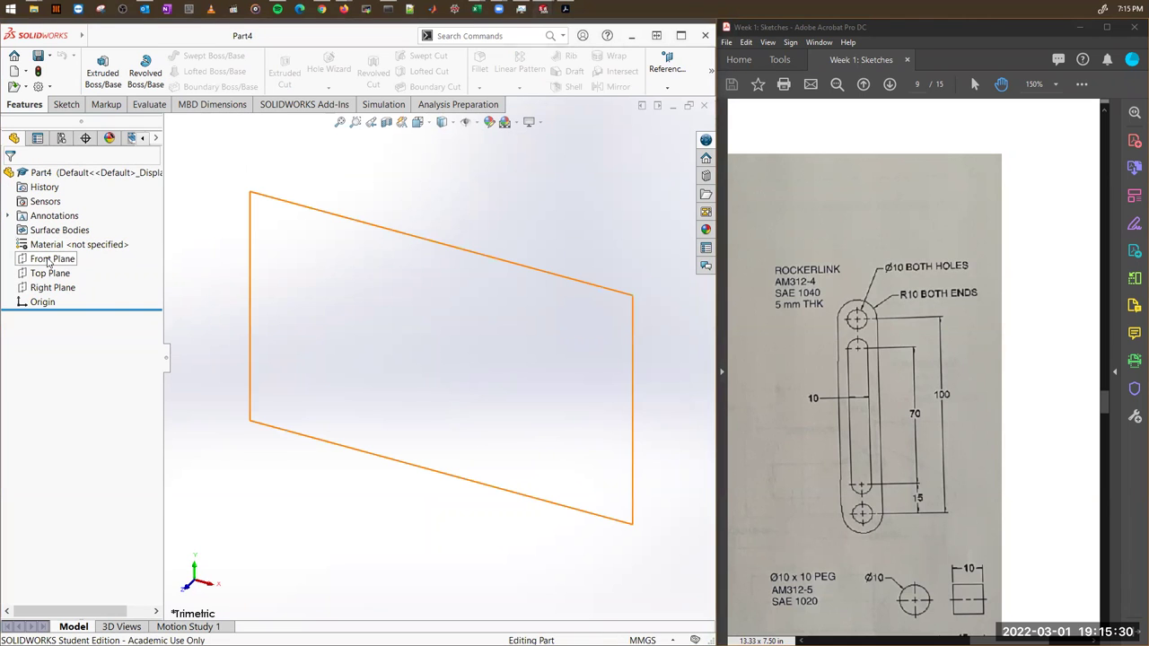
# On Front Plane, draw an outer centre-point straight slot centred on the origin.
pyautogui.rightClick(49, 260)
pyautogui.click(72, 239)
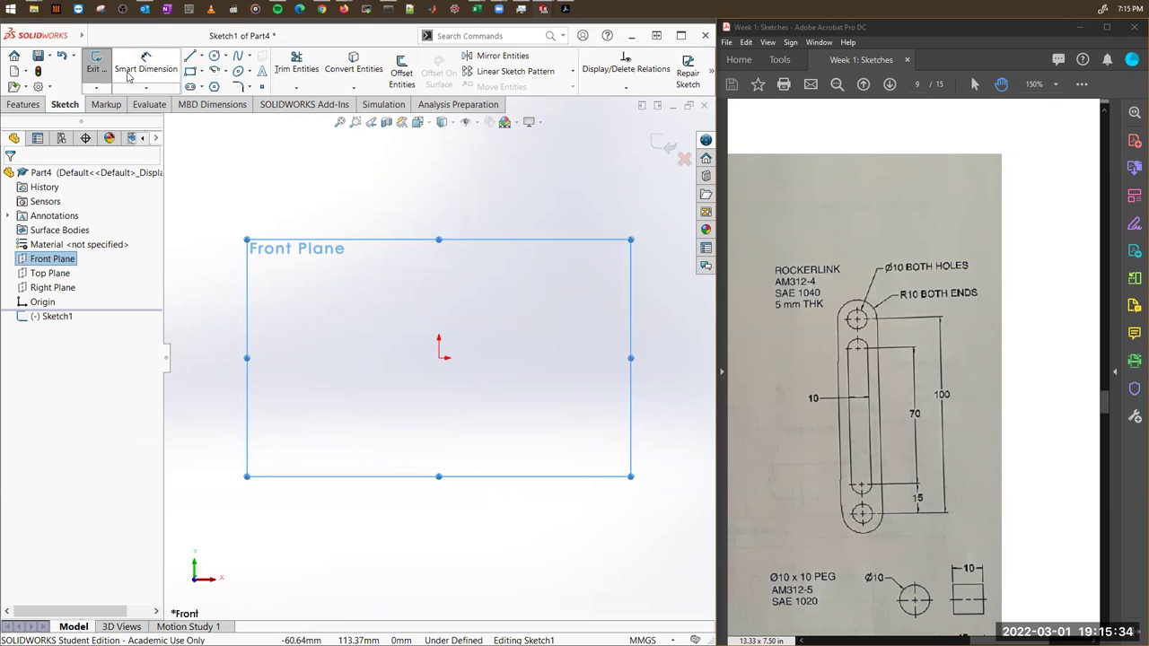
pyautogui.click(189, 87)
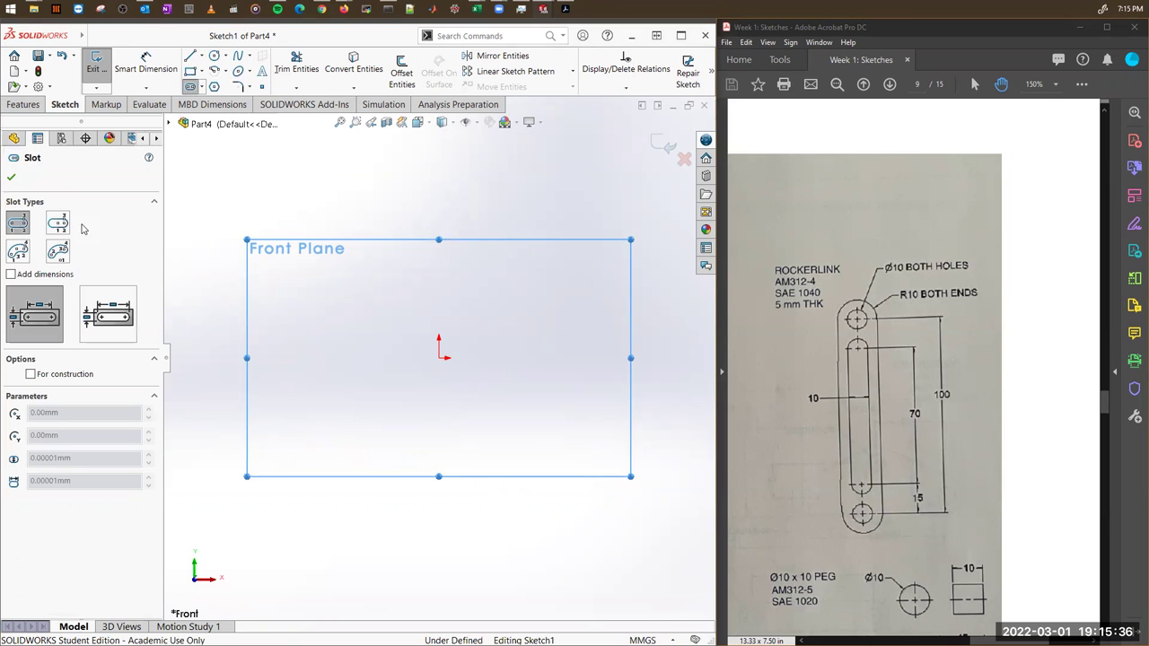
pyautogui.click(58, 226)
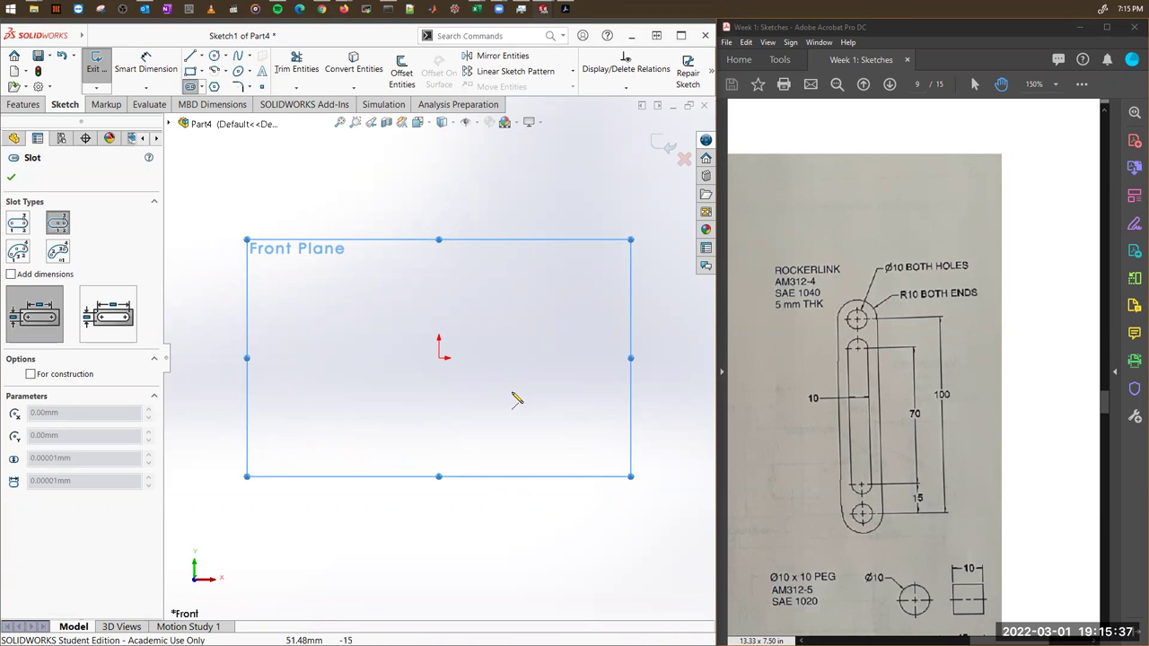
pyautogui.click(439, 358)
pyautogui.click(595, 358)
pyautogui.click(604, 410)
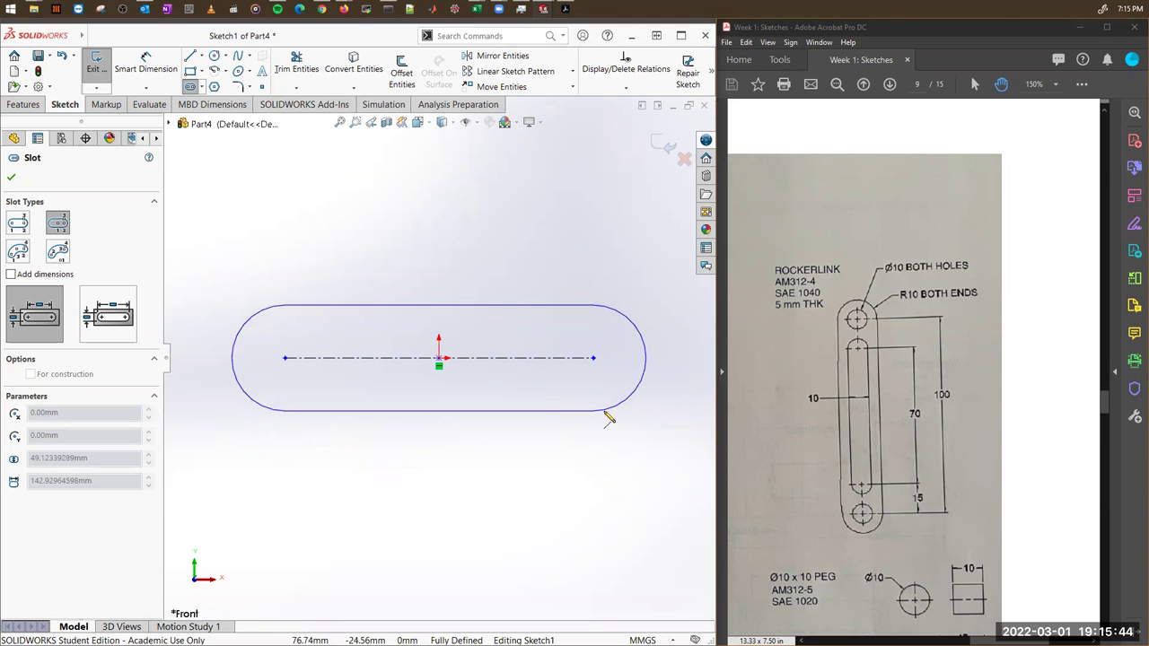
pyautogui.click(202, 57)
pyautogui.press('Escape')
# Add a vertical centreline through the origin and a smaller centre-point slot nested inside.
pyautogui.press('l')
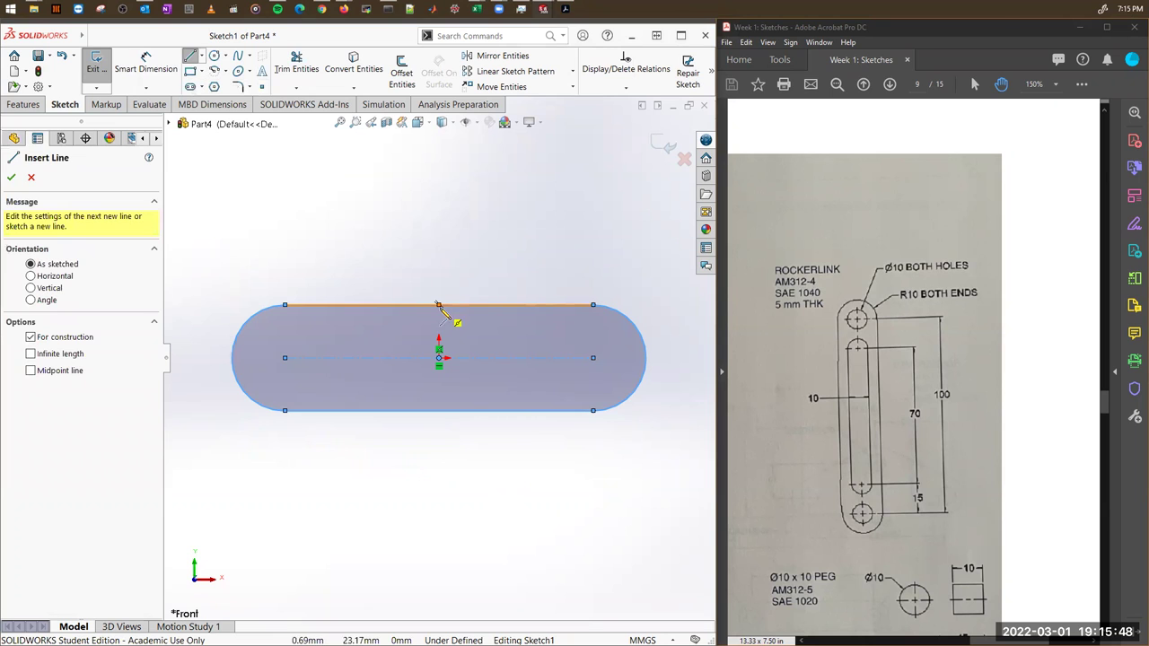
pyautogui.click(439, 411)
pyautogui.click(190, 86)
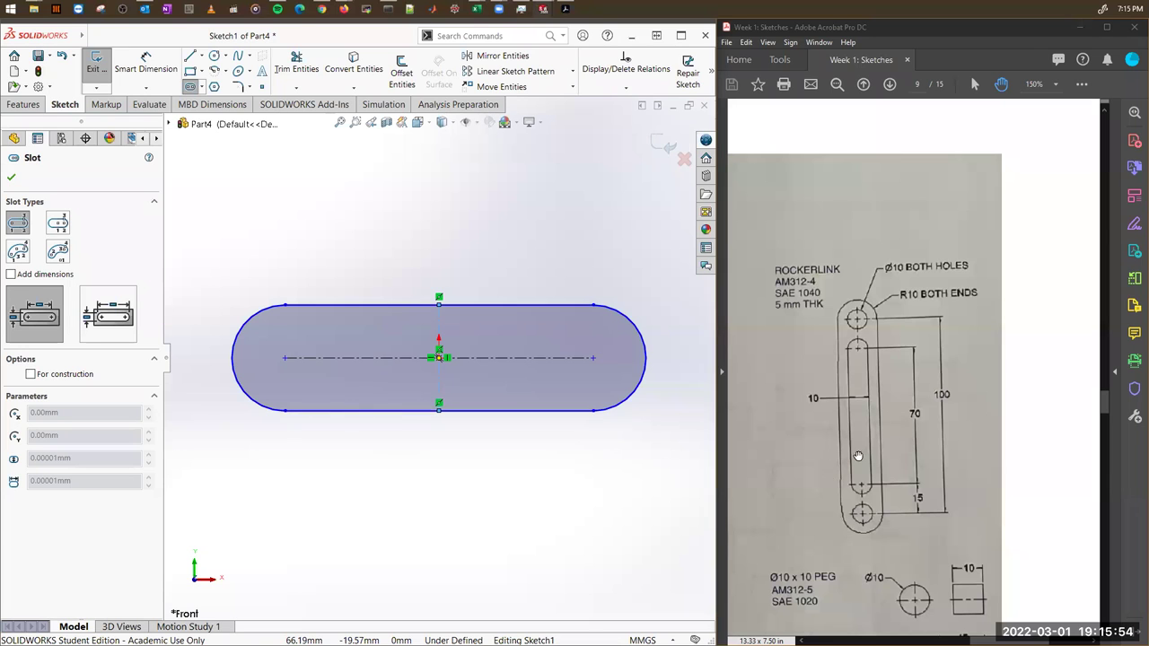
pyautogui.click(52, 228)
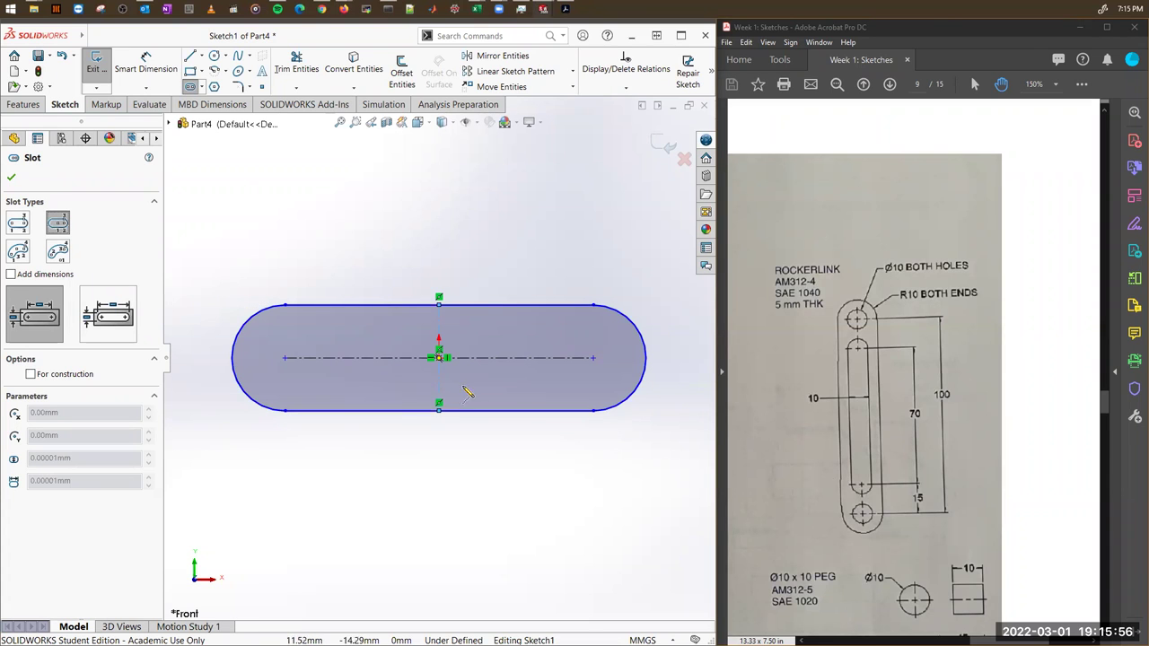
pyautogui.click(439, 358)
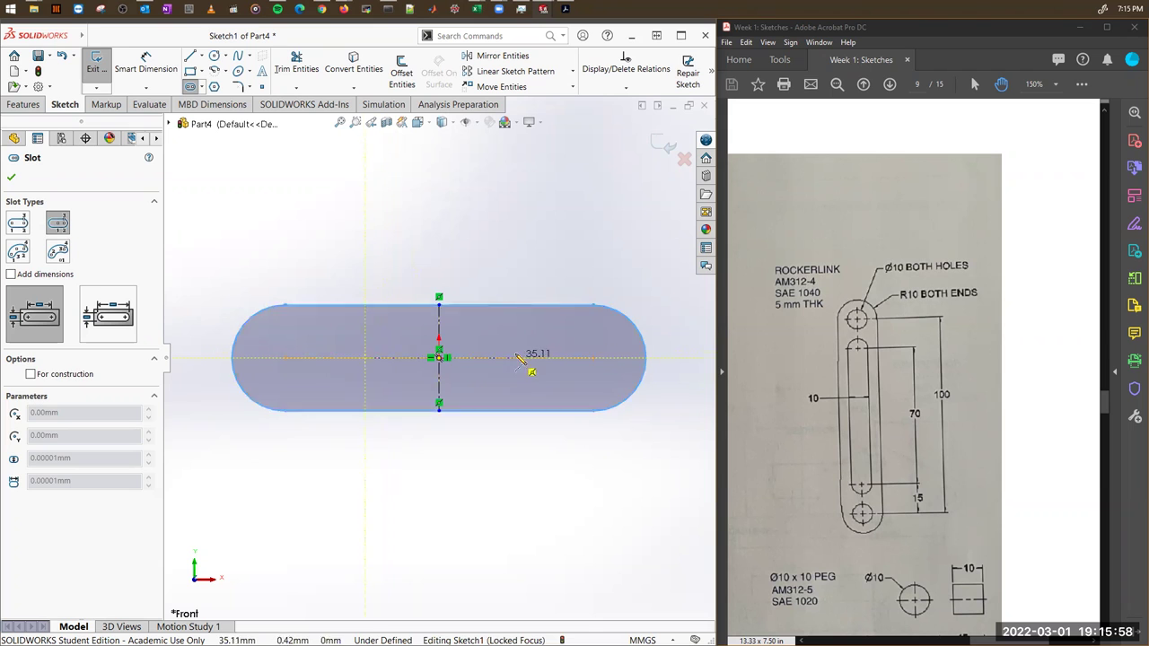
pyautogui.click(524, 363)
pyautogui.click(530, 385)
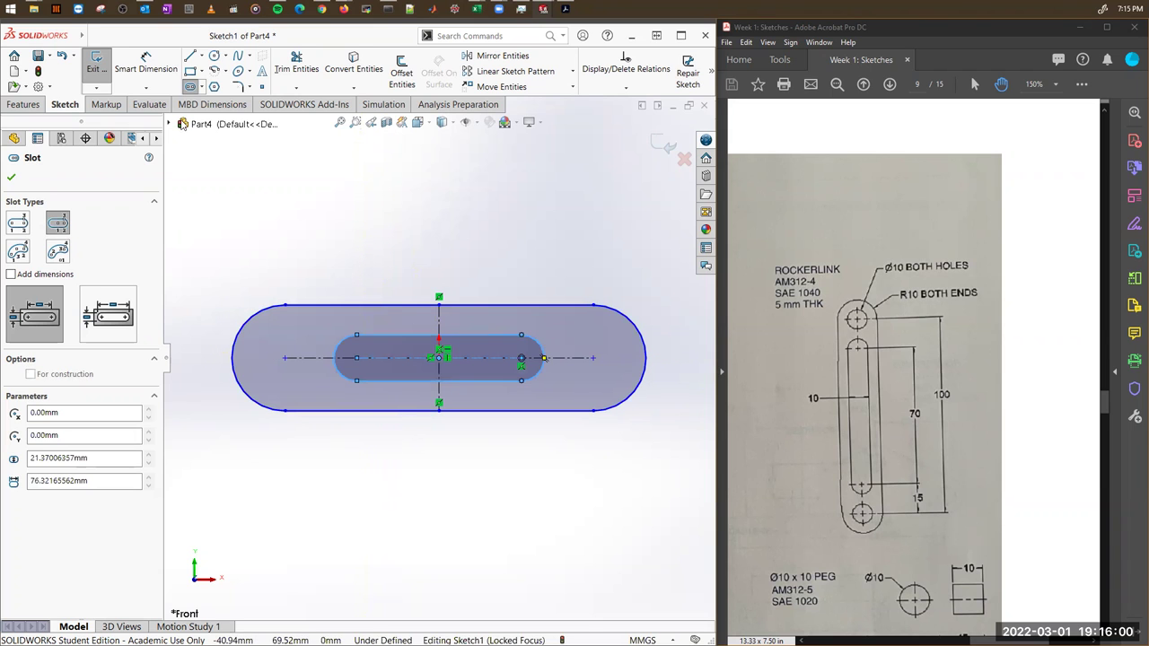
pyautogui.click(143, 67)
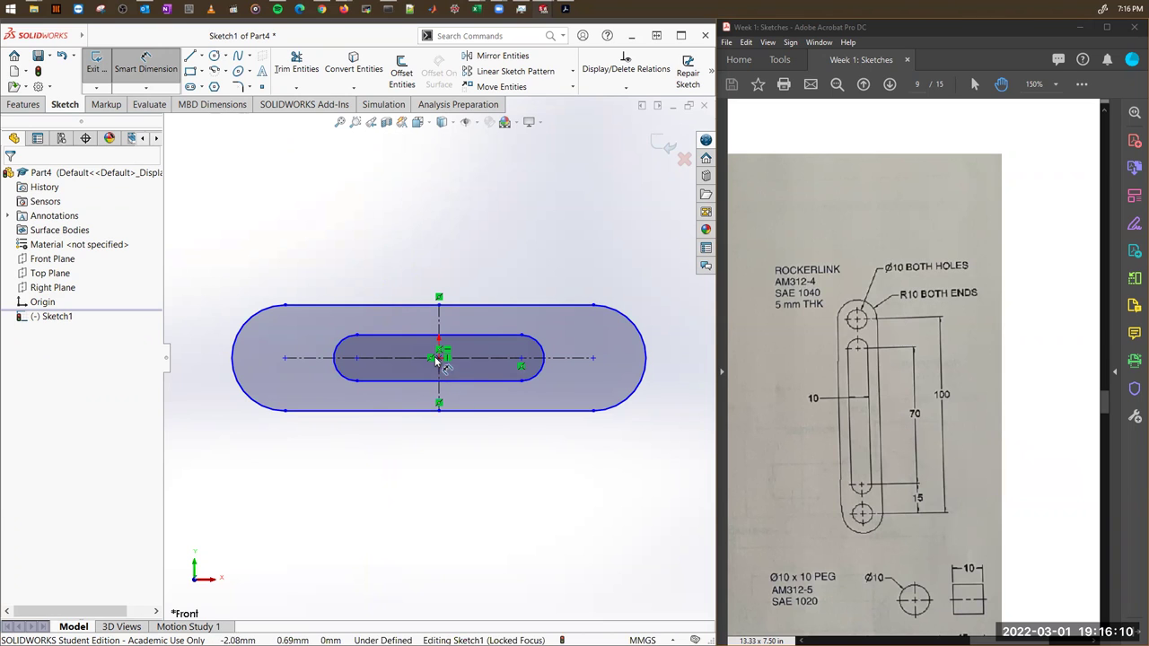
# Dimension the outer and inner slot arc-centre spacings to 100 and 70.
pyautogui.click(592, 358)
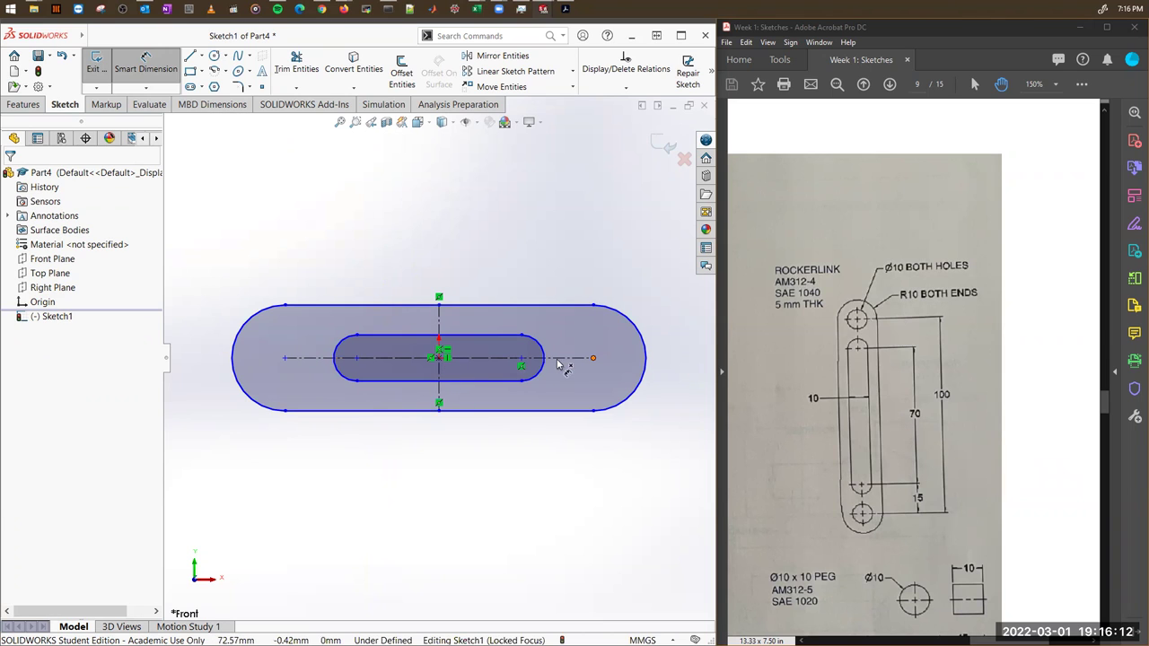
pyautogui.click(282, 359)
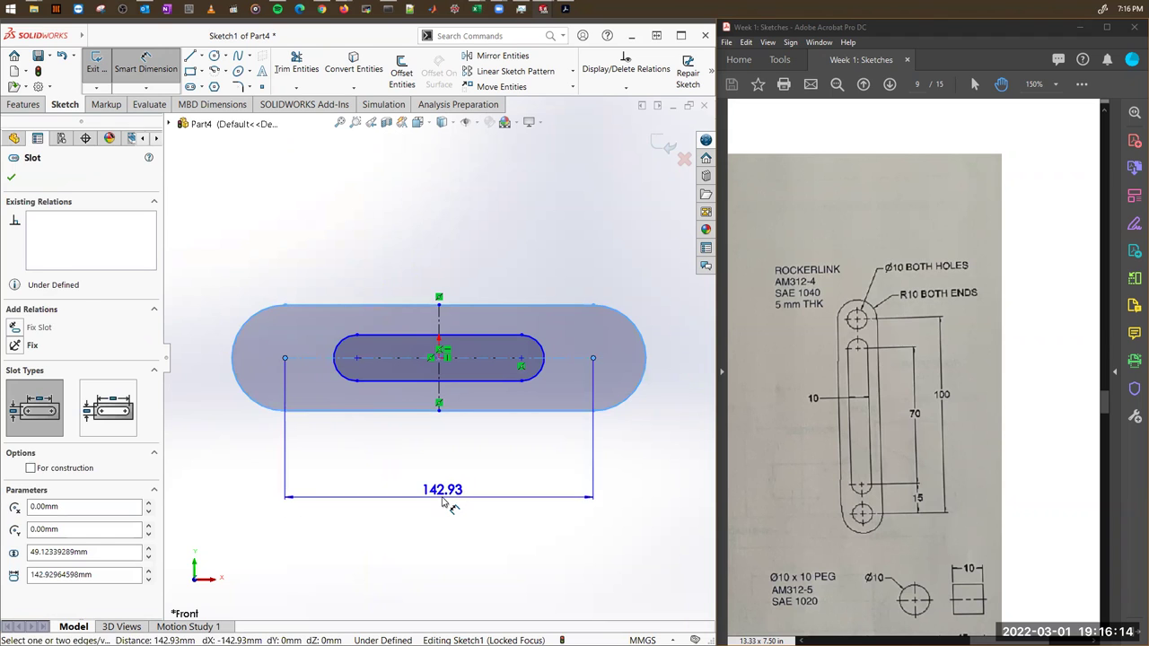
pyautogui.click(442, 503)
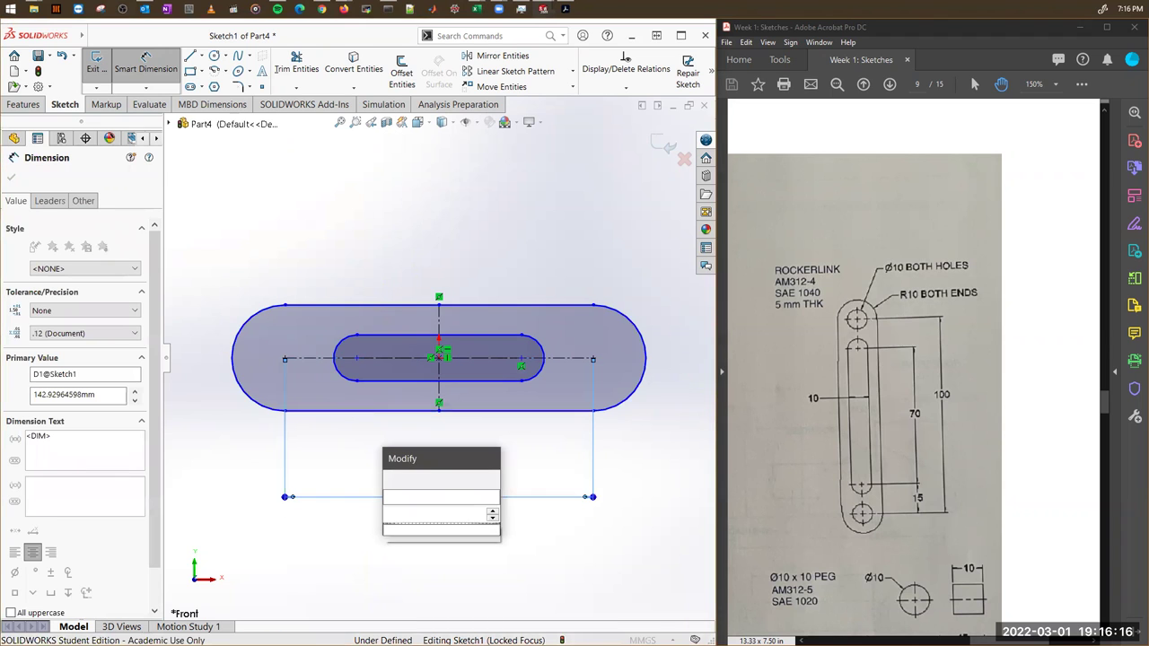
pyautogui.write('100')
pyautogui.press('Return')
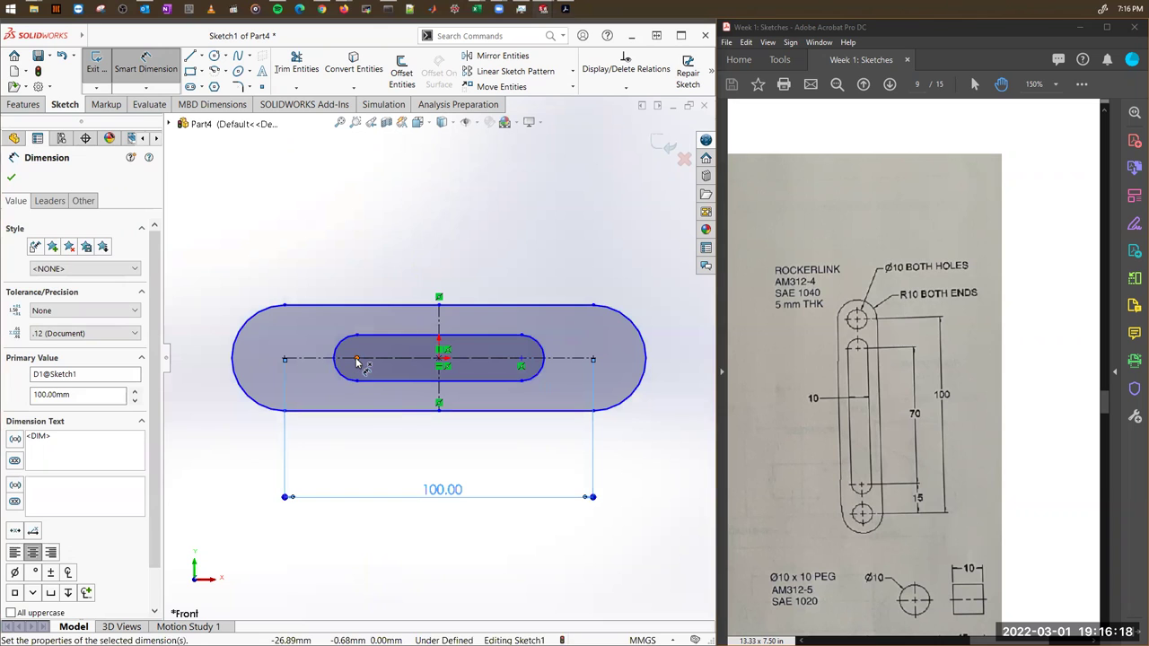
pyautogui.click(519, 362)
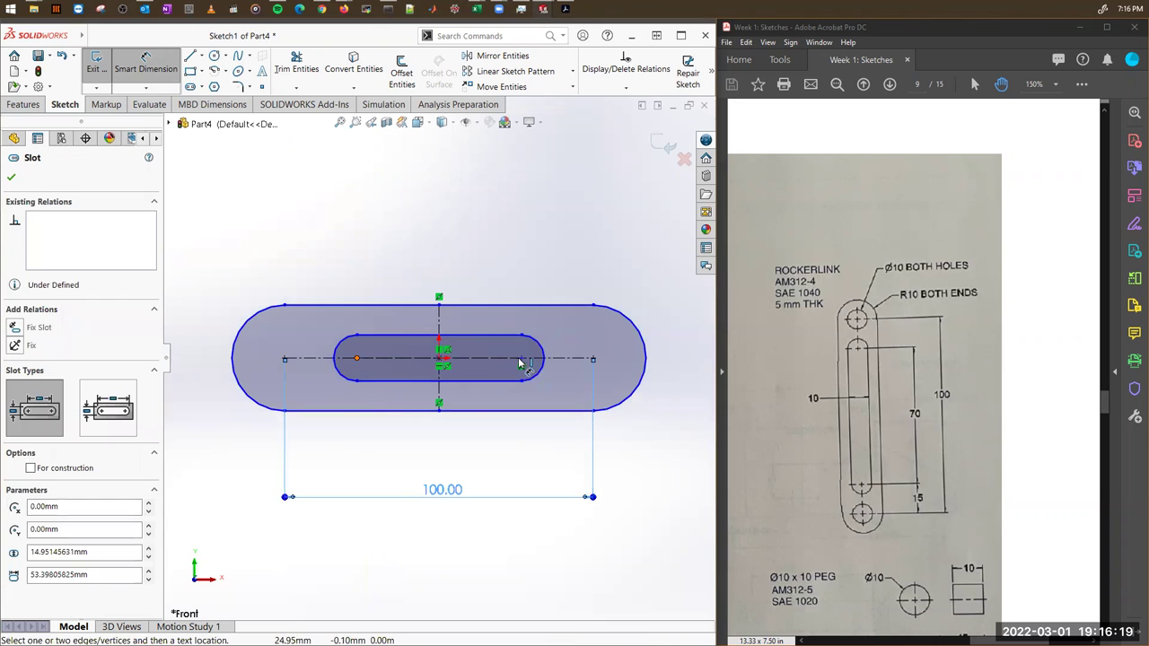
pyautogui.click(437, 459)
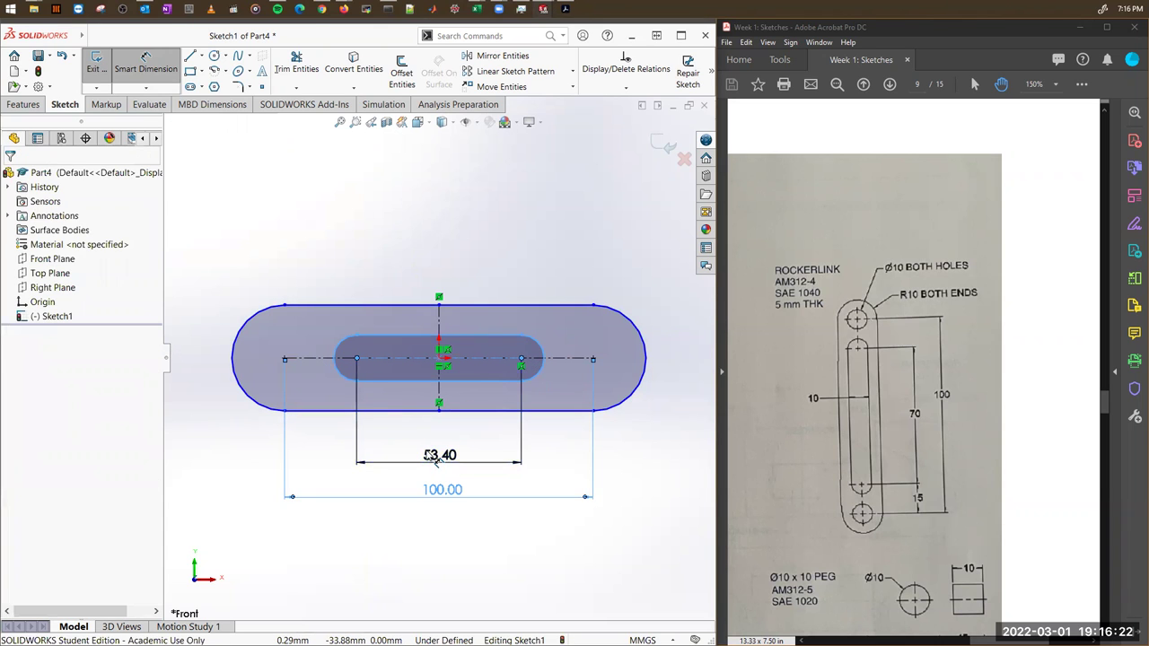
pyautogui.write('70')
pyautogui.press('Return')
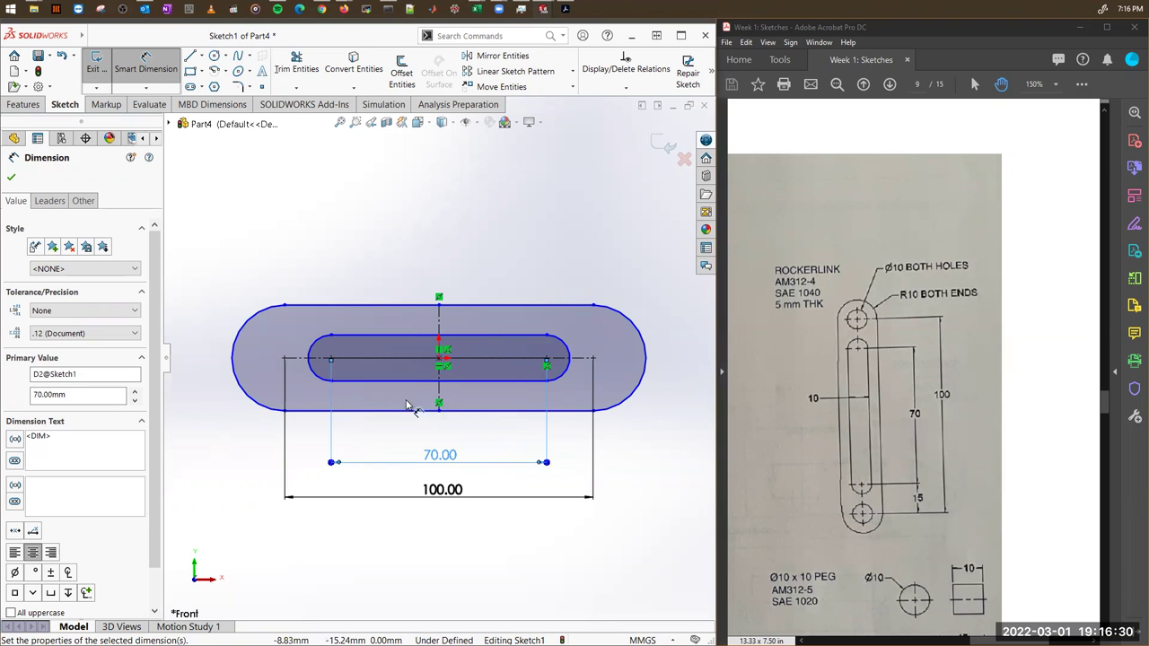
# Set the inner slot width to 10 and the outer slot end radius to R10.
pyautogui.click(489, 334)
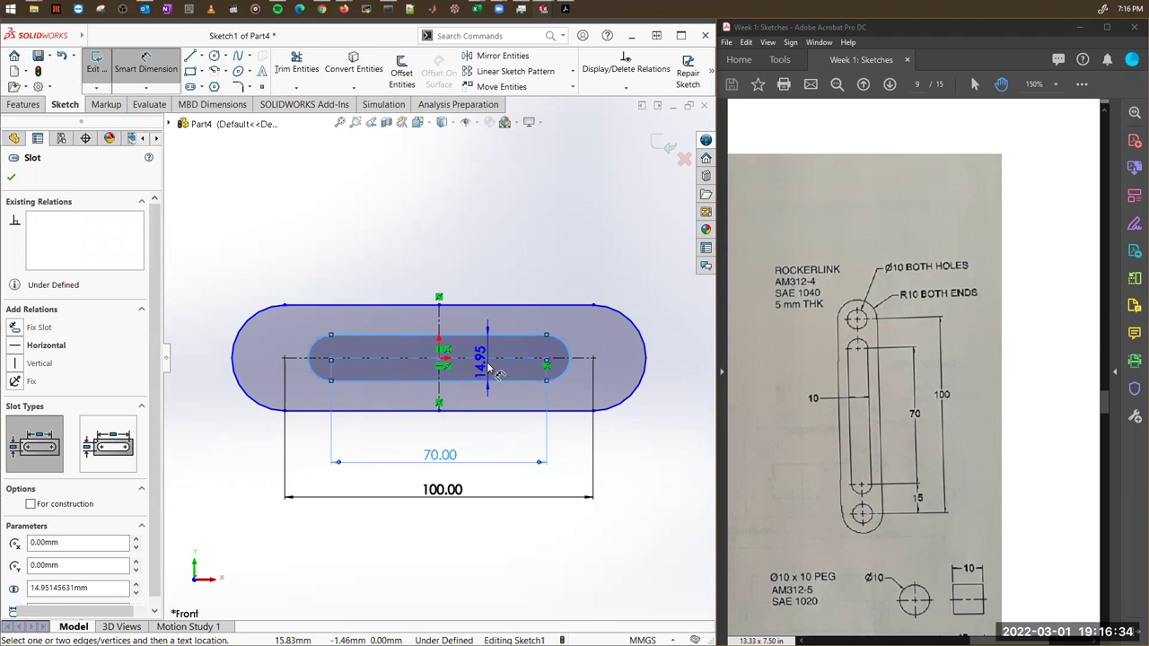
pyautogui.click(484, 366)
pyautogui.press('Return')
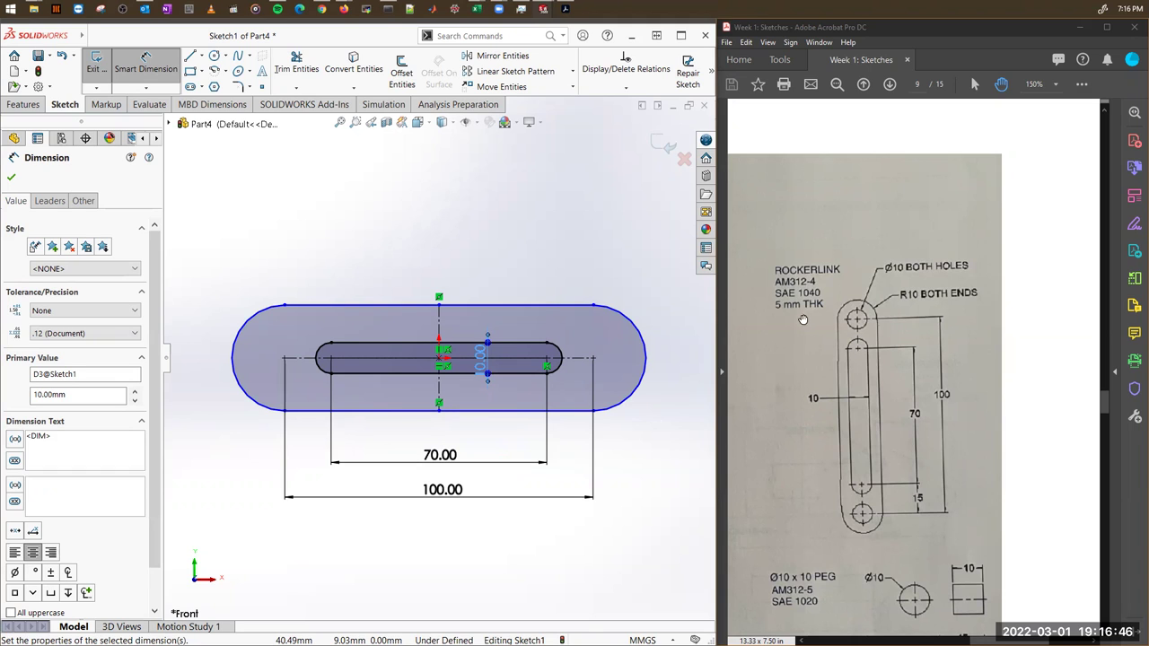
pyautogui.click(619, 316)
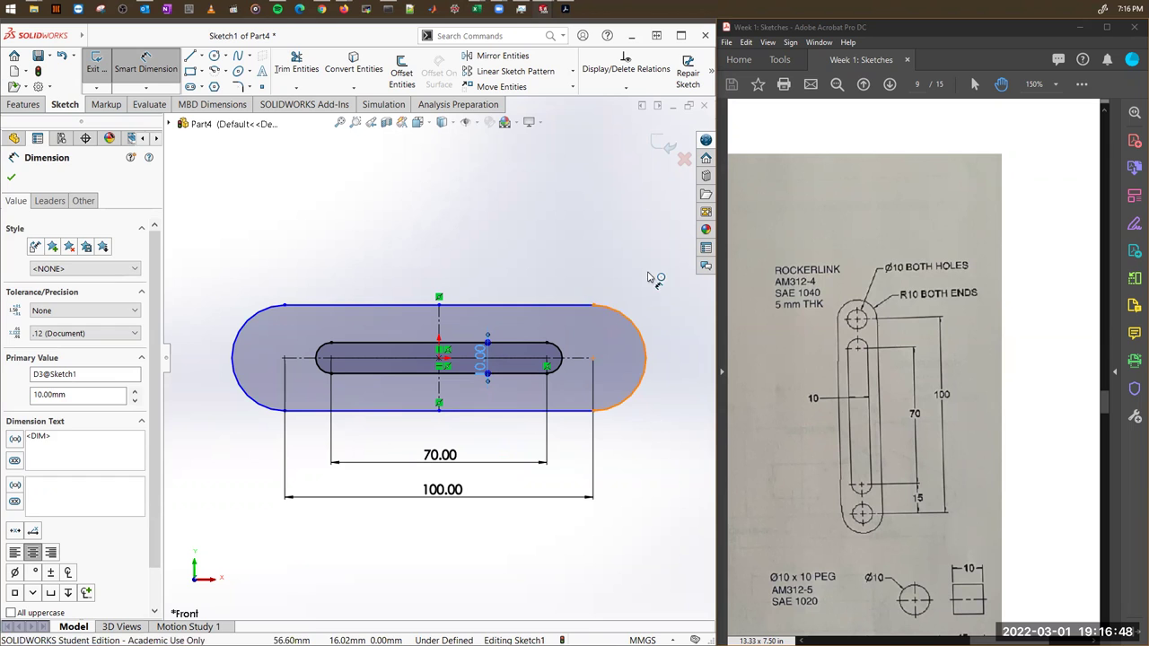
pyautogui.click(640, 250)
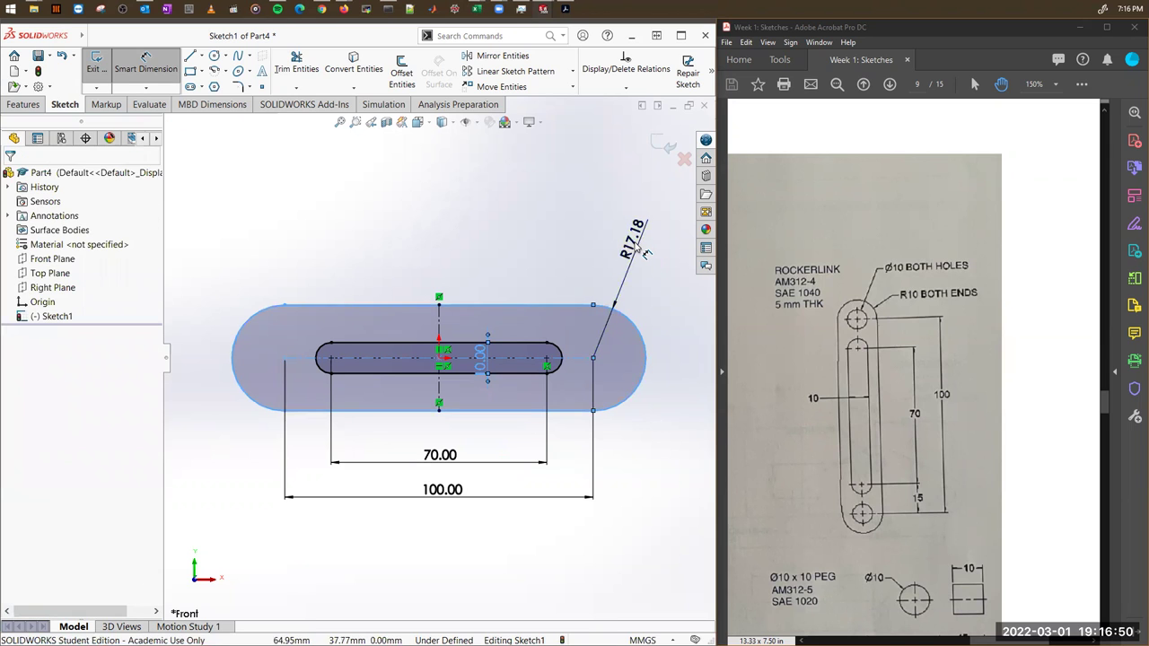
pyautogui.write('10')
pyautogui.press('Return')
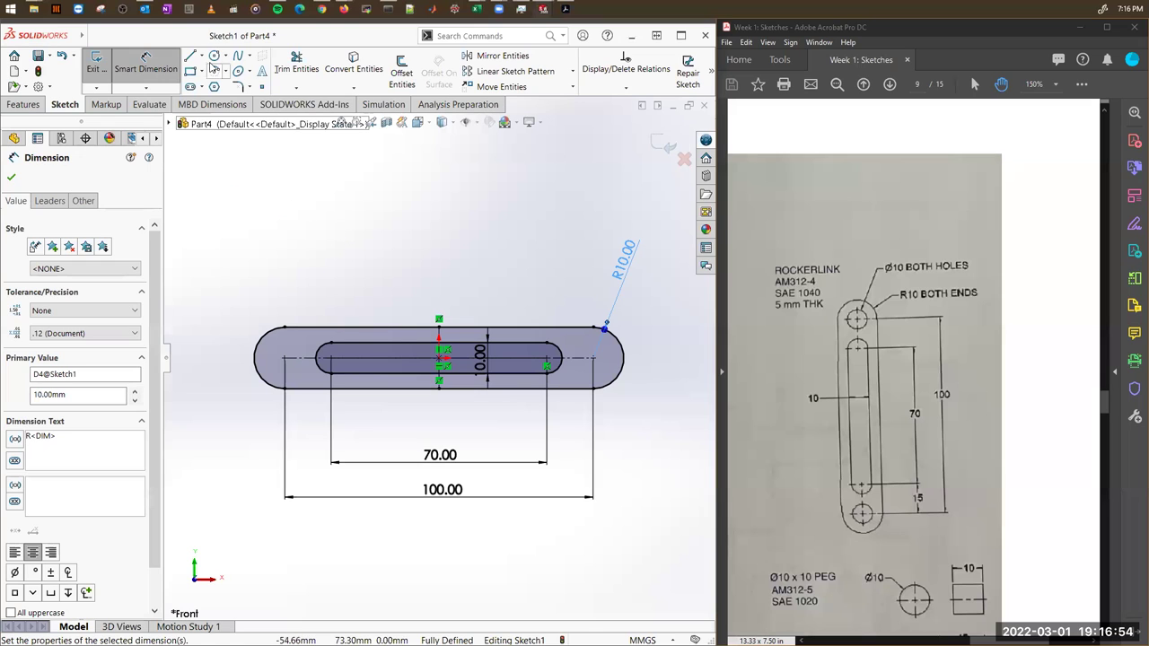
pyautogui.press('c')
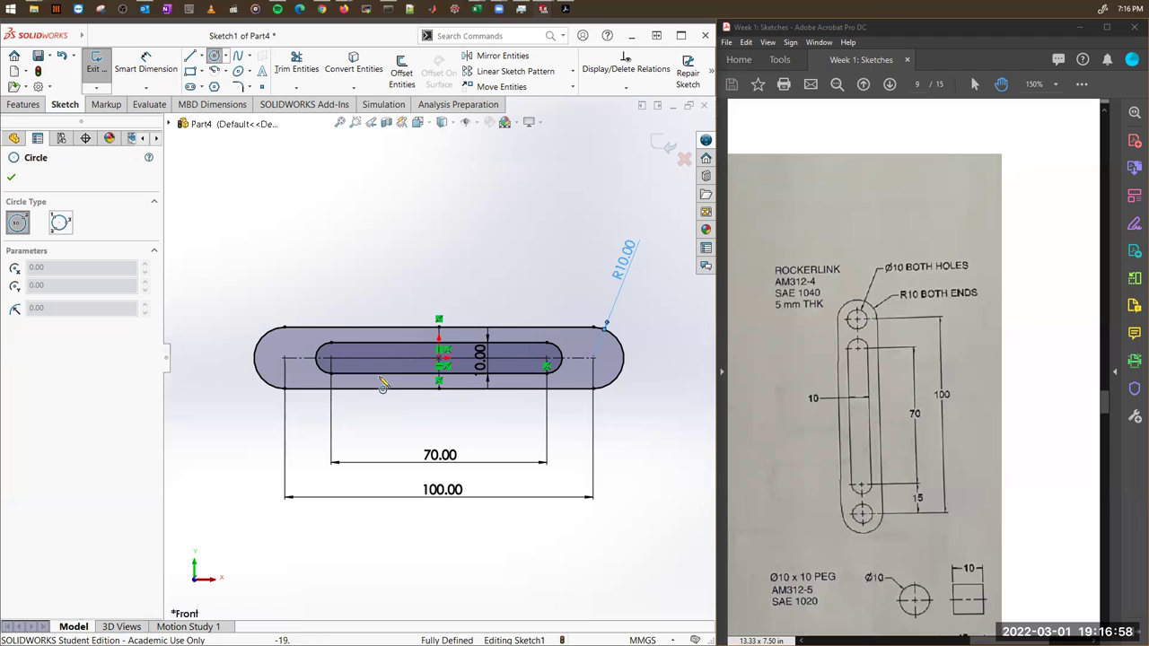
# Draw a Ø10 circle centred on the left outer slot end.
pyautogui.click(284, 359)
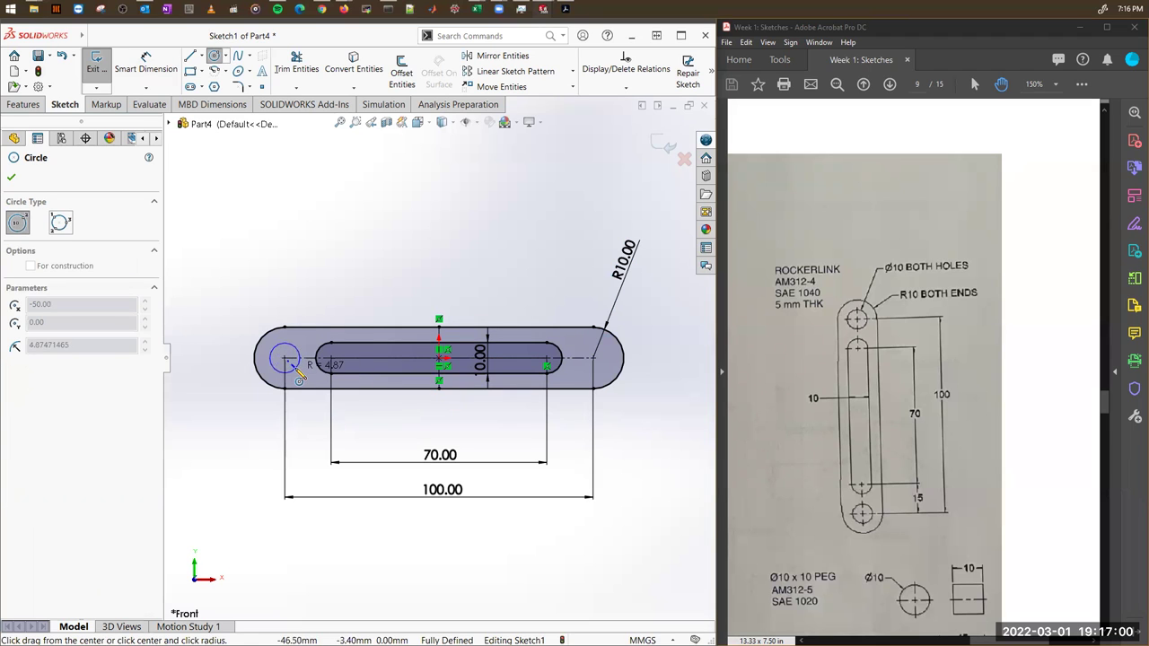
pyautogui.click(297, 368)
pyautogui.press('d')
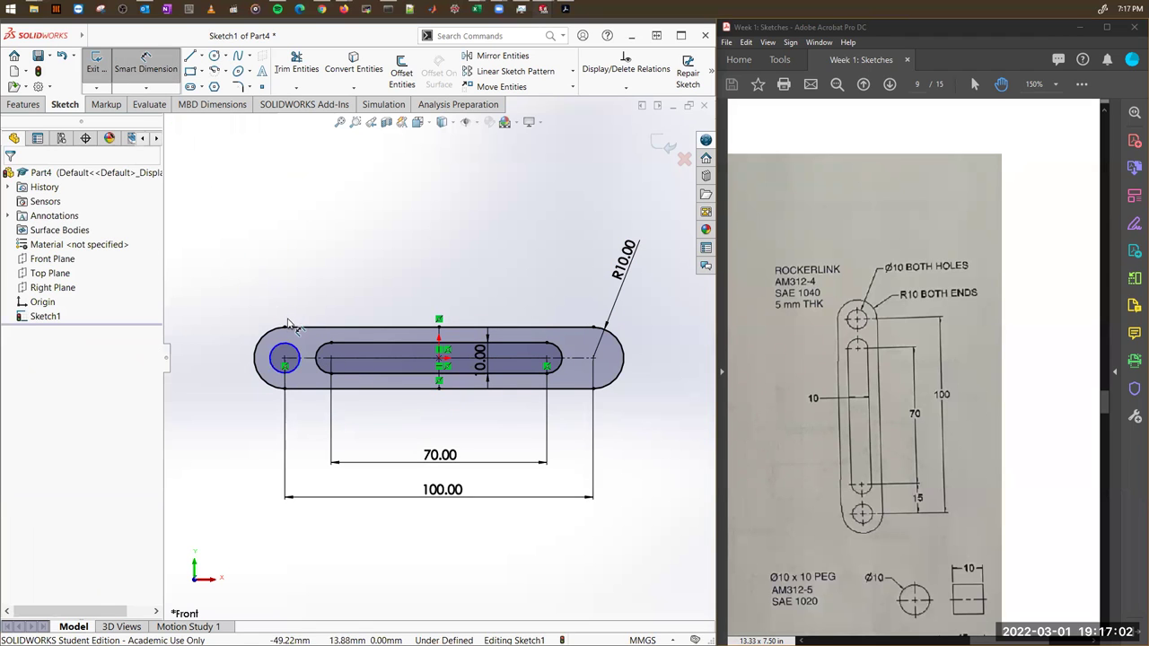
pyautogui.click(296, 351)
pyautogui.click(371, 261)
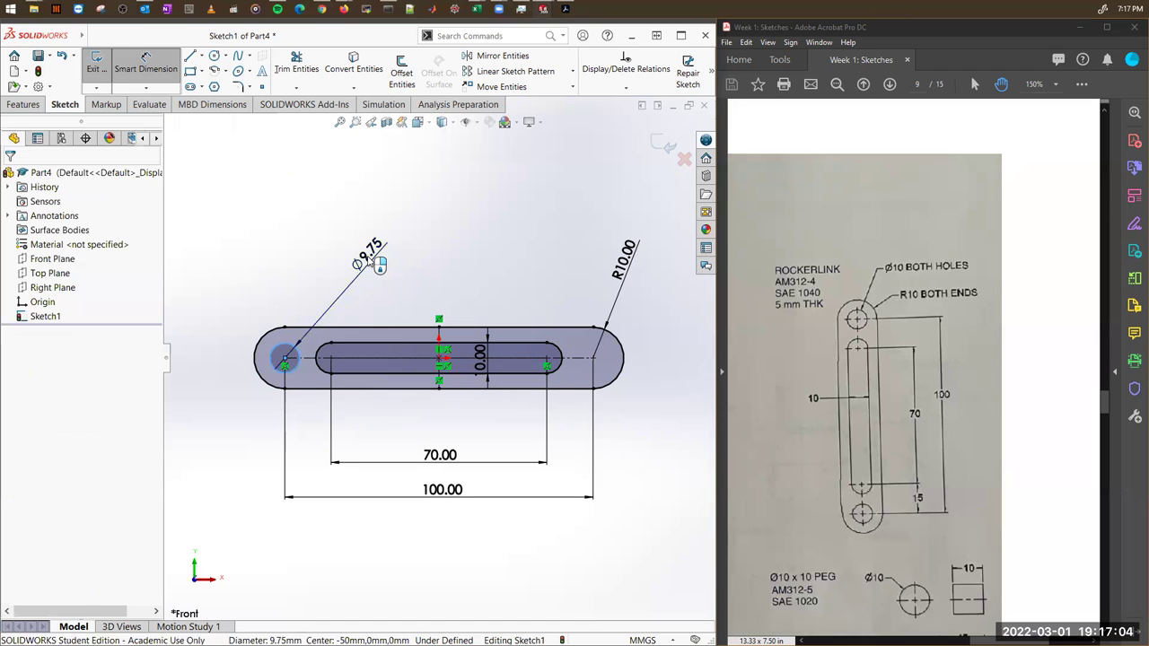
pyautogui.write('10')
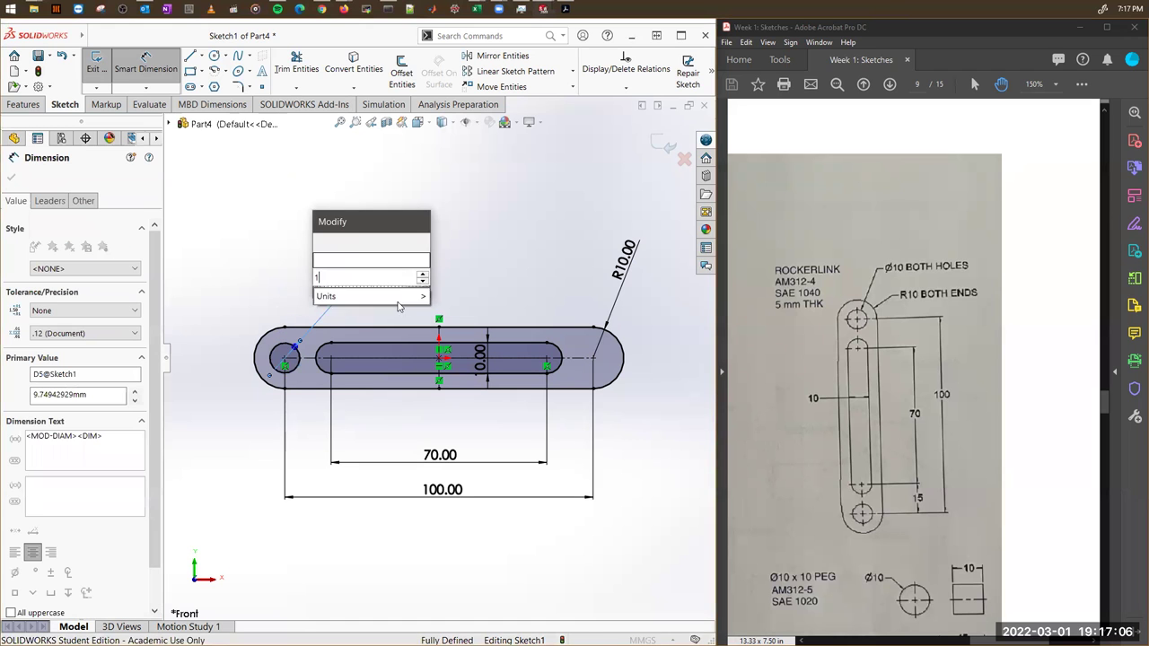
pyautogui.press('Return')
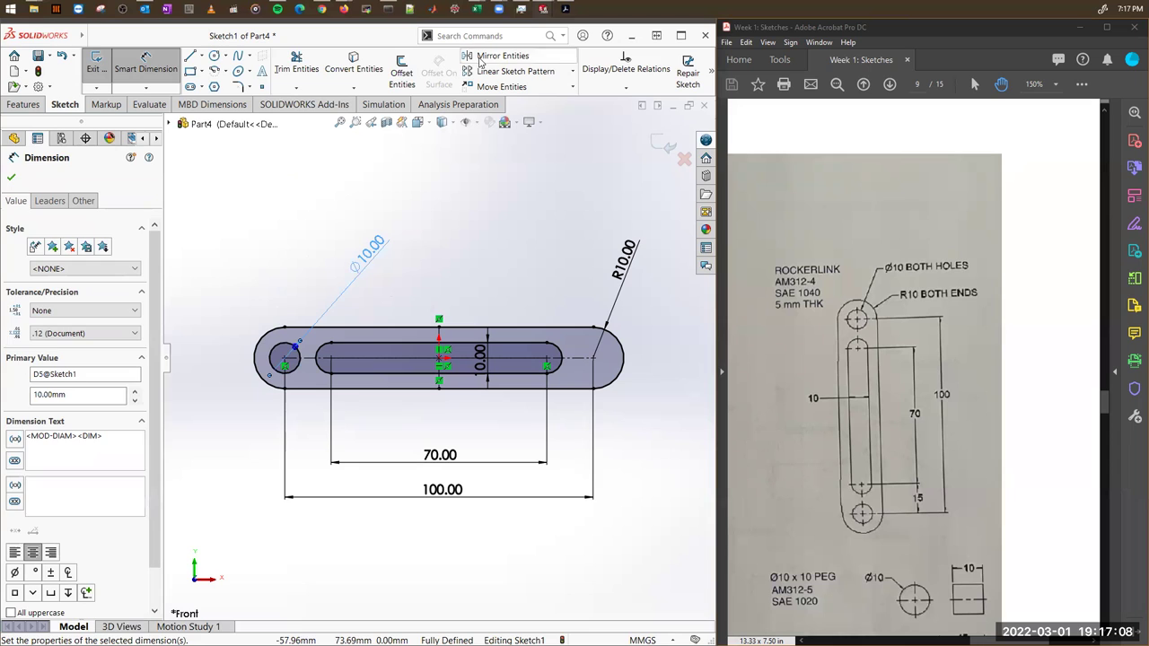
# Mirror the Ø10 hole to the right slot end about the vertical centreline.
pyautogui.click(498, 56)
pyautogui.click(277, 365)
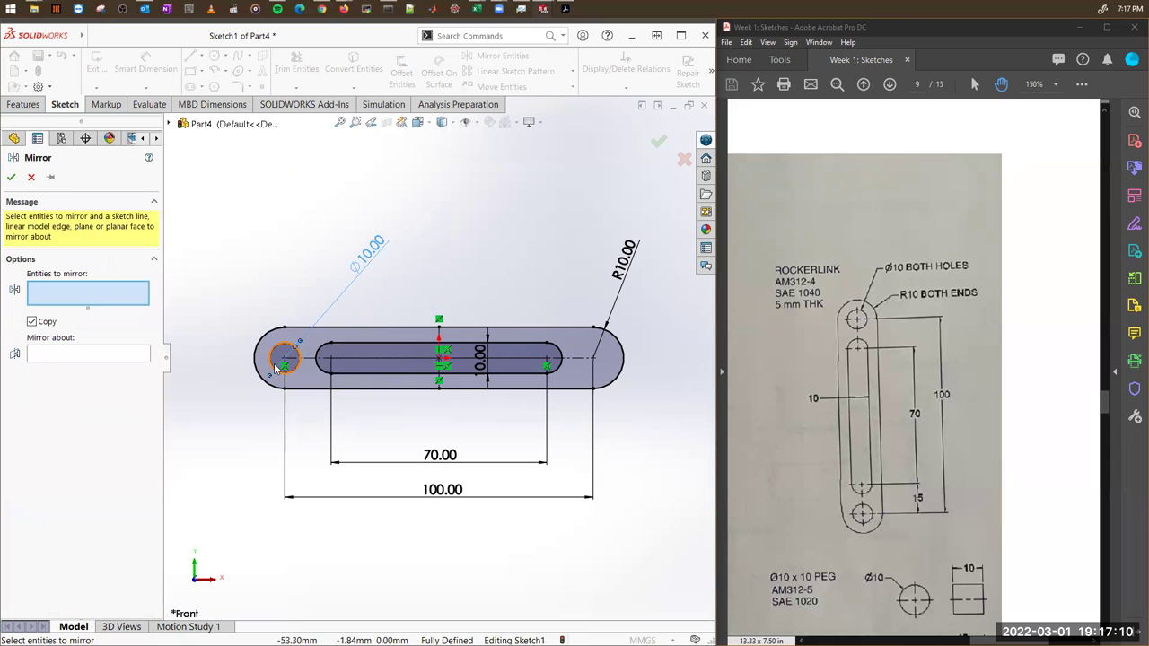
pyautogui.click(77, 352)
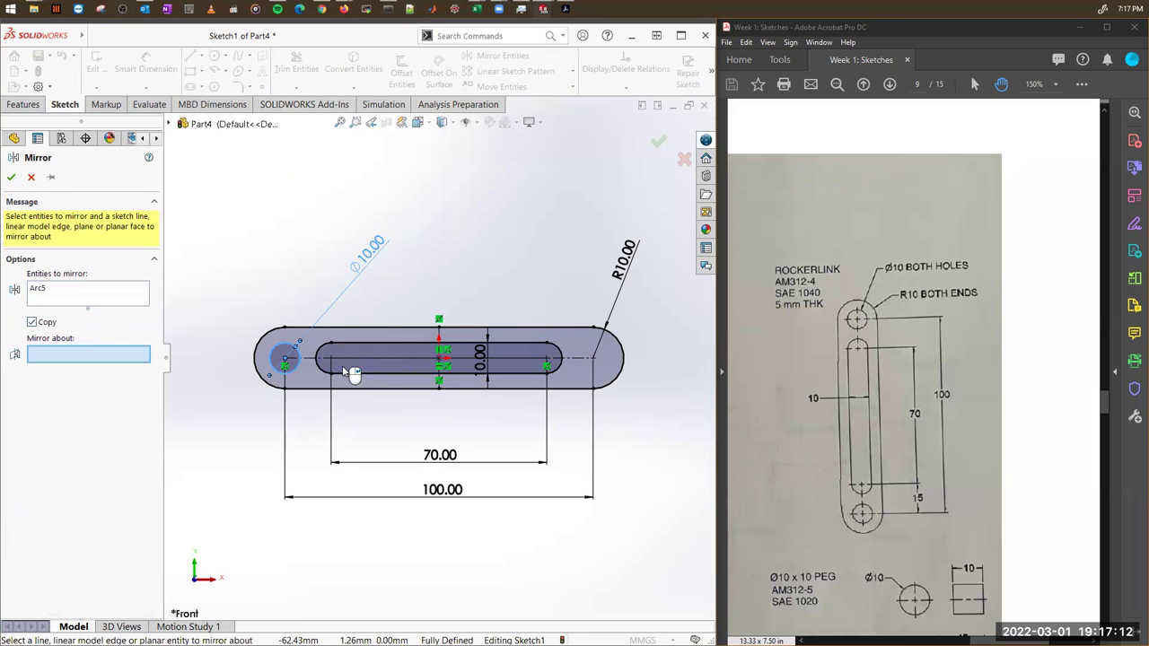
pyautogui.click(440, 335)
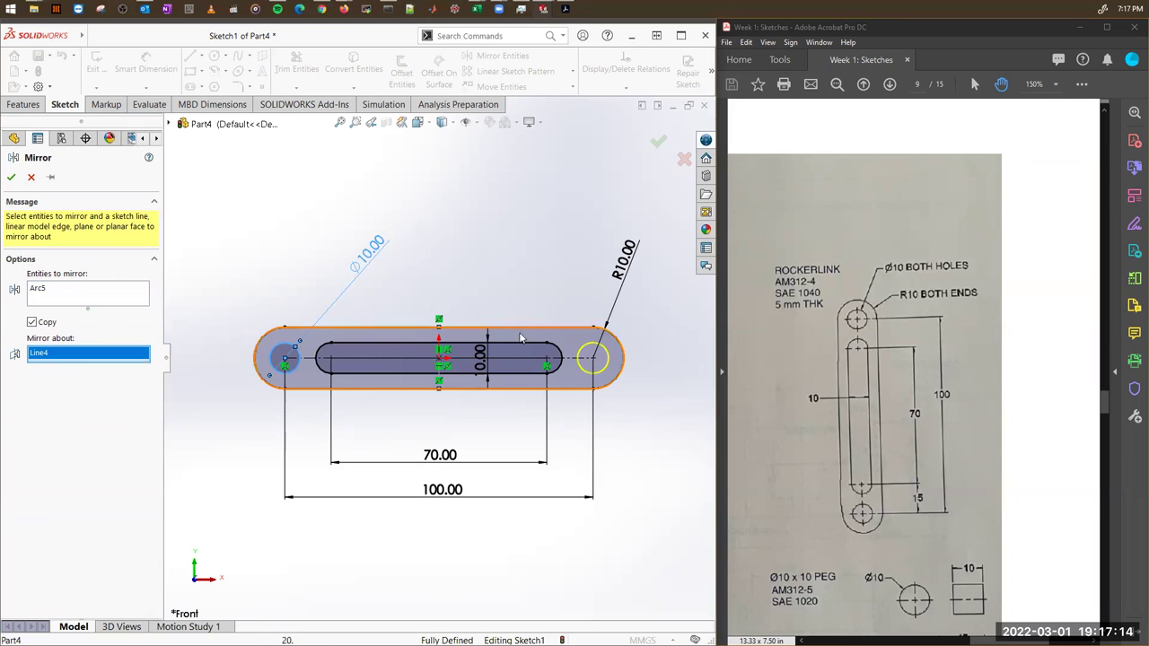
pyautogui.click(11, 177)
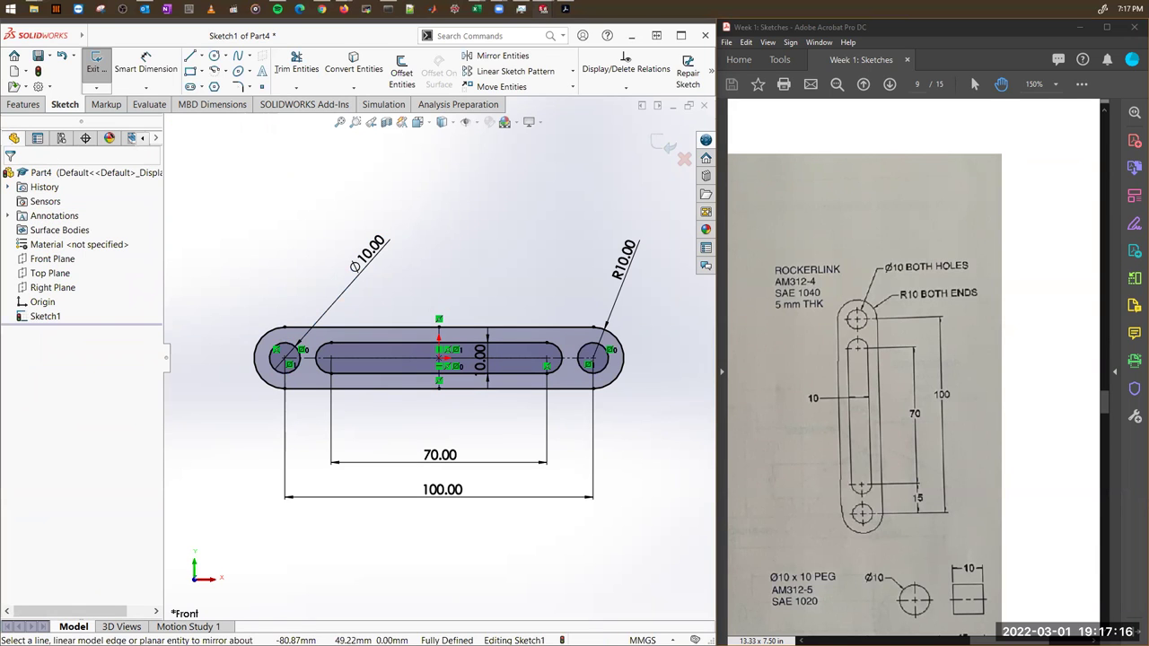
pyautogui.click(23, 105)
pyautogui.click(93, 79)
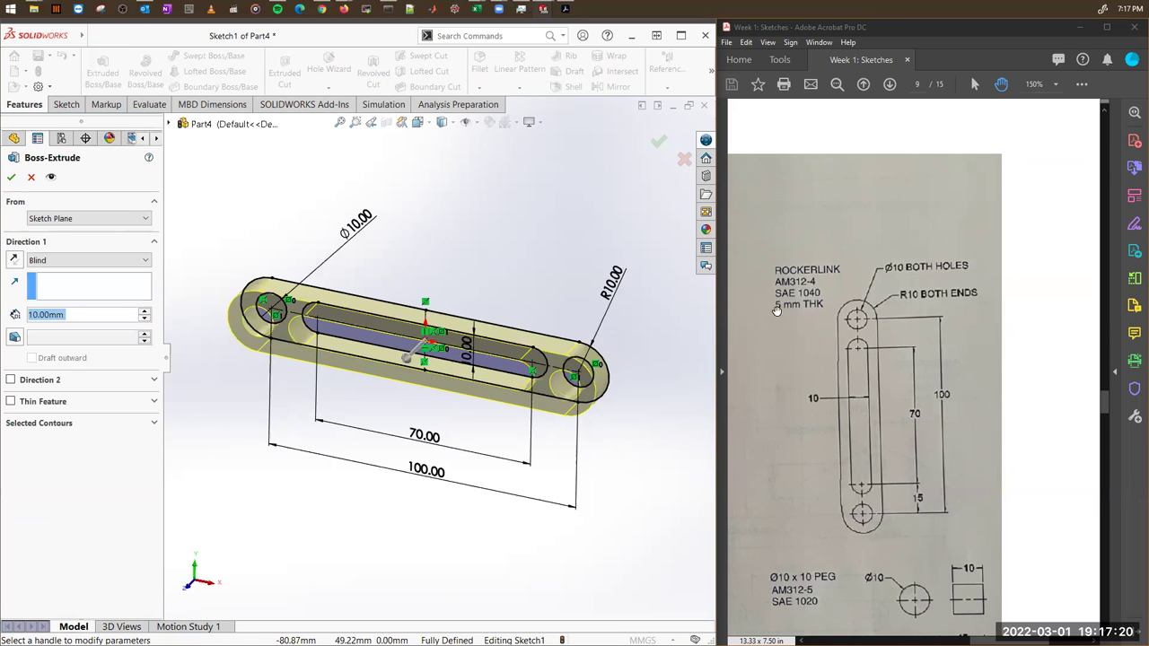
# Set the rocker link's Boss-Extrude depth to 5 mm.
pyautogui.click(74, 316)
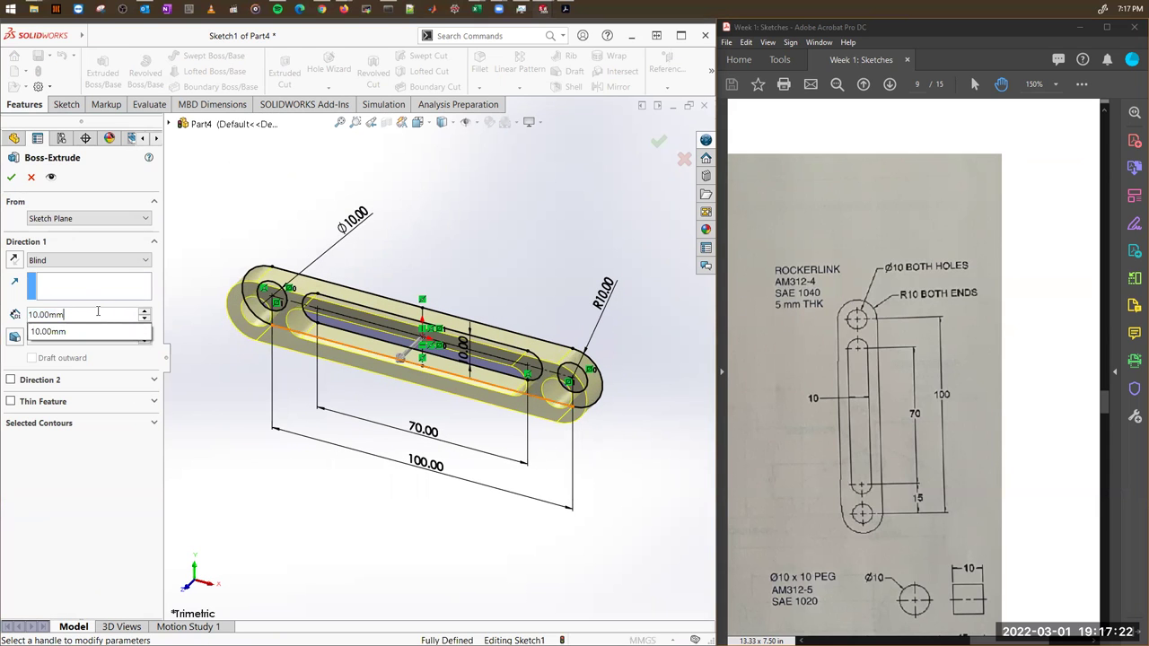
pyautogui.write('5')
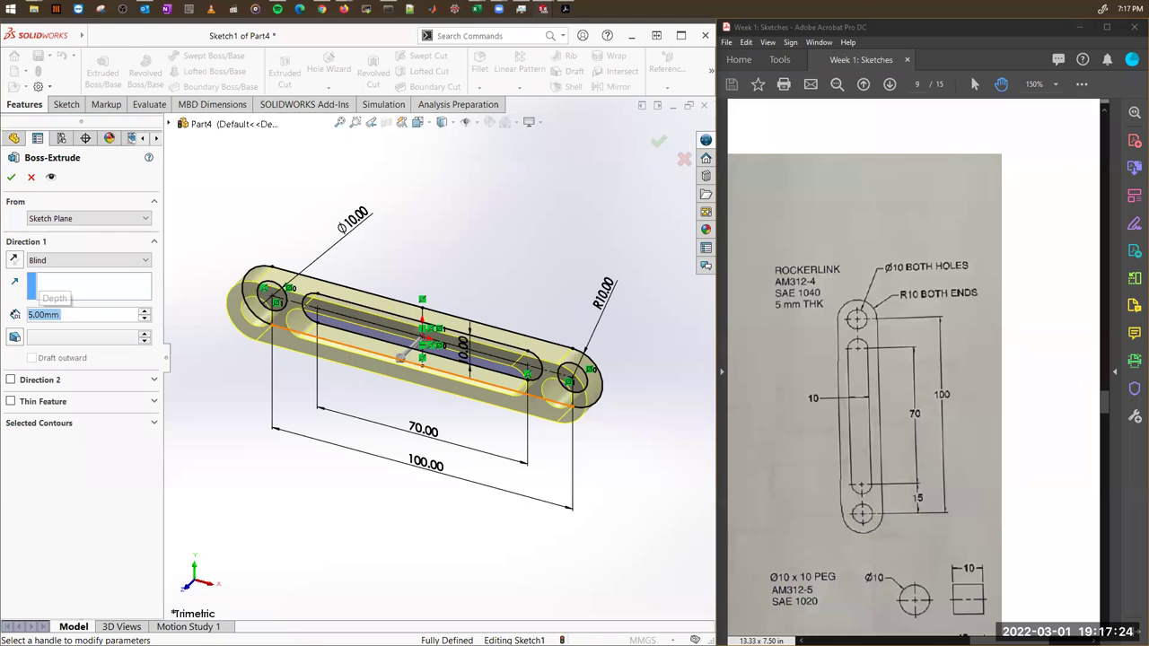
pyautogui.press('Return')
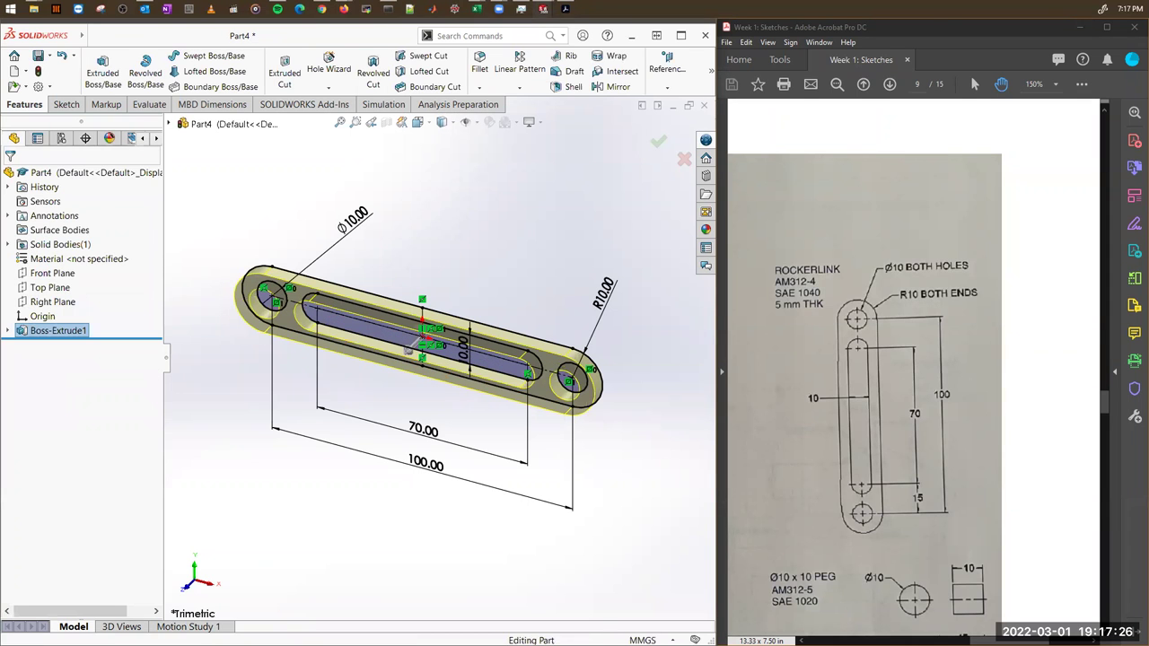
# Deselect the extrusion and save the part as Rockerlink_1.SLDPRT.
pyautogui.click(199, 171)
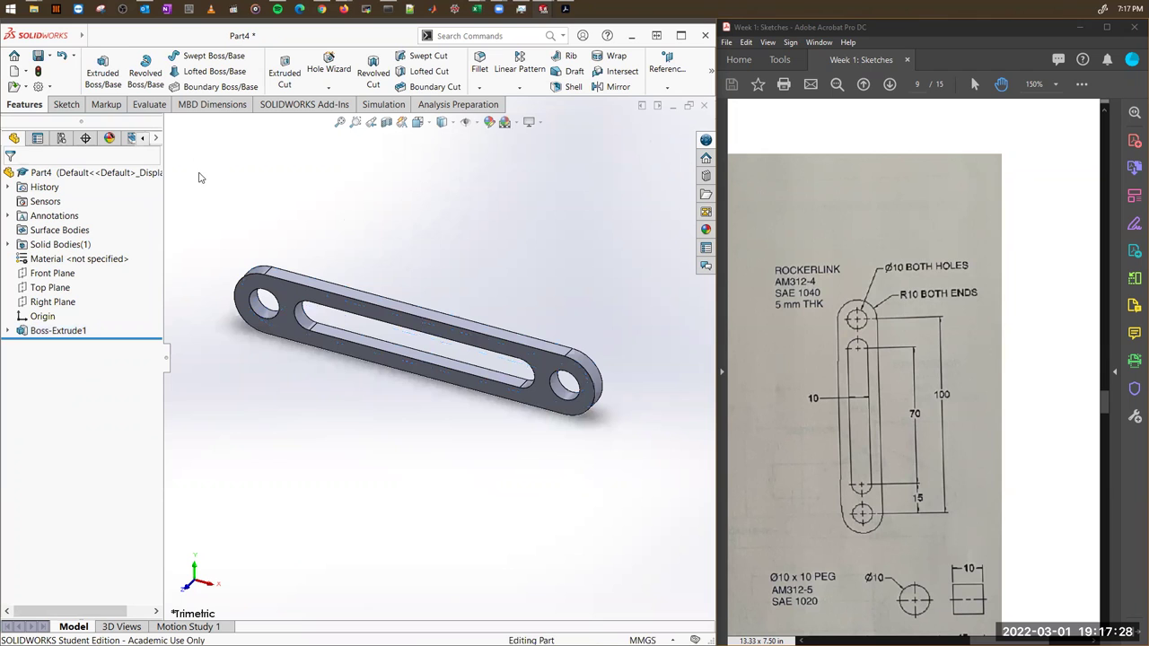
pyautogui.hotkey('ctrl', 's')
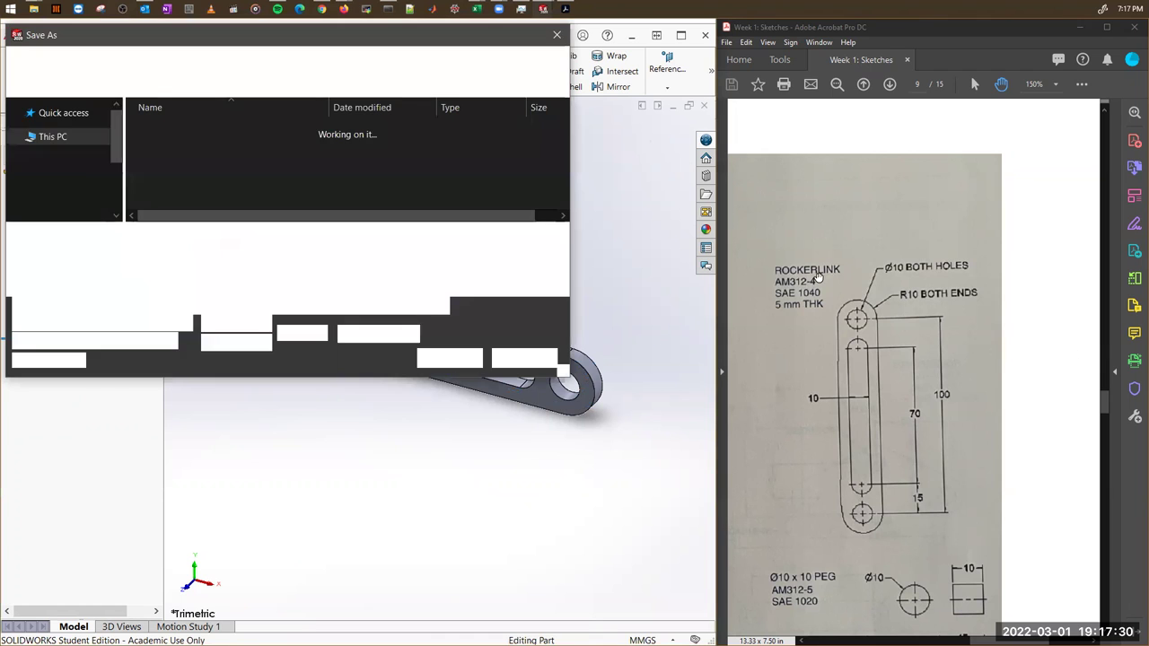
pyautogui.write('Rocke')
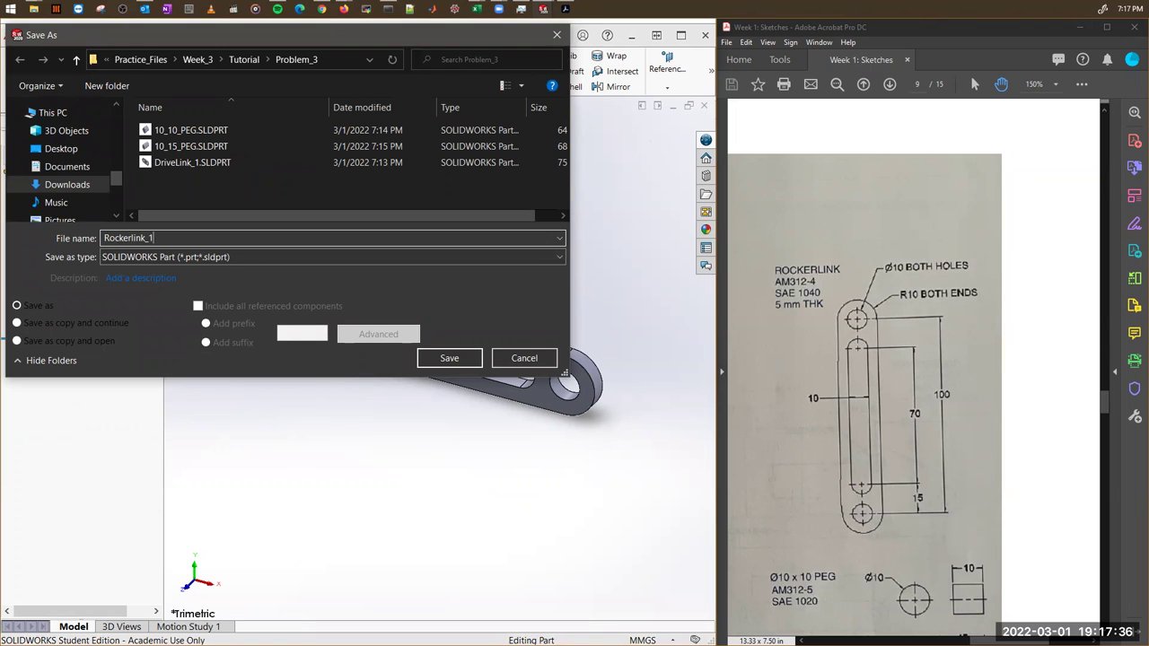
pyautogui.write('rlink_1')
pyautogui.press('Return')
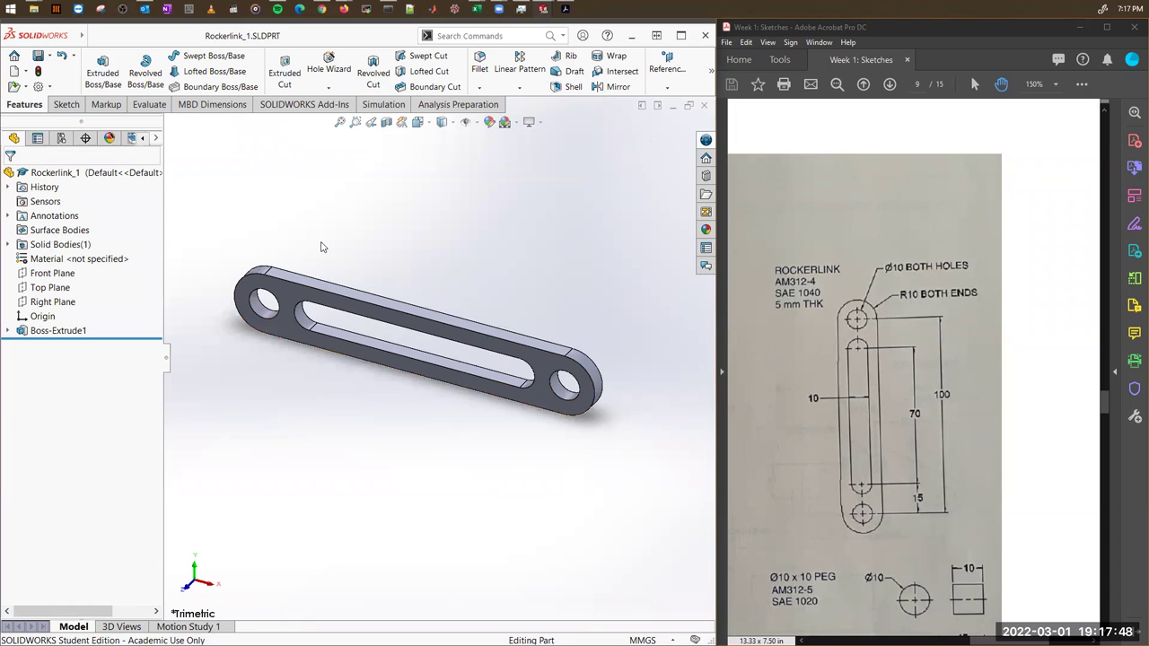
# Undo the extrusion and re-extrude all of Sketch1 5.00 mm Blind as Boss-Extrude2.
pyautogui.hotkey('ctrl', 'z')
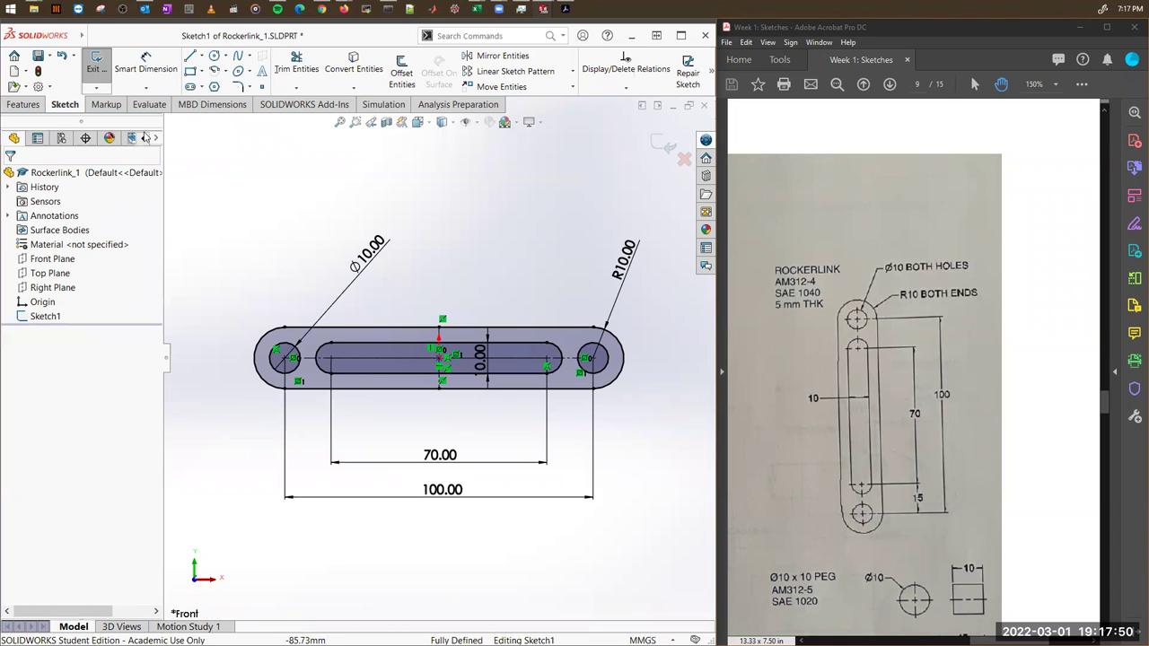
pyautogui.click(36, 106)
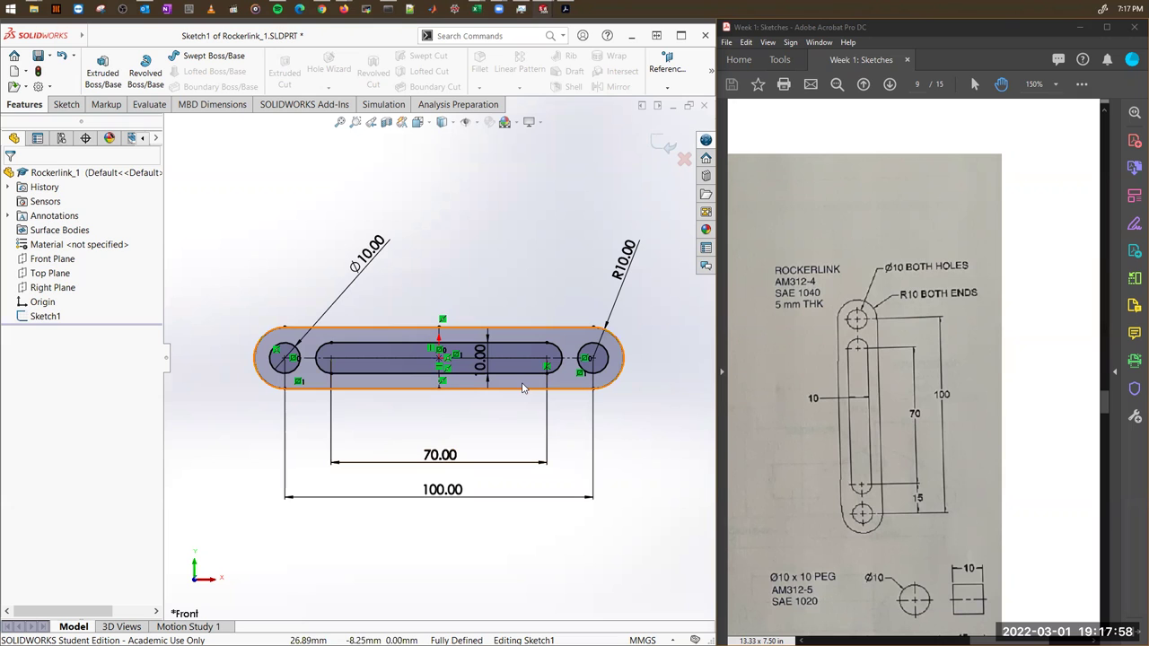
pyautogui.click(102, 66)
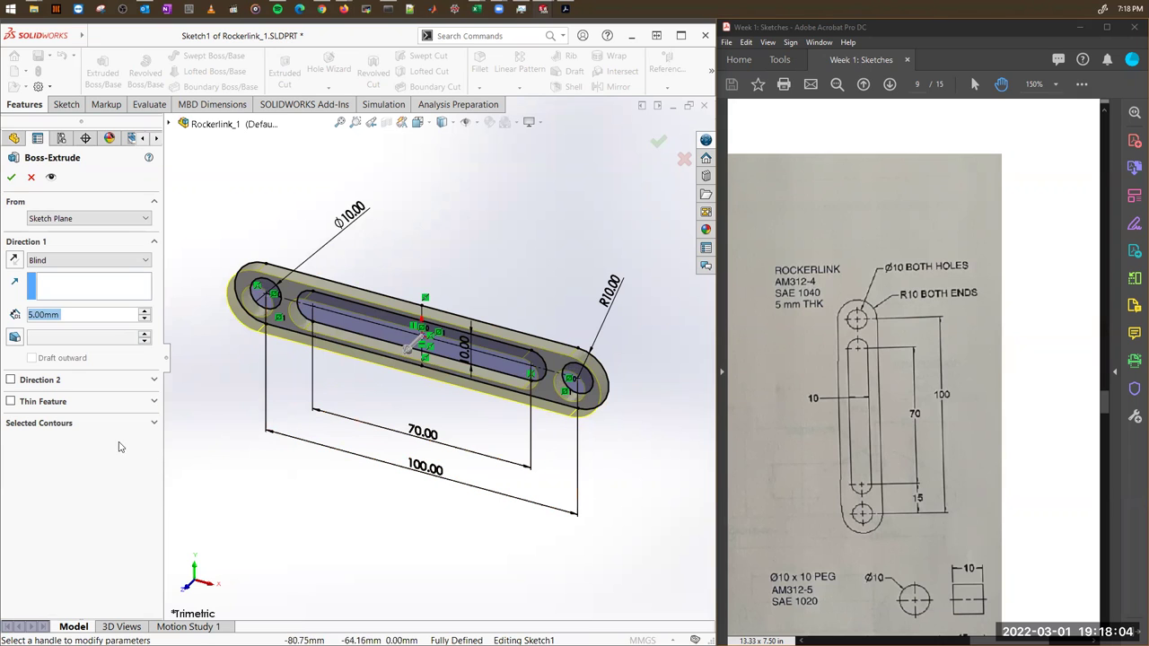
pyautogui.click(65, 425)
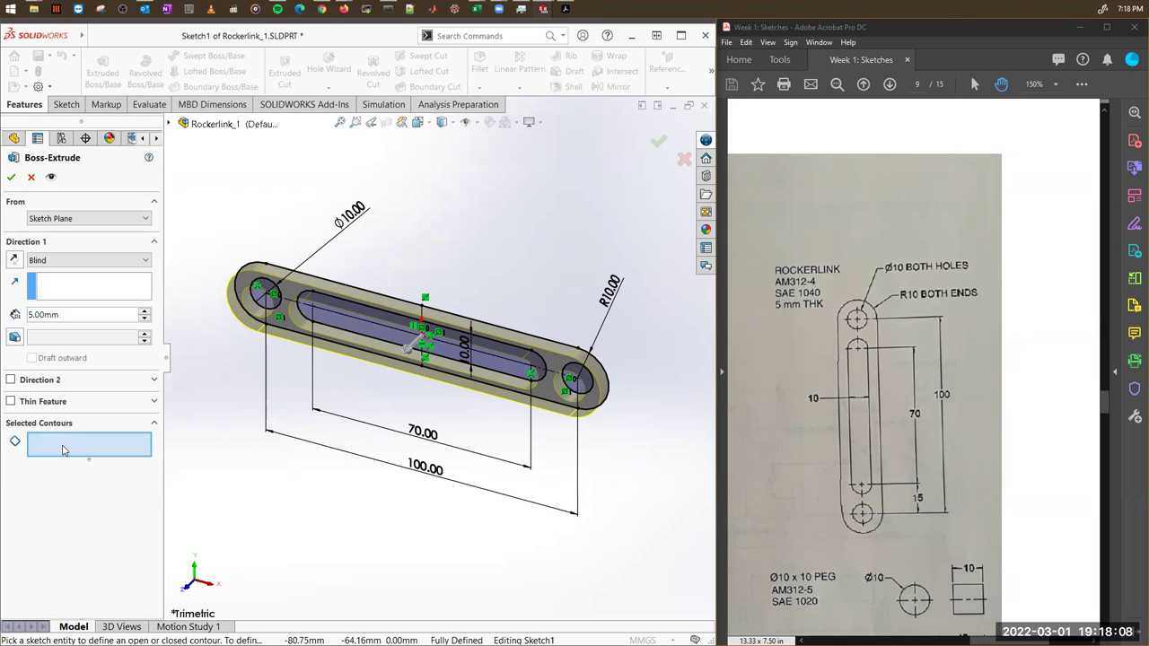
pyautogui.click(350, 329)
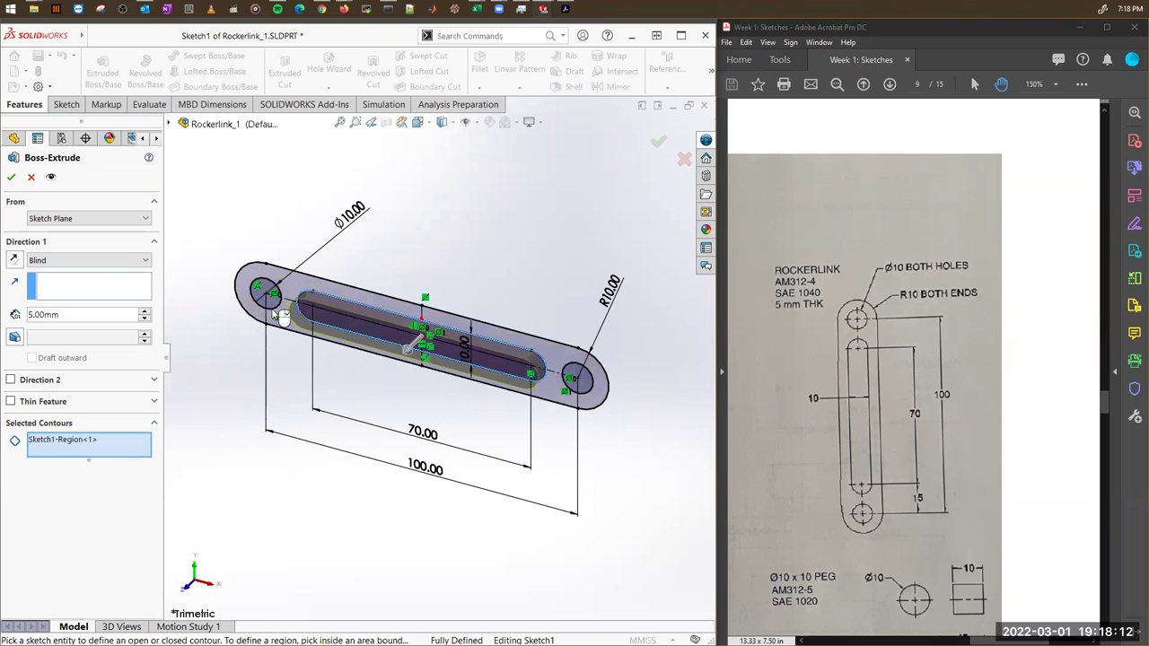
pyautogui.click(263, 298)
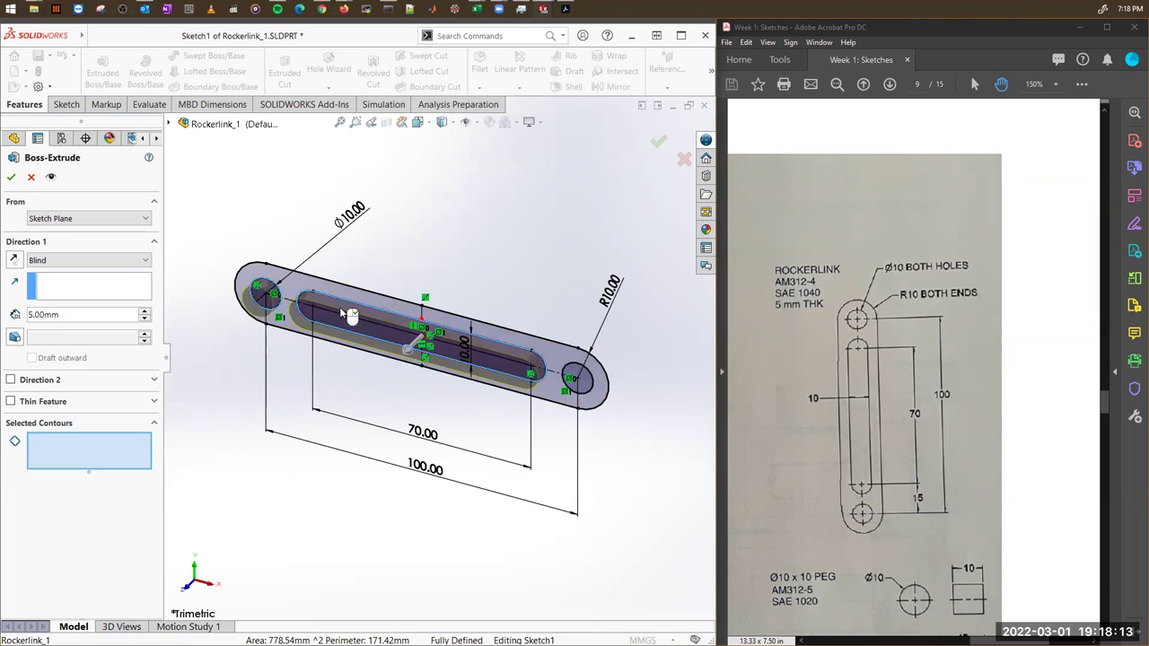
pyautogui.click(590, 386)
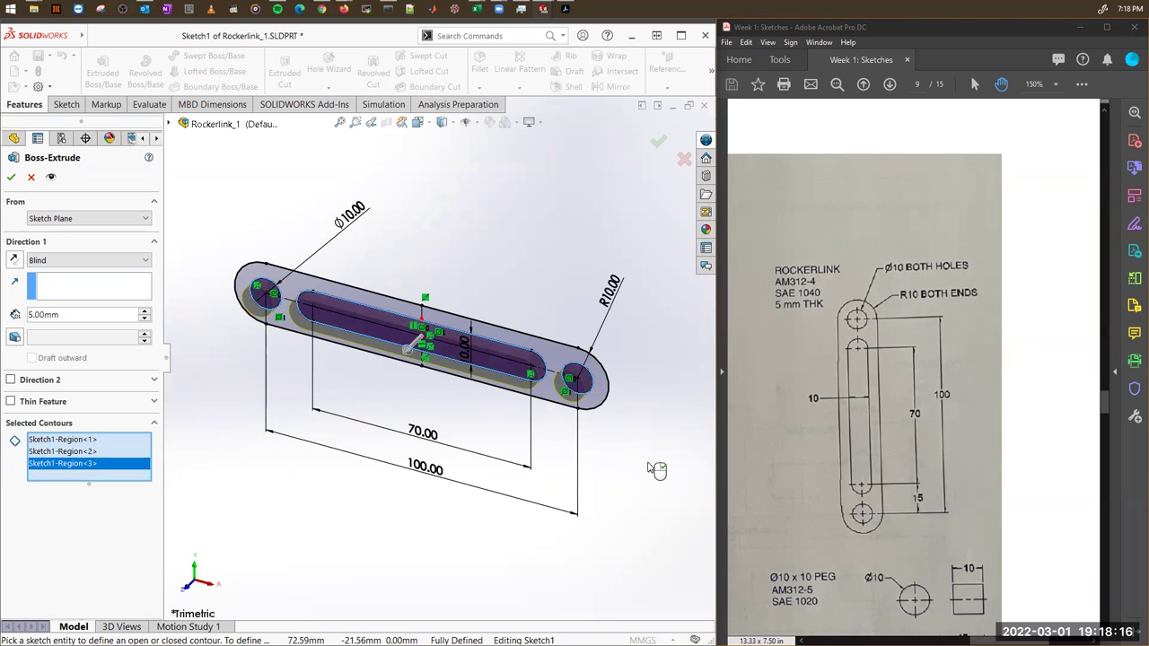
pyautogui.rightClick(144, 478)
pyautogui.click(184, 486)
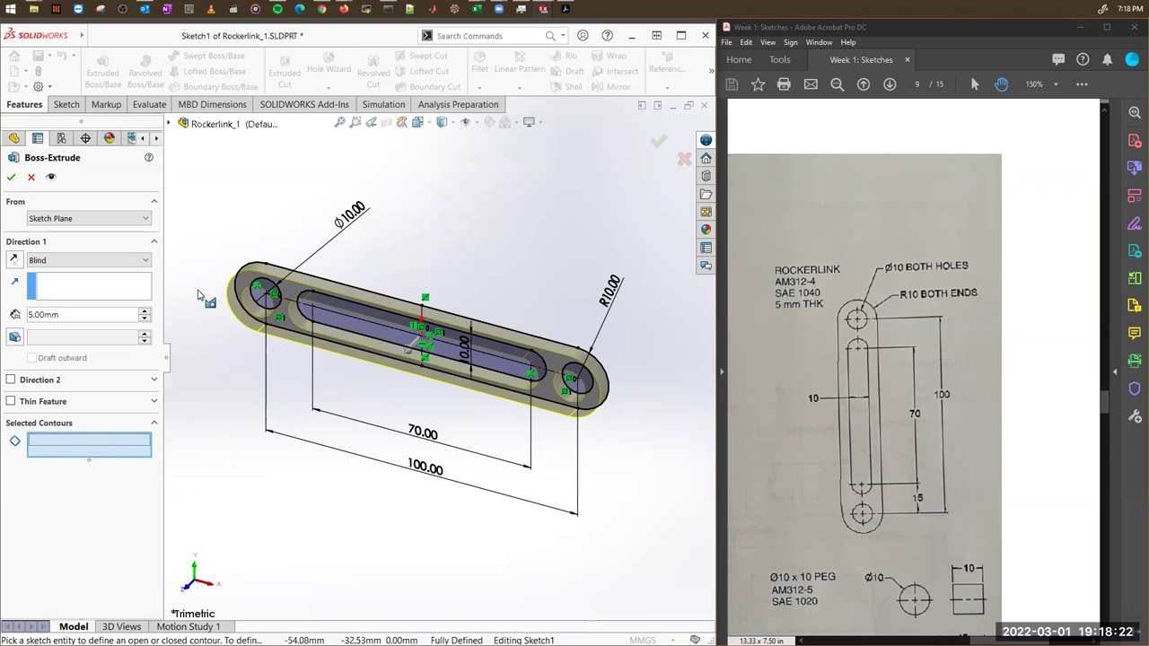
pyautogui.click(10, 178)
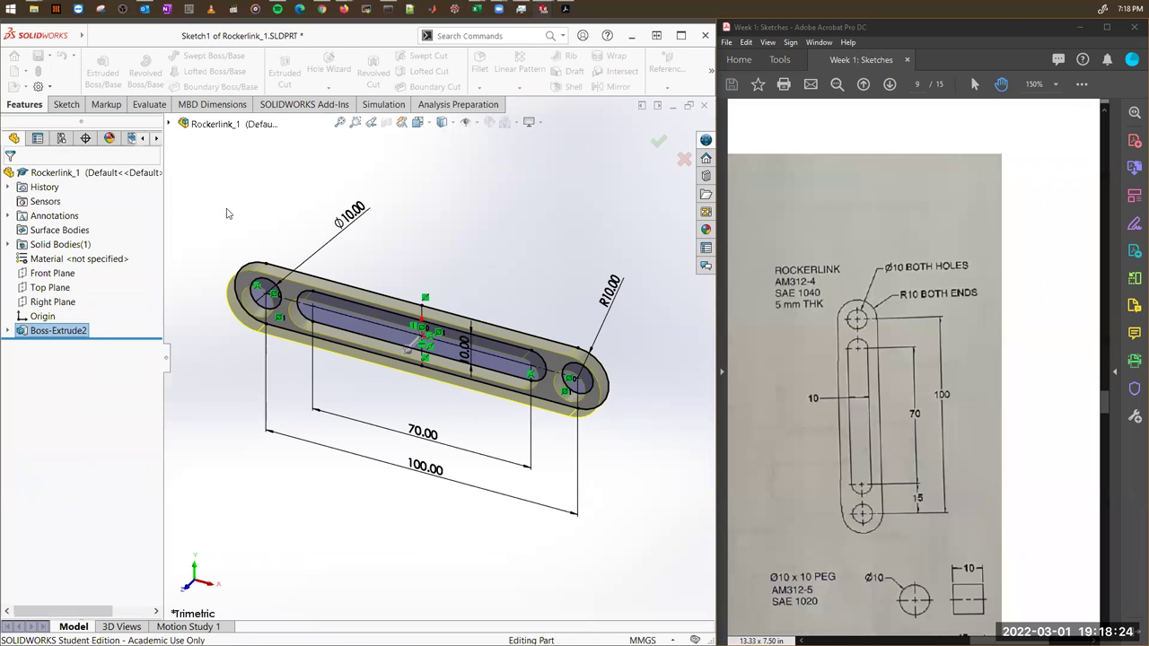
# Bring the plate-web drawing into view in Acrobat, then start a new SOLIDWORKS document.
pyautogui.click(811, 398)
pyautogui.scroll(10, 781, 431)
pyautogui.moveTo(937, 331); pyautogui.dragTo(916, 363)
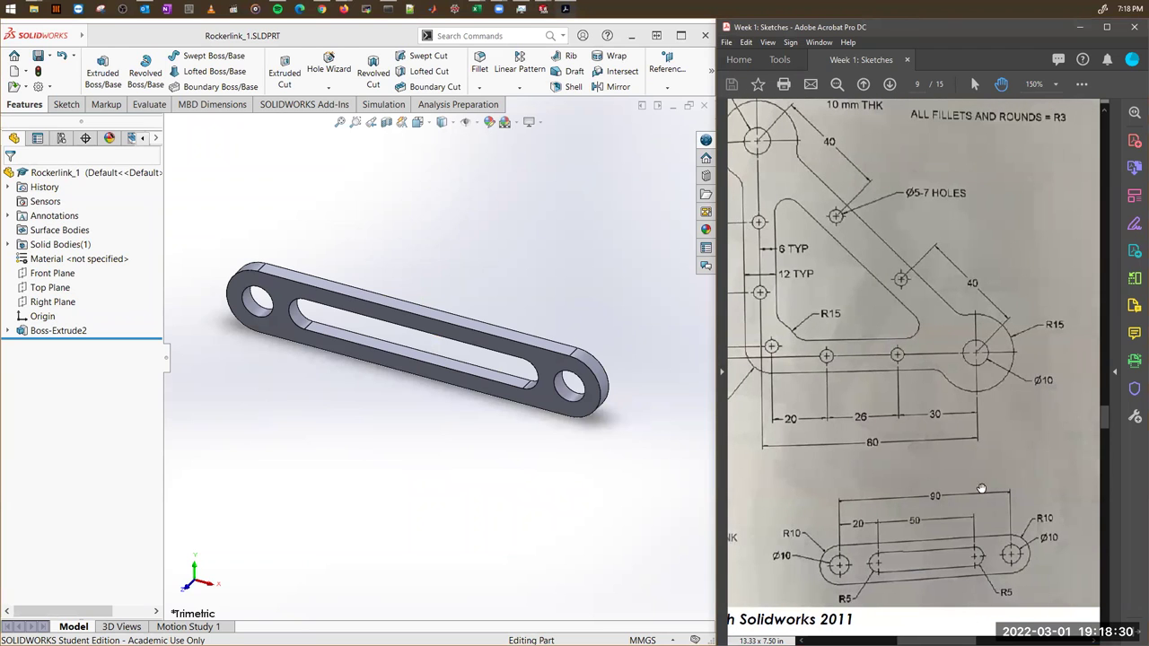
pyautogui.keyDown('ctrl'); pyautogui.scroll(1, 930, 563); pyautogui.keyUp('ctrl')
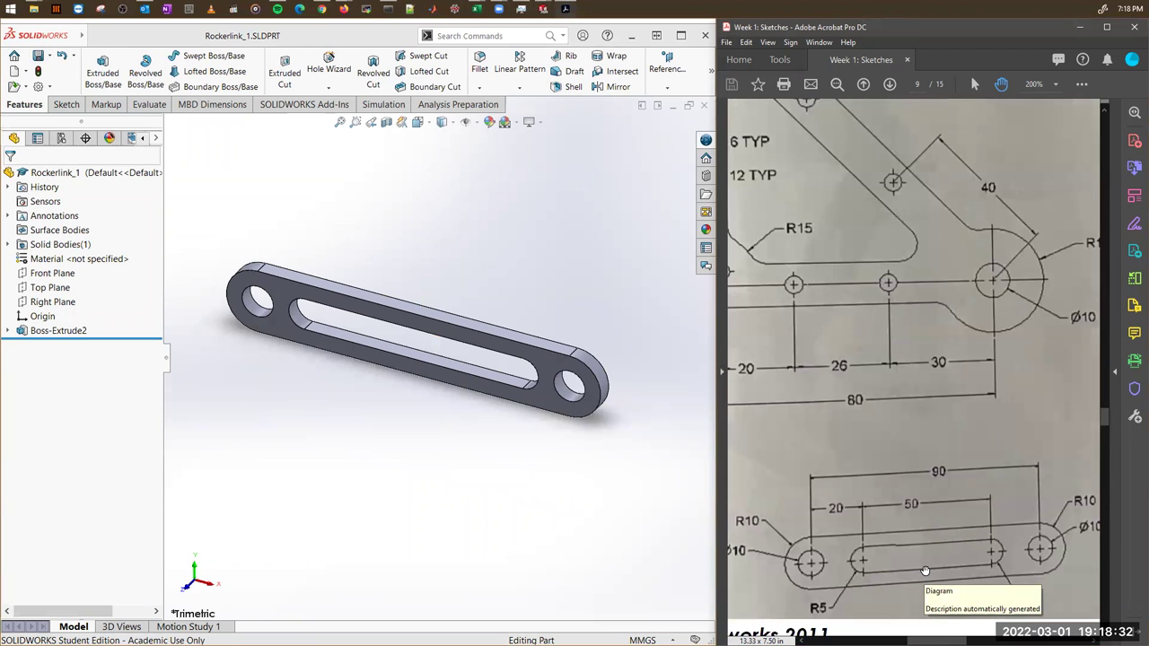
pyautogui.keyDown('ctrl'); pyautogui.scroll(-1, 924, 571); pyautogui.keyUp('ctrl')
pyautogui.hscroll(-1, 928, 545)
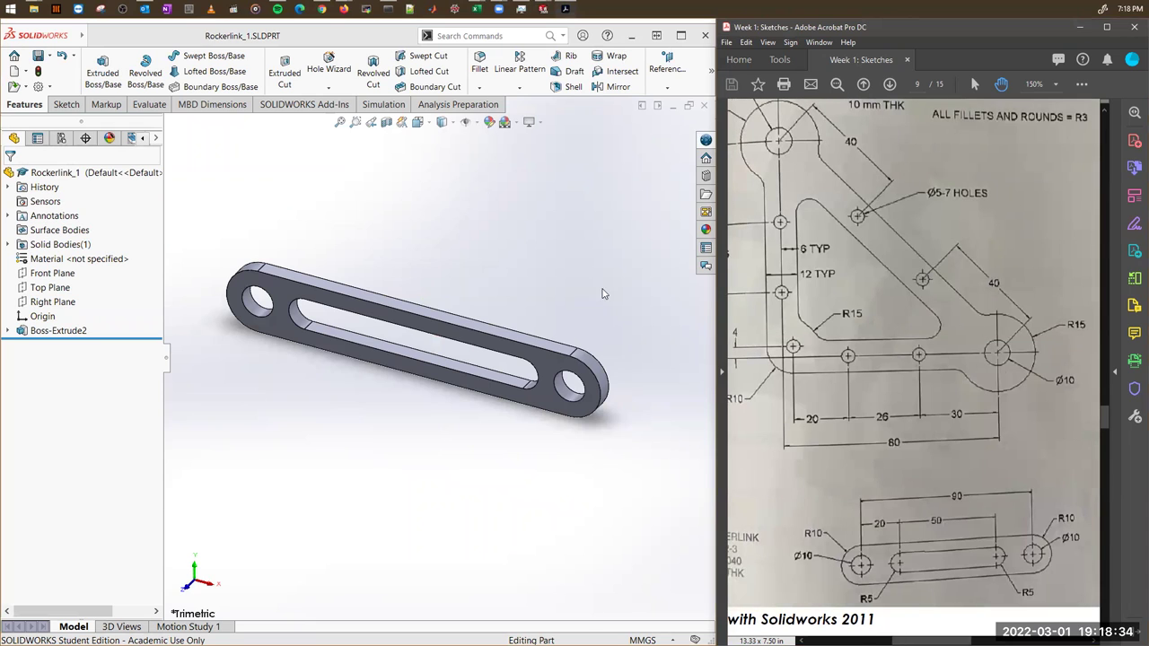
pyautogui.click(615, 260)
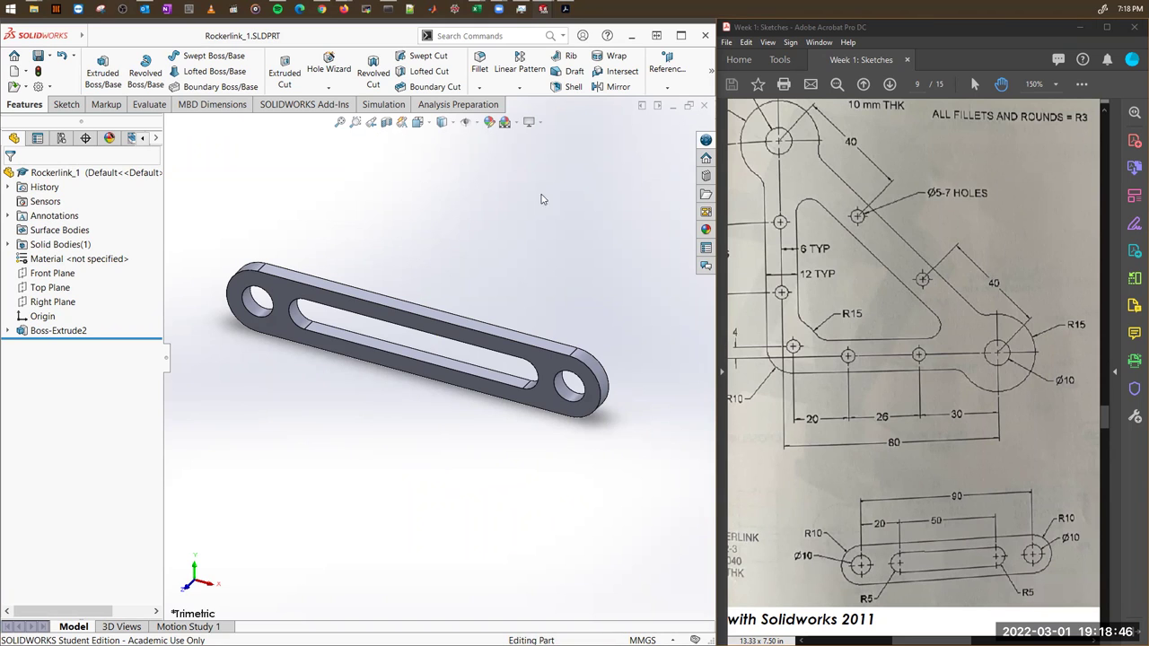
pyautogui.hotkey('ctrl', 'n')
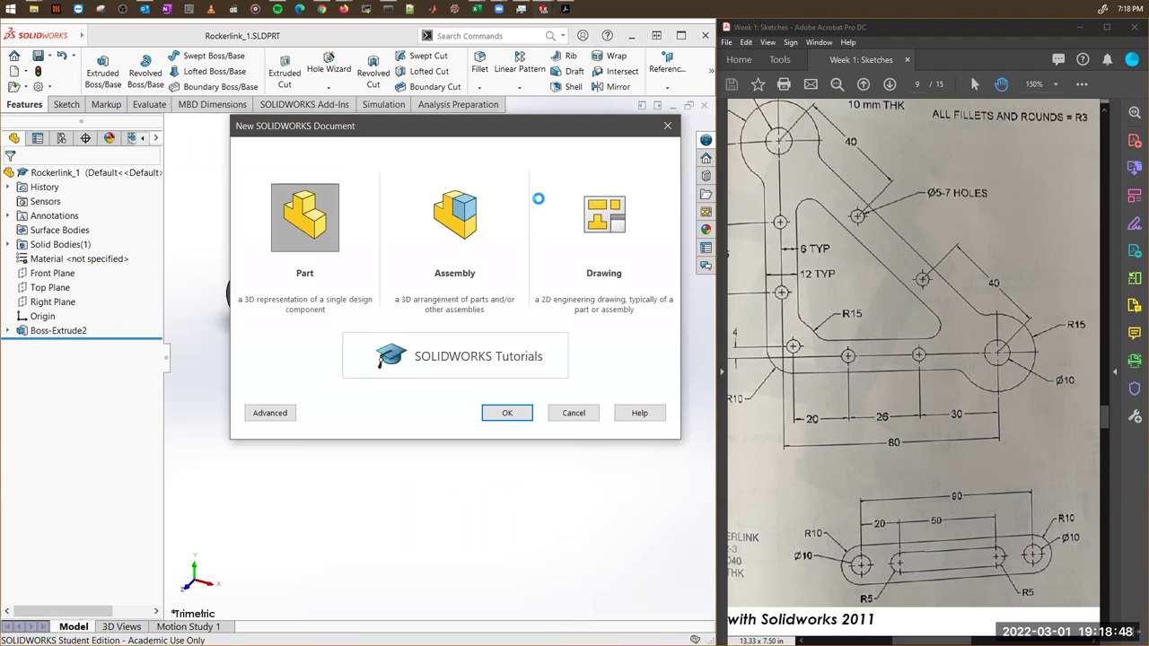
# Pan the Acrobat drawing to study the triangular plate with Ø5-7 holes and 80 base.
pyautogui.click(758, 545)
pyautogui.moveTo(761, 544); pyautogui.dragTo(815, 526)
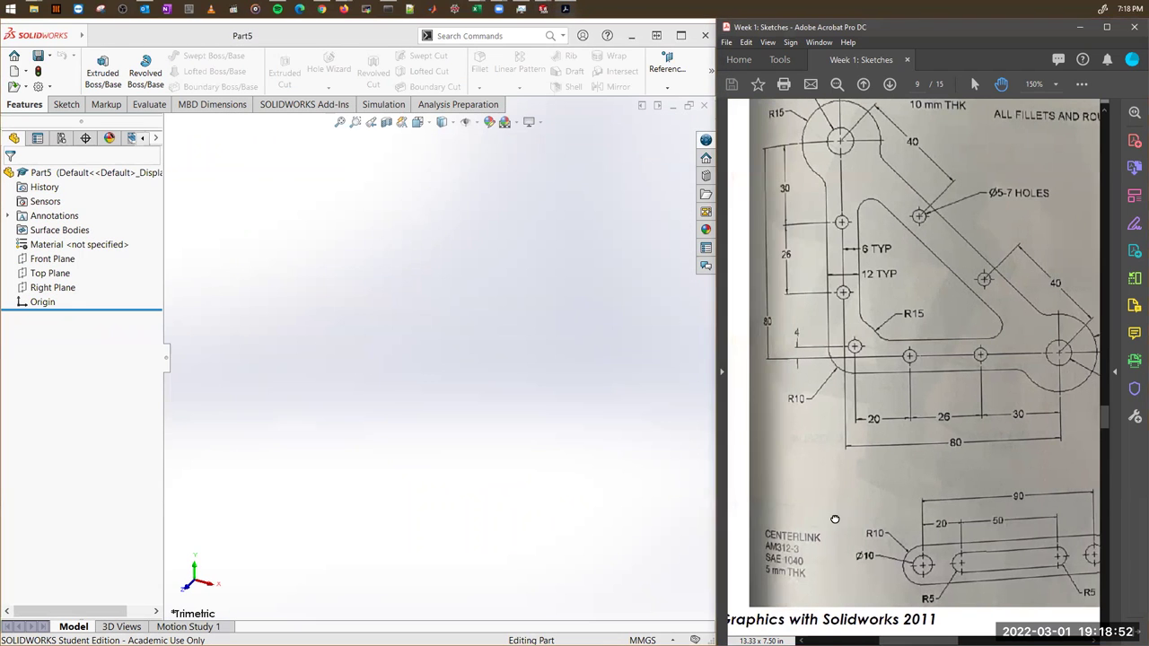
pyautogui.moveTo(864, 494); pyautogui.dragTo(765, 484)
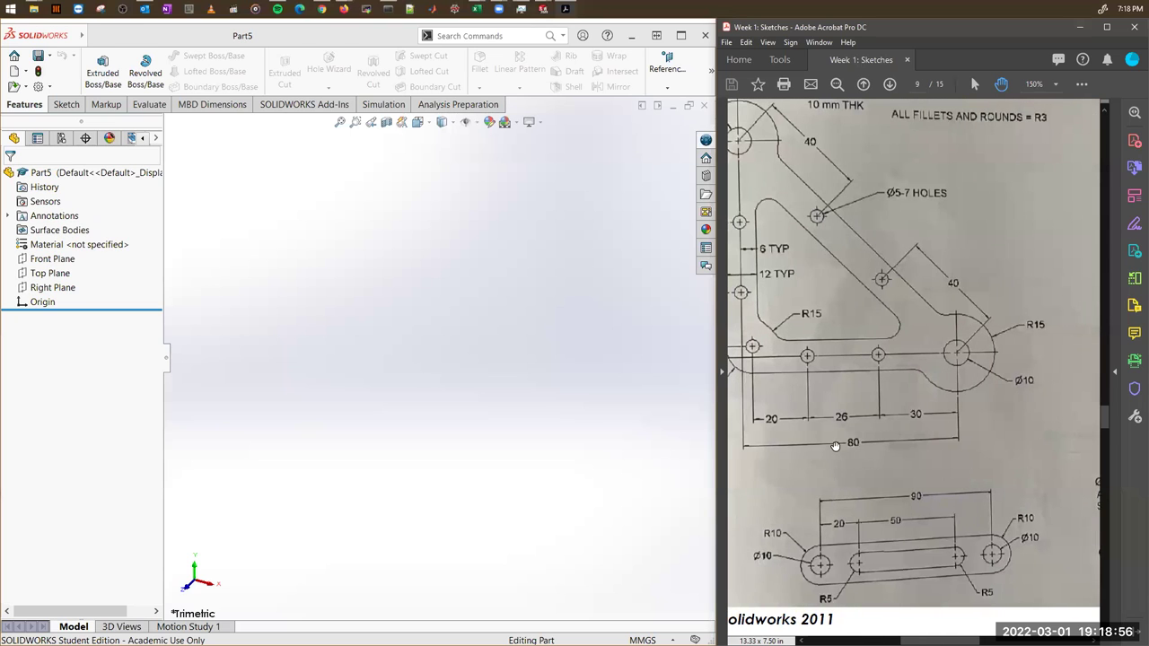
pyautogui.moveTo(802, 484); pyautogui.dragTo(835, 482)
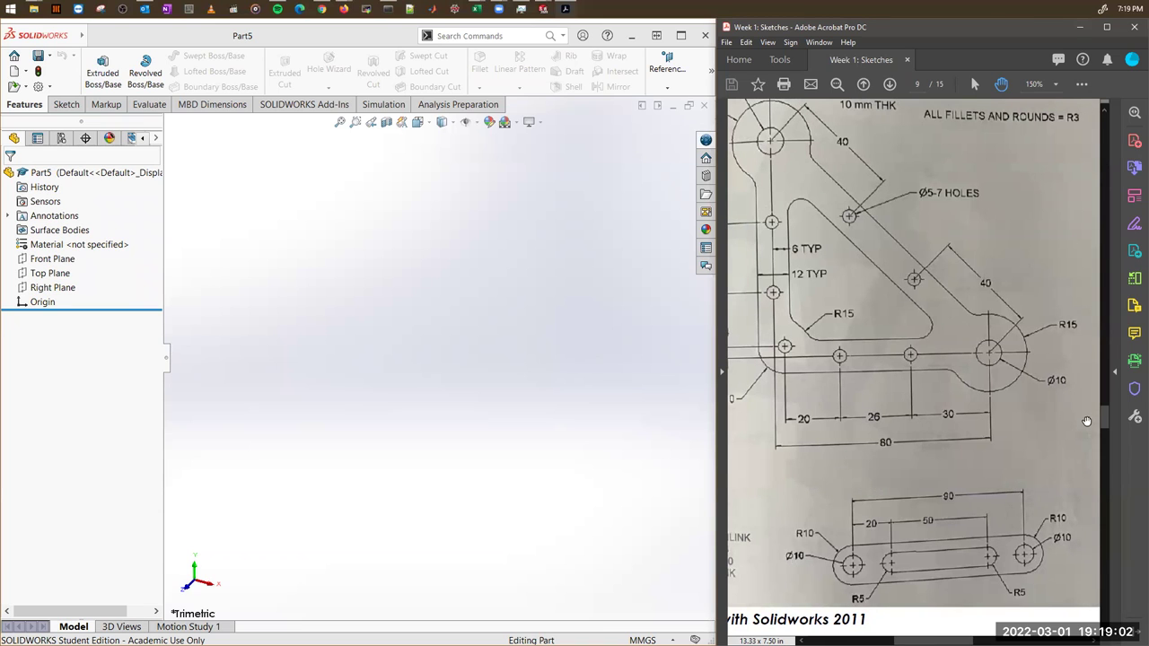
pyautogui.moveTo(1007, 430); pyautogui.dragTo(839, 452)
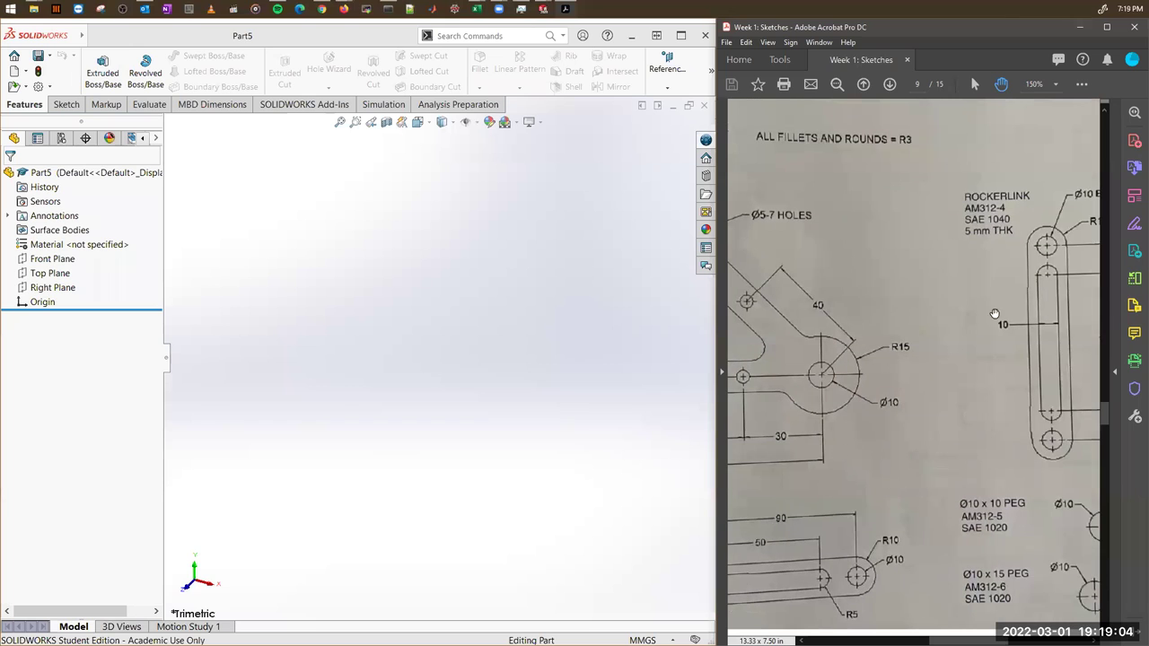
pyautogui.moveTo(861, 522); pyautogui.dragTo(1001, 500)
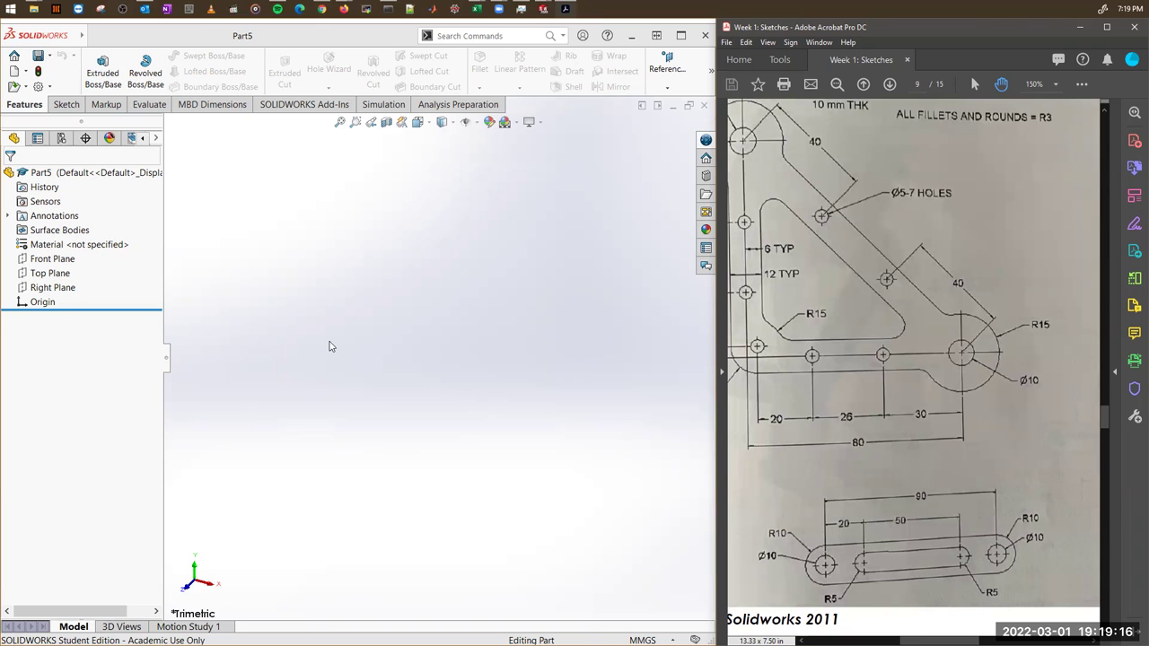
# Start a Front Plane sketch and draw an outer and a narrower inner slot from the origin.
pyautogui.rightClick(45, 258)
pyautogui.click(77, 237)
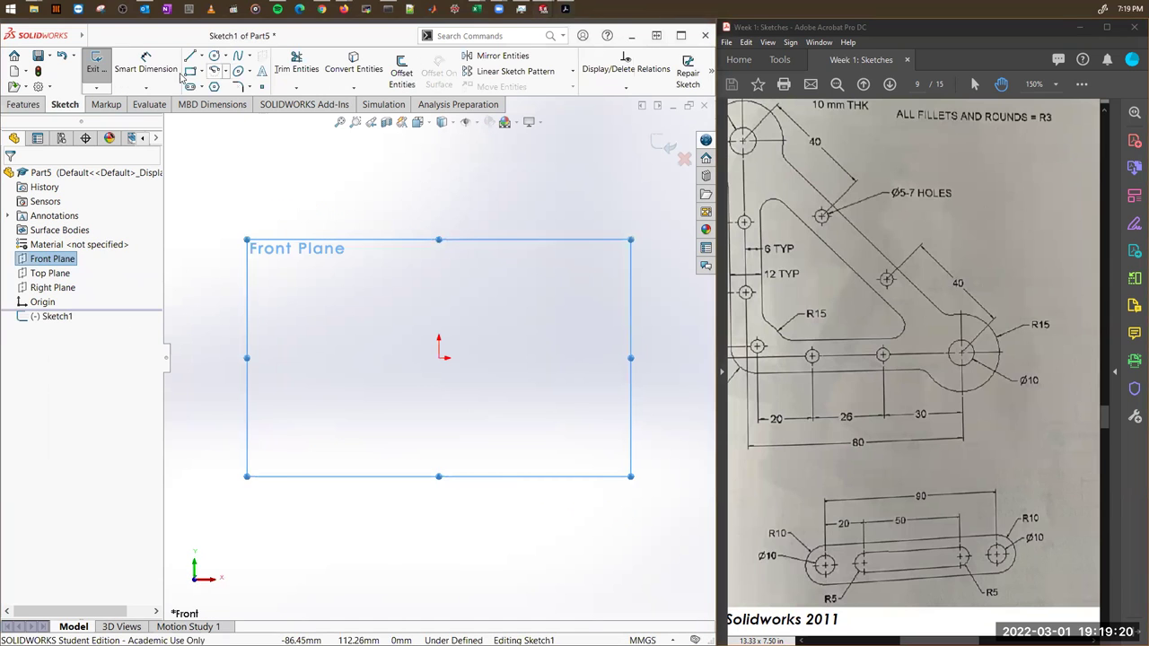
pyautogui.click(190, 87)
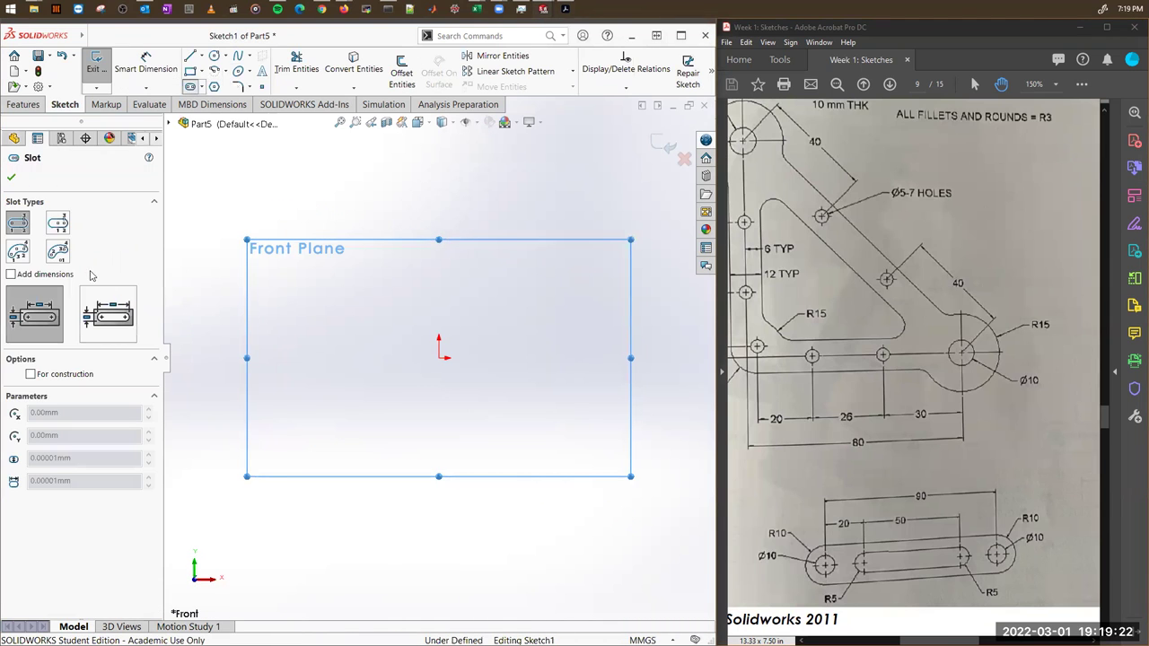
pyautogui.click(439, 358)
pyautogui.click(636, 359)
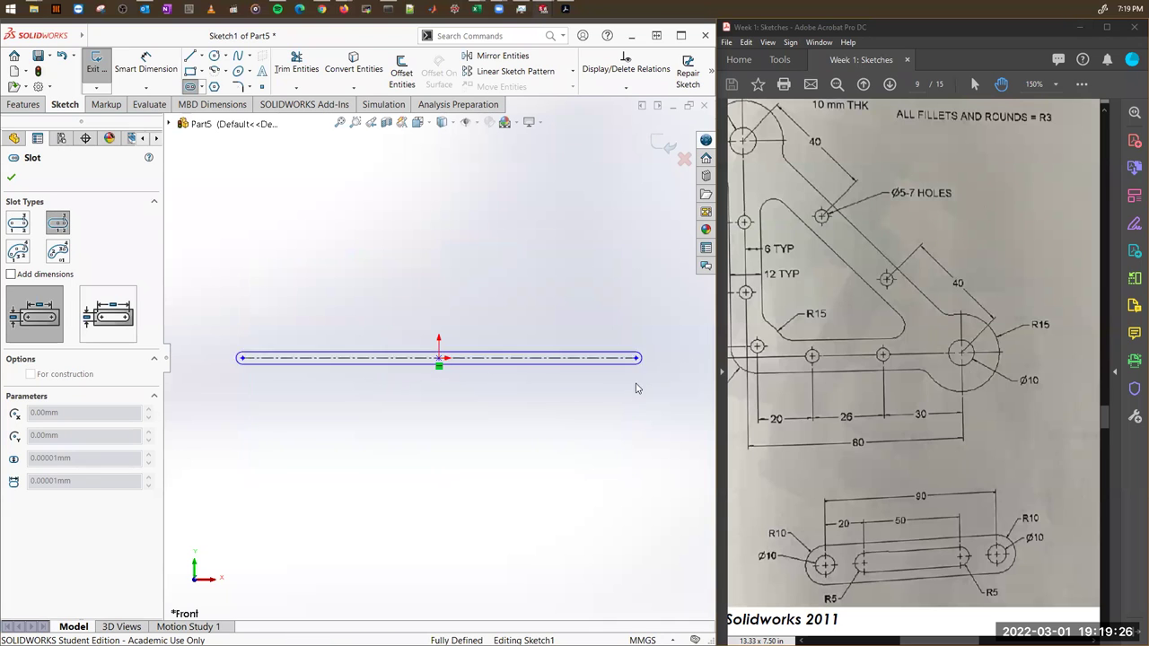
pyautogui.click(636, 418)
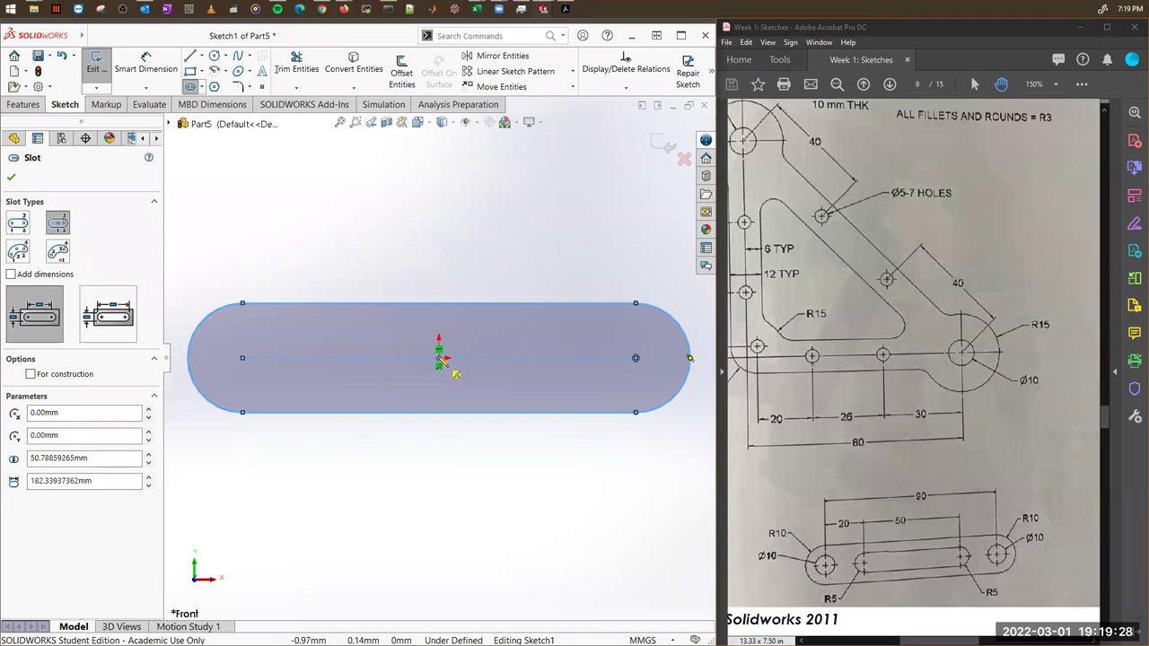
pyautogui.click(438, 357)
pyautogui.click(546, 357)
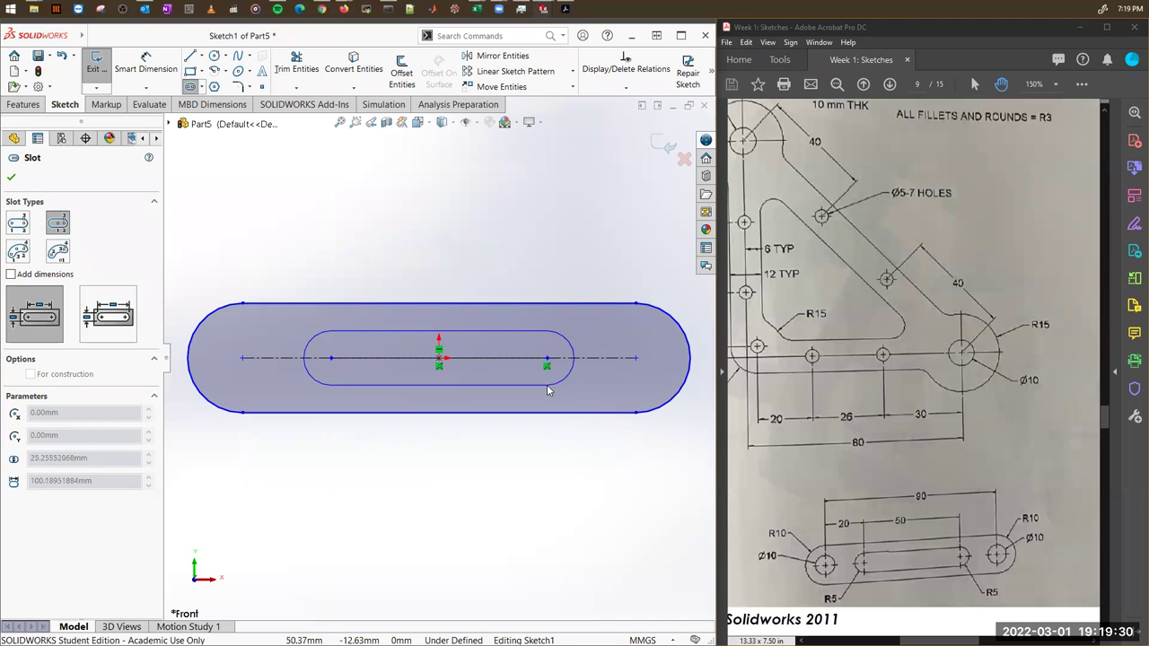
pyautogui.click(548, 386)
# Draw a circle centred on each end of the outer slot.
pyautogui.click(214, 56)
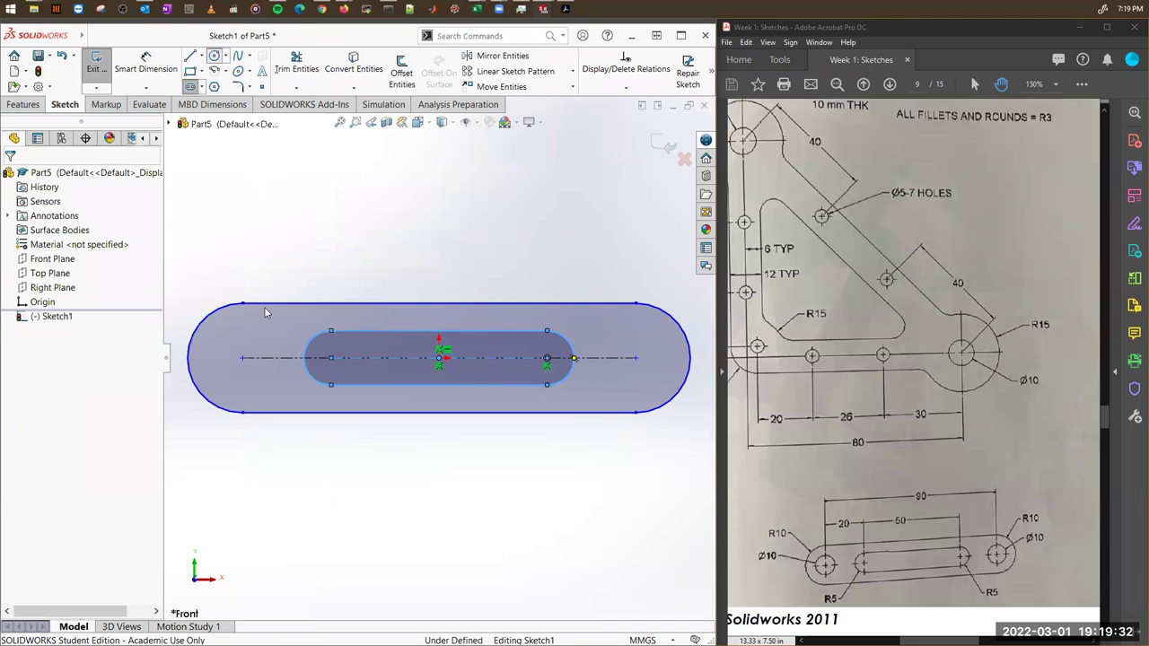
pyautogui.click(242, 357)
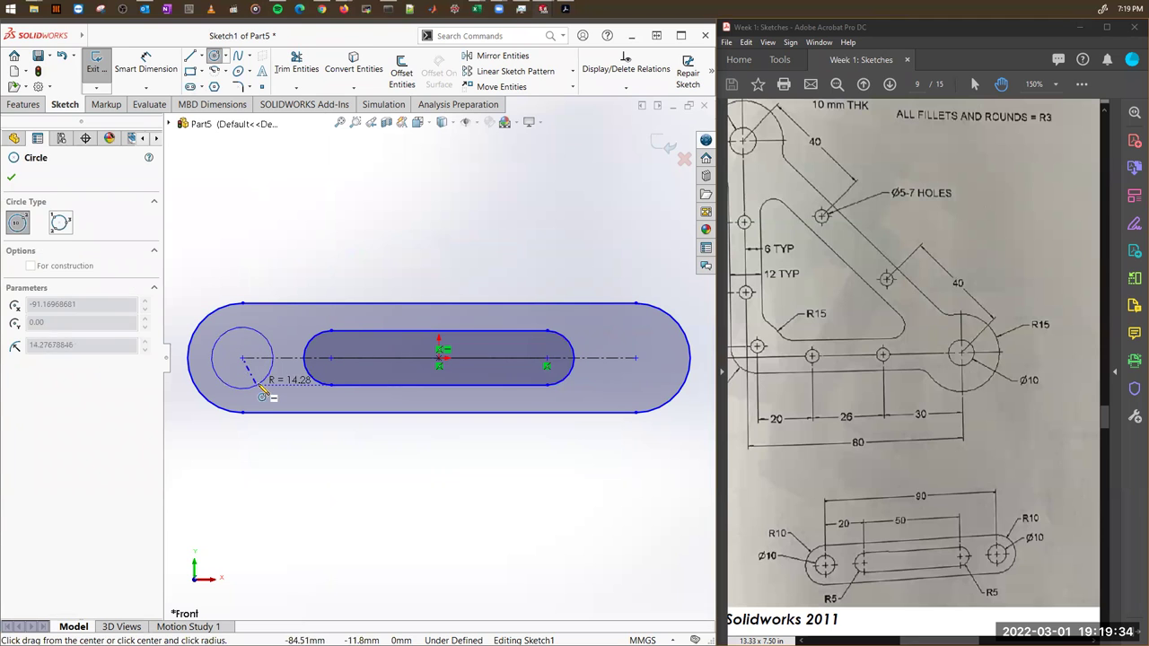
pyautogui.click(262, 384)
pyautogui.click(636, 358)
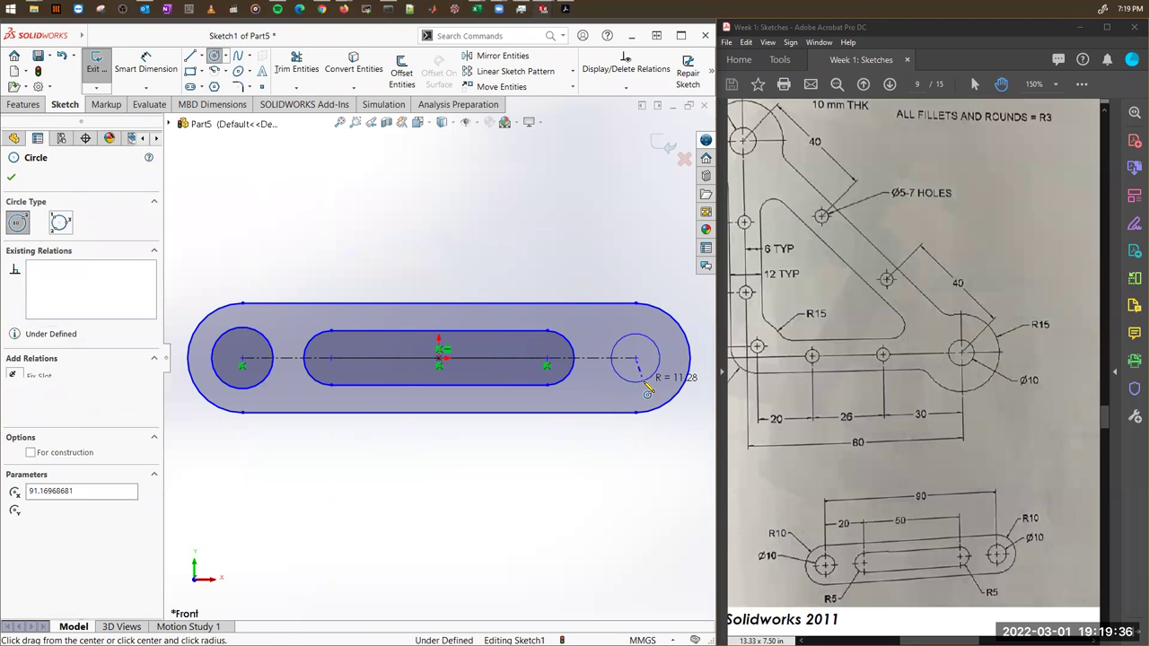
pyautogui.click(652, 374)
pyautogui.press('Escape')
# Begin a Smart Dimension between the two end circle centres.
pyautogui.click(146, 67)
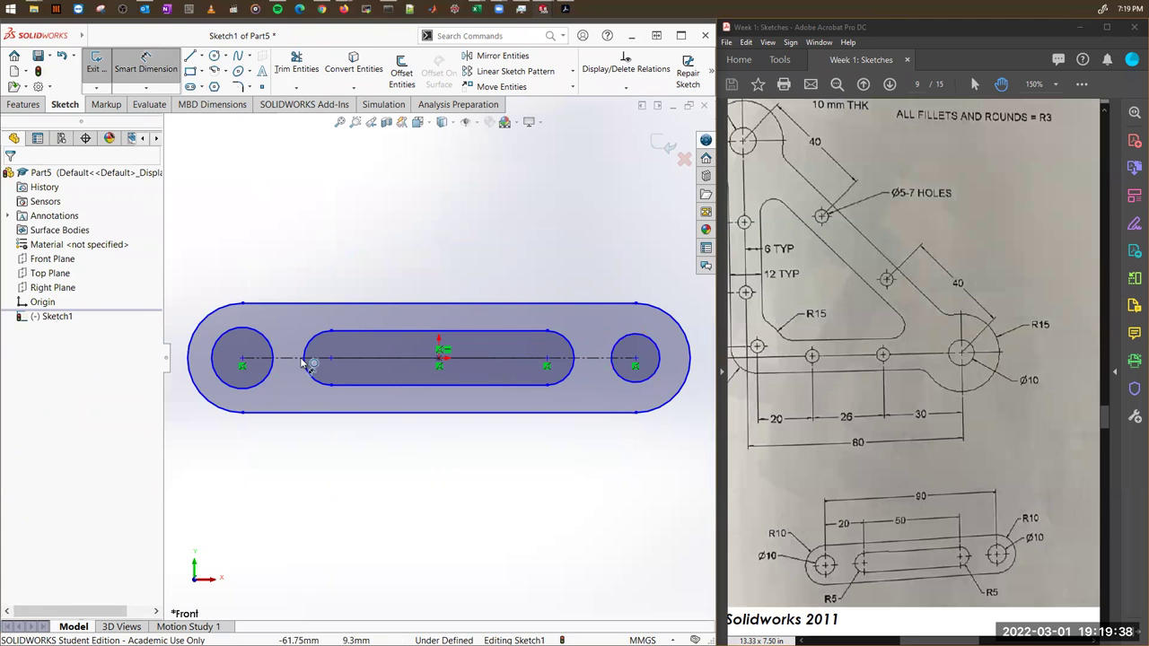
pyautogui.click(242, 358)
pyautogui.click(638, 362)
pyautogui.click(635, 360)
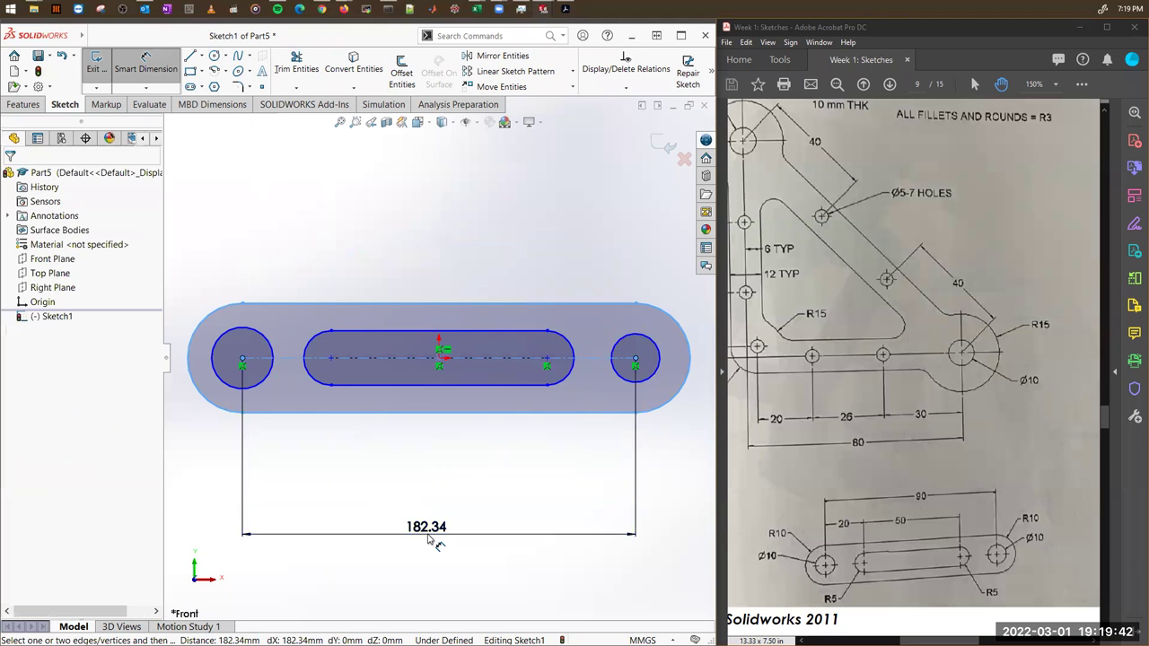
# Set the end-centre spacing to 90 and the inner slot centre spacing to 50.
pyautogui.click(434, 538)
pyautogui.write('9')
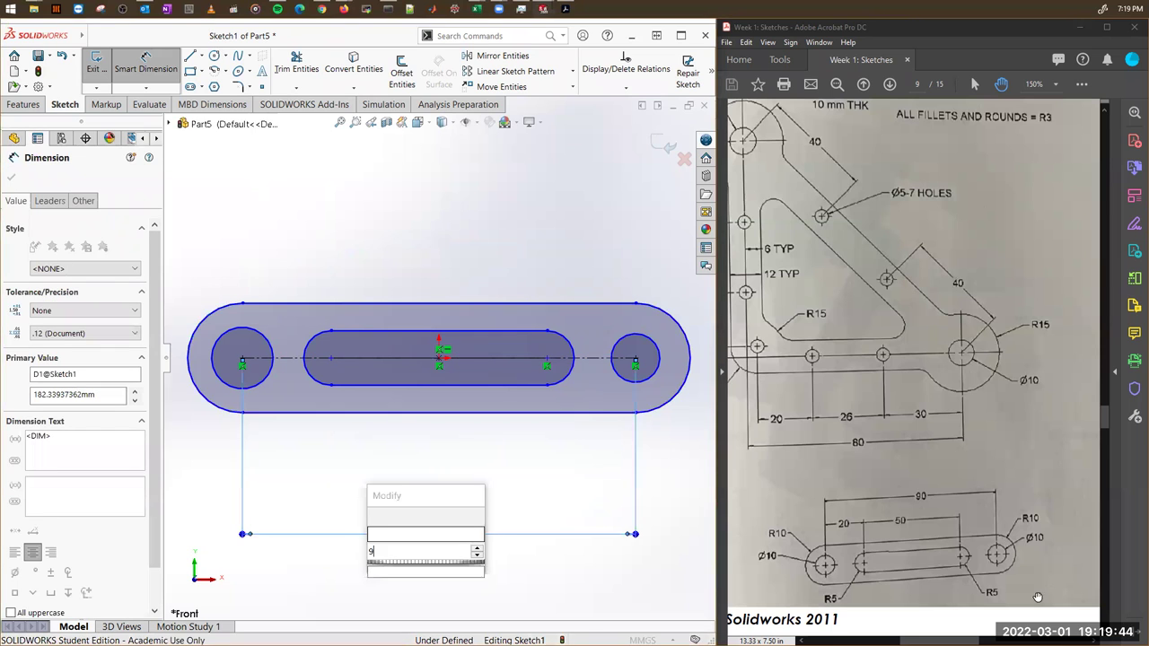
pyautogui.write('0')
pyautogui.press('Return')
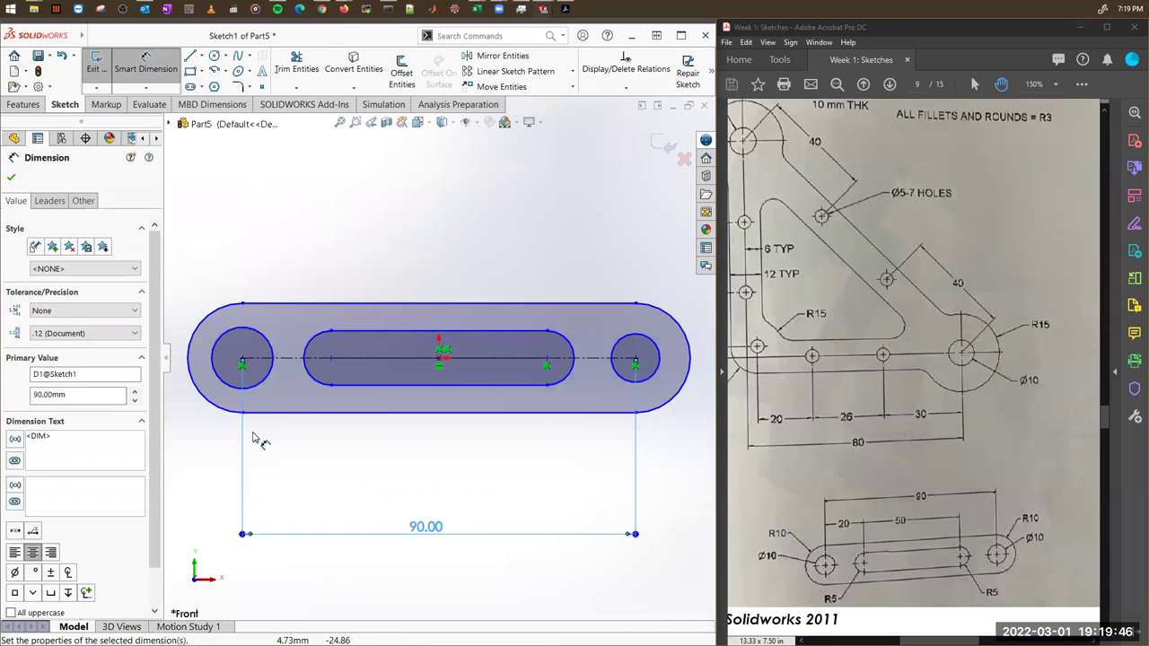
pyautogui.click(545, 363)
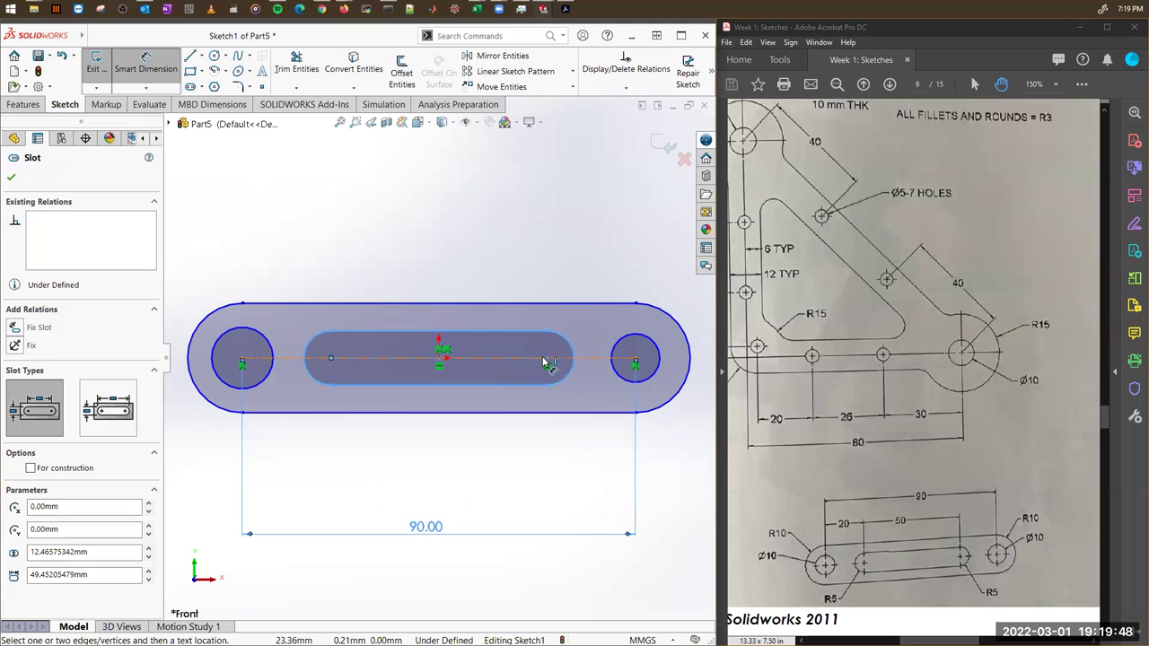
pyautogui.click(431, 484)
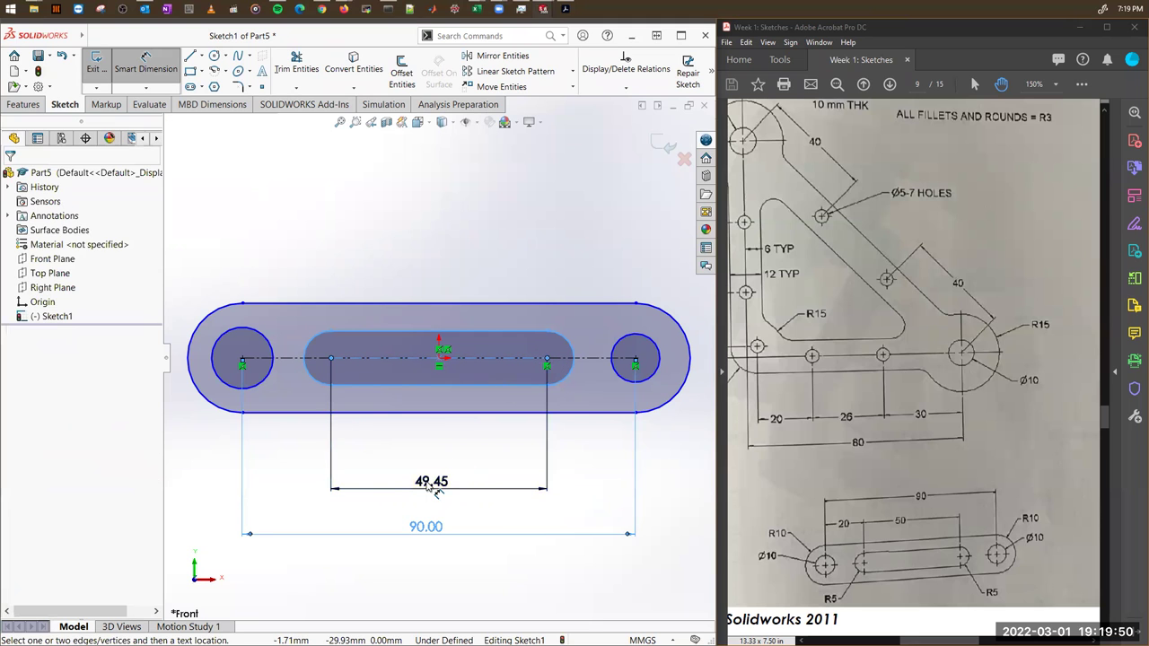
pyautogui.click(431, 484)
pyautogui.press('Return')
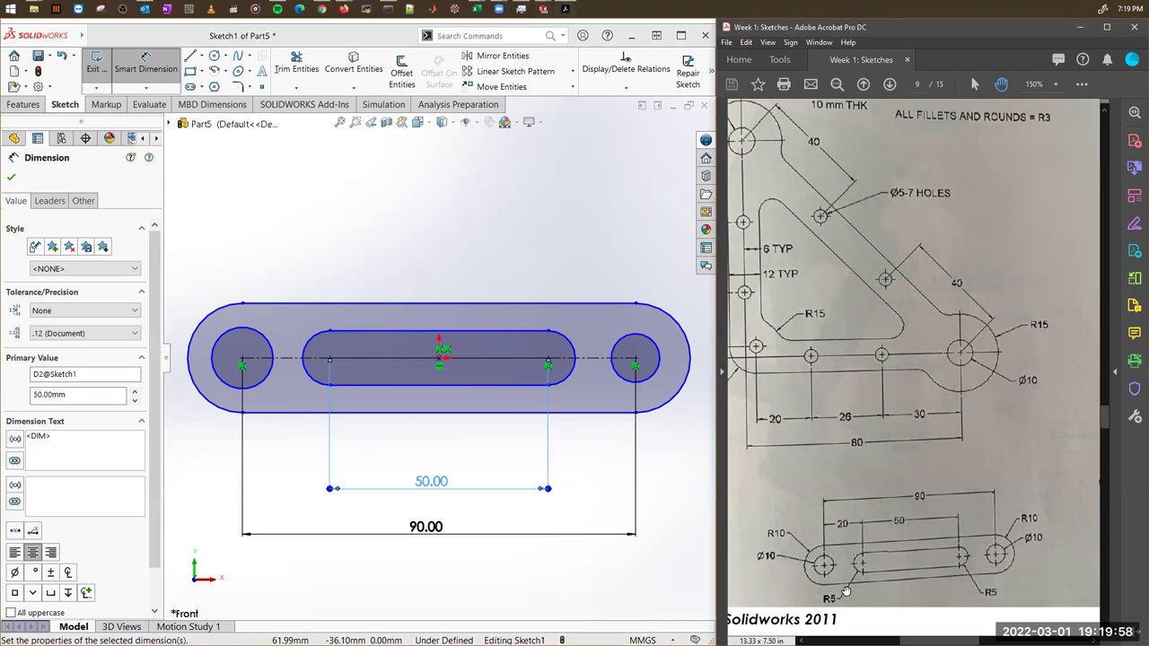
# Dimension the inner slot end radius R5 and the outer slot end radius R10.
pyautogui.click(570, 389)
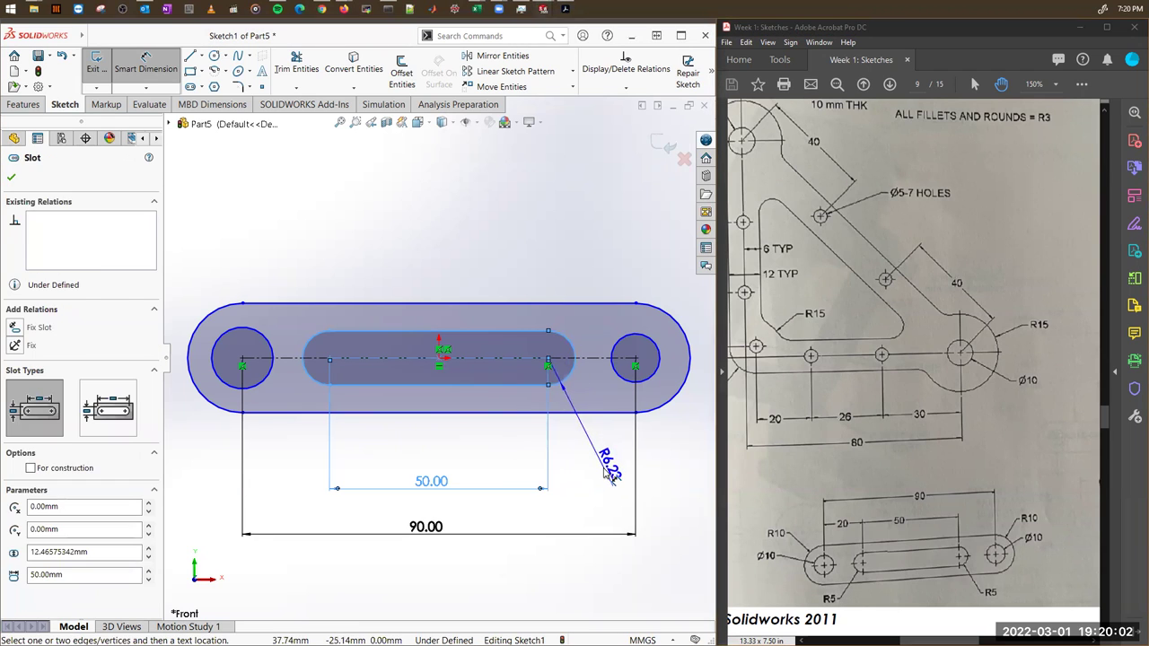
pyautogui.click(605, 471)
pyautogui.write('5')
pyautogui.press('Return')
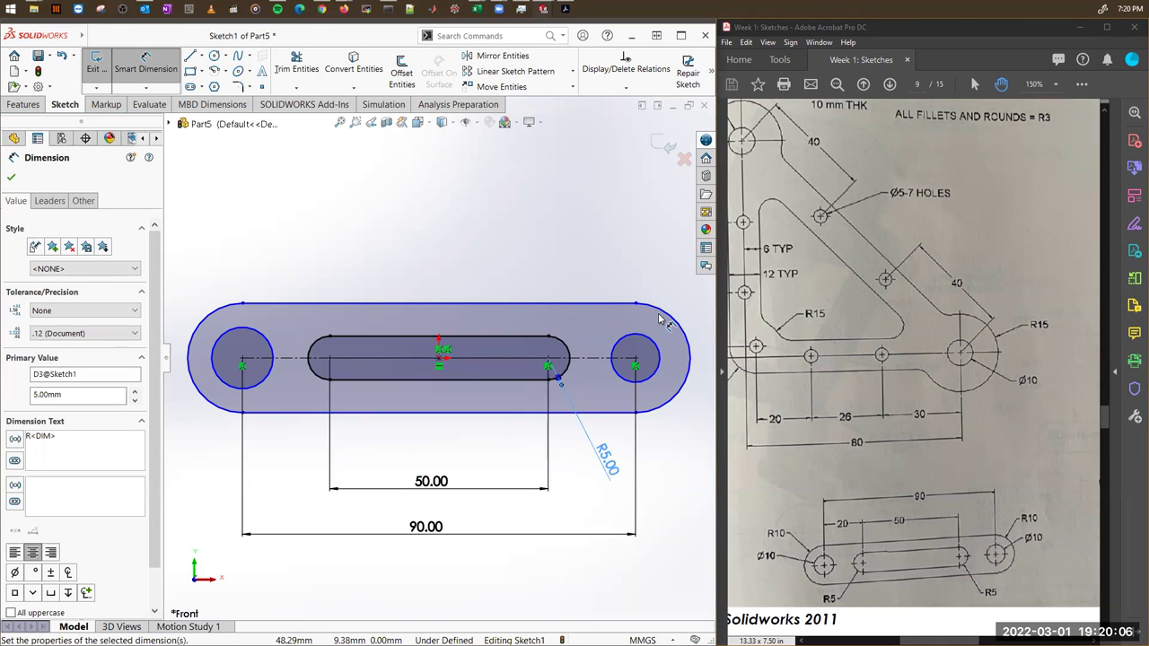
pyautogui.click(673, 278)
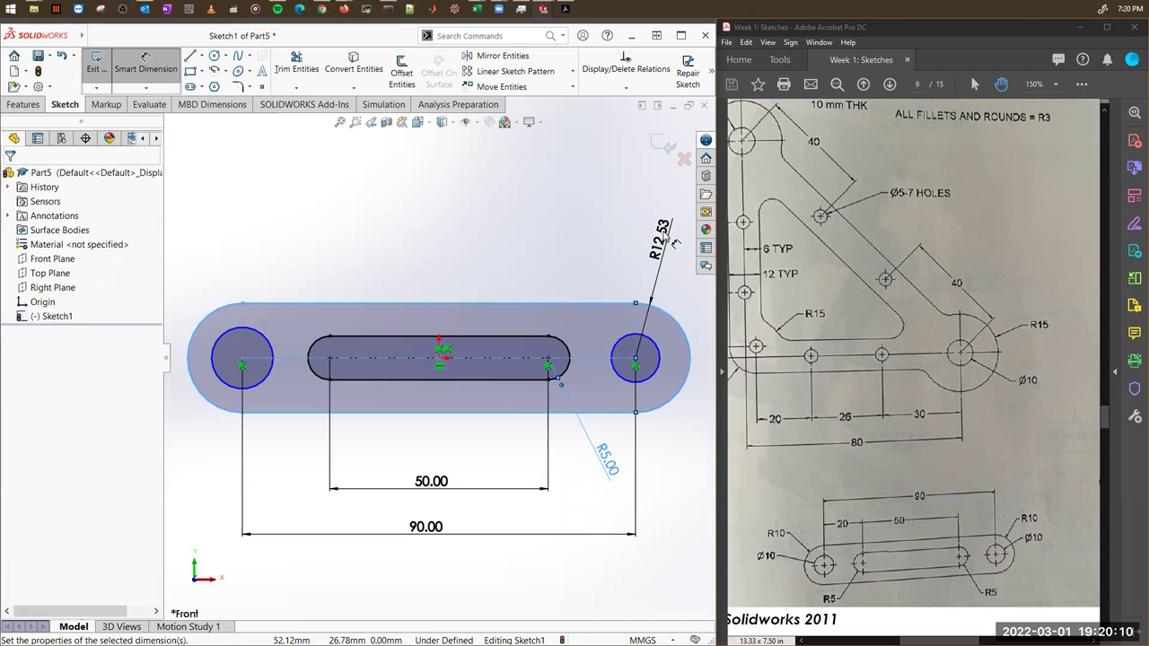
pyautogui.click(673, 240)
pyautogui.write('10')
pyautogui.press('Return')
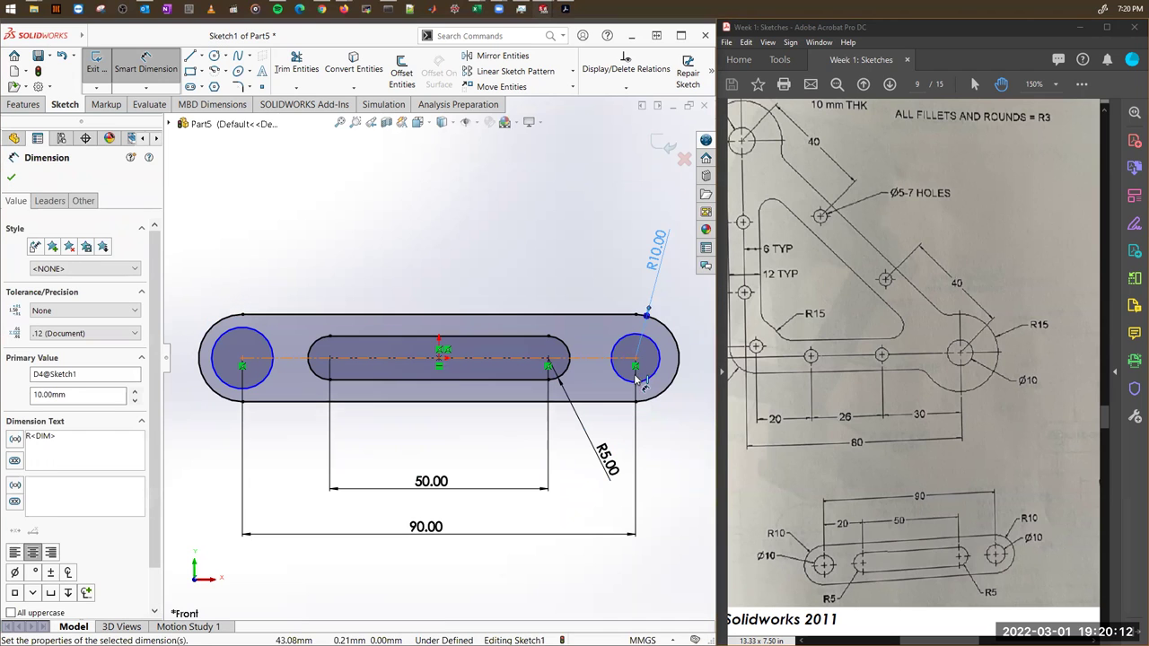
# Give both end circles Ø10 diameters and exit the sketch.
pyautogui.click(652, 379)
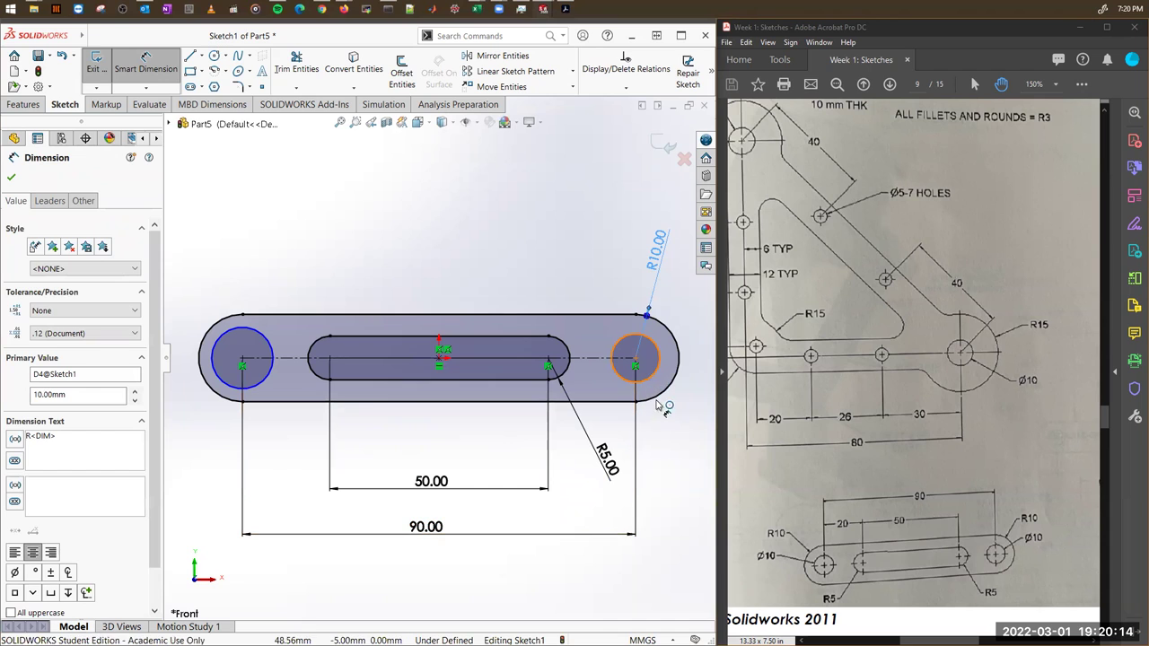
pyautogui.click(686, 460)
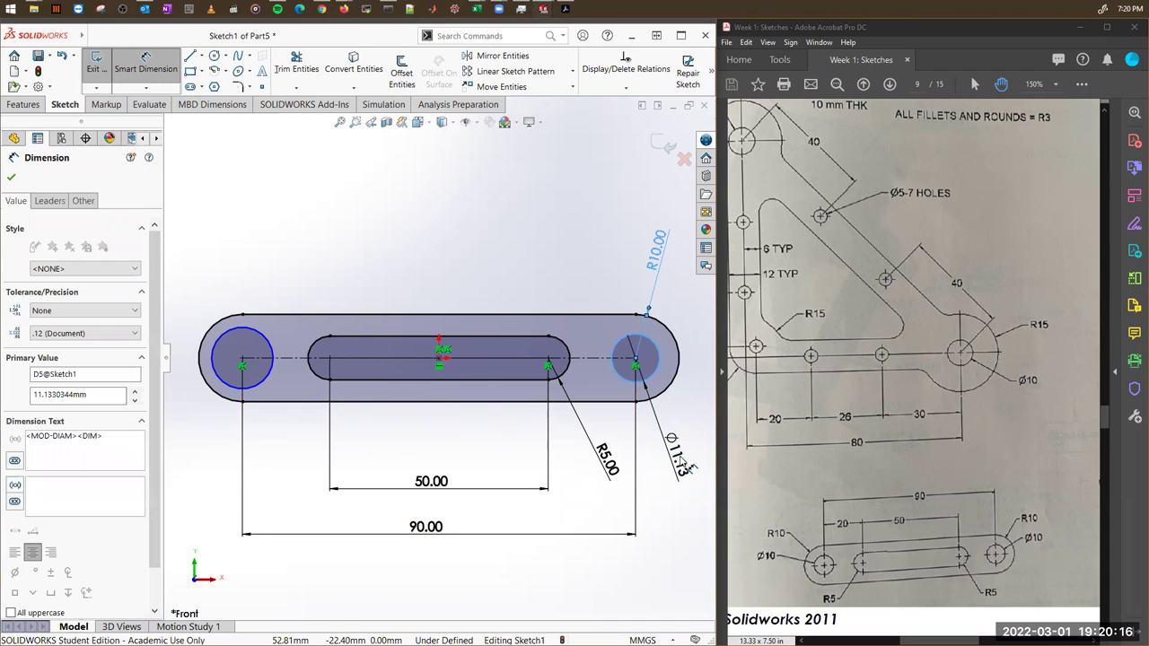
pyautogui.write('10')
pyautogui.press('Return')
pyautogui.click(262, 345)
pyautogui.click(314, 269)
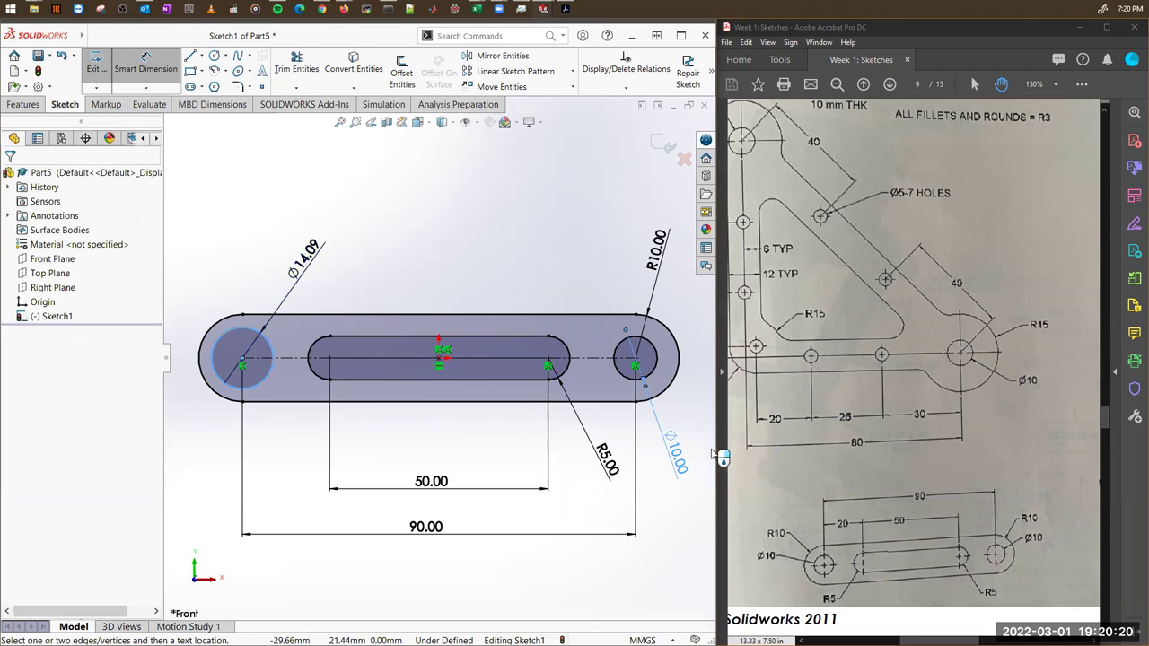
pyautogui.write('10.00mm')
pyautogui.press('Return')
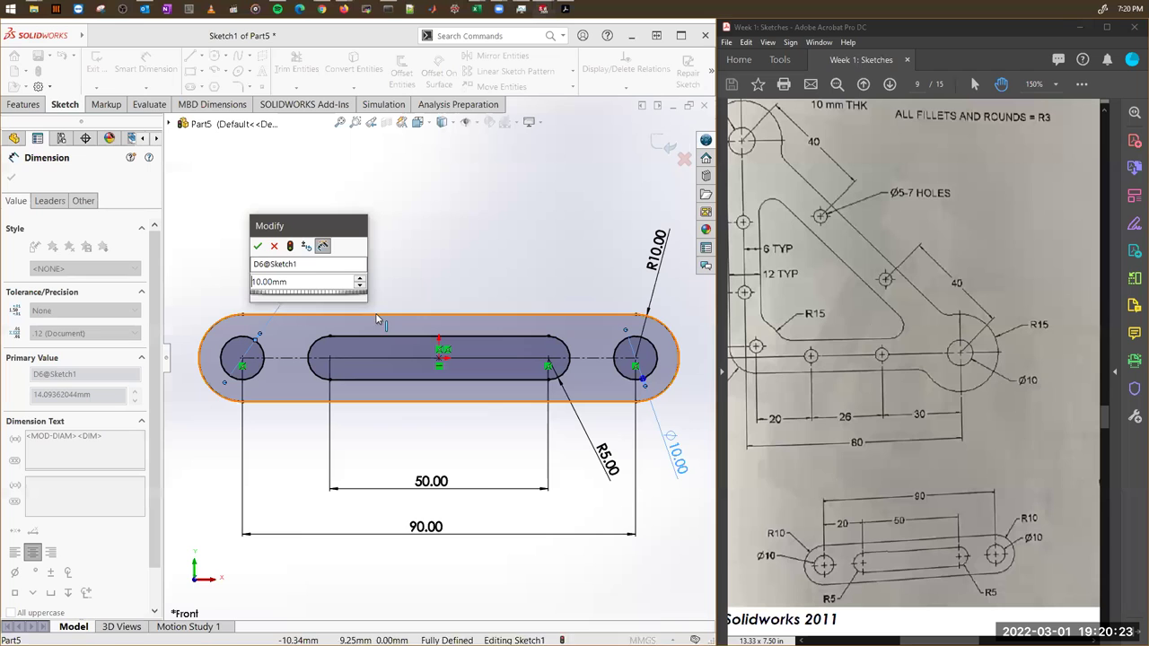
pyautogui.click(257, 246)
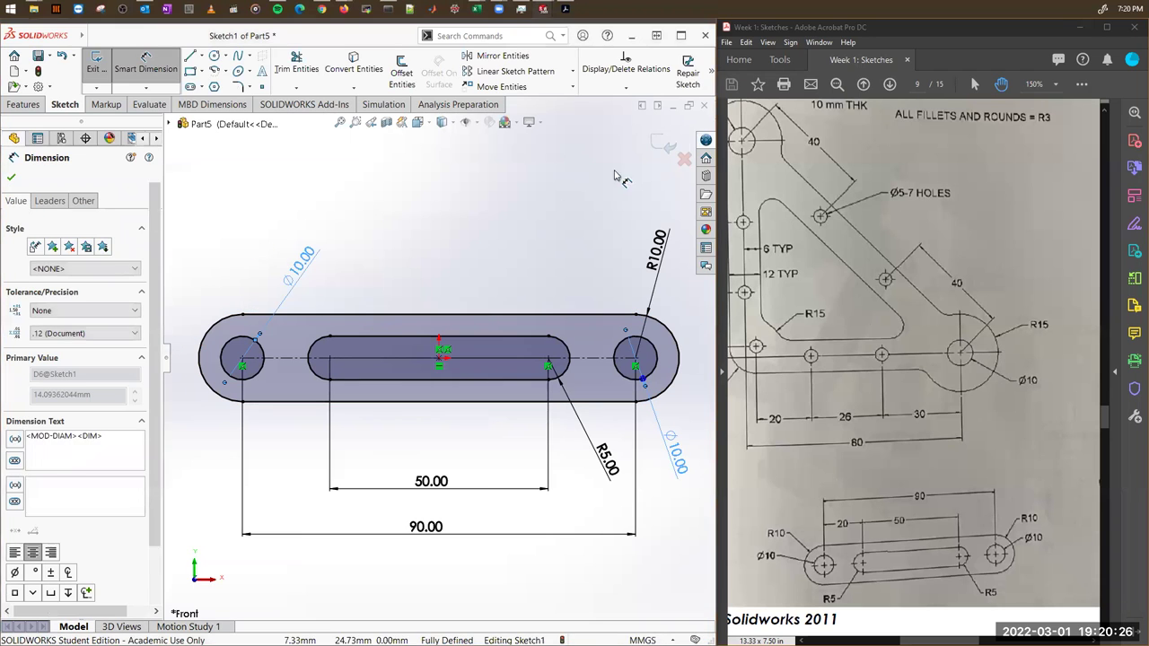
pyautogui.press('Escape')
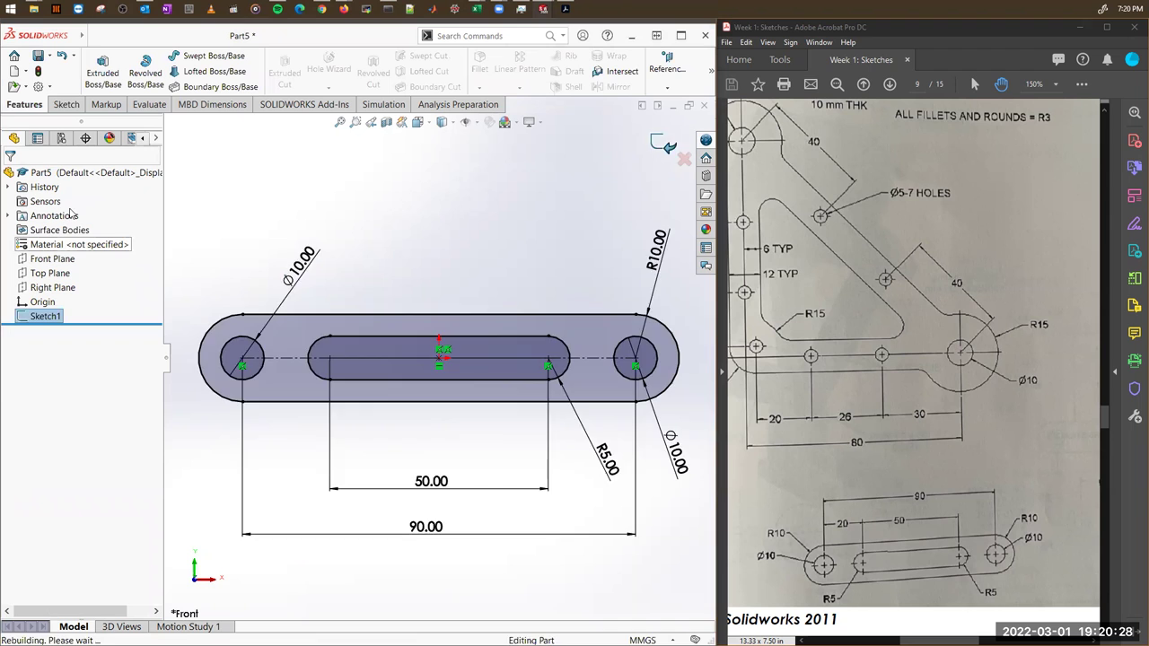
# Extrude the link sketch to a 5 mm Blind depth as Boss-Extrude1.
pyautogui.click(102, 72)
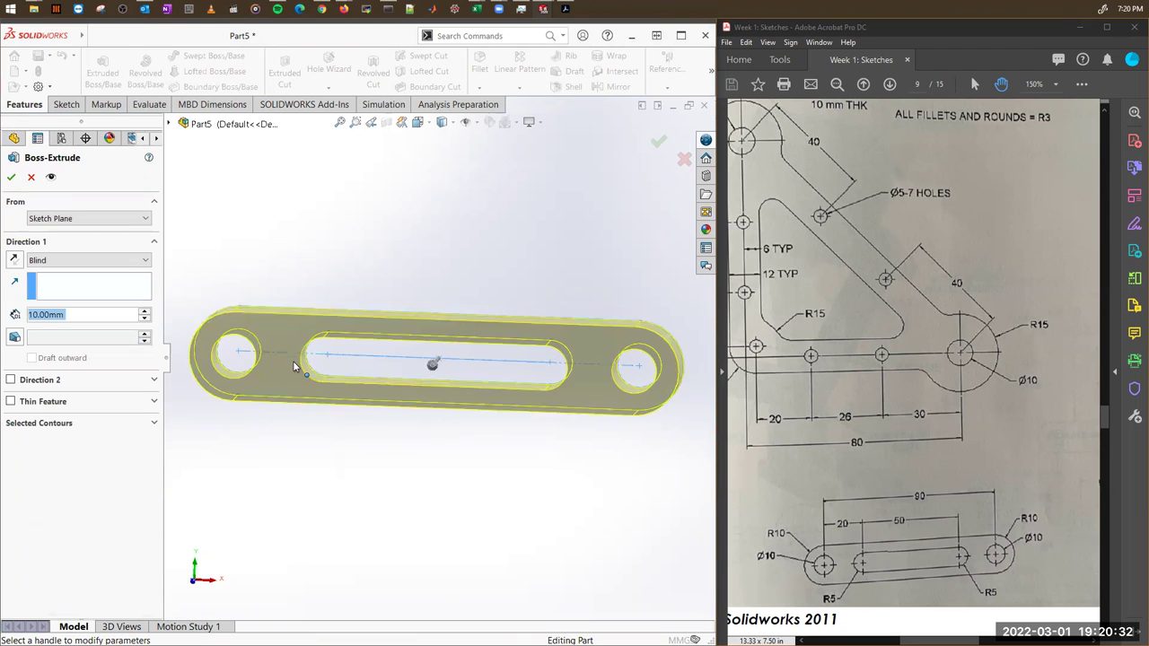
pyautogui.moveTo(903, 554); pyautogui.dragTo(1048, 526)
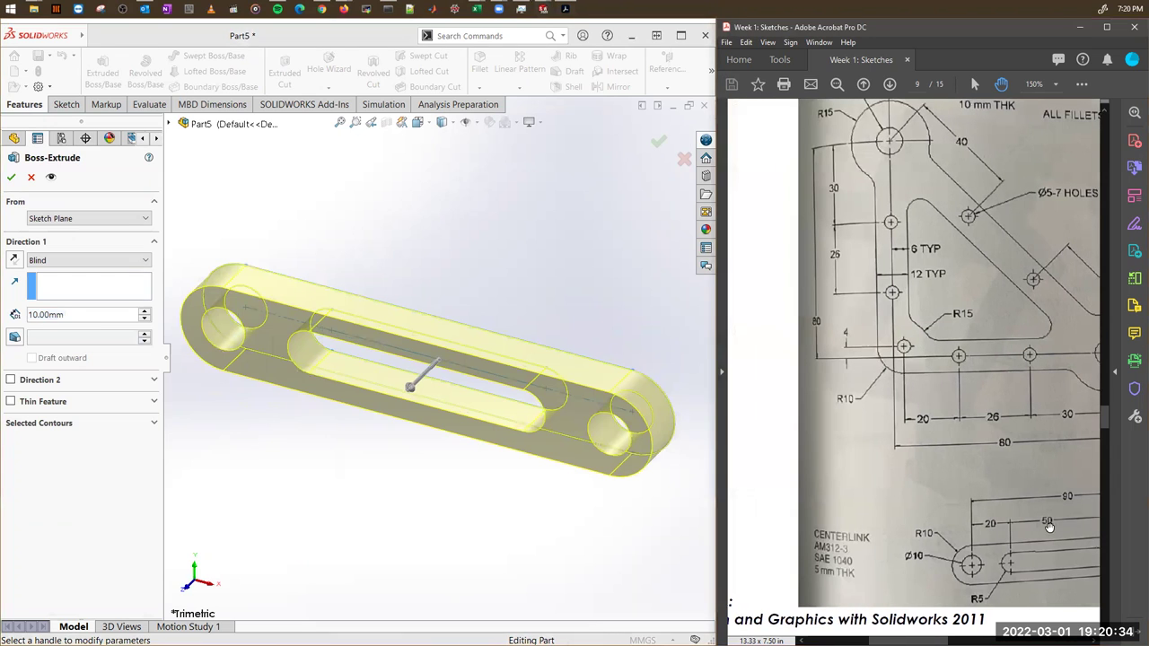
pyautogui.click(83, 315)
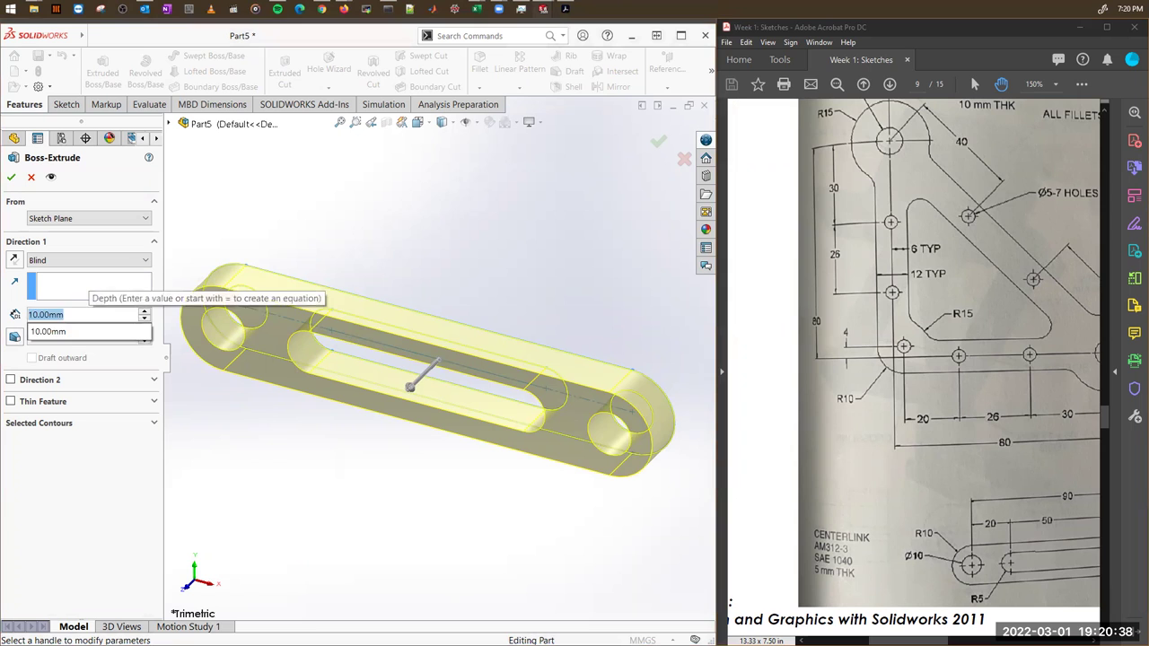
pyautogui.write('5')
pyautogui.press('Return')
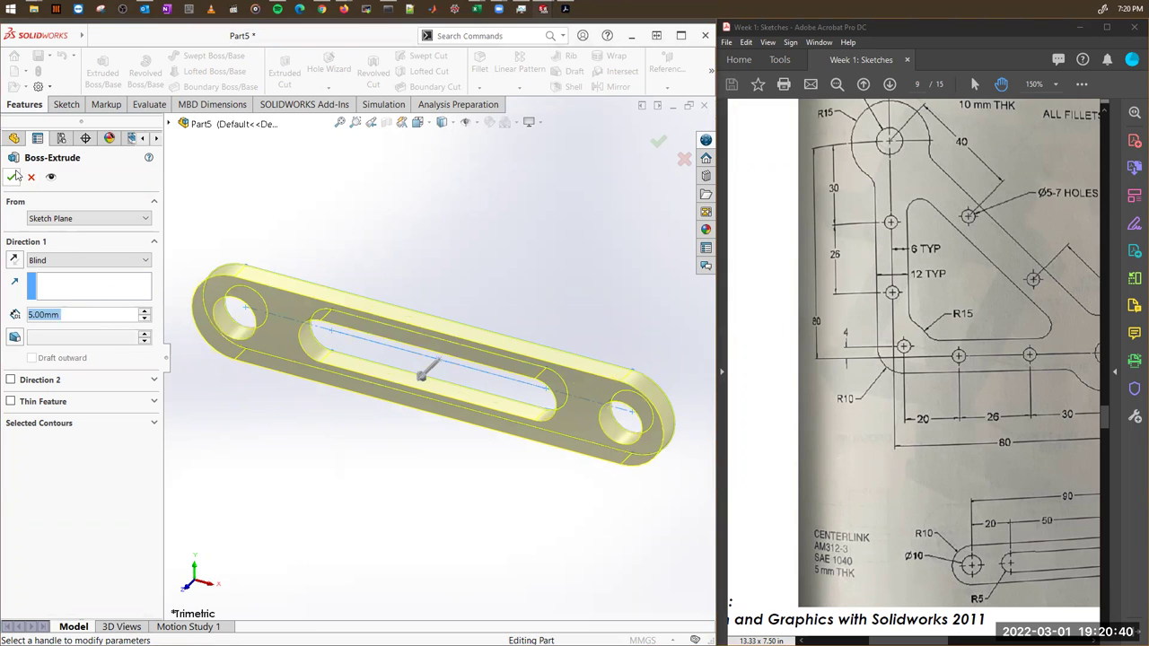
pyautogui.click(11, 178)
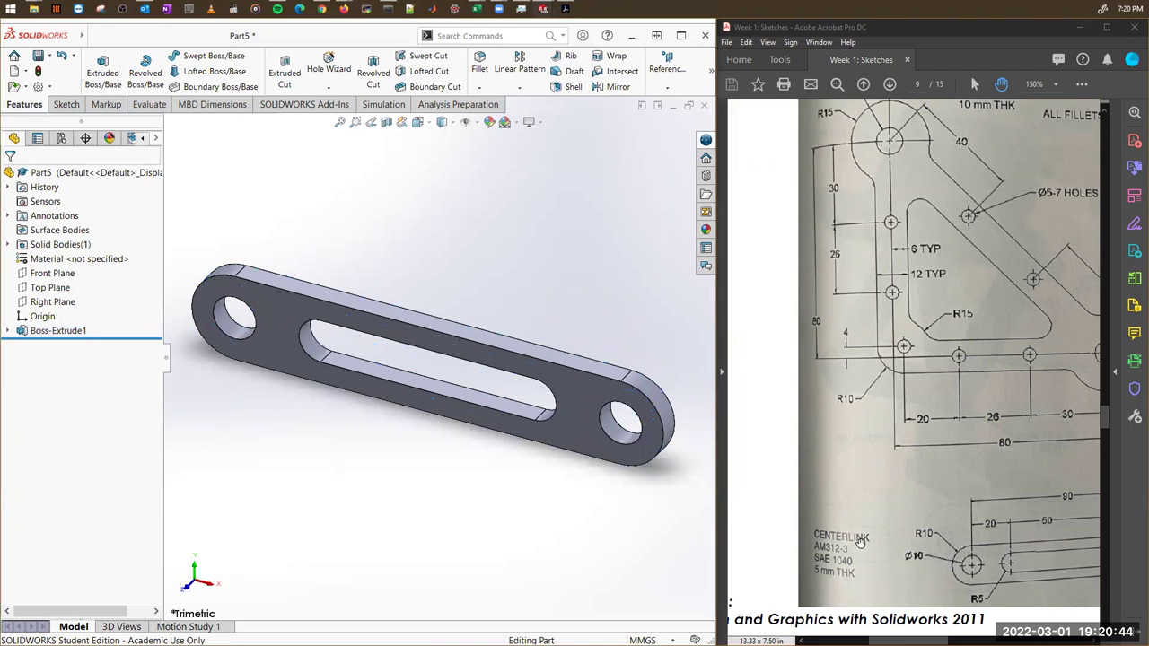
pyautogui.hotkey('ctrl', 's')
# Save the part as Centerlink_1 and bring the whole plate-web drawing into view.
pyautogui.write('Centerlink_1')
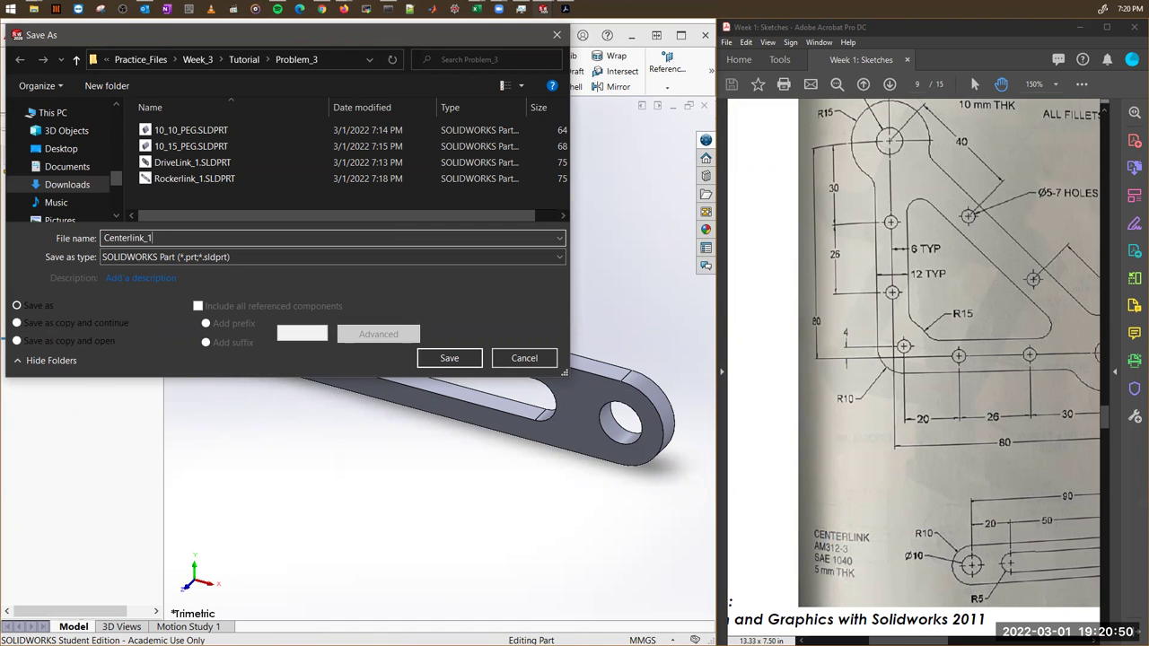
pyautogui.press('Return')
pyautogui.click(959, 432)
pyautogui.keyDown('ctrl'); pyautogui.scroll(-1, 959, 433); pyautogui.keyUp('ctrl')
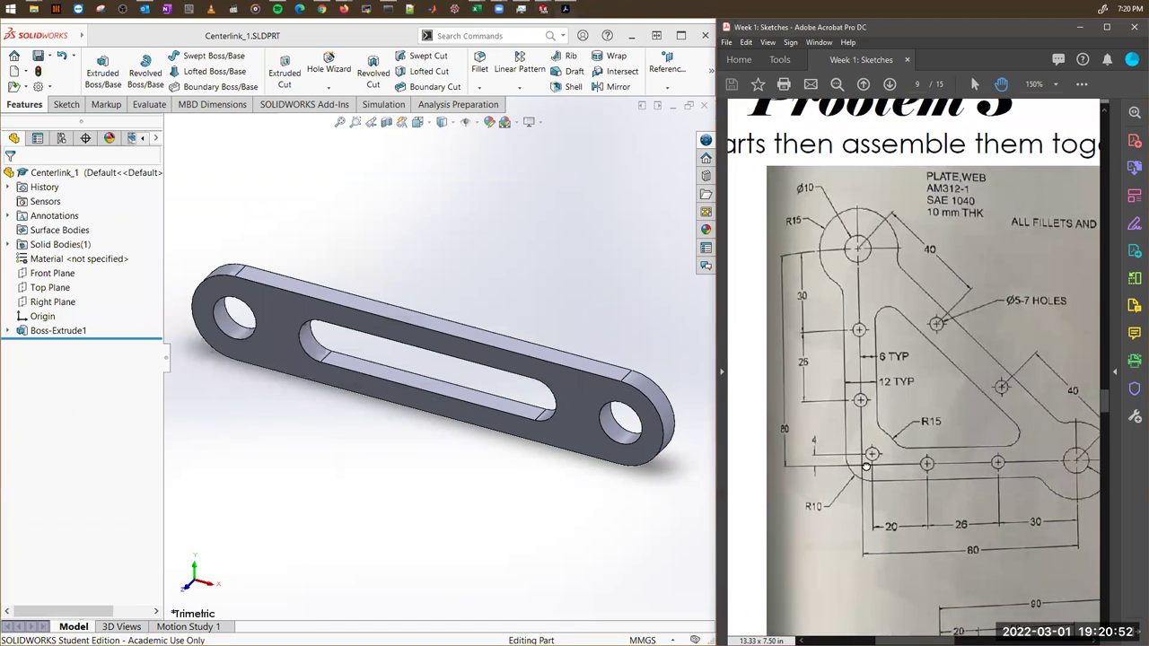
pyautogui.scroll(3, 960, 433)
pyautogui.moveTo(959, 433); pyautogui.dragTo(930, 415)
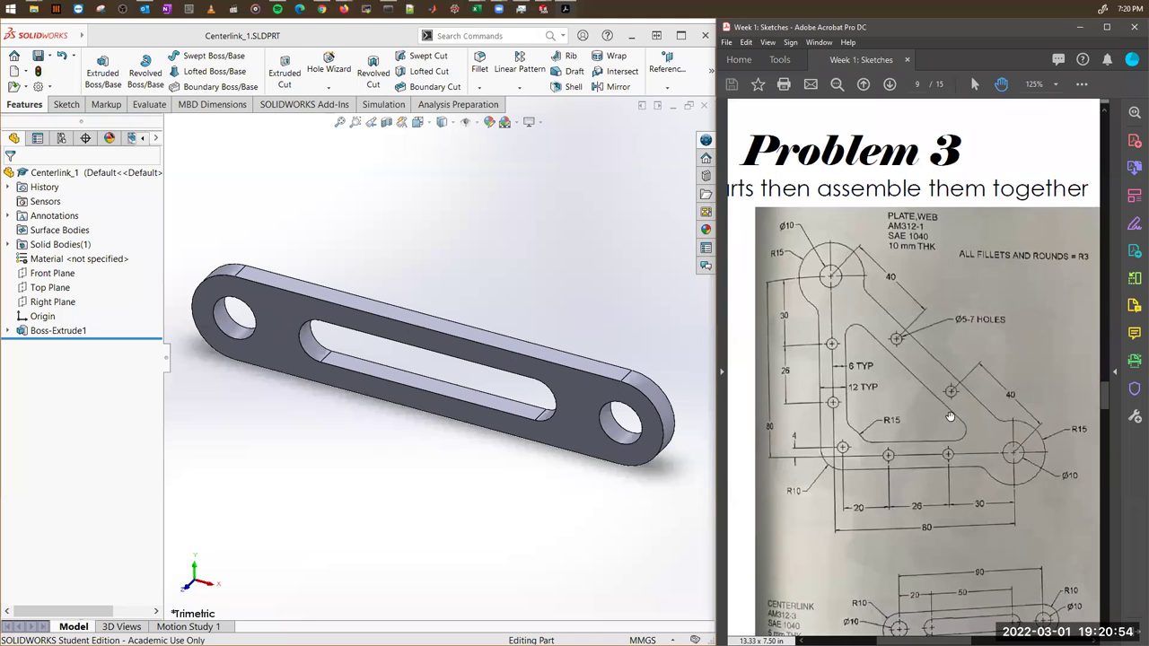
pyautogui.click(610, 237)
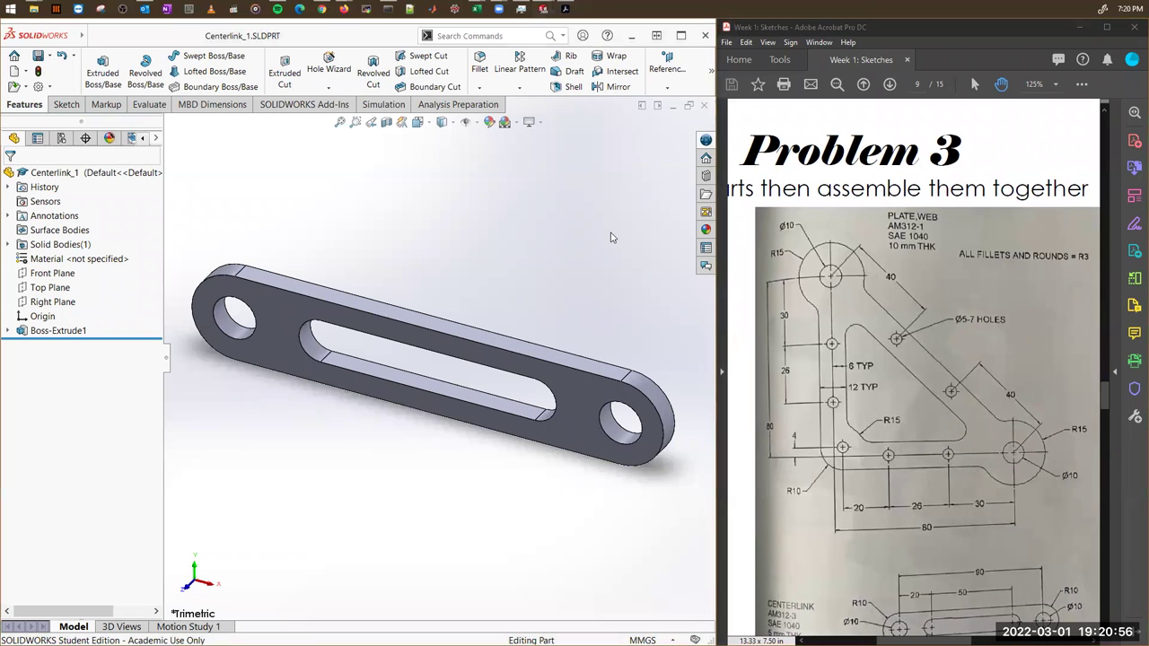
# Create a new part and start a sketch on its Front Plane.
pyautogui.hotkey('ctrl', 'n')
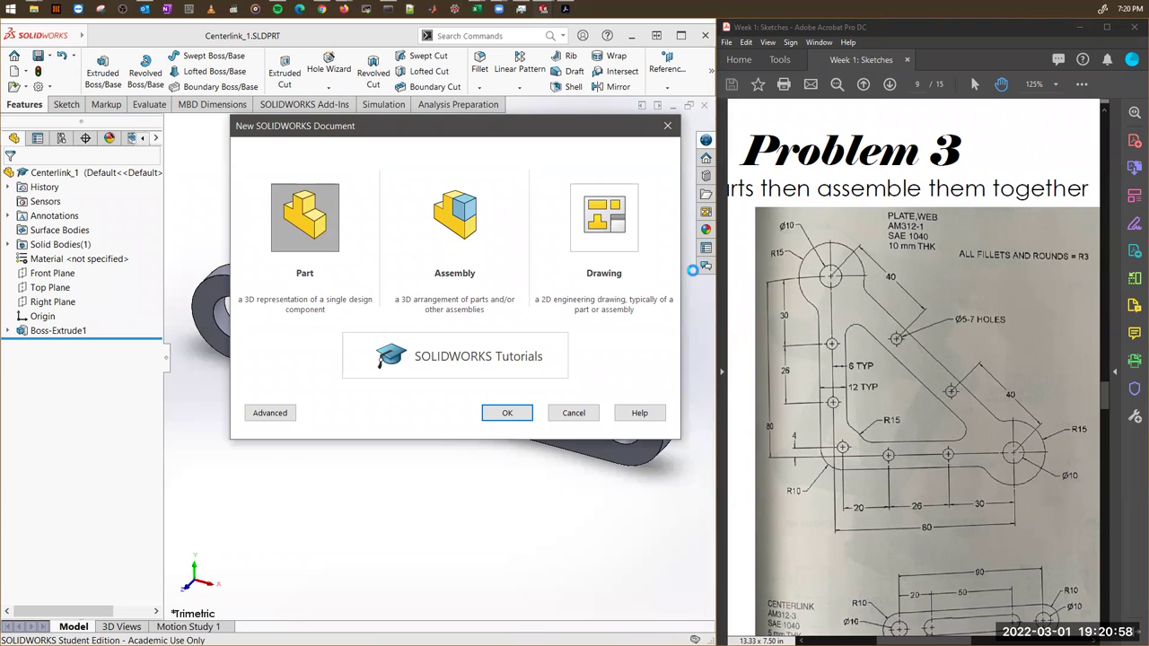
pyautogui.press('Return')
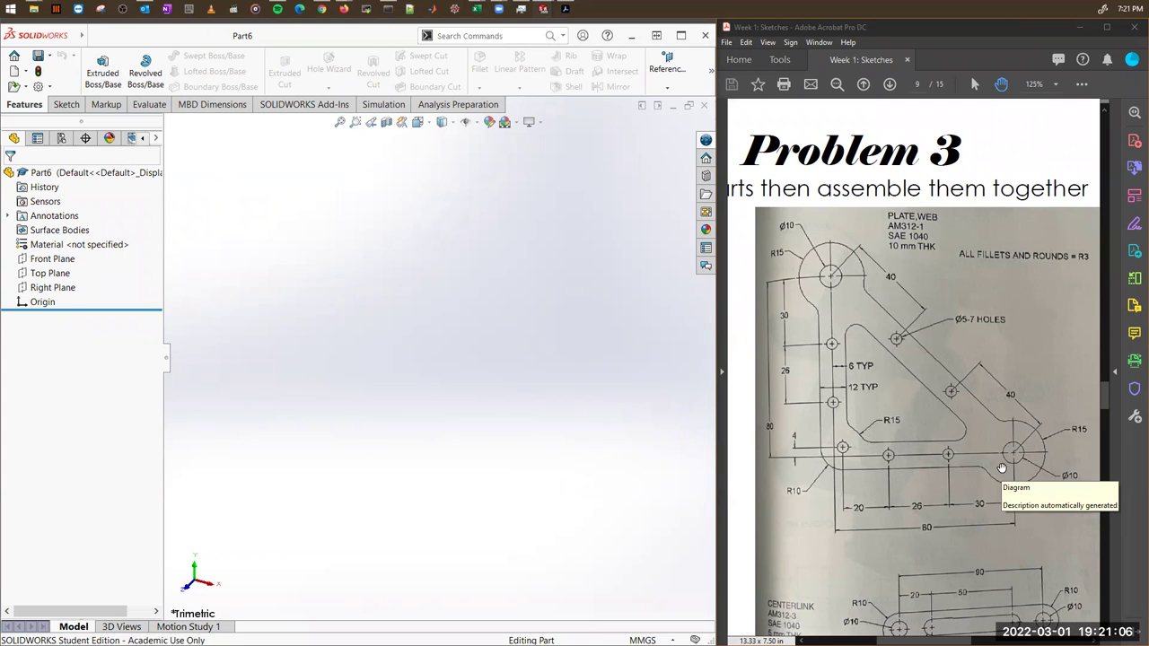
pyautogui.click(61, 259)
pyautogui.click(68, 245)
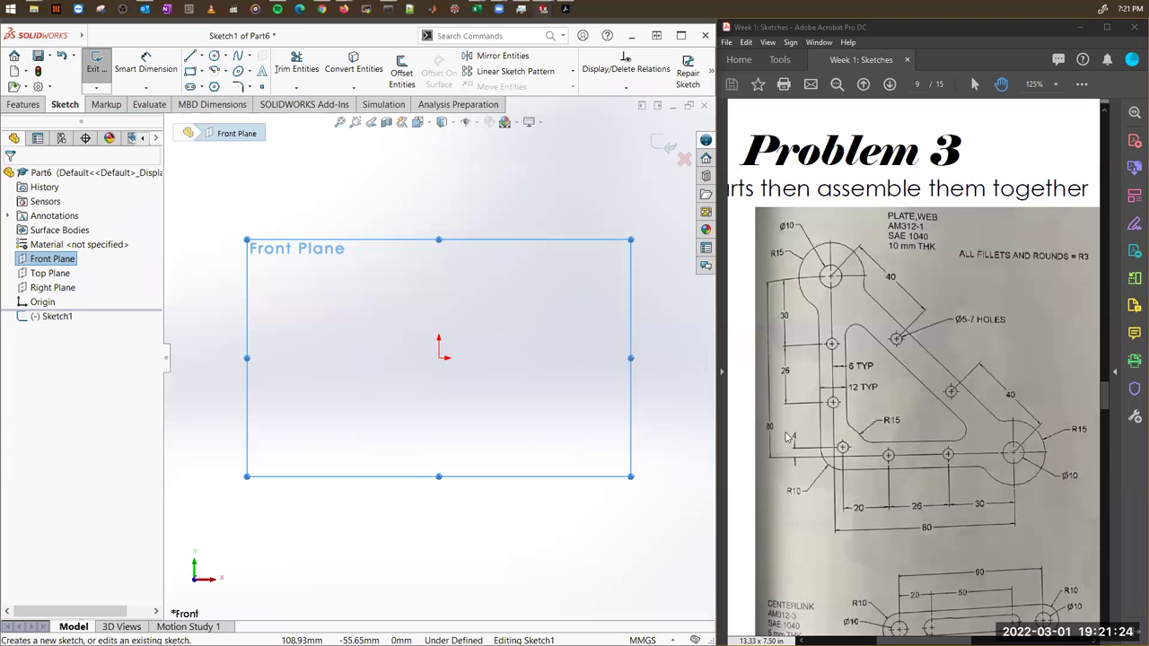
# Draw a right triangle of centerlines from the origin and center it in the view.
pyautogui.click(505, 535)
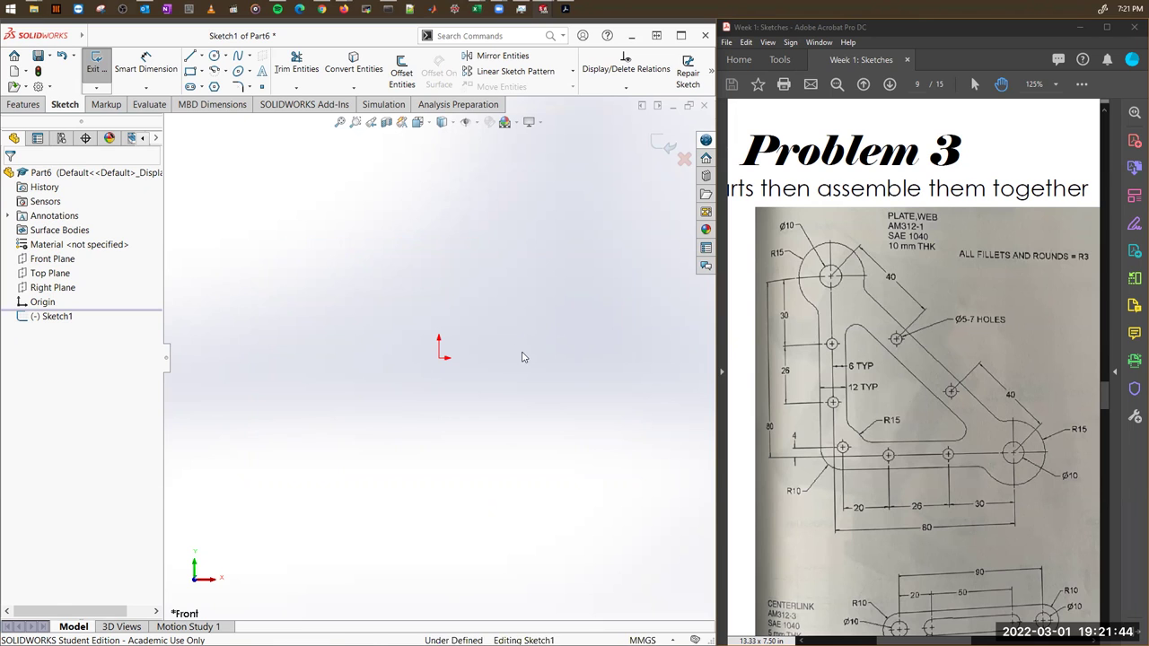
pyautogui.click(201, 56)
pyautogui.click(209, 86)
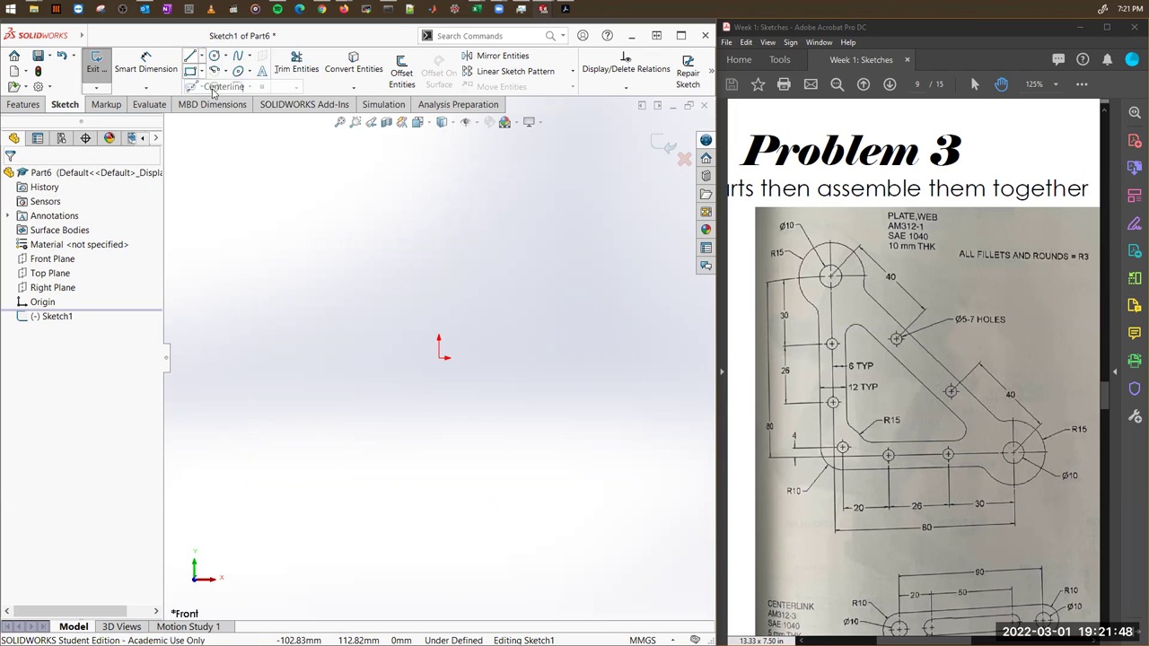
pyautogui.moveTo(439, 358); pyautogui.dragTo(671, 358)
pyautogui.click(672, 358)
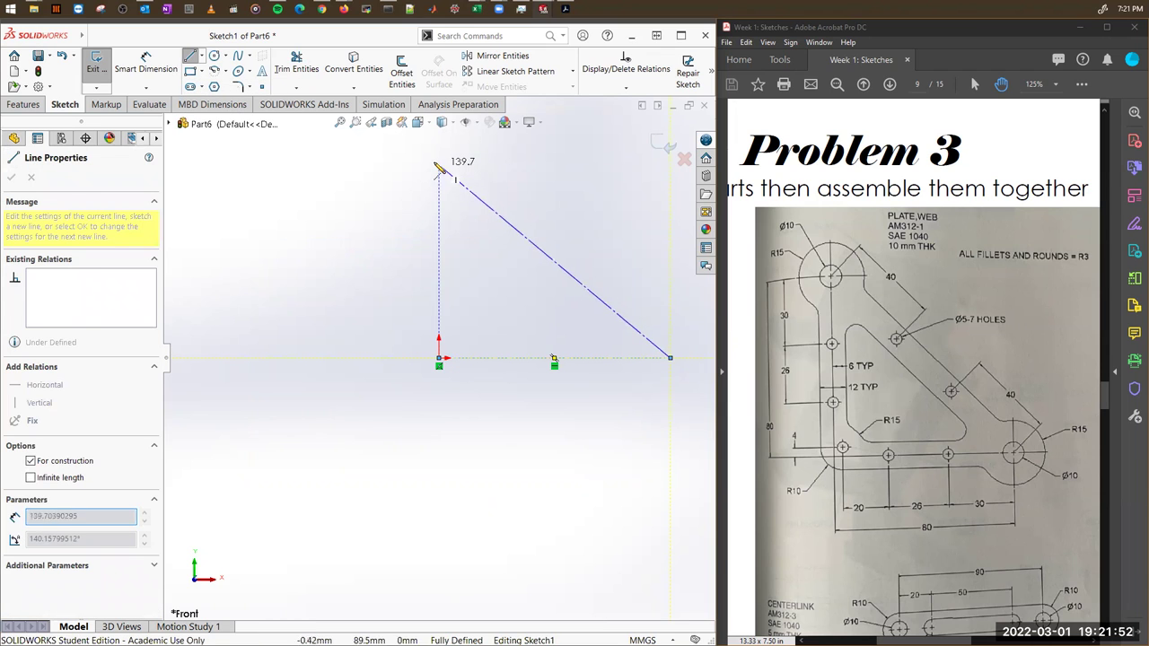
pyautogui.click(438, 162)
pyautogui.click(439, 358)
pyautogui.rightClick(481, 310)
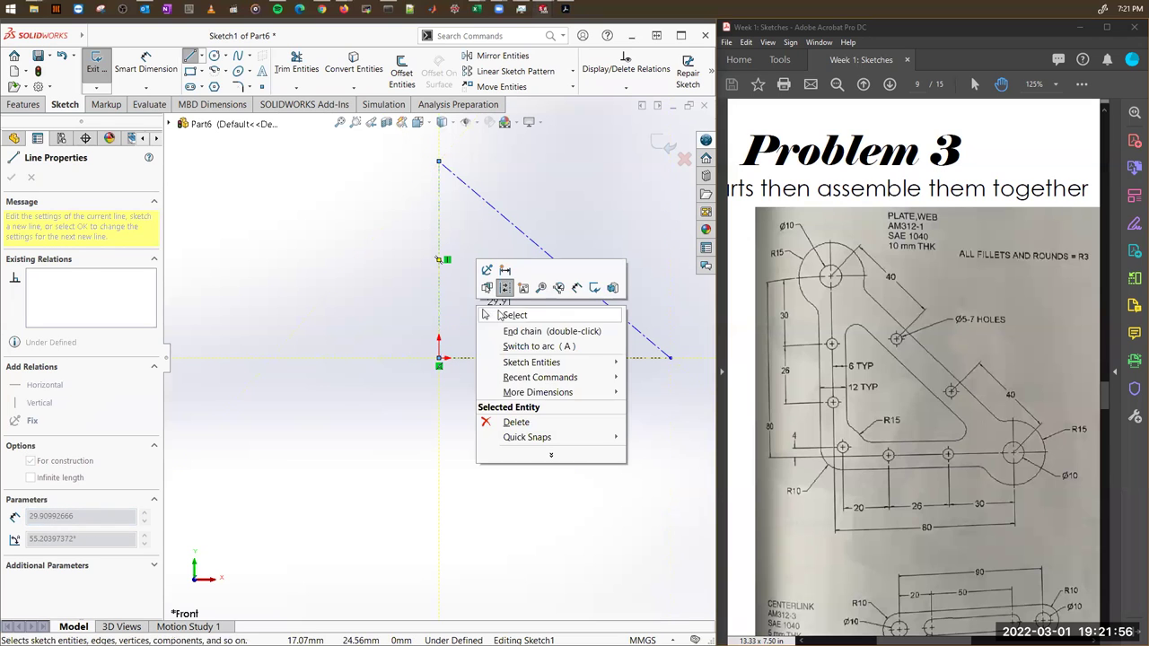
pyautogui.click(505, 313)
pyautogui.scroll(-2, 518, 321)
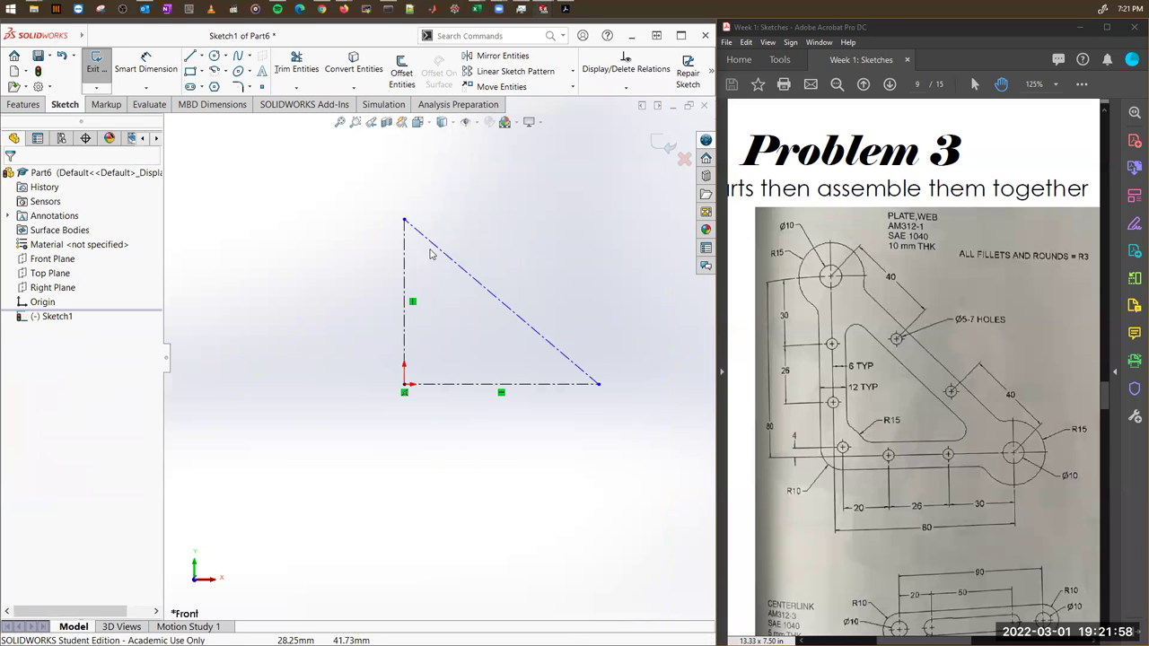
pyautogui.scroll(-2, 487, 337)
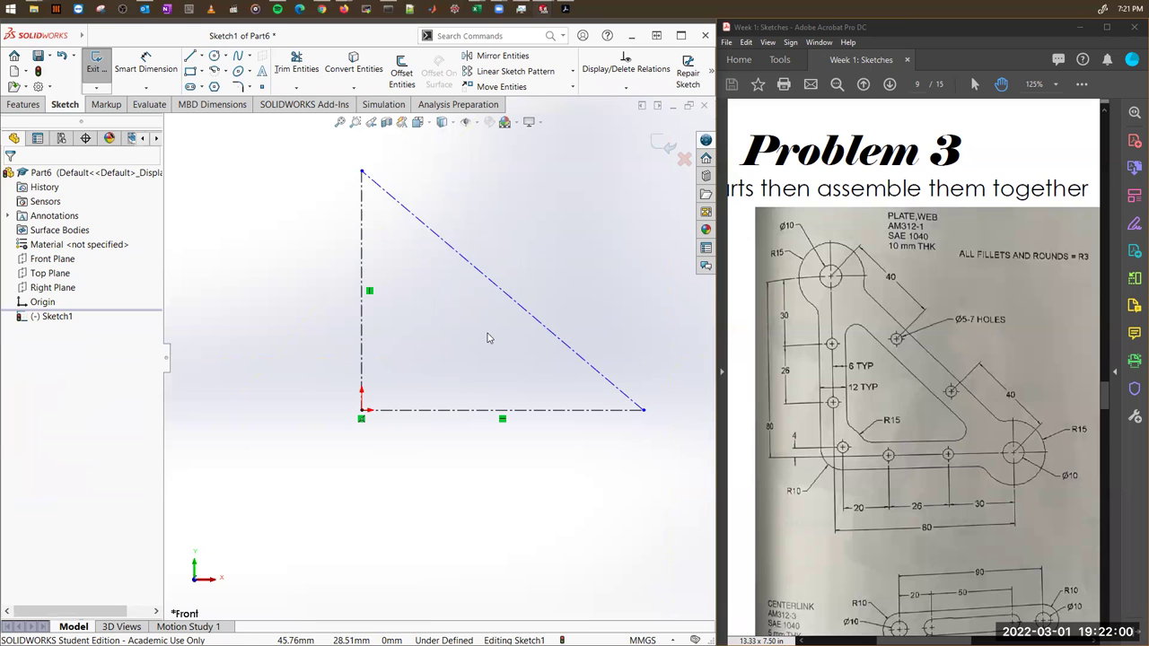
pyautogui.keyDown('ctrl'); pyautogui.moveTo(487, 338); pyautogui.dragTo(458, 390, button='middle'); pyautogui.keyUp('ctrl')
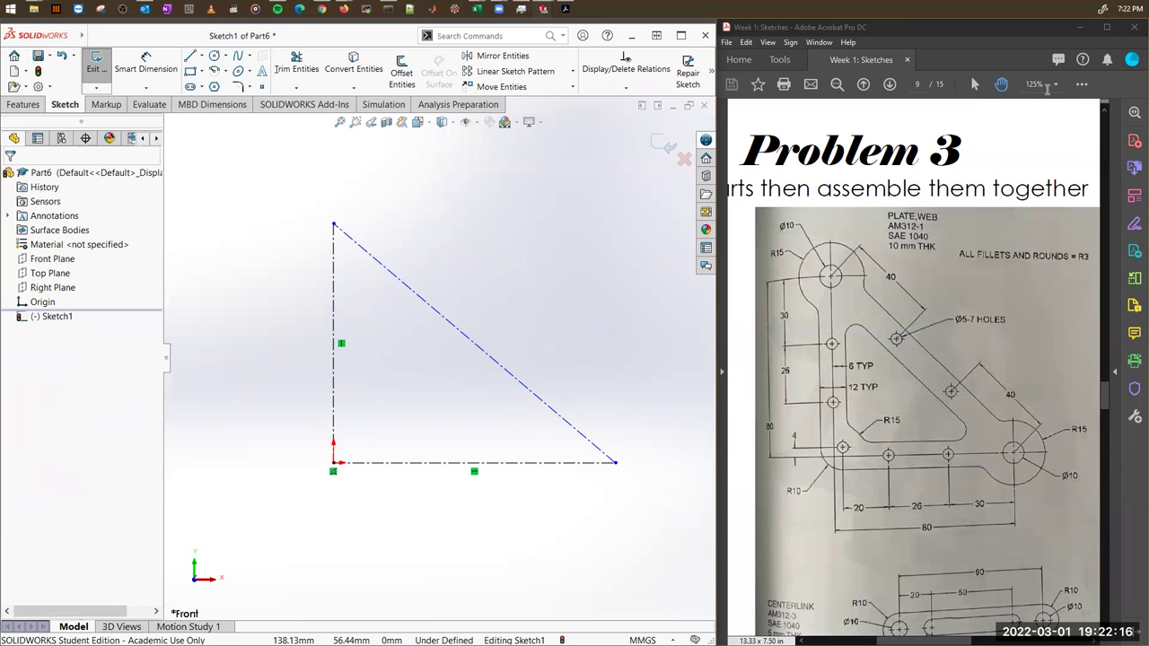
# Highlight the vertical, bottom and diagonal hole centerlines on the plate drawing in yellow.
pyautogui.click(1083, 85)
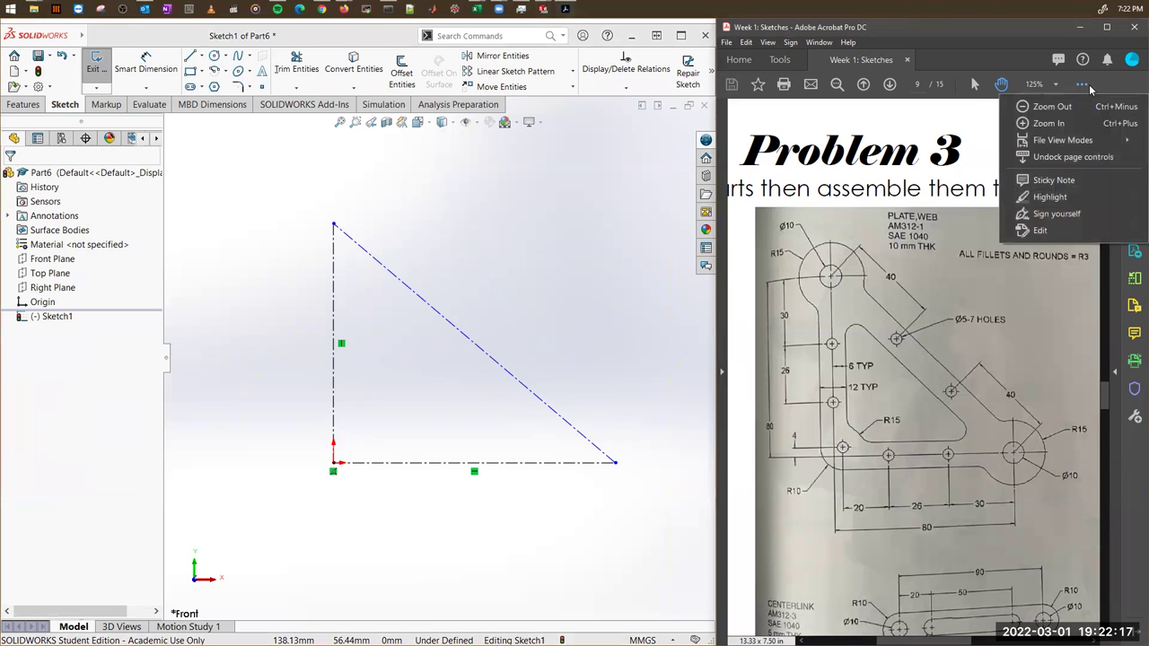
pyautogui.click(1077, 196)
pyautogui.moveTo(831, 269)
pyautogui.mouseDown()
pyautogui.moveTo(831, 441)
pyautogui.moveTo(907, 456)
pyautogui.moveTo(1017, 454)
pyautogui.mouseUp()
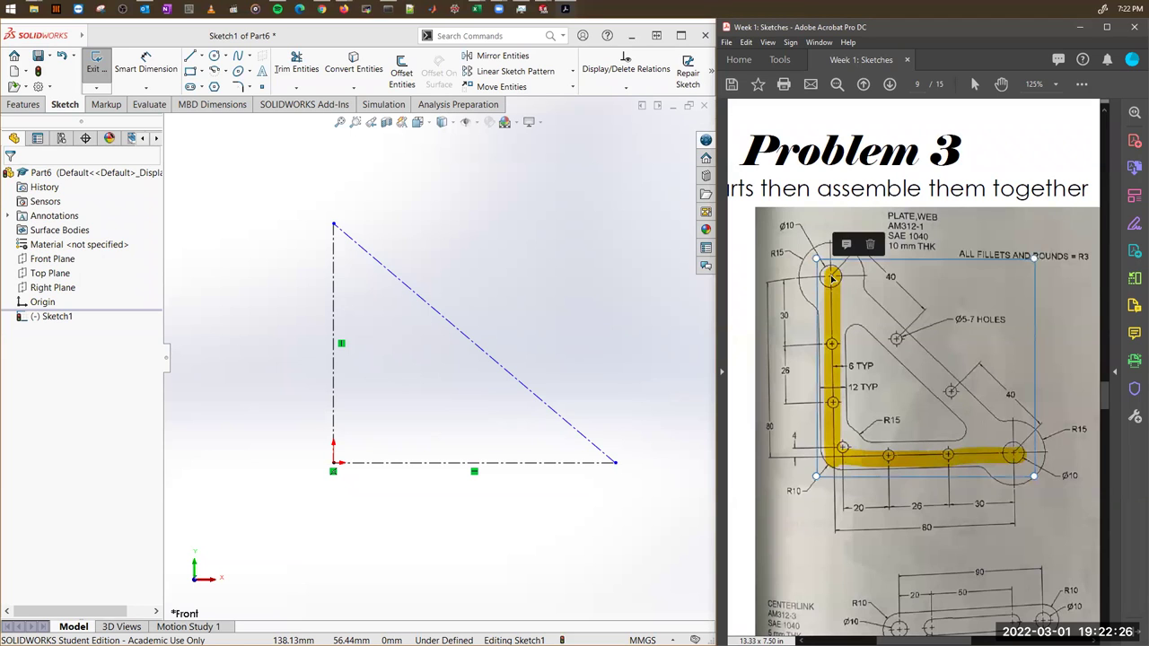
pyautogui.moveTo(844, 285); pyautogui.dragTo(906, 354)
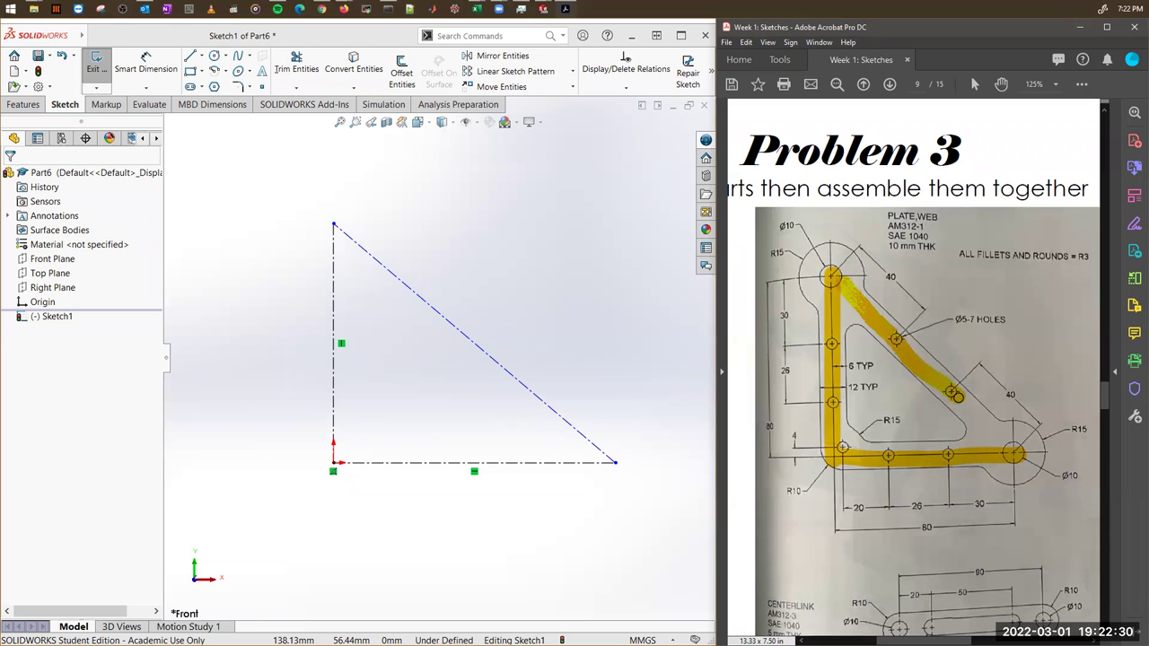
pyautogui.moveTo(958, 396); pyautogui.dragTo(994, 437)
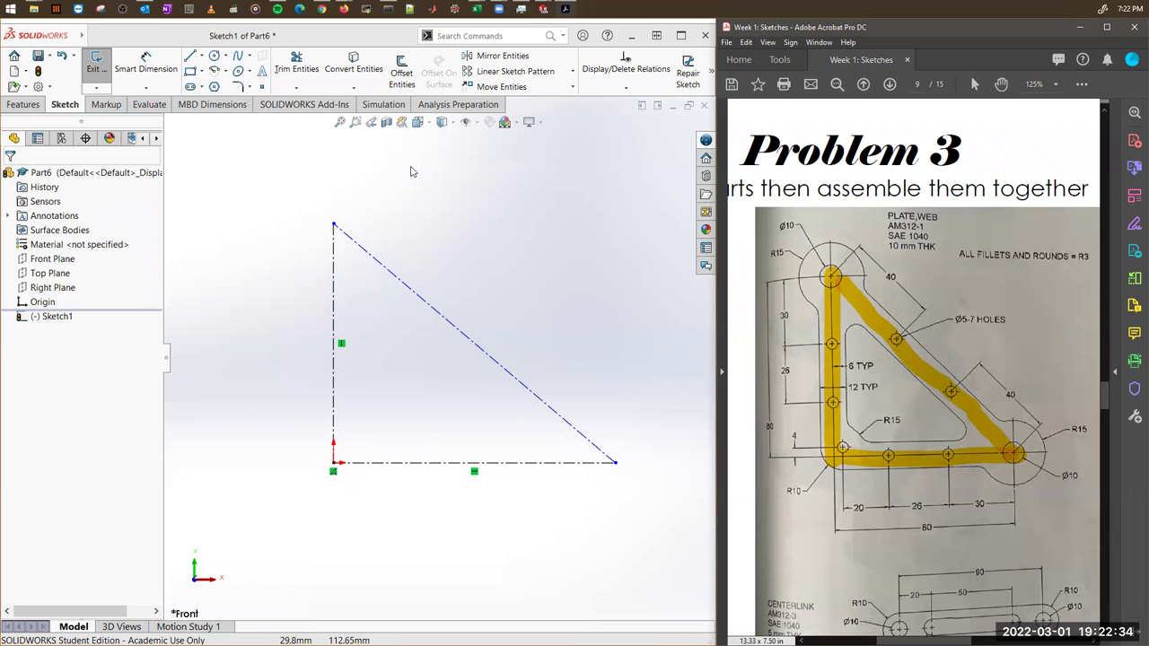
# Dimension the triangle's bottom leg to 80.
pyautogui.click(146, 63)
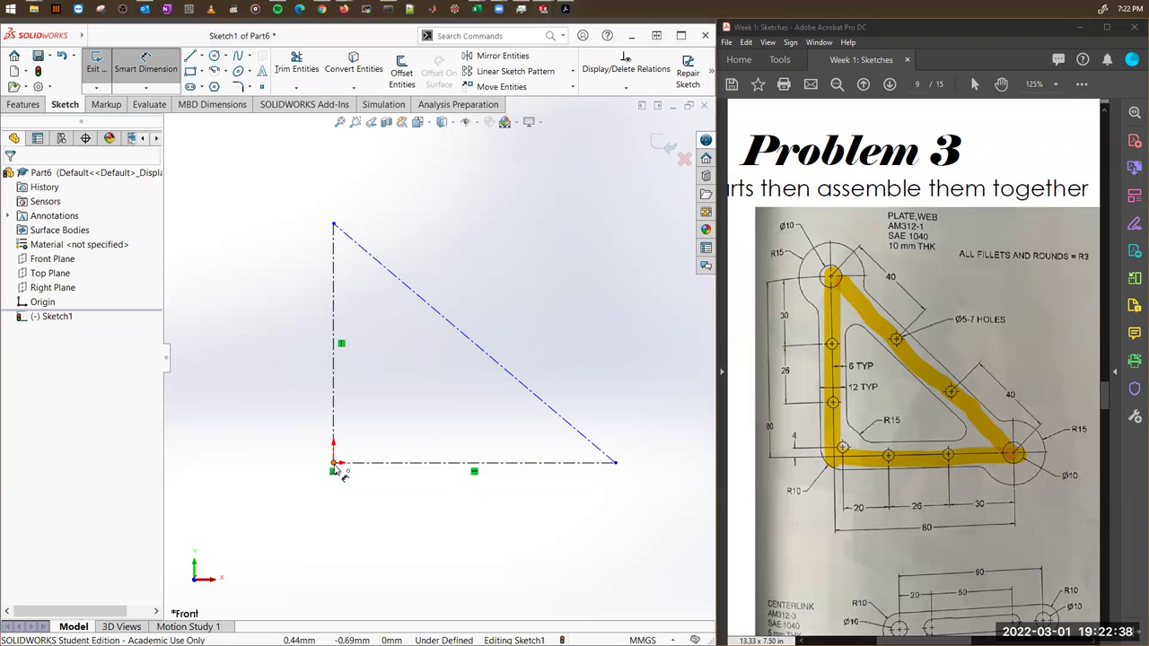
pyautogui.click(615, 463)
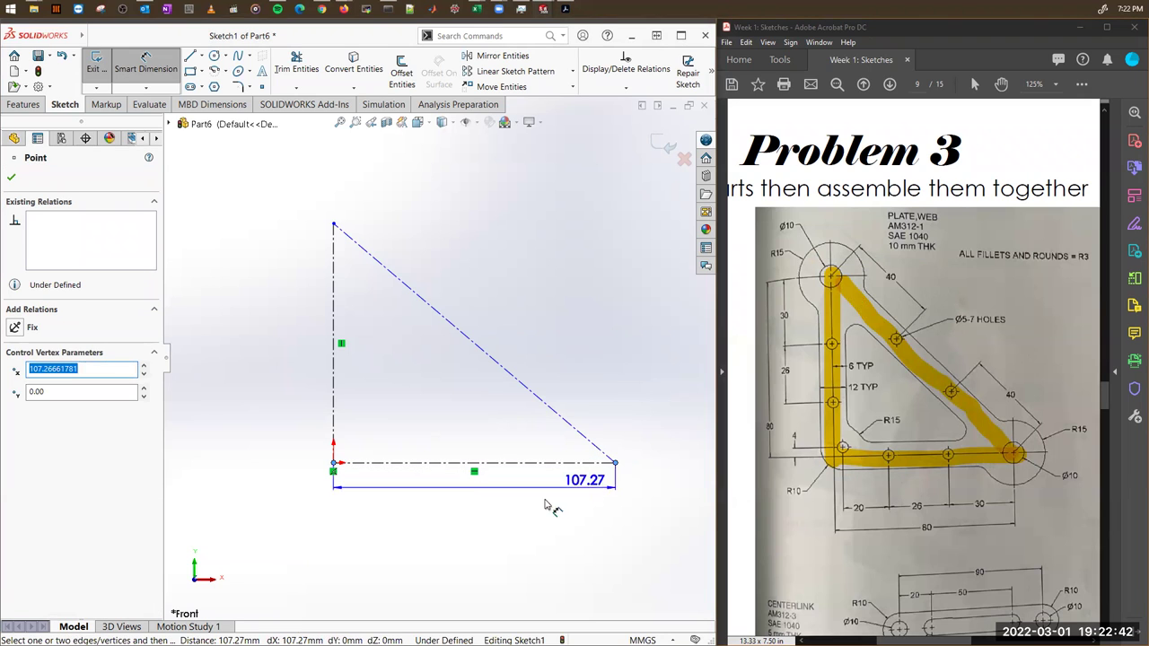
pyautogui.click(500, 555)
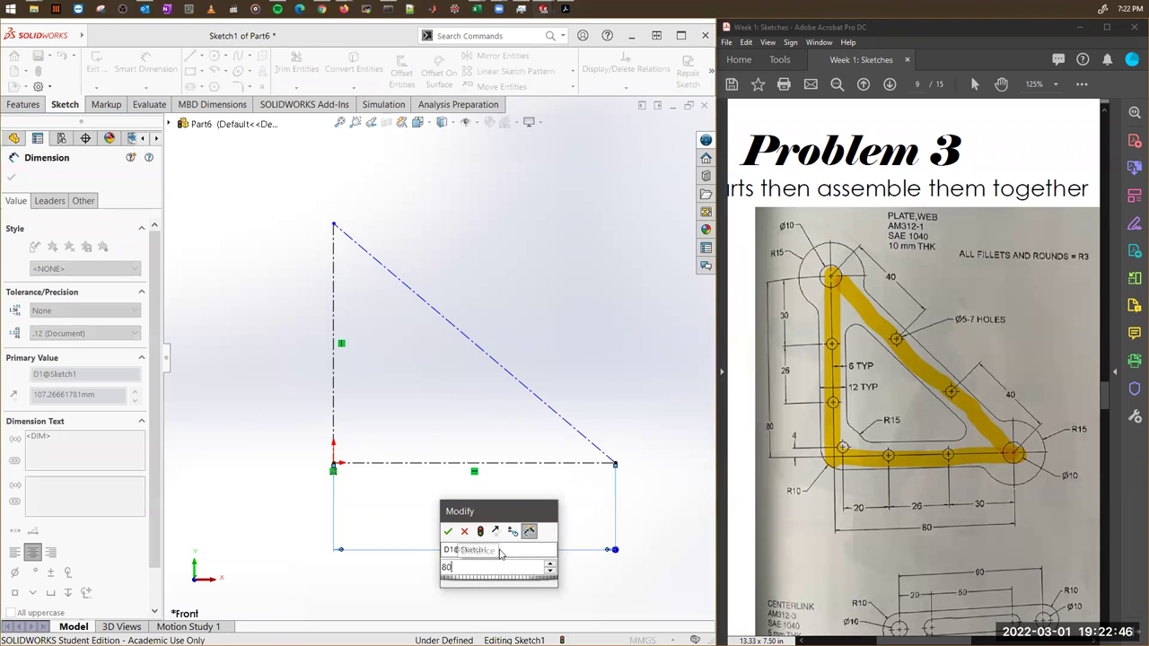
pyautogui.write('80')
pyautogui.press('Return')
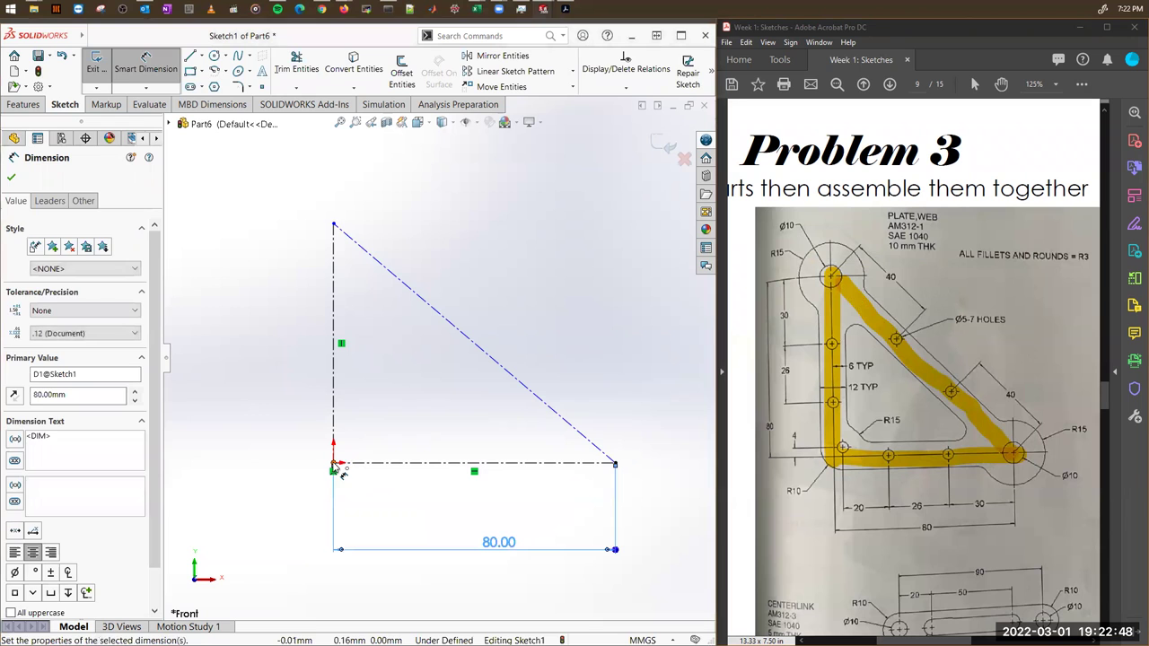
# Dimension the vertical leg to 80, fully defining Sketch1.
pyautogui.click(332, 225)
pyautogui.click(333, 261)
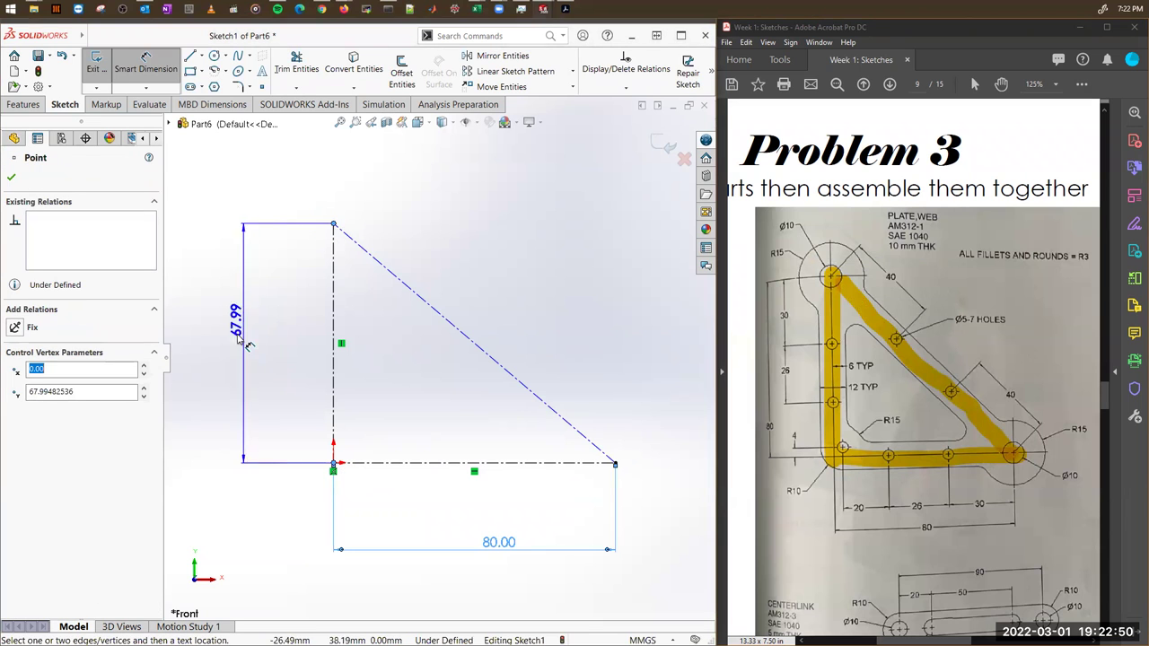
pyautogui.click(239, 341)
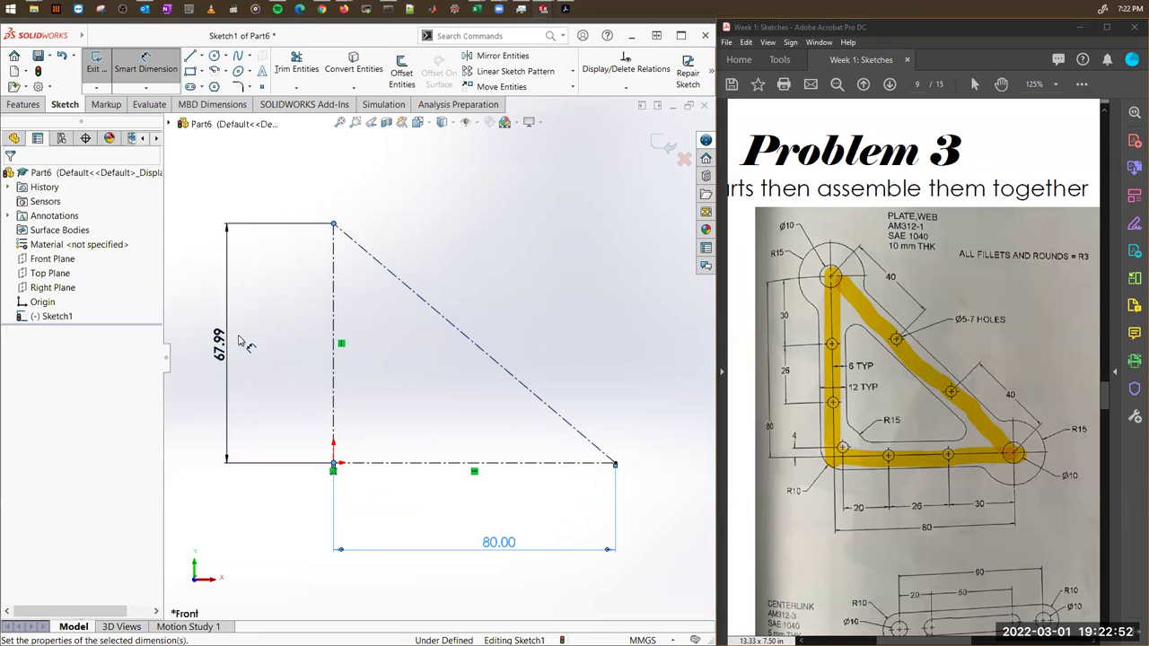
pyautogui.press('Return')
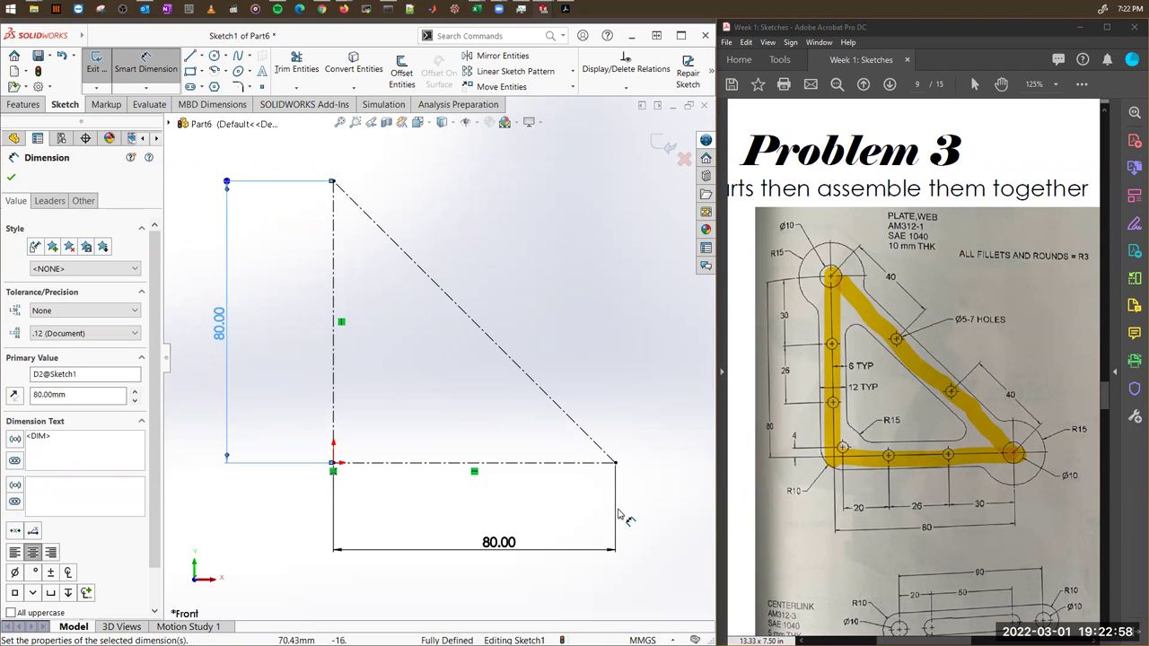
pyautogui.press('Escape')
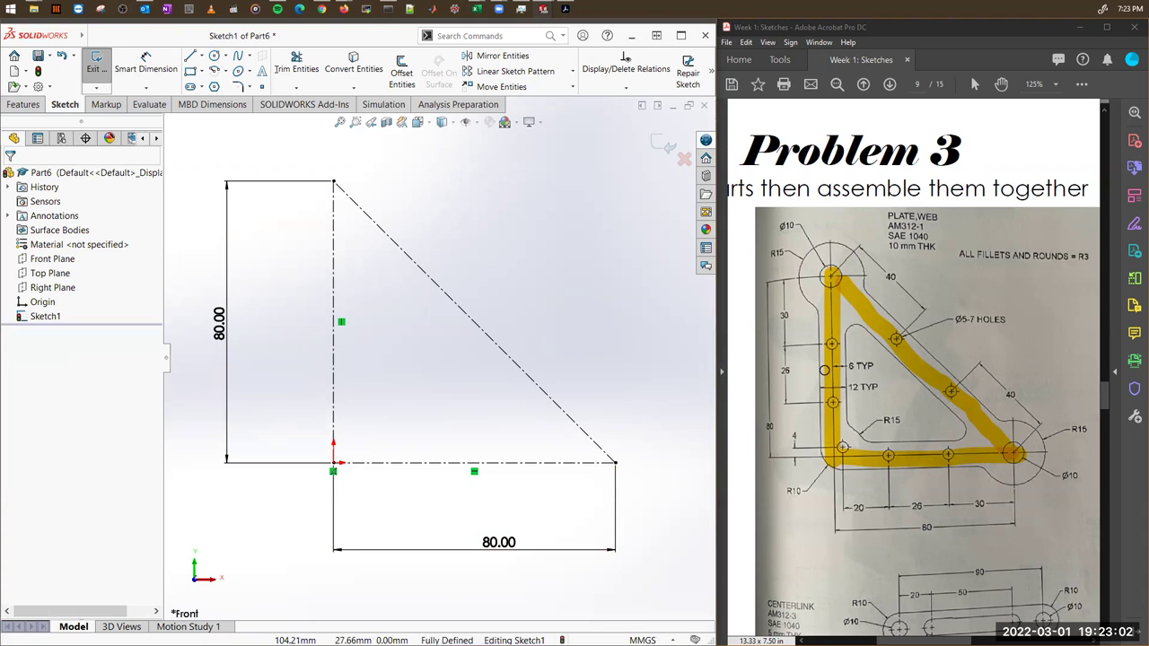
pyautogui.moveTo(806, 368); pyautogui.dragTo(870, 372)
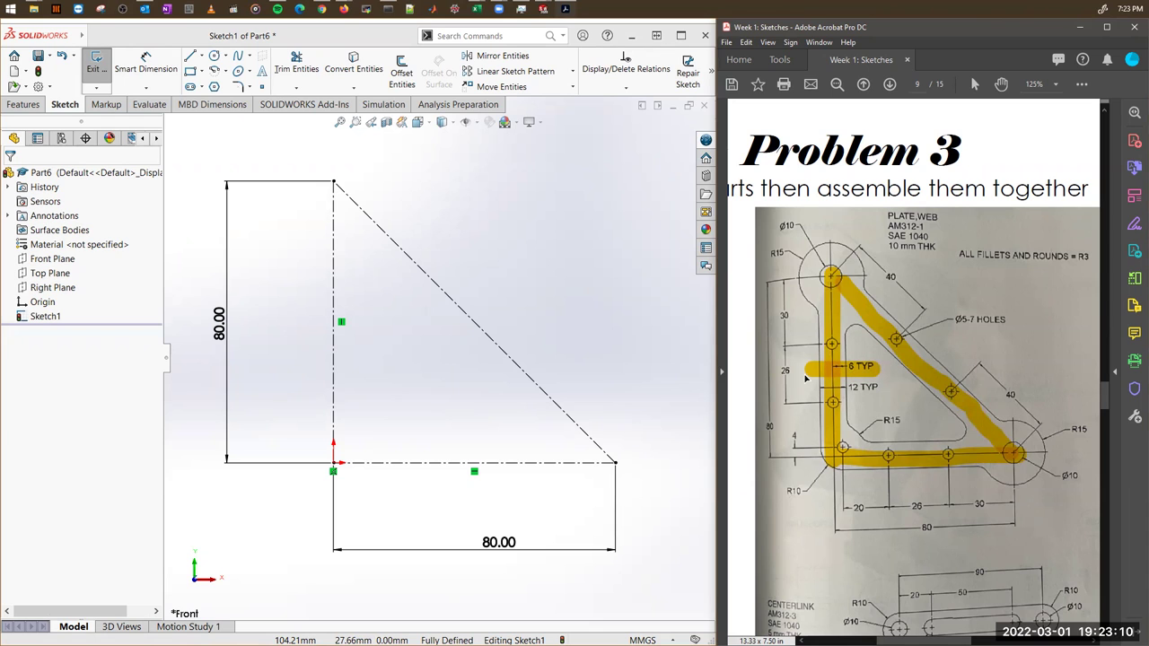
# Offset the triangle chain 6 mm bi-directionally to create the inner and outer web outlines.
pyautogui.click(403, 79)
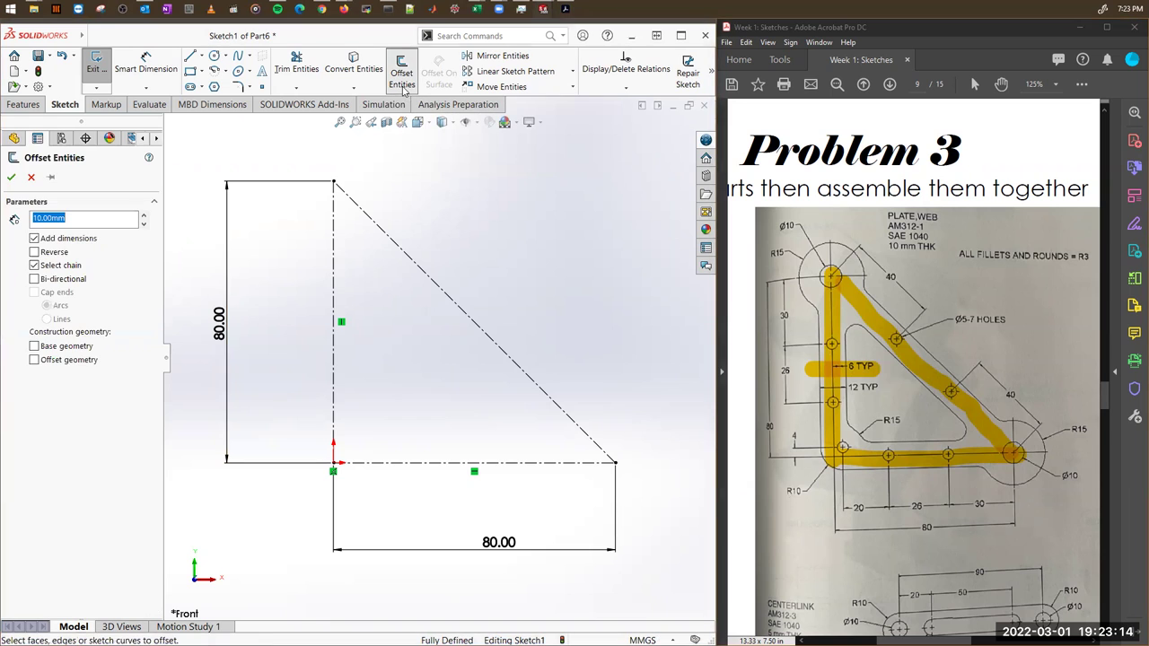
pyautogui.click(333, 251)
pyautogui.click(392, 241)
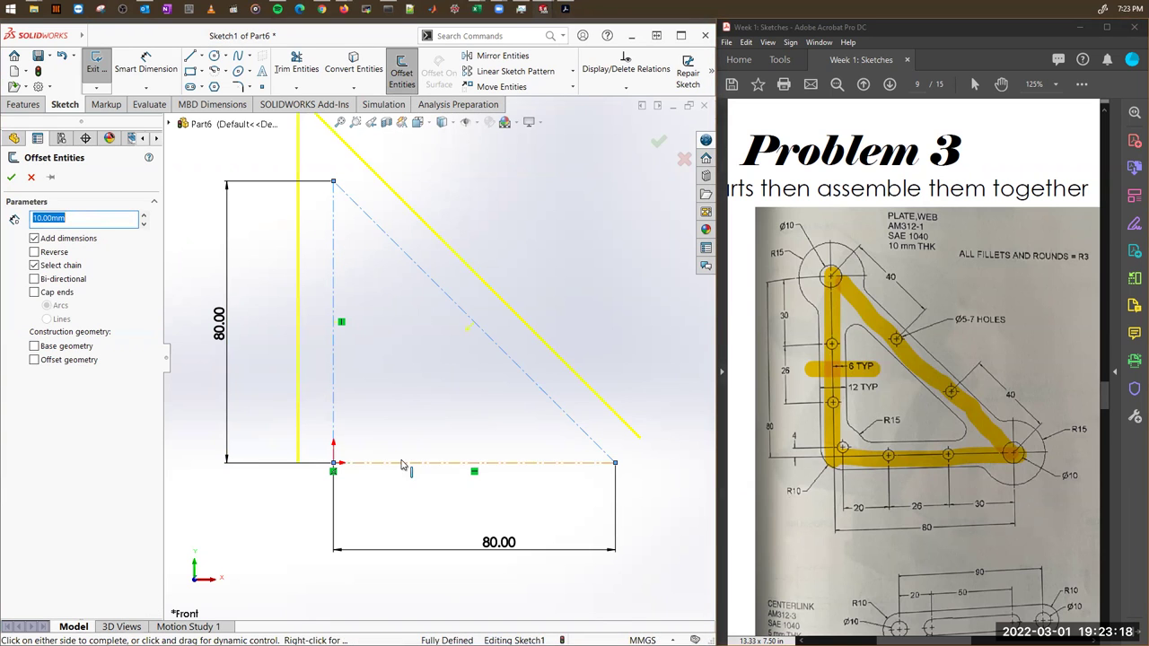
pyautogui.click(92, 218)
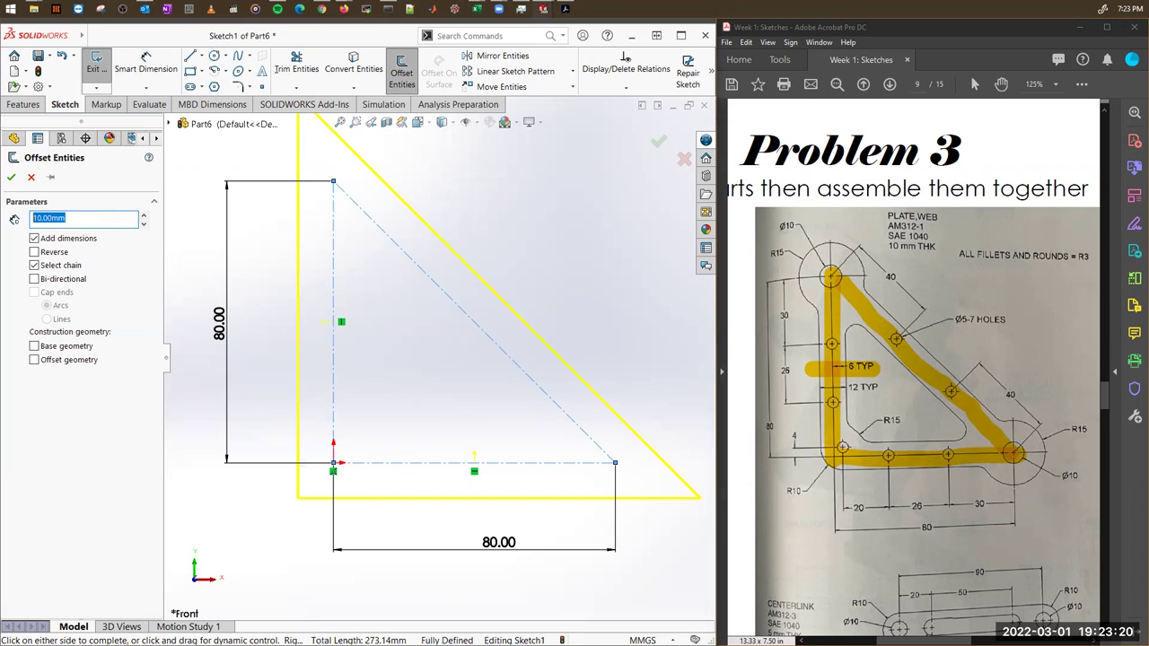
pyautogui.write('6')
pyautogui.press('Return')
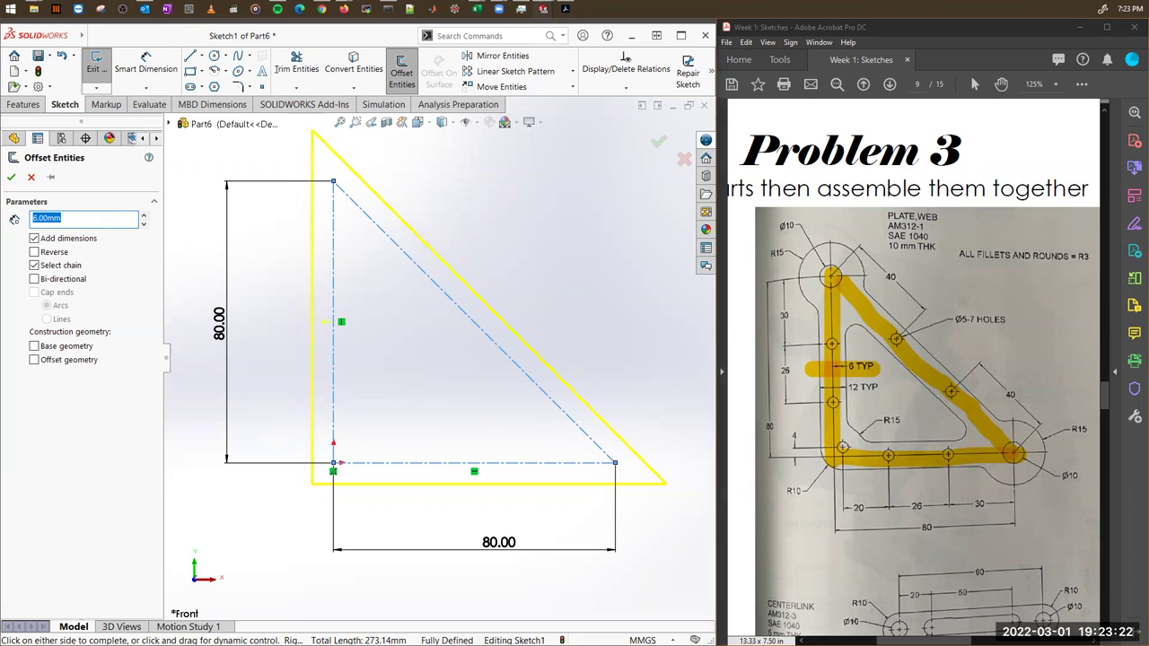
pyautogui.click(34, 279)
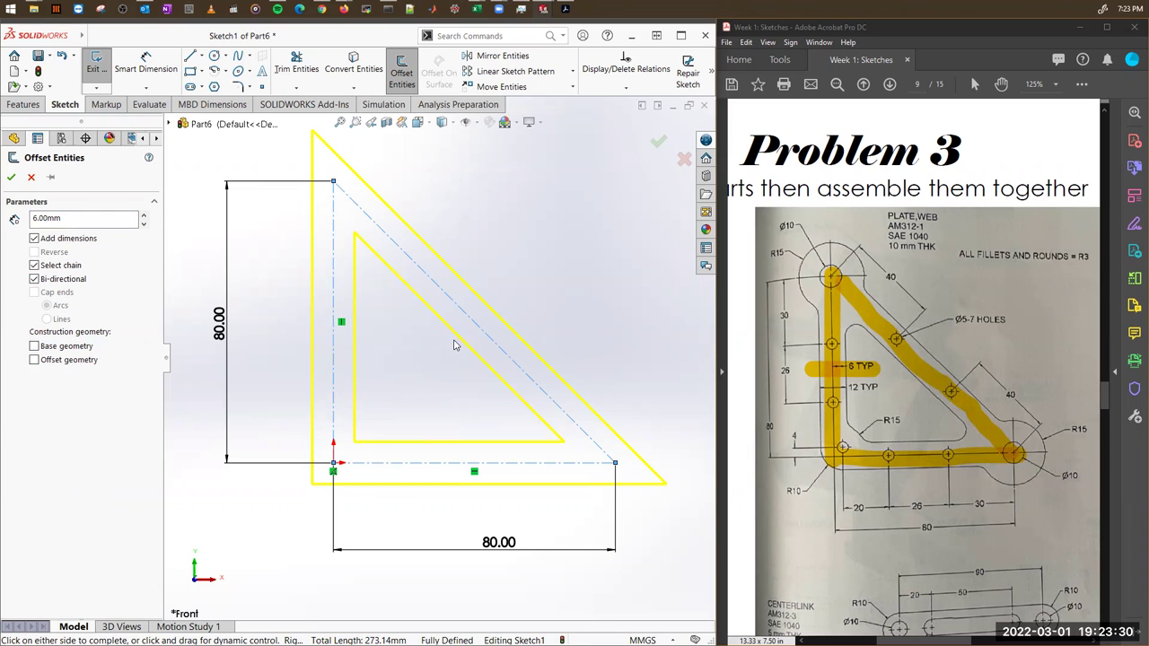
pyautogui.click(12, 178)
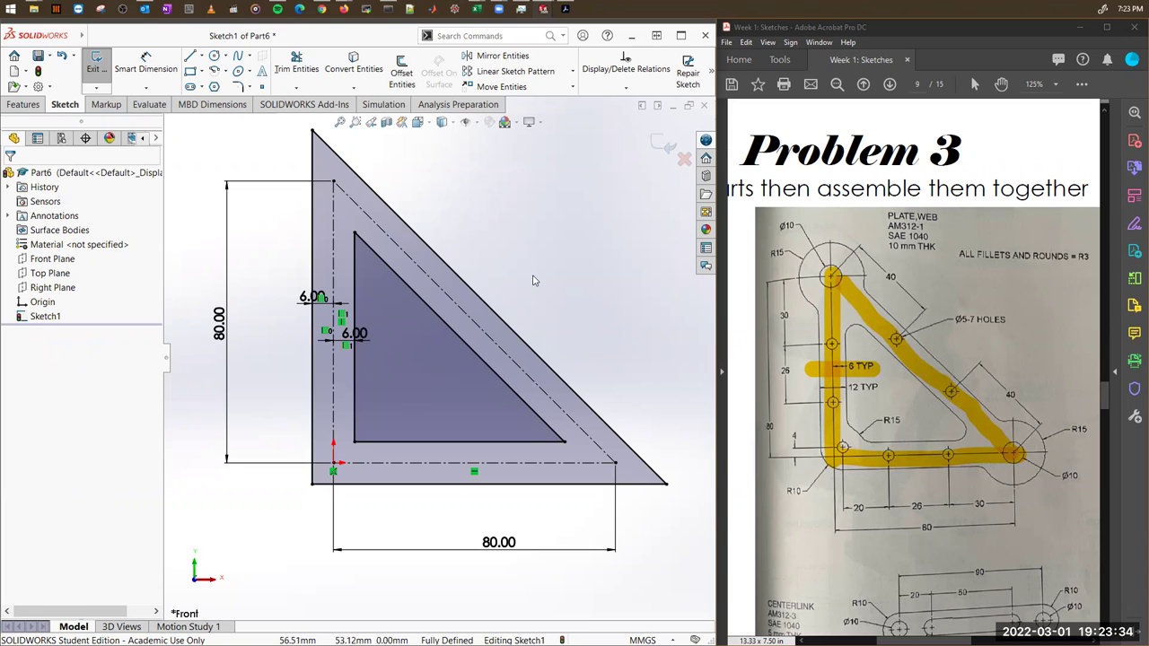
pyautogui.scroll(3, 531, 291)
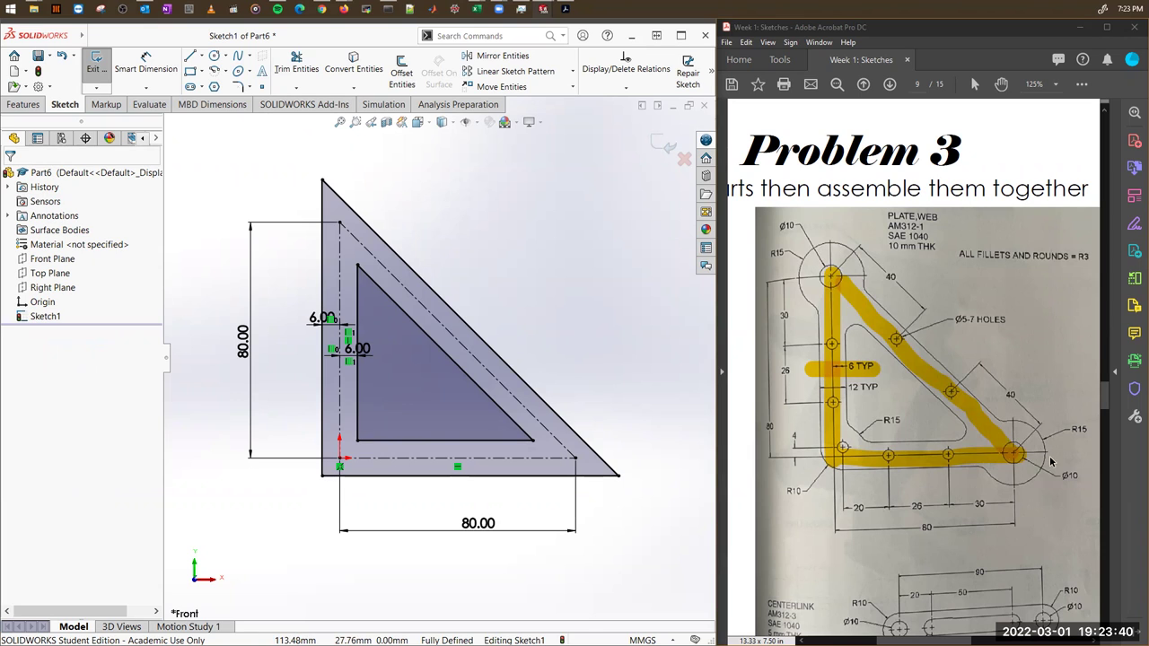
# Sketch circles centred on the triangle's top corner and bottom-right corner.
pyautogui.click(214, 56)
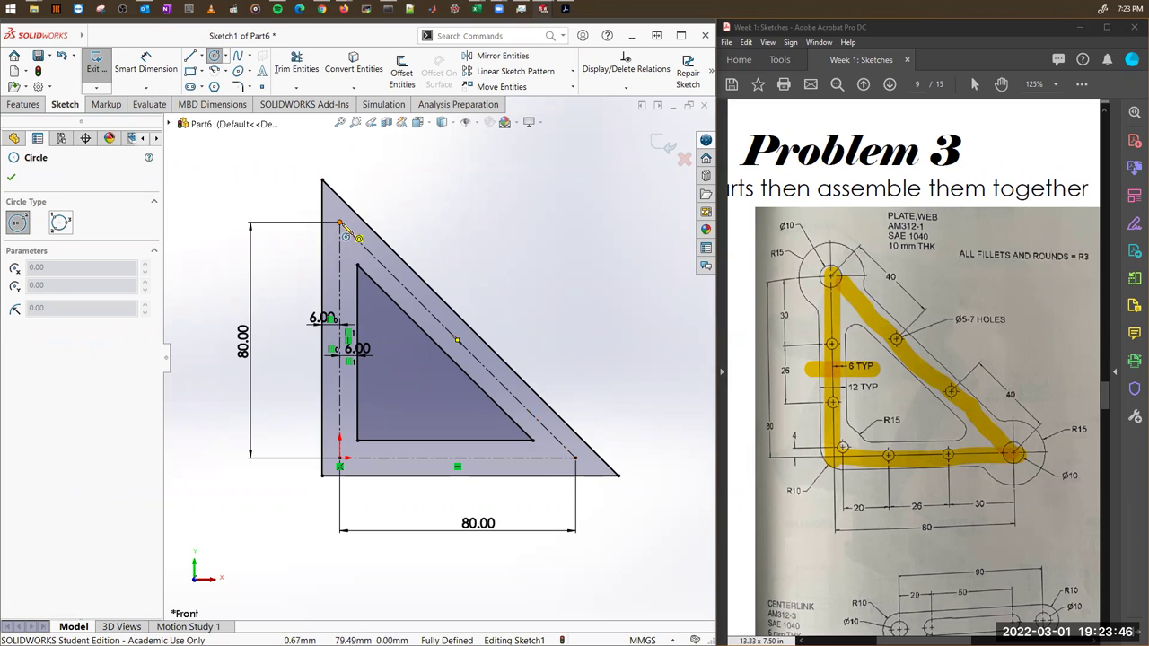
pyautogui.click(340, 223)
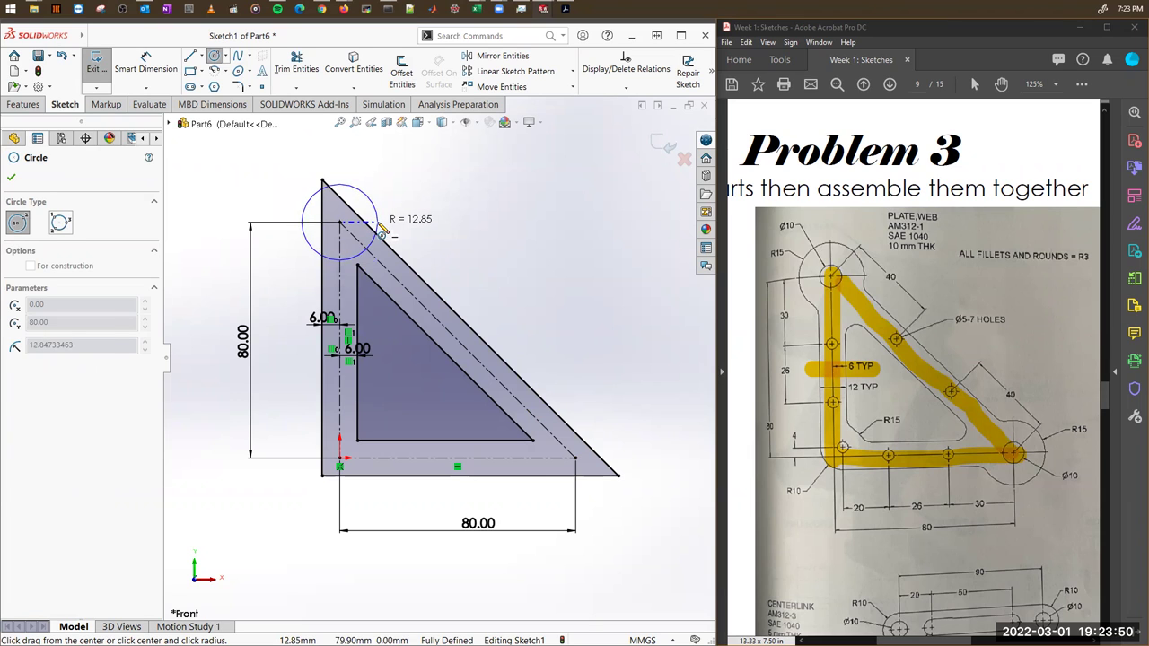
pyautogui.click(379, 224)
pyautogui.click(576, 458)
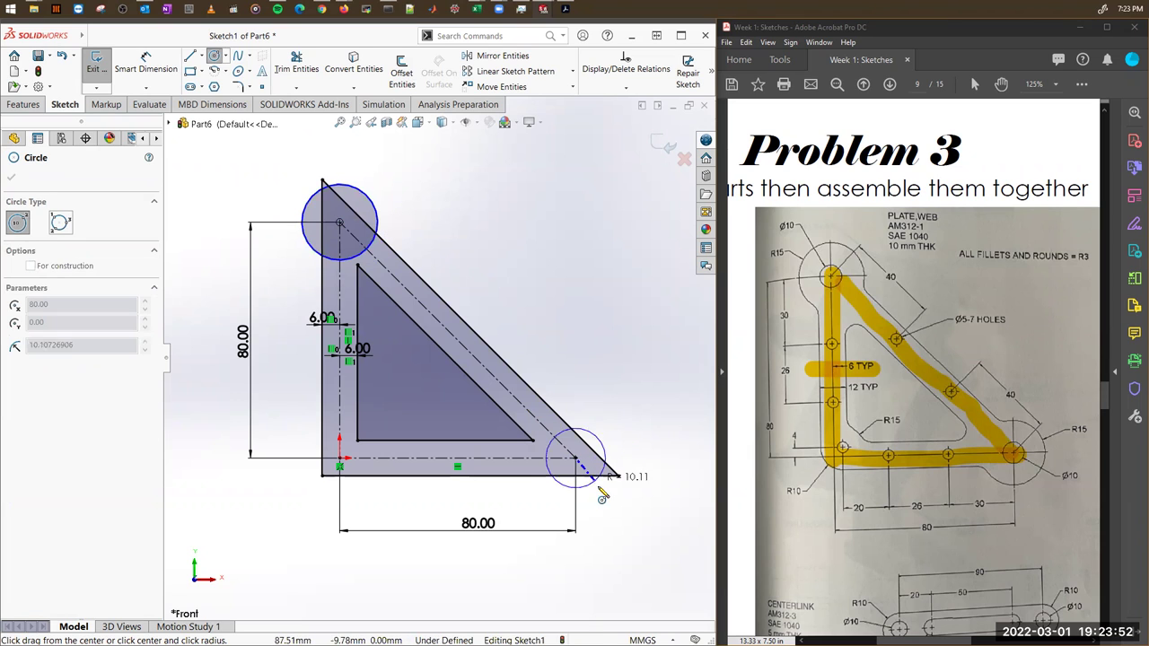
pyautogui.click(600, 492)
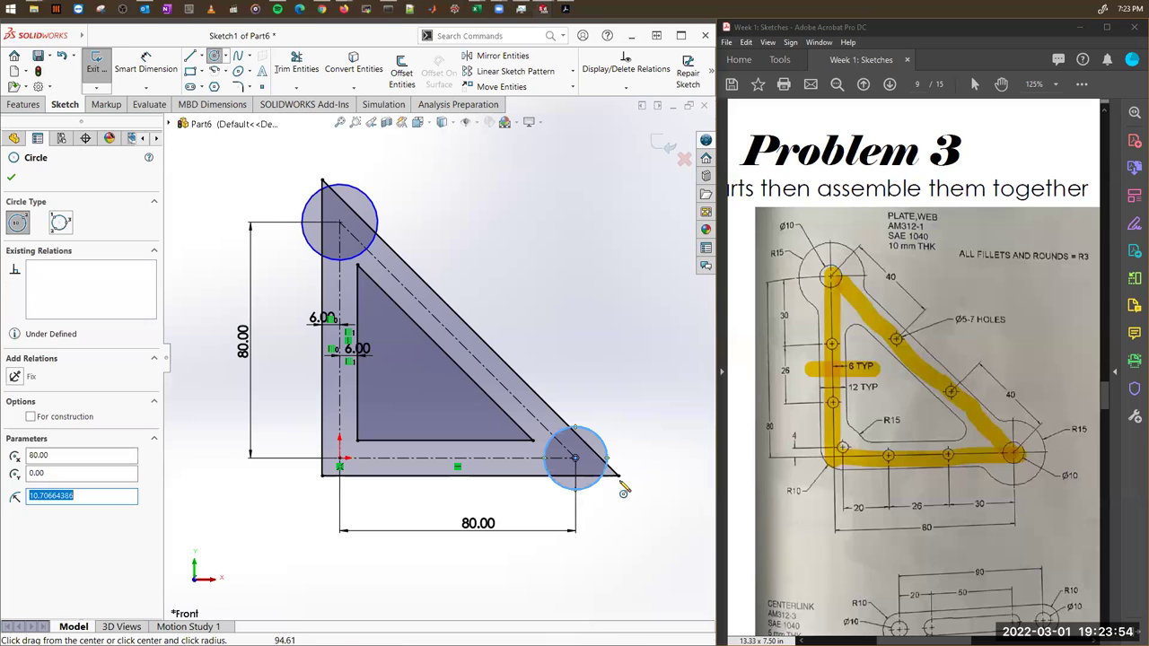
pyautogui.press('Escape')
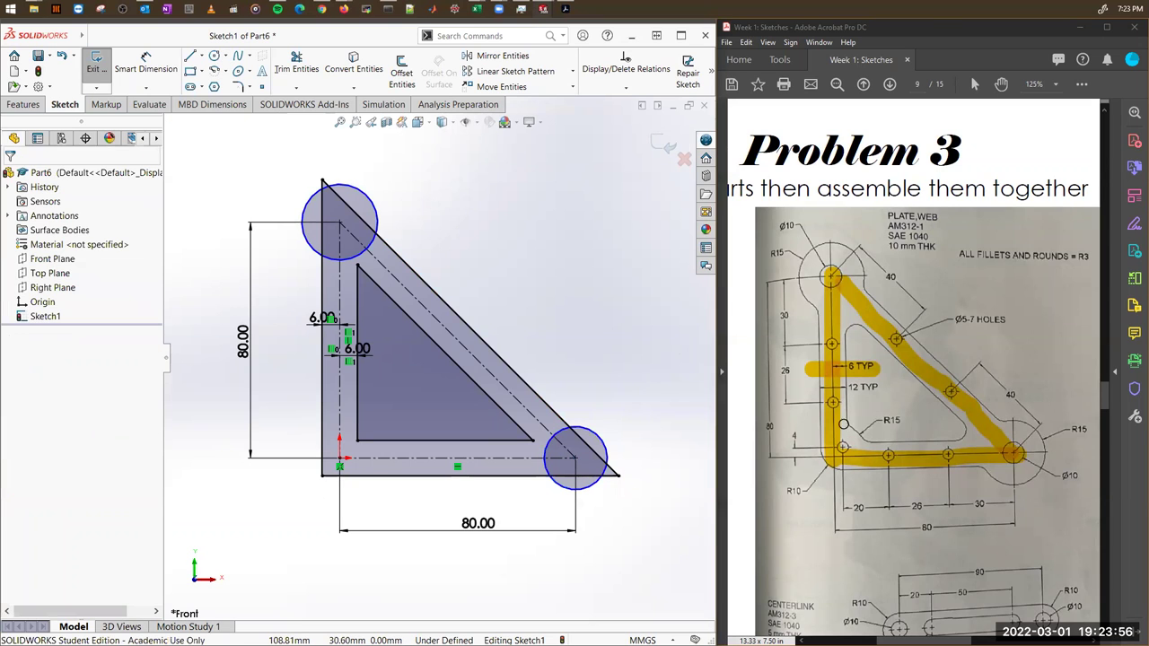
pyautogui.moveTo(869, 420); pyautogui.dragTo(903, 420)
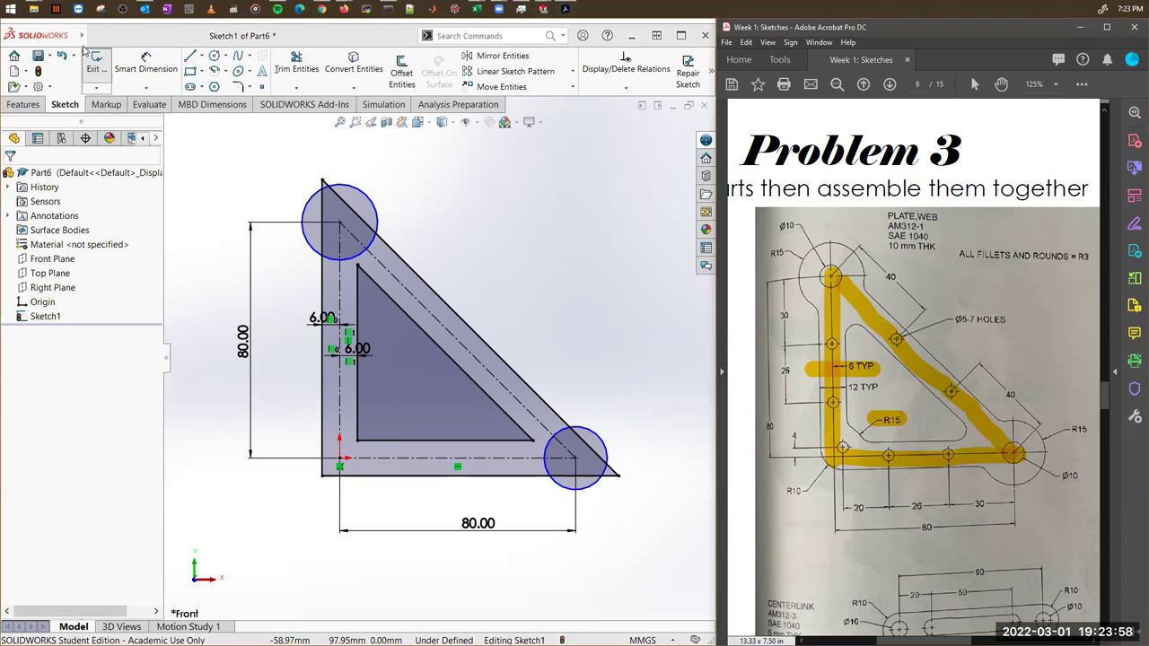
# Draw a centrepoint arc at the inner triangle's lower-left corner and begin dimensioning its radius.
pyautogui.click(216, 76)
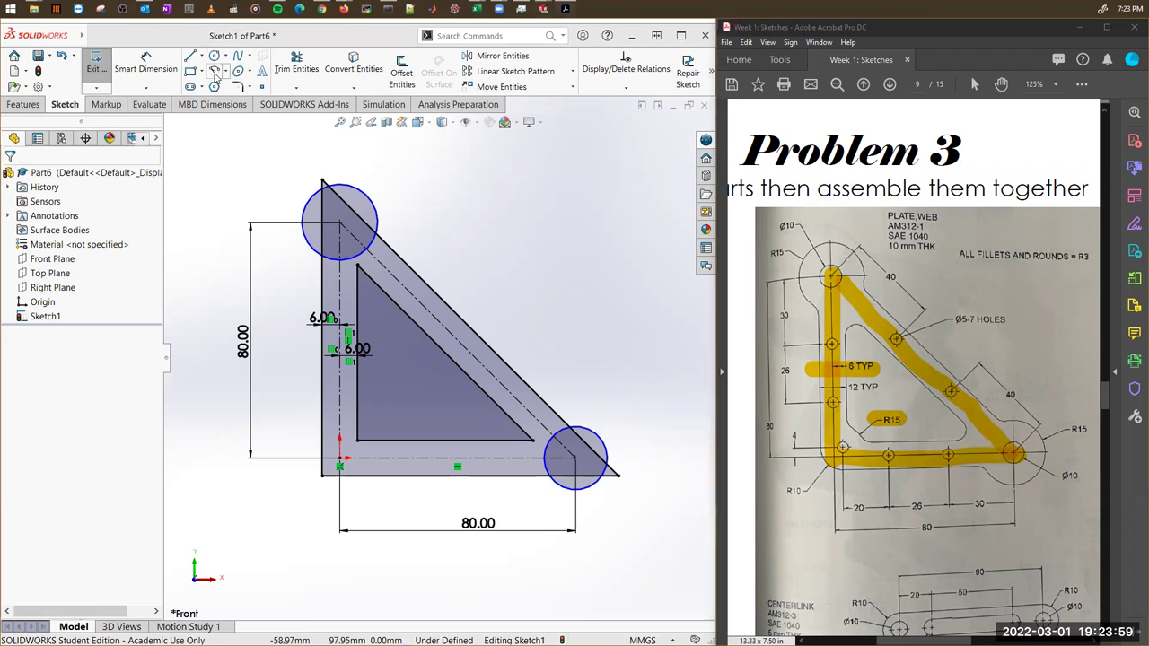
pyautogui.click(340, 458)
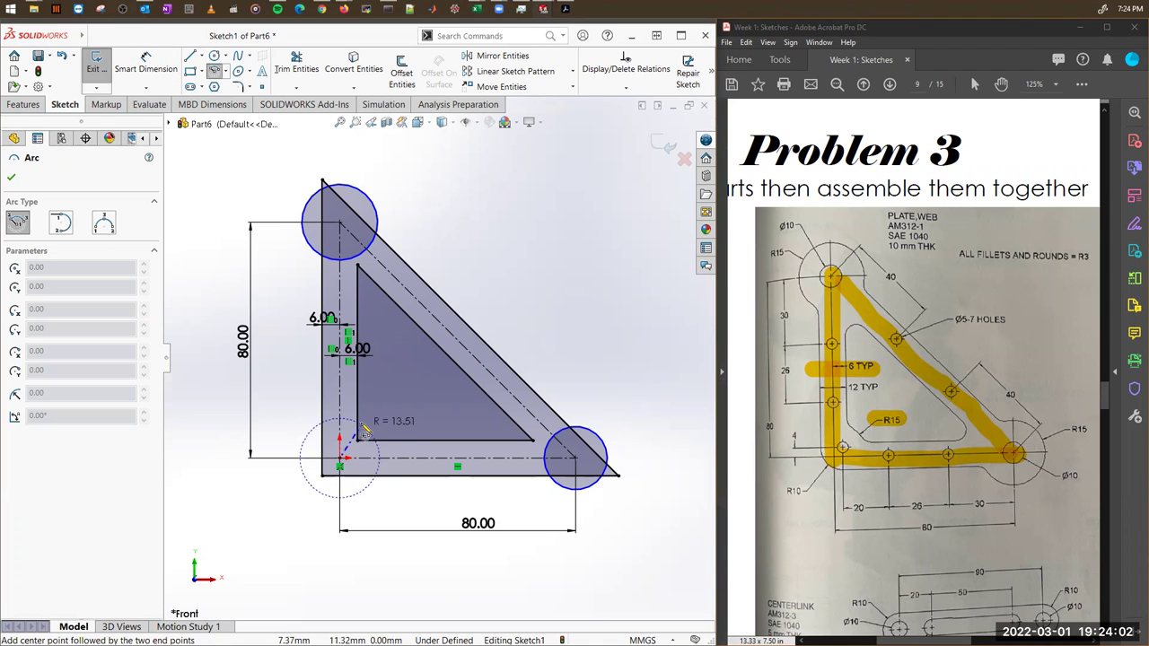
pyautogui.click(358, 429)
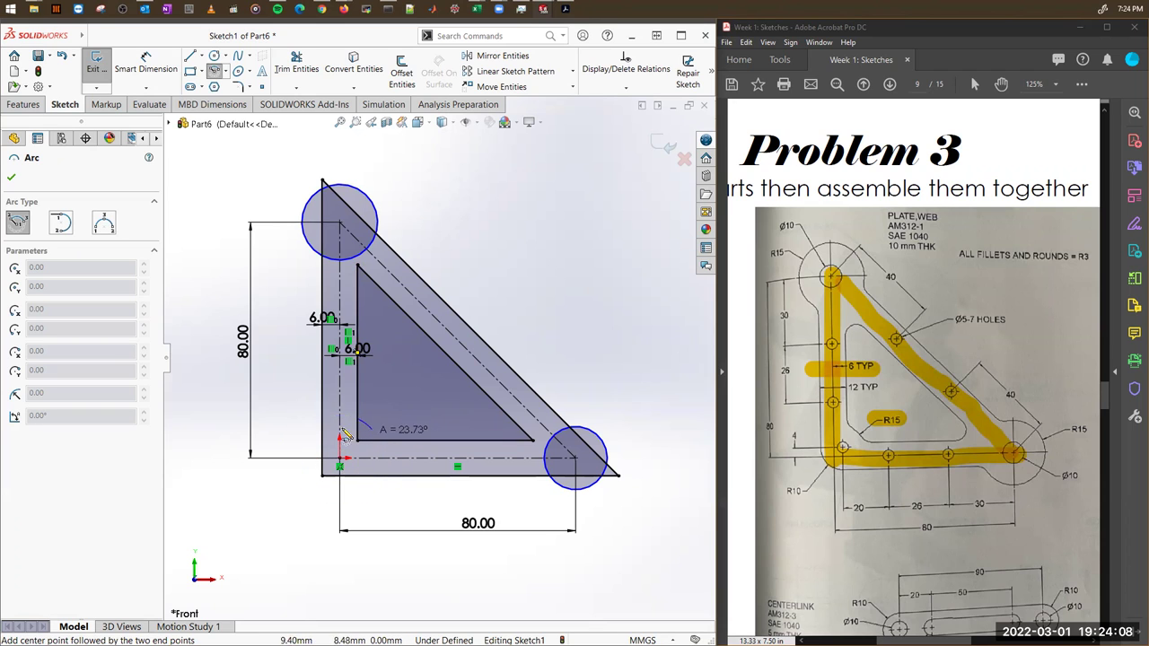
pyautogui.click(380, 445)
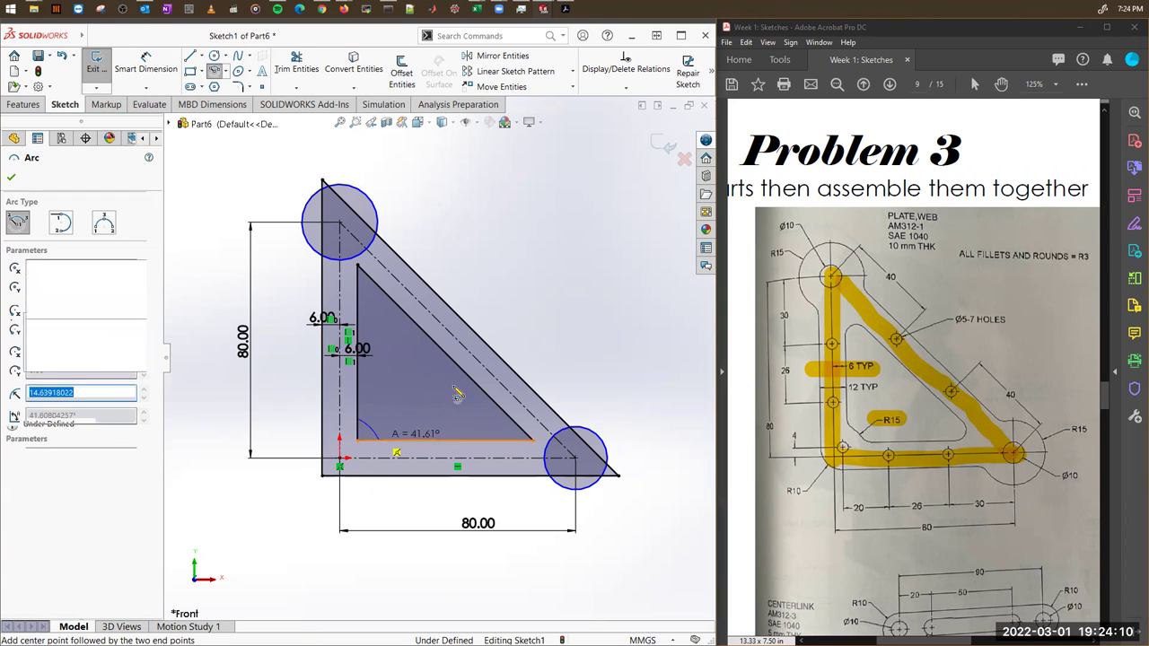
pyautogui.press('Escape')
pyautogui.press('d')
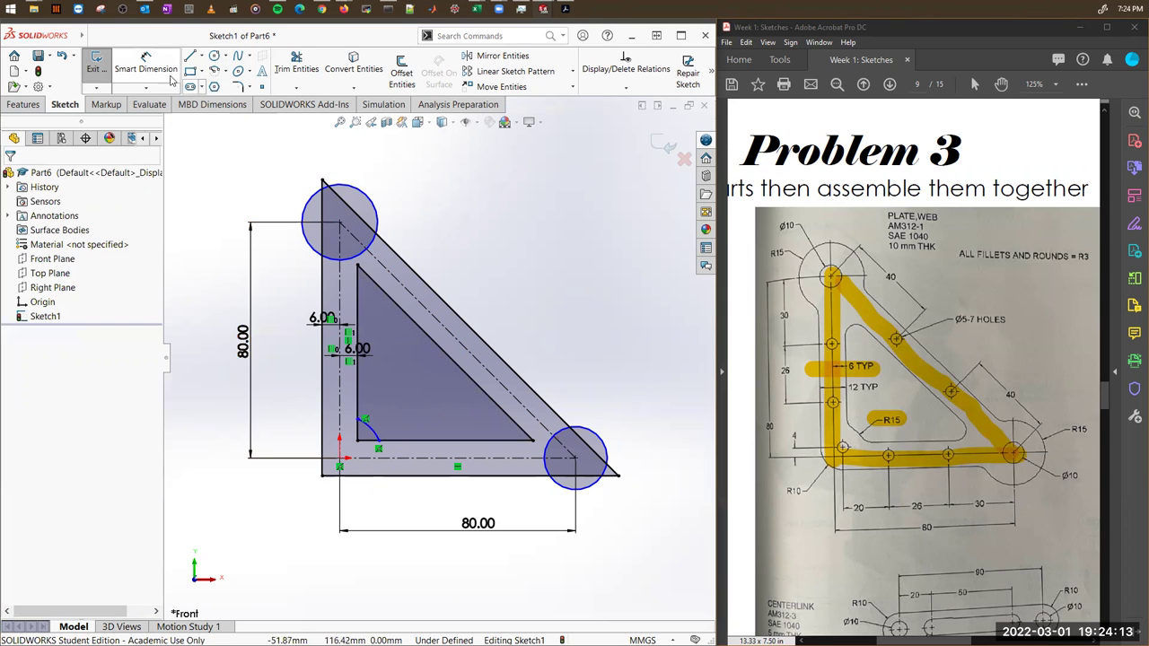
pyautogui.click(371, 427)
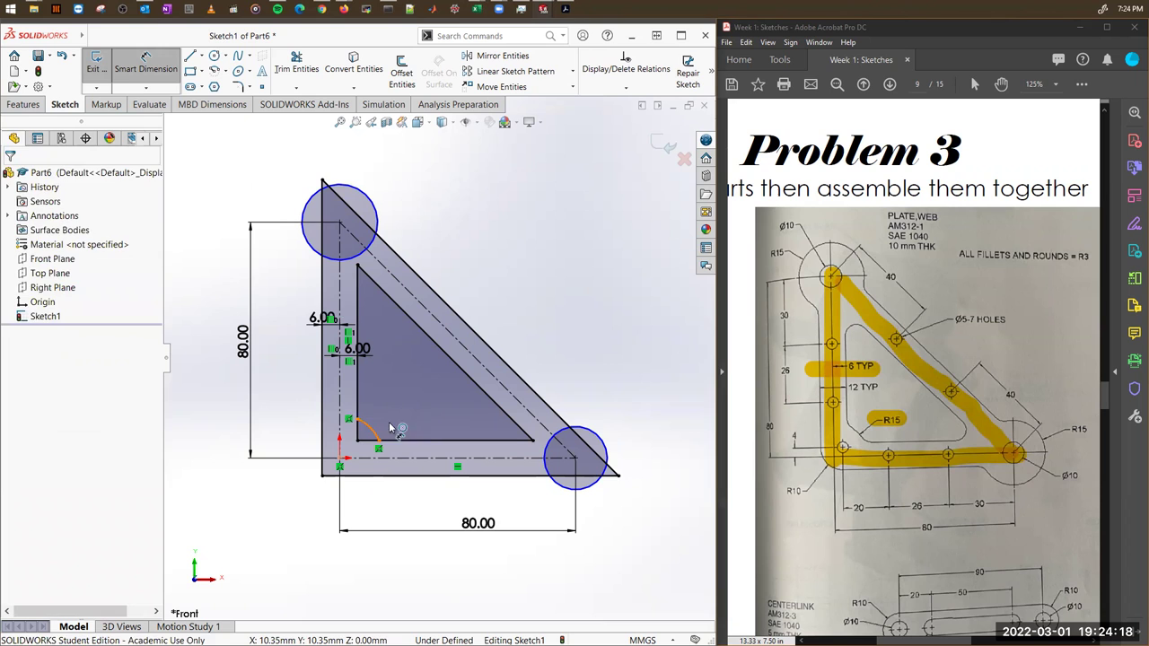
pyautogui.click(393, 434)
# Set the inner corner arc's radius to R15.
pyautogui.click(408, 425)
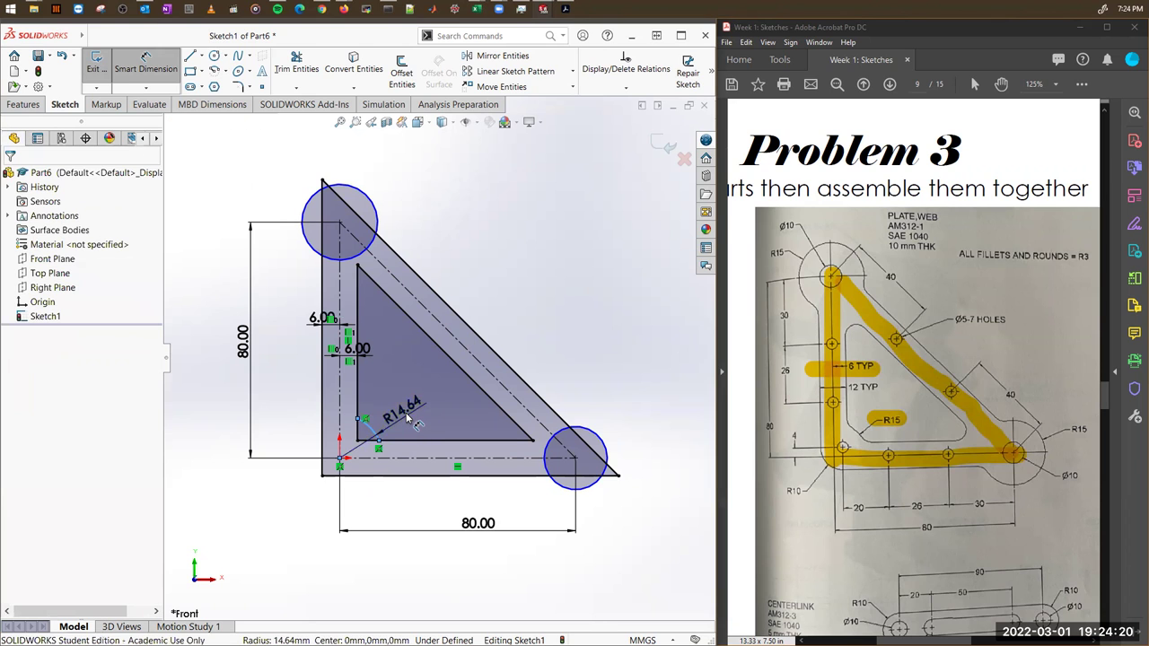
pyautogui.write('15')
pyautogui.press('Return')
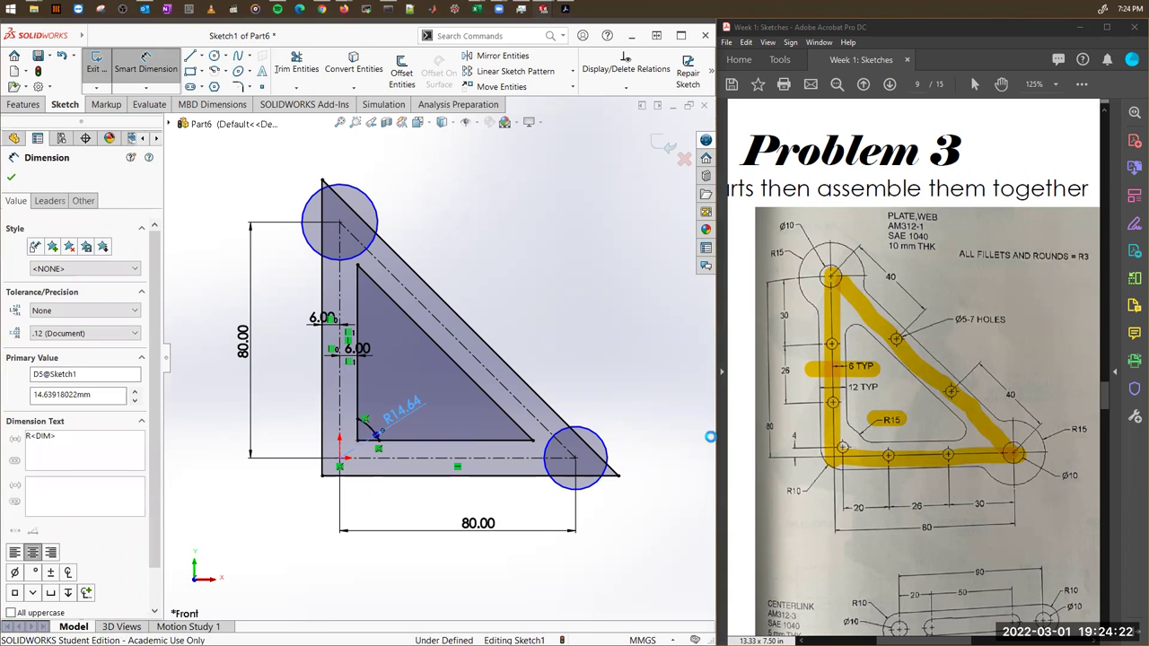
# Dimension the lower-right circle, correcting its diameter from 15 to Ø30.
pyautogui.click(607, 451)
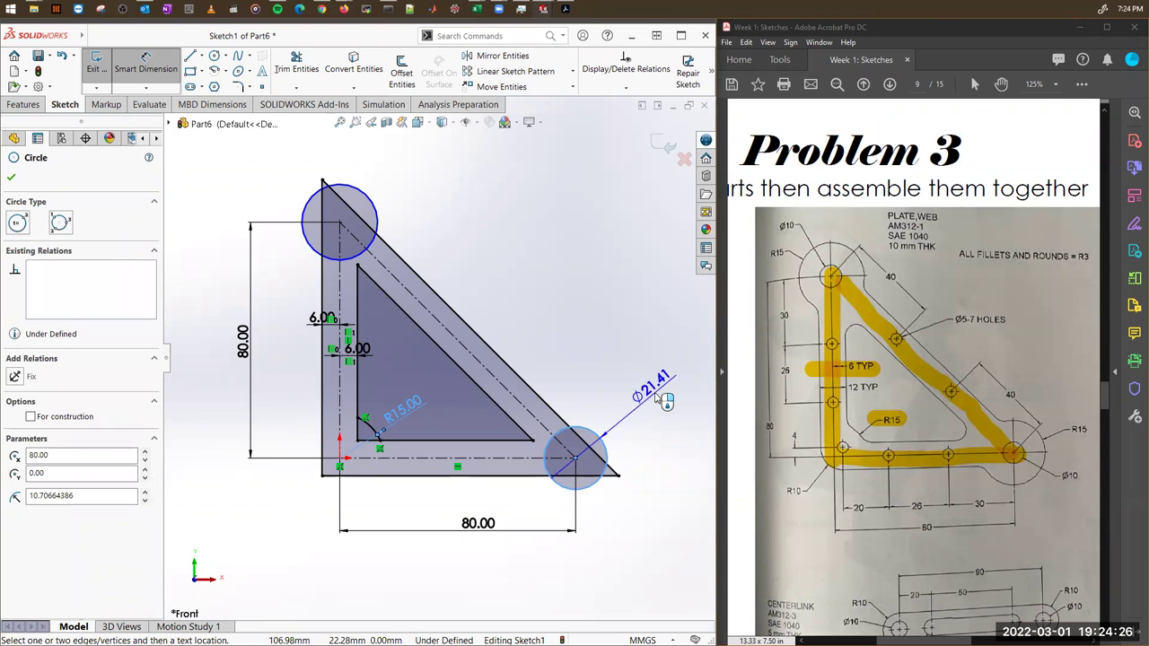
pyautogui.click(664, 401)
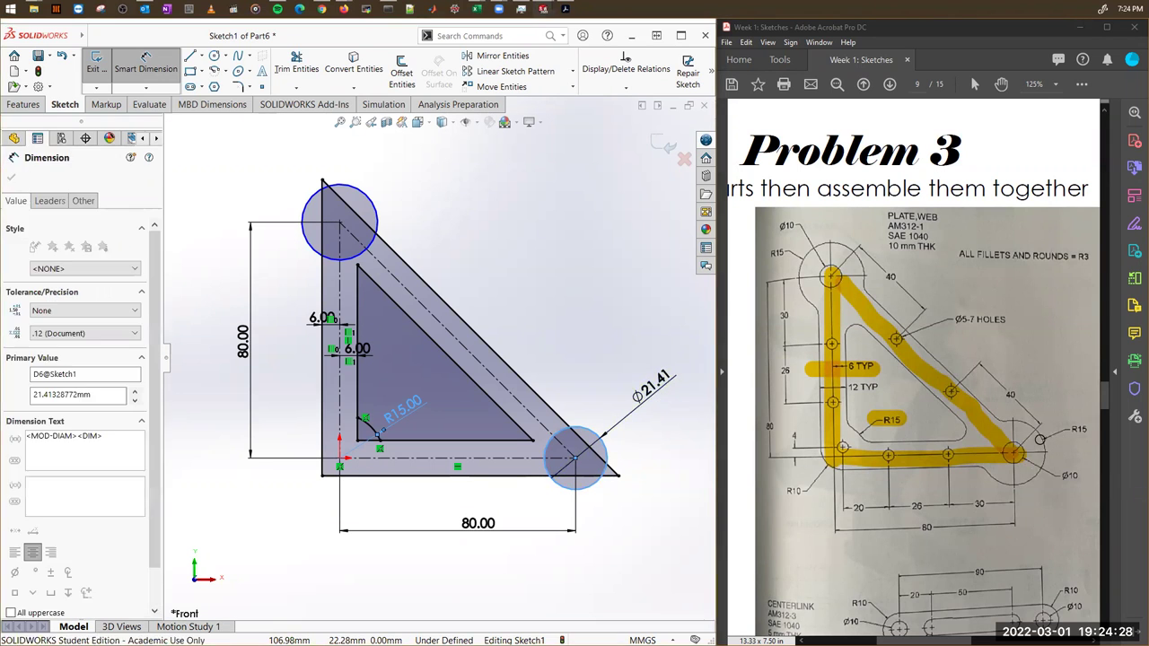
pyautogui.moveTo(1088, 423); pyautogui.dragTo(1036, 442)
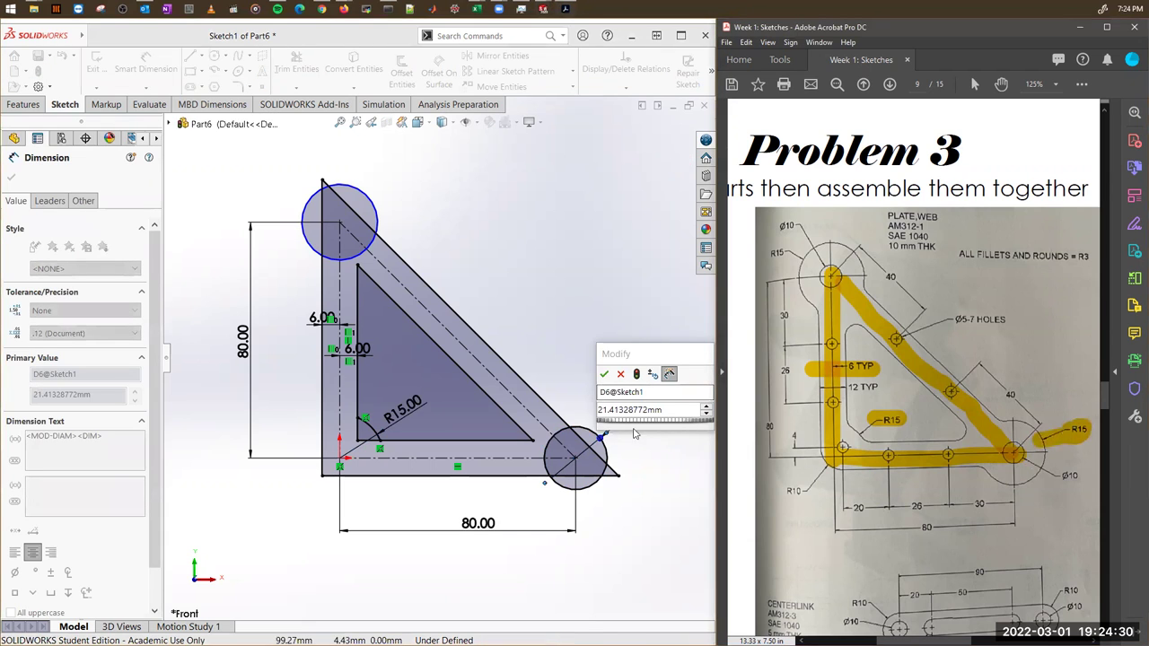
pyautogui.click(678, 411)
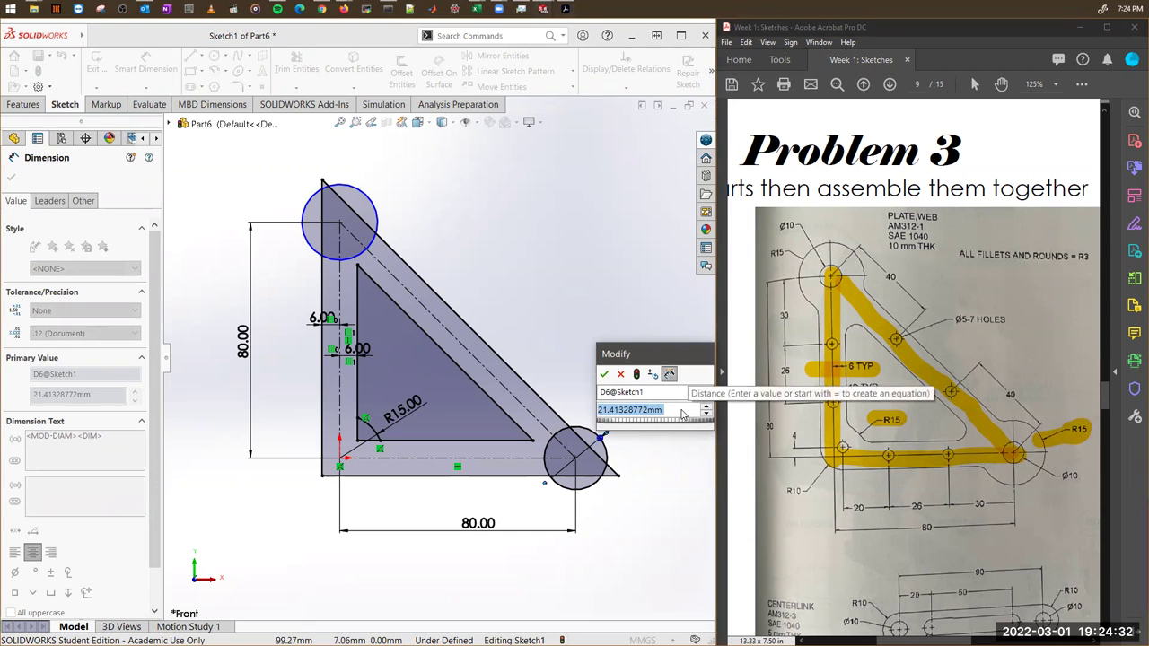
pyautogui.write('15')
pyautogui.press('Return')
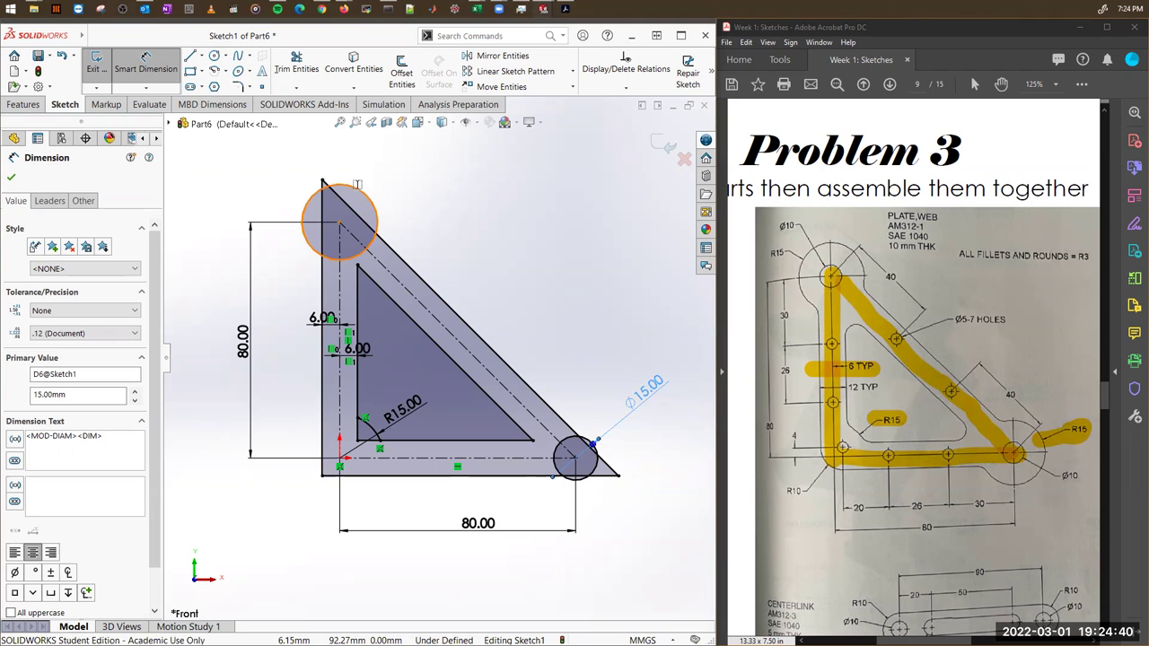
pyautogui.press('Escape')
pyautogui.doubleClick(653, 388)
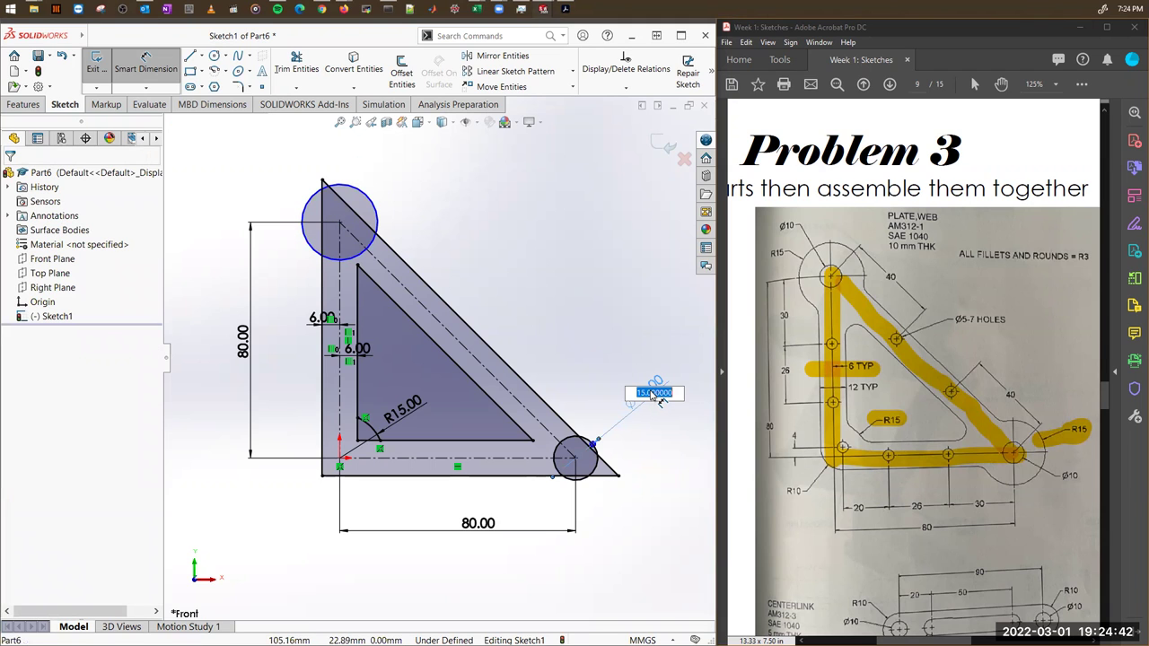
pyautogui.write('30')
pyautogui.press('Return')
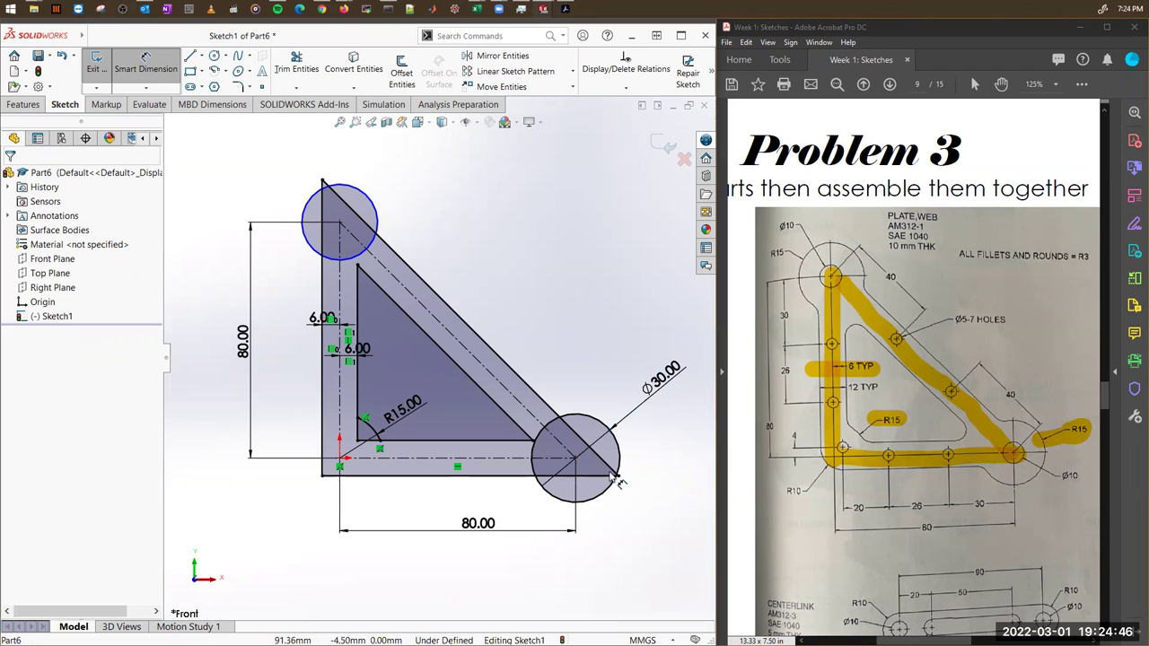
pyautogui.scroll(-3, 619, 485)
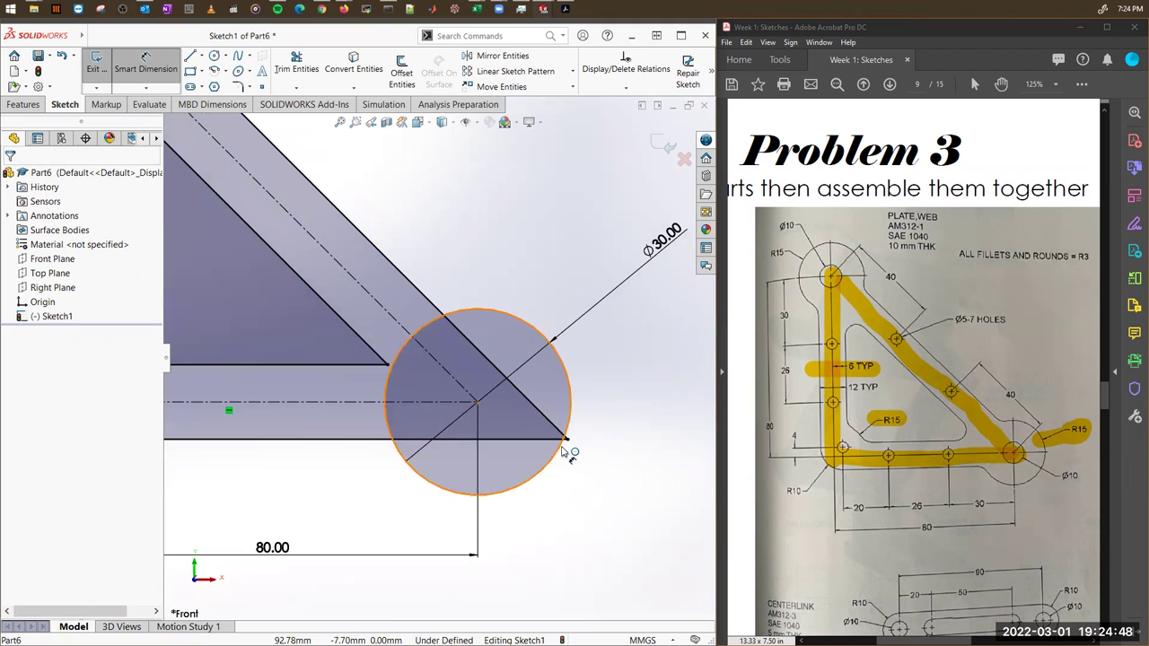
pyautogui.scroll(-3, 569, 452)
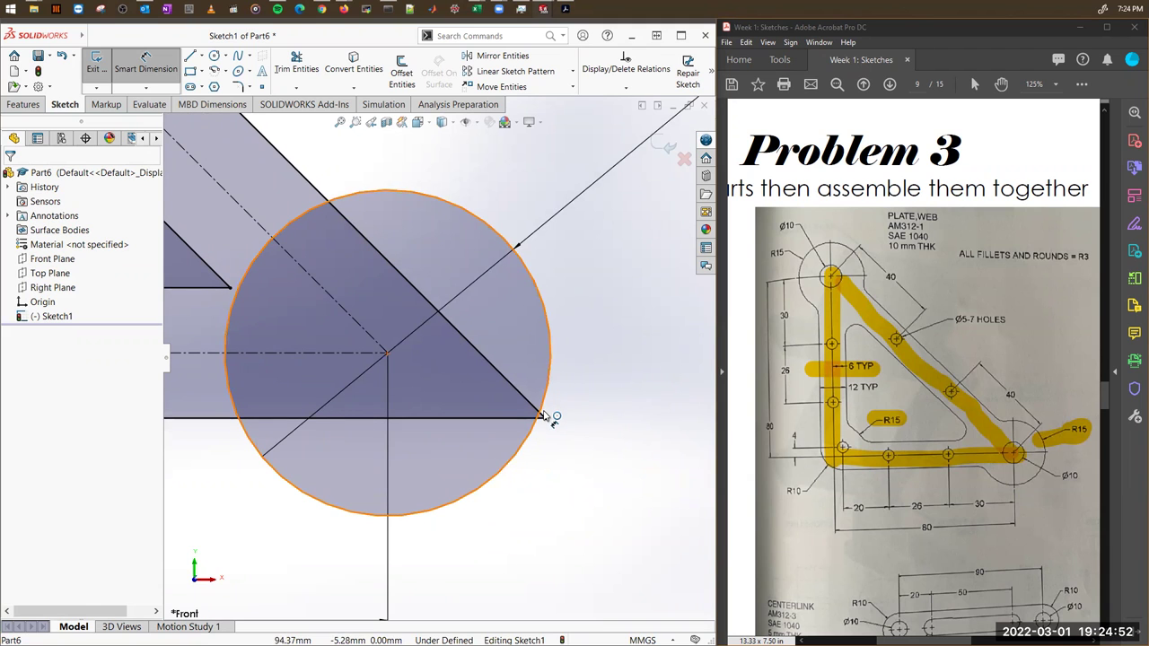
pyautogui.scroll(8, 542, 415)
pyautogui.scroll(-2, 402, 287)
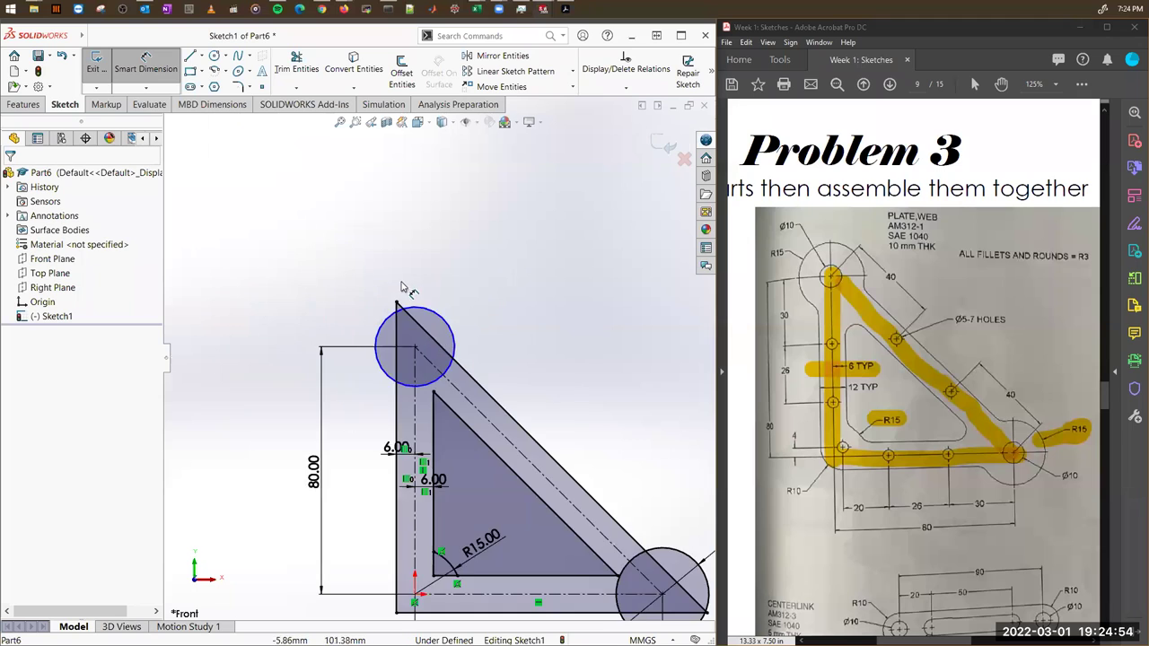
pyautogui.scroll(-4, 402, 288)
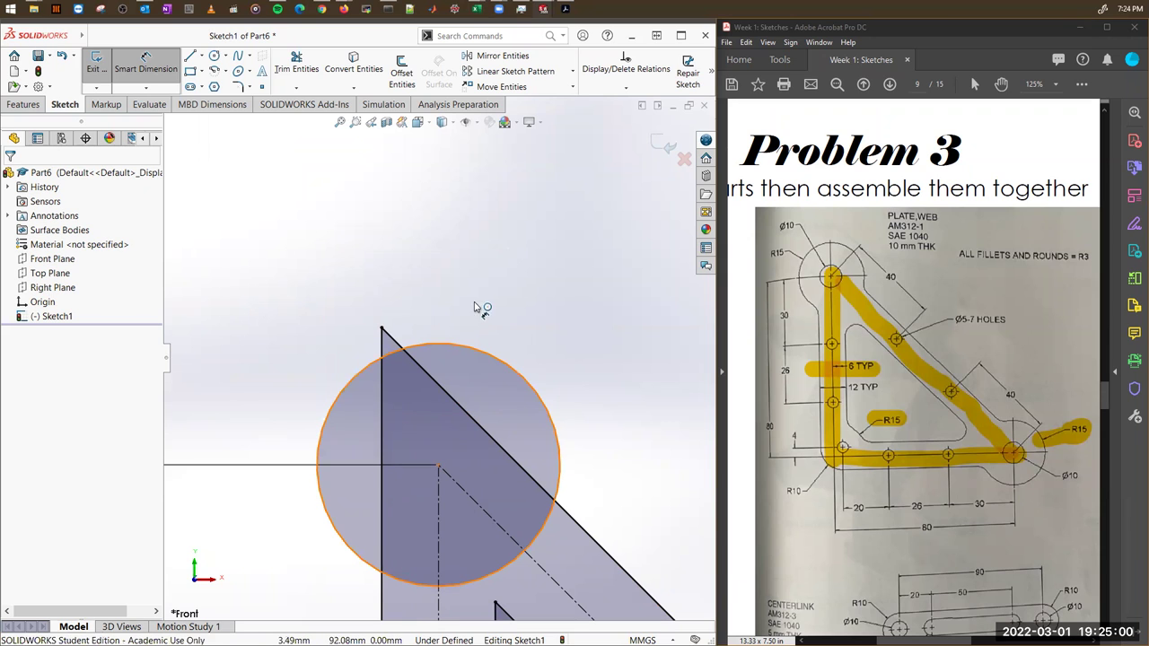
# Dimension the top circle to Ø30, fully defining the sketch.
pyautogui.click(479, 308)
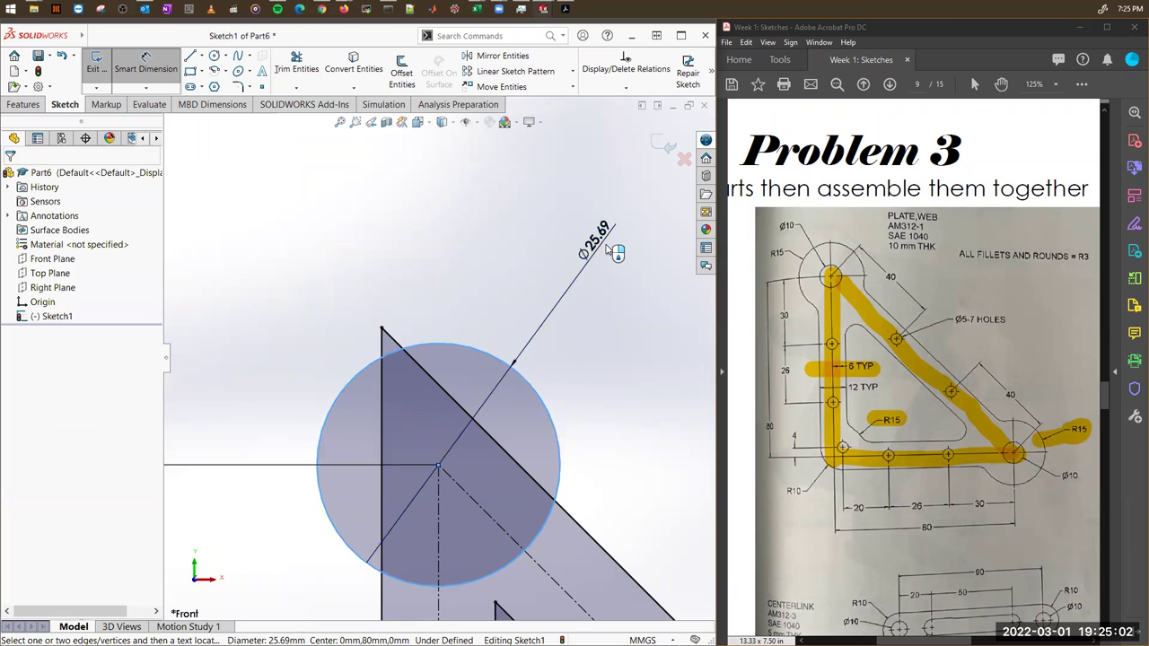
pyautogui.click(606, 250)
pyautogui.write('3')
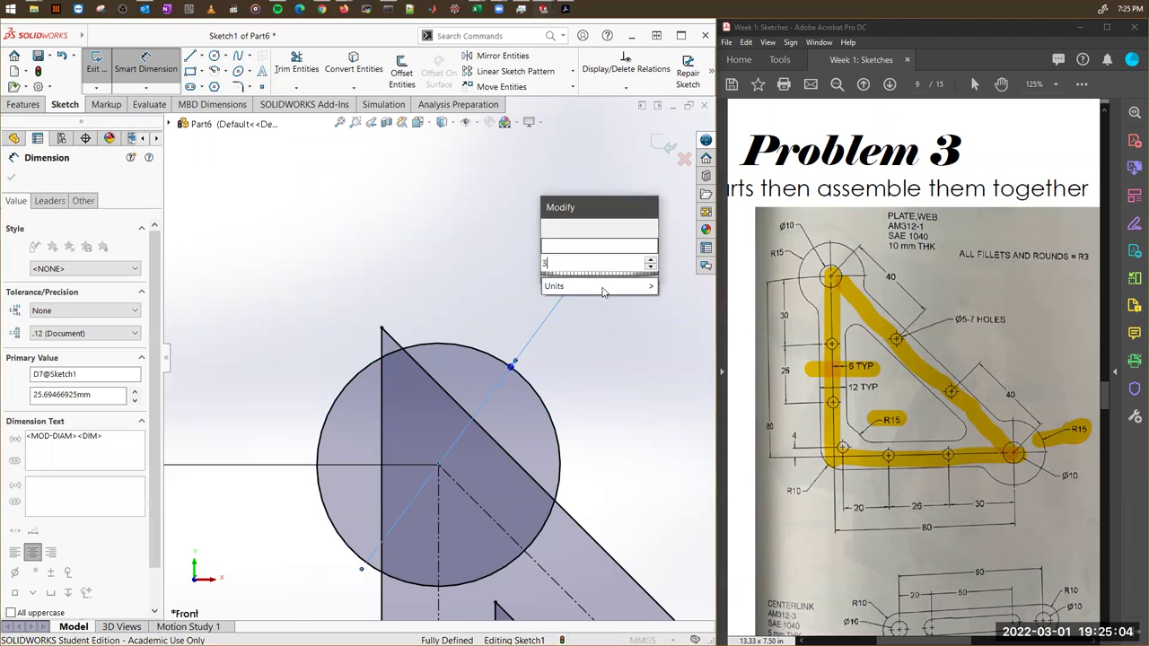
pyautogui.write('0')
pyautogui.press('Return')
pyautogui.scroll(2, 404, 329)
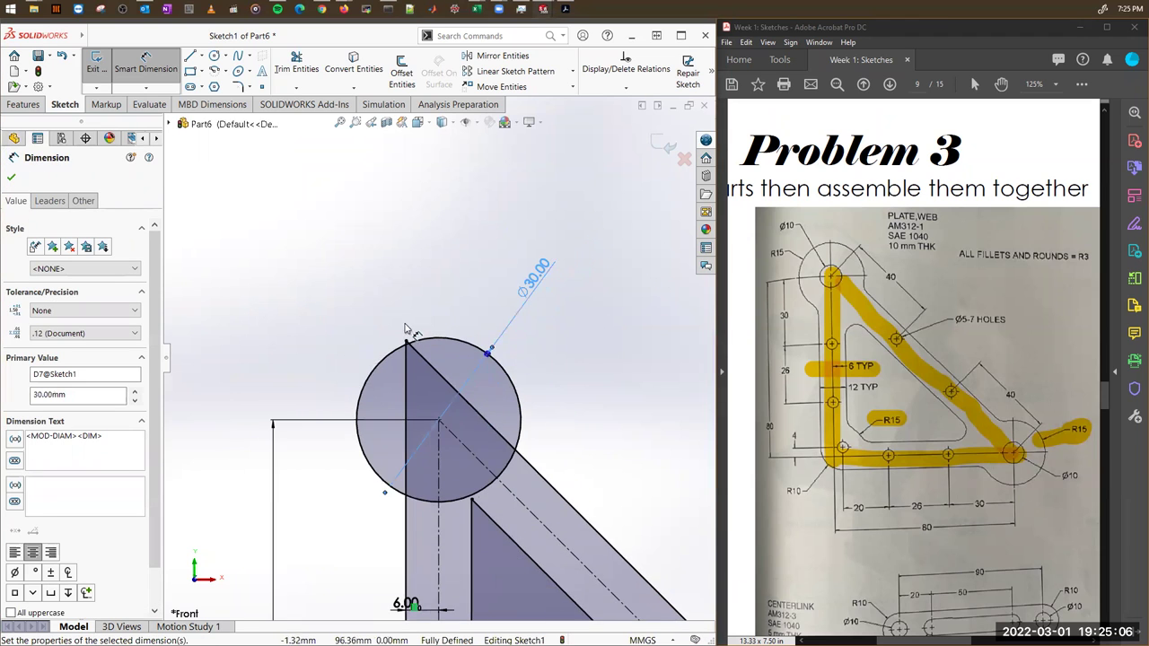
pyautogui.scroll(-4, 429, 377)
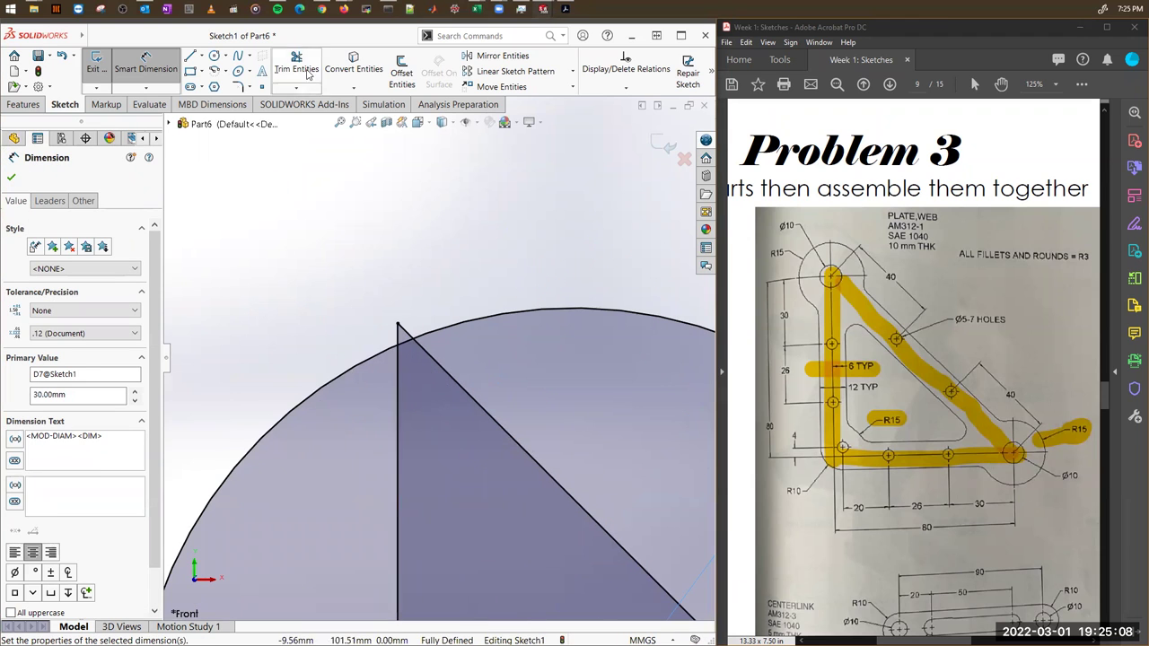
# Power-trim the crossing lines and inner arc at the top Ø30 circle.
pyautogui.click(289, 79)
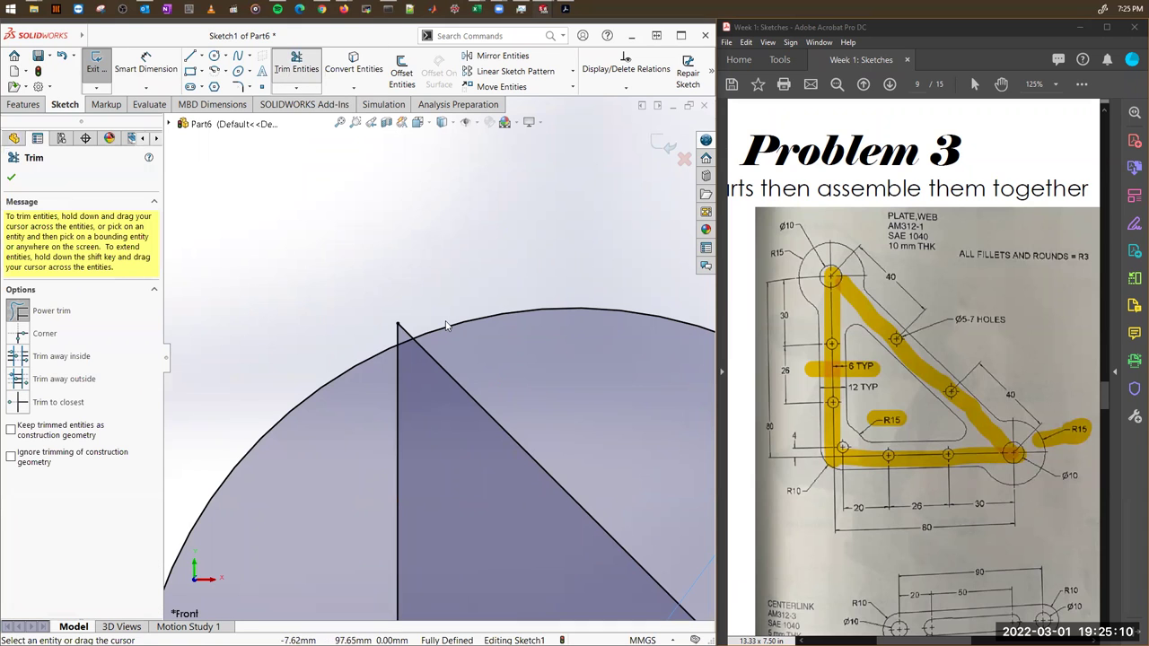
pyautogui.moveTo(413, 309); pyautogui.dragTo(394, 339)
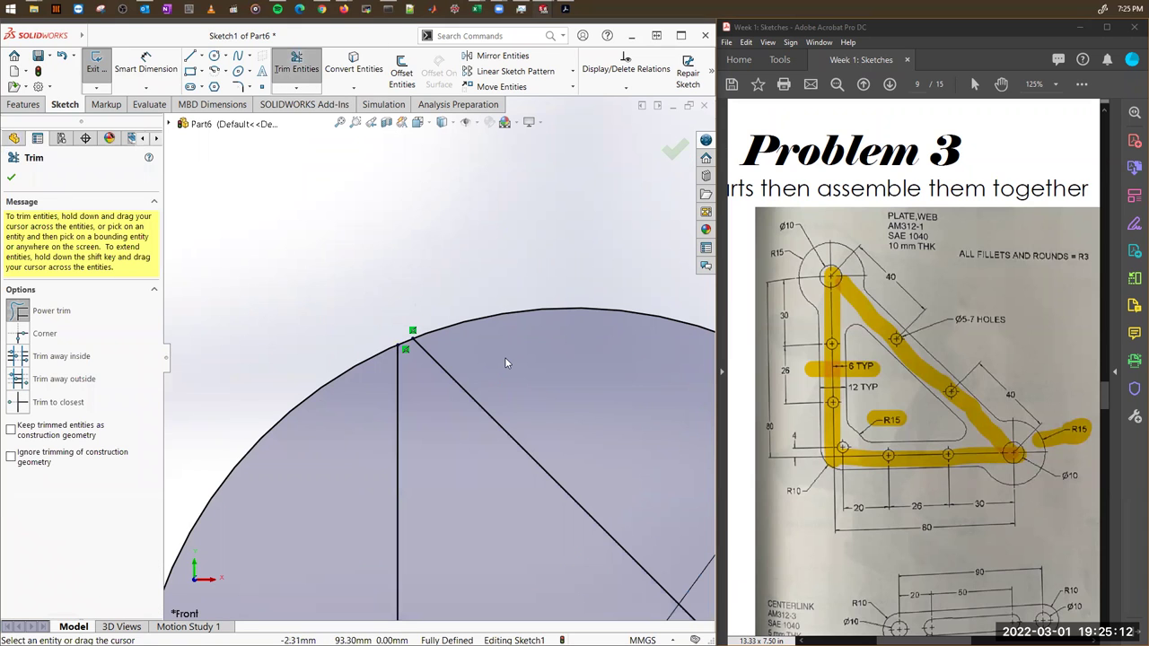
pyautogui.moveTo(505, 362); pyautogui.dragTo(410, 417)
pyautogui.scroll(5, 422, 431)
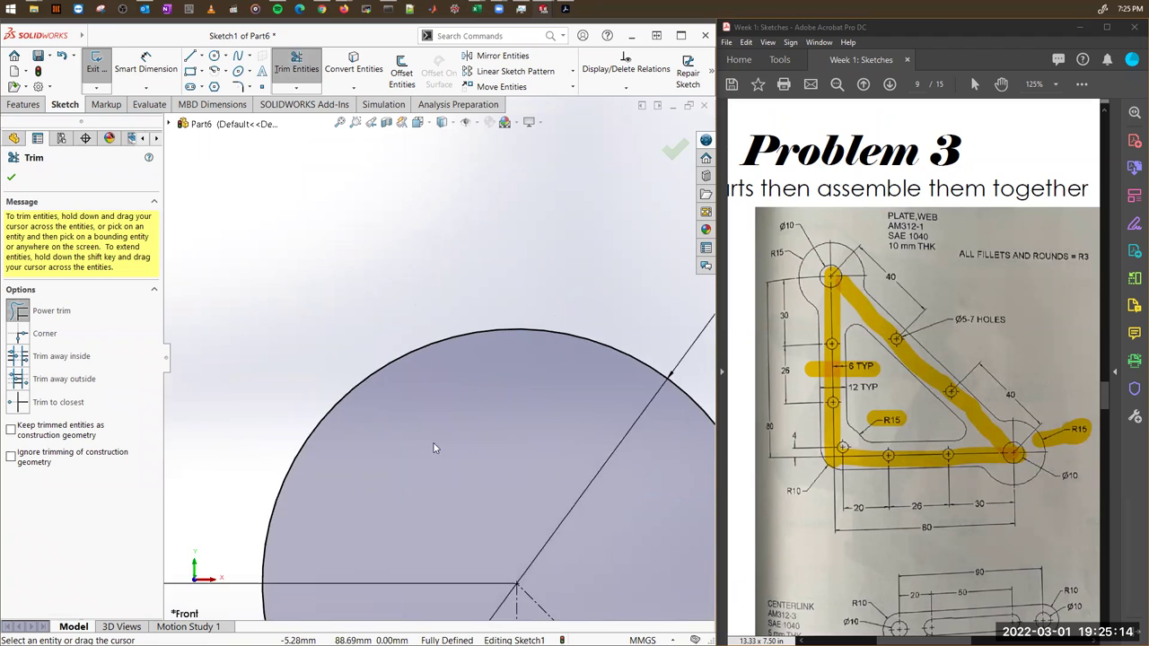
pyautogui.scroll(-2, 489, 534)
pyautogui.moveTo(491, 536)
pyautogui.keyDown('ctrl'); pyautogui.mouseDown(button='middle')
pyautogui.moveTo(499, 443)
pyautogui.moveTo(534, 298)
pyautogui.mouseUp(button='middle'); pyautogui.keyUp('ctrl')
pyautogui.moveTo(557, 337)
pyautogui.mouseDown()
pyautogui.moveTo(490, 359)
pyautogui.moveTo(486, 347)
pyautogui.moveTo(503, 387)
pyautogui.moveTo(382, 387)
pyautogui.moveTo(395, 372)
pyautogui.moveTo(392, 433)
pyautogui.mouseUp()
pyautogui.scroll(5, 392, 437)
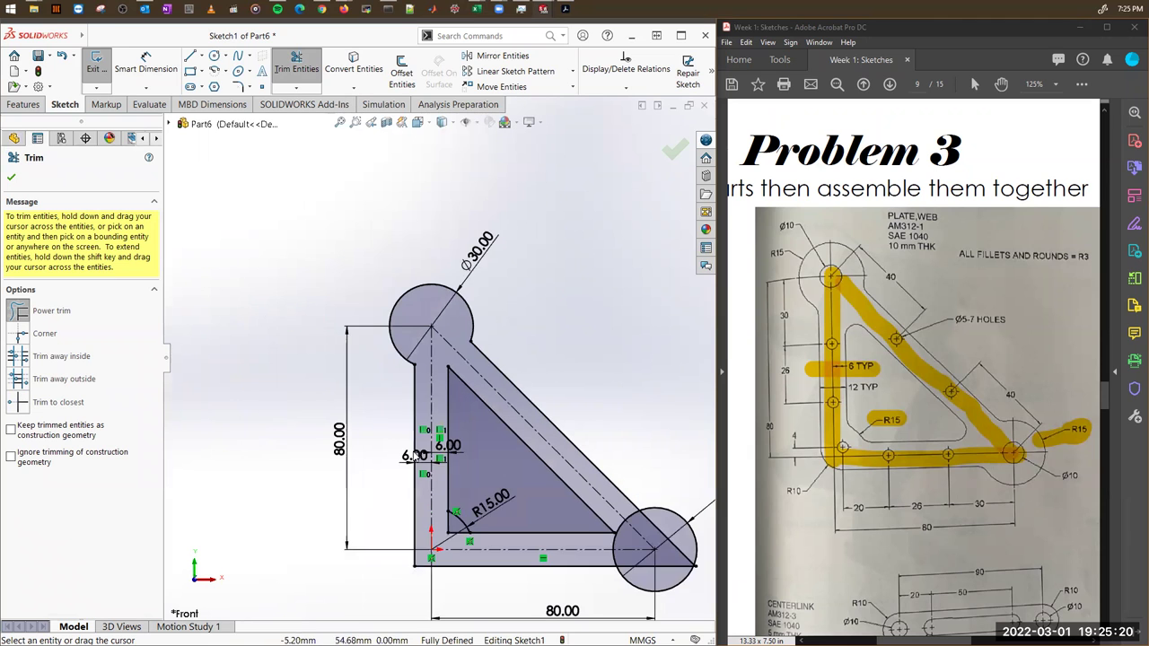
pyautogui.scroll(2, 601, 435)
pyautogui.scroll(-4, 485, 574)
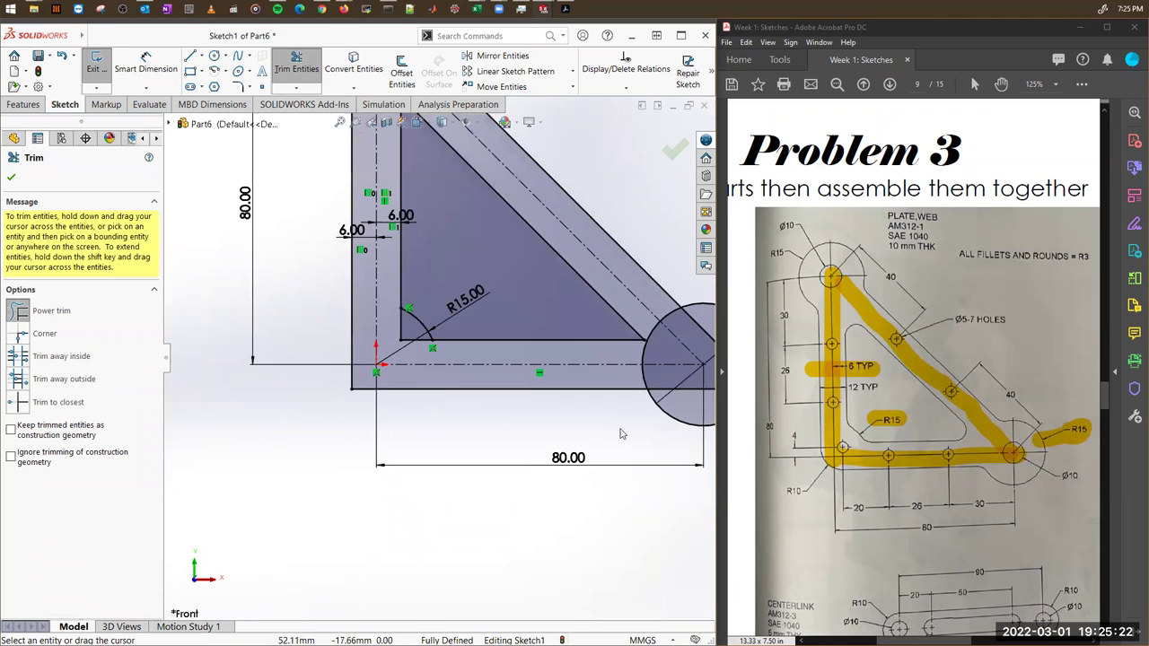
pyautogui.scroll(4, 432, 361)
pyautogui.scroll(-4, 549, 370)
pyautogui.scroll(-4, 549, 370)
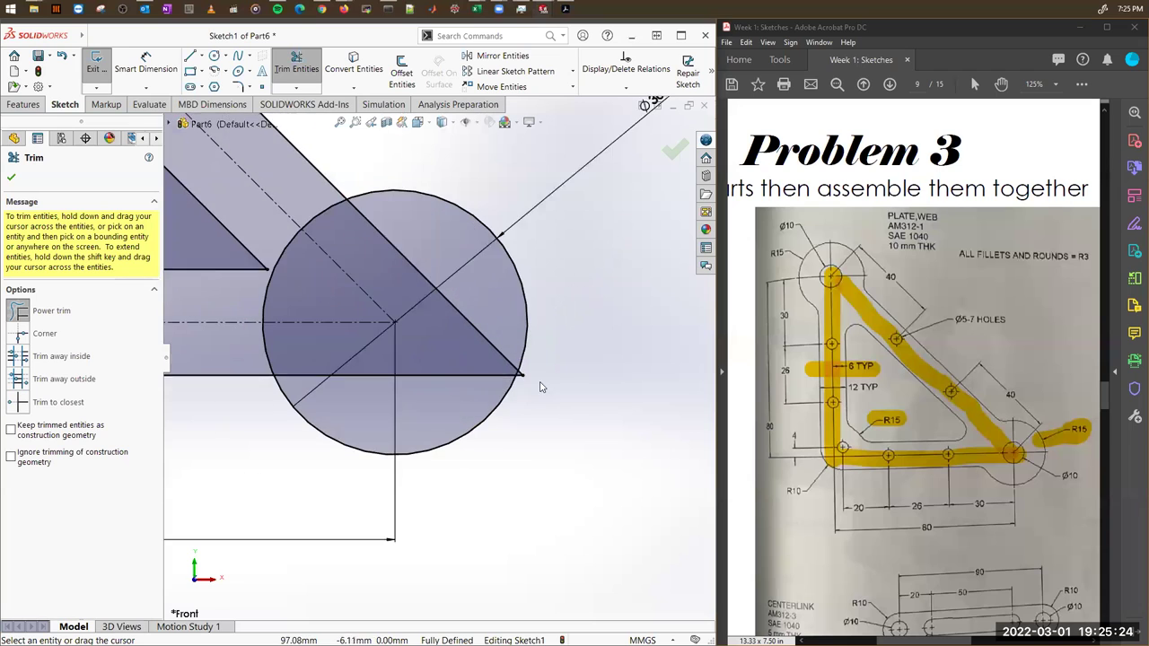
# Trim the overhanging lines and inner arcs at the lower-right circle, then fit the view.
pyautogui.moveTo(476, 353); pyautogui.dragTo(471, 377)
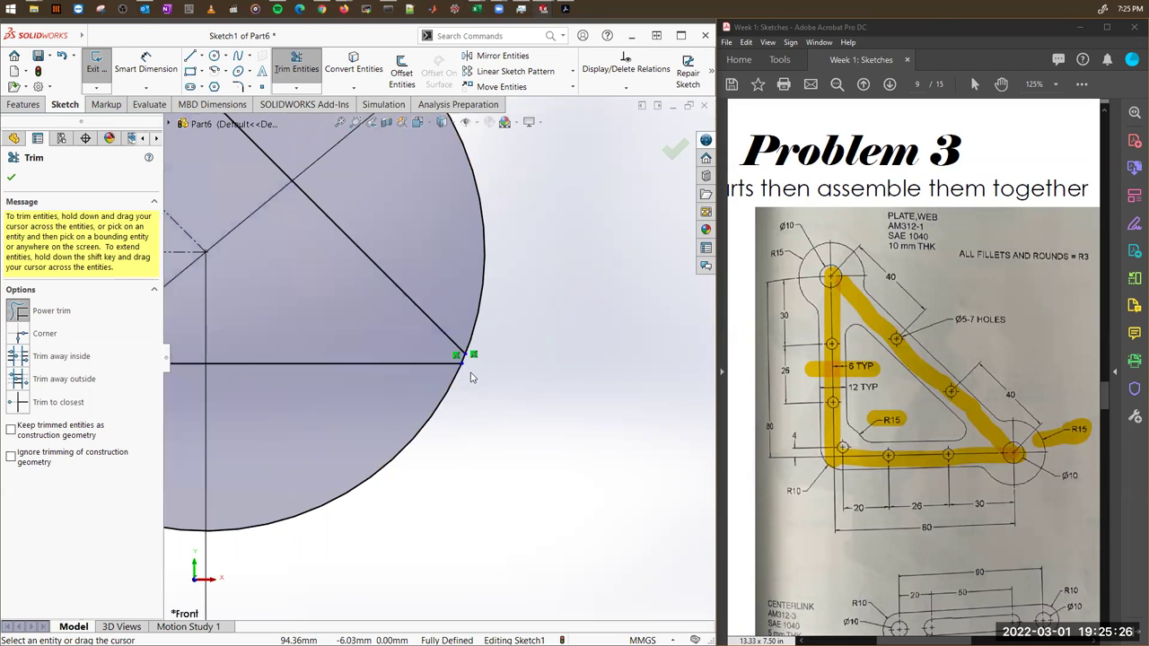
pyautogui.scroll(4, 413, 410)
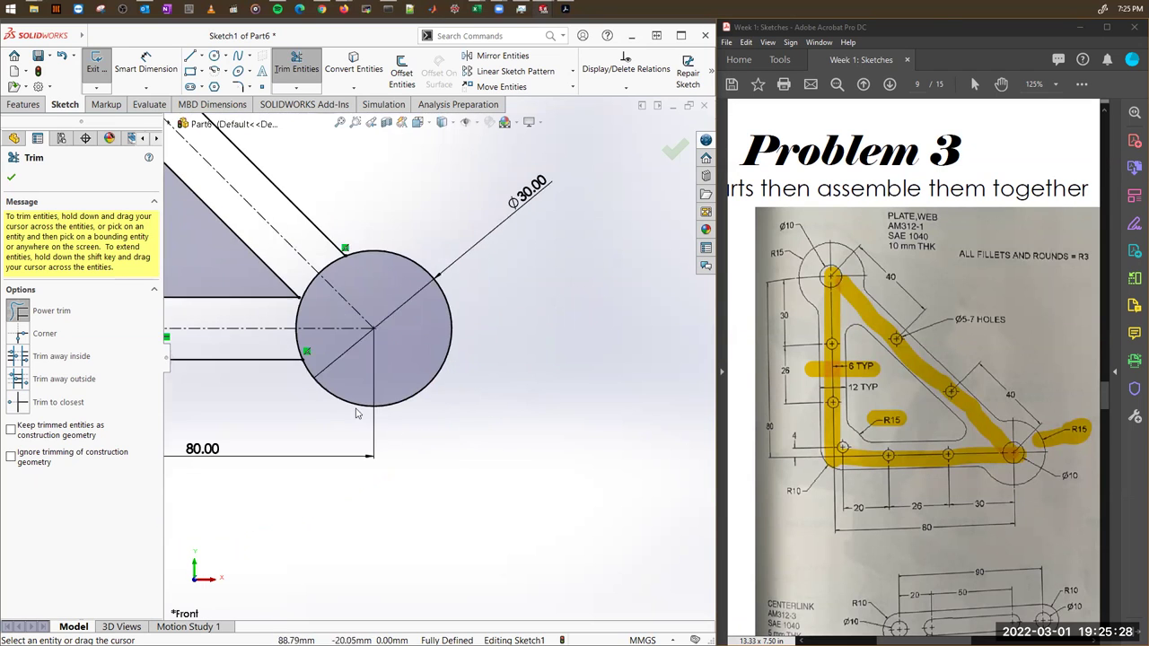
pyautogui.scroll(-2, 325, 310)
pyautogui.moveTo(324, 237); pyautogui.dragTo(352, 263)
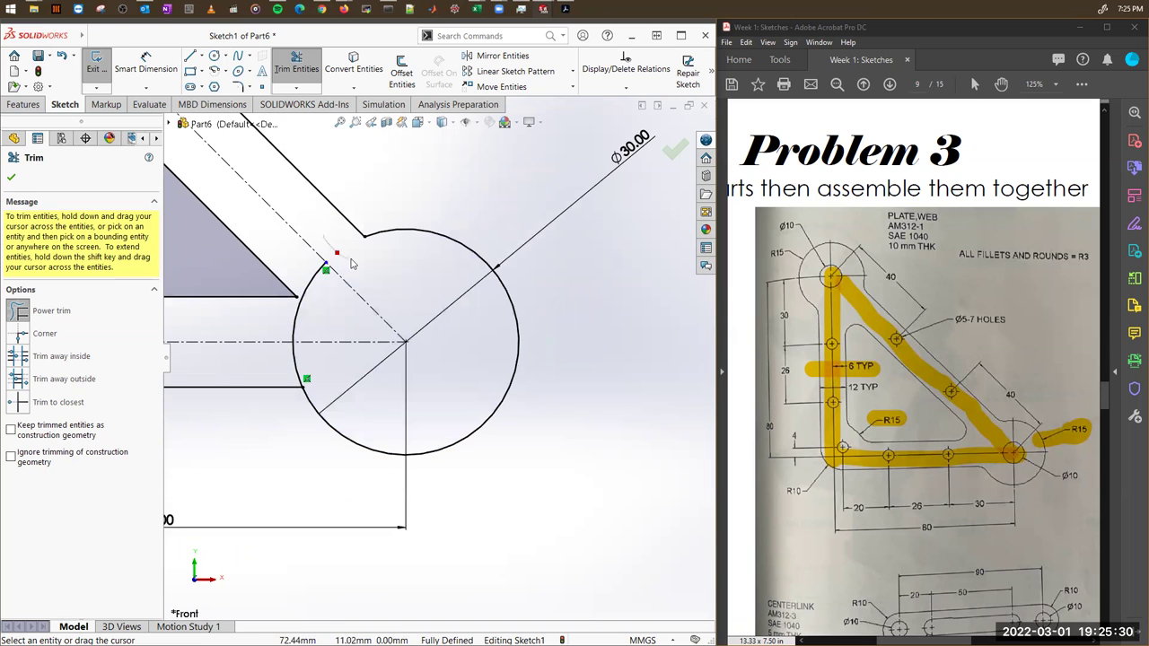
pyautogui.moveTo(320, 308)
pyautogui.mouseDown()
pyautogui.moveTo(259, 358)
pyautogui.moveTo(307, 364)
pyautogui.mouseUp()
pyautogui.scroll(4, 374, 402)
pyautogui.scroll(-3, 322, 283)
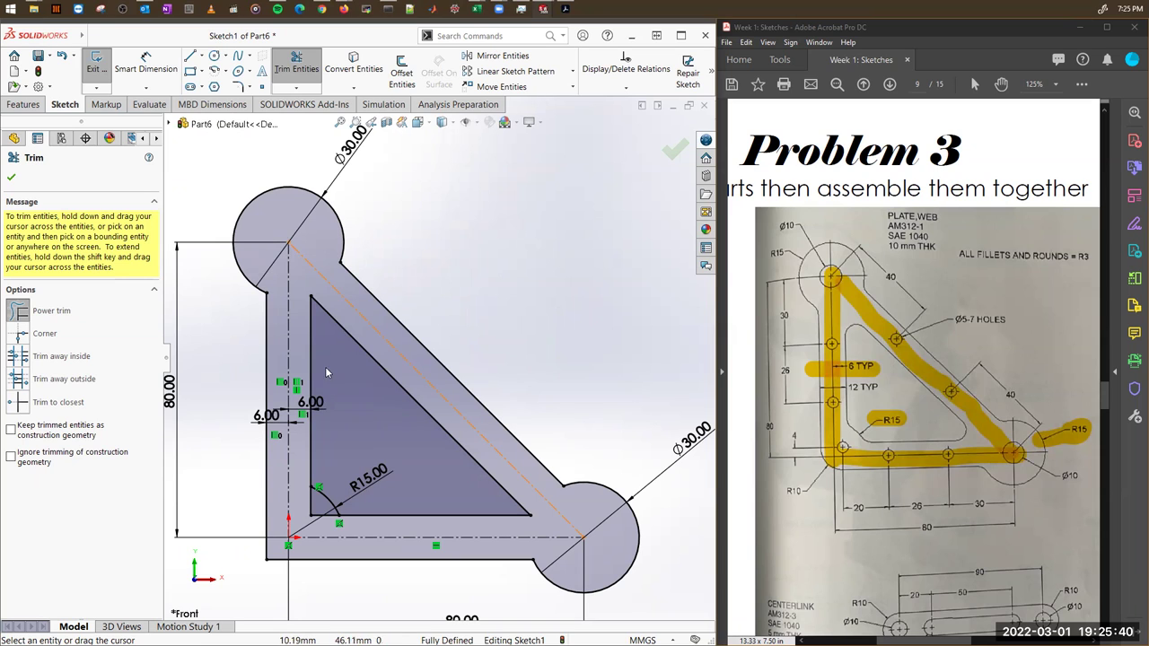
pyautogui.press('f')
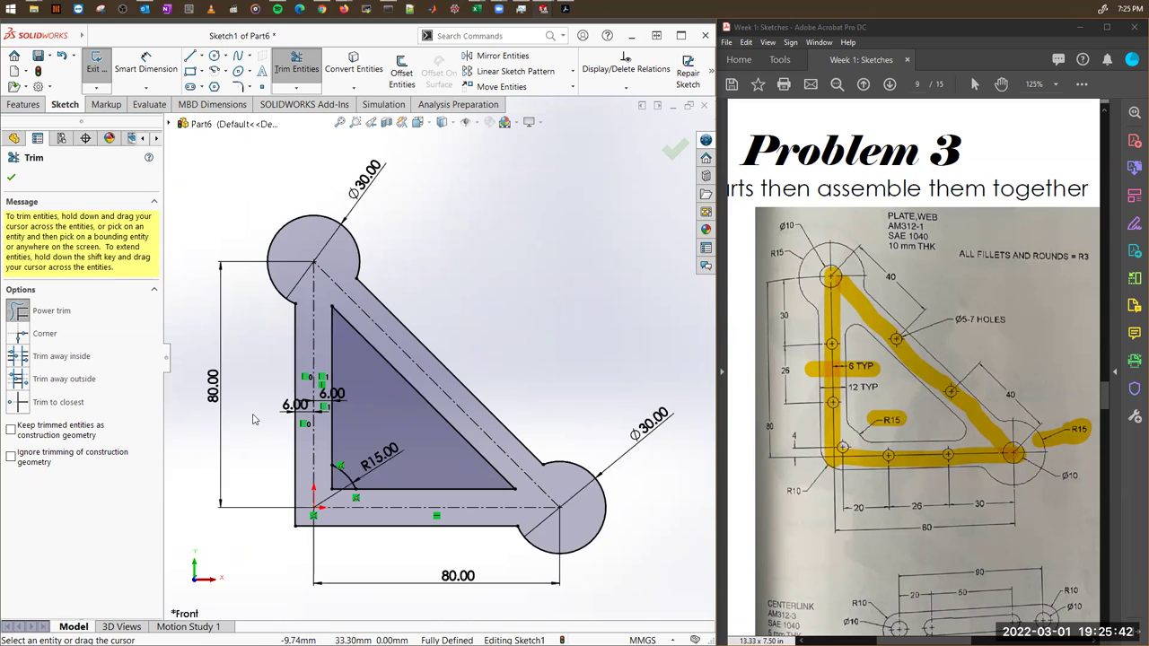
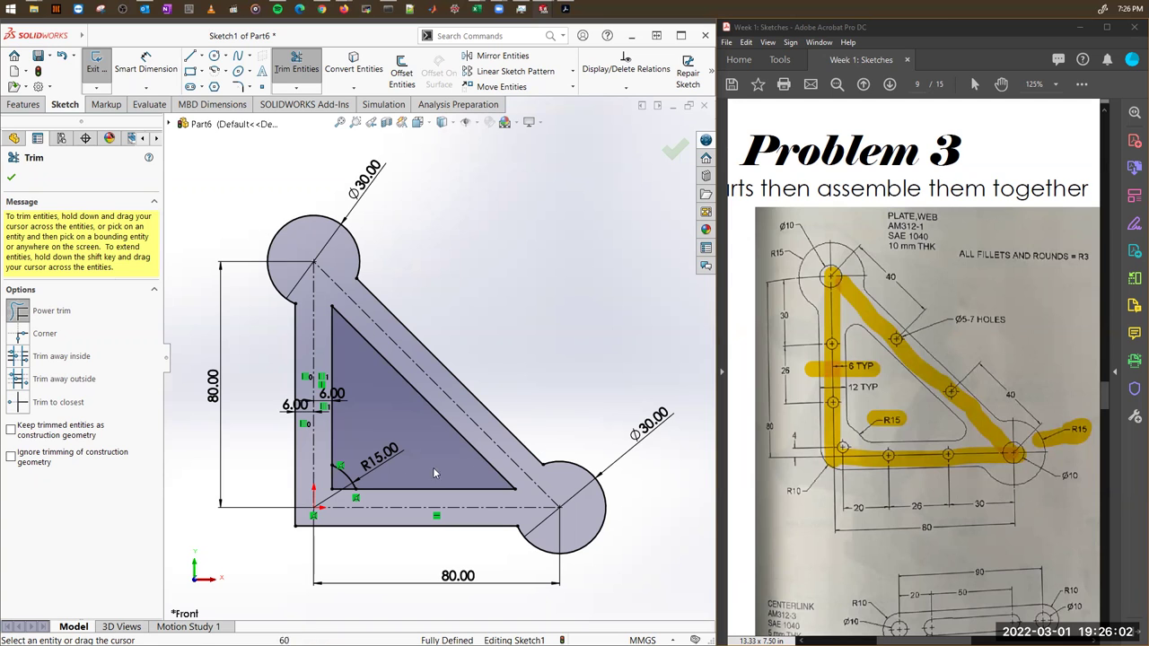
# Power-trim the leftover vertical segment beside the R15 arc at the inner lower-left corner.
pyautogui.scroll(-5, 377, 503)
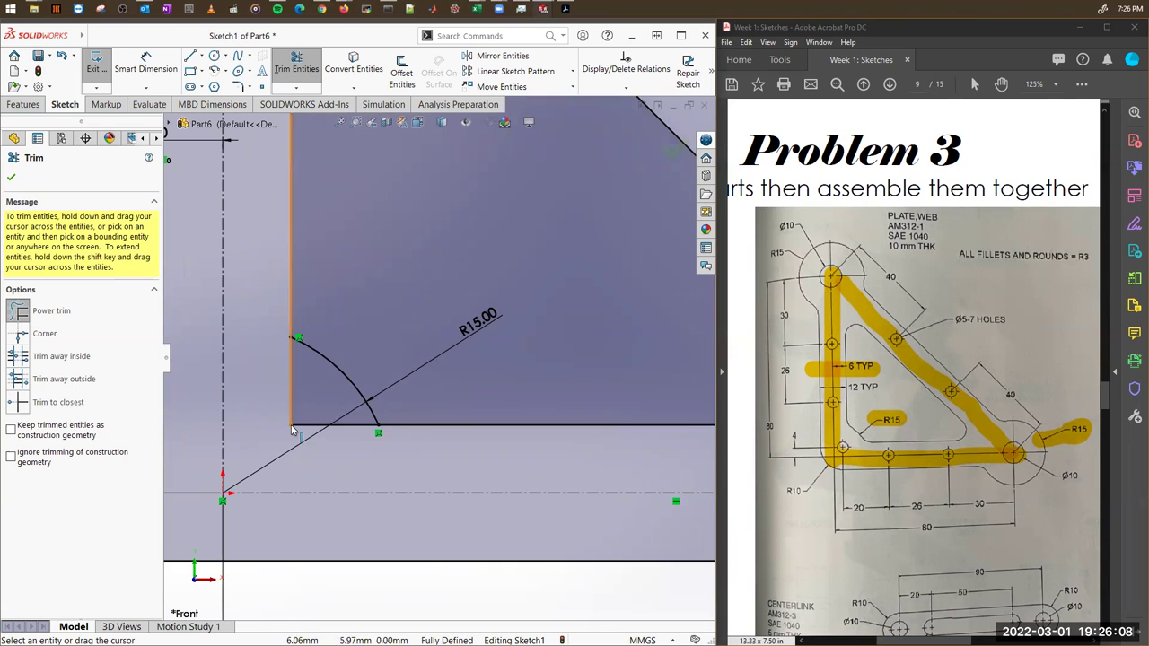
pyautogui.moveTo(271, 381)
pyautogui.mouseDown()
pyautogui.moveTo(305, 383)
pyautogui.moveTo(289, 352)
pyautogui.moveTo(299, 349)
pyautogui.moveTo(305, 435)
pyautogui.mouseUp()
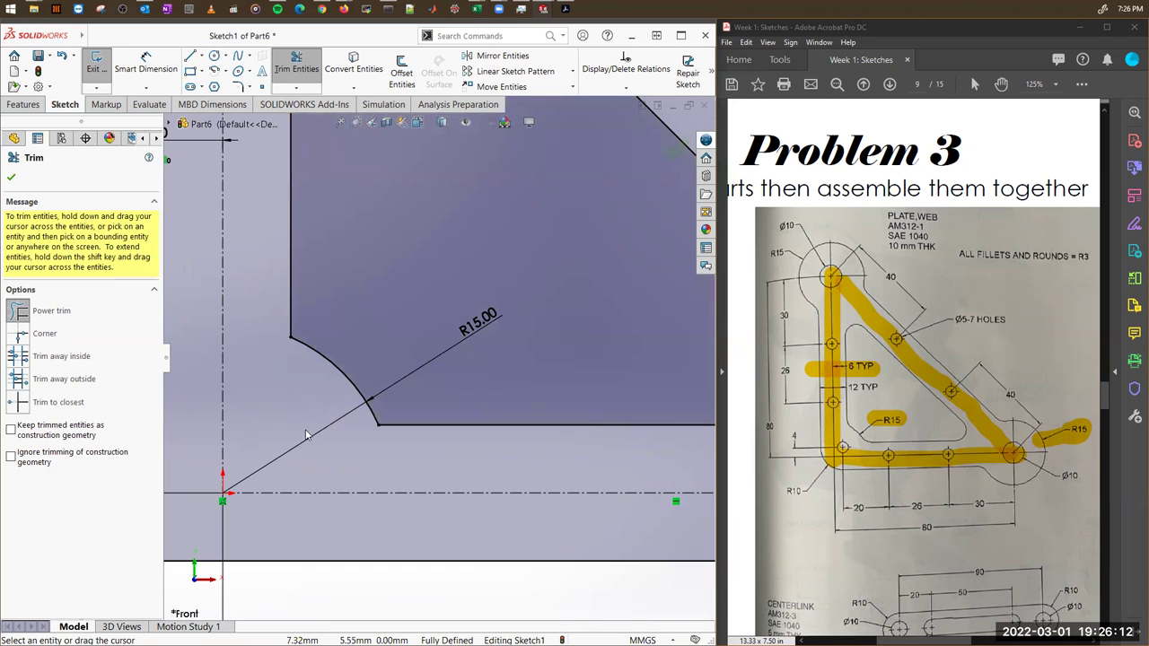
pyautogui.scroll(3, 374, 446)
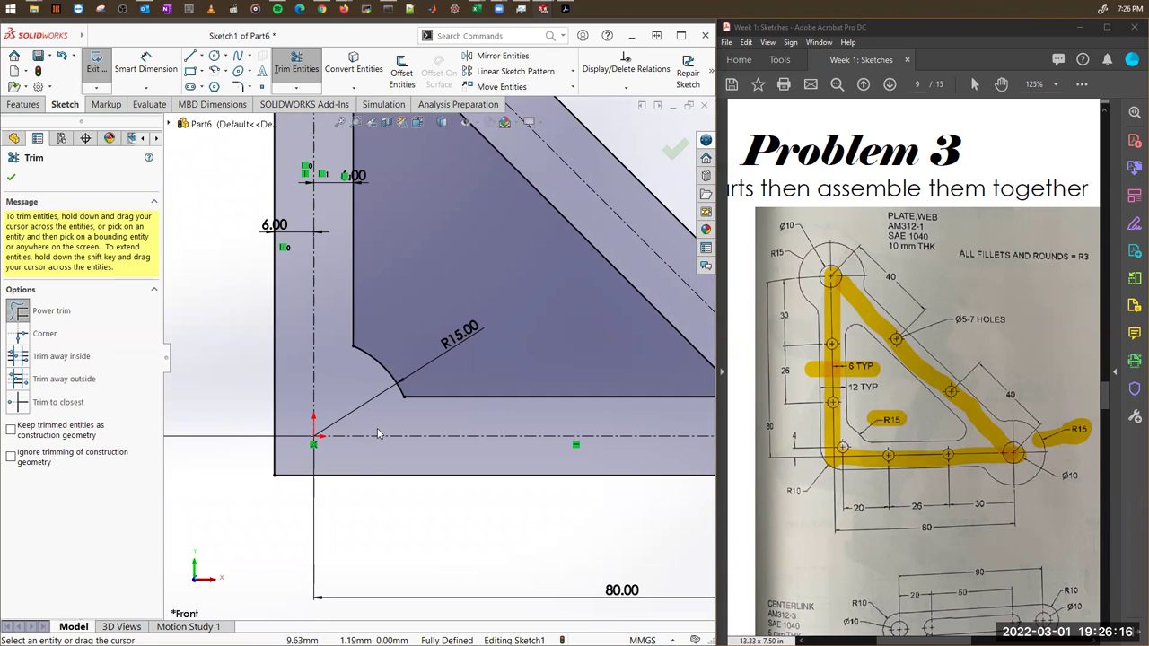
pyautogui.scroll(3, 377, 435)
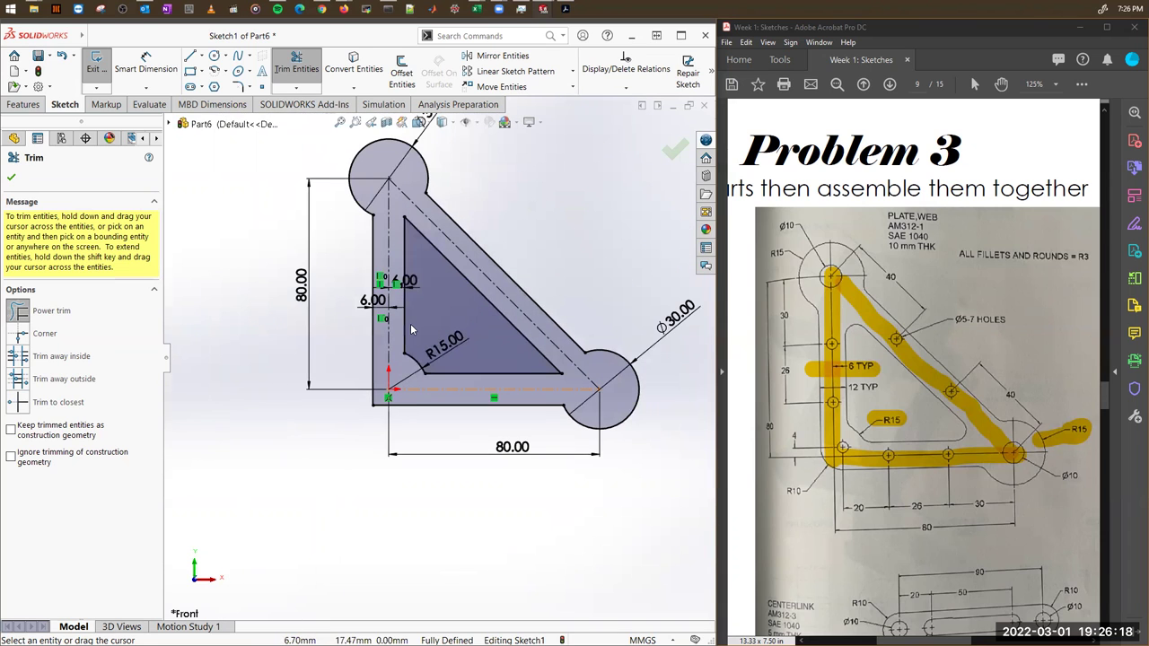
pyautogui.scroll(-2, 525, 348)
pyautogui.scroll(-2, 531, 300)
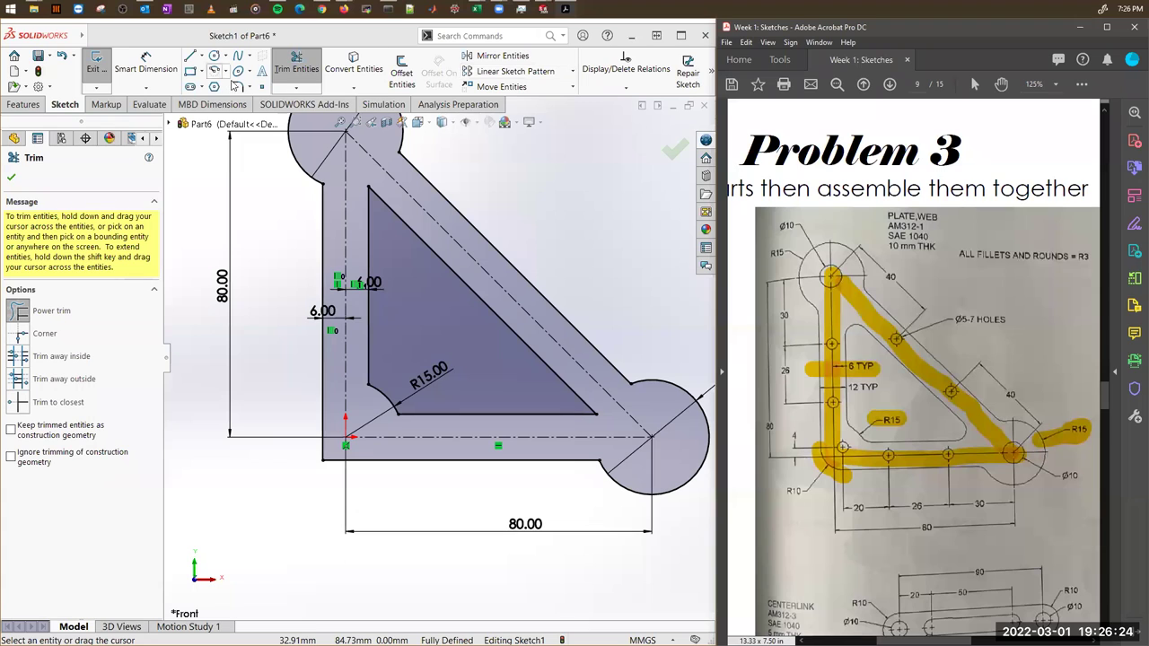
pyautogui.click(225, 345)
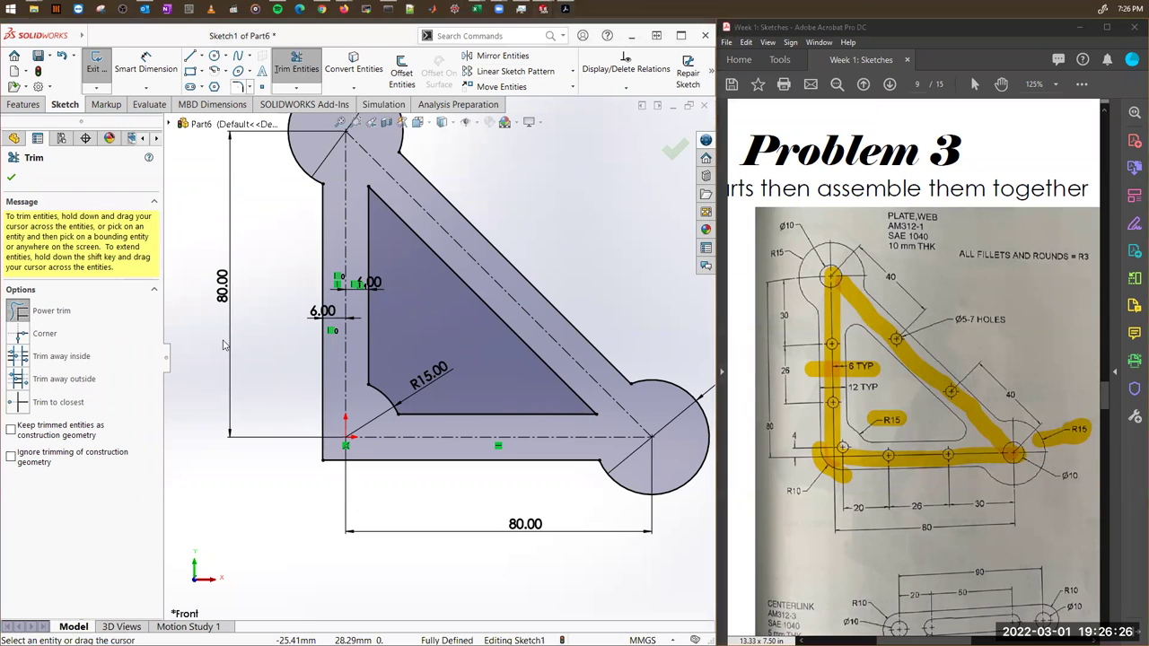
# Round the plate's outer lower-left vertex with a 10 mm sketch fillet, then highlight the R3 note.
pyautogui.click(239, 90)
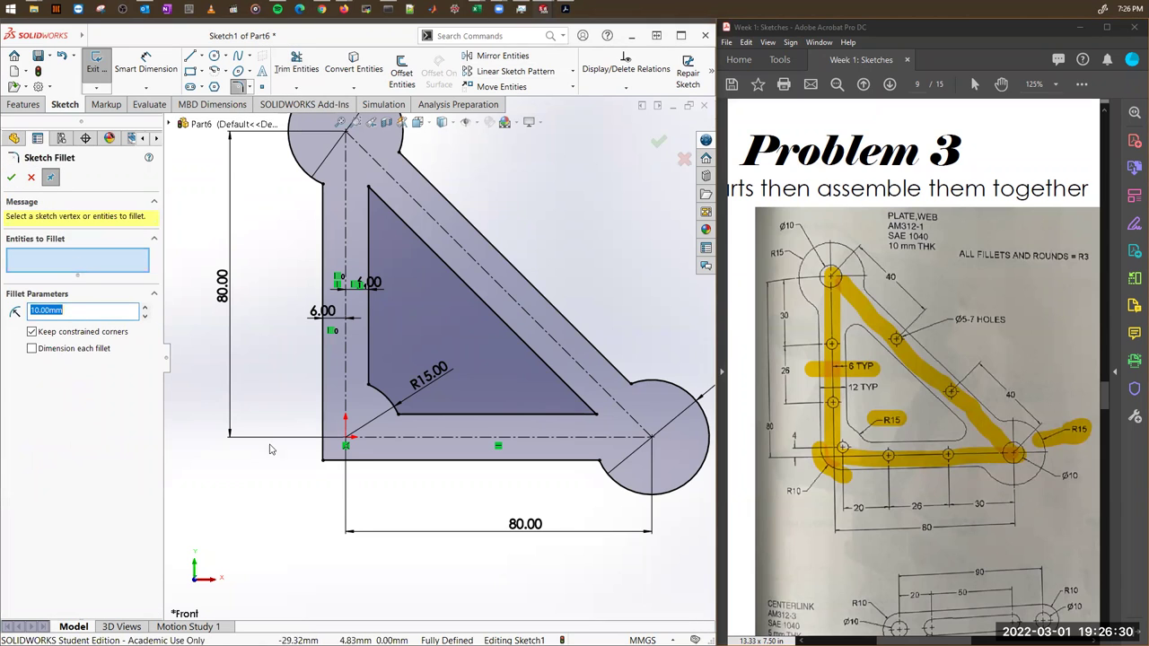
pyautogui.click(323, 458)
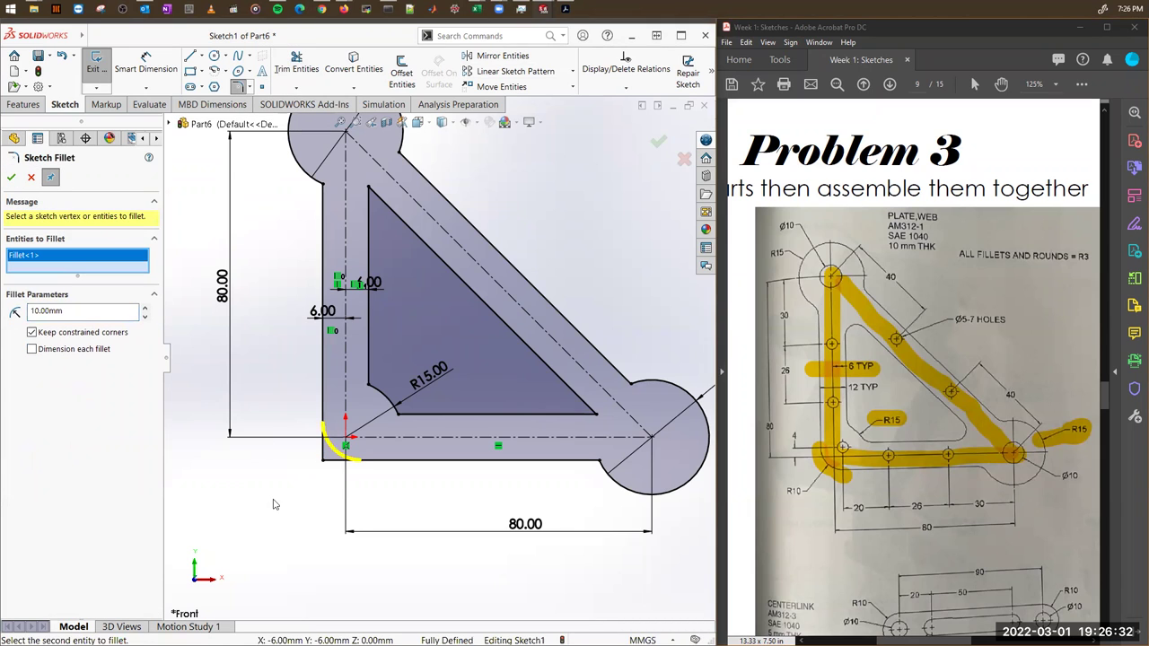
pyautogui.click(10, 177)
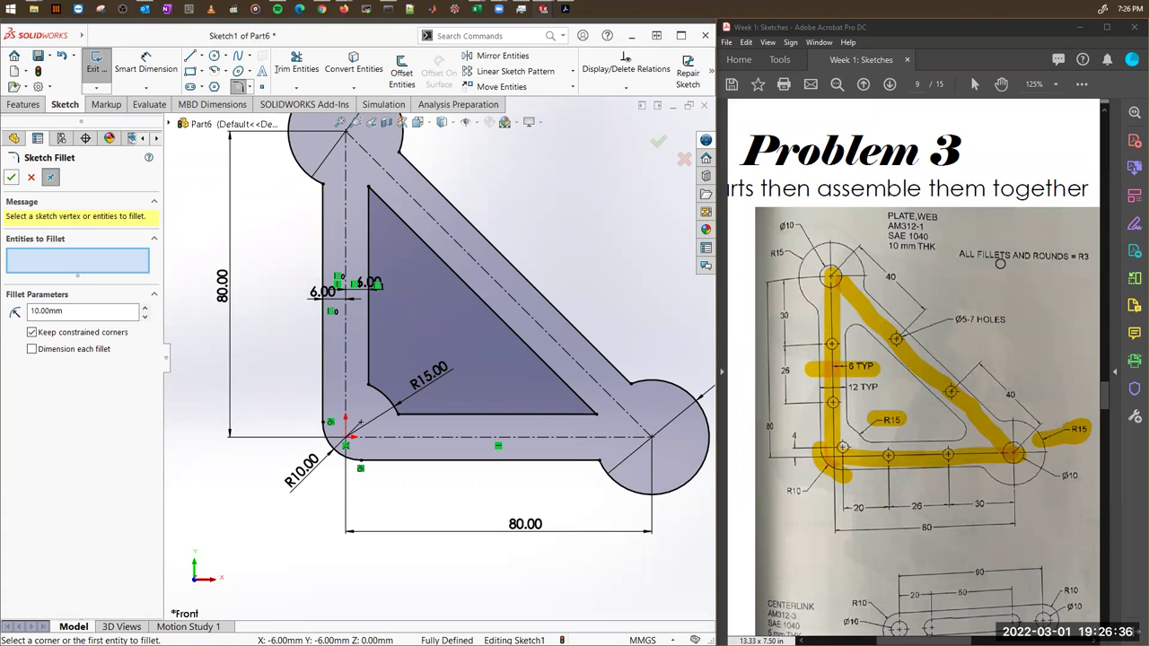
pyautogui.moveTo(958, 255); pyautogui.dragTo(1089, 262)
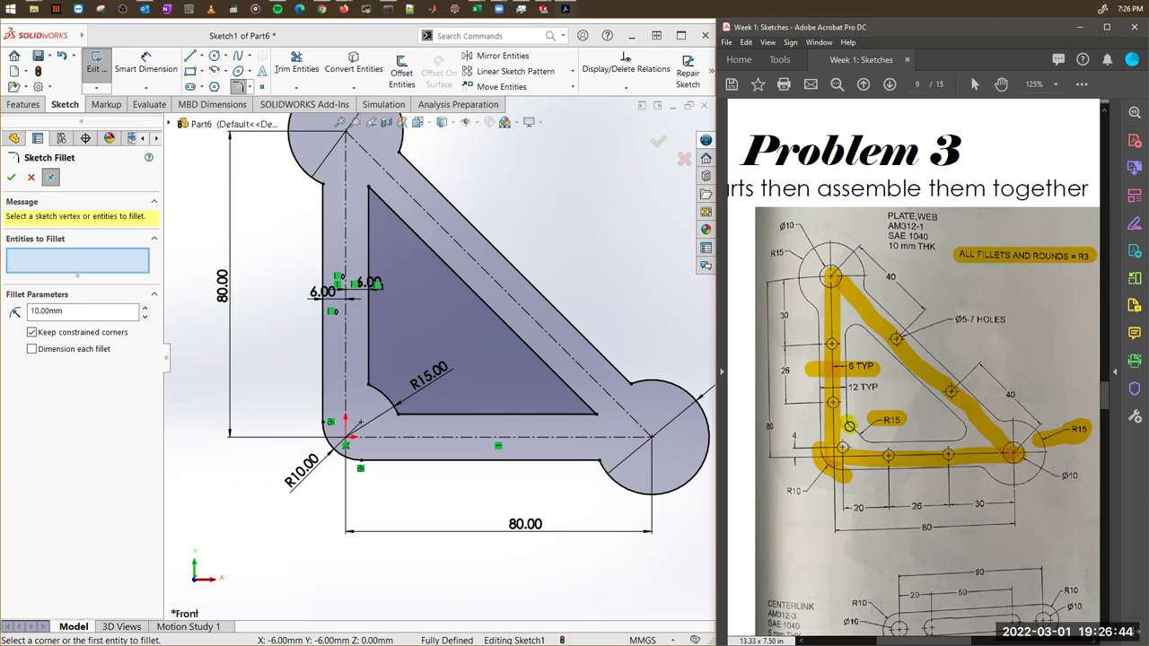
# Delete the old yellow highlight strokes from the plate drawing.
pyautogui.click(833, 406)
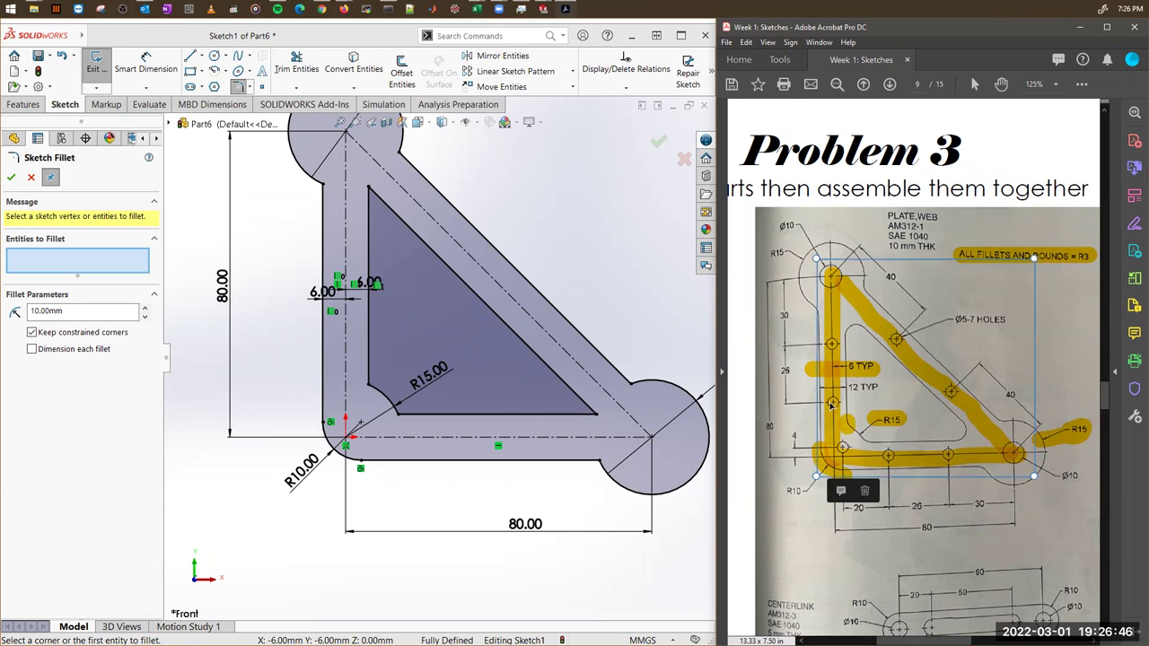
pyautogui.press('Delete')
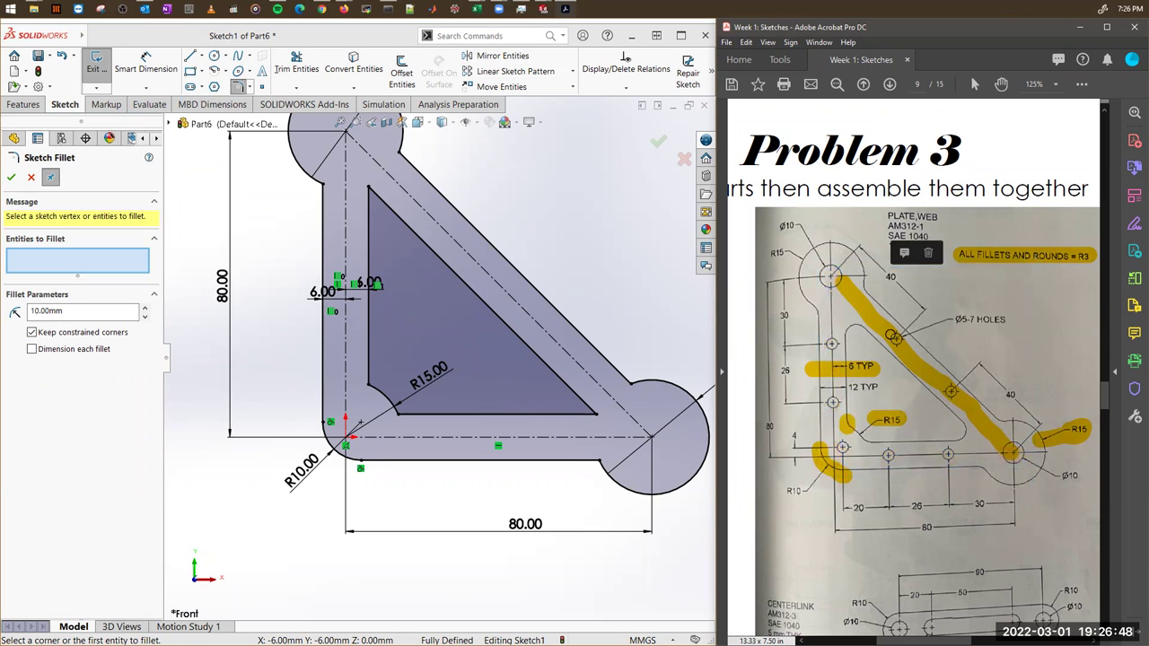
pyautogui.click(892, 427)
pyautogui.click(832, 463)
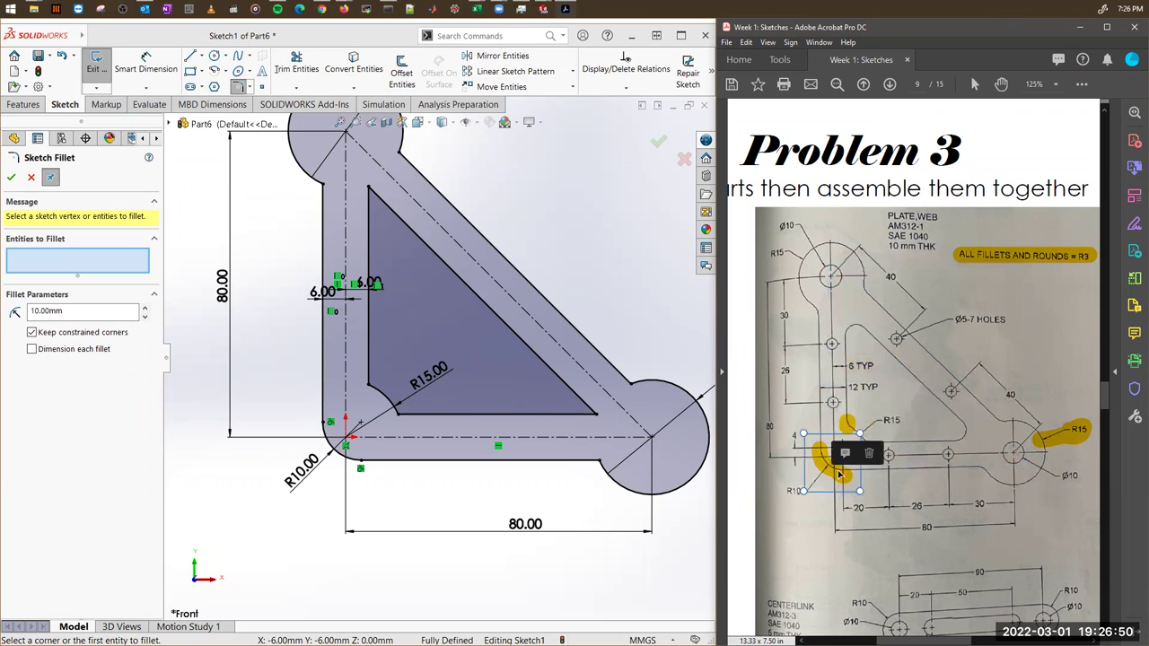
pyautogui.click(1064, 433)
# Mark the four corners needing R3 rounds in yellow and delete the stray stroke by the note.
pyautogui.moveTo(854, 434); pyautogui.dragTo(884, 441)
pyautogui.moveTo(993, 418)
pyautogui.mouseDown()
pyautogui.moveTo(1002, 424)
pyautogui.moveTo(989, 466)
pyautogui.moveTo(974, 470)
pyautogui.mouseUp()
pyautogui.moveTo(813, 316)
pyautogui.mouseDown()
pyautogui.moveTo(865, 284)
pyautogui.moveTo(882, 307)
pyautogui.mouseUp()
pyautogui.moveTo(1073, 278)
pyautogui.mouseDown()
pyautogui.moveTo(1100, 253)
pyautogui.moveTo(1063, 249)
pyautogui.moveTo(1071, 280)
pyautogui.mouseUp()
pyautogui.click(1072, 269)
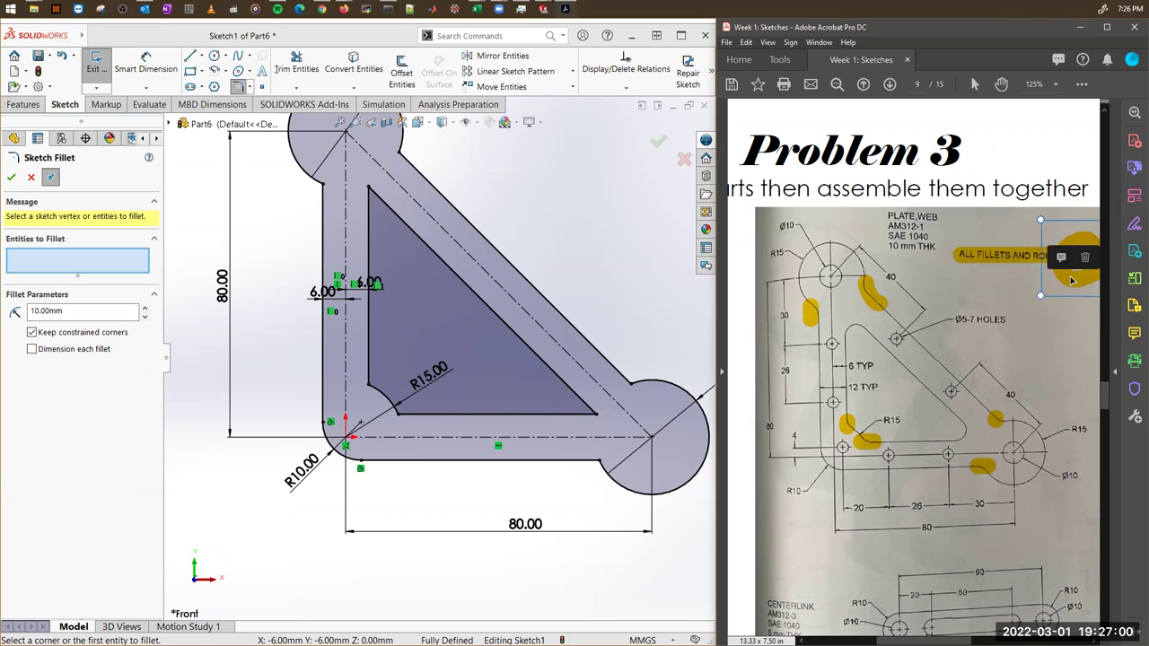
pyautogui.press('Delete')
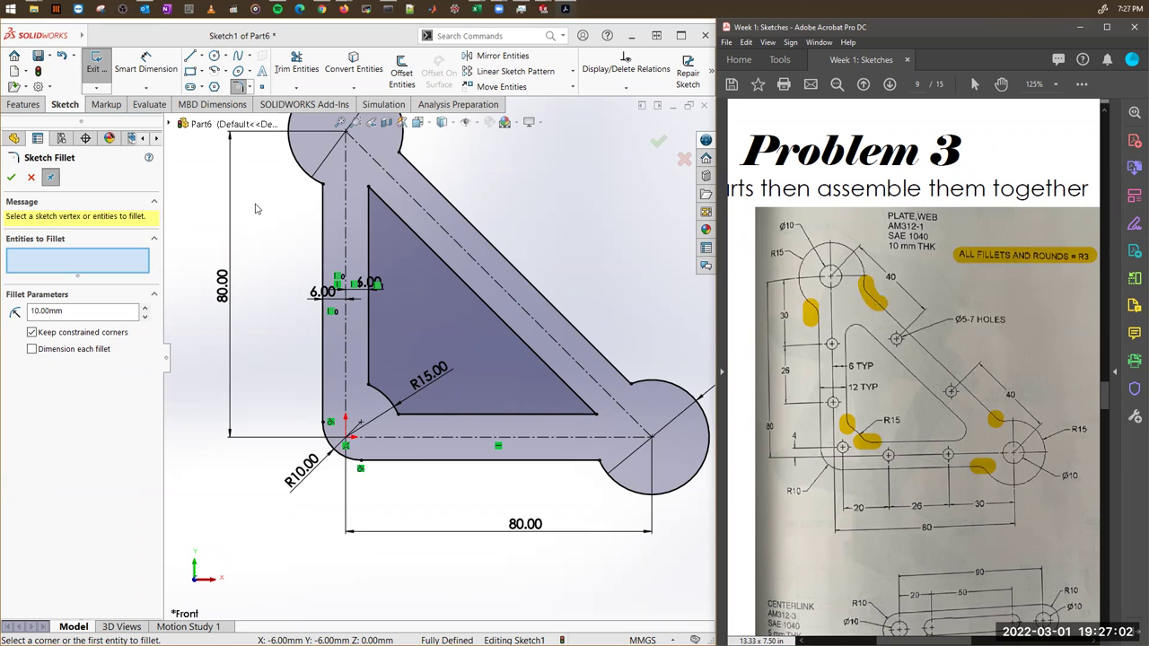
# Set the fillet radius to 3 mm and round the corners at the top and lower-right circles.
pyautogui.press('f')
pyautogui.click(87, 307)
pyautogui.write('3')
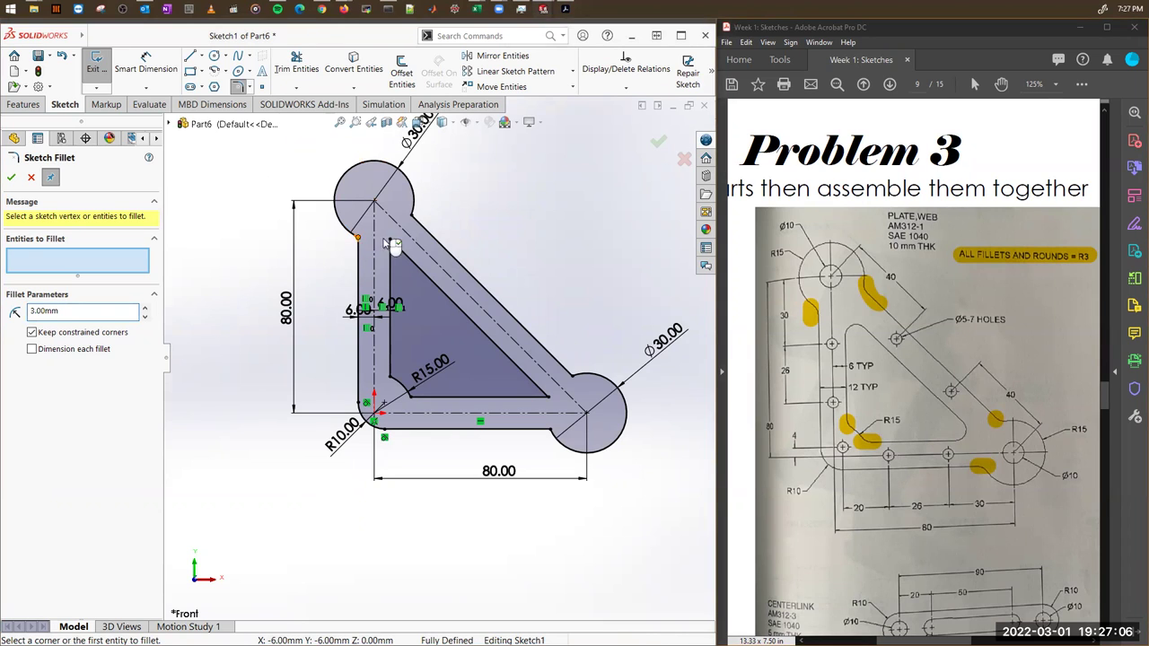
pyautogui.click(357, 237)
pyautogui.click(412, 216)
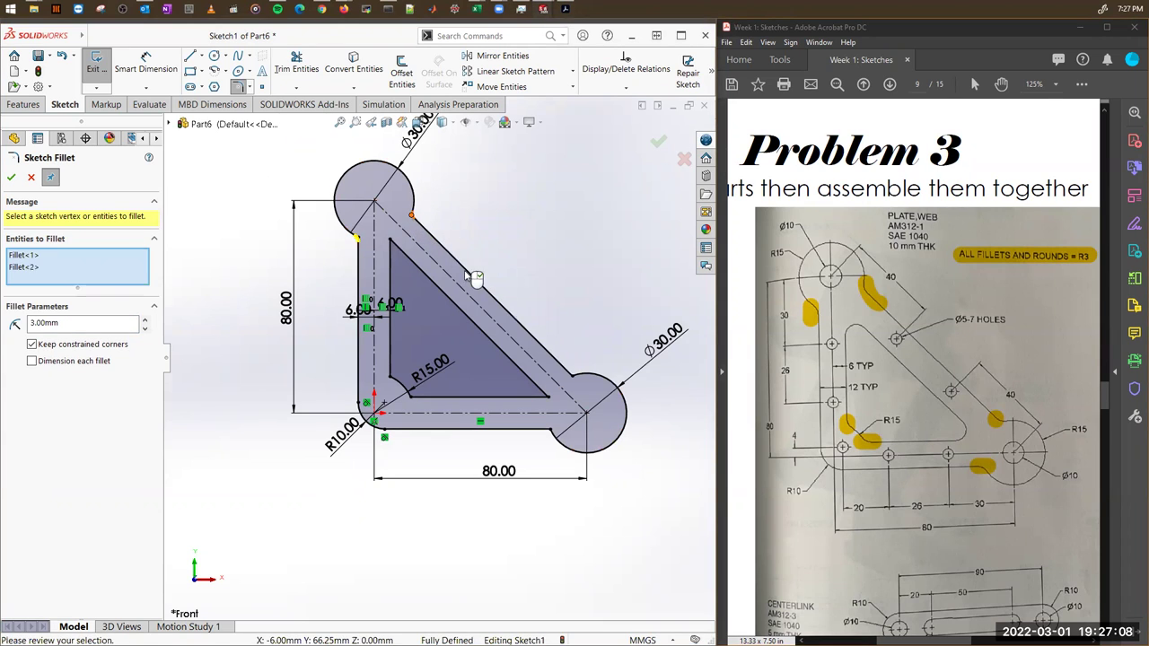
pyautogui.click(573, 375)
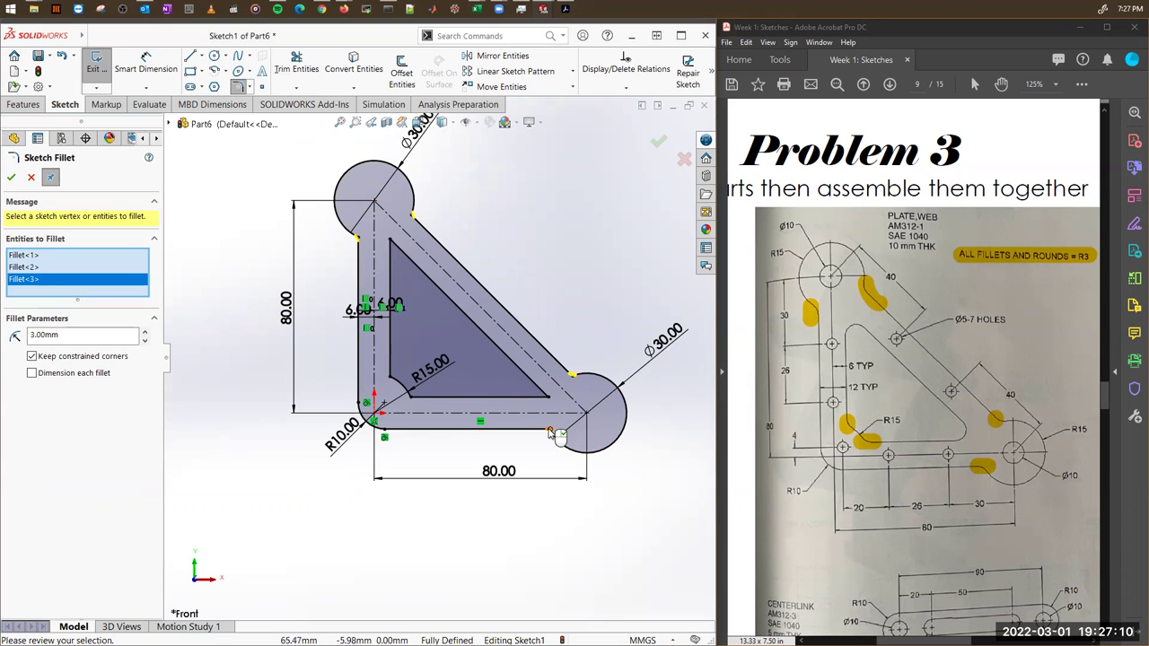
pyautogui.click(550, 431)
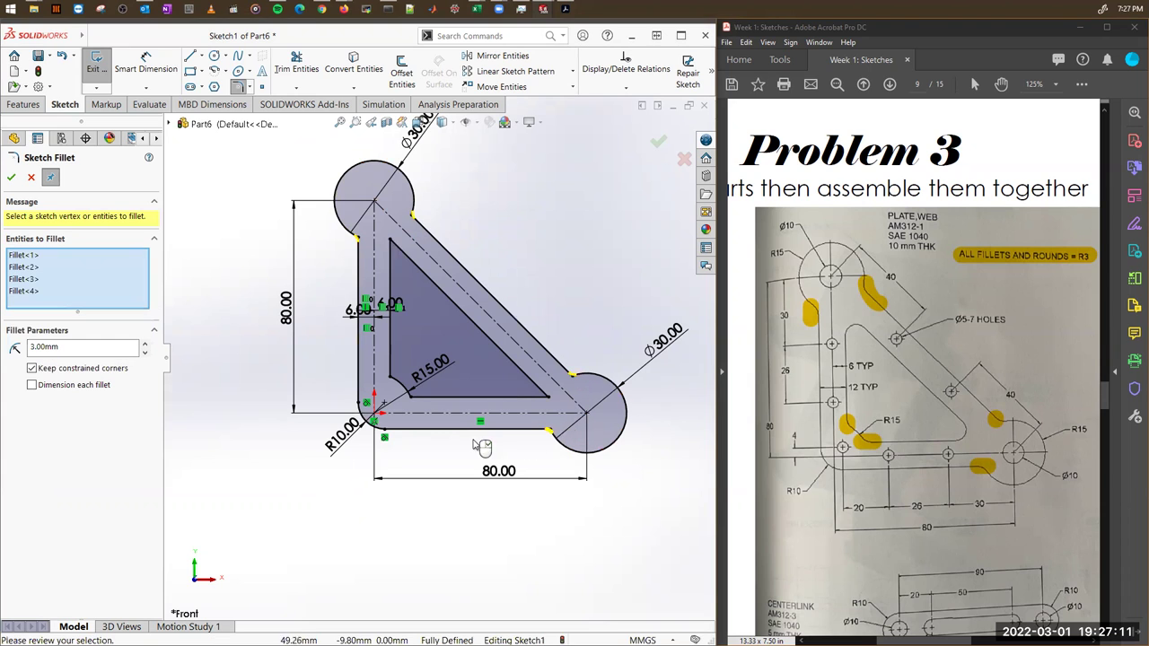
# Round the inner triangle's four corners with 3 mm fillets and apply them.
pyautogui.click(390, 379)
pyautogui.click(411, 397)
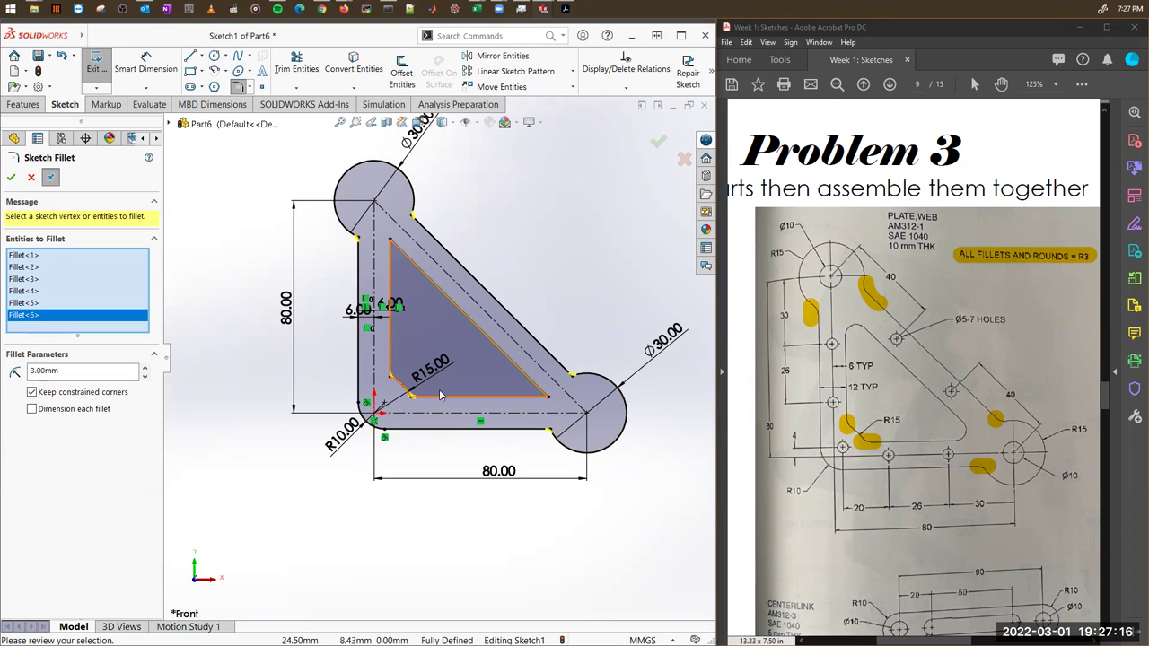
pyautogui.click(545, 399)
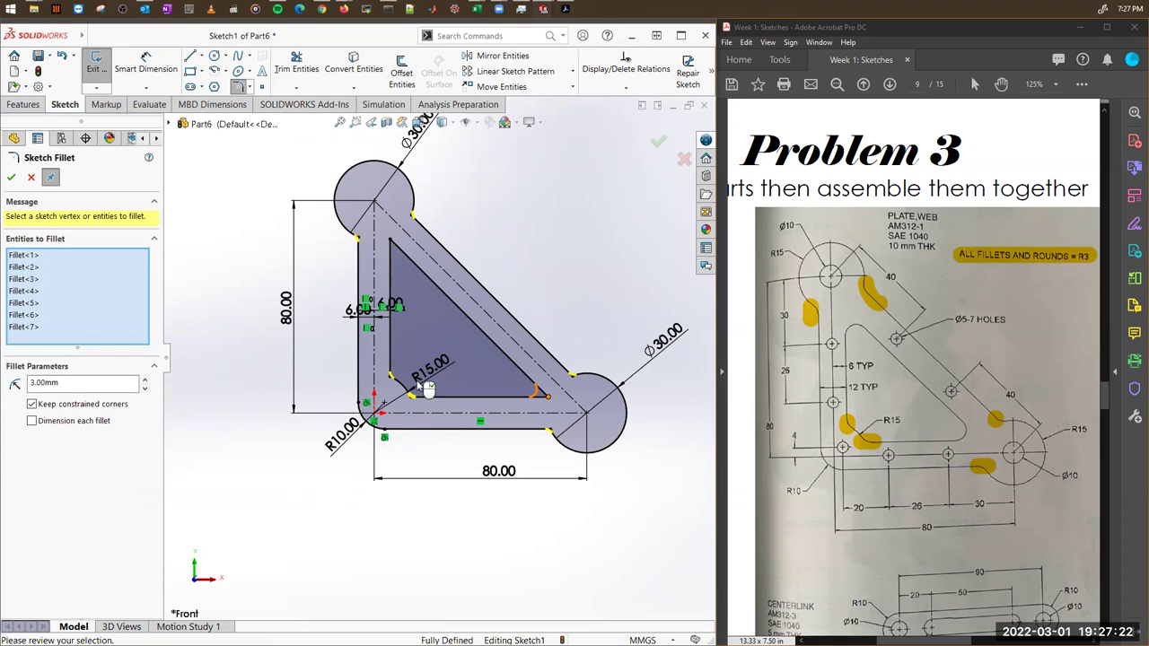
pyautogui.click(393, 245)
pyautogui.click(12, 178)
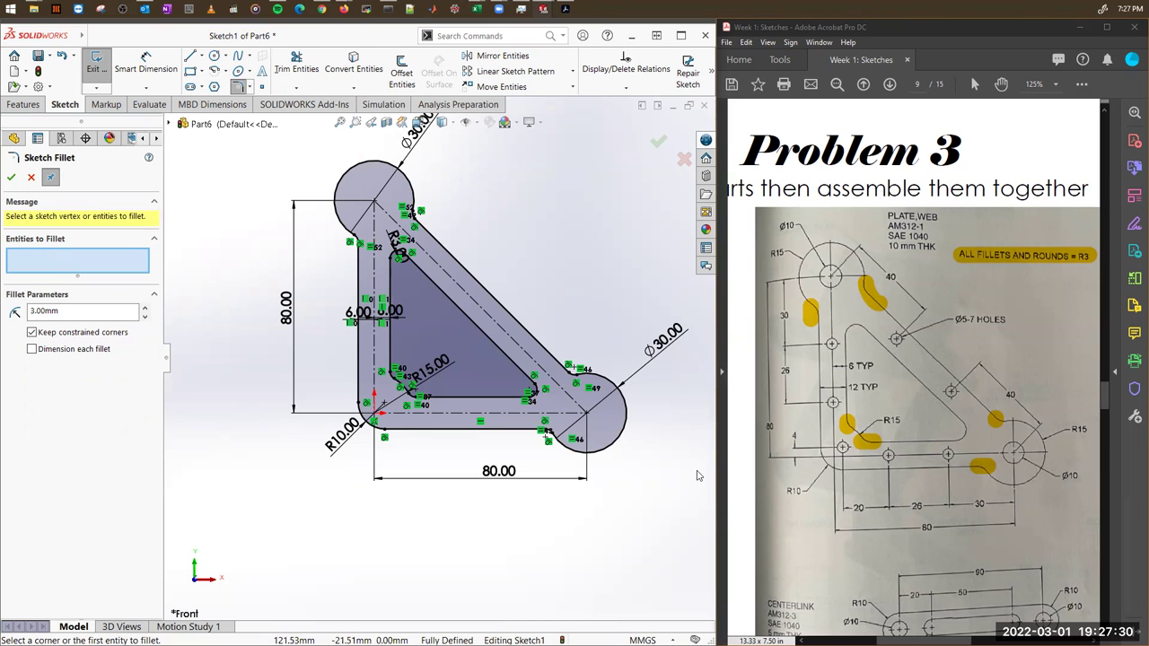
pyautogui.scroll(-2, 699, 476)
pyautogui.keyDown('ctrl'); pyautogui.moveTo(670, 395); pyautogui.dragTo(589, 384, button='middle'); pyautogui.keyUp('ctrl')
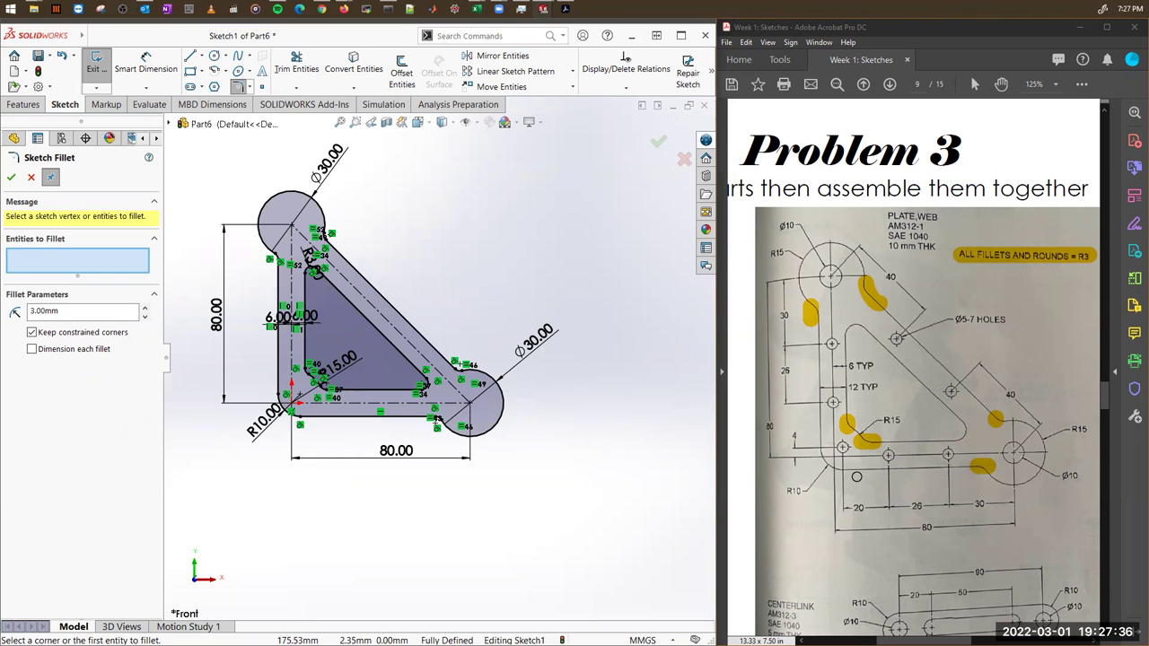
pyautogui.keyDown('ctrl'); pyautogui.scroll(-4, 856, 476); pyautogui.keyUp('ctrl')
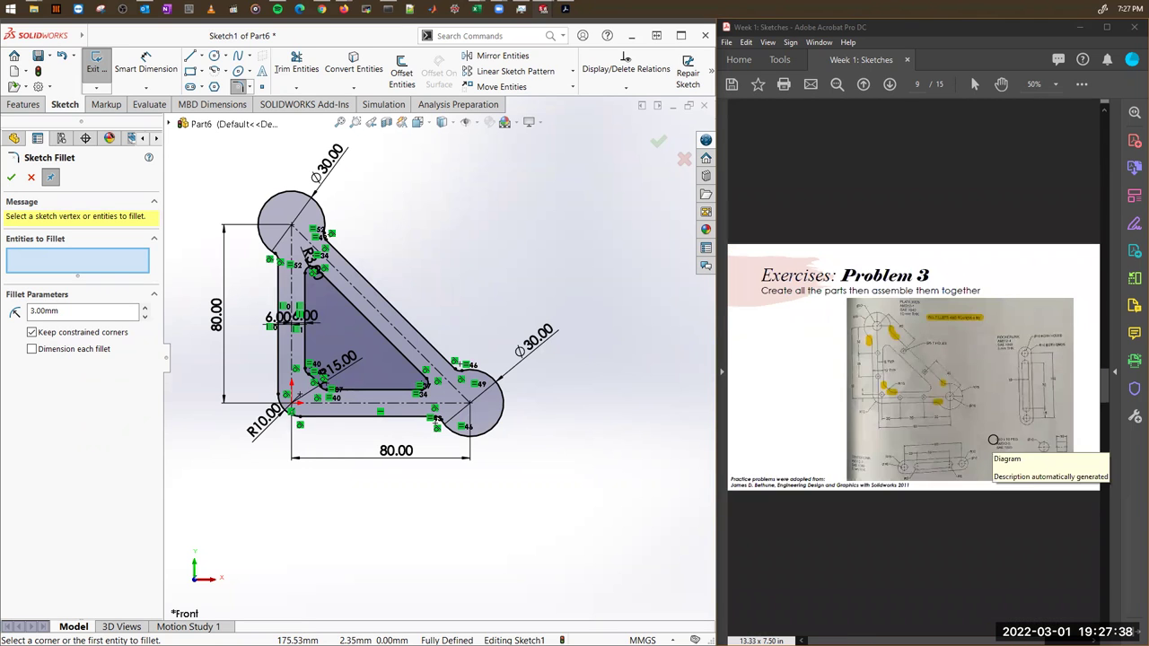
pyautogui.scroll(3, 992, 440)
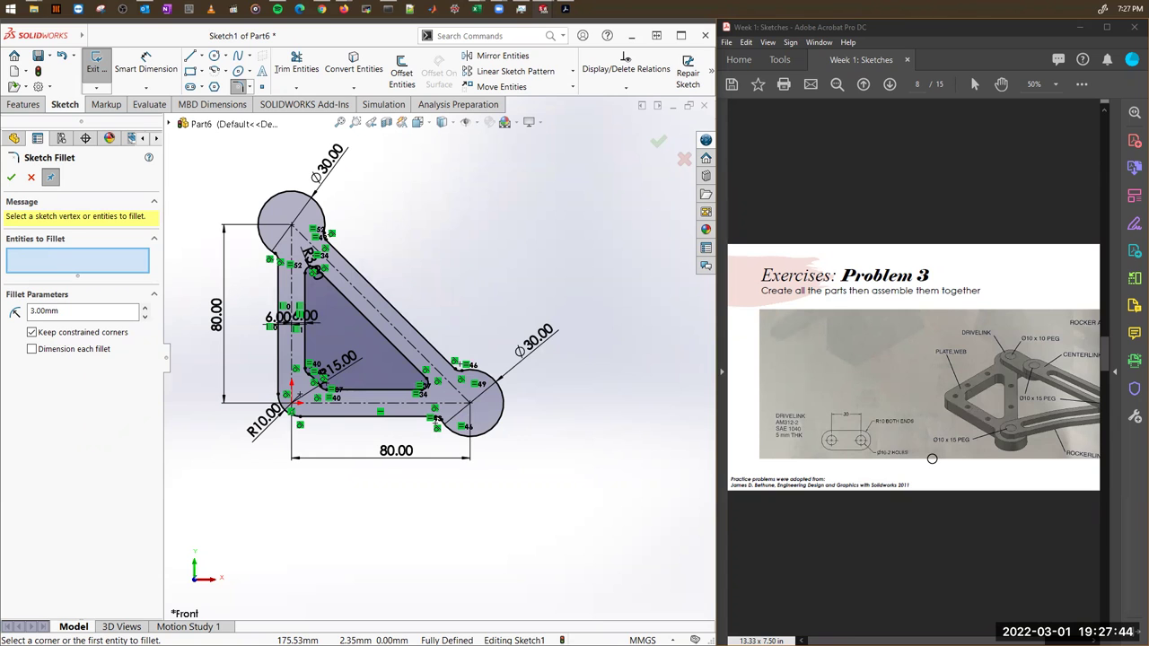
pyautogui.scroll(-3, 911, 461)
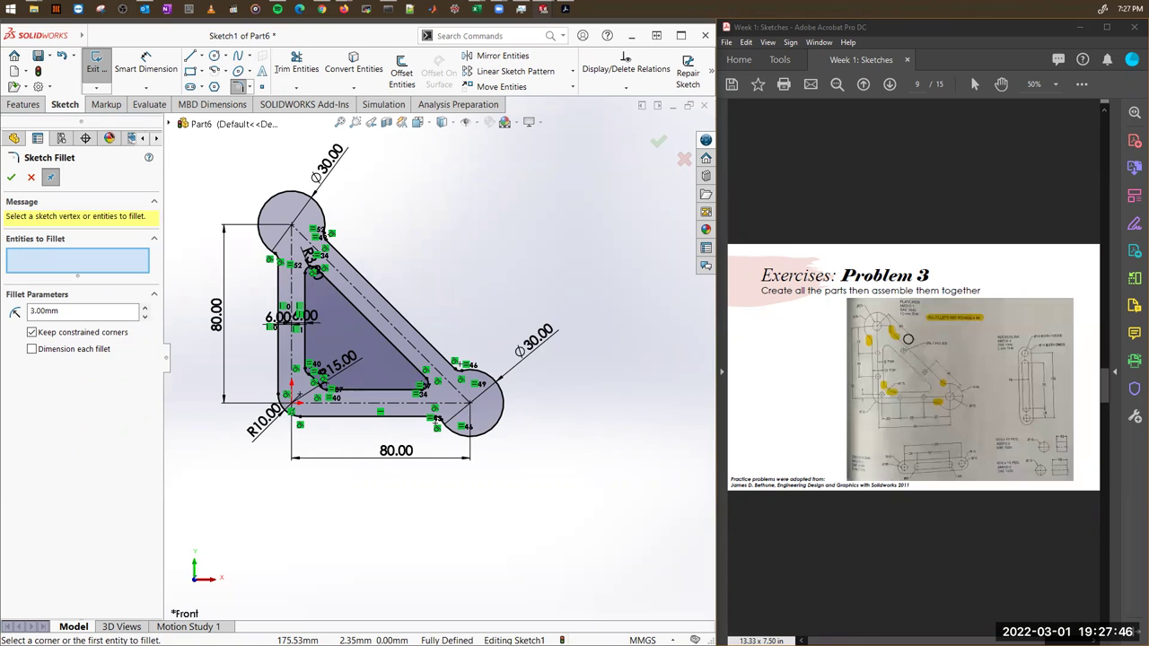
pyautogui.keyDown('ctrl'); pyautogui.scroll(2, 907, 339); pyautogui.keyUp('ctrl')
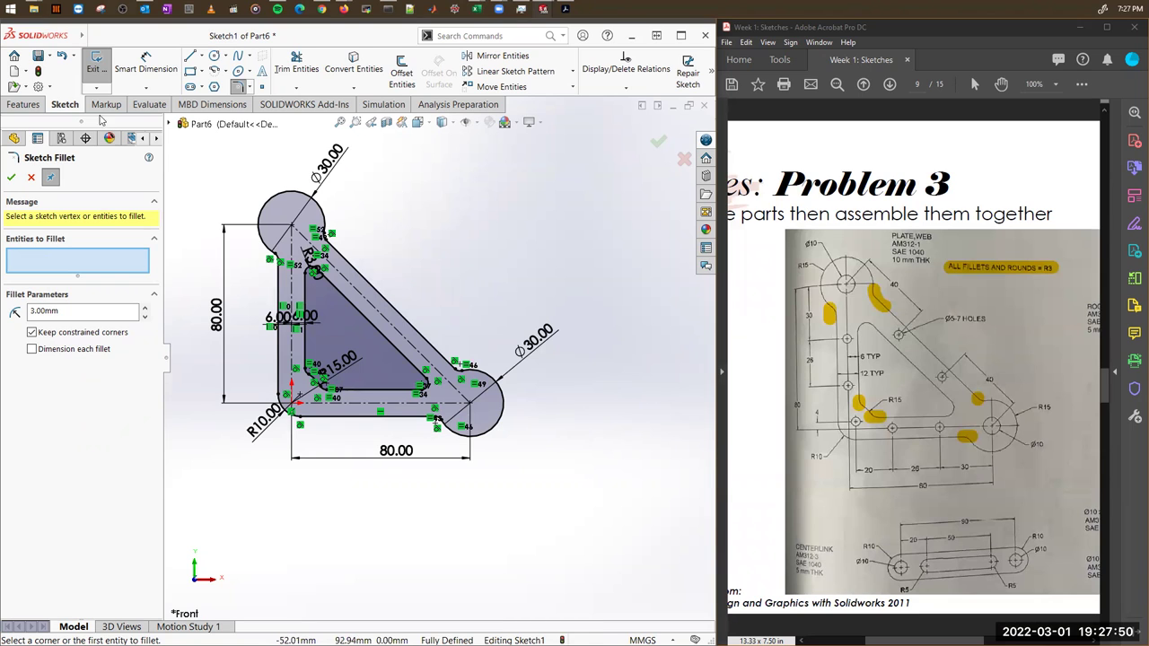
# Draw hole circles at the top and lower-right arc centres.
pyautogui.click(213, 56)
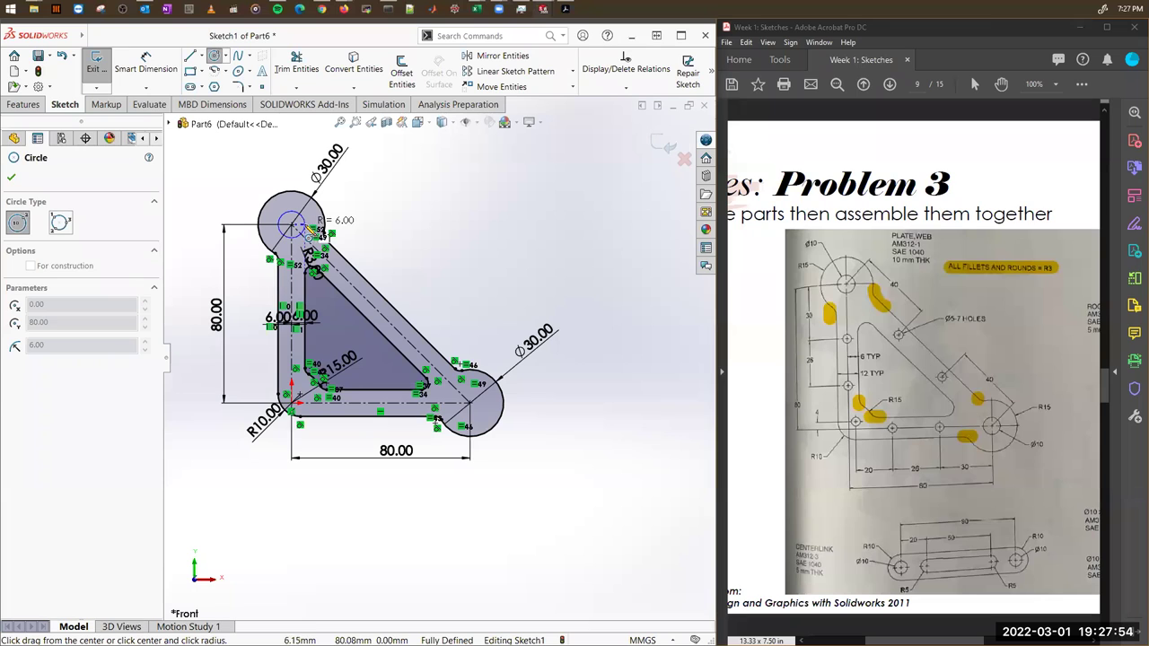
pyautogui.click(312, 230)
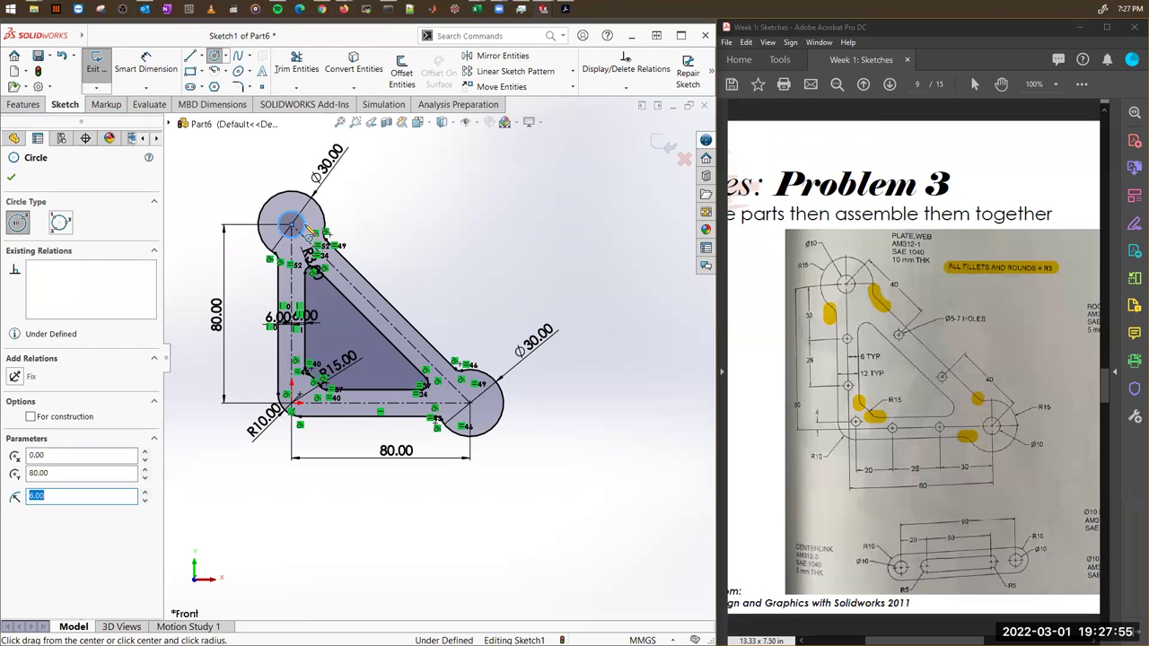
pyautogui.click(470, 403)
pyautogui.click(485, 405)
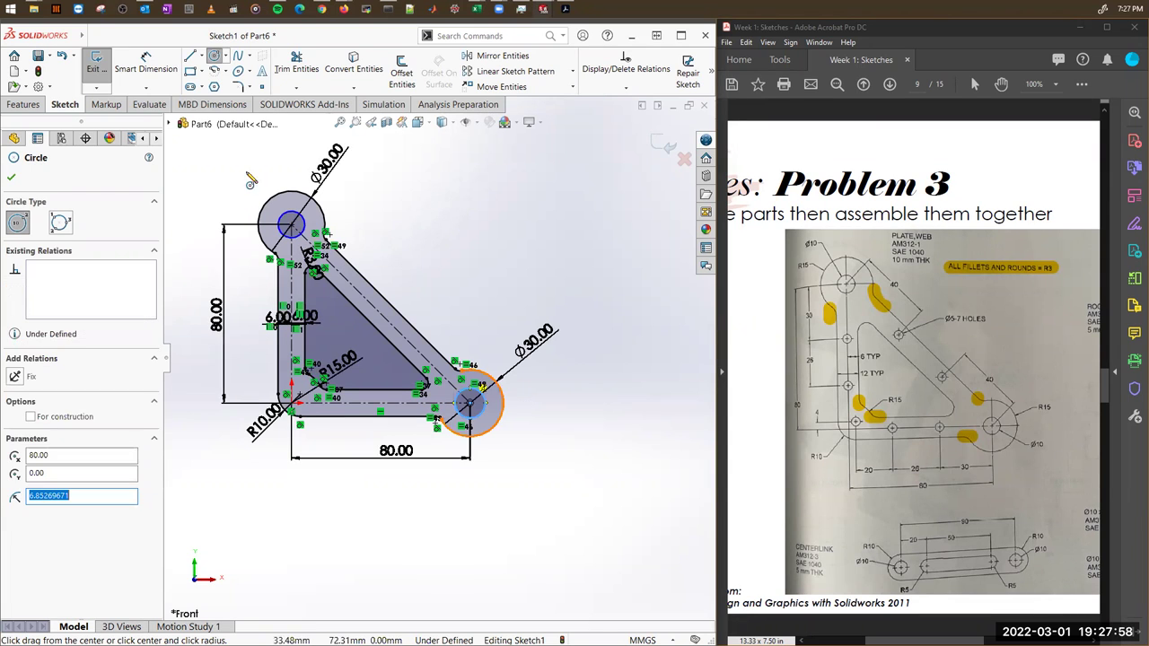
# Dimension both hole circles to a 10 mm diameter.
pyautogui.click(142, 61)
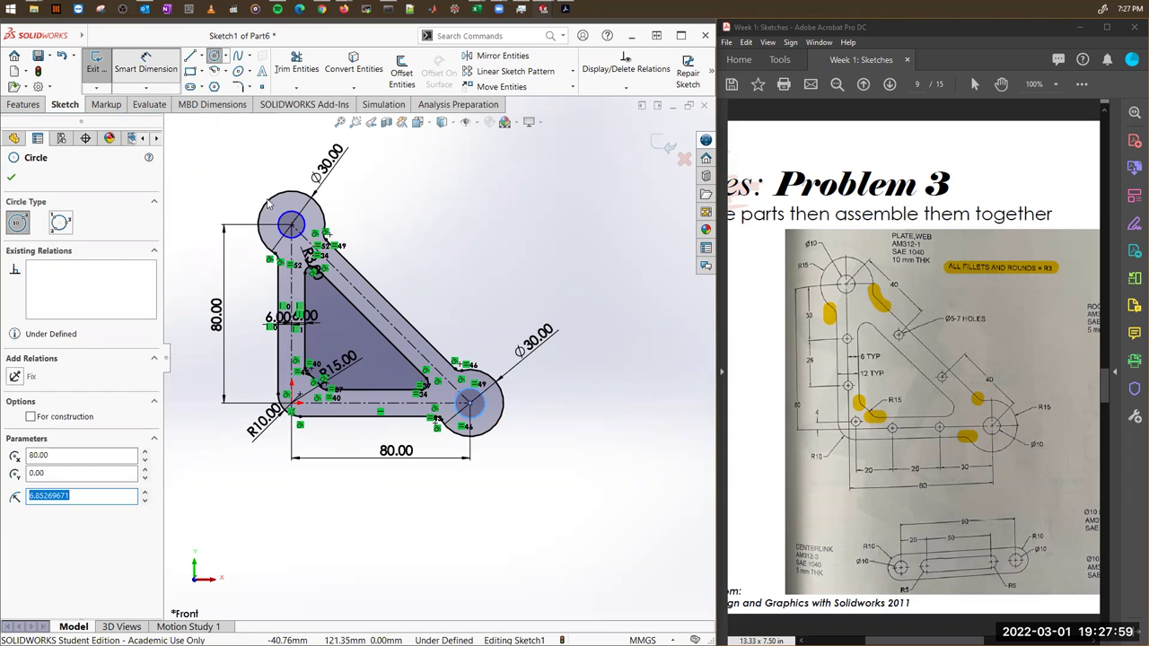
pyautogui.click(412, 187)
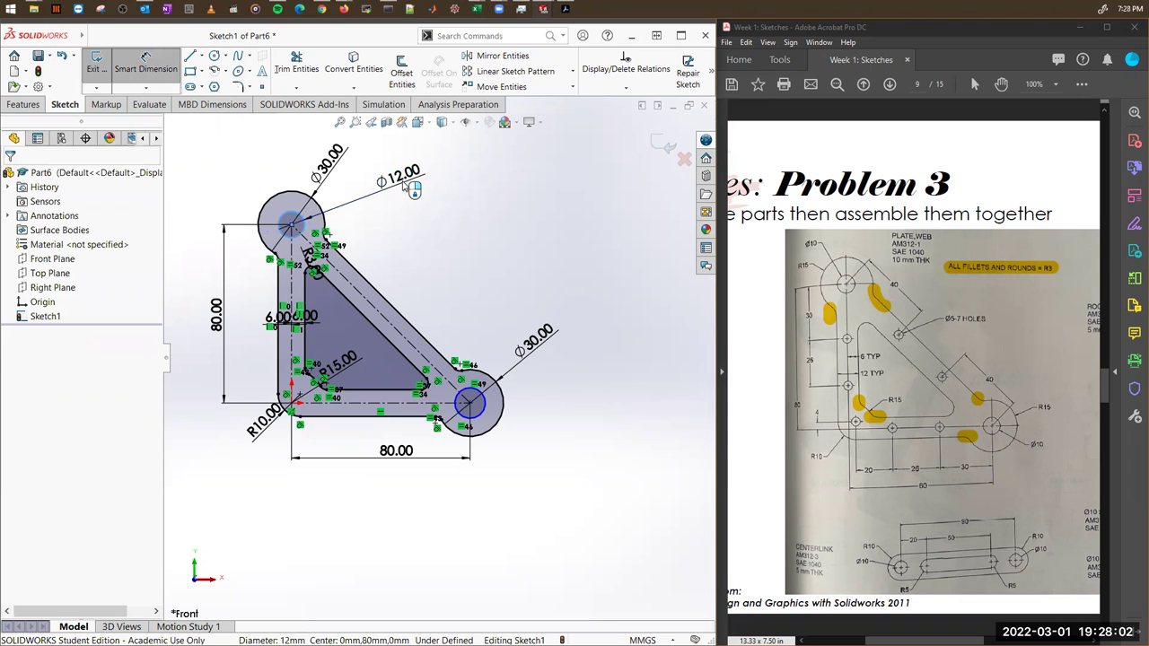
pyautogui.press('Return')
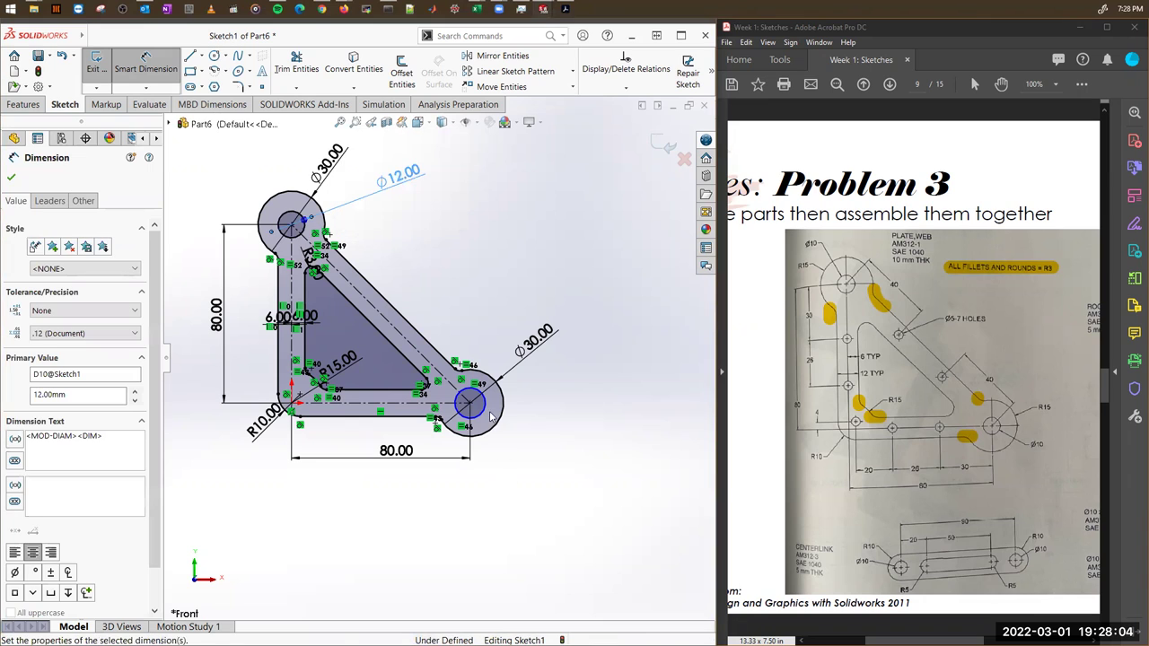
pyautogui.click(493, 414)
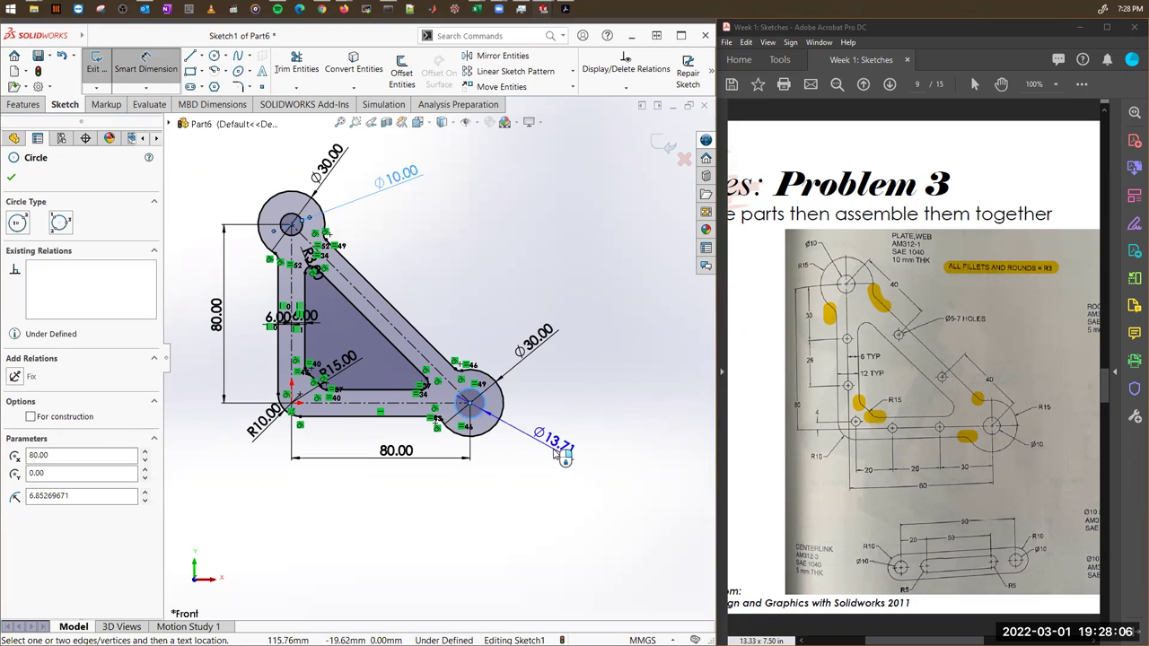
pyautogui.click(567, 446)
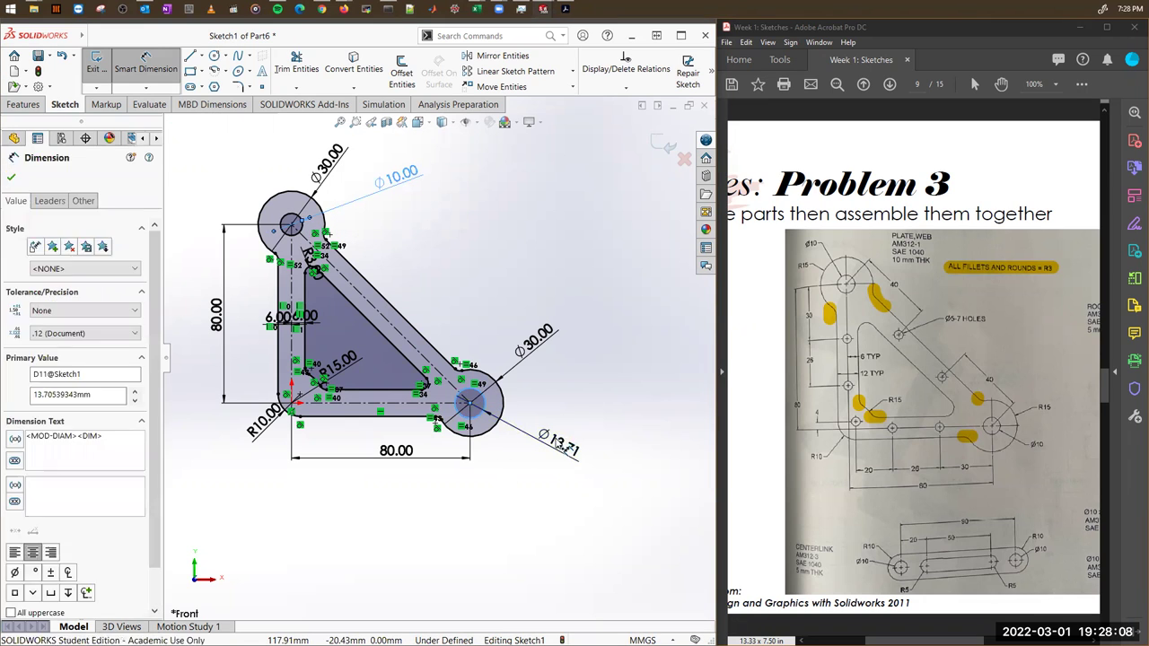
pyautogui.press('Return')
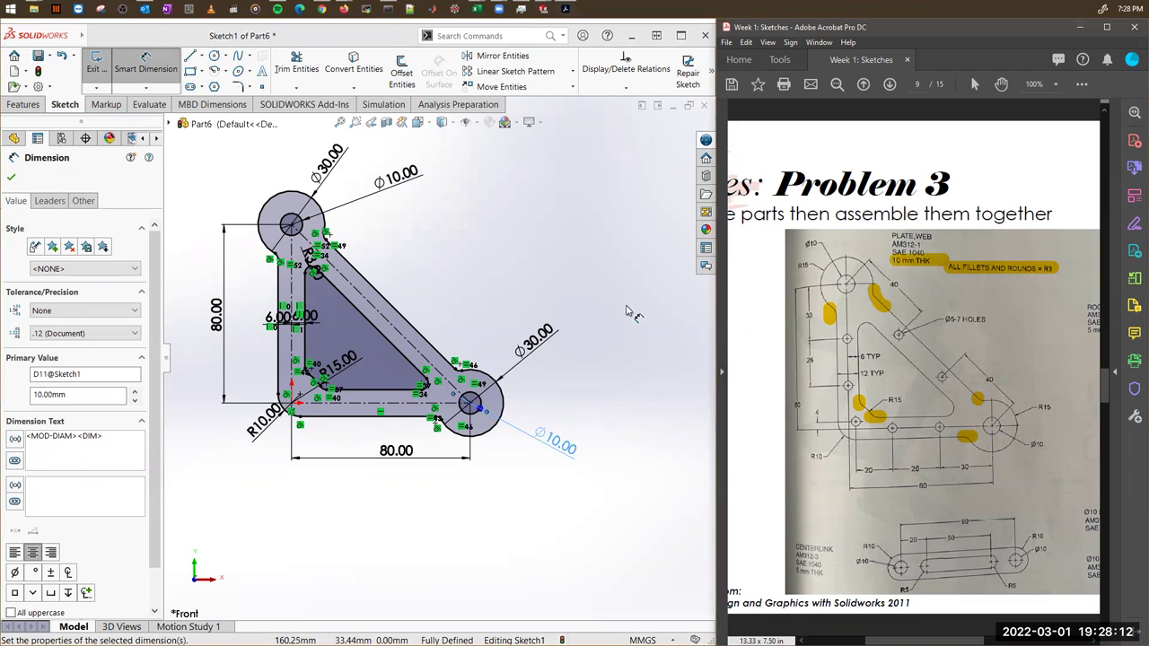
pyautogui.click(39, 106)
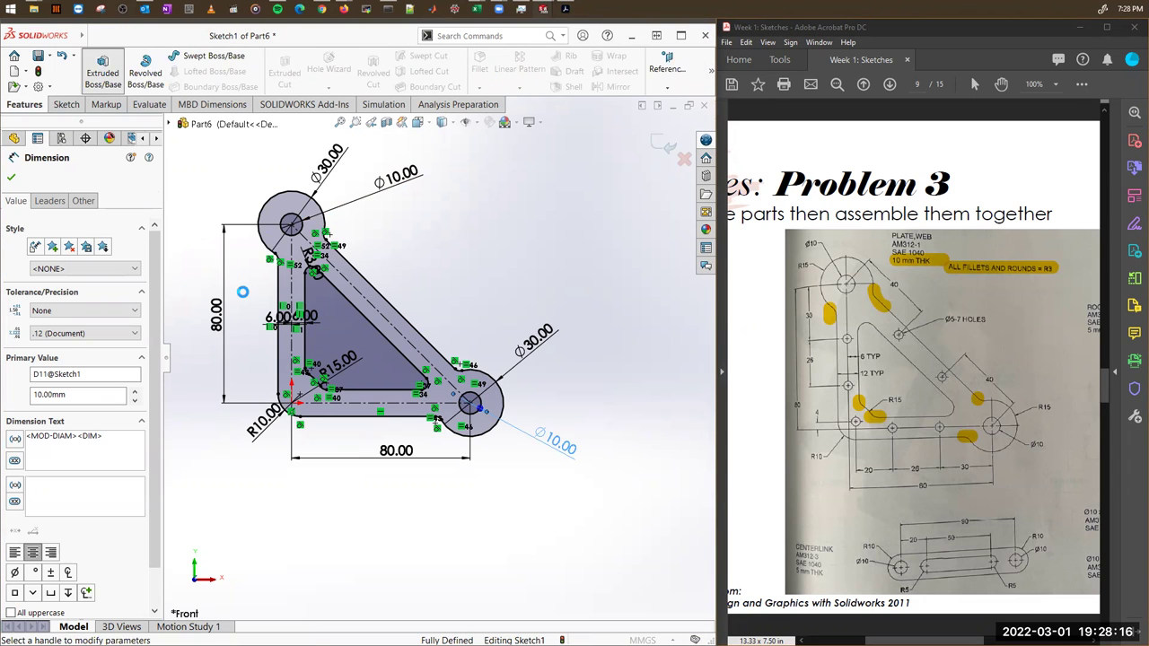
# Extrude the plate sketch 10 mm thick and save the part as Plate_1.SLDPRT.
pyautogui.click(102, 70)
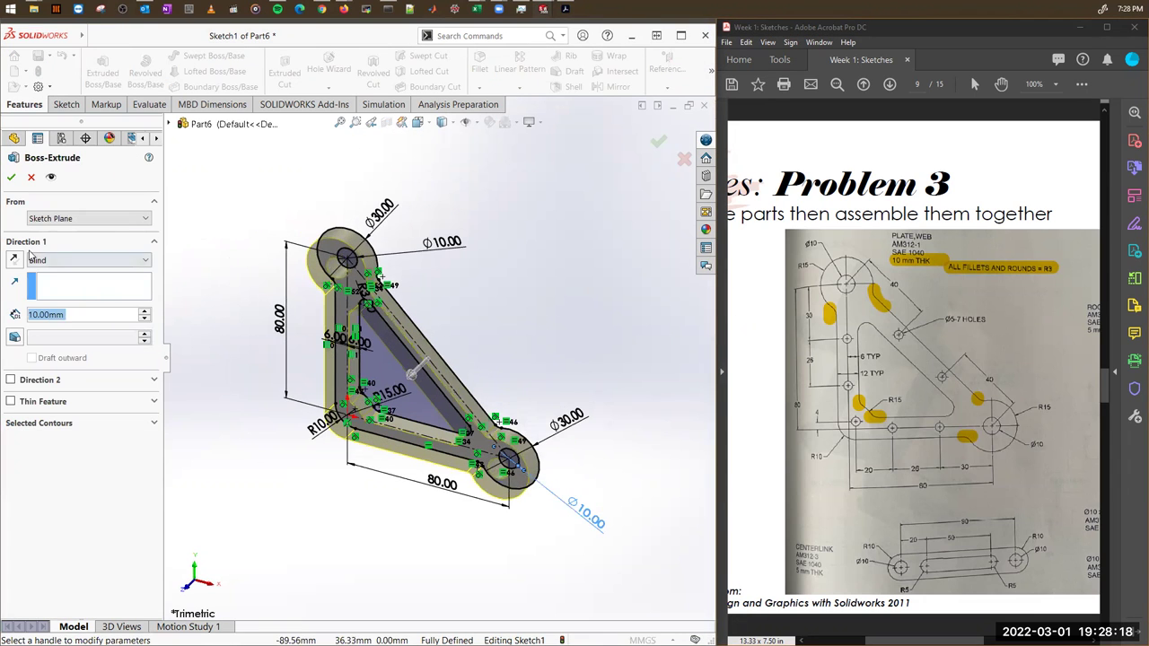
pyautogui.click(11, 177)
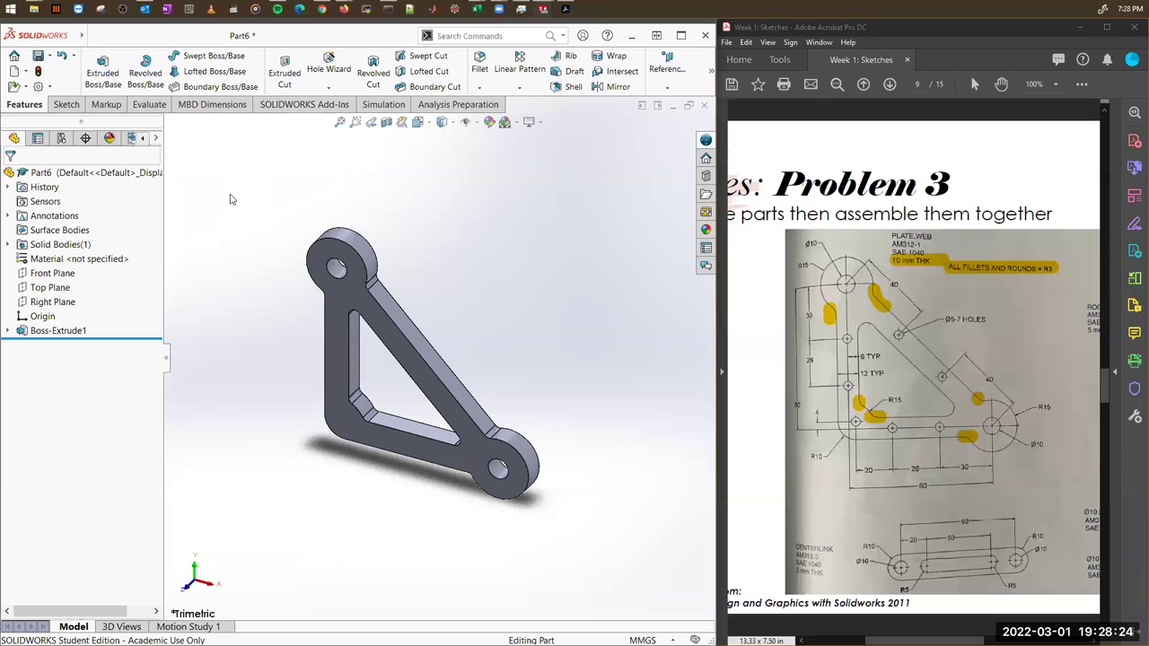
pyautogui.hotkey('ctrl', 's')
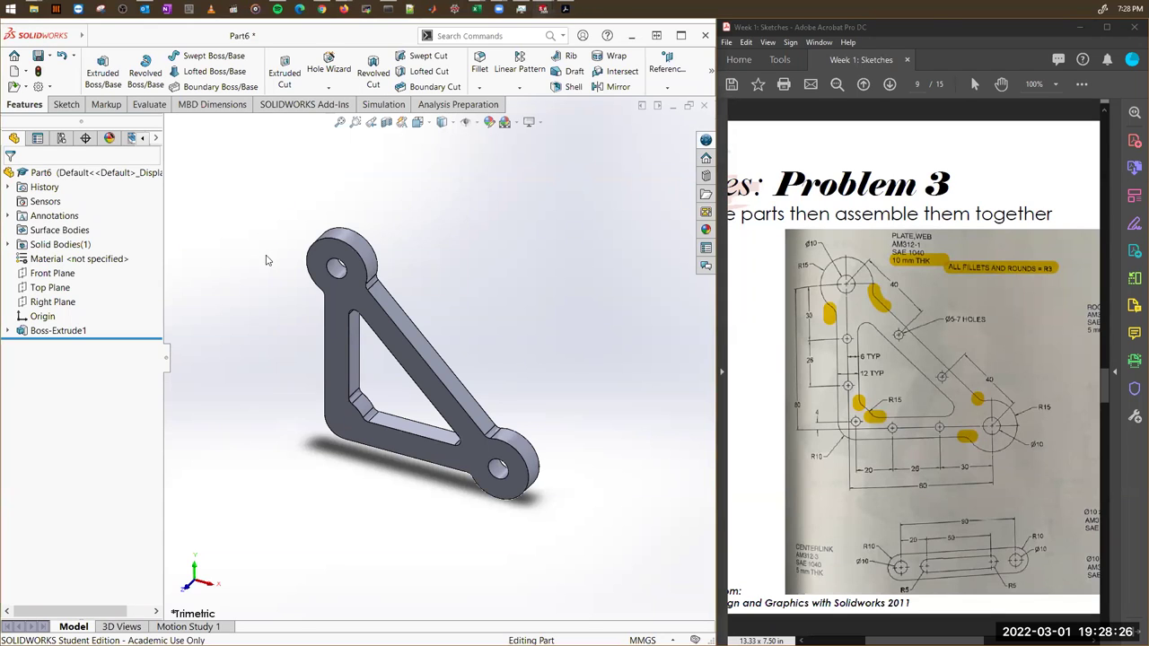
pyautogui.write('Plate')
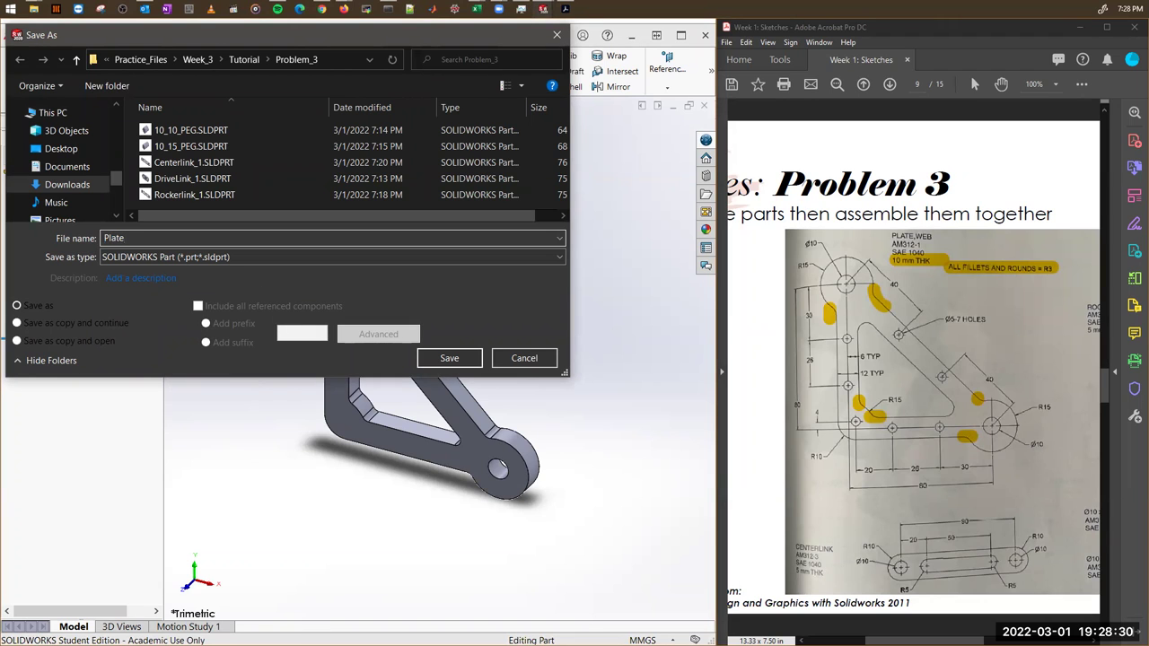
pyautogui.write('_1')
pyautogui.press('Return')
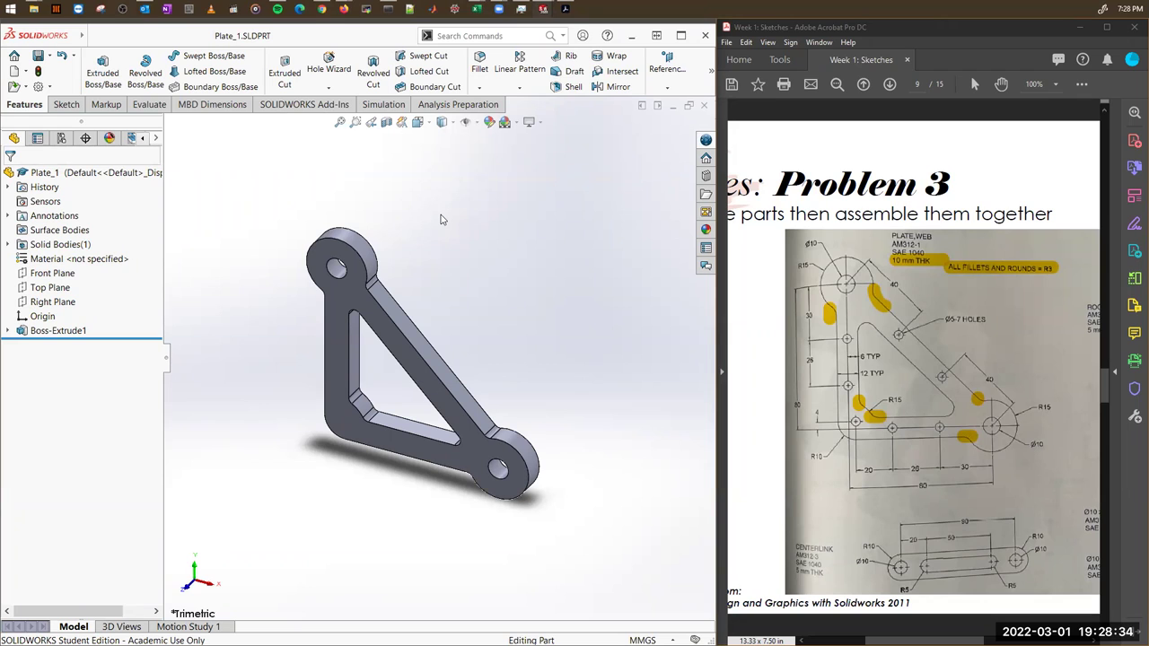
# Create a new Assembly document.
pyautogui.hotkey('ctrl', 'n')
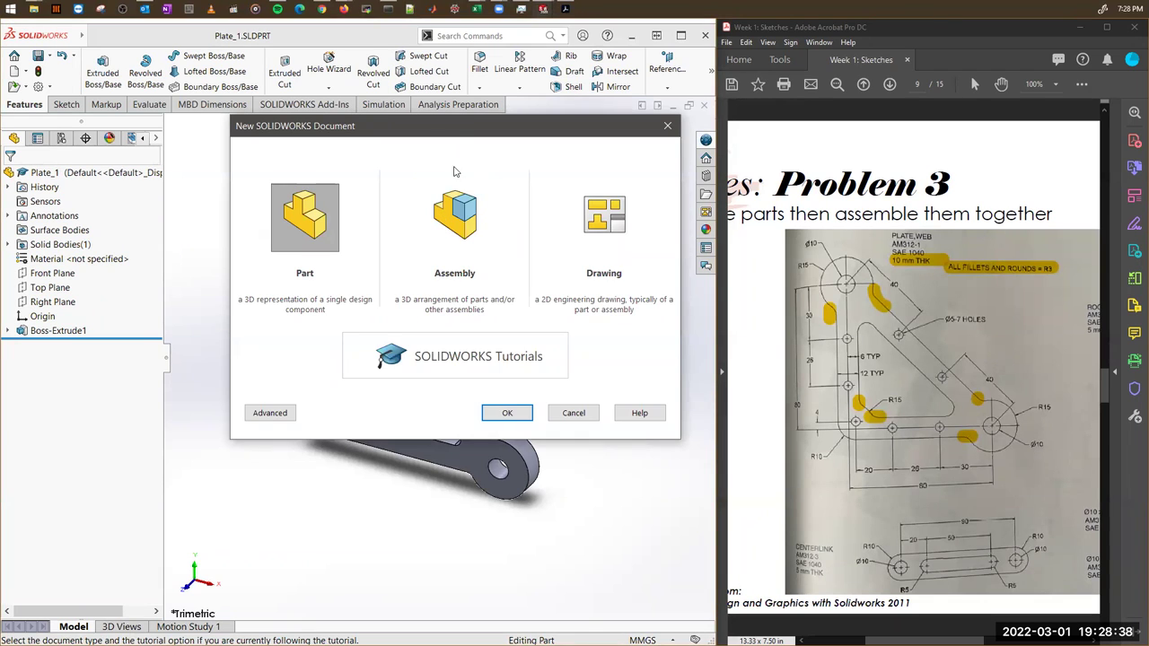
pyautogui.click(455, 225)
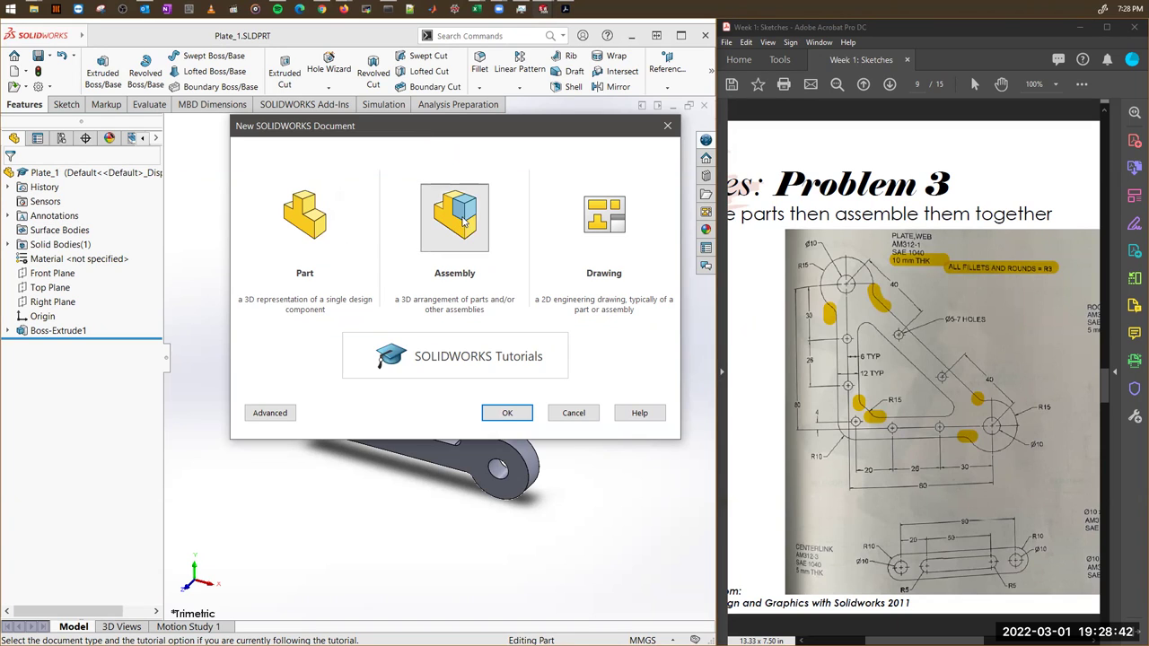
pyautogui.click(509, 410)
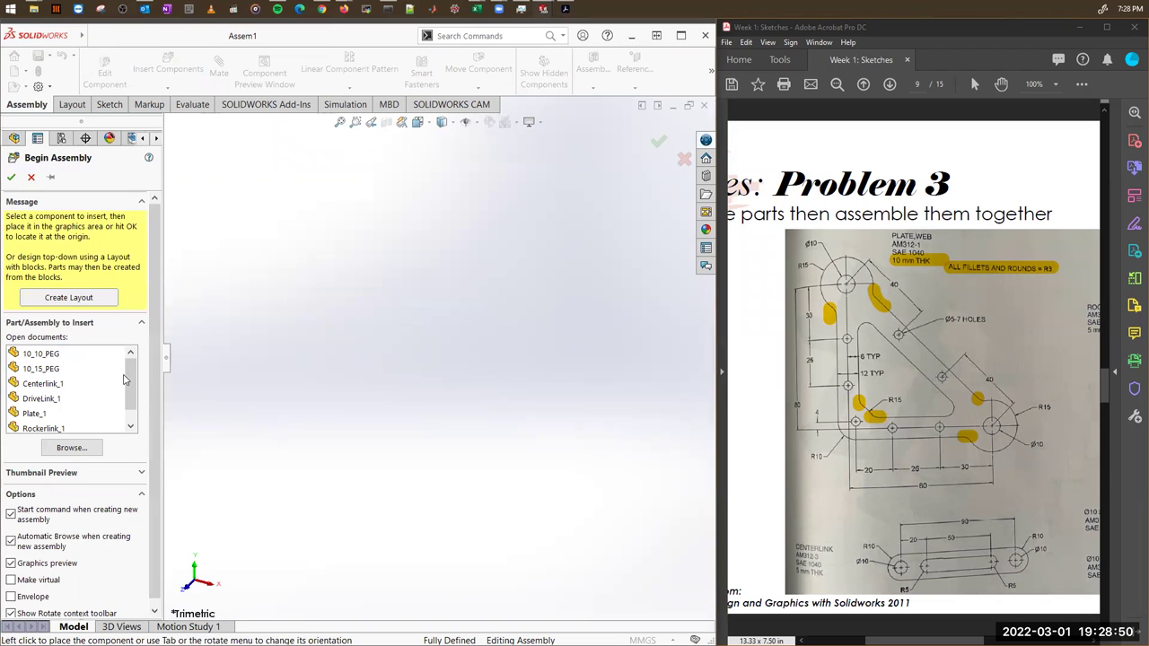
# In Begin Assembly, browse for a part, cancel, and collapse the Options section.
pyautogui.scroll(-1, 123, 380)
pyautogui.scroll(1, 130, 377)
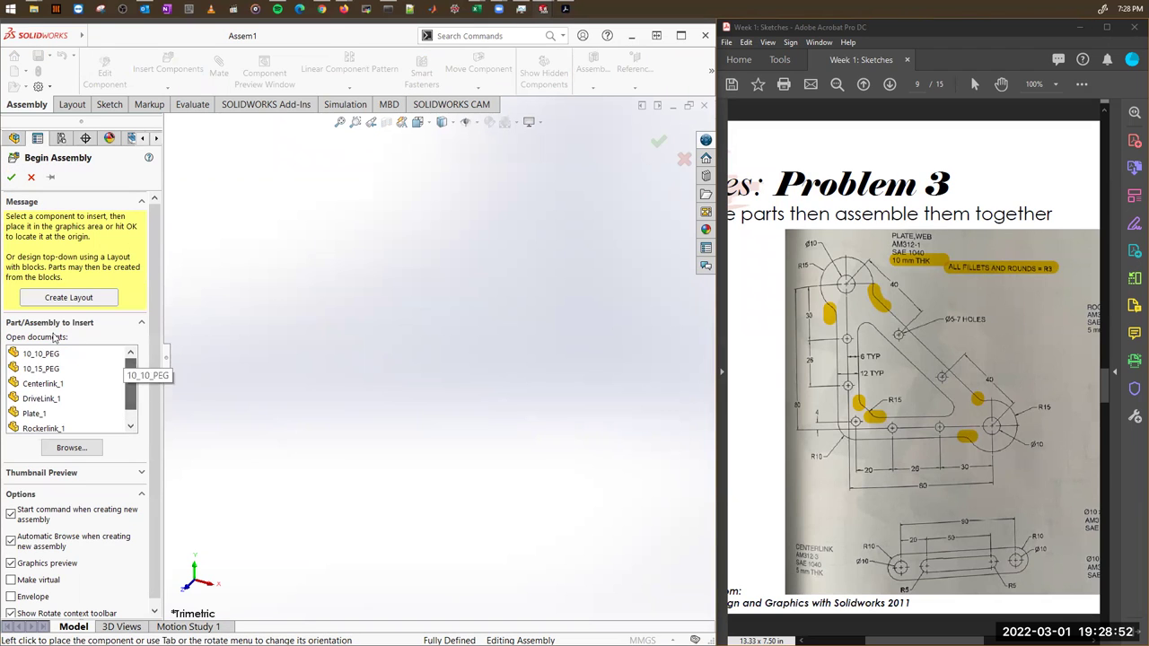
pyautogui.click(74, 456)
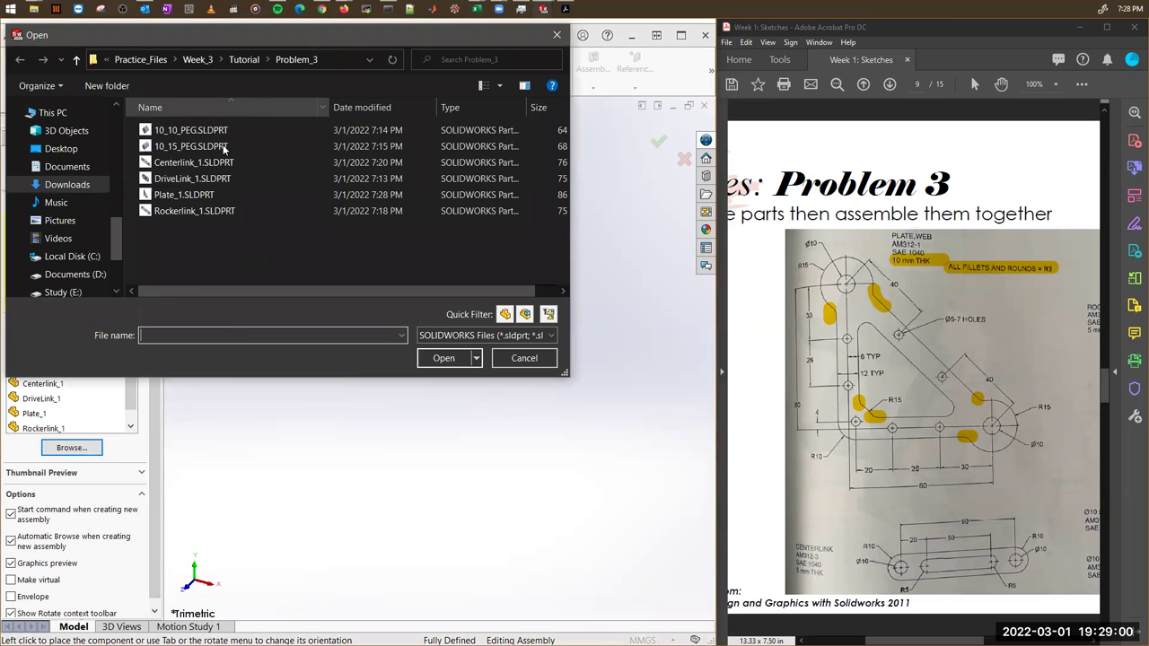
pyautogui.click(525, 362)
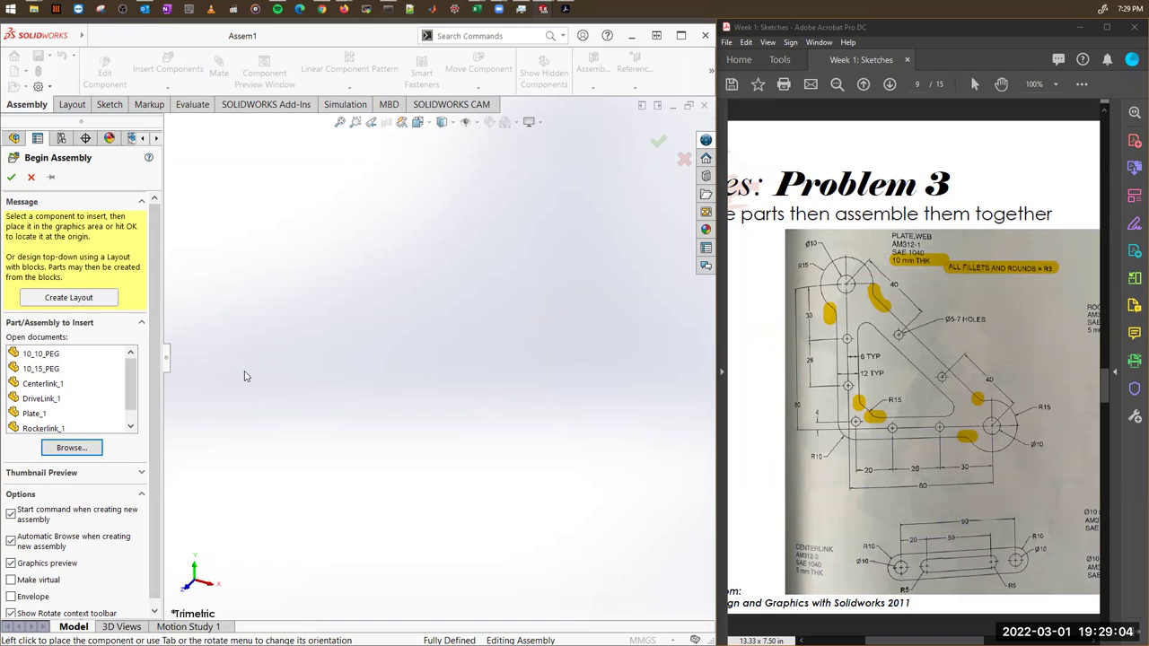
pyautogui.click(141, 495)
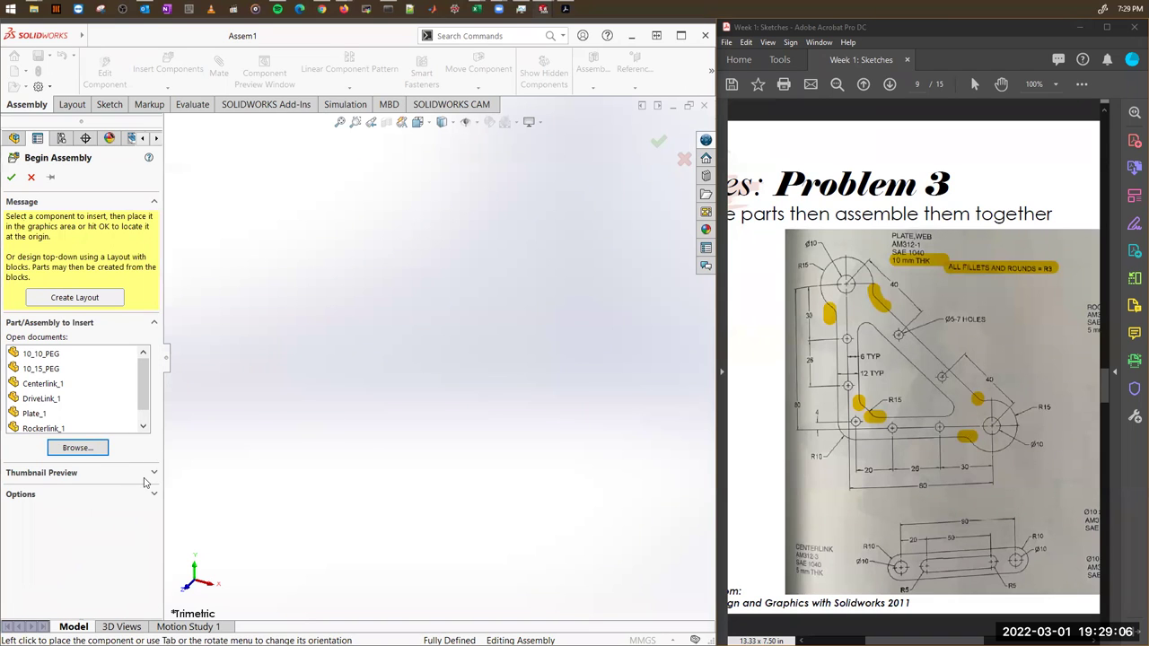
# Bring up the Problem 3 assembly photo and trace its plate web in yellow.
pyautogui.click(858, 401)
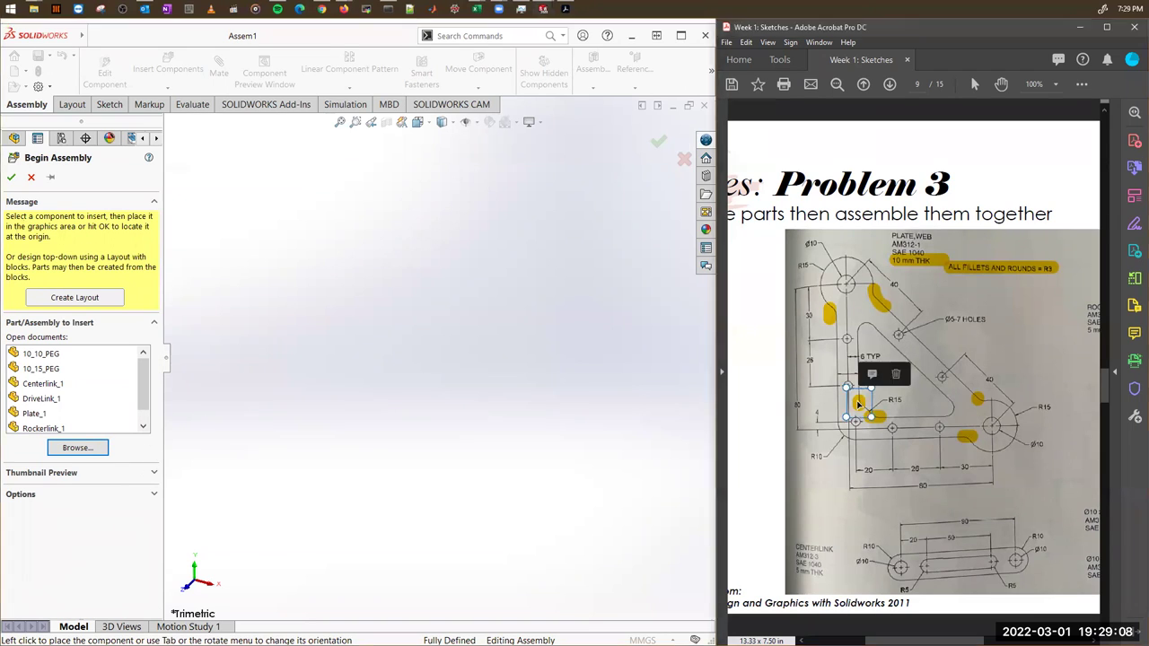
pyautogui.keyDown('ctrl'); pyautogui.scroll(-1, 766, 381); pyautogui.keyUp('ctrl')
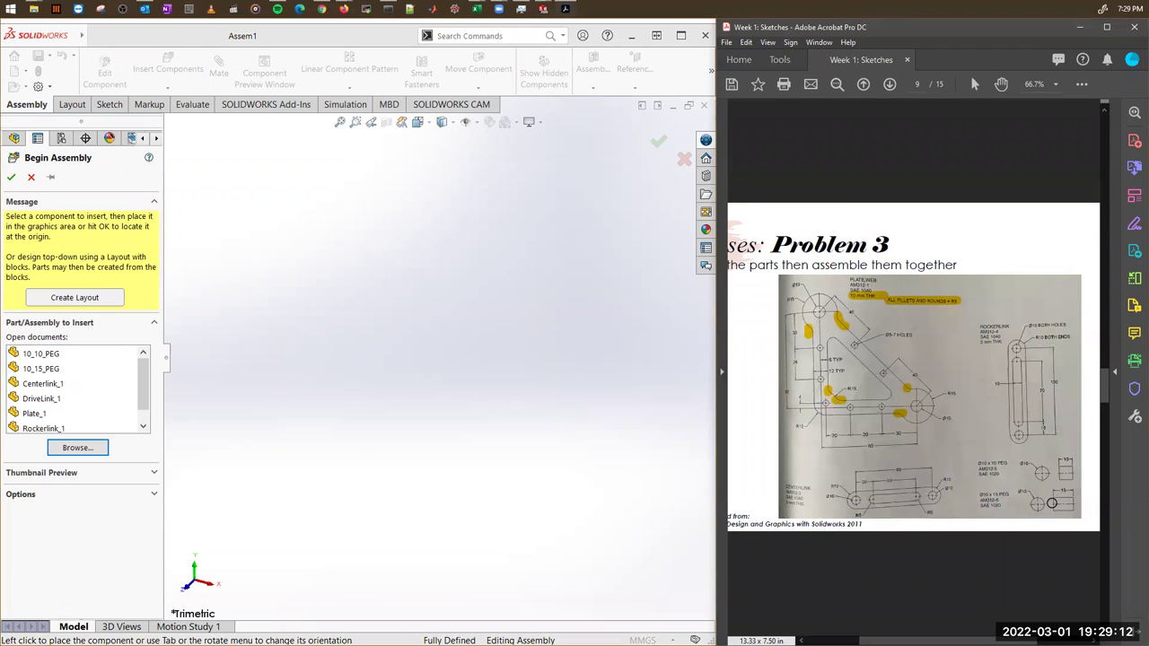
pyautogui.scroll(1, 734, 447)
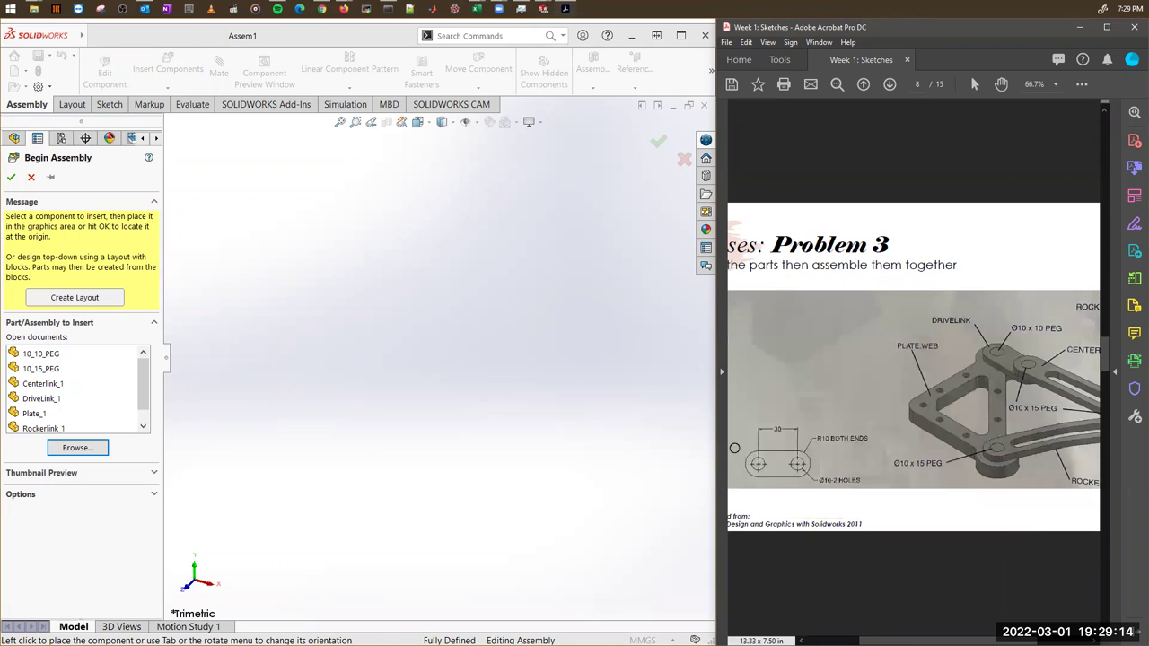
pyautogui.keyDown('ctrl'); pyautogui.scroll(-2, 851, 471); pyautogui.keyUp('ctrl')
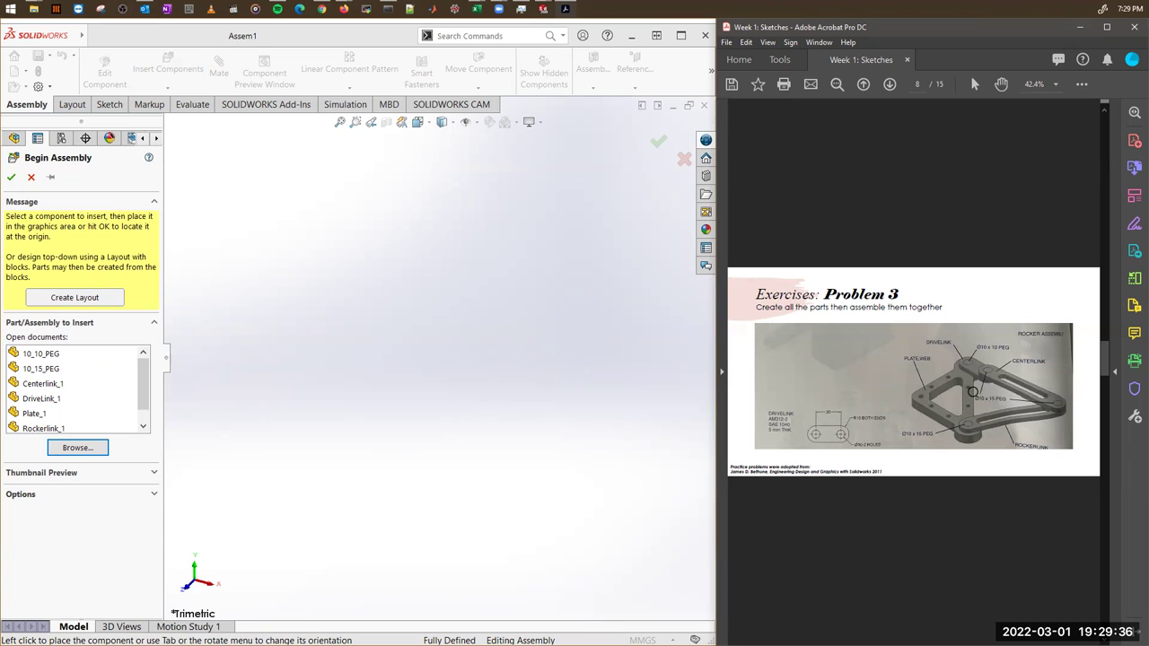
pyautogui.moveTo(955, 372)
pyautogui.mouseDown()
pyautogui.moveTo(921, 408)
pyautogui.moveTo(966, 425)
pyautogui.moveTo(973, 376)
pyautogui.moveTo(923, 393)
pyautogui.moveTo(955, 420)
pyautogui.moveTo(965, 375)
pyautogui.mouseUp()
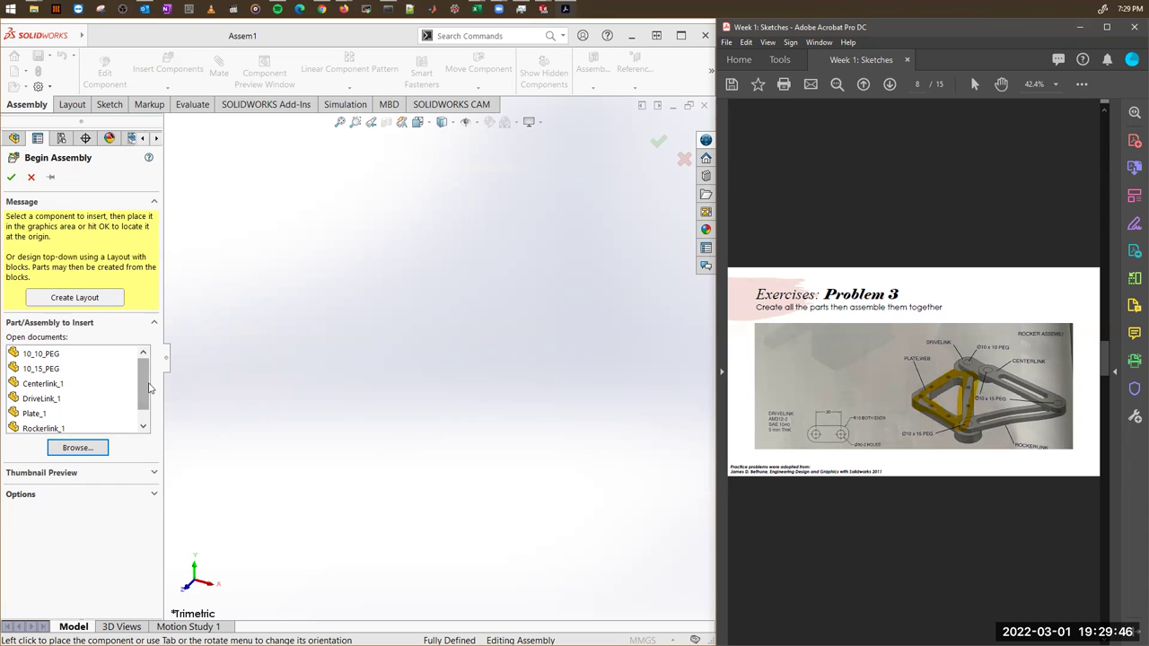
# Insert 10_10_PEG, 10_15_PEG, Centerlink, DriveLink, Plate_1 and Rockerlink_1 into the assembly.
pyautogui.click(58, 358)
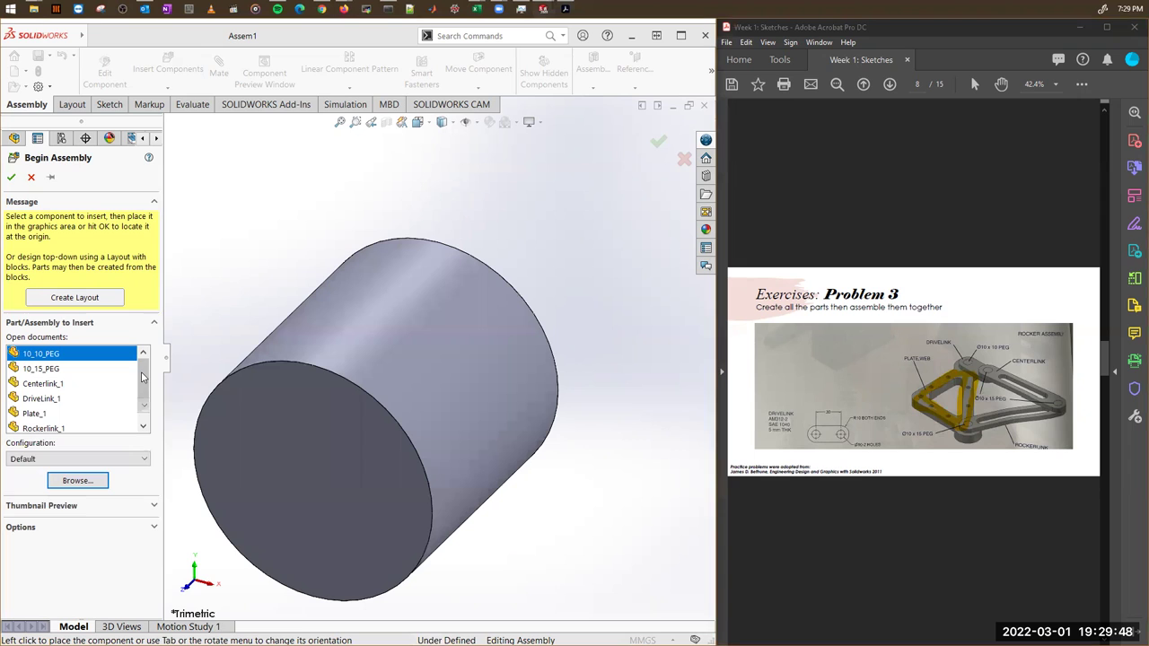
pyautogui.scroll(-1, 148, 372)
pyautogui.keyDown('shift'); pyautogui.click(54, 413); pyautogui.keyUp('shift')
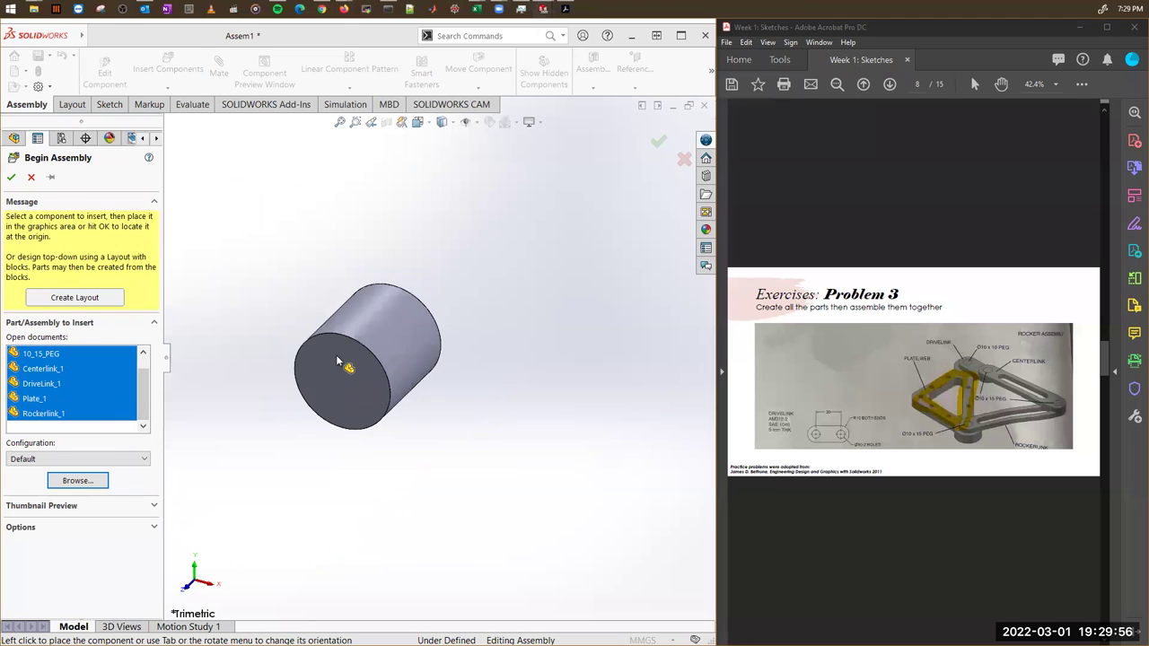
pyautogui.click(286, 299)
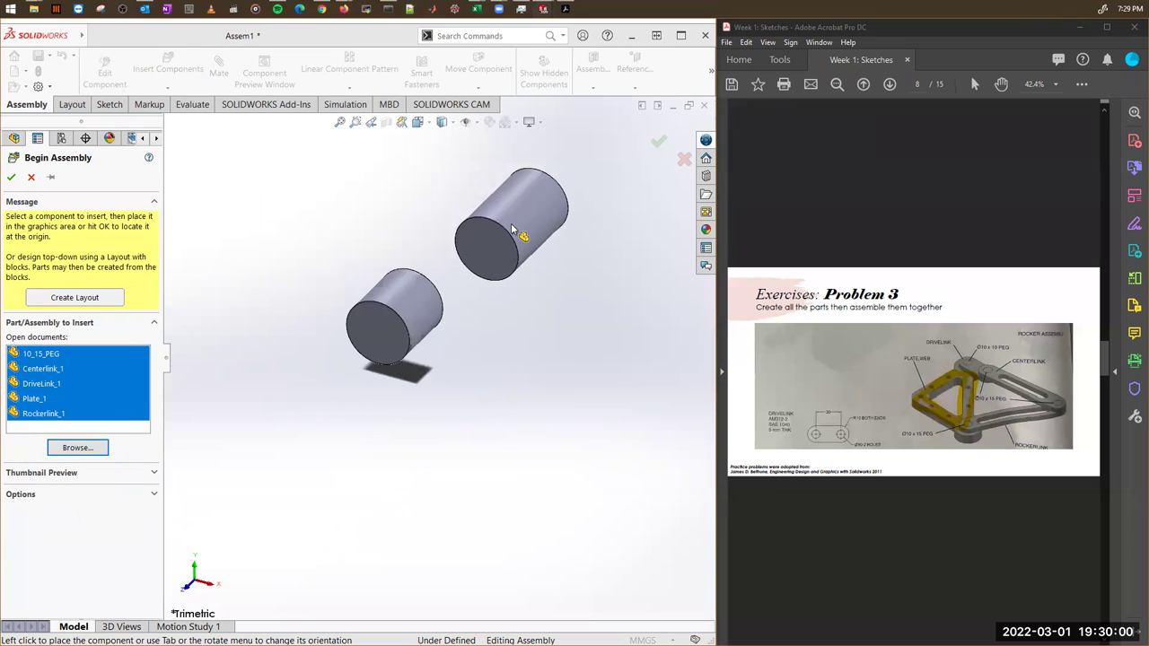
pyautogui.click(510, 223)
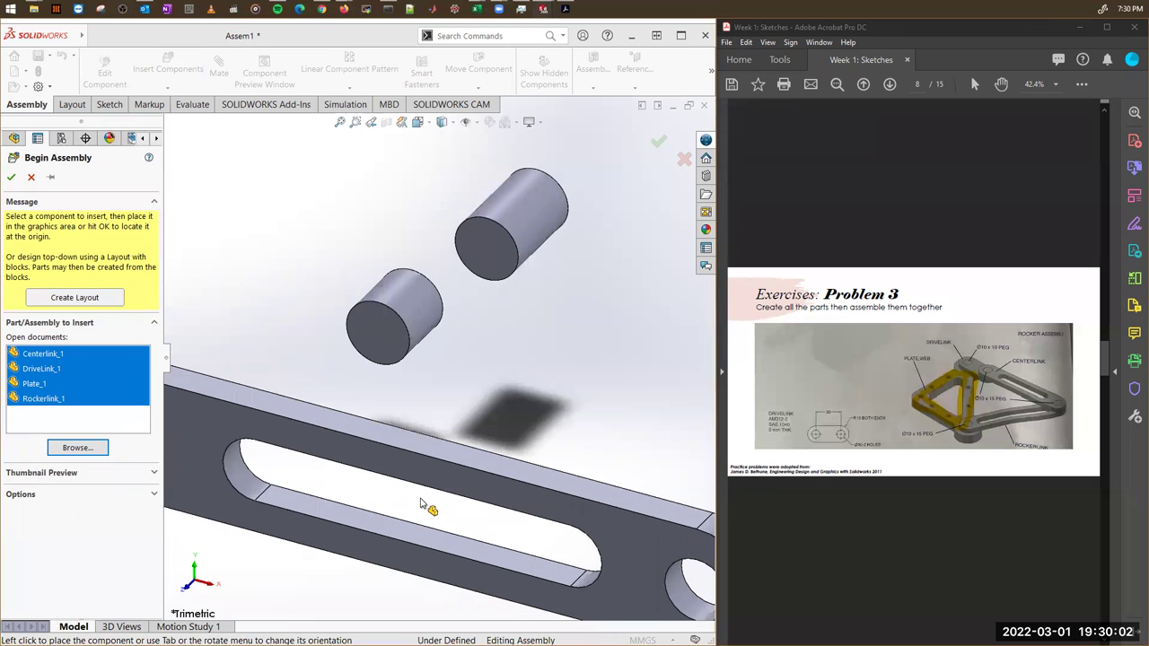
pyautogui.click(420, 501)
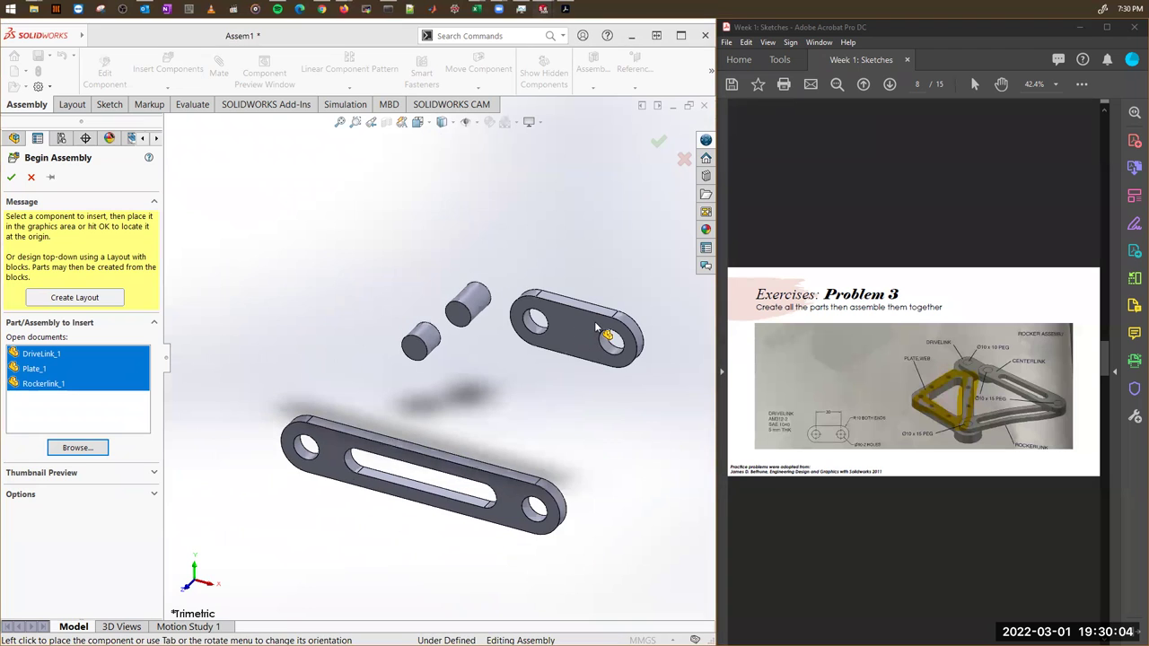
pyautogui.click(596, 359)
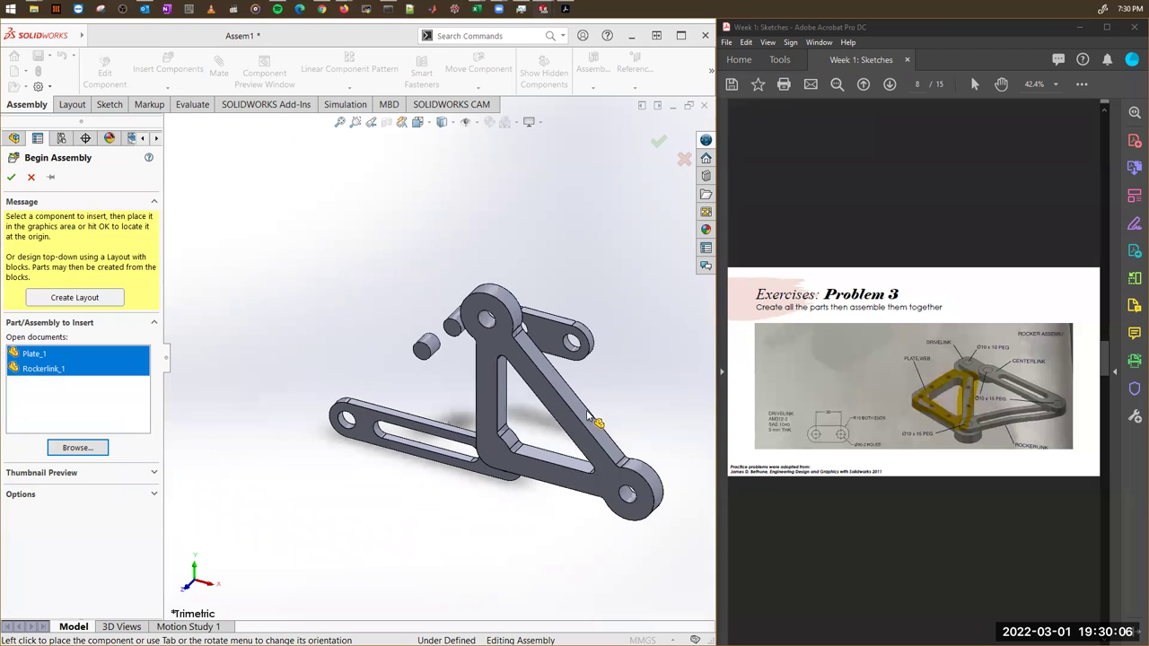
pyautogui.click(647, 269)
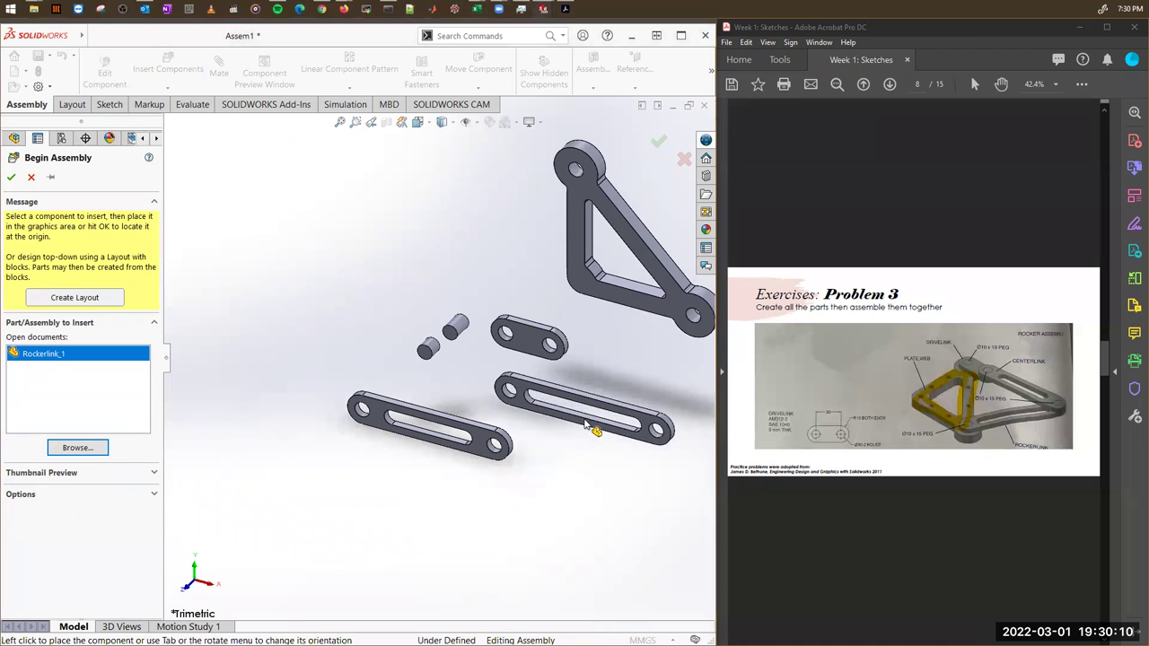
pyautogui.click(593, 425)
pyautogui.press('Escape')
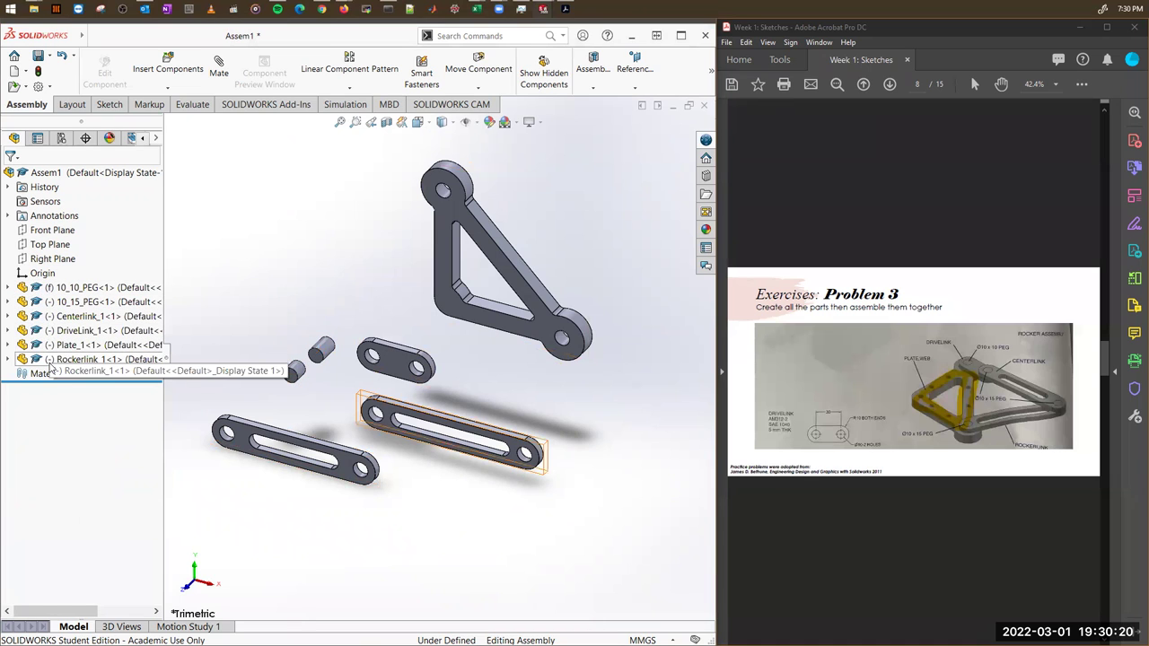
# Set the 10_10_PEG component to Float.
pyautogui.click(61, 289)
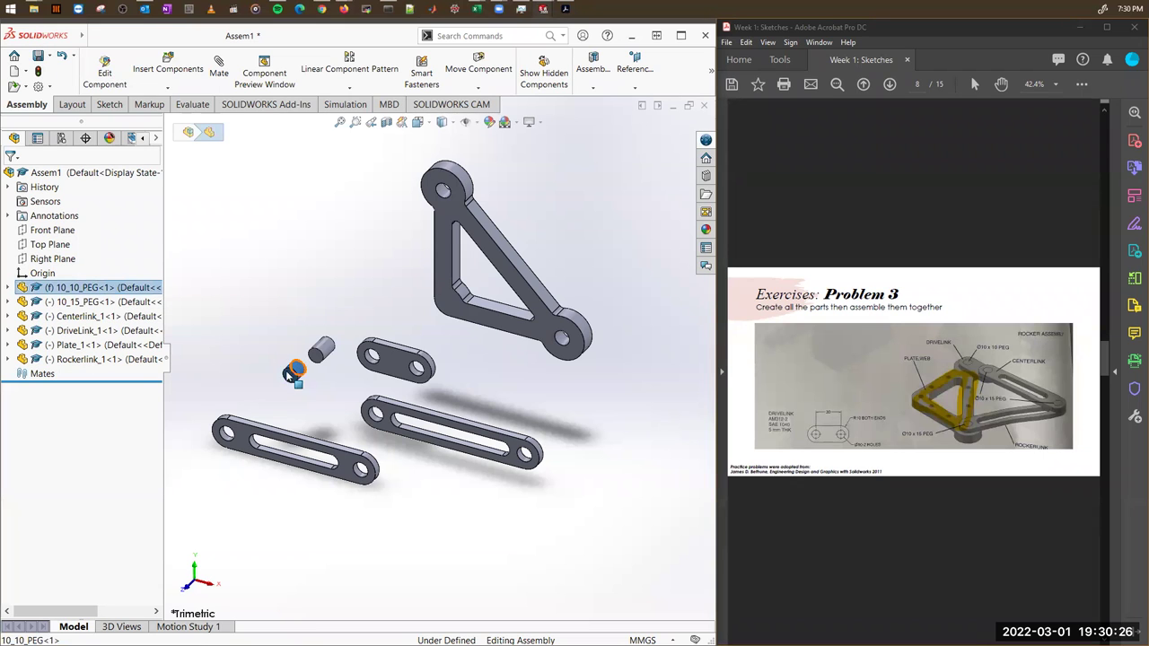
pyautogui.click(298, 258)
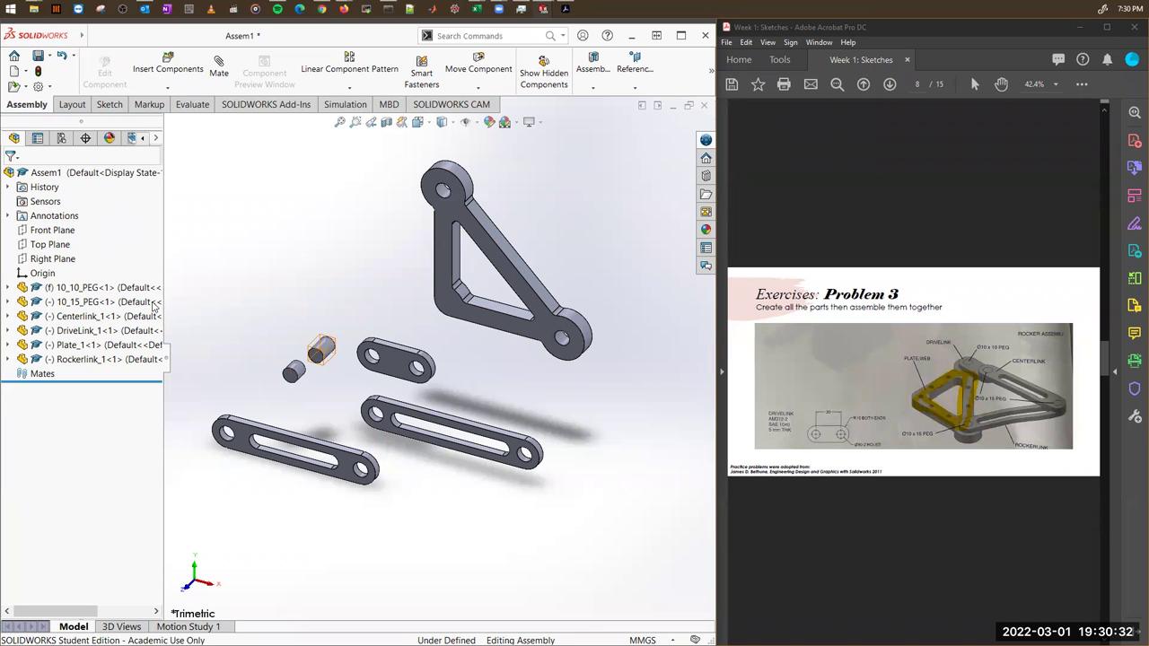
pyautogui.rightClick(81, 288)
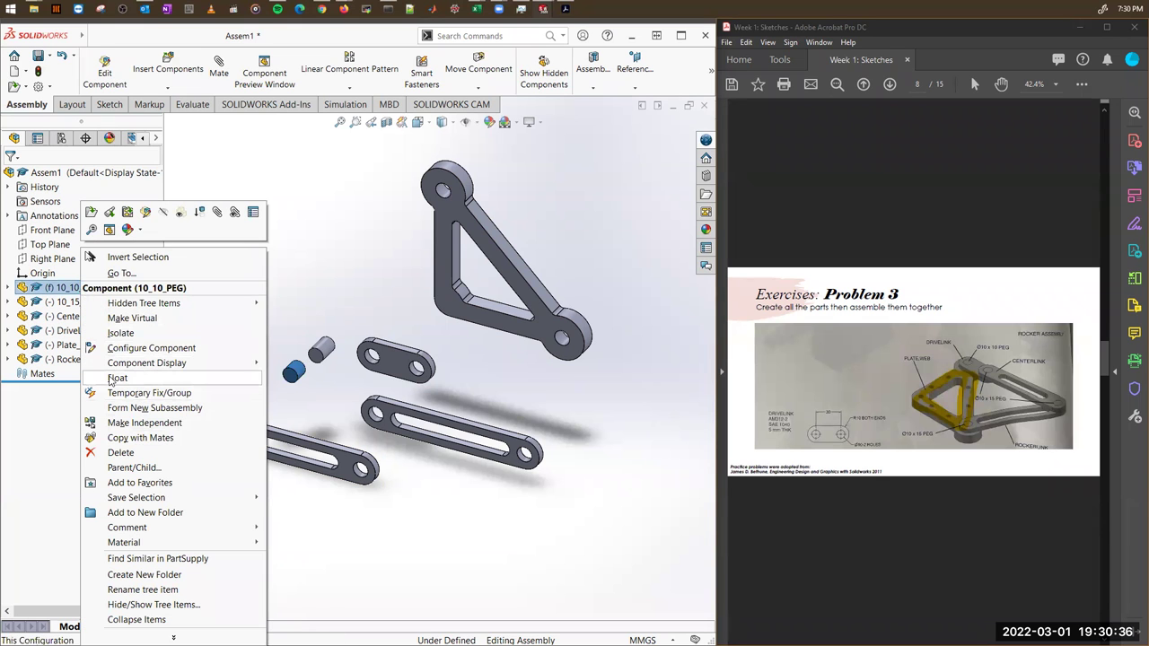
pyautogui.click(118, 378)
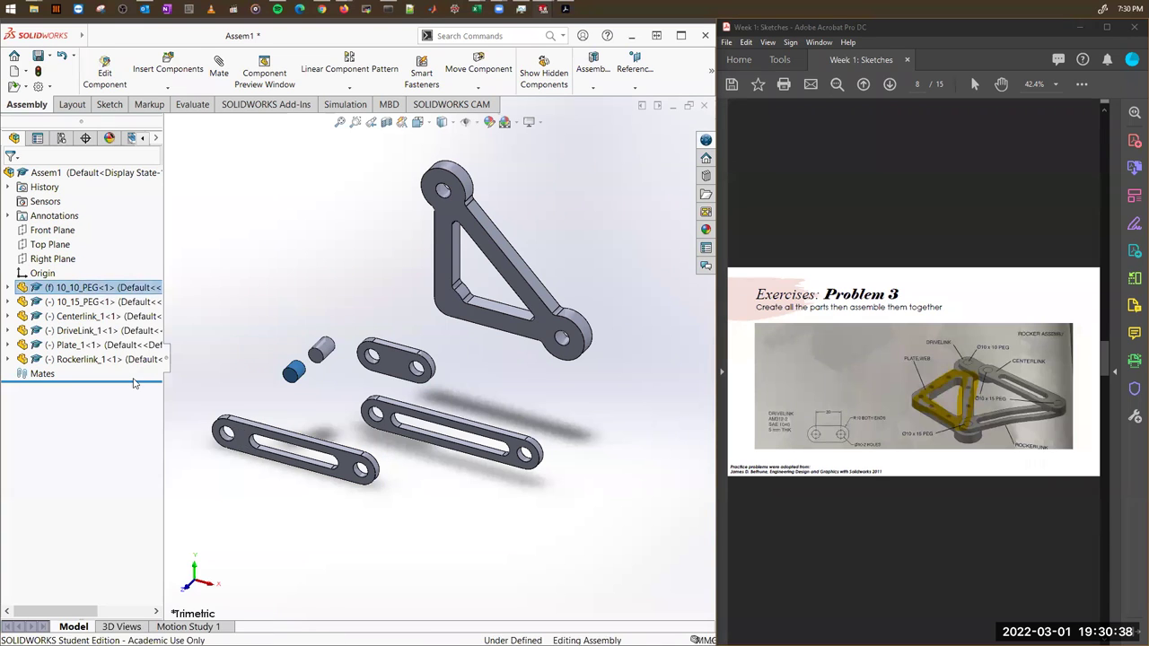
# Fix Plate_1 in place and check it no longer drags.
pyautogui.click(438, 260)
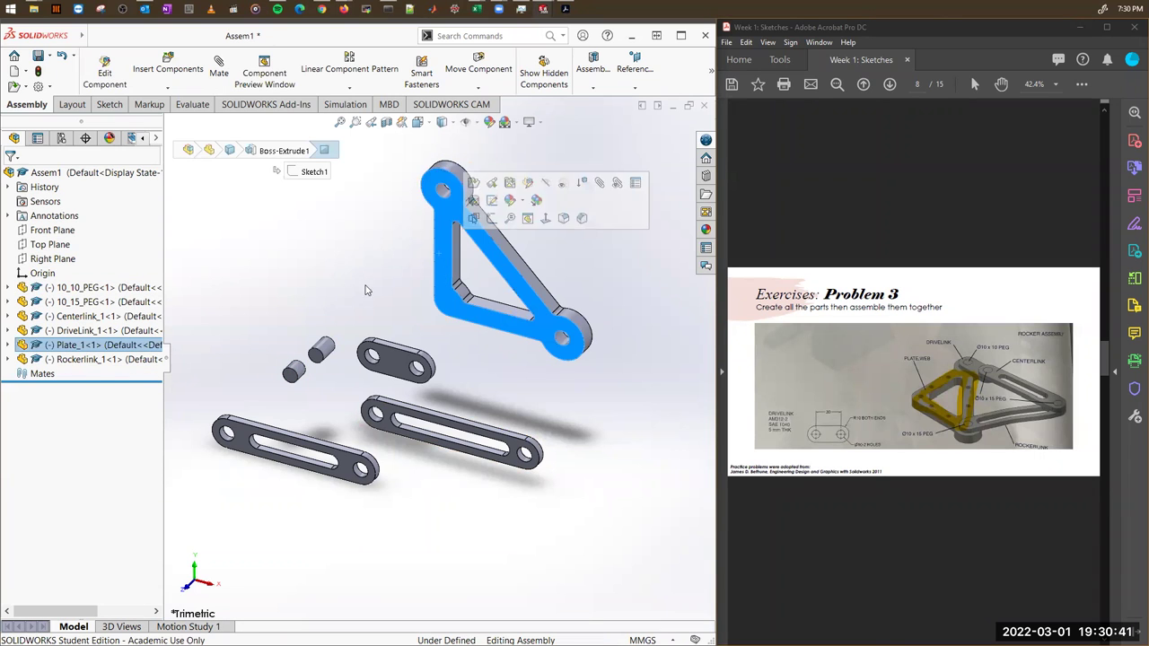
pyautogui.click(78, 347)
pyautogui.rightClick(77, 350)
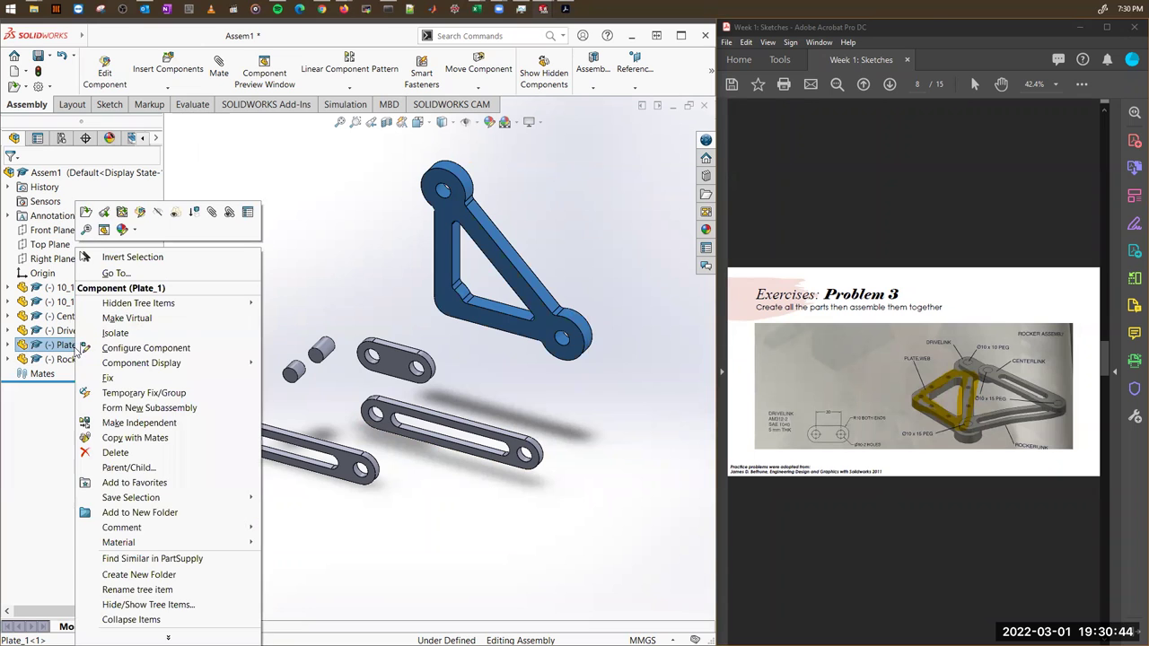
pyautogui.click(131, 381)
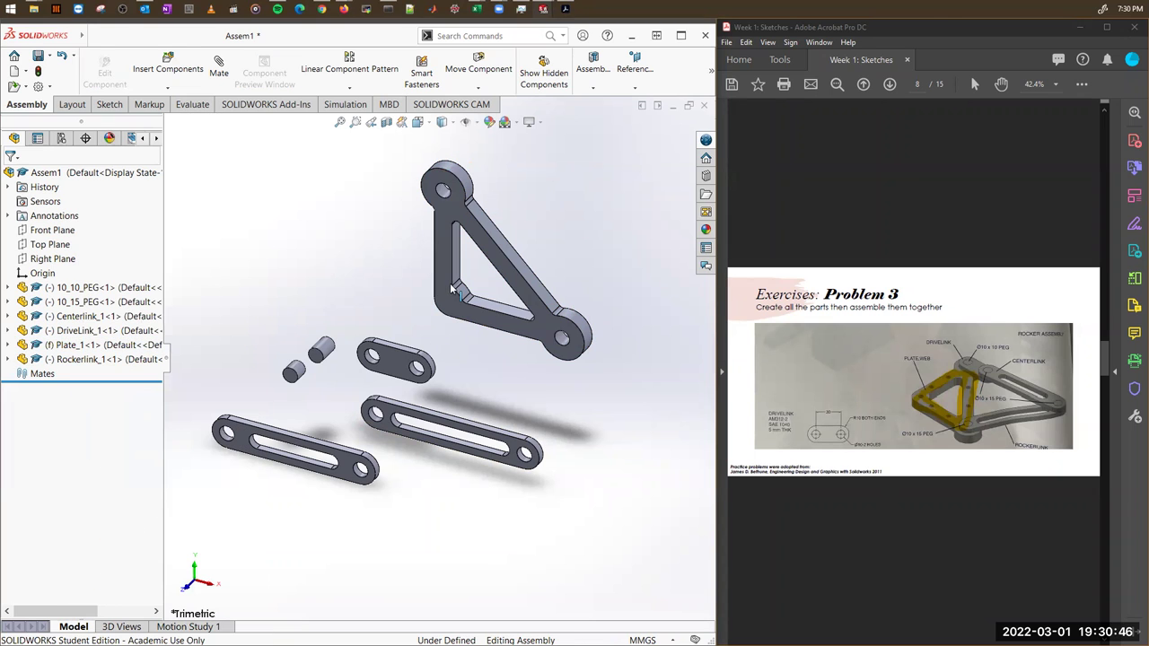
pyautogui.moveTo(451, 325); pyautogui.dragTo(458, 307)
# Nudge the DriveLink and Centerlink slightly apart.
pyautogui.moveTo(395, 359); pyautogui.dragTo(406, 351)
pyautogui.moveTo(385, 429); pyautogui.dragTo(391, 433)
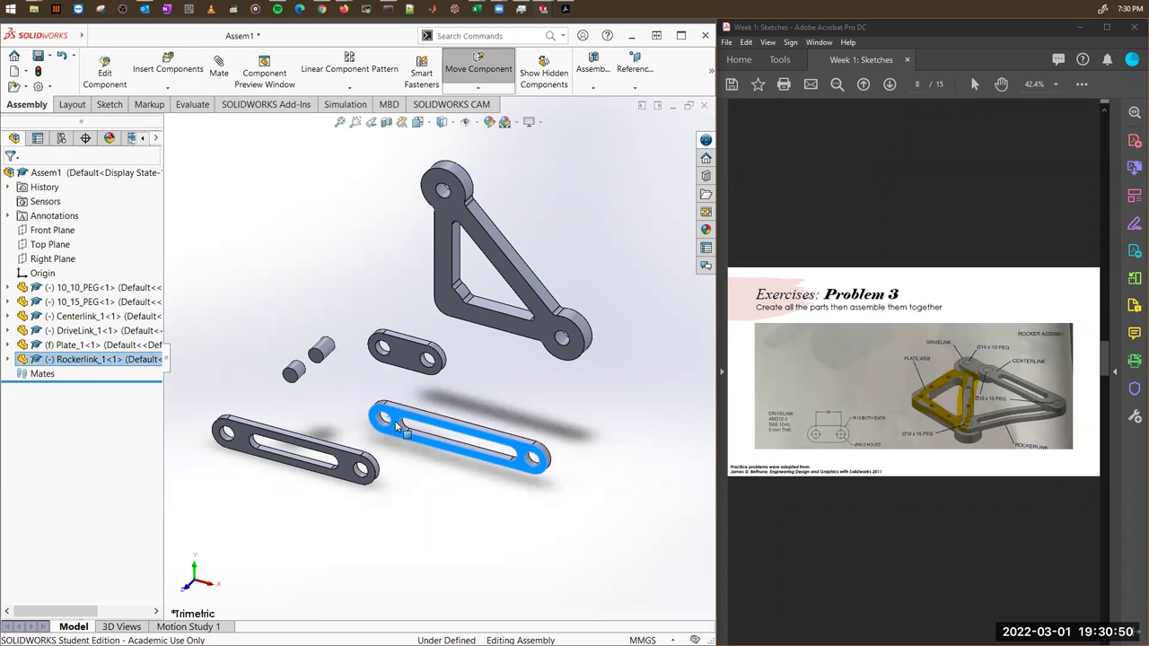
pyautogui.click(329, 290)
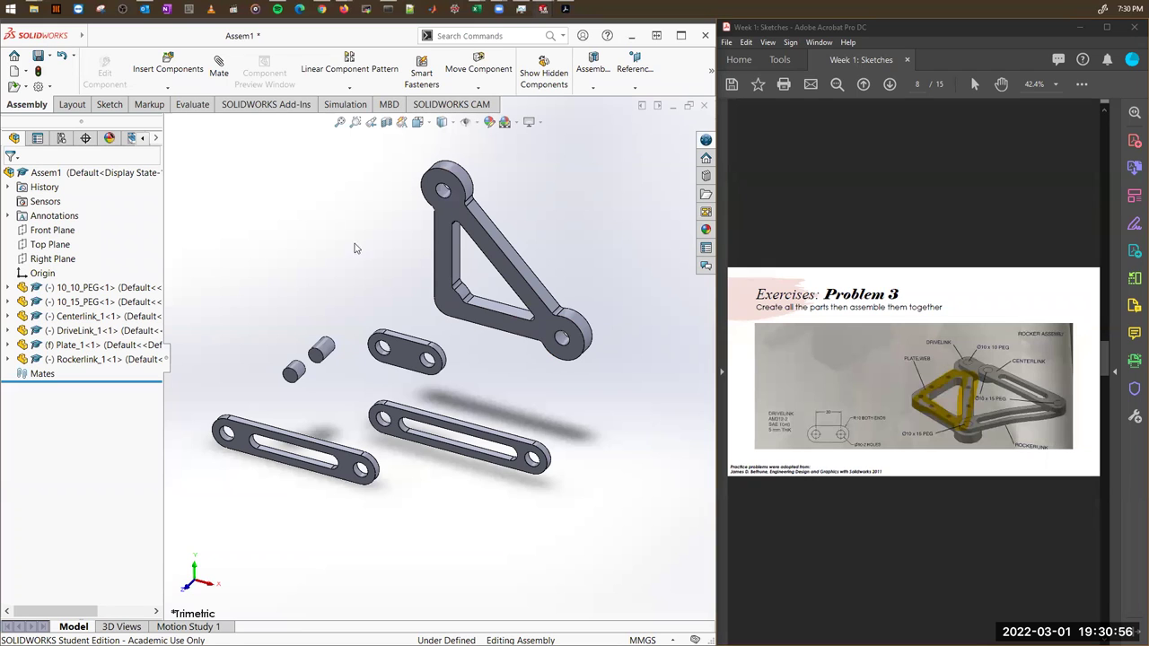
# Open the Mate command and browse the Advanced, Mechanical and Standard mate types.
pyautogui.click(218, 70)
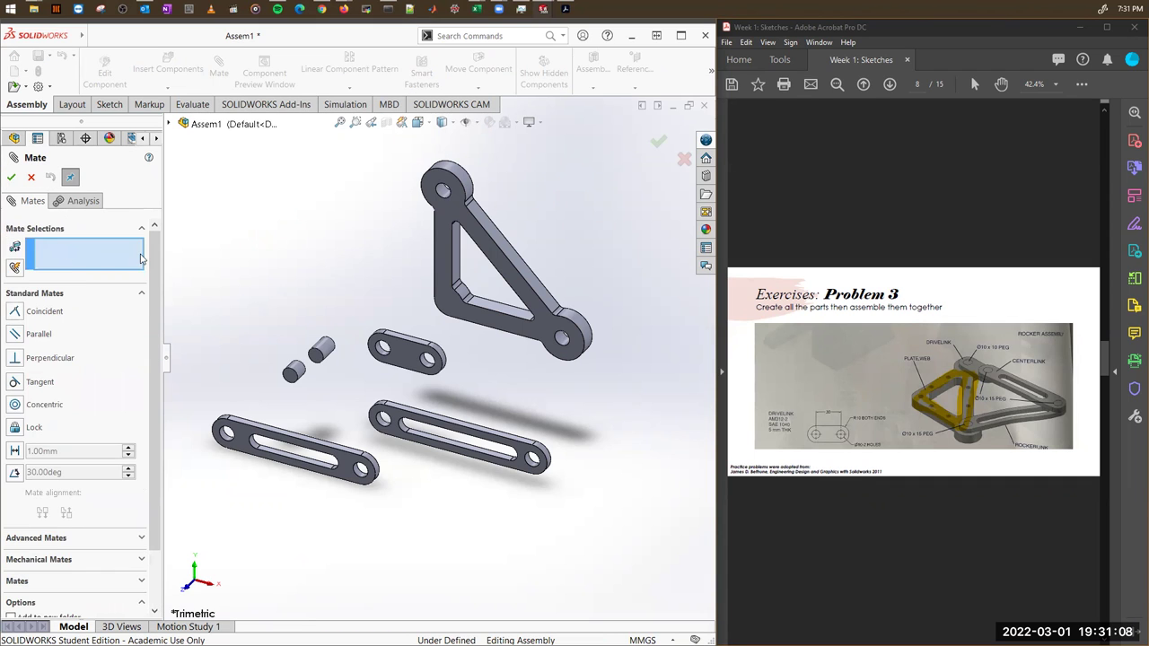
pyautogui.scroll(-2, 154, 351)
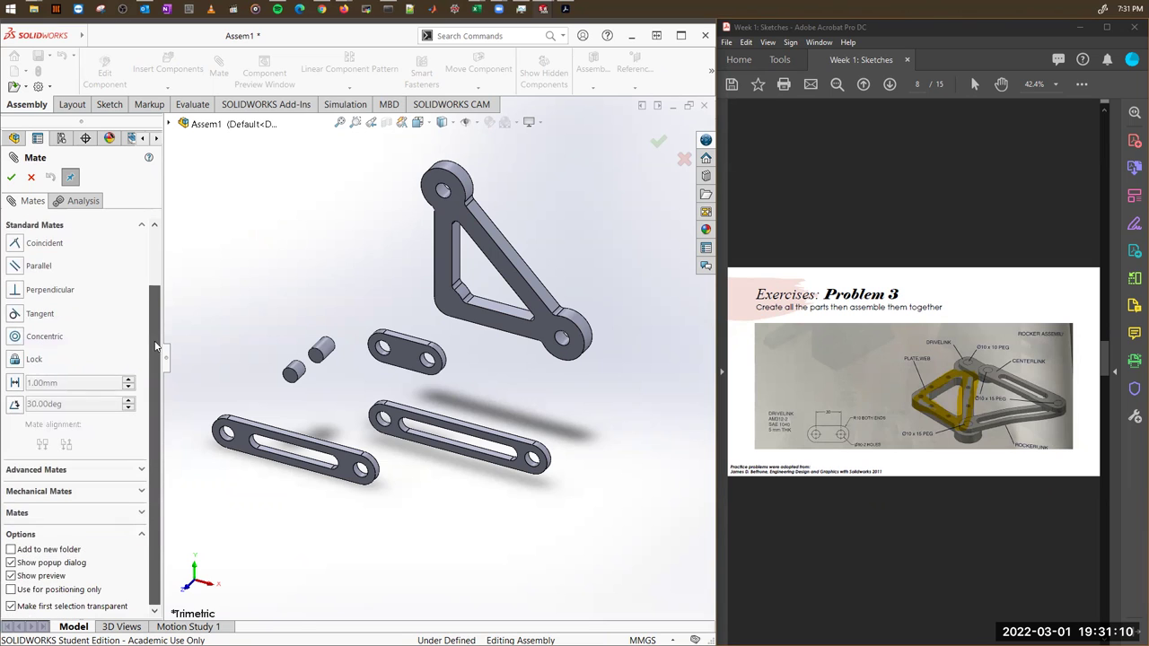
pyautogui.scroll(2, 155, 346)
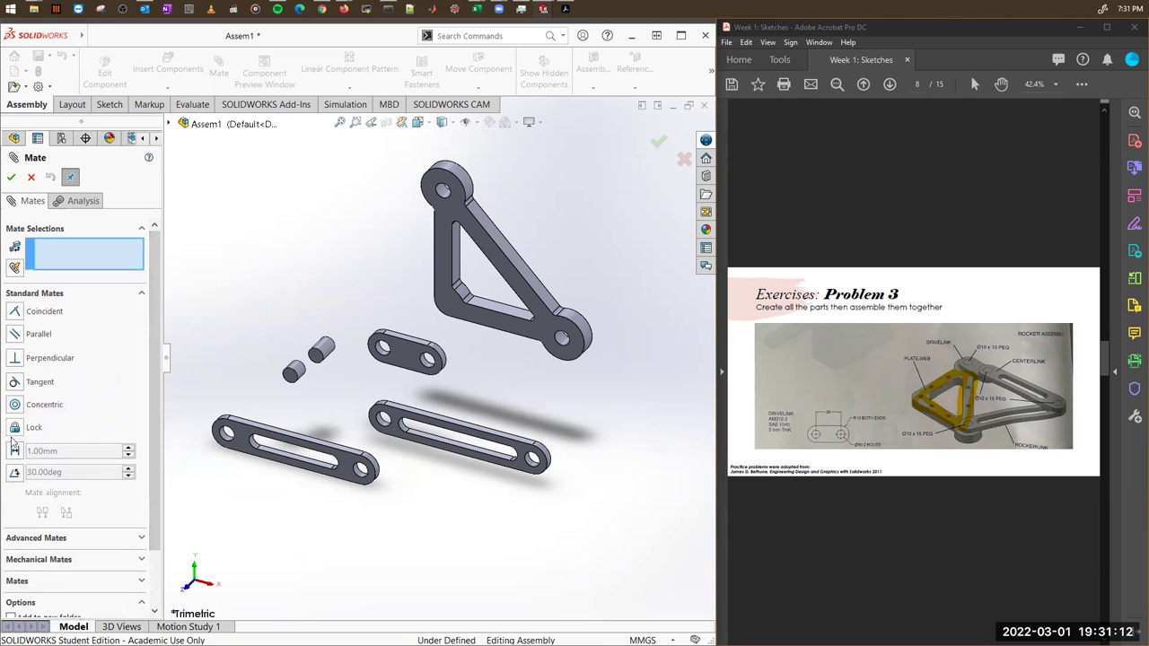
pyautogui.scroll(-2, 154, 307)
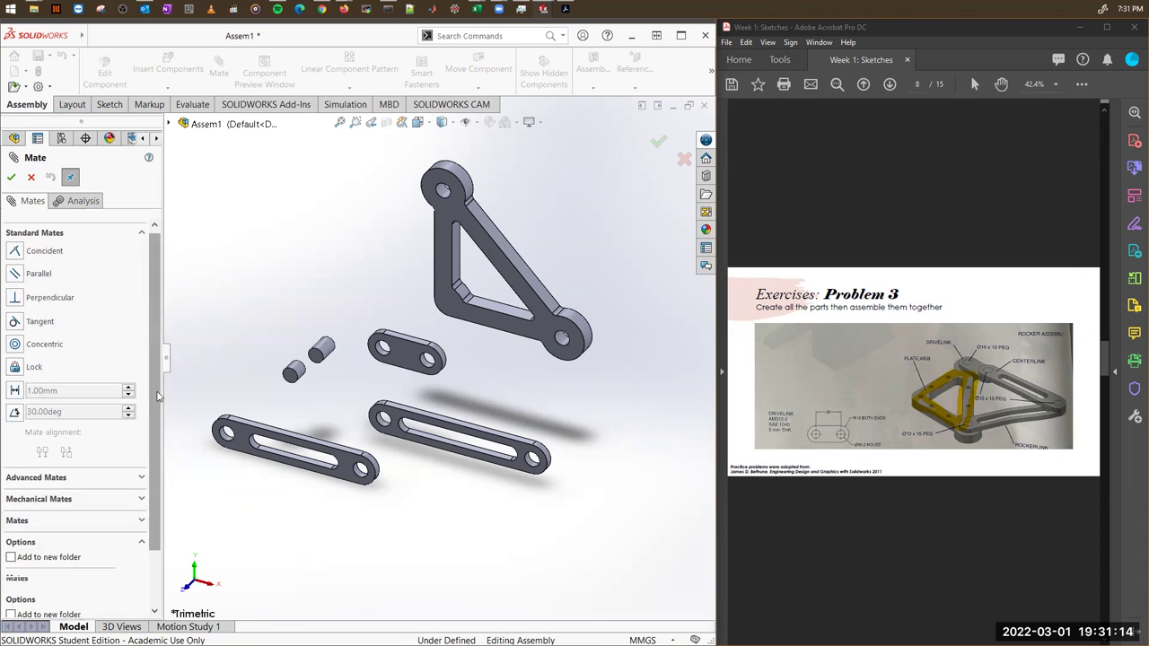
pyautogui.click(141, 470)
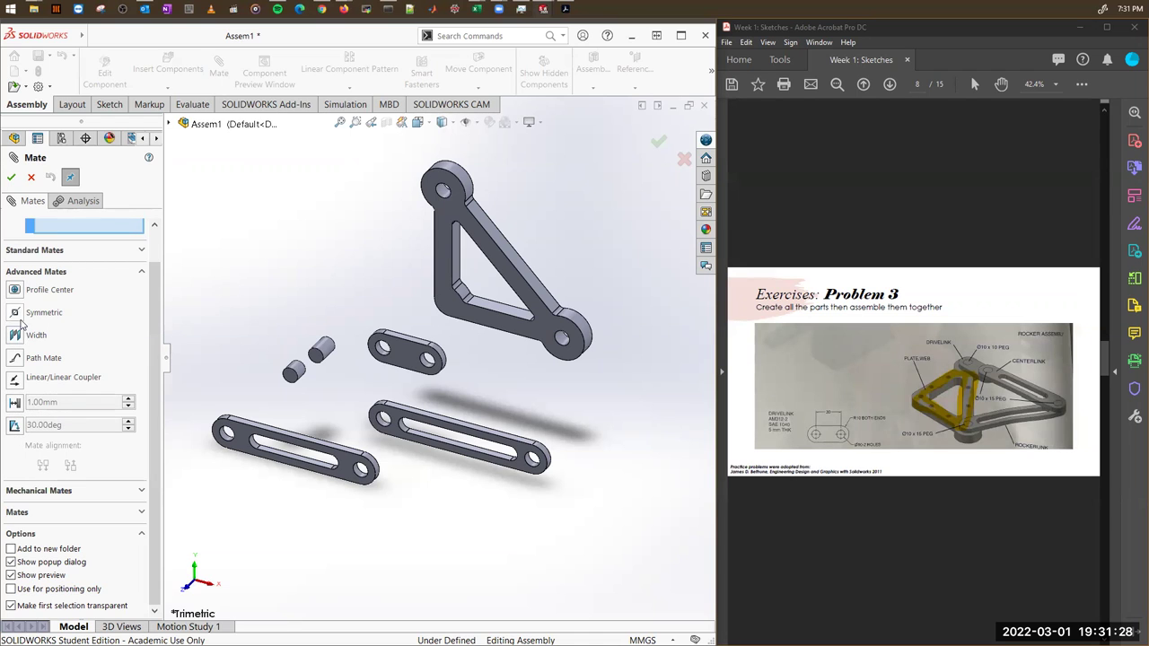
pyautogui.click(144, 272)
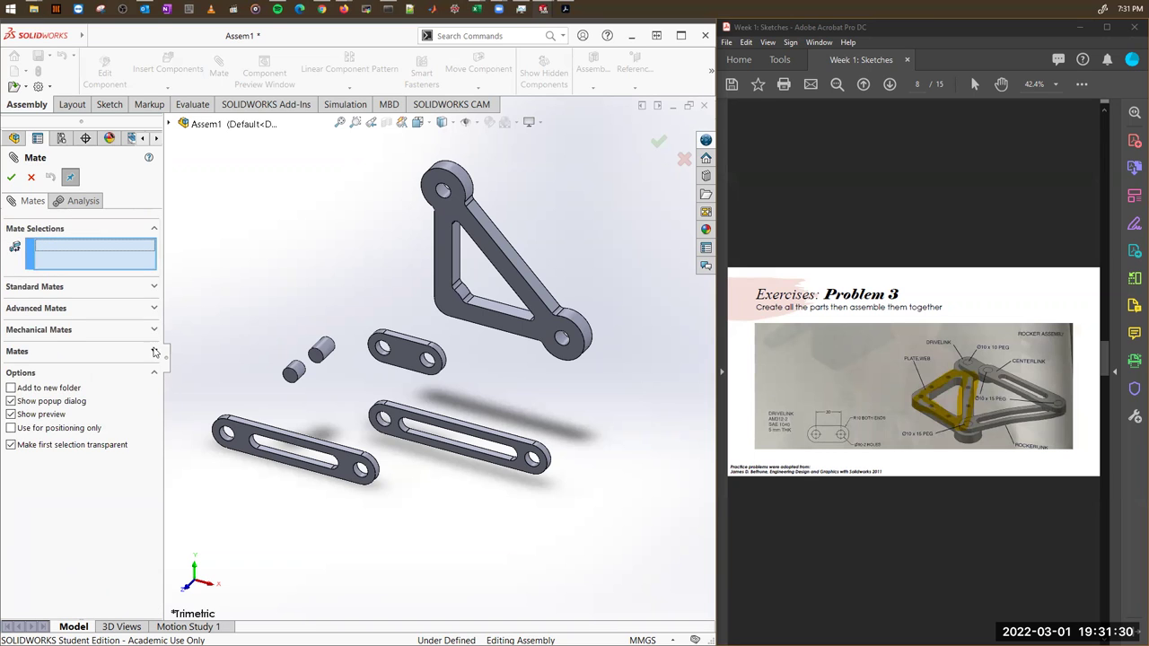
pyautogui.click(154, 329)
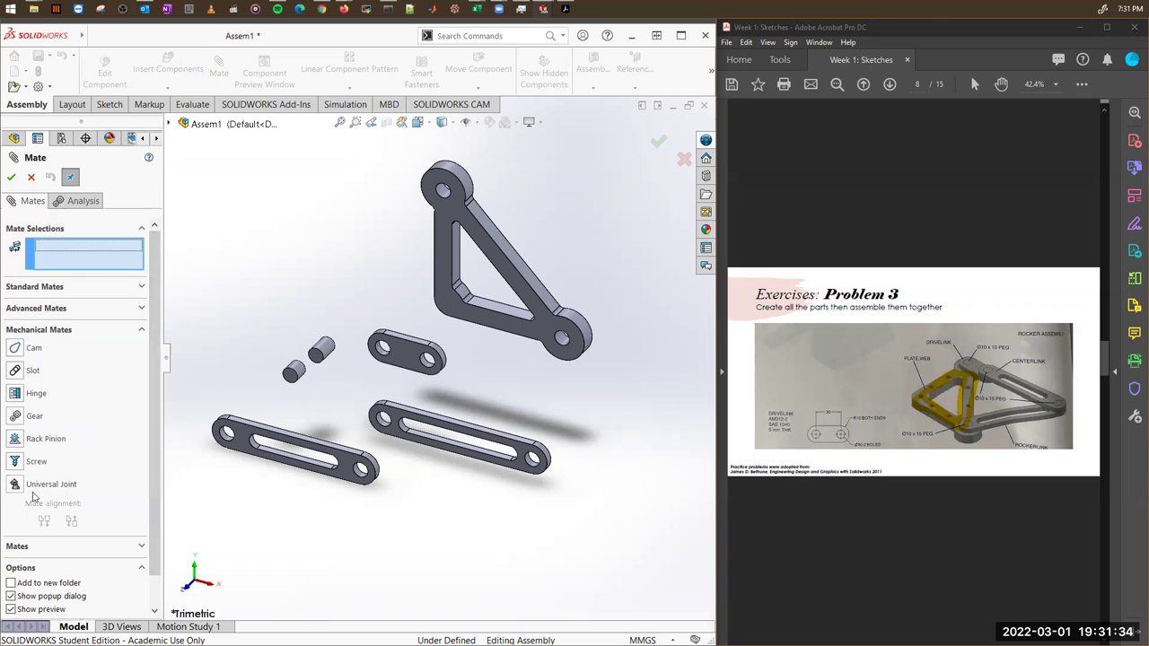
pyautogui.click(141, 331)
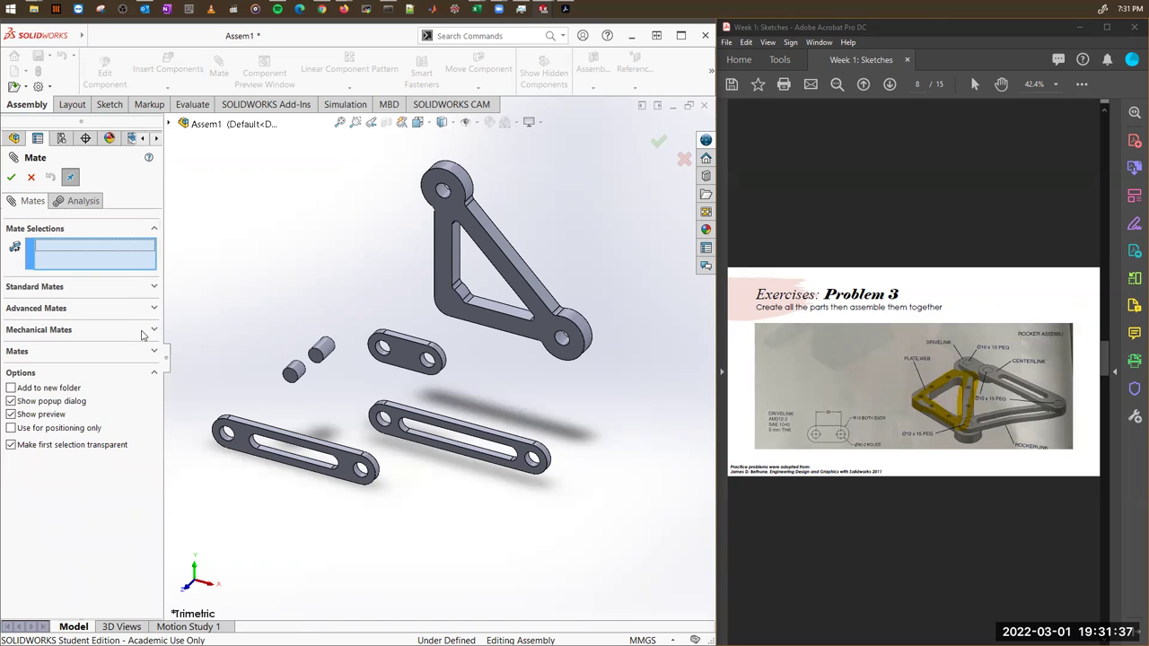
pyautogui.click(153, 287)
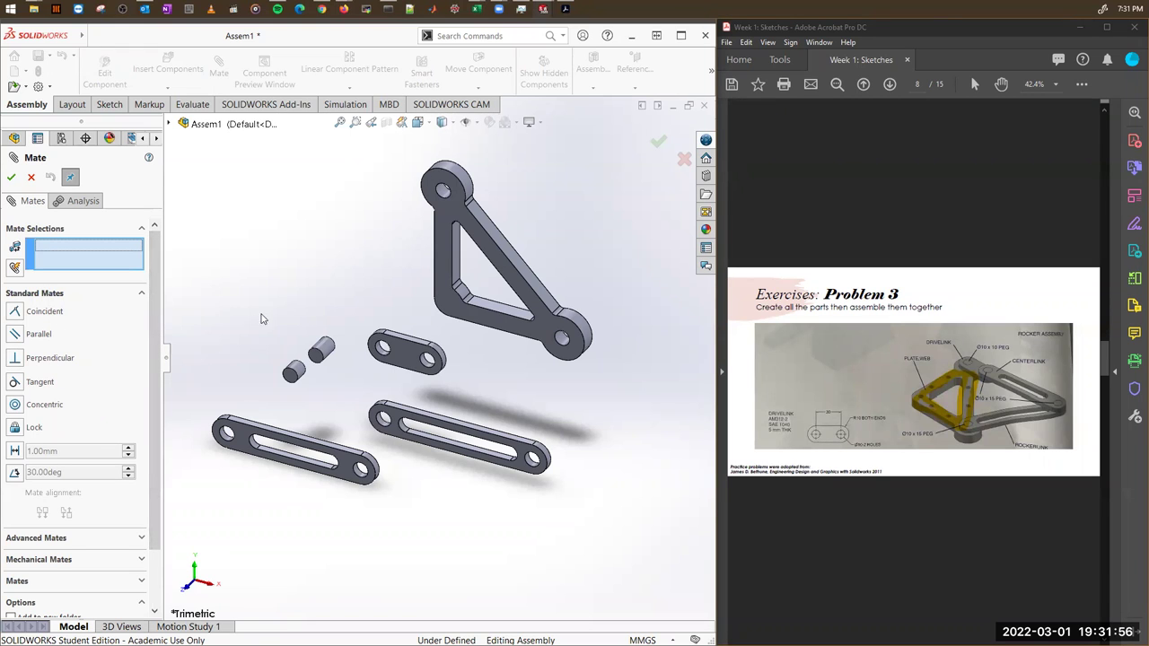
pyautogui.scroll(3, 416, 350)
pyautogui.scroll(-1, 523, 347)
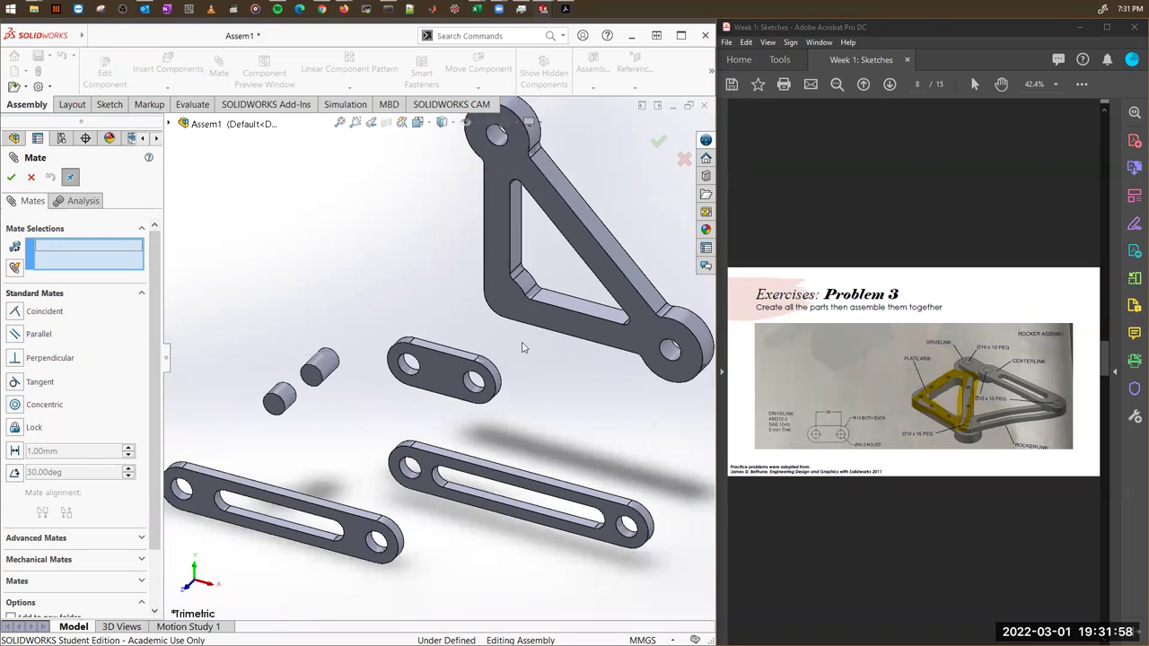
pyautogui.scroll(-1, 523, 347)
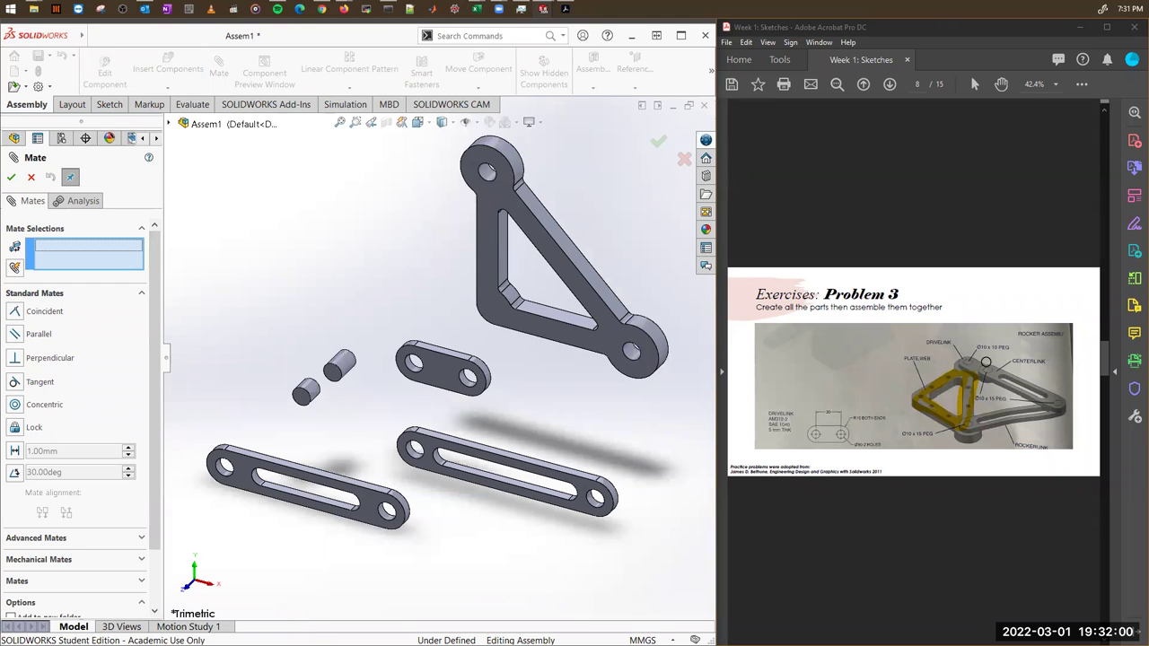
pyautogui.keyDown('ctrl'); pyautogui.scroll(3, 1014, 392); pyautogui.keyUp('ctrl')
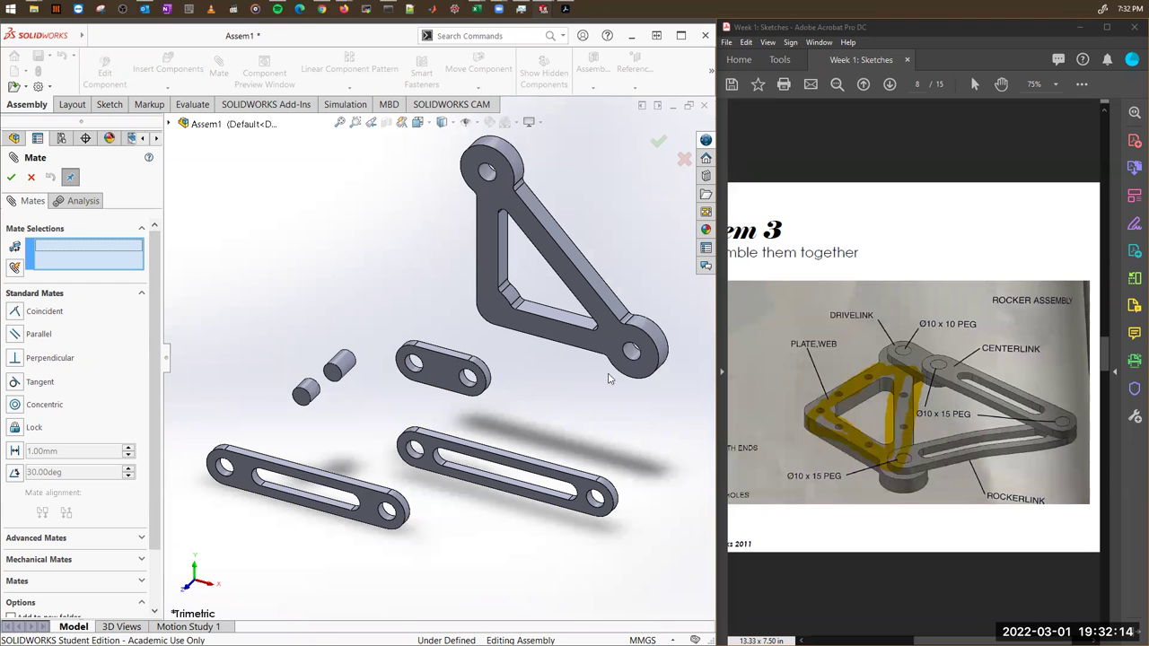
# Add a coincident mate between a DriveLink face and a Plate face.
pyautogui.moveTo(553, 371); pyautogui.dragTo(460, 314, button='middle')
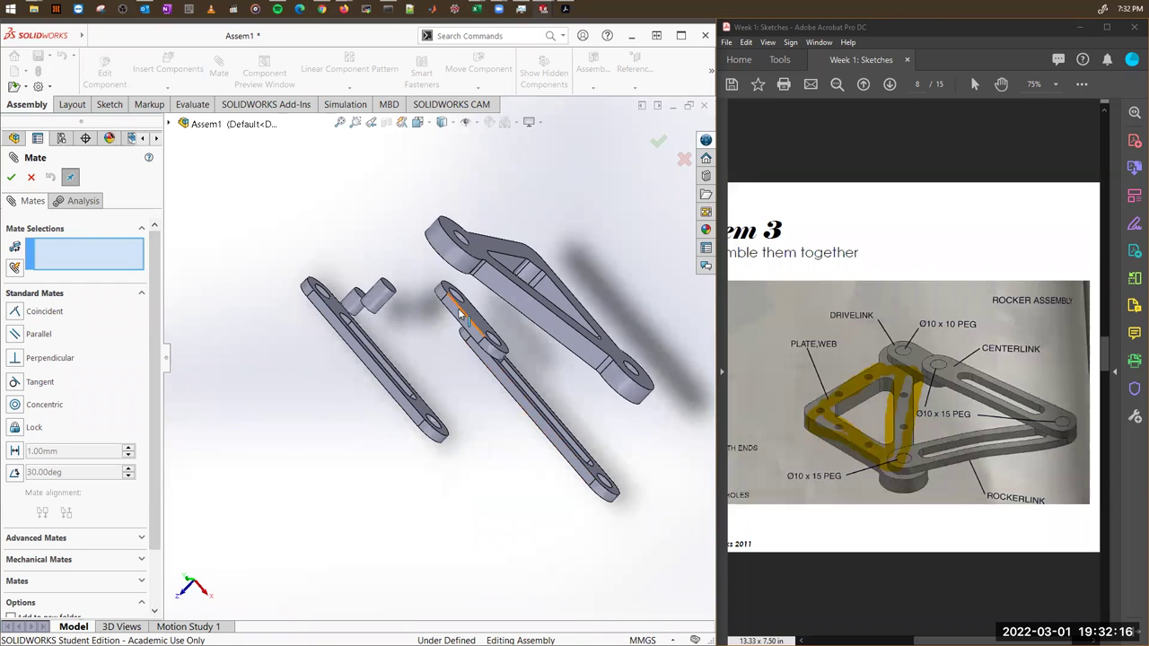
pyautogui.click(472, 328)
pyautogui.moveTo(547, 362); pyautogui.dragTo(606, 231, button='middle')
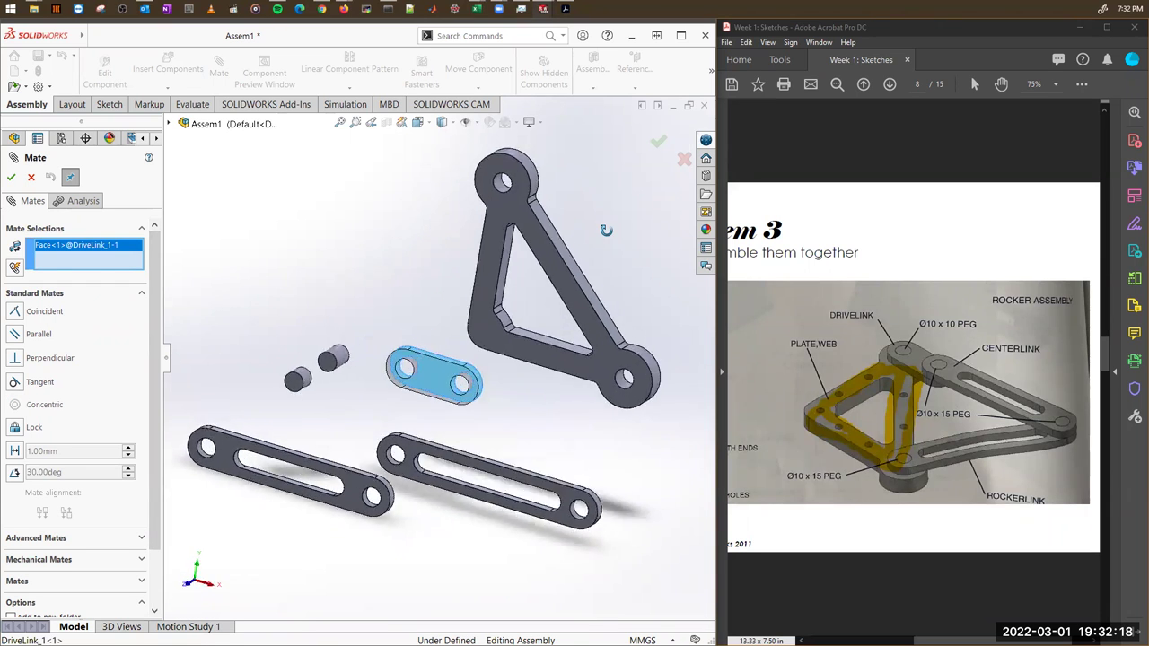
pyautogui.click(520, 207)
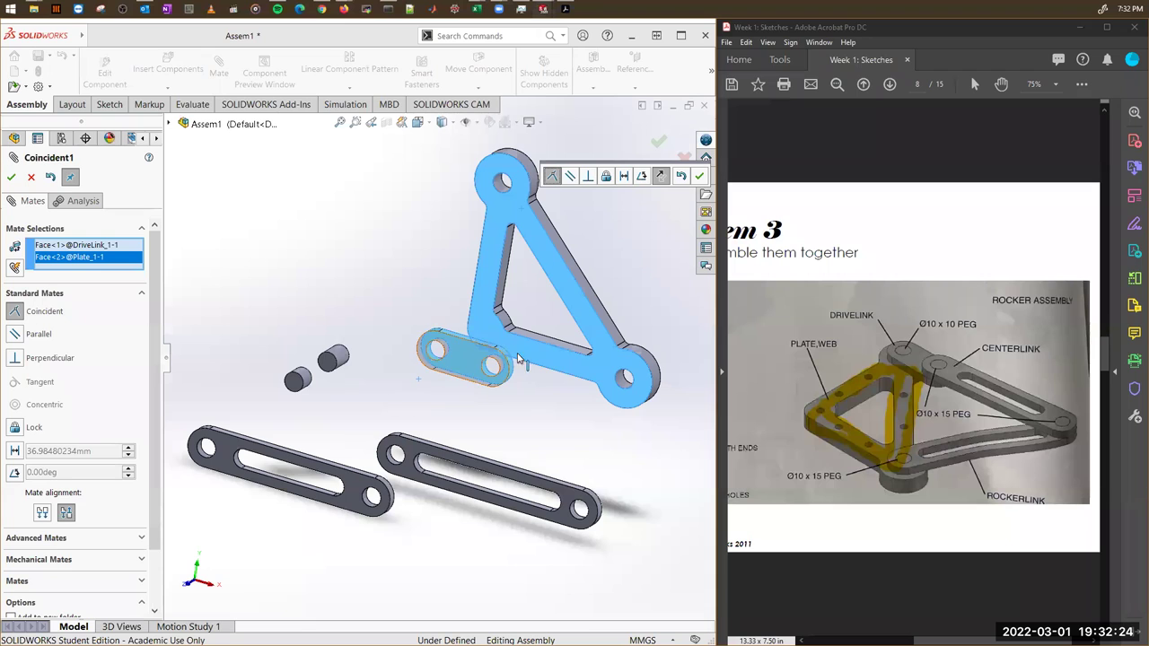
pyautogui.click(700, 176)
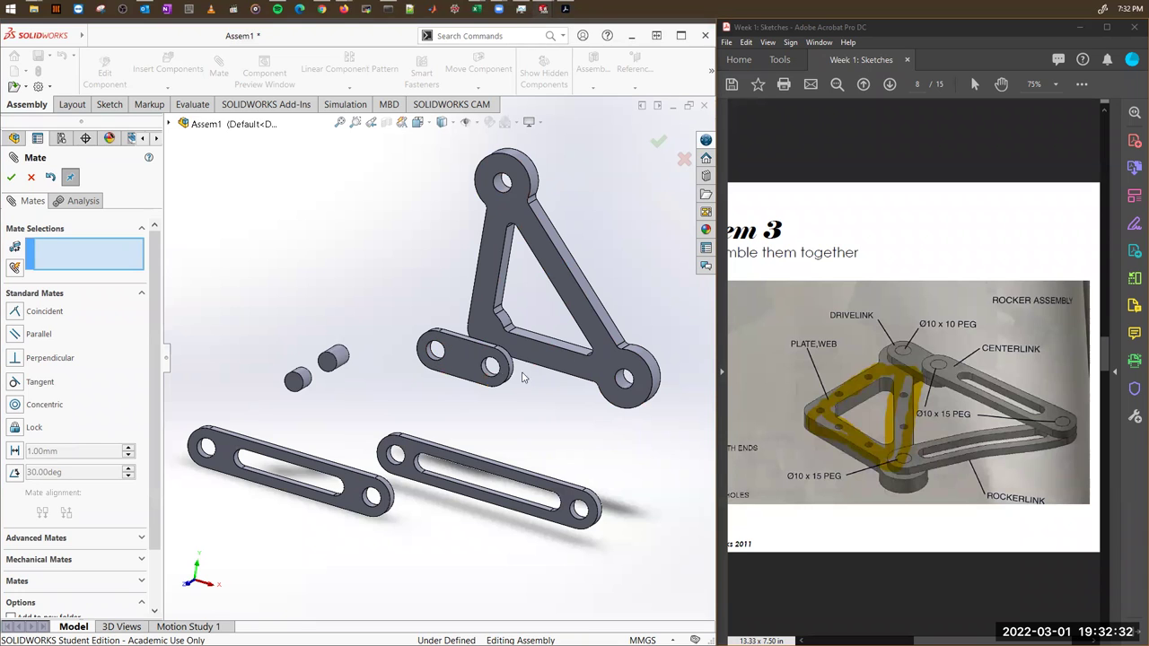
# Drag the DriveLink clear of the long link and zoom to fit the whole assembly.
pyautogui.moveTo(524, 378); pyautogui.dragTo(528, 354, button='middle')
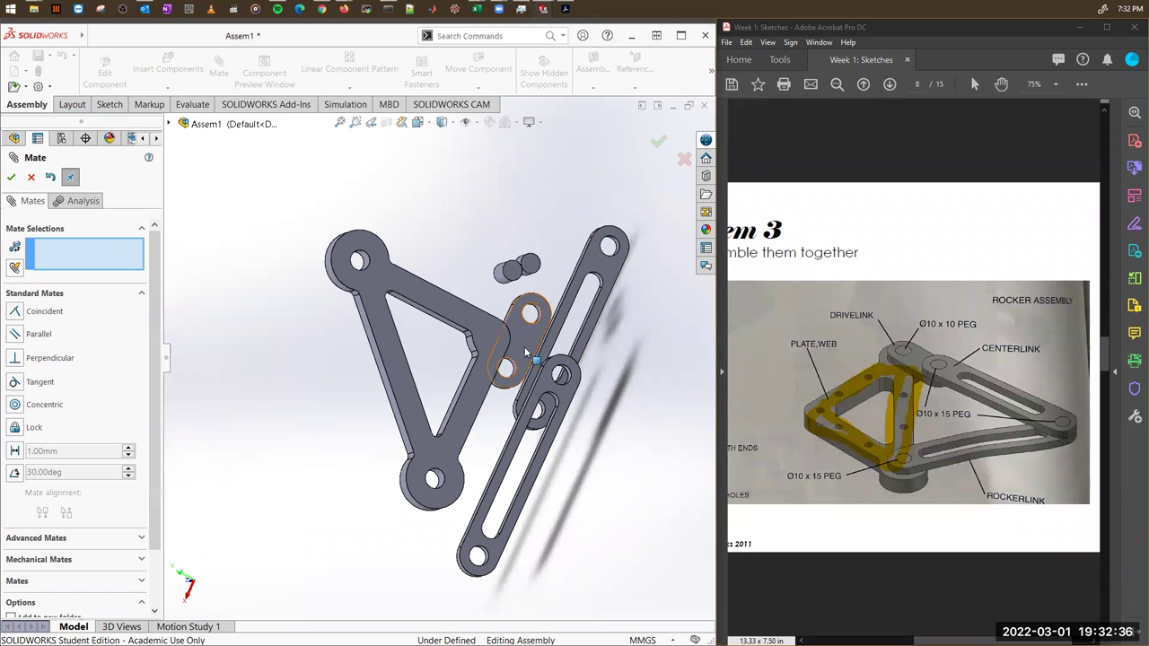
pyautogui.hotkey('ctrl', '7')
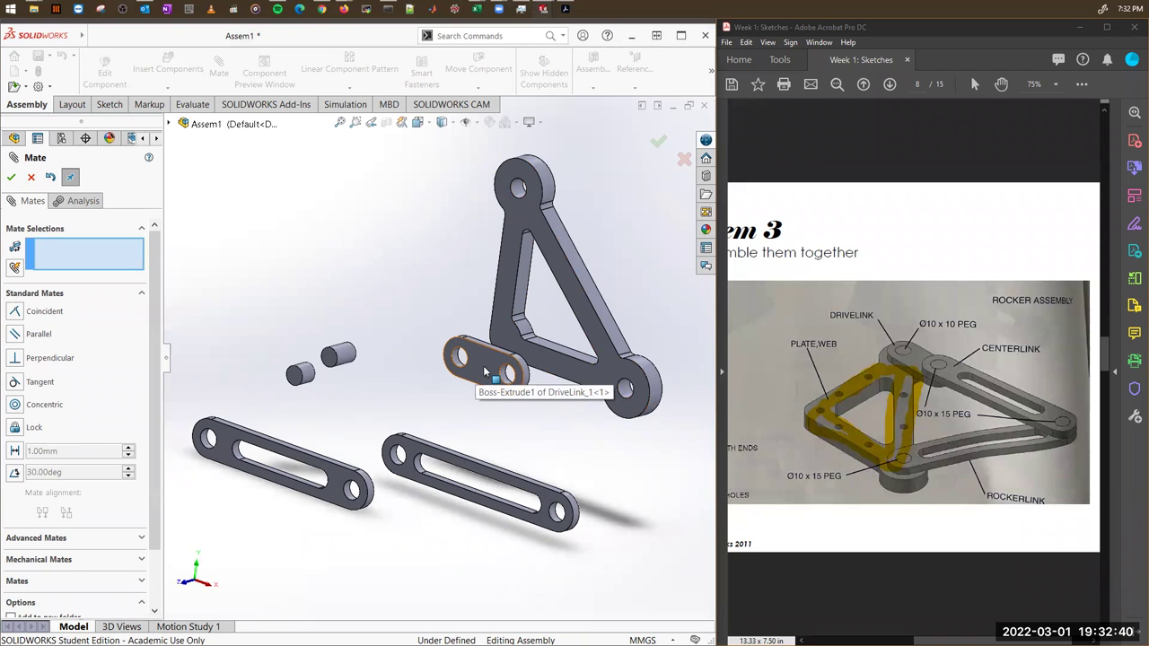
pyautogui.moveTo(484, 371); pyautogui.dragTo(444, 230)
pyautogui.moveTo(538, 280); pyautogui.dragTo(472, 323, button='middle')
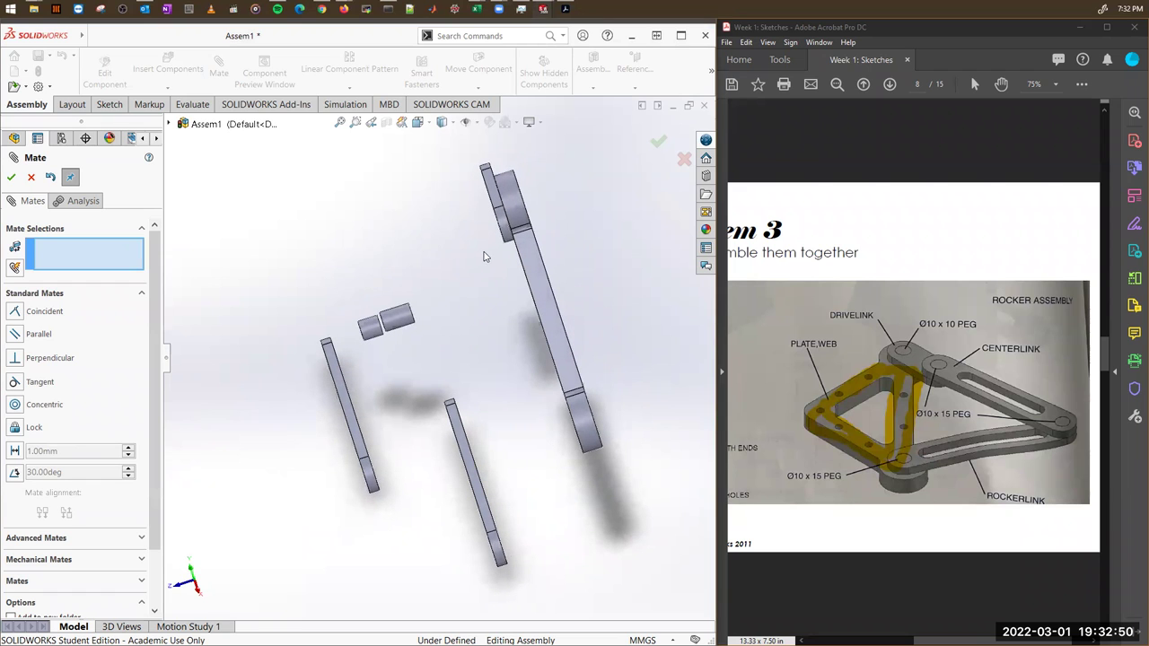
pyautogui.moveTo(503, 229); pyautogui.dragTo(585, 269)
pyautogui.moveTo(605, 271); pyautogui.dragTo(590, 350, button='middle')
pyautogui.scroll(5, 551, 418)
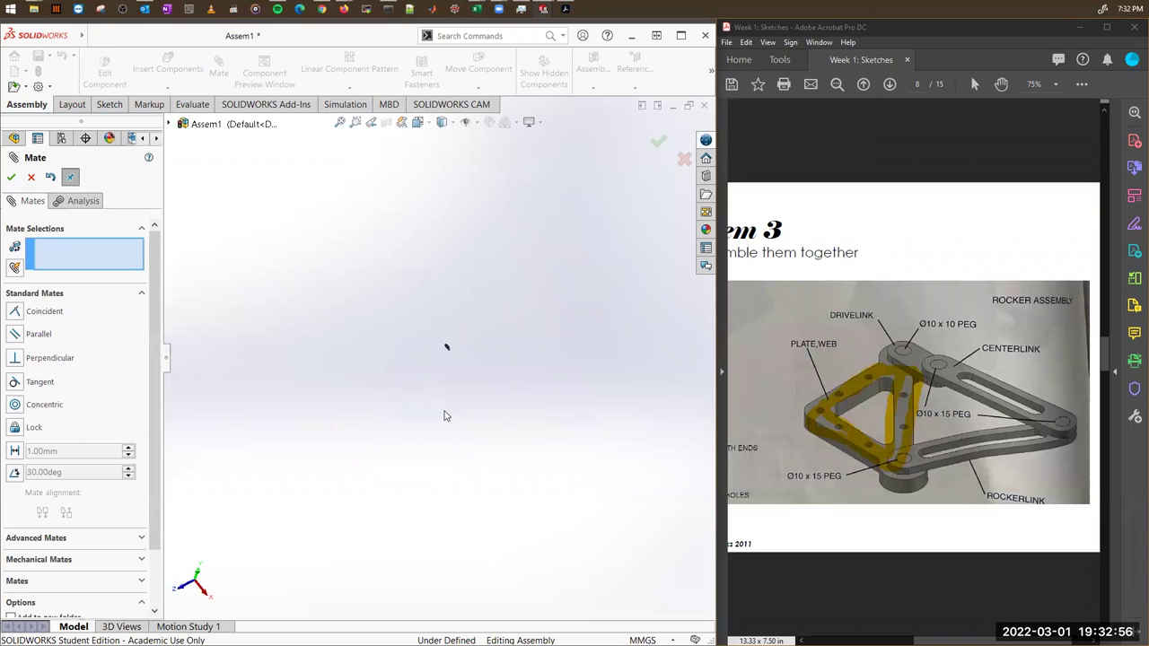
pyautogui.scroll(-2, 452, 344)
pyautogui.scroll(3, 457, 336)
pyautogui.press('f')
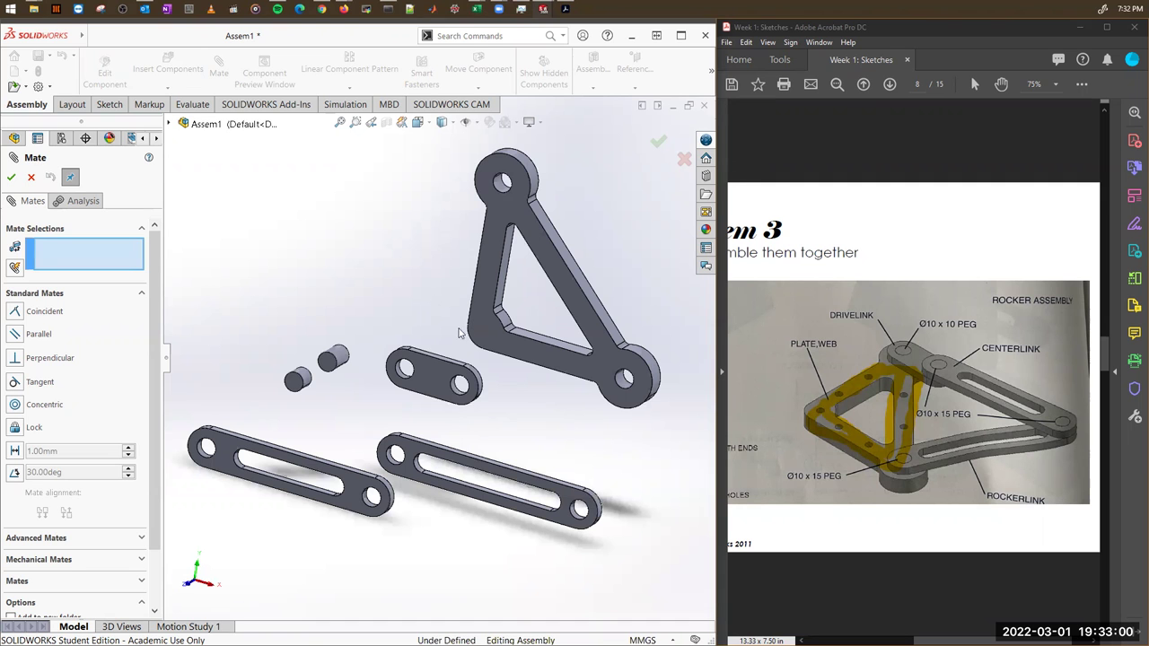
pyautogui.moveTo(501, 419)
pyautogui.mouseDown(button='middle')
pyautogui.moveTo(472, 415)
pyautogui.moveTo(442, 449)
pyautogui.moveTo(493, 422)
pyautogui.mouseUp(button='middle')
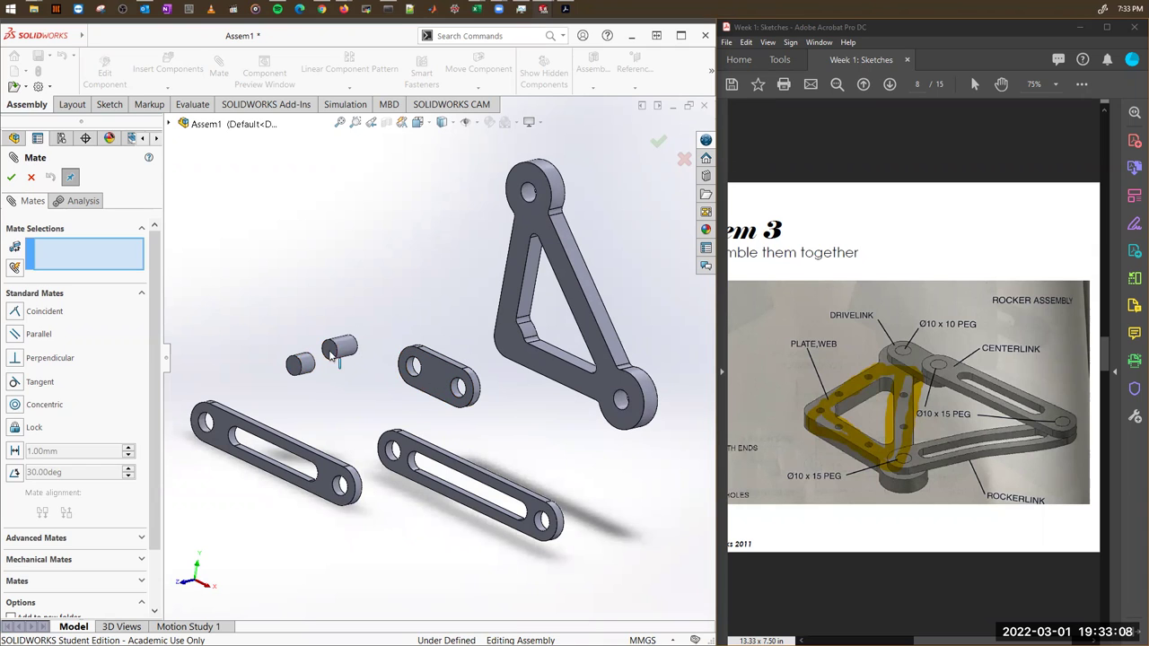
pyautogui.scroll(-3, 270, 377)
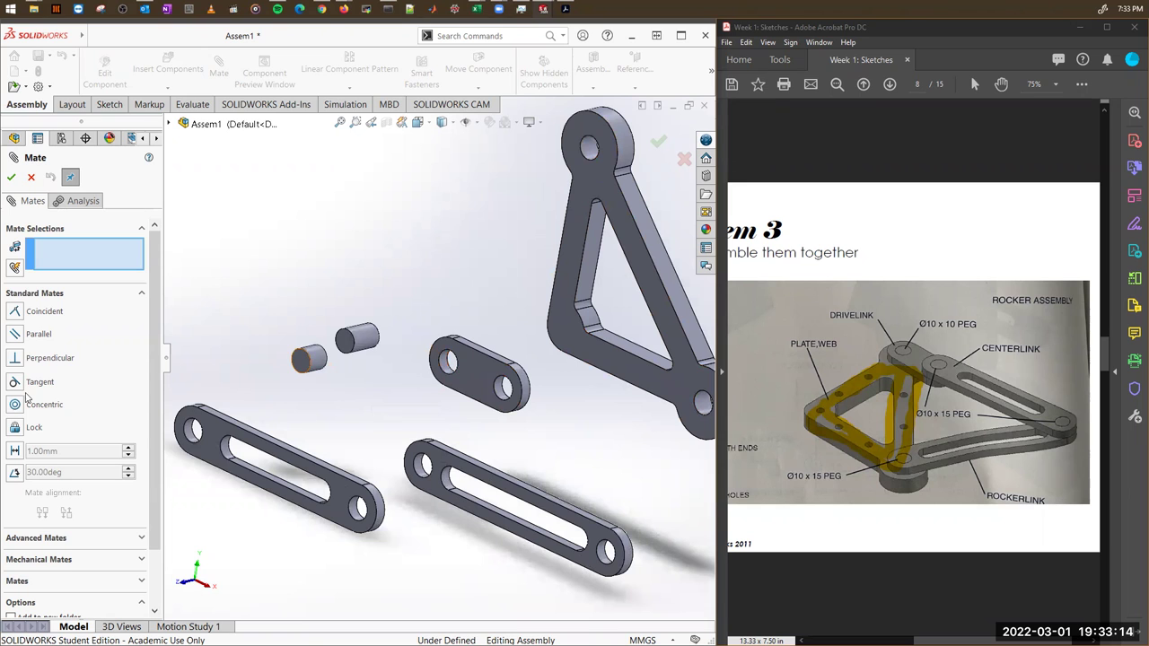
# Mate the DriveLink's hole concentric with the triangular plate's top hole.
pyautogui.scroll(-3, 464, 380)
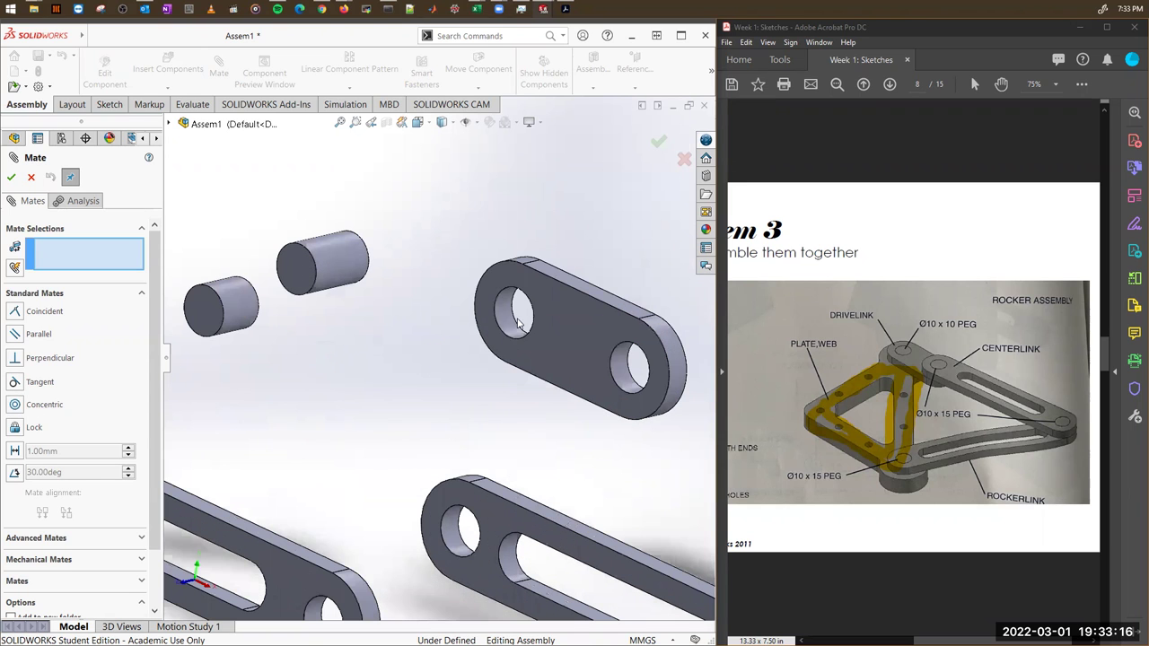
pyautogui.click(518, 314)
pyautogui.scroll(4, 536, 380)
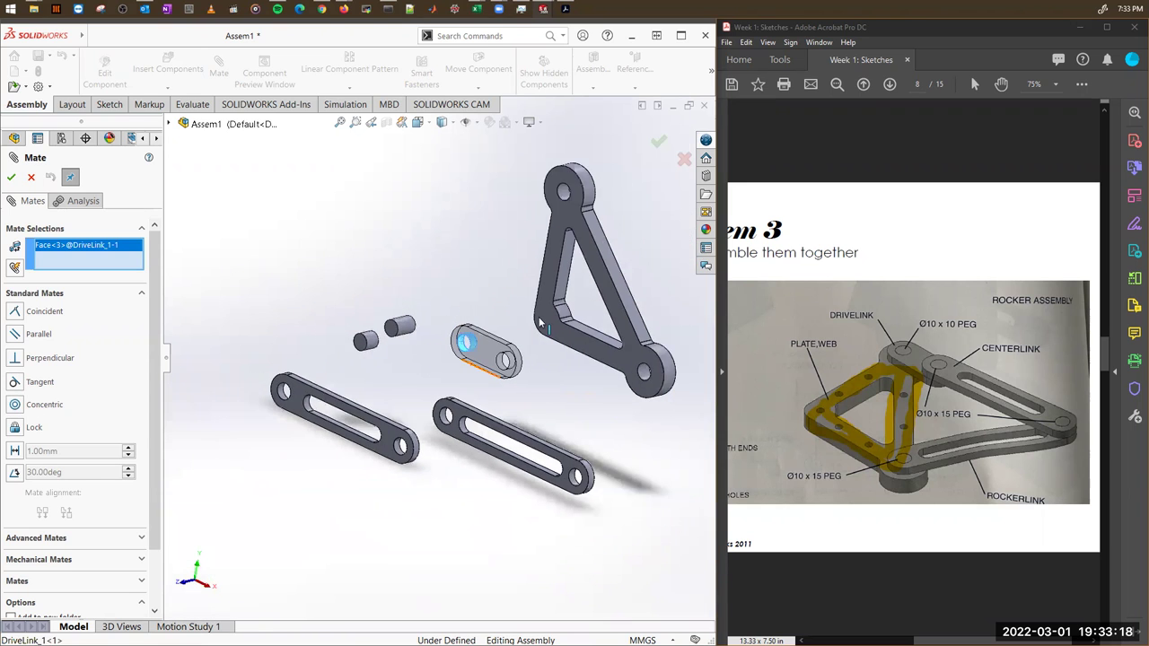
pyautogui.scroll(-3, 554, 229)
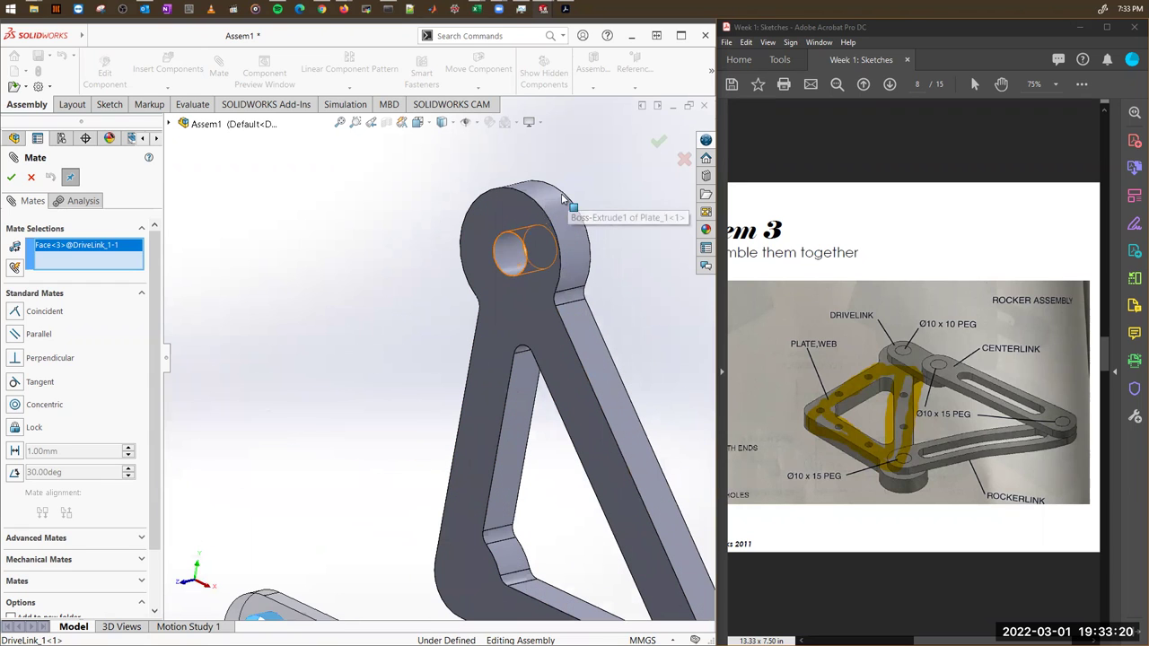
pyautogui.click(538, 244)
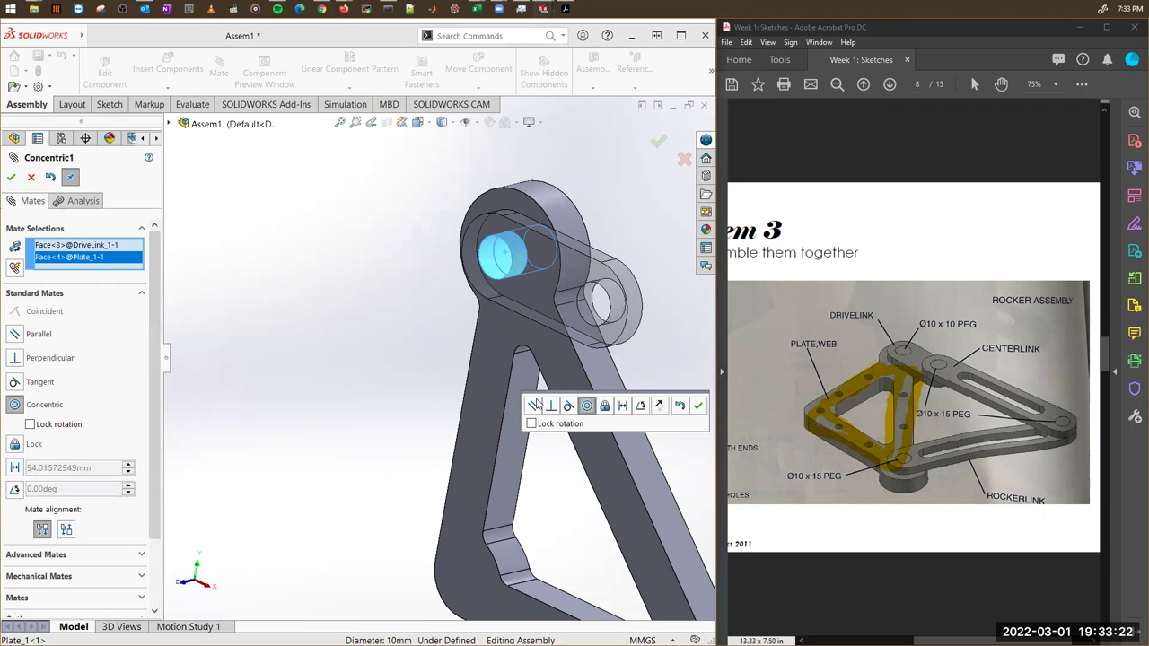
pyautogui.click(700, 408)
# Swing the DriveLink around its pinned hole.
pyautogui.scroll(5, 646, 359)
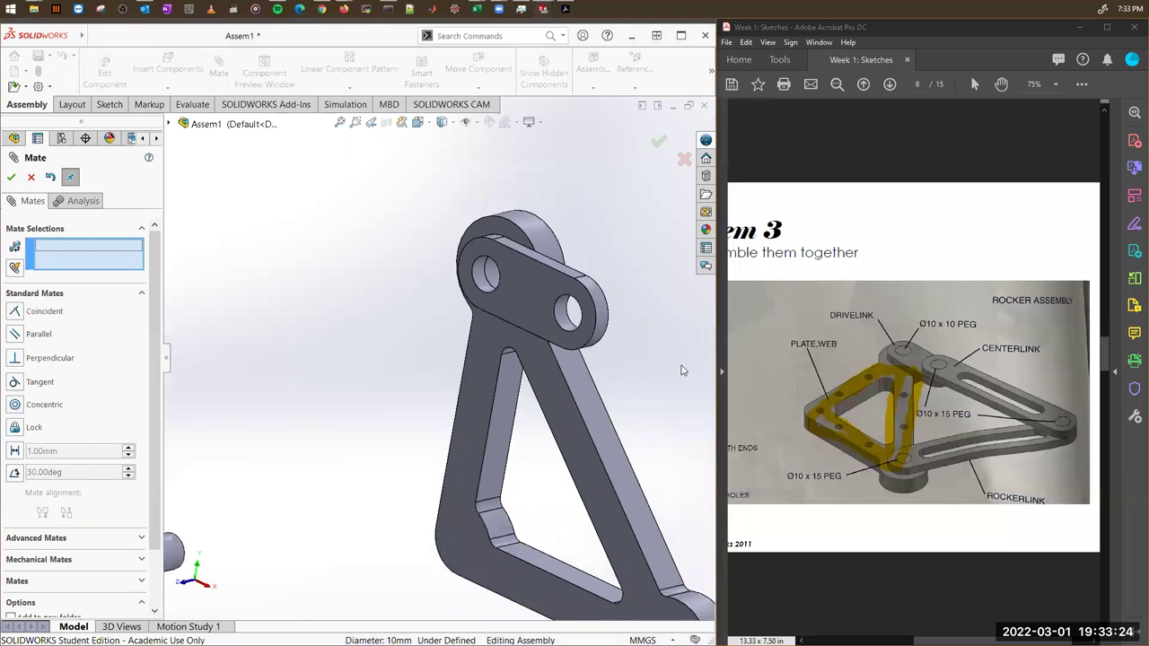
pyautogui.moveTo(646, 359); pyautogui.dragTo(439, 309, button='middle')
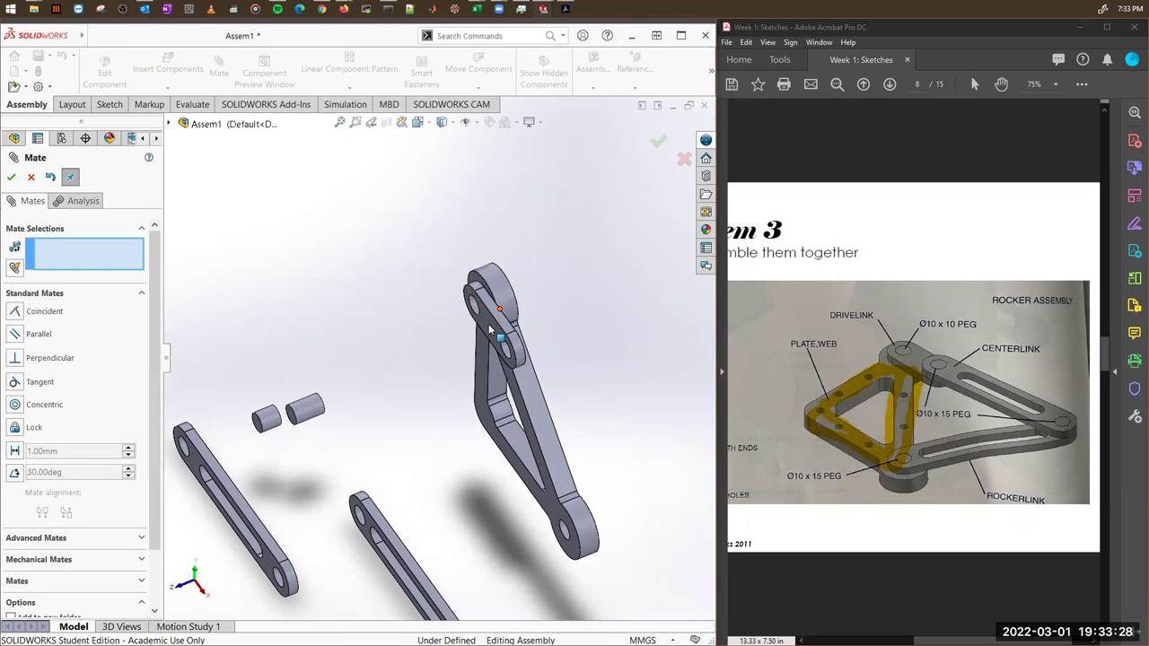
pyautogui.moveTo(486, 330); pyautogui.dragTo(464, 362)
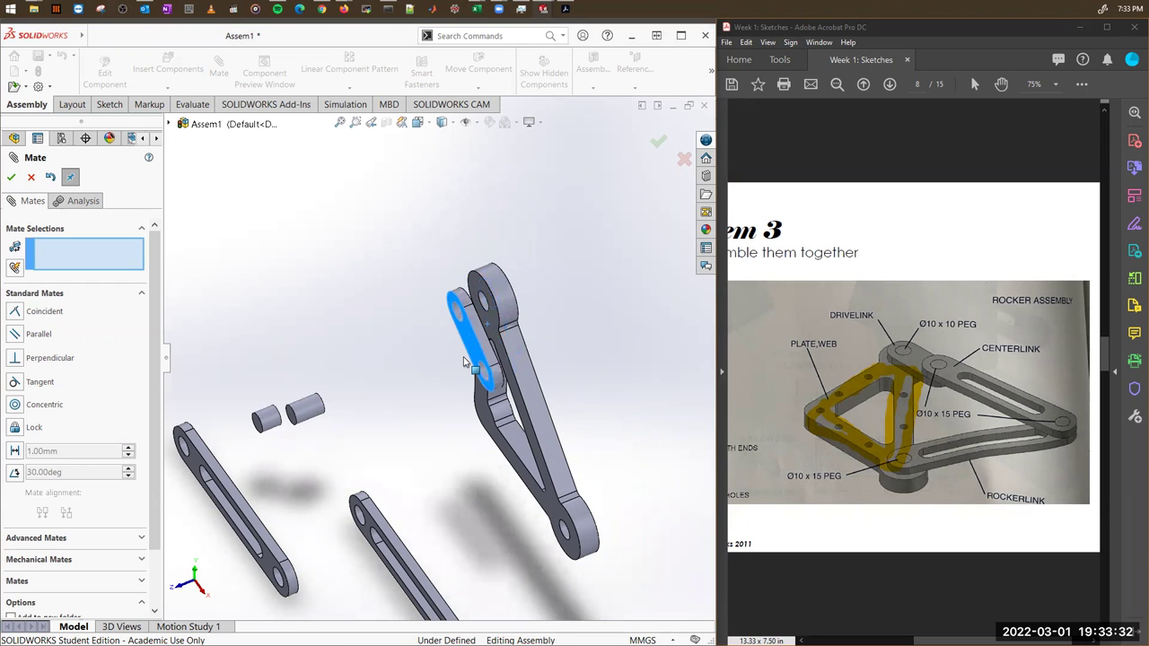
pyautogui.moveTo(457, 296); pyautogui.dragTo(431, 359)
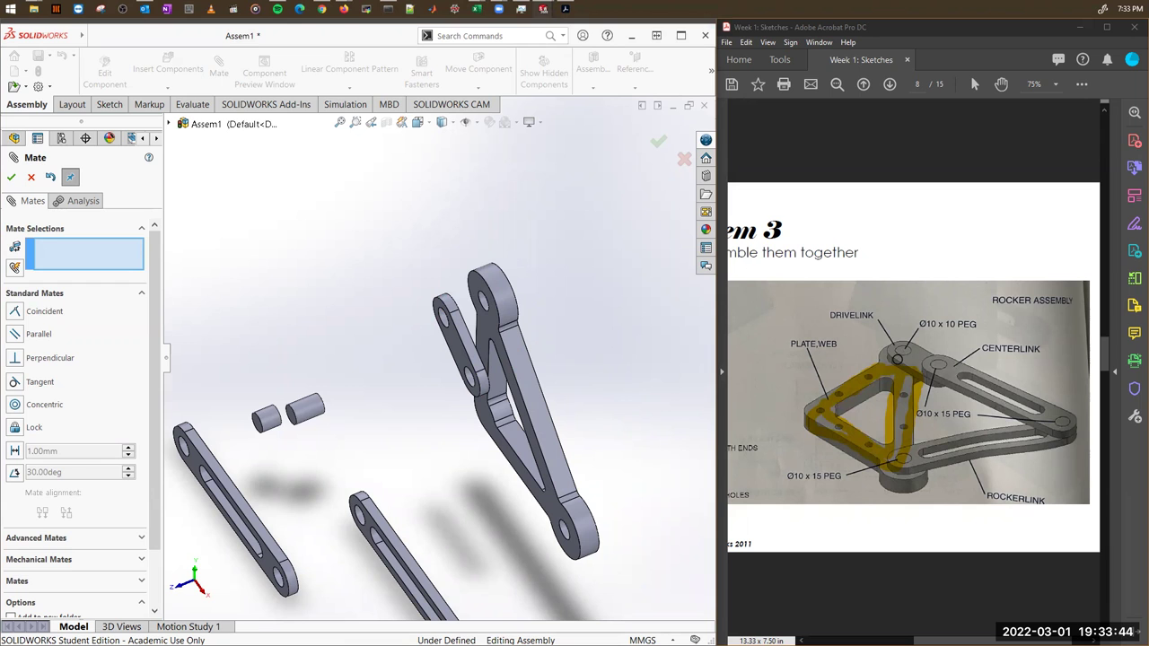
# Make the DriveLink's flat face coincident with the triangular plate's flat face.
pyautogui.click(488, 321)
pyautogui.moveTo(537, 311); pyautogui.dragTo(503, 289, button='middle')
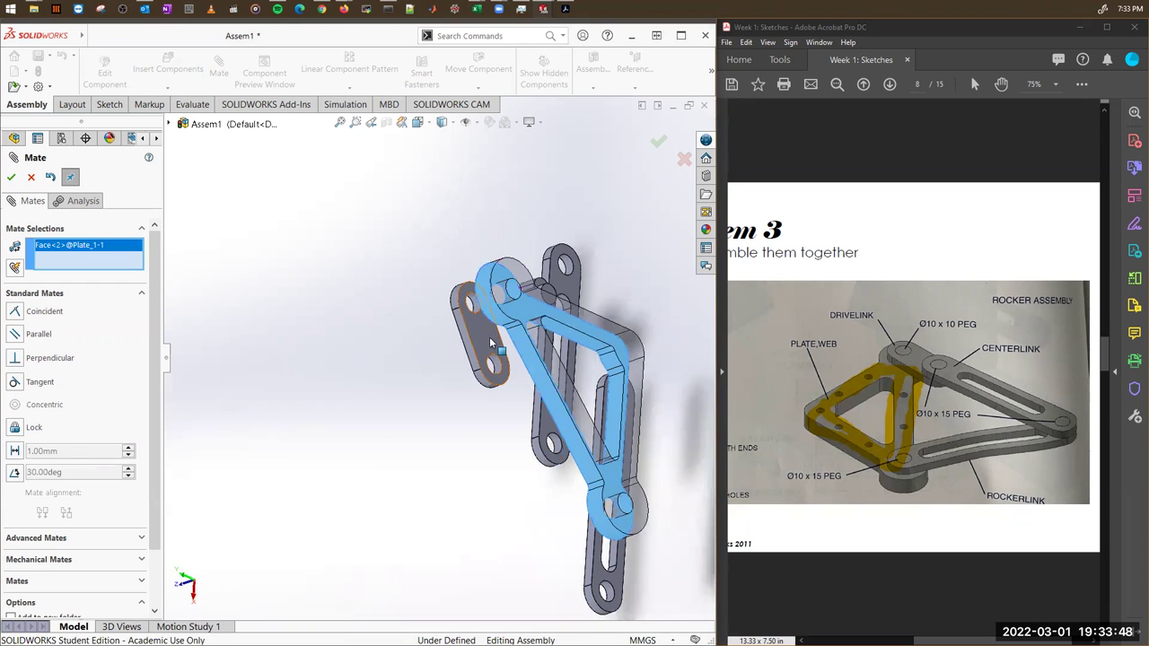
pyautogui.click(516, 283)
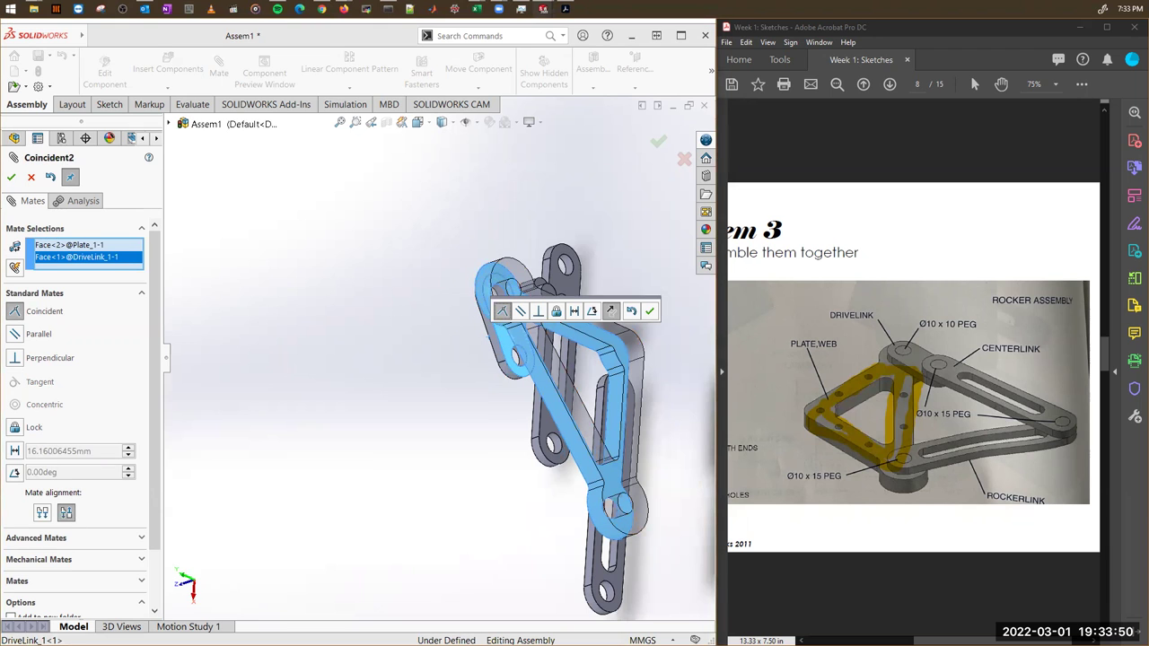
pyautogui.click(10, 176)
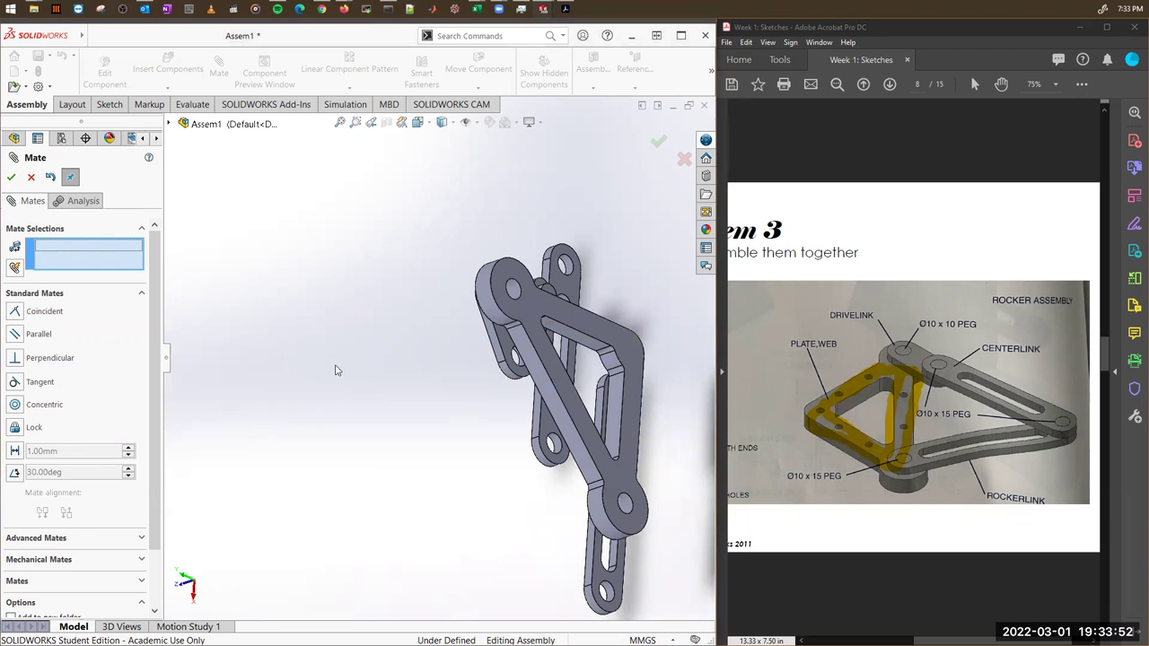
pyautogui.moveTo(336, 370); pyautogui.dragTo(446, 333, button='middle')
pyautogui.scroll(2, 569, 405)
# Add a Tangent mate between the 10_10_PEG's cylindrical face and the Centerlink's side face.
pyautogui.moveTo(578, 332); pyautogui.dragTo(637, 280)
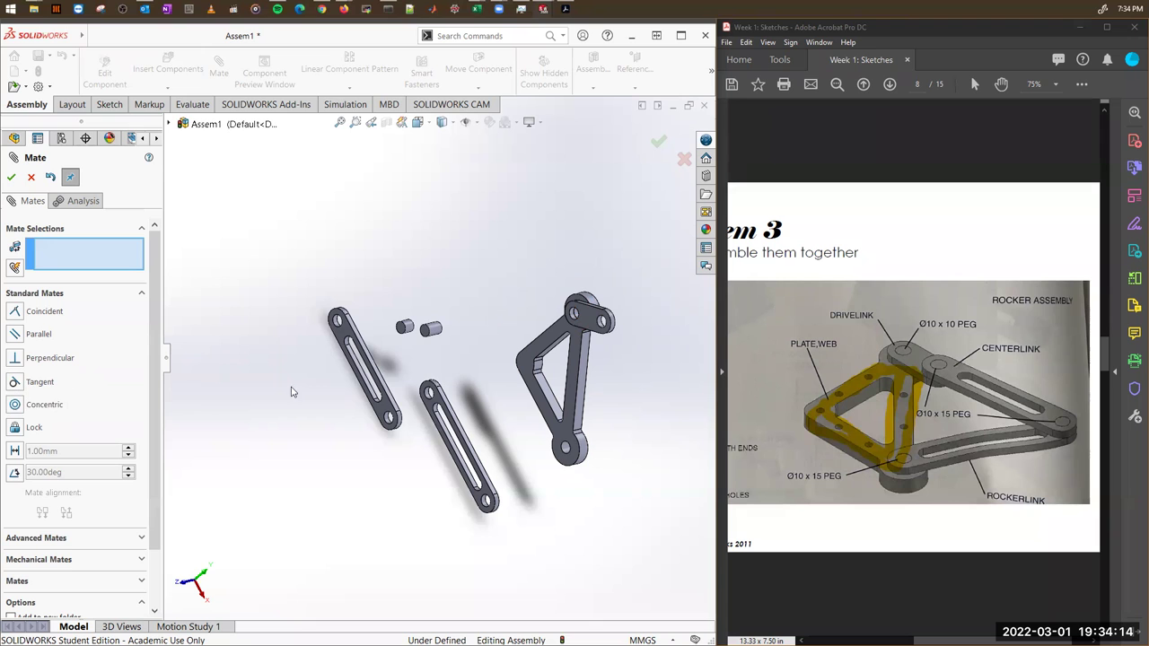
pyautogui.scroll(-5, 357, 402)
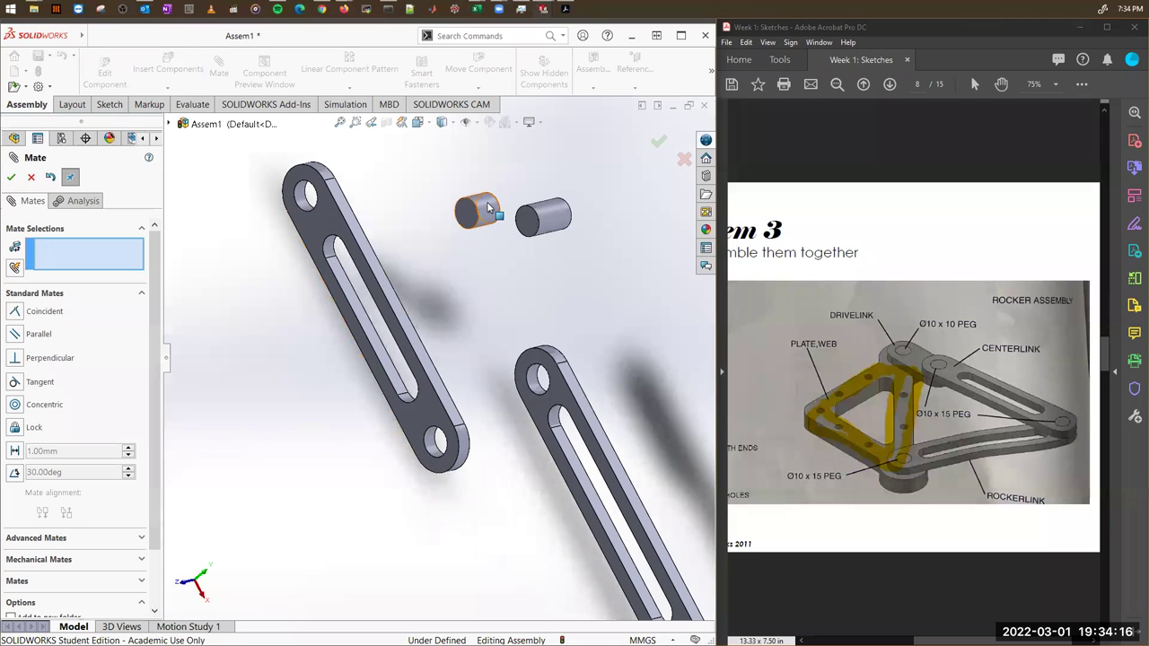
pyautogui.click(489, 208)
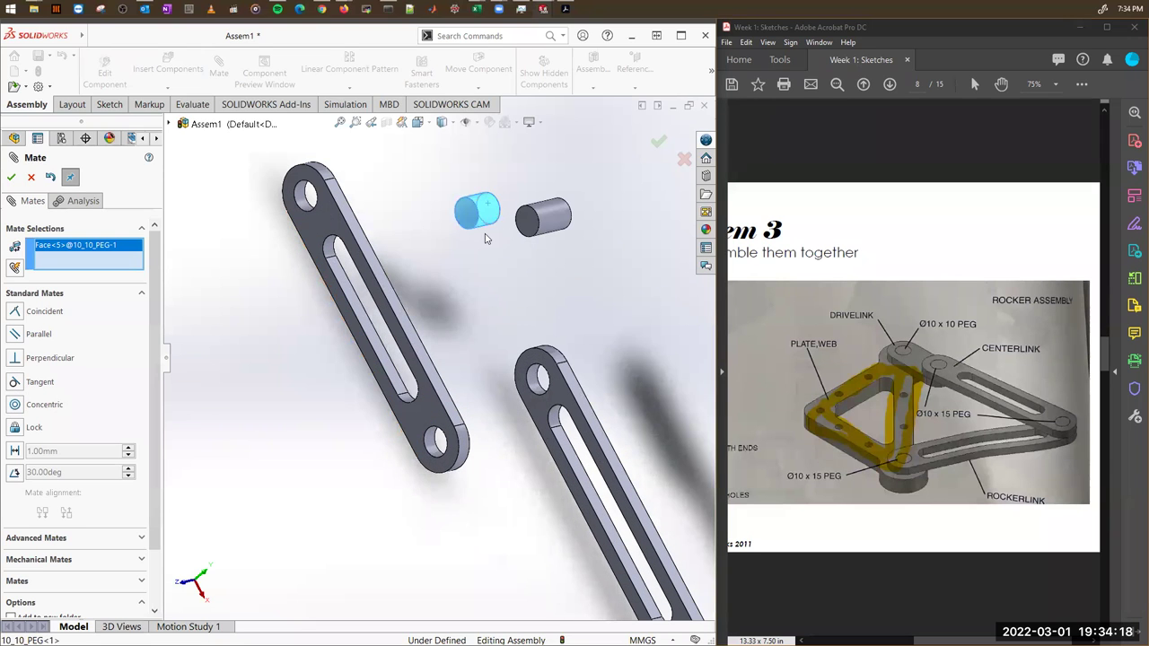
pyautogui.click(393, 289)
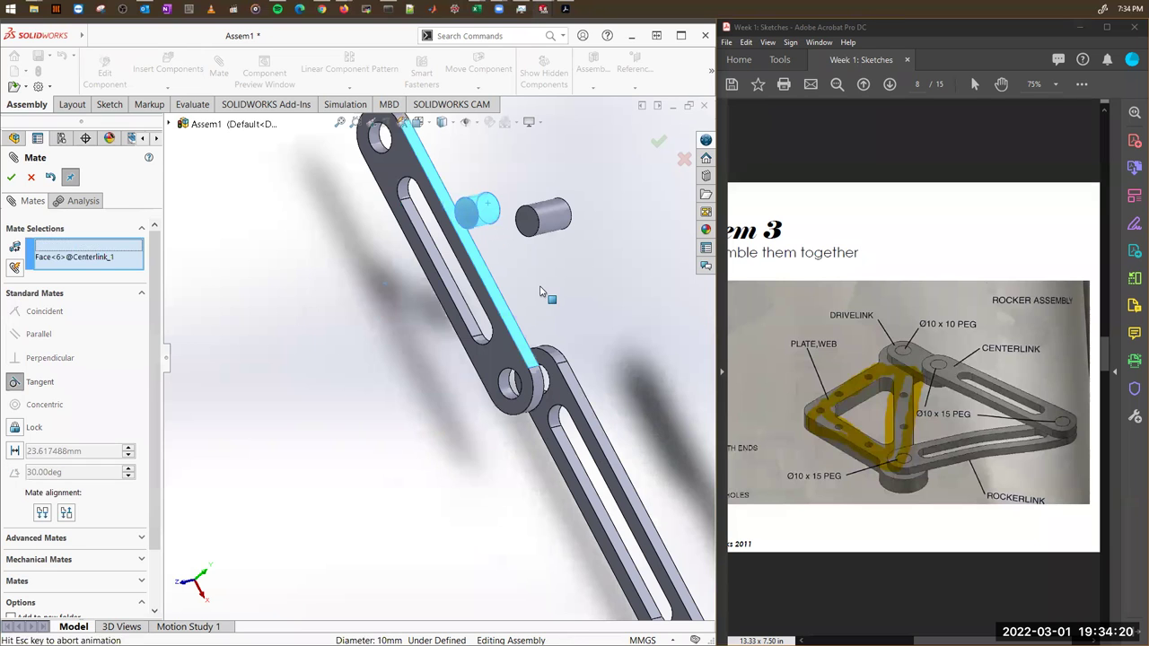
pyautogui.click(10, 177)
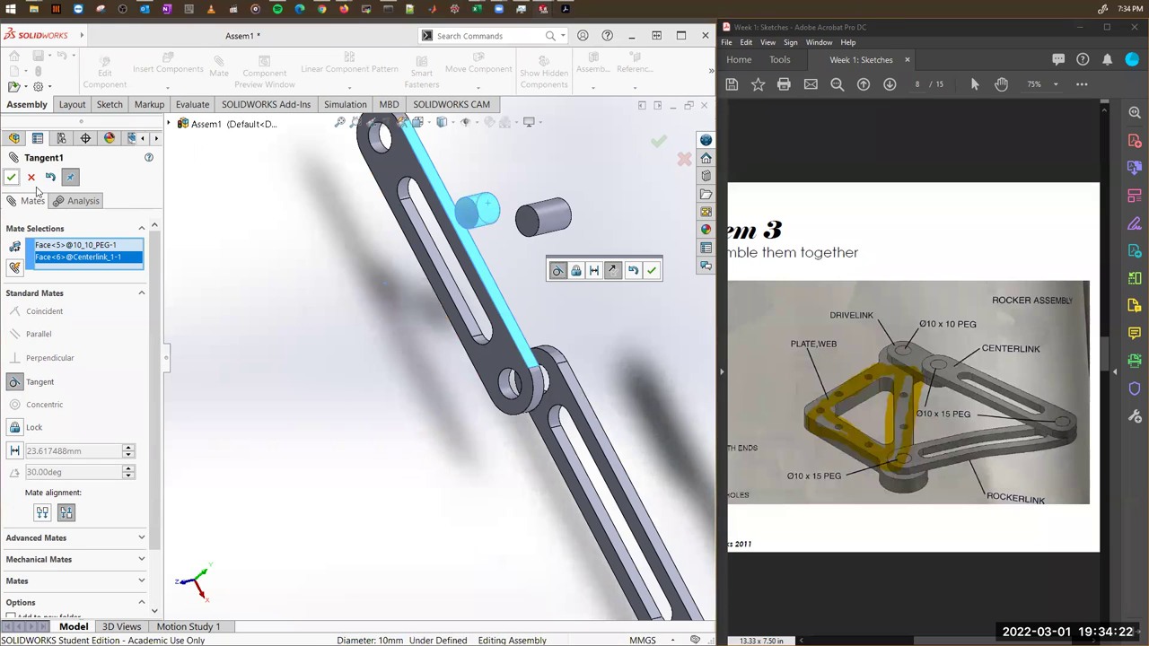
pyautogui.moveTo(418, 330); pyautogui.dragTo(486, 348, button='middle')
pyautogui.moveTo(485, 348); pyautogui.dragTo(433, 301)
# Highlight the Ø10 x 10 PEG label and the upper and lower Ø10 x 15 PEG labels.
pyautogui.scroll(-2, 464, 333)
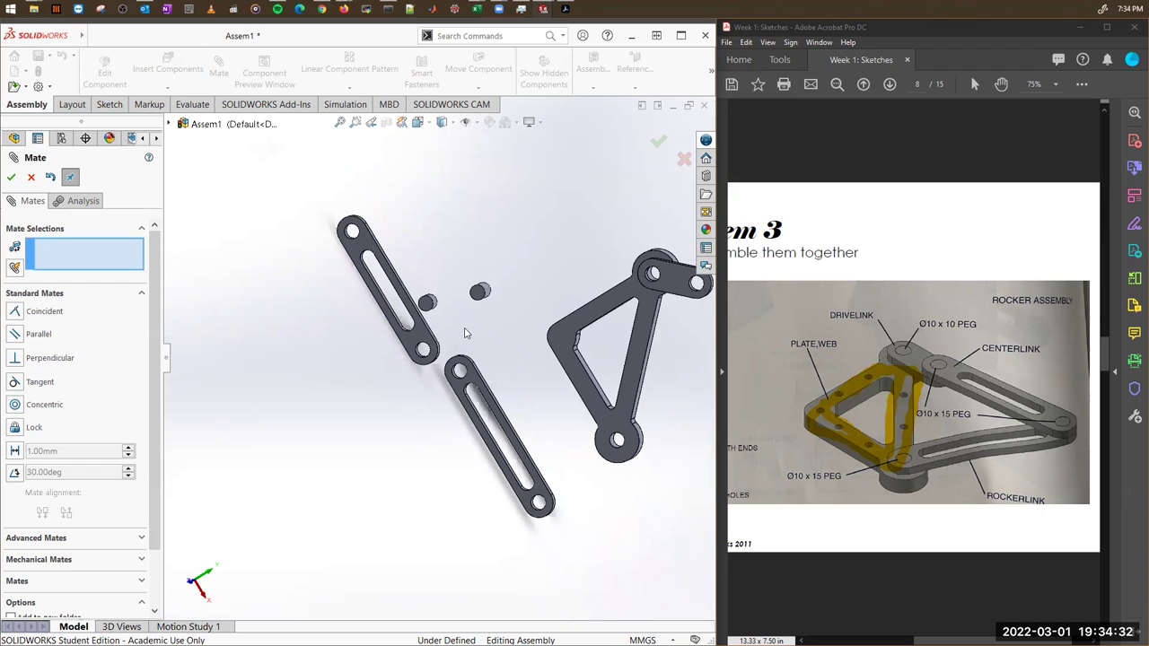
pyautogui.scroll(3, 299, 351)
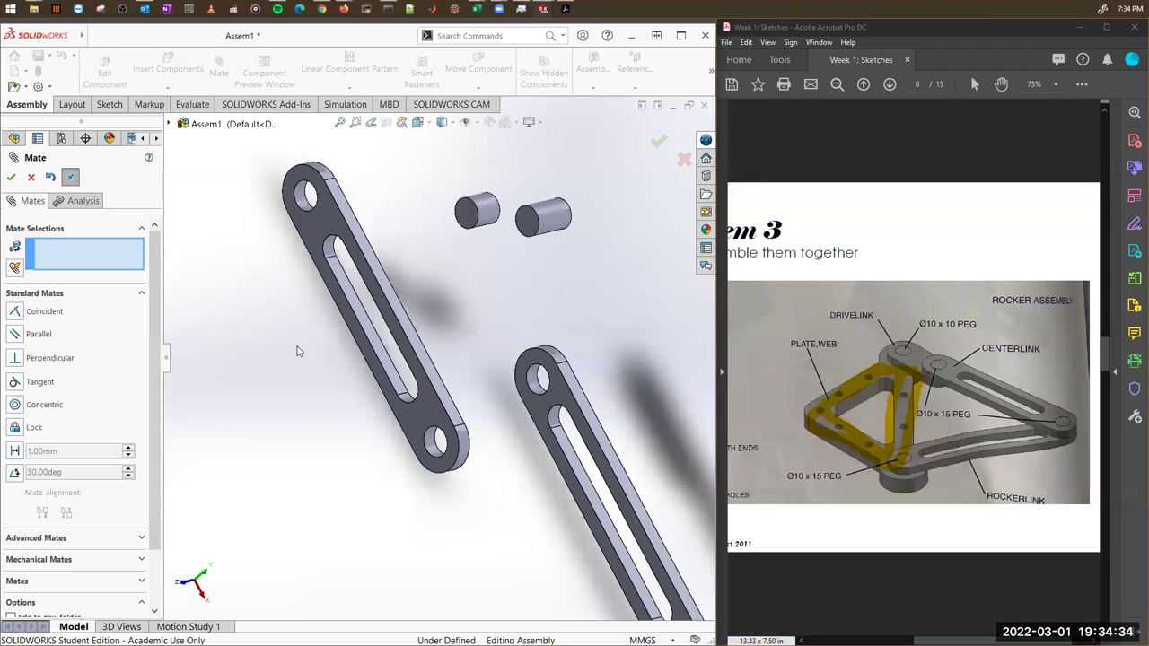
pyautogui.scroll(-4, 401, 401)
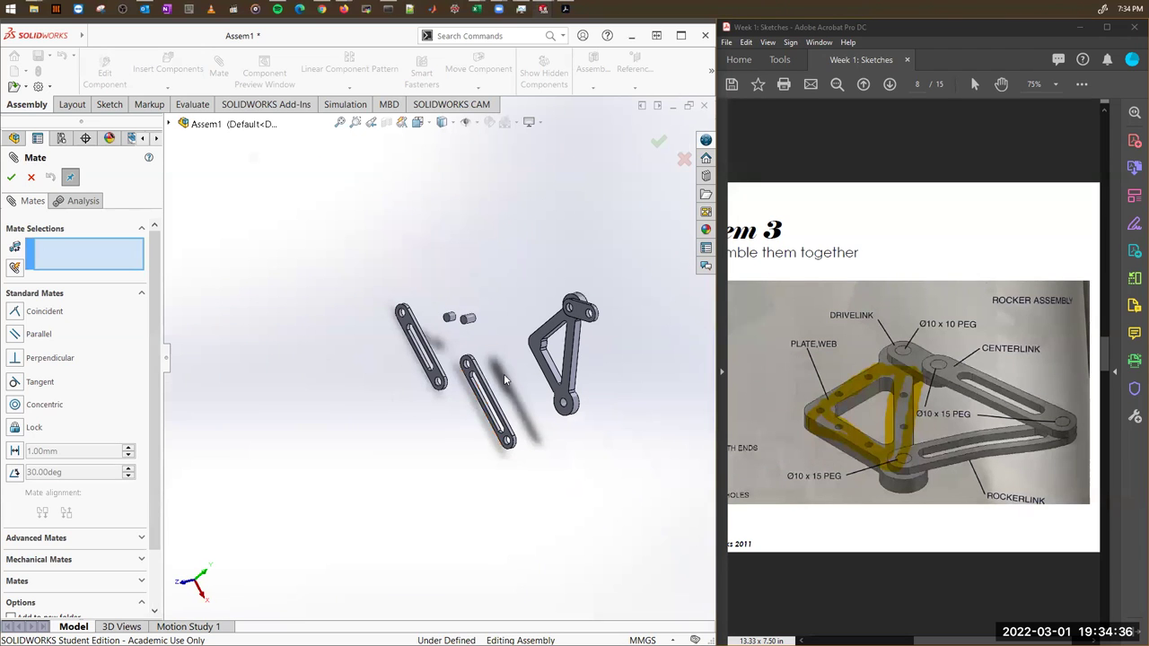
pyautogui.scroll(3, 503, 381)
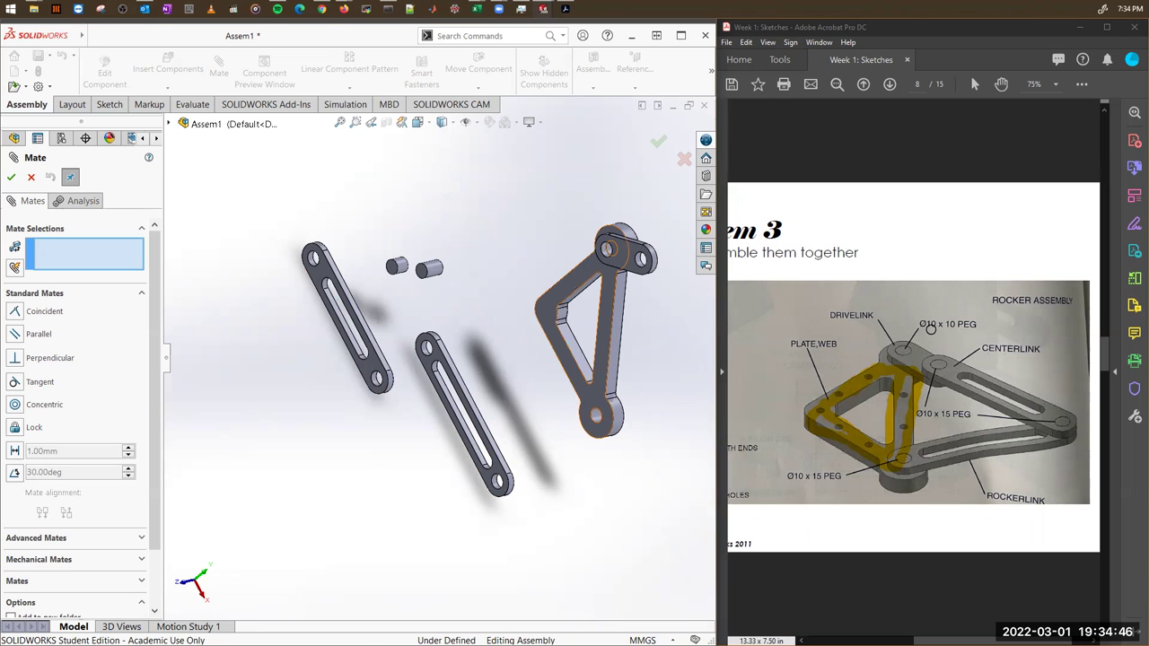
pyautogui.moveTo(918, 322); pyautogui.dragTo(960, 324)
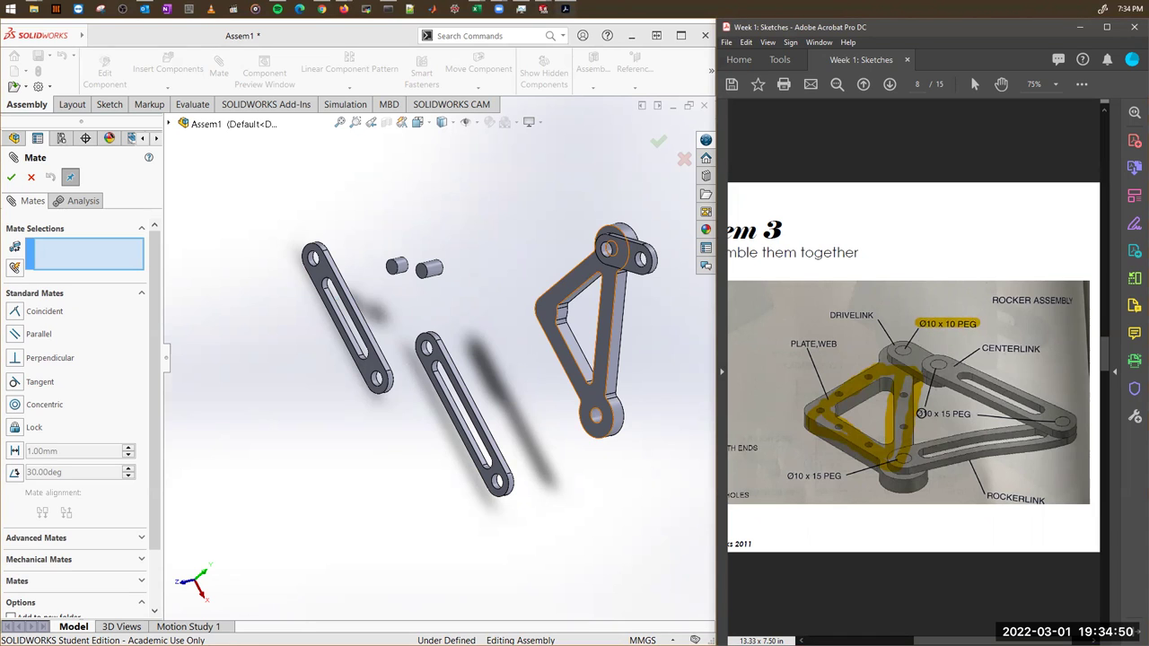
pyautogui.moveTo(920, 412); pyautogui.dragTo(974, 413)
pyautogui.moveTo(794, 477); pyautogui.dragTo(839, 476)
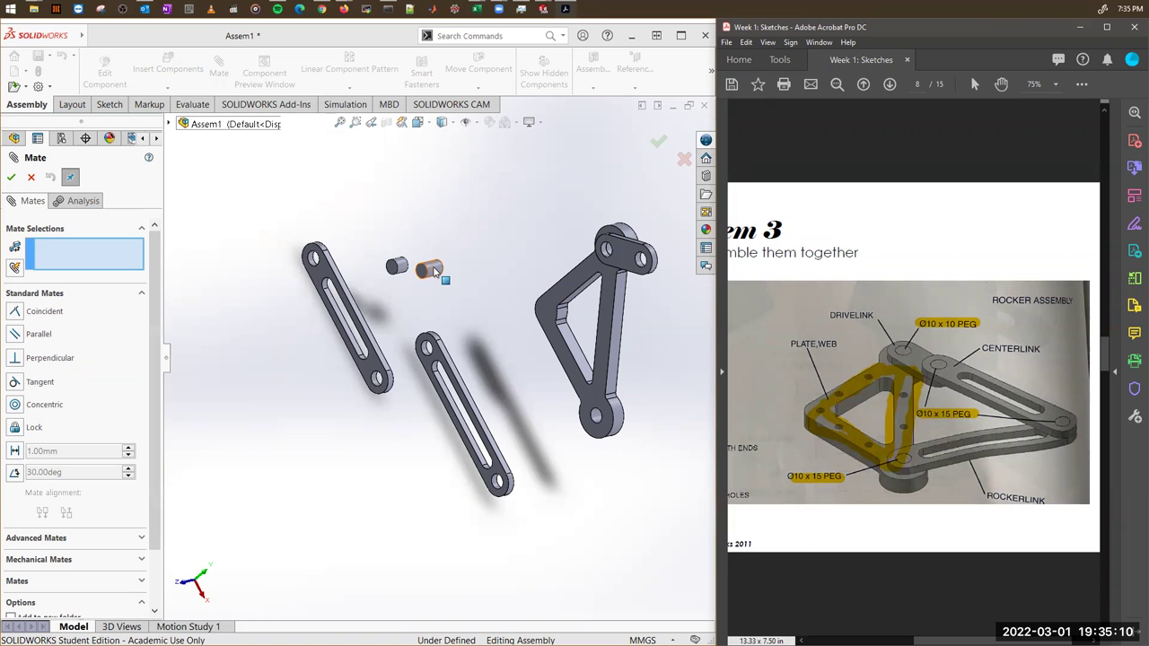
# Close Mate, copy the 10_15_PEG into new instances, and start saving with Ctrl+S.
pyautogui.click(10, 179)
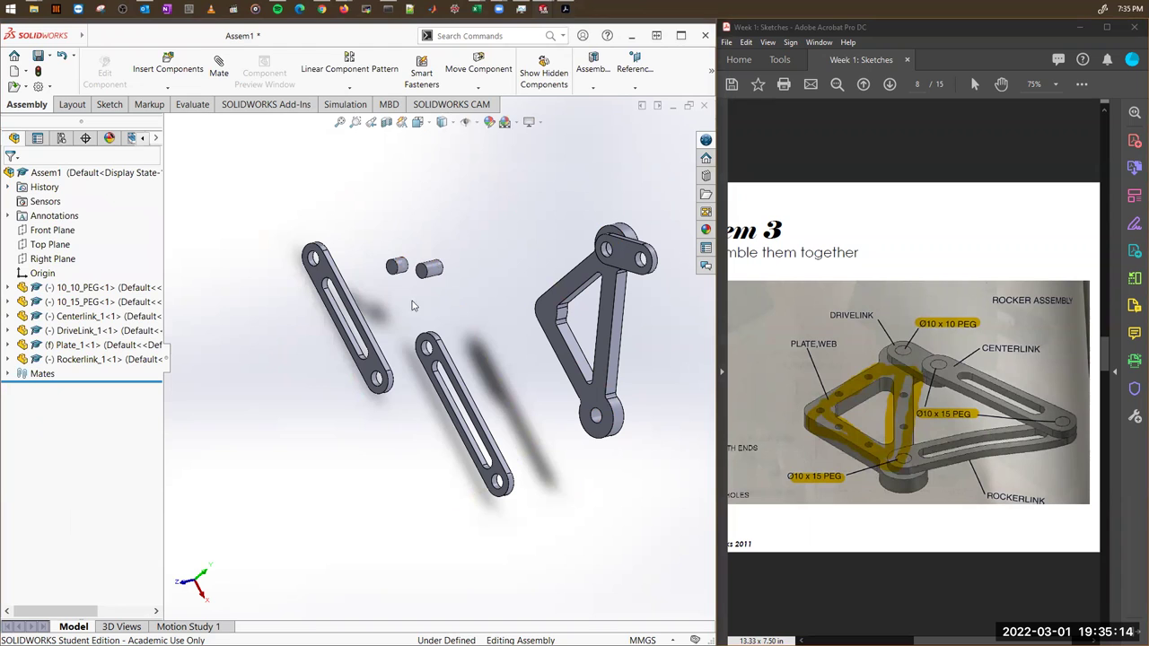
pyautogui.click(433, 269)
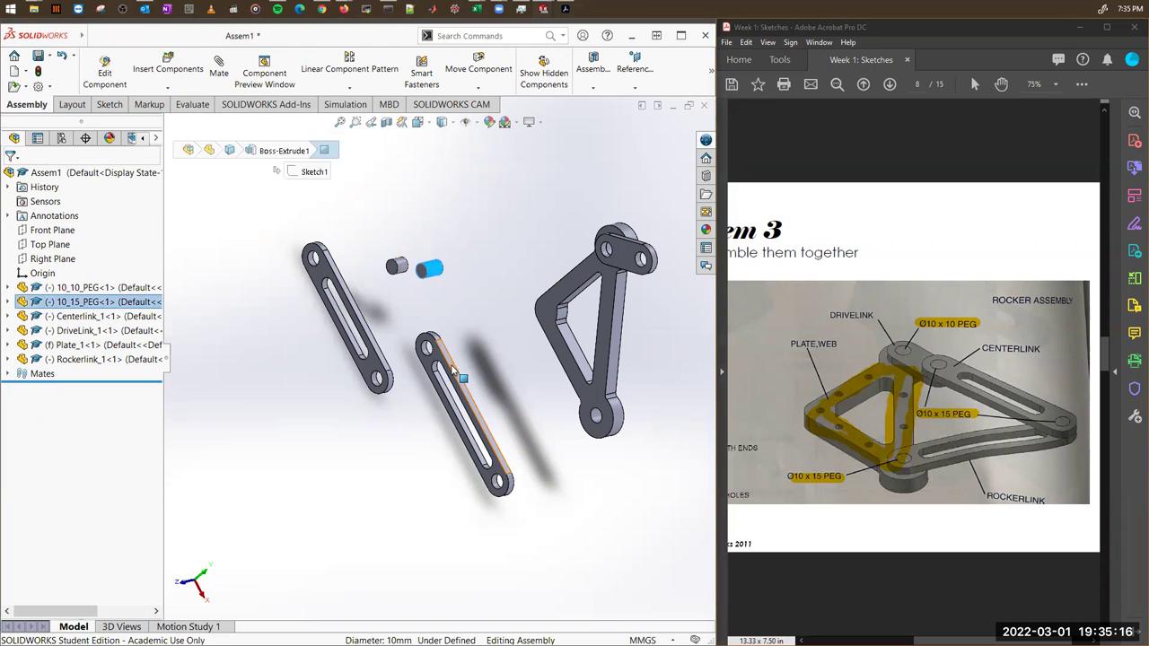
pyautogui.keyDown('ctrl'); pyautogui.moveTo(433, 272); pyautogui.dragTo(508, 242); pyautogui.keyUp('ctrl')
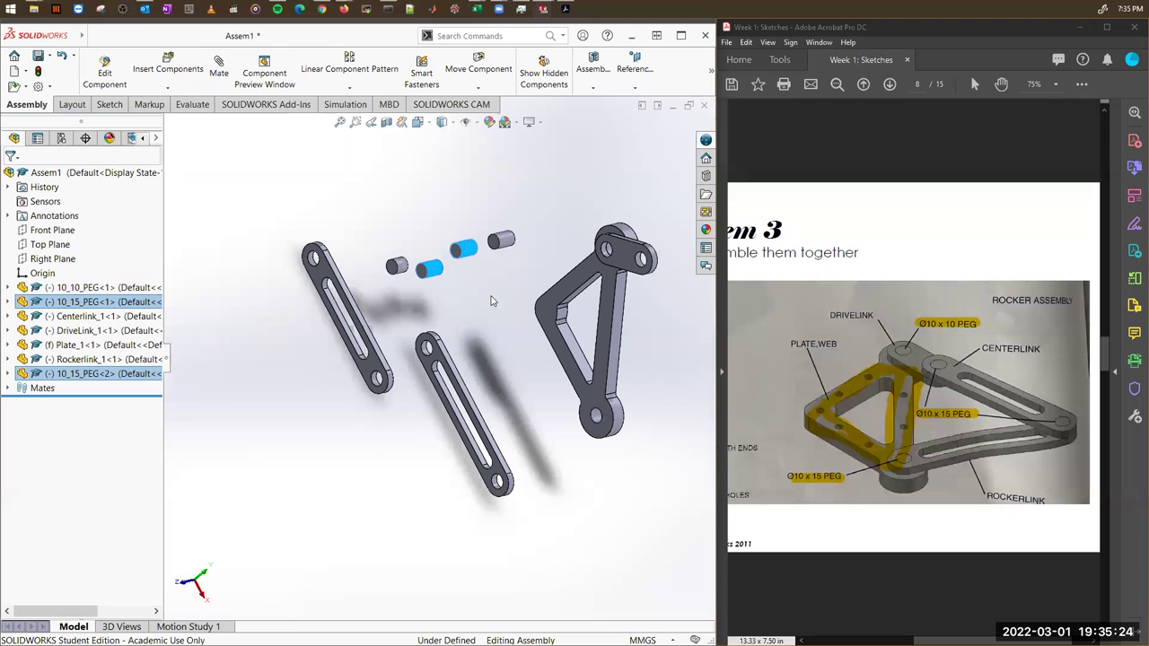
pyautogui.click(491, 301)
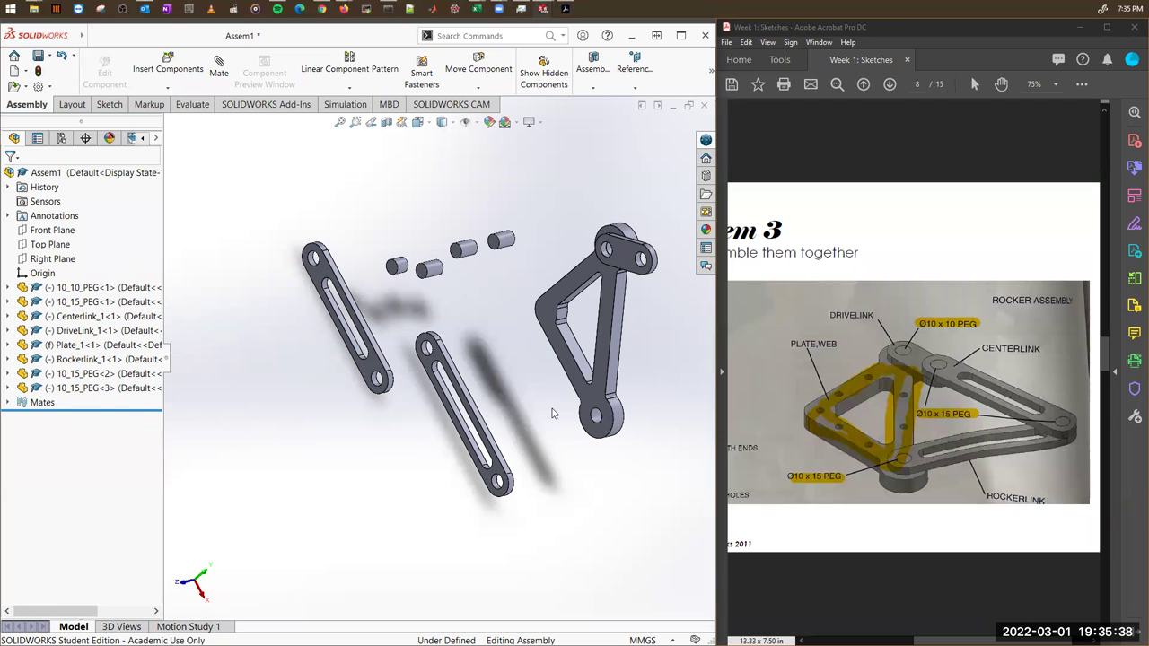
pyautogui.hotkey('ctrl', 's')
# Rebuild the model and save the assembly as Assembly_Complete.
pyautogui.click(631, 298)
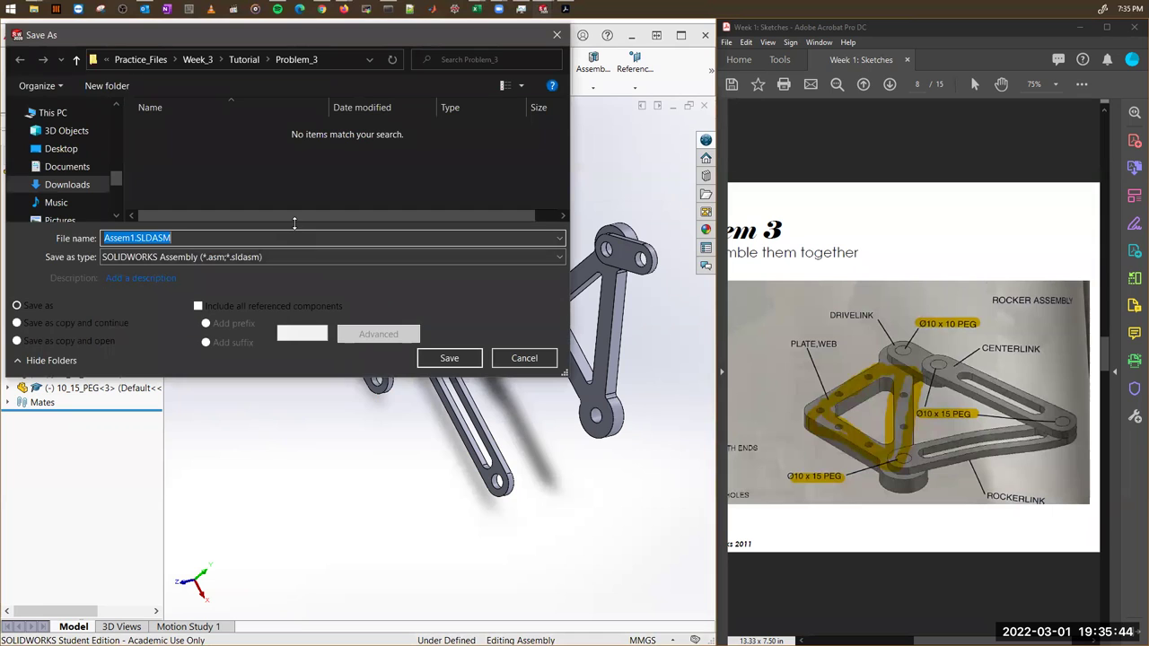
pyautogui.write('Assembly_Comple')
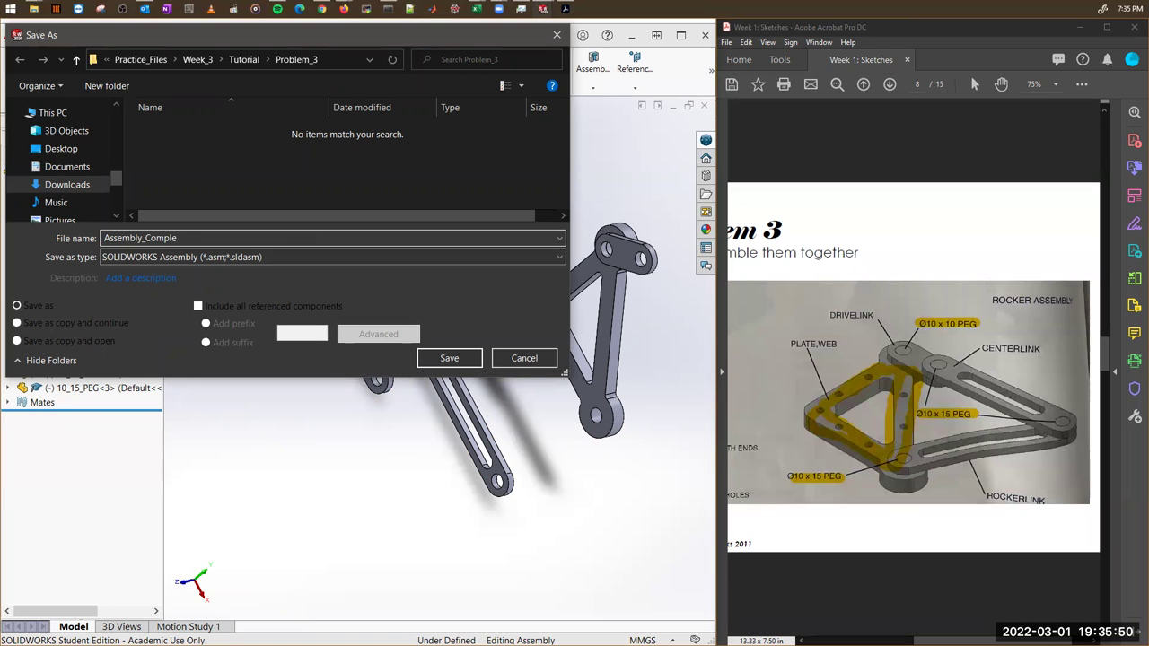
pyautogui.press('Return')
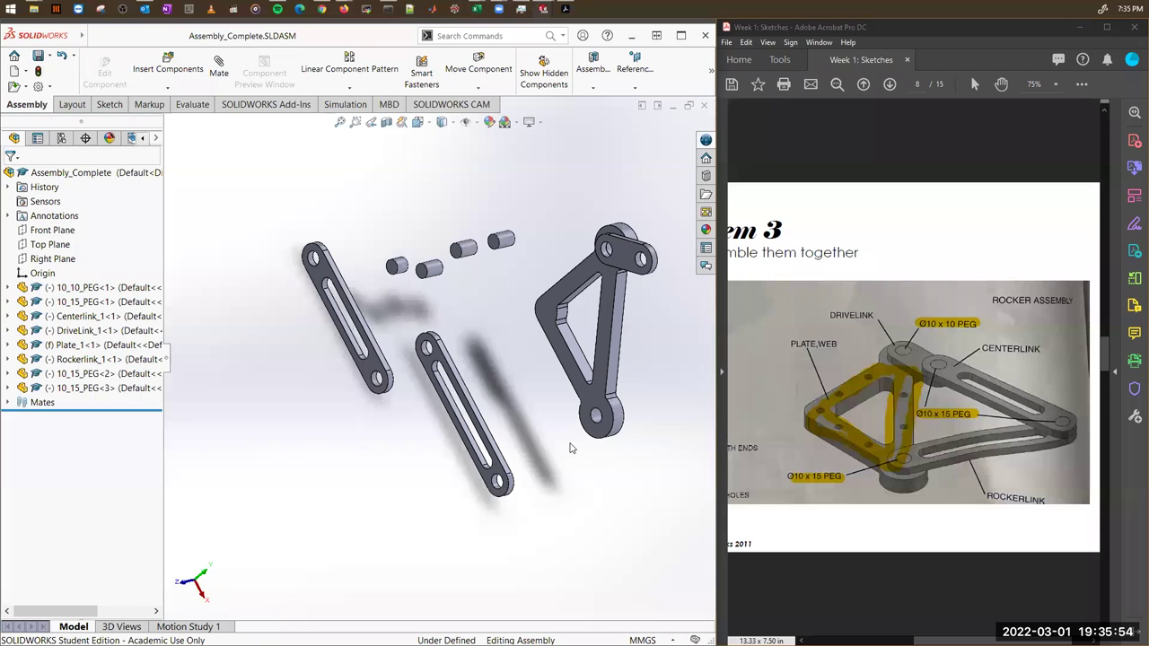
pyautogui.hotkey('ctrl', 'Left')
pyautogui.hotkey('ctrl', 'Left')
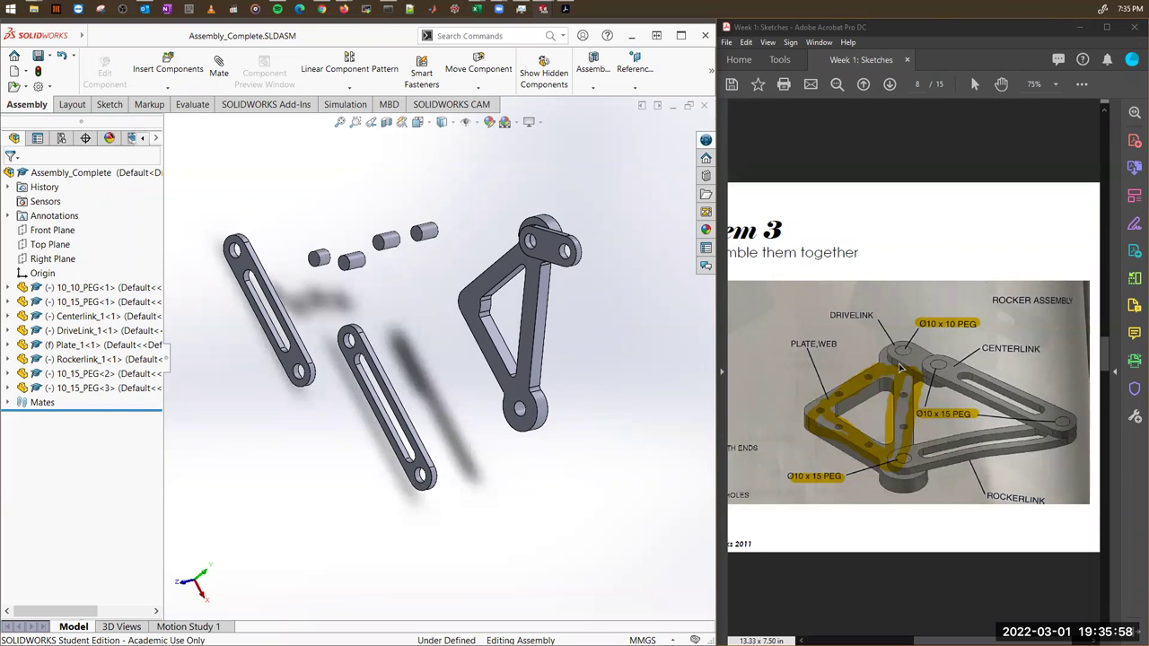
pyautogui.scroll(-3, 323, 277)
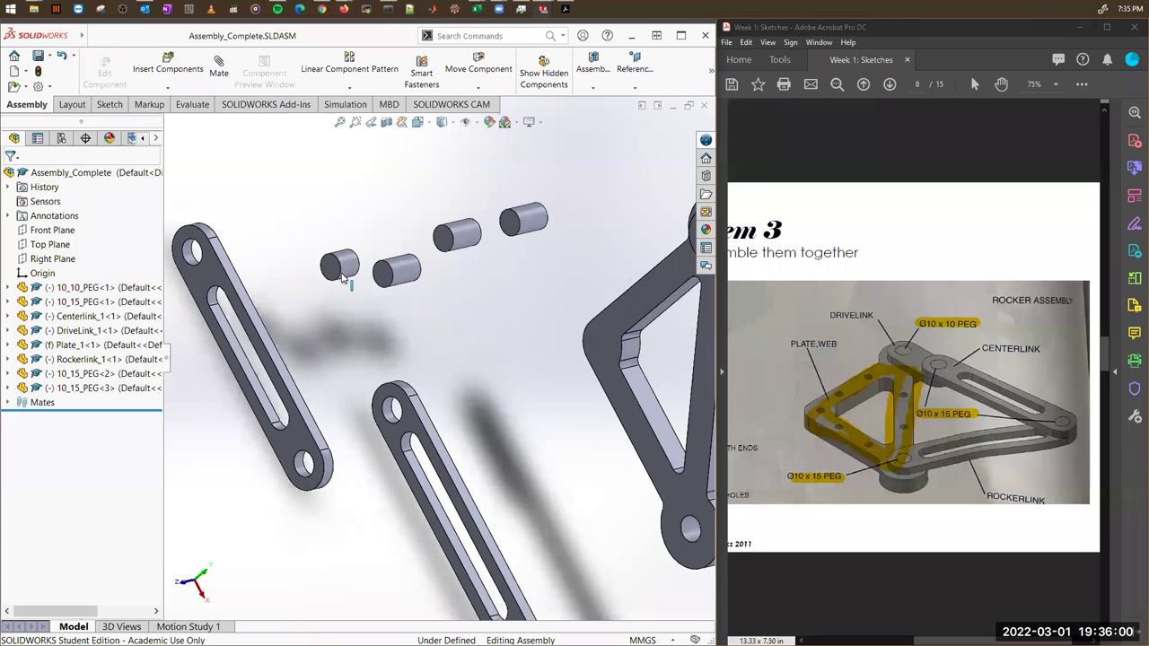
pyautogui.scroll(3, 341, 276)
# Cancel Insert Components and mate the 10_10_PEG concentric with the DriveLink's top hole.
pyautogui.click(168, 64)
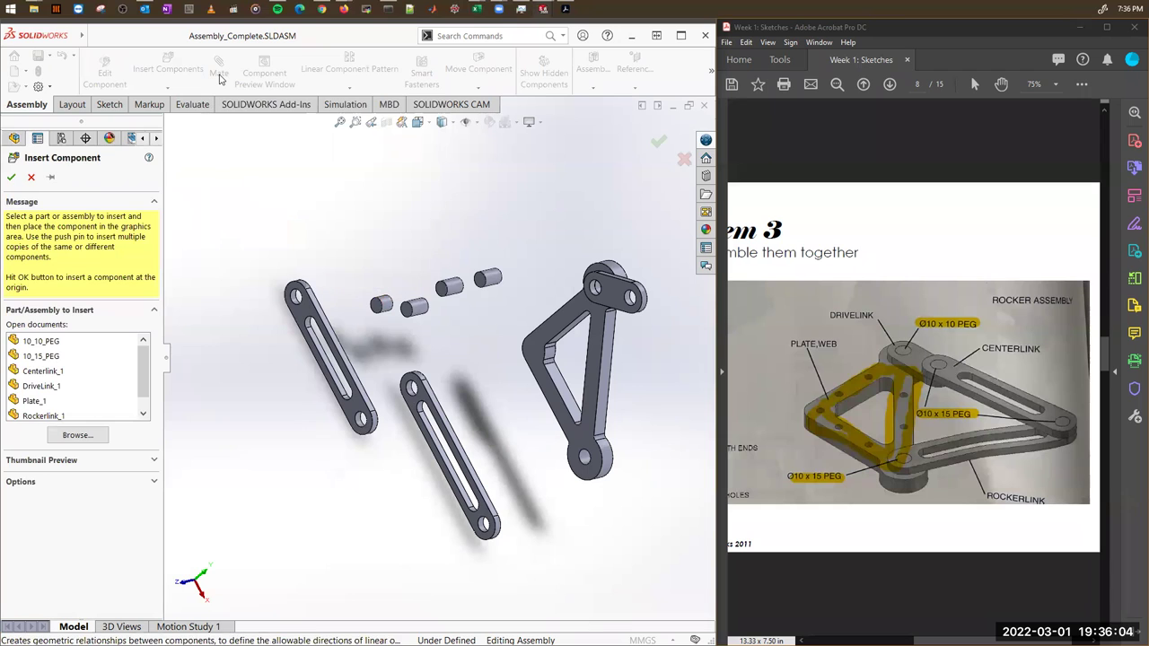
pyautogui.press('Escape')
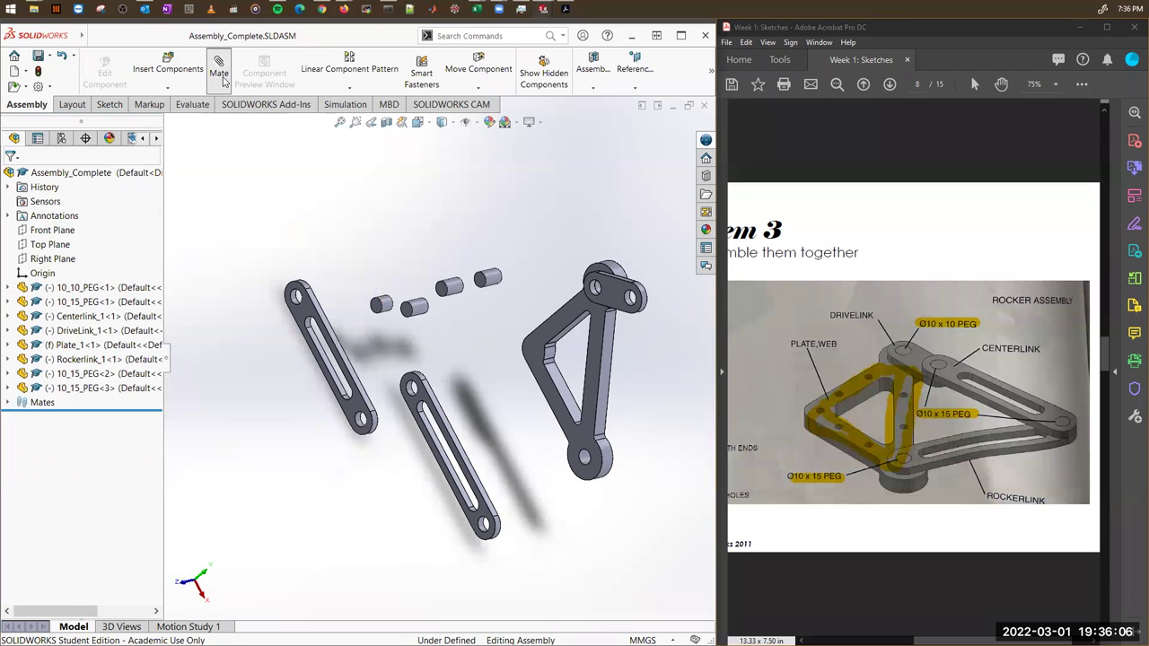
pyautogui.press('m')
pyautogui.click(382, 305)
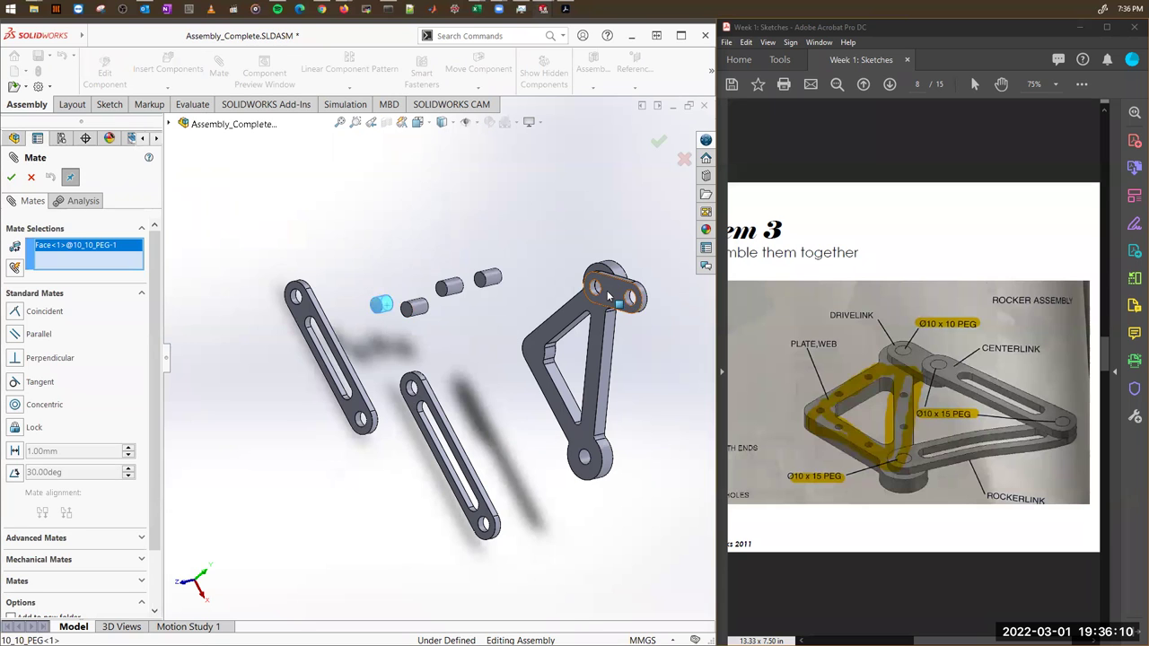
pyautogui.scroll(-5, 650, 276)
pyautogui.click(504, 306)
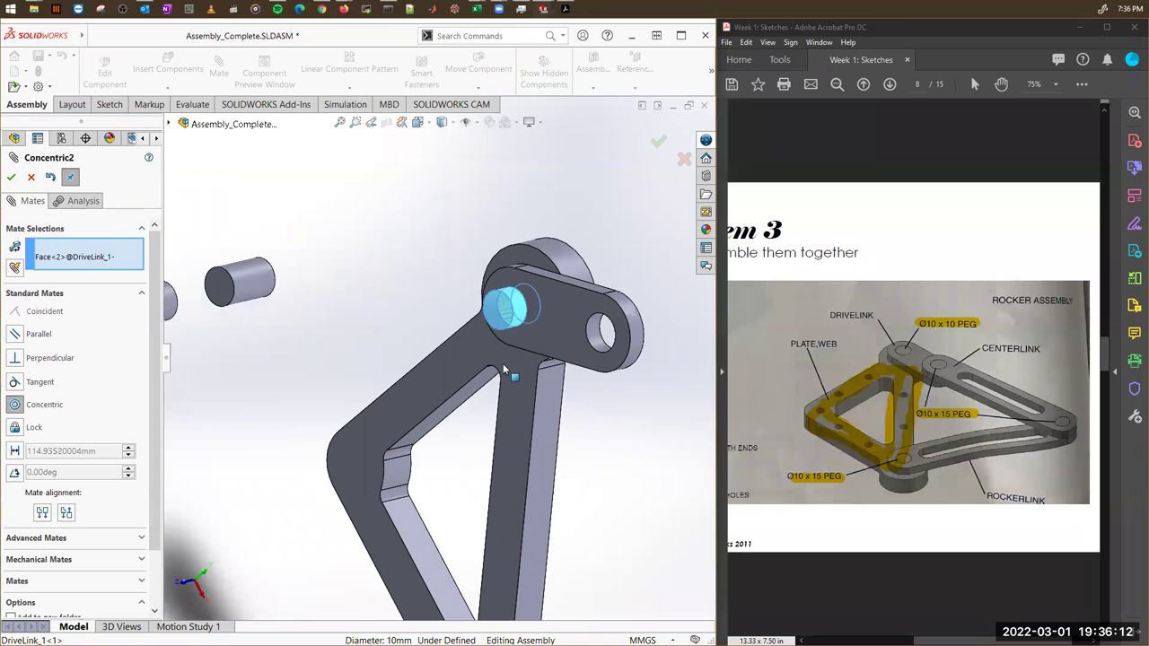
pyautogui.scroll(3, 433, 361)
pyautogui.click(686, 387)
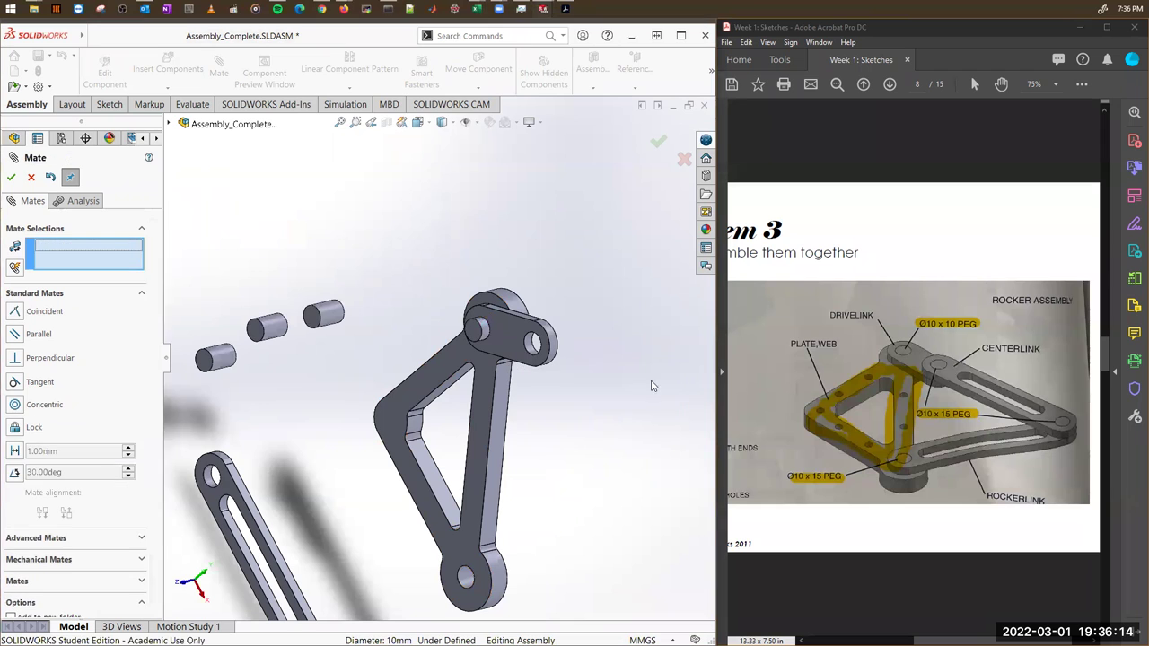
# Make the peg's end face coincident with the DriveLink's top flat face.
pyautogui.click(510, 337)
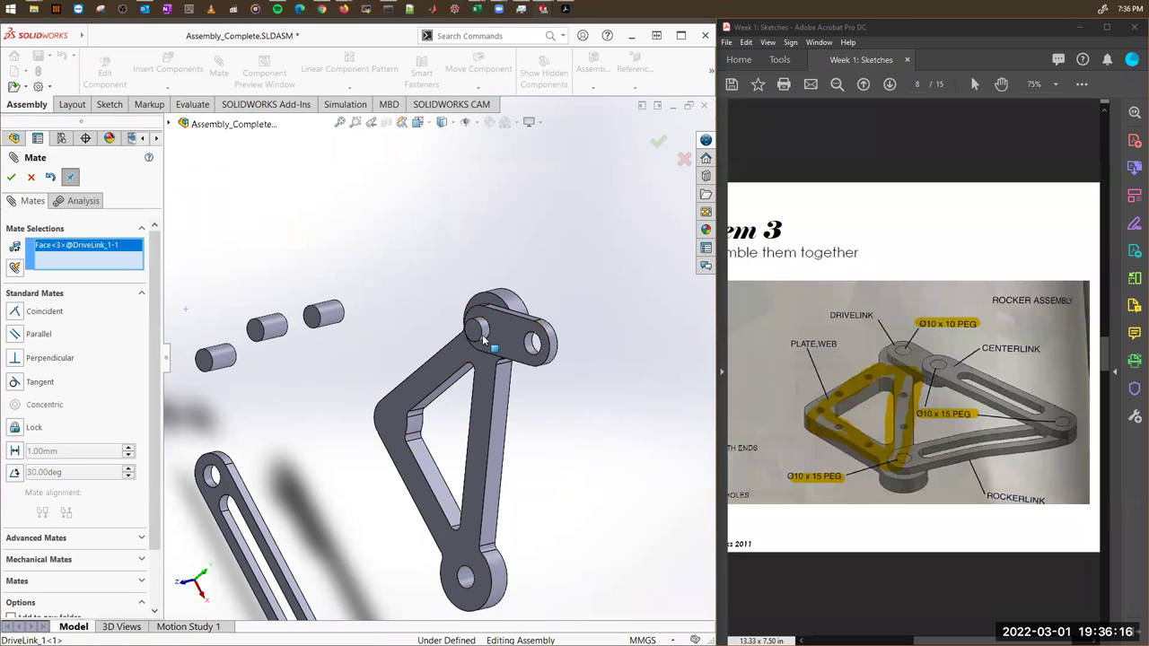
pyautogui.click(475, 329)
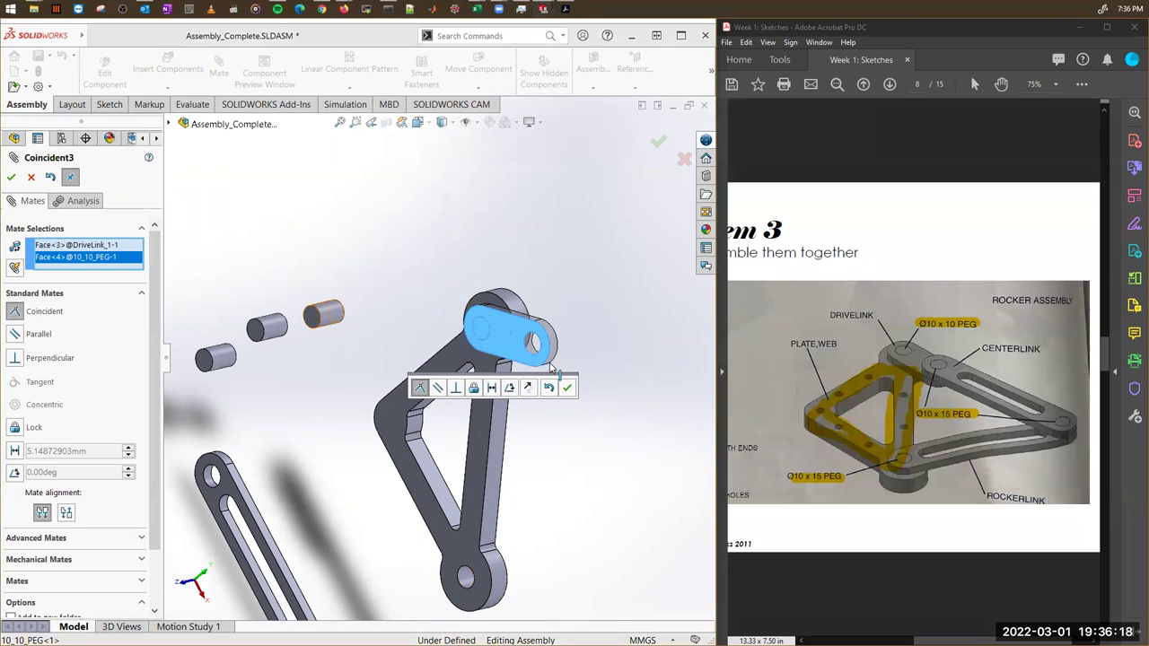
pyautogui.click(567, 388)
pyautogui.moveTo(555, 356); pyautogui.dragTo(605, 322, button='middle')
pyautogui.scroll(5, 557, 431)
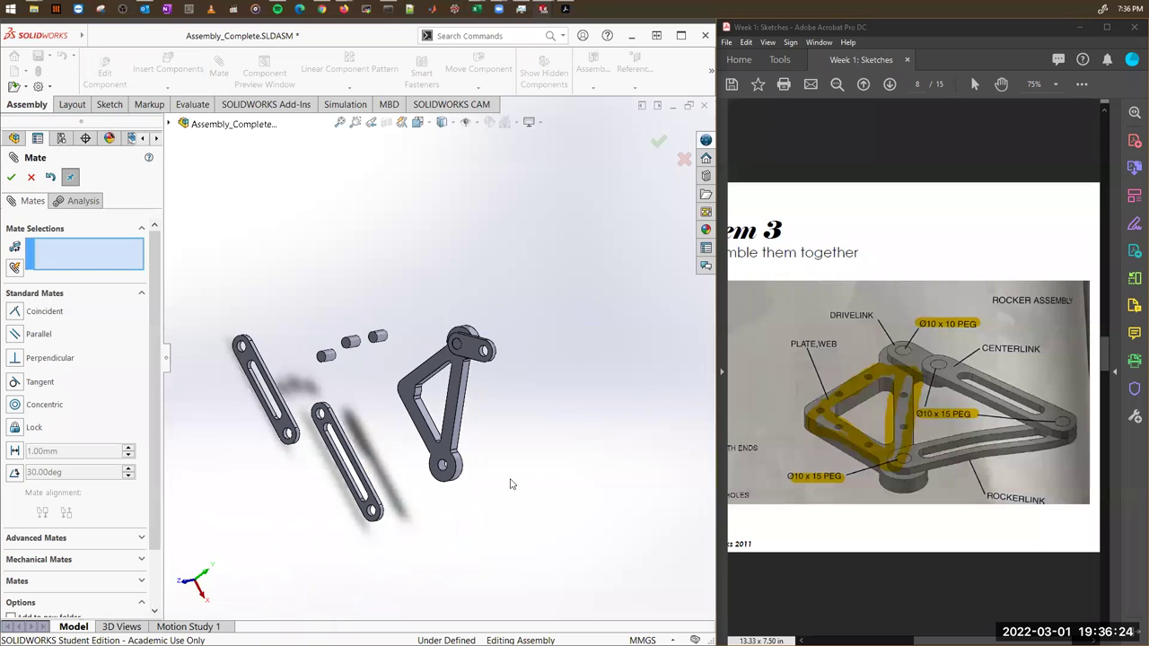
pyautogui.scroll(-3, 375, 462)
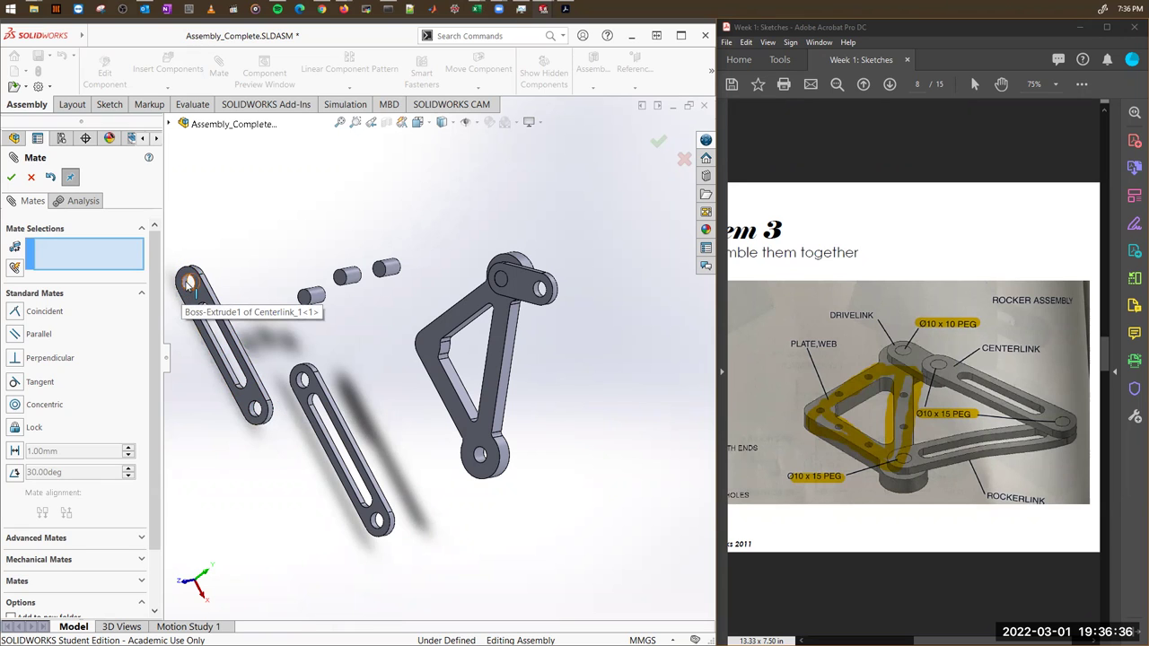
# Mate the Centerlink's end hole concentric with the DriveLink's other hole.
pyautogui.scroll(-3, 187, 284)
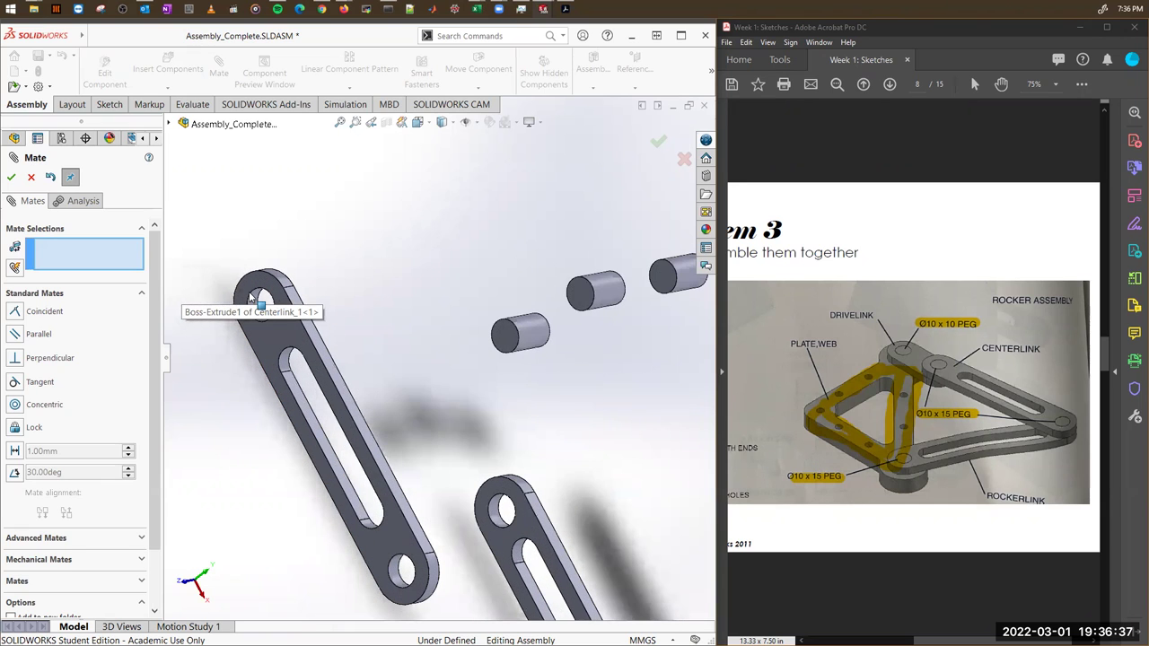
pyautogui.click(260, 305)
pyautogui.scroll(4, 316, 370)
pyautogui.scroll(-5, 579, 368)
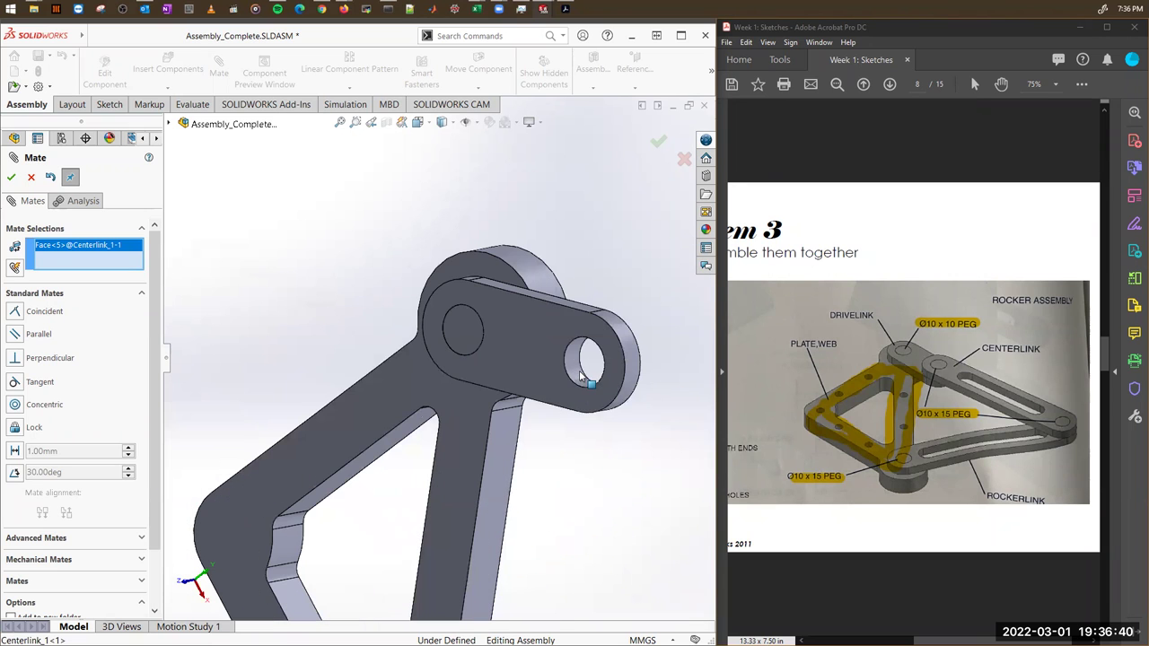
pyautogui.click(583, 368)
pyautogui.scroll(5, 592, 381)
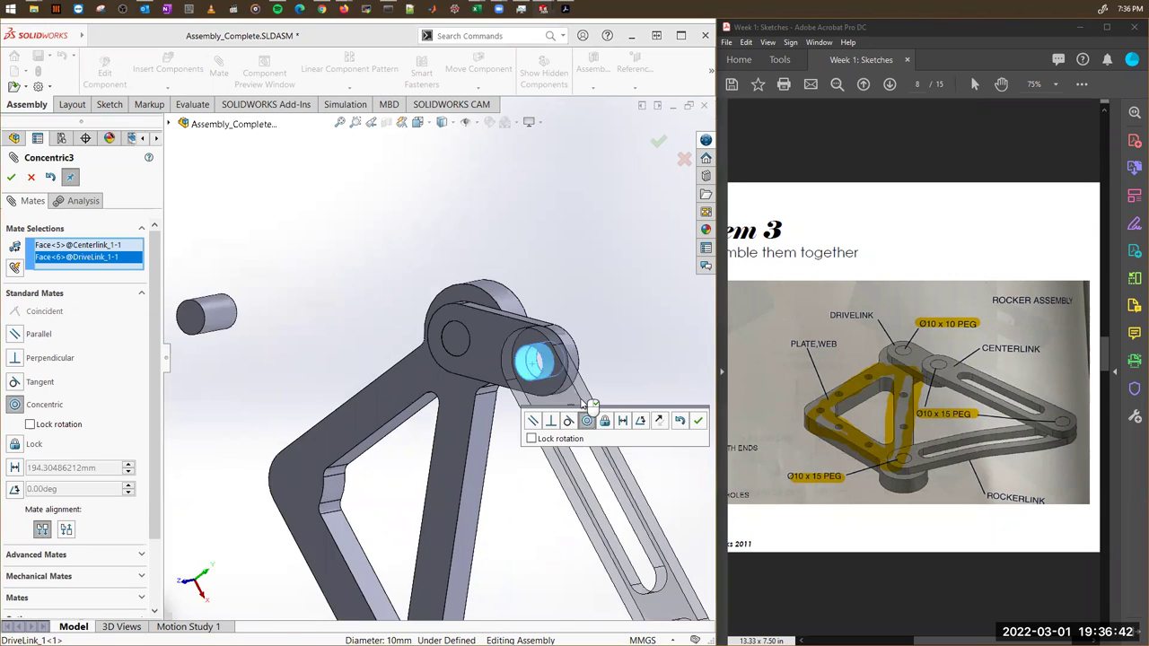
pyautogui.click(697, 421)
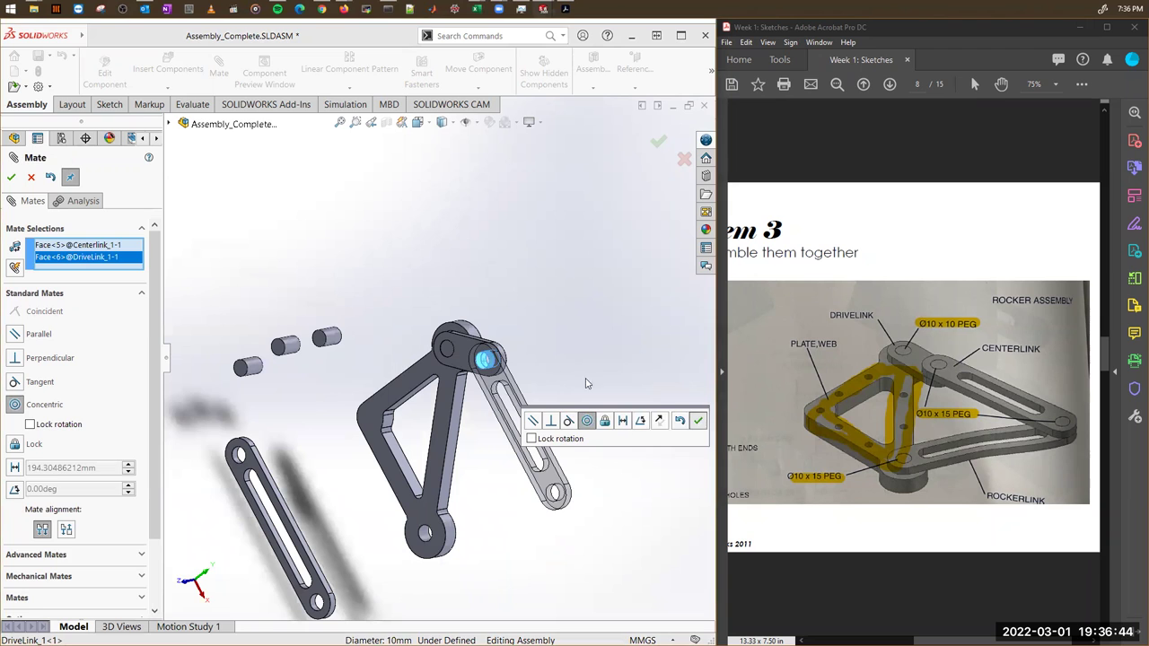
# Make the Centerlink's face coincident with the DriveLink's flat face.
pyautogui.click(451, 349)
pyautogui.moveTo(544, 352); pyautogui.dragTo(412, 368, button='middle')
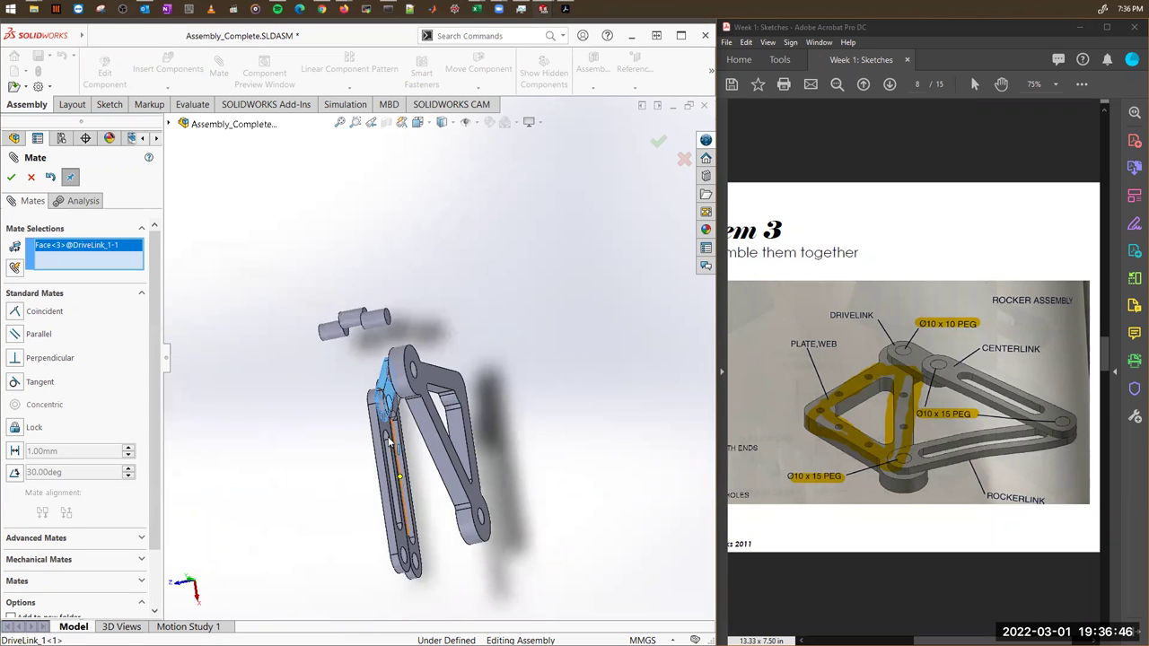
pyautogui.scroll(-5, 404, 370)
pyautogui.click(391, 380)
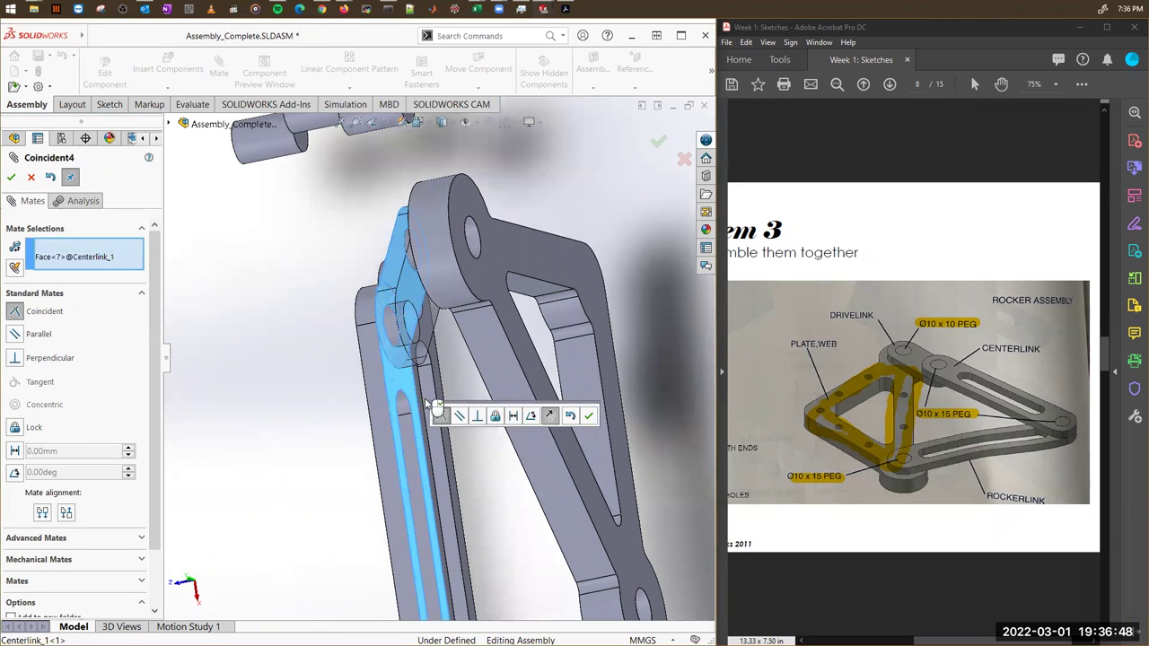
pyautogui.click(588, 416)
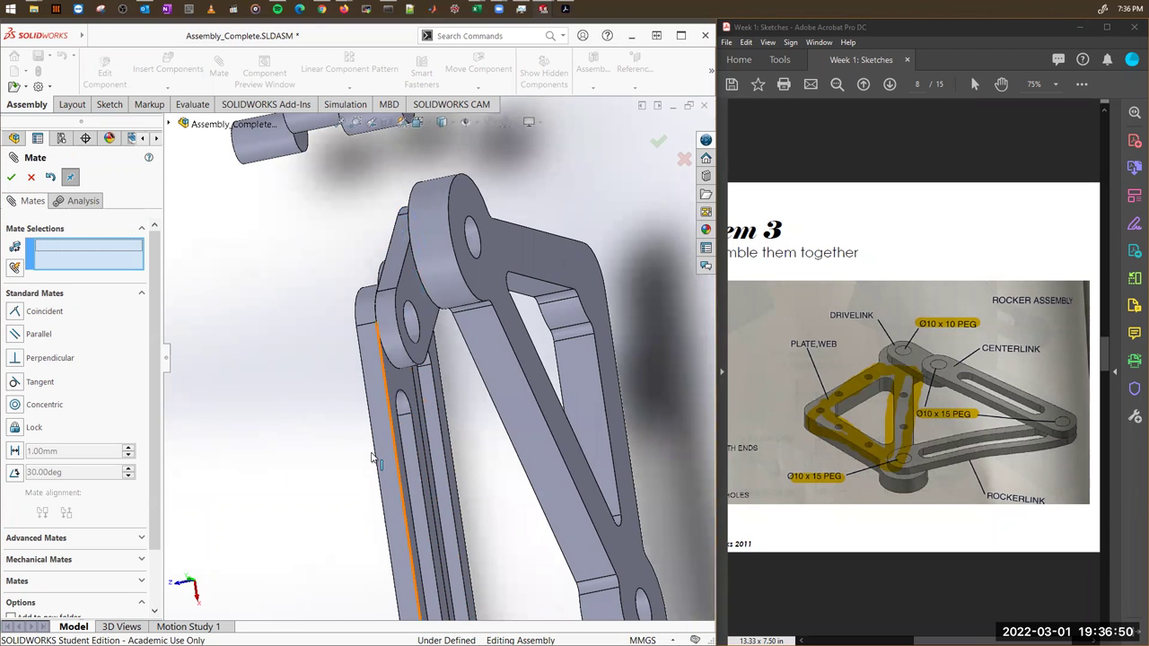
pyautogui.scroll(5, 379, 471)
pyautogui.moveTo(380, 474); pyautogui.dragTo(467, 363, button='middle')
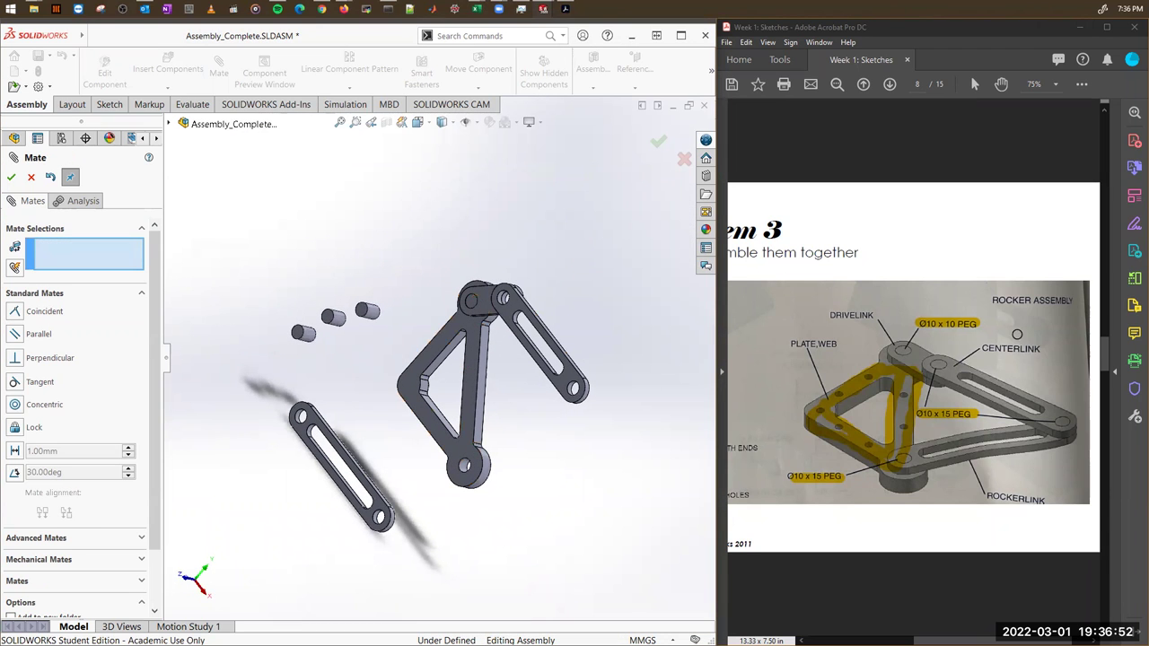
# Start a Rockerlink–Centerlink concentric mate, then cancel it.
pyautogui.scroll(-5, 381, 529)
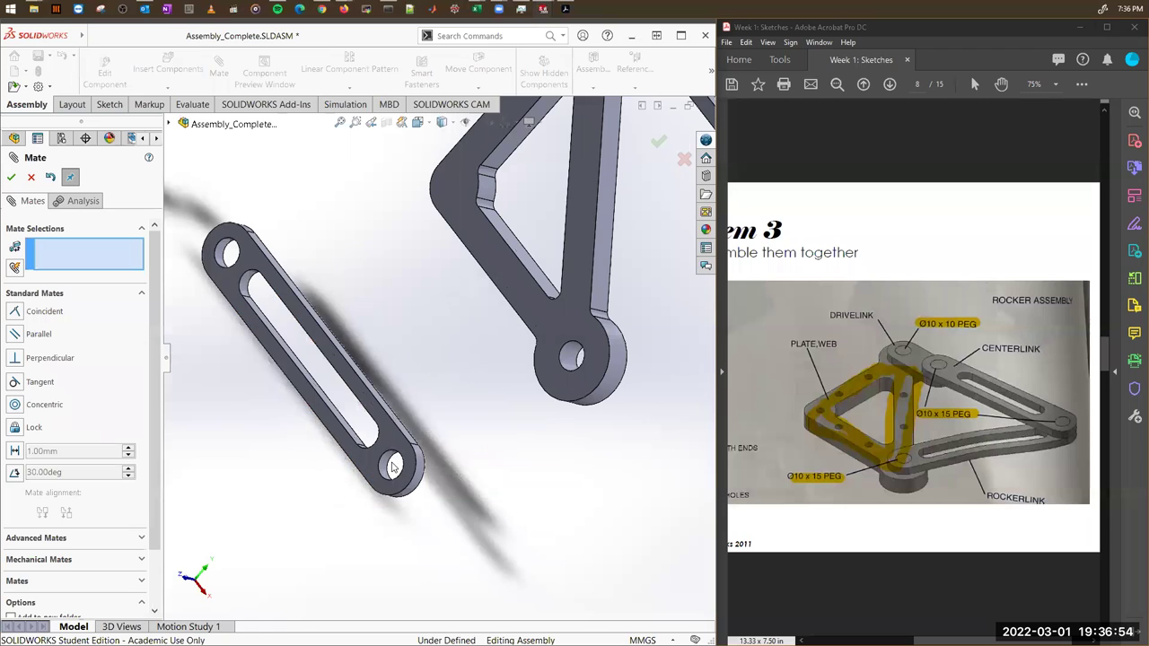
pyautogui.click(419, 485)
pyautogui.scroll(4, 565, 366)
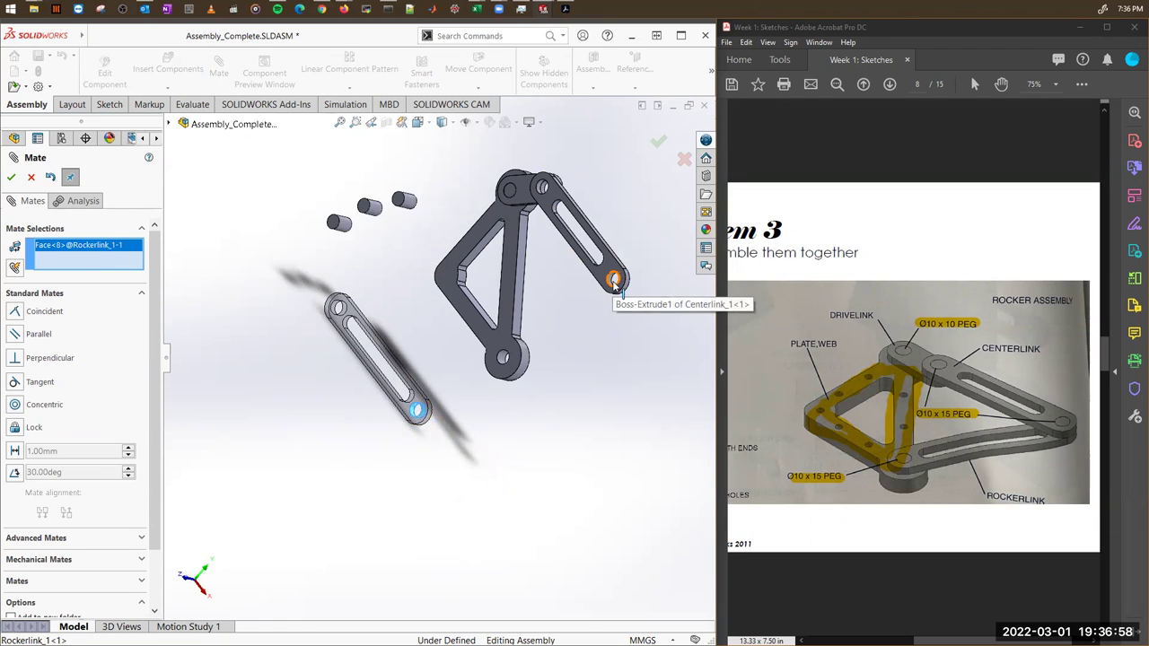
pyautogui.scroll(-5, 614, 281)
pyautogui.click(538, 289)
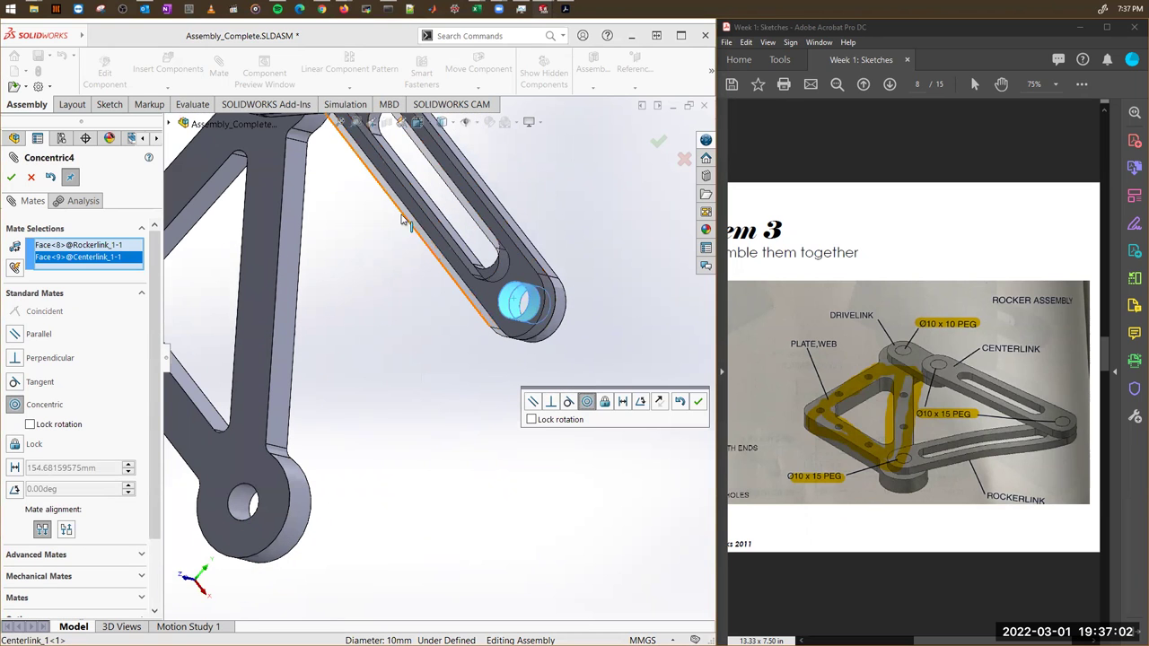
pyautogui.scroll(4, 411, 296)
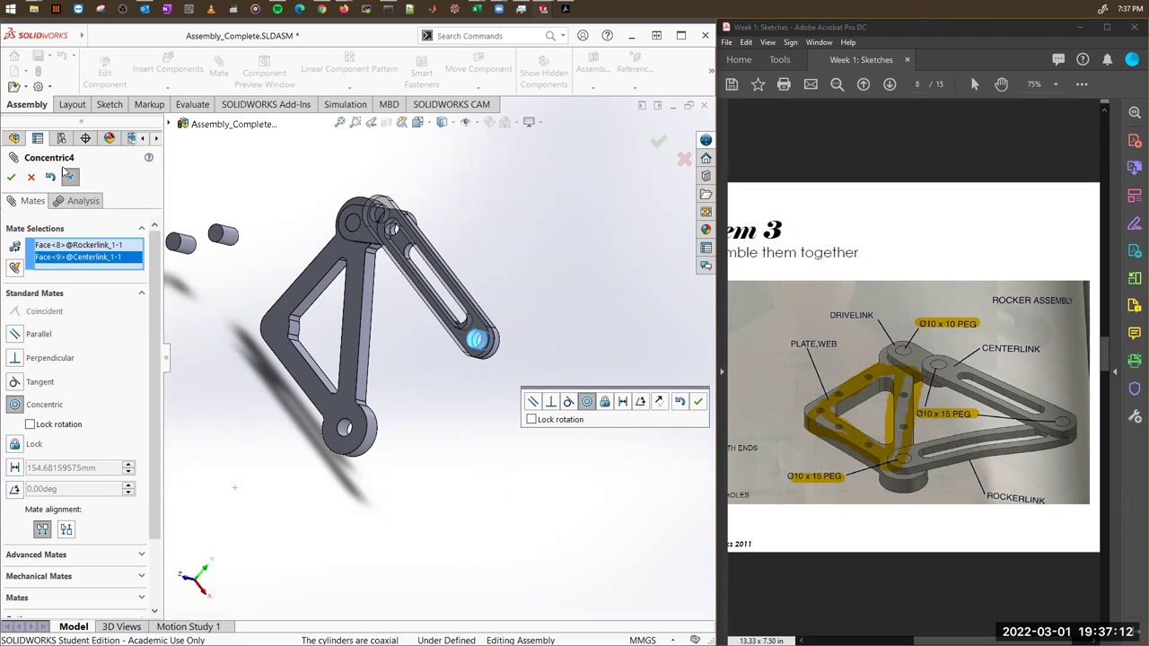
pyautogui.click(31, 178)
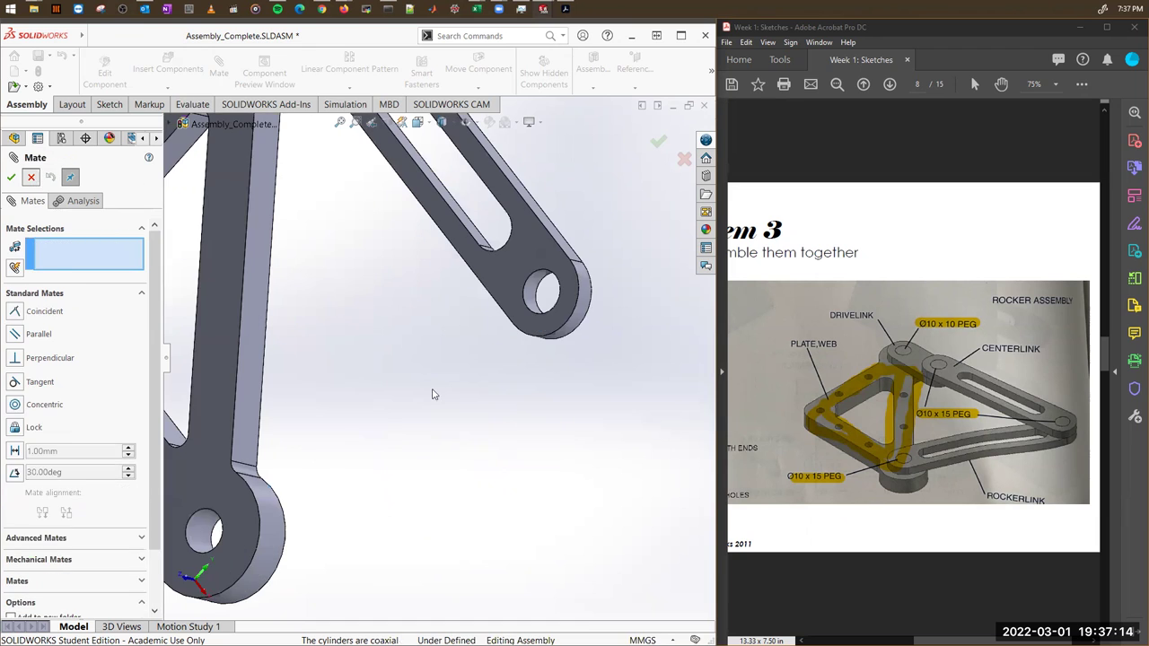
pyautogui.press('Escape')
pyautogui.scroll(6, 431, 404)
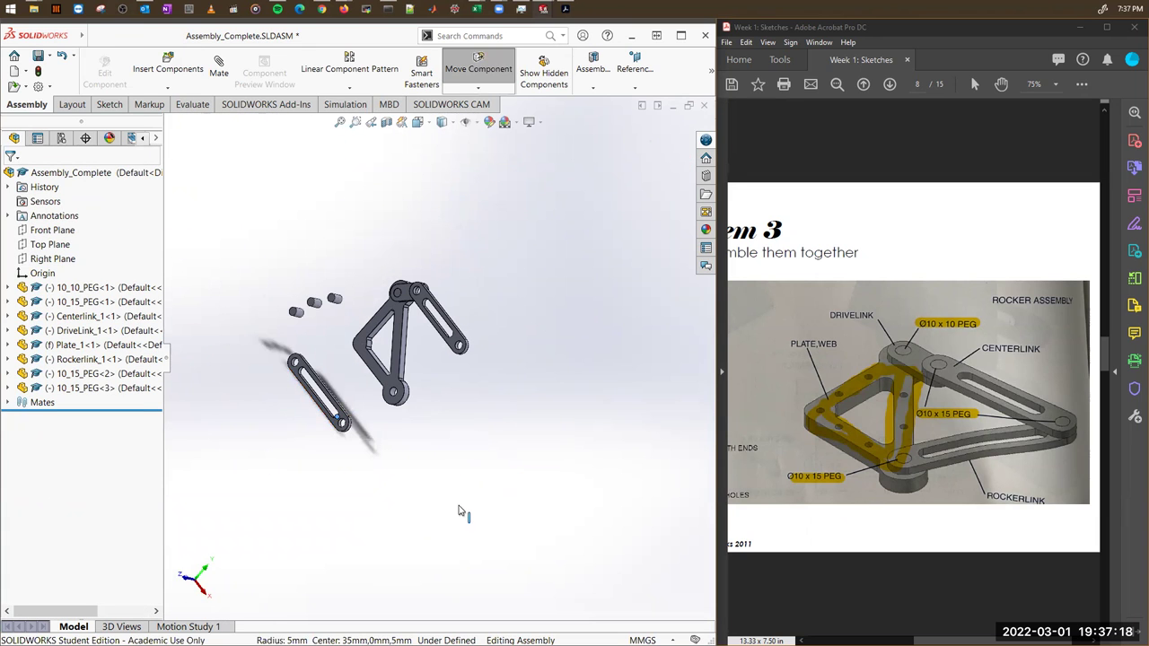
pyautogui.moveTo(341, 420); pyautogui.dragTo(500, 469)
pyautogui.press('Escape')
pyautogui.scroll(-2, 507, 354)
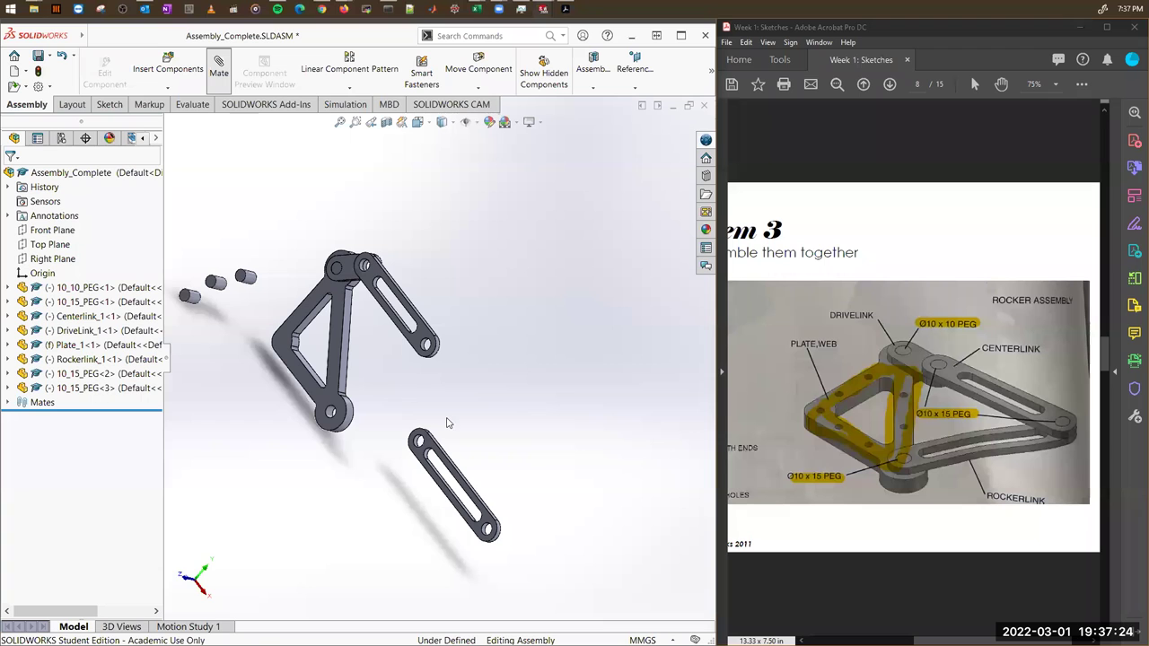
pyautogui.scroll(-2, 429, 443)
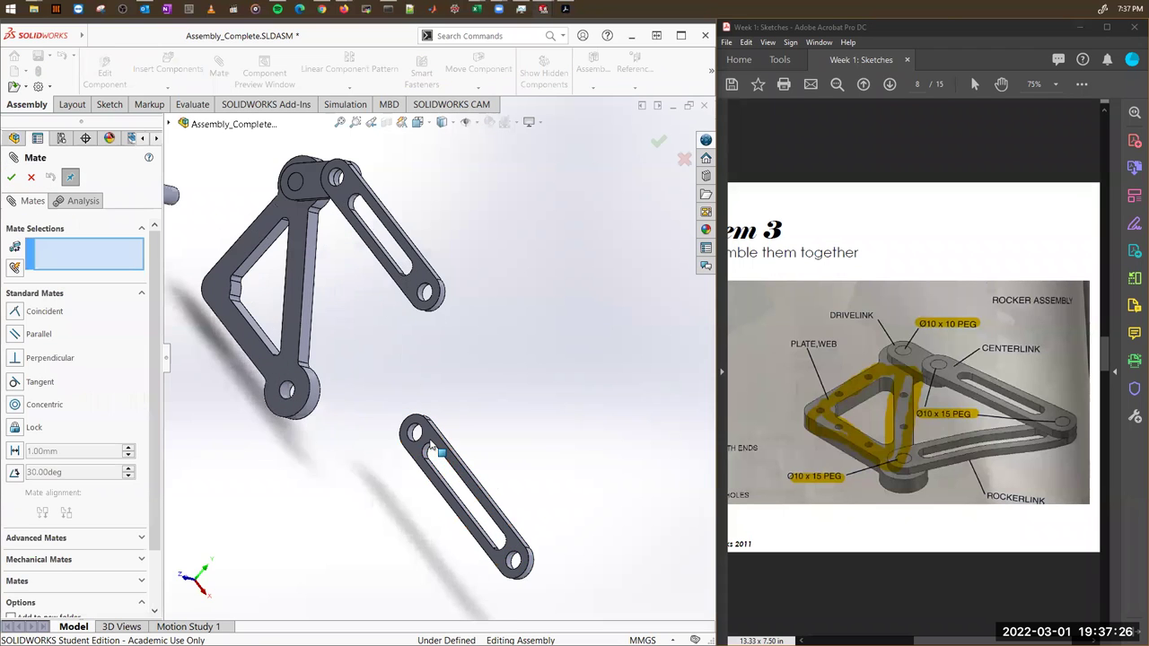
pyautogui.scroll(-2, 410, 433)
pyautogui.scroll(-2, 409, 433)
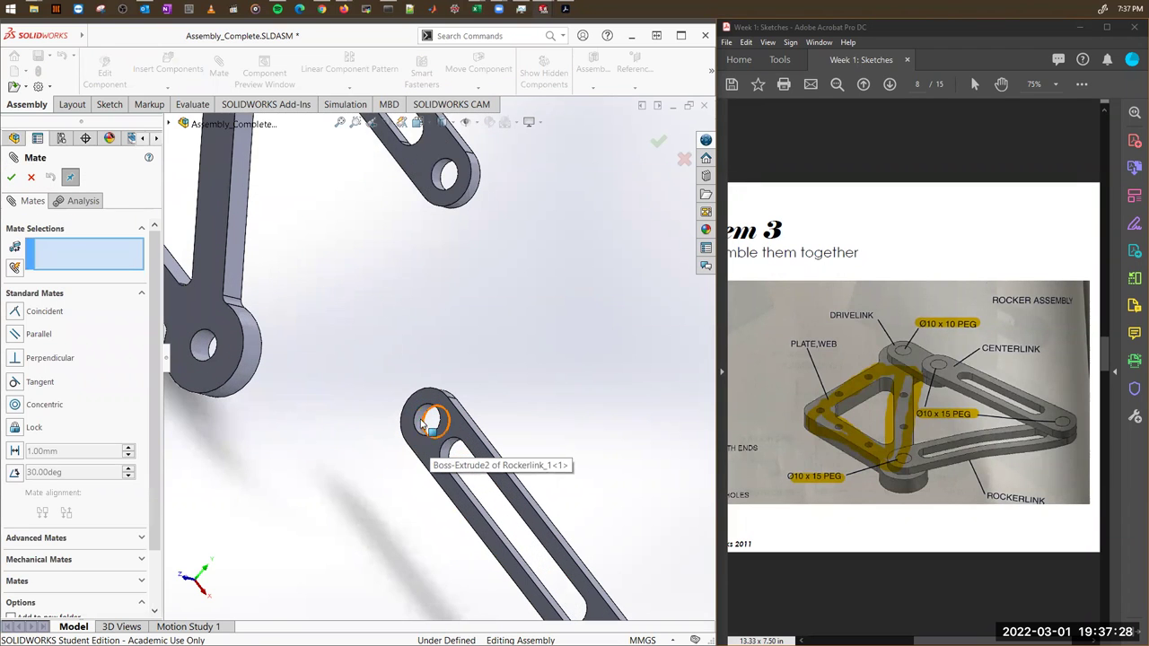
pyautogui.click(422, 420)
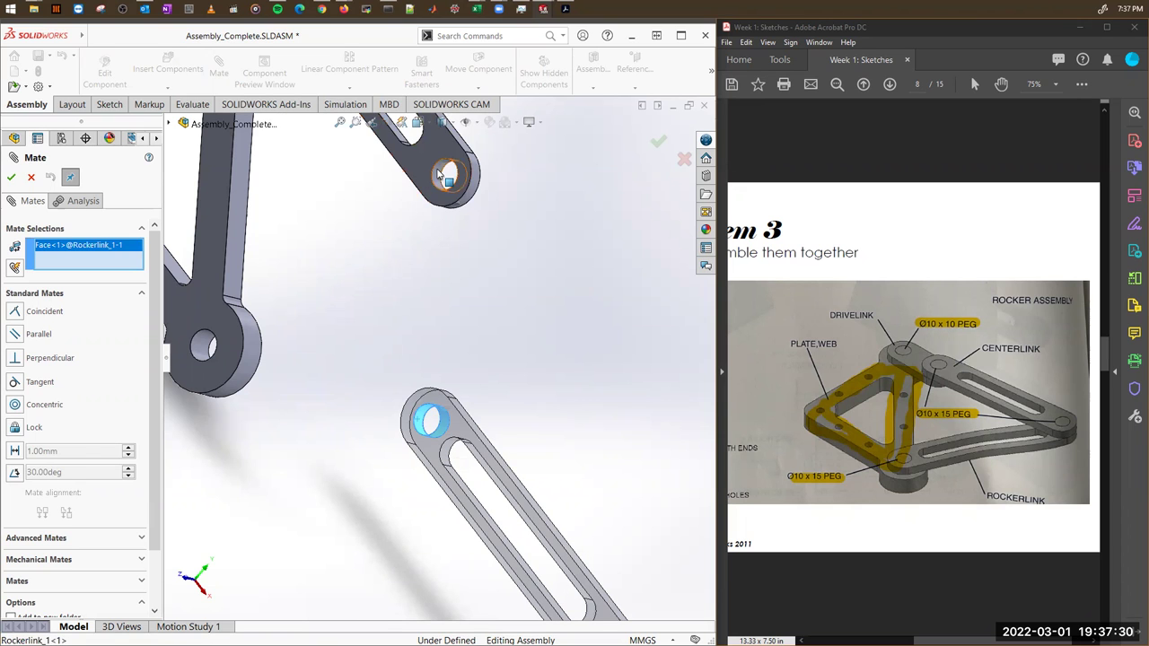
pyautogui.click(441, 182)
pyautogui.scroll(5, 490, 359)
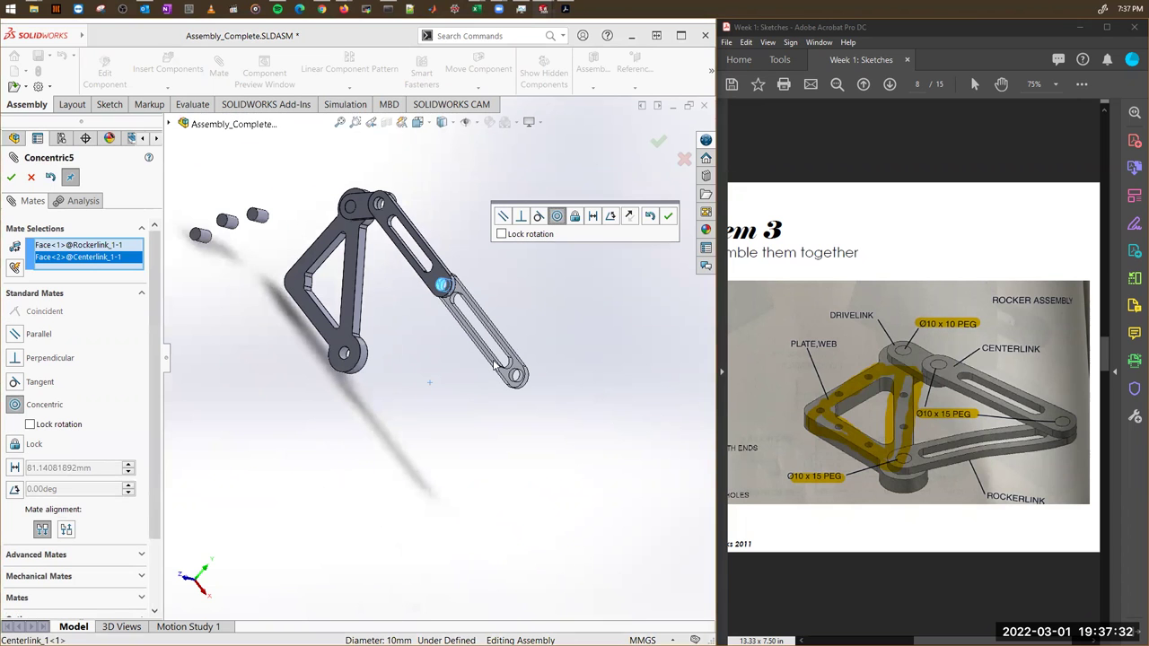
pyautogui.moveTo(479, 309)
pyautogui.mouseDown(button='middle')
pyautogui.moveTo(394, 310)
pyautogui.moveTo(477, 313)
pyautogui.mouseUp(button='middle')
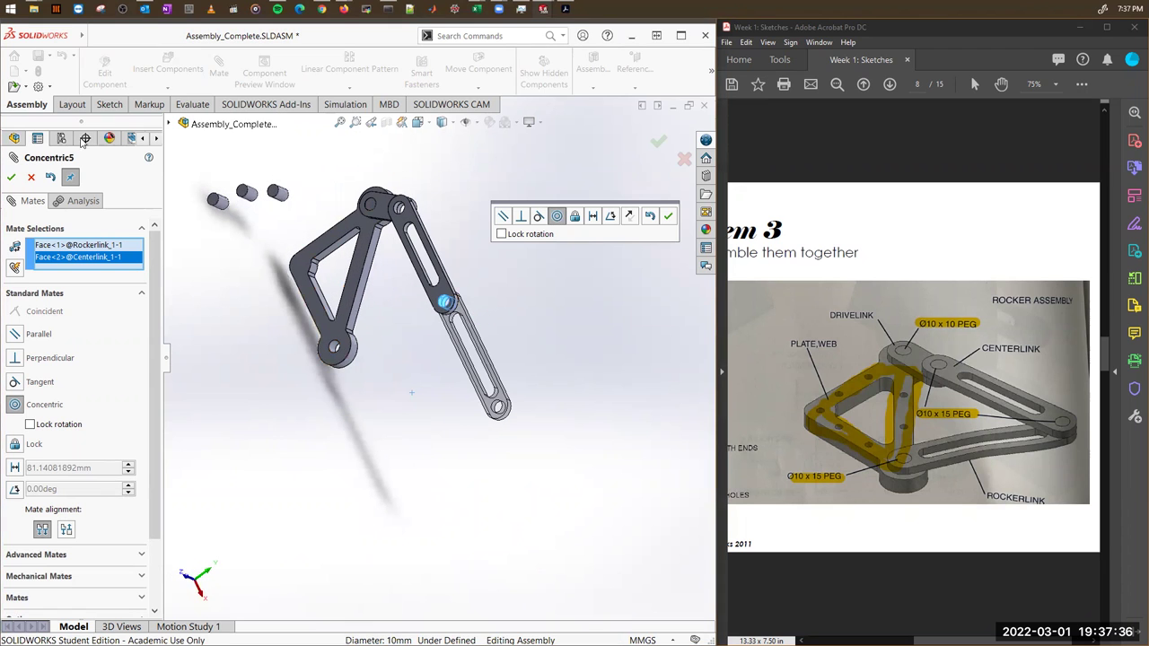
pyautogui.click(31, 177)
pyautogui.press('Escape')
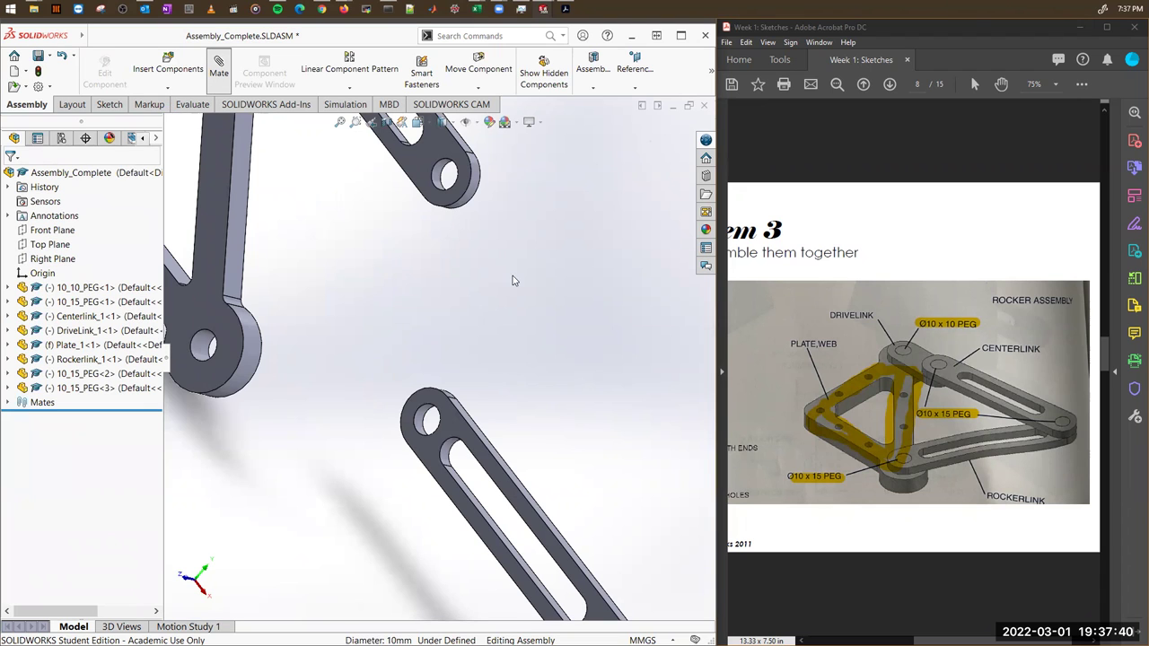
# Add an Anti-Aligned coincident mate laying the Rockerlink flat against the Centerlink.
pyautogui.click(452, 426)
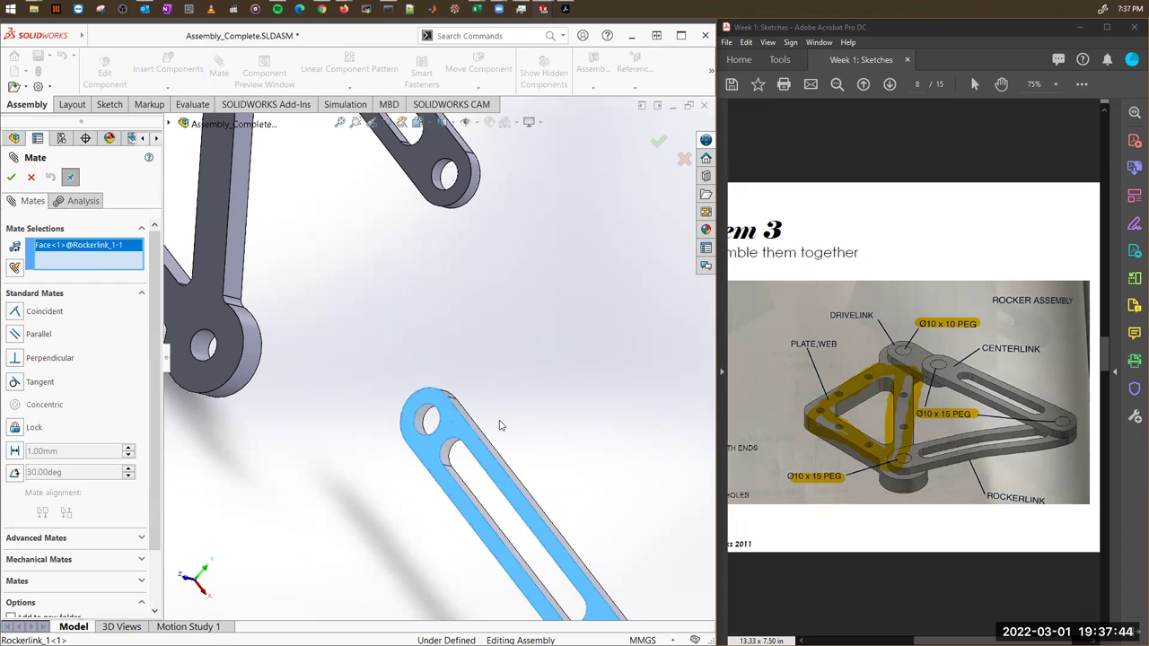
pyautogui.scroll(3, 447, 350)
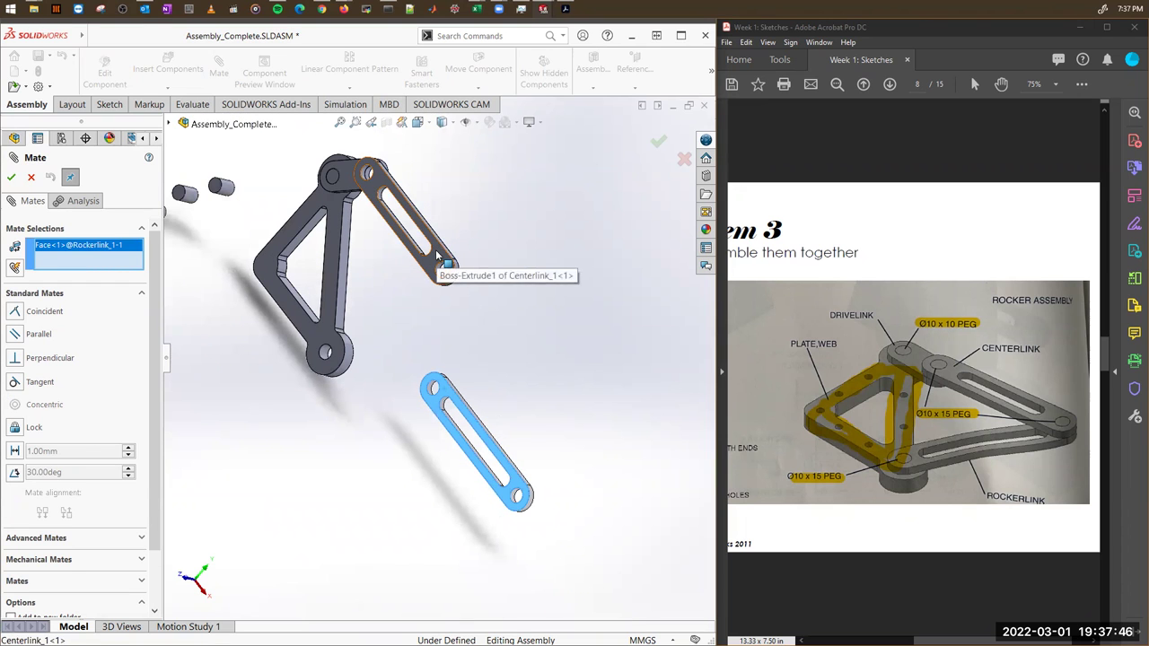
pyautogui.click(439, 258)
pyautogui.moveTo(477, 269); pyautogui.dragTo(520, 283, button='middle')
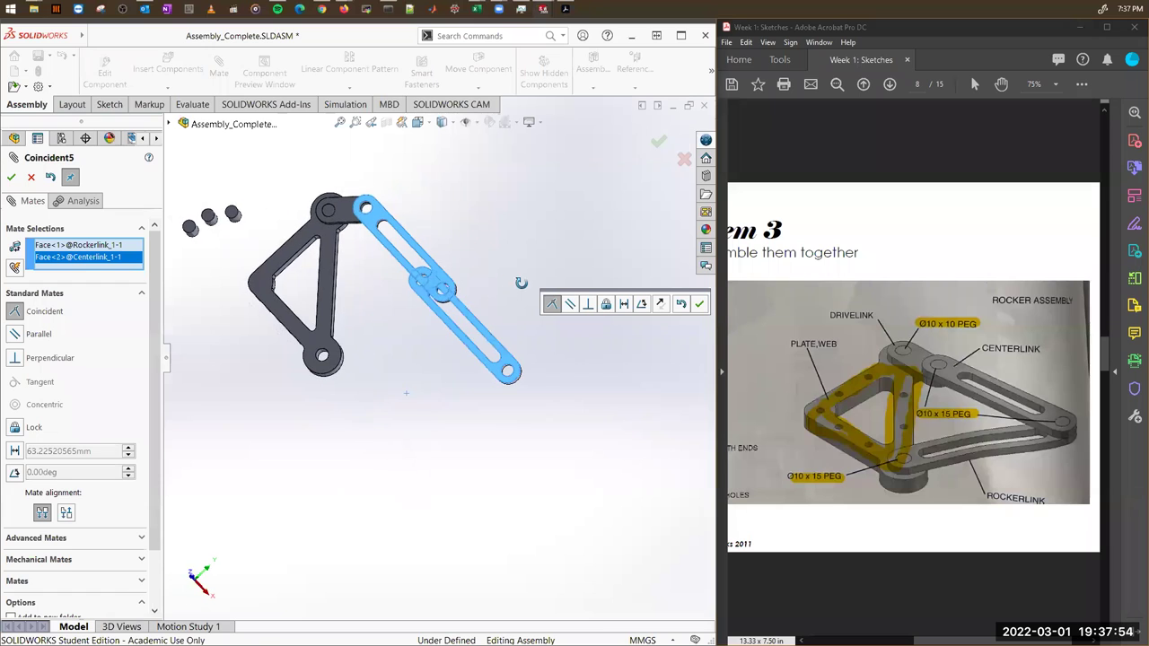
pyautogui.scroll(-3, 466, 314)
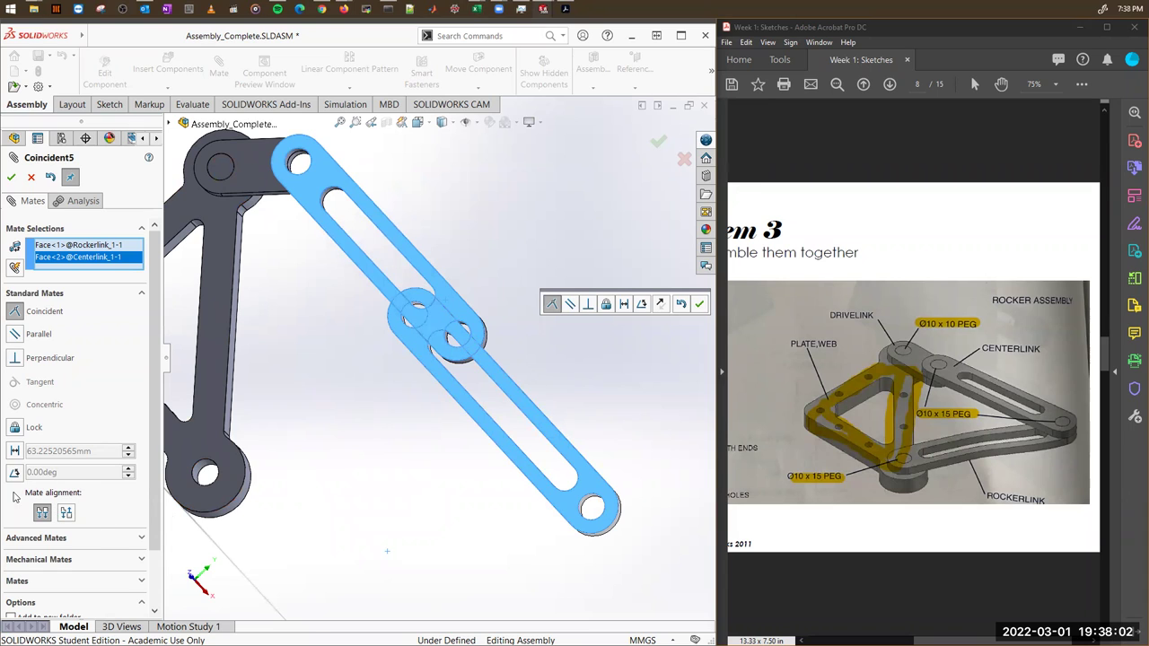
pyautogui.click(67, 513)
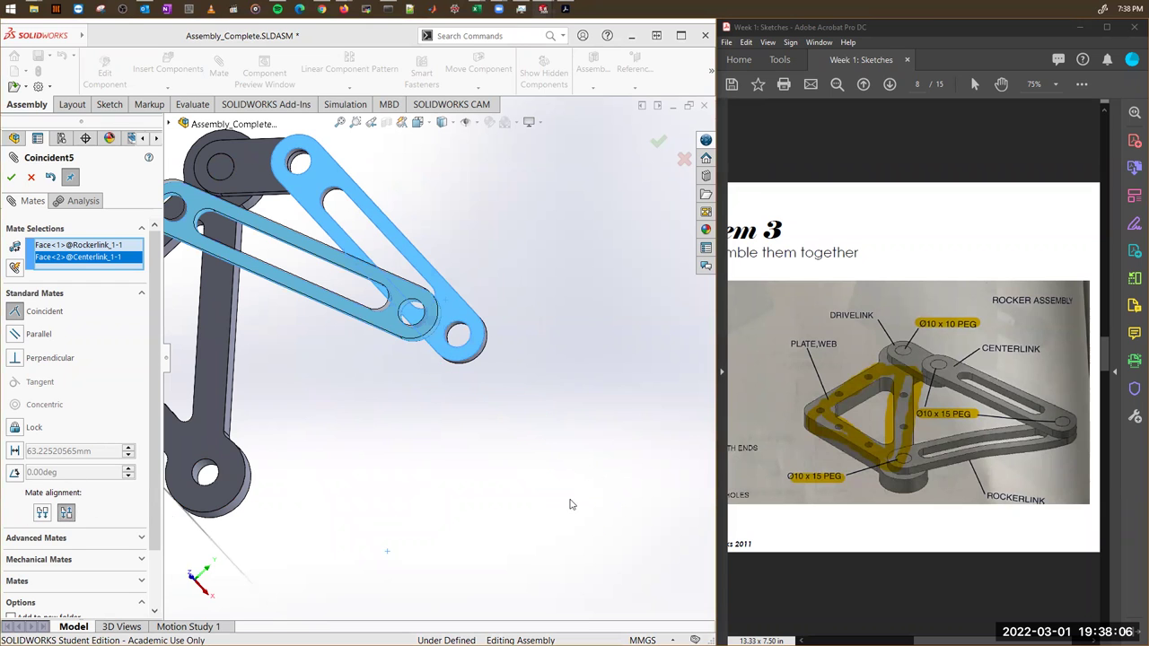
pyautogui.moveTo(475, 428); pyautogui.dragTo(452, 427, button='middle')
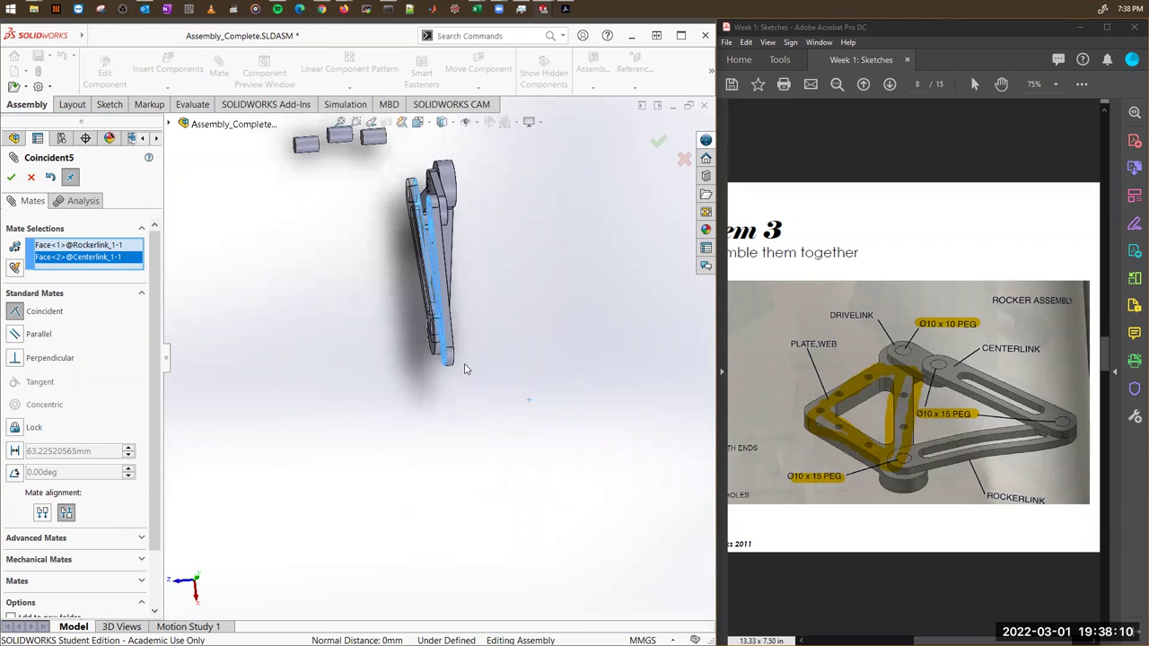
pyautogui.moveTo(476, 364); pyautogui.dragTo(465, 358, button='middle')
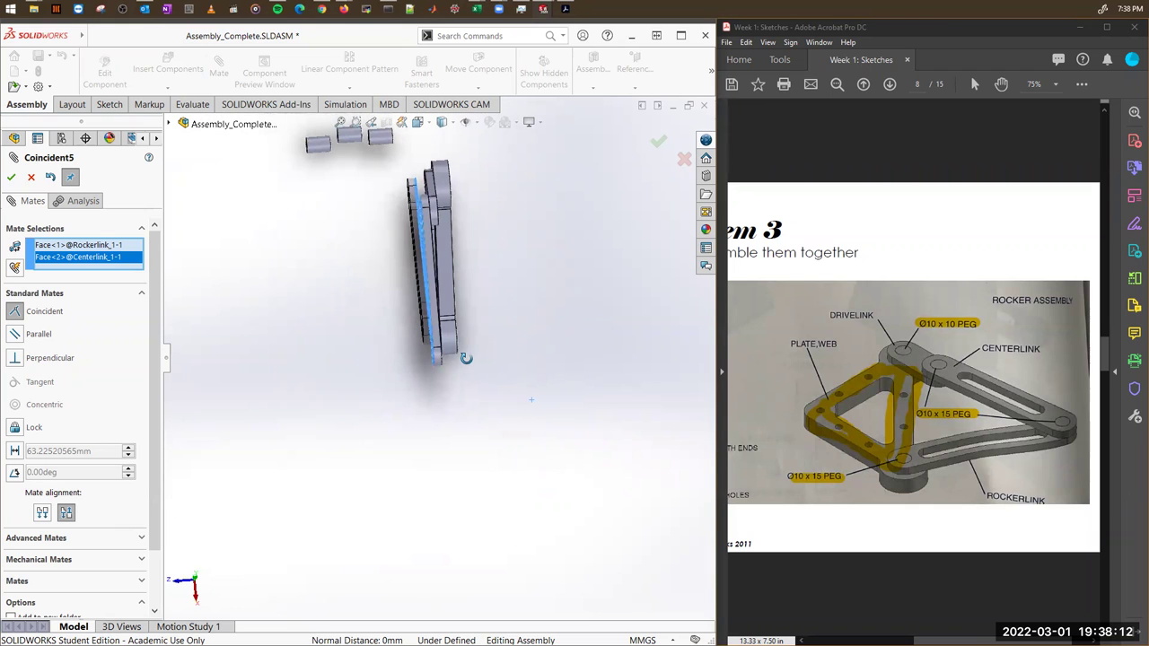
pyautogui.moveTo(466, 360); pyautogui.dragTo(565, 357, button='middle')
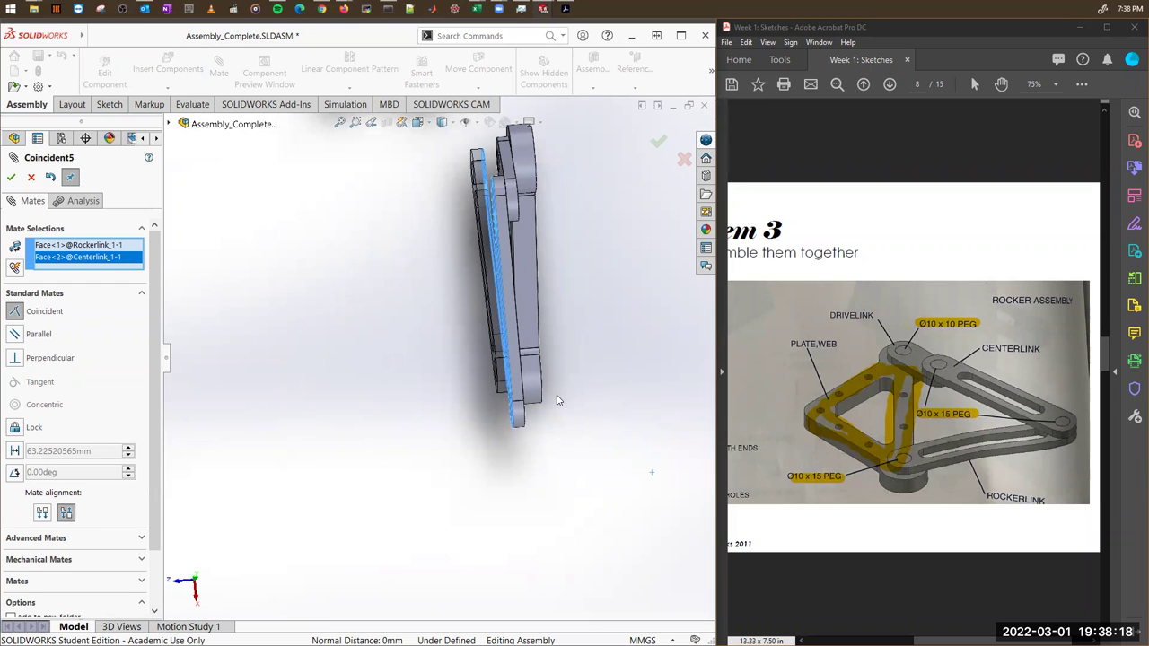
pyautogui.moveTo(558, 412); pyautogui.dragTo(592, 372, button='middle')
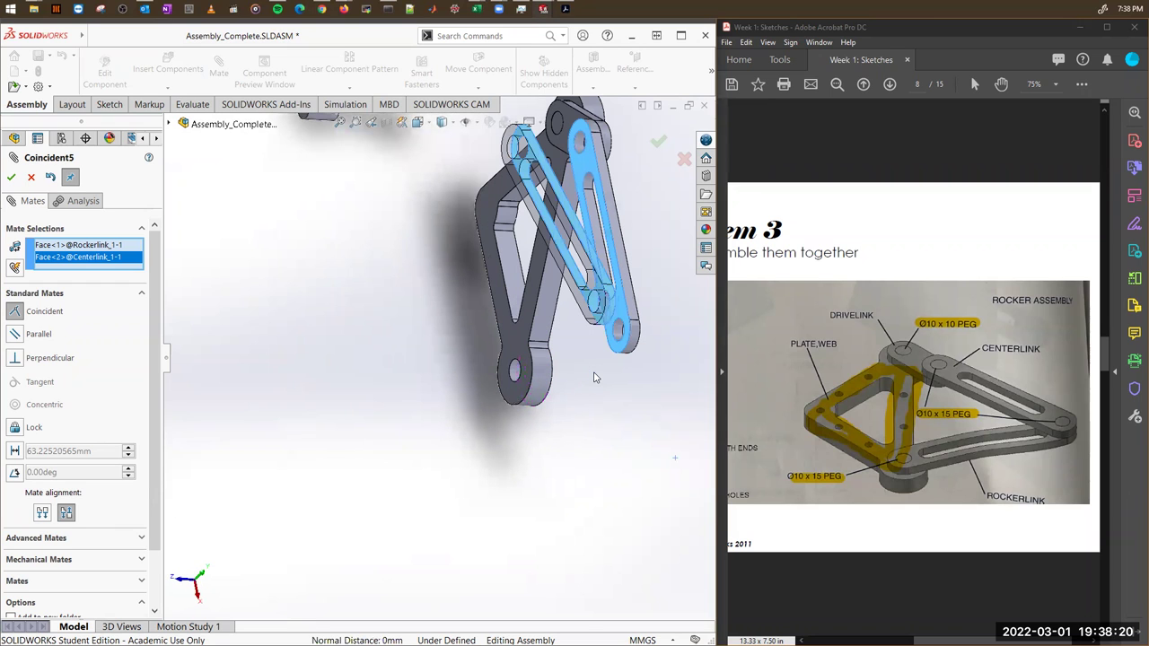
pyautogui.click(656, 141)
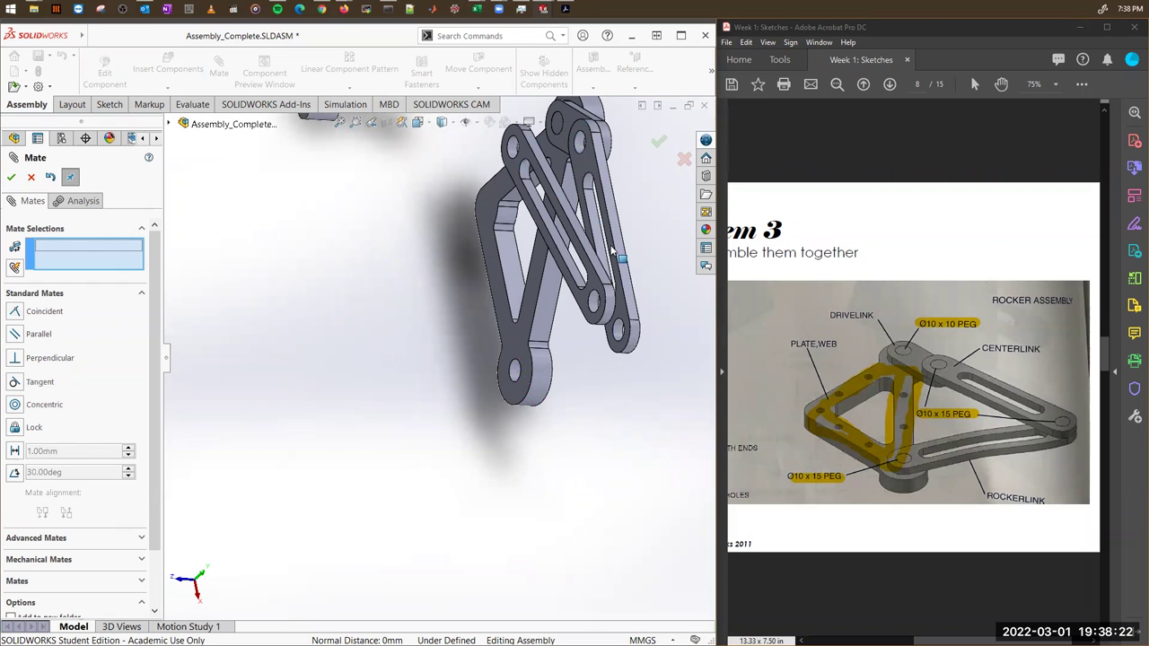
# Mate the Rockerlink's middle hole concentric with the matching Centerlink hole.
pyautogui.click(515, 146)
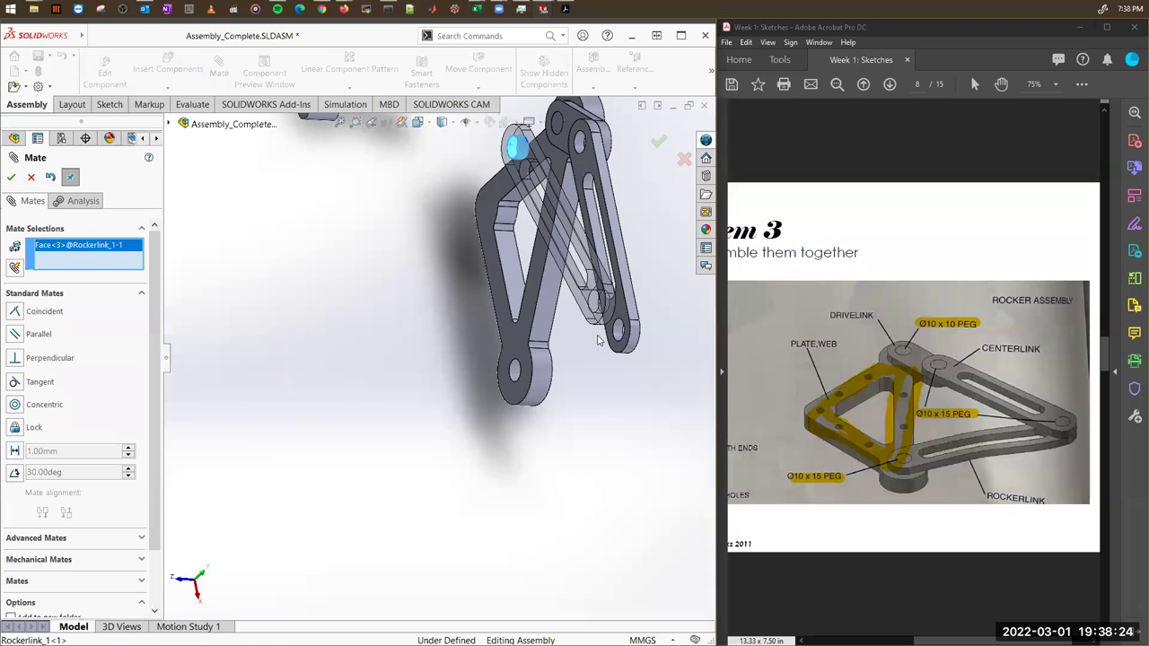
pyautogui.click(645, 350)
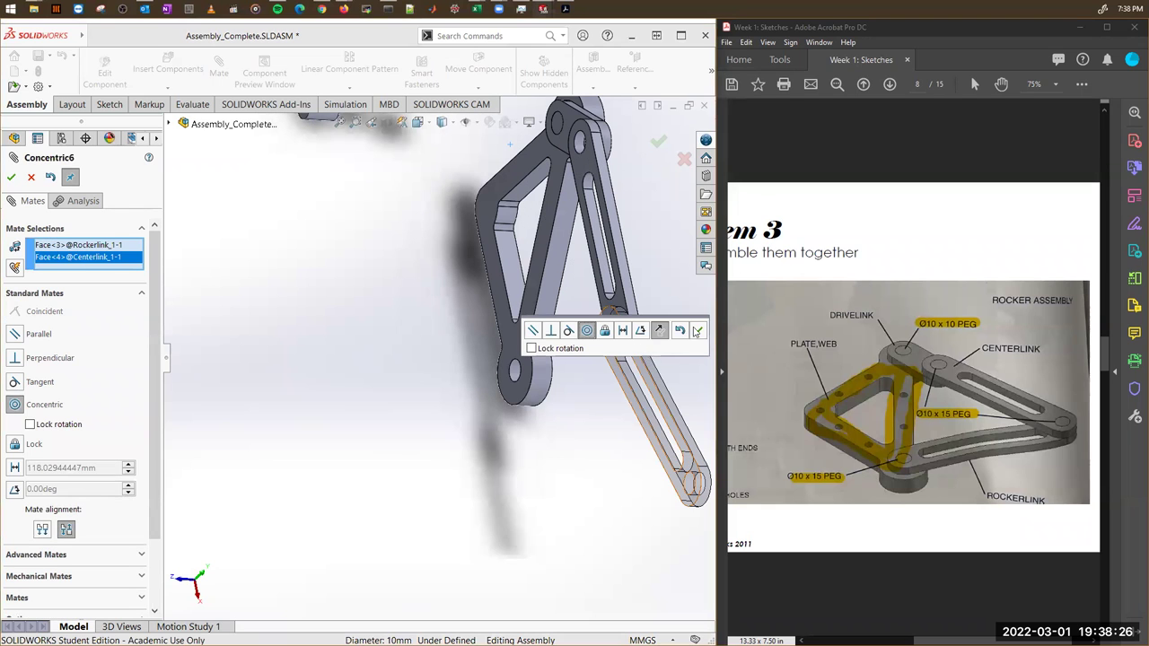
pyautogui.click(697, 331)
pyautogui.scroll(3, 559, 485)
pyautogui.scroll(-3, 558, 485)
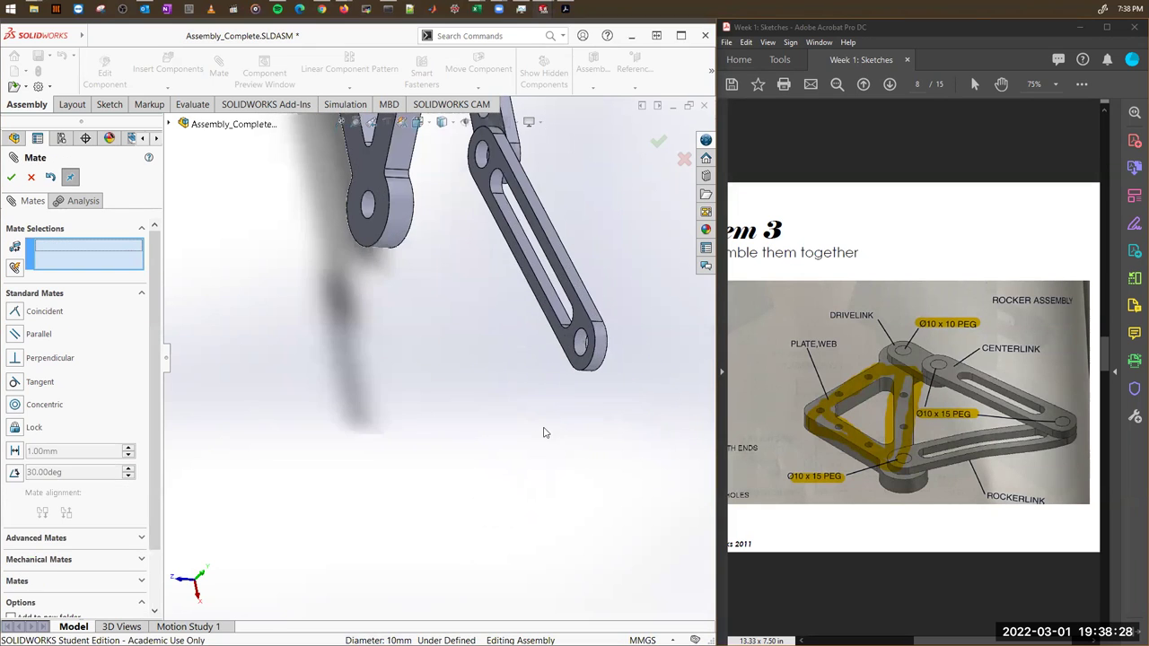
pyautogui.moveTo(544, 431); pyautogui.dragTo(600, 357, button='middle')
pyautogui.scroll(3, 569, 393)
pyautogui.scroll(-4, 584, 326)
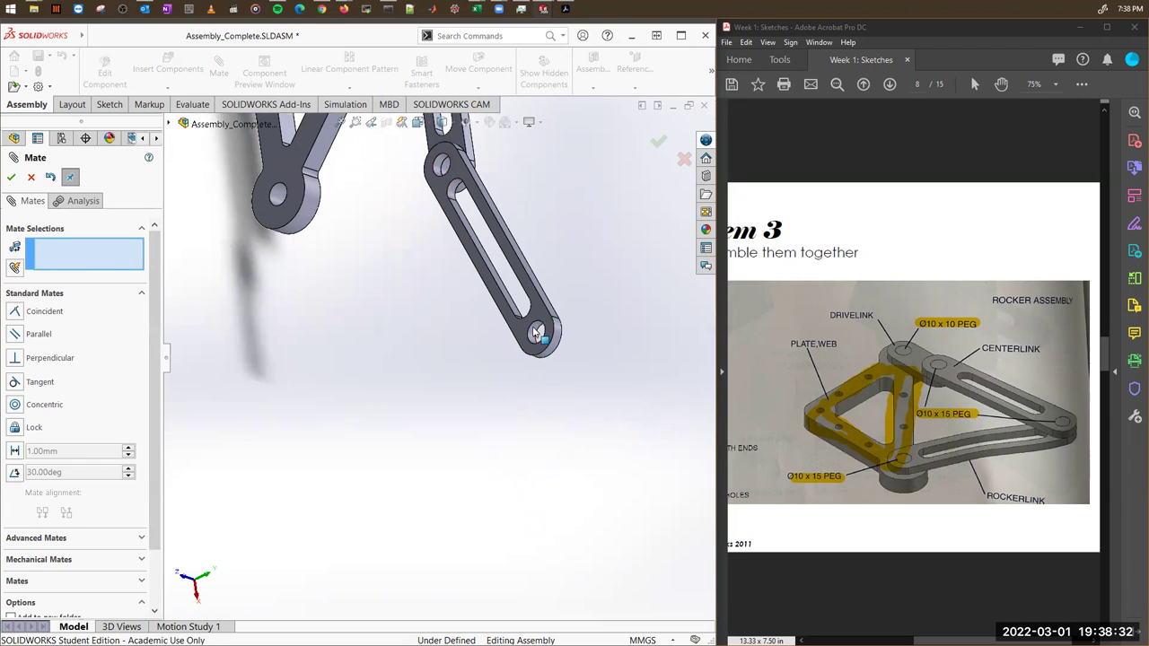
# Mate the Rockerlink's end hole concentric with the Plate's lower hole.
pyautogui.click(535, 333)
pyautogui.scroll(3, 406, 364)
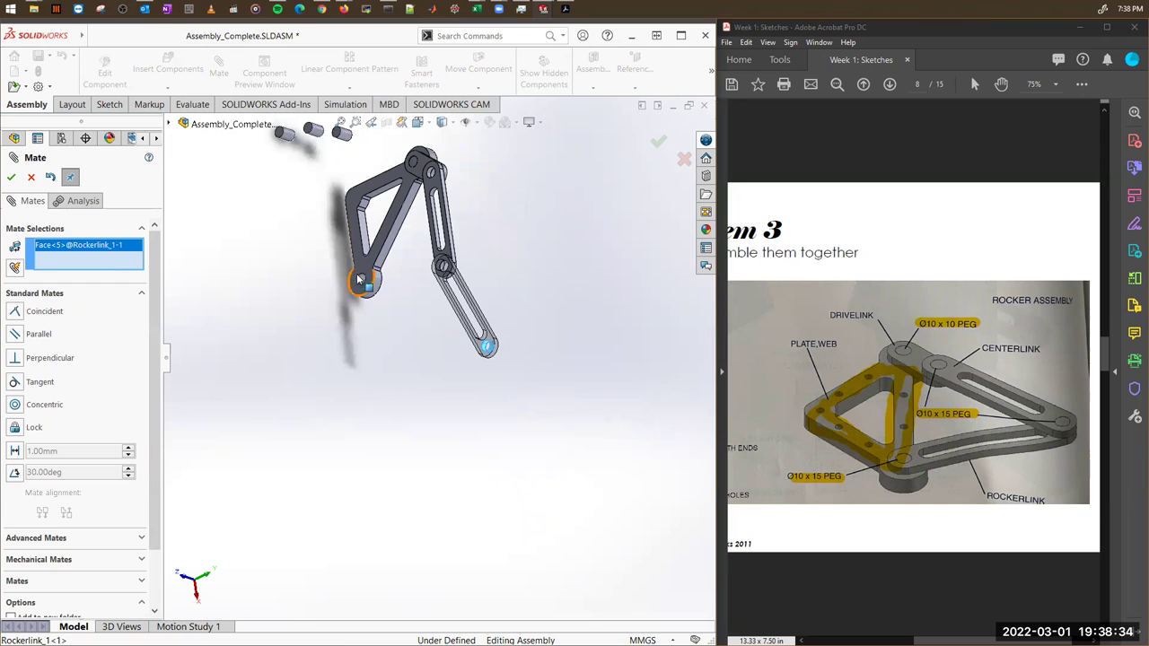
pyautogui.scroll(-3, 358, 279)
pyautogui.click(403, 308)
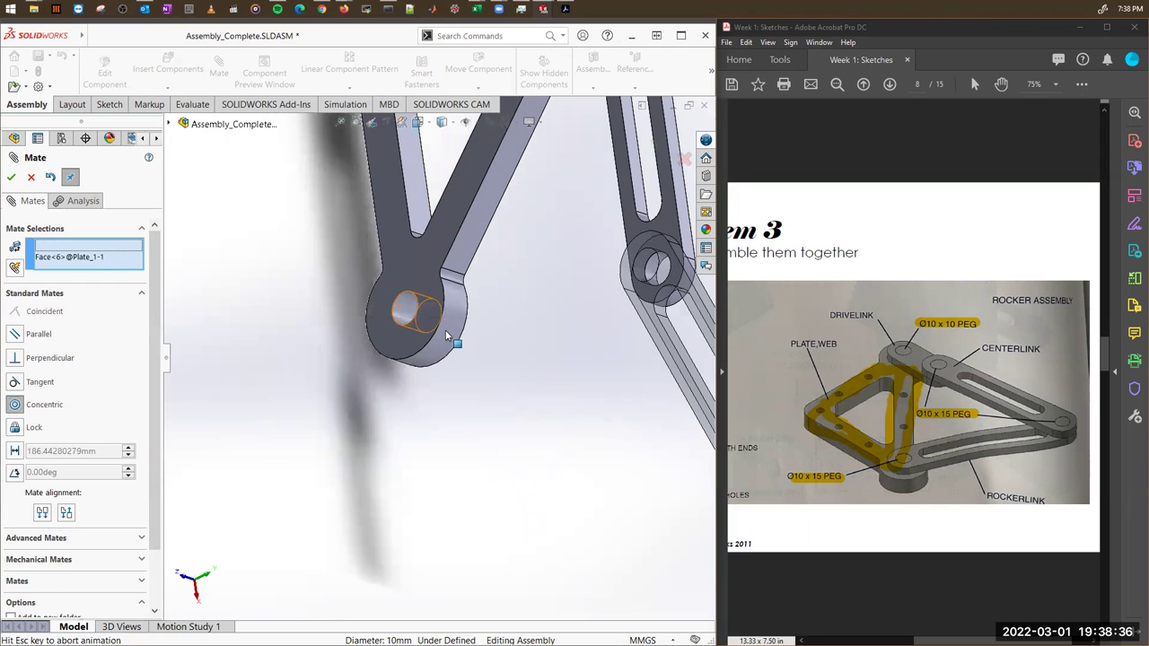
pyautogui.click(635, 300)
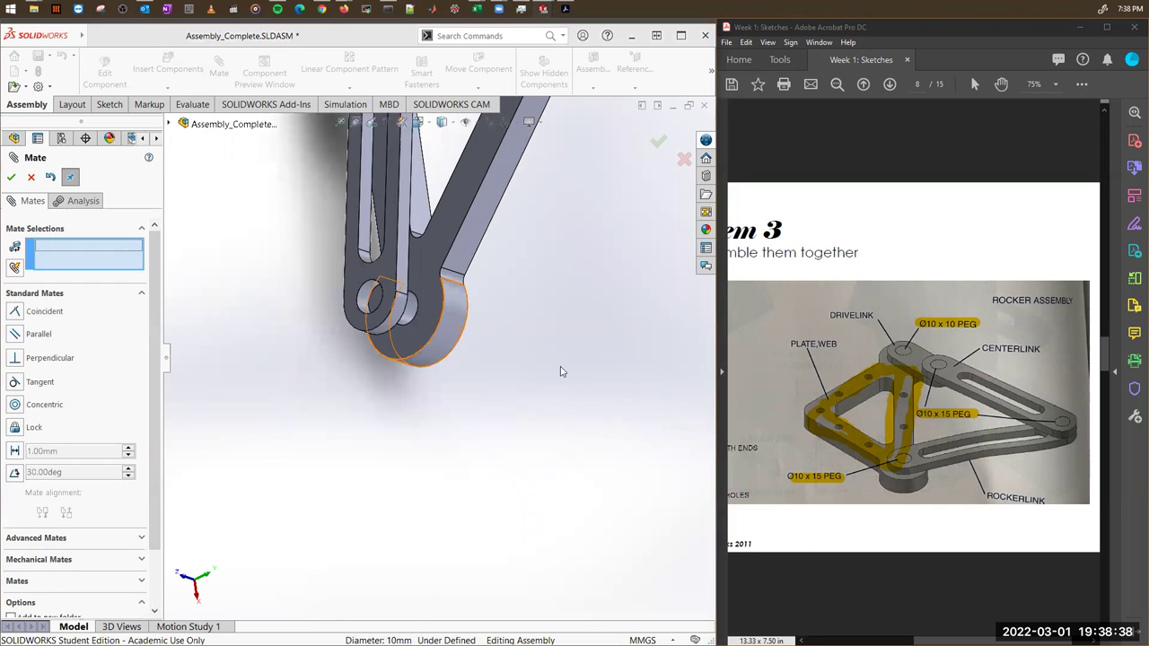
pyautogui.scroll(5, 527, 370)
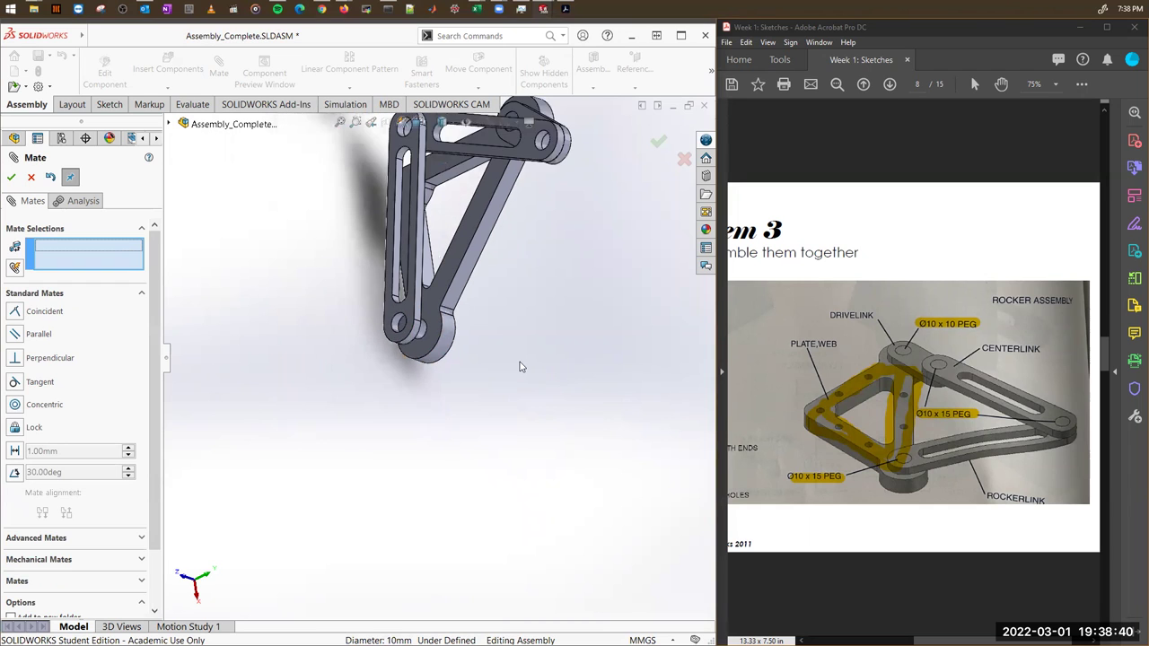
pyautogui.moveTo(569, 300); pyautogui.dragTo(431, 235, button='middle')
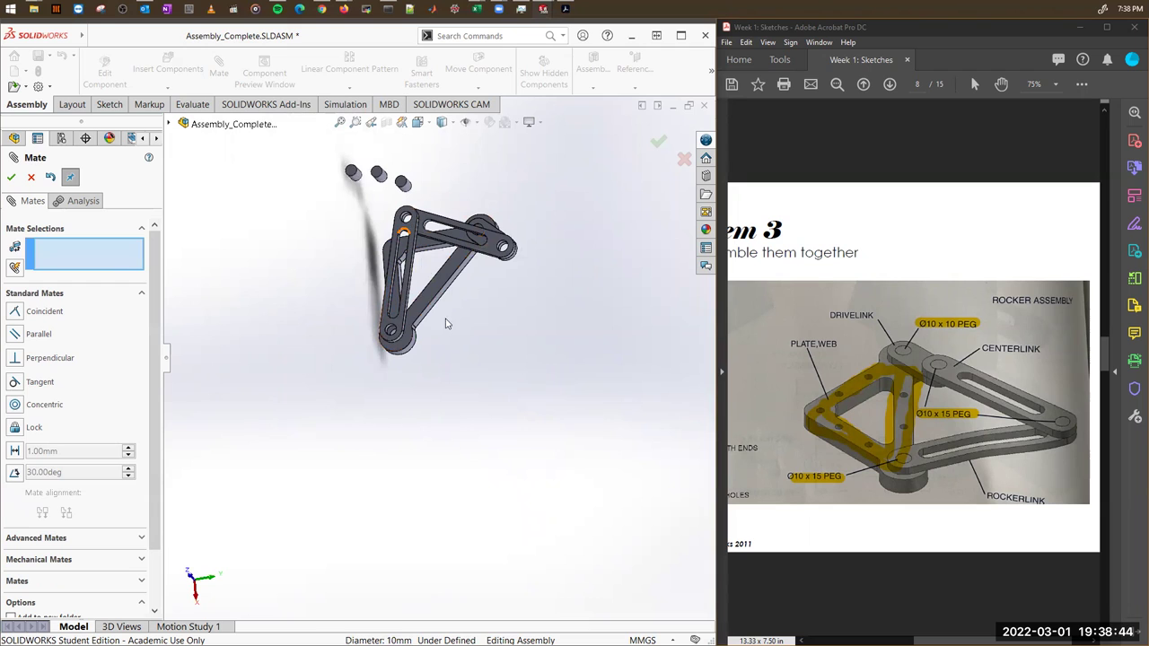
# Mark the ROCKERLINK in the reference picture and exit the Mate command.
pyautogui.scroll(-6, 482, 383)
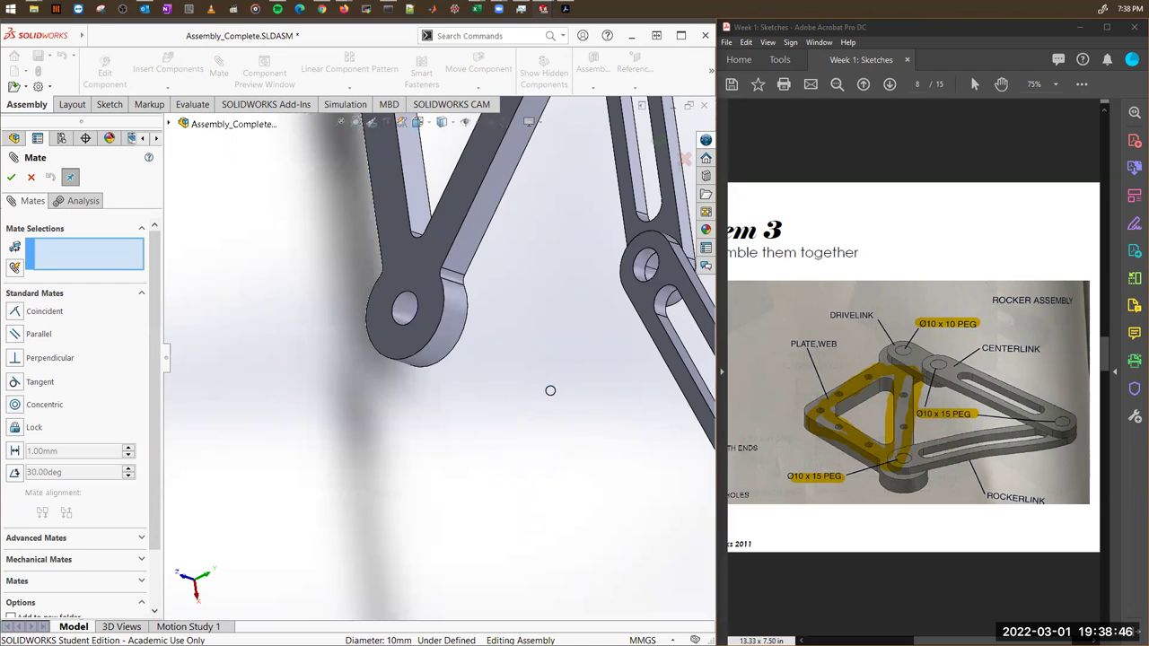
pyautogui.moveTo(1005, 442); pyautogui.dragTo(965, 442)
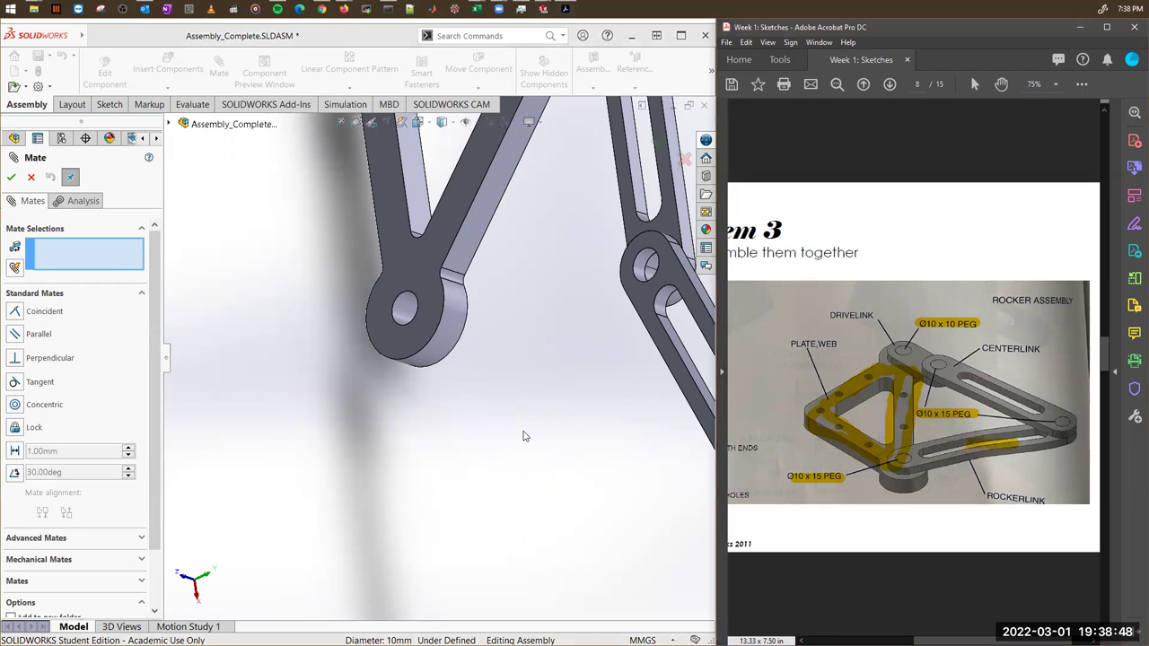
pyautogui.scroll(5, 525, 436)
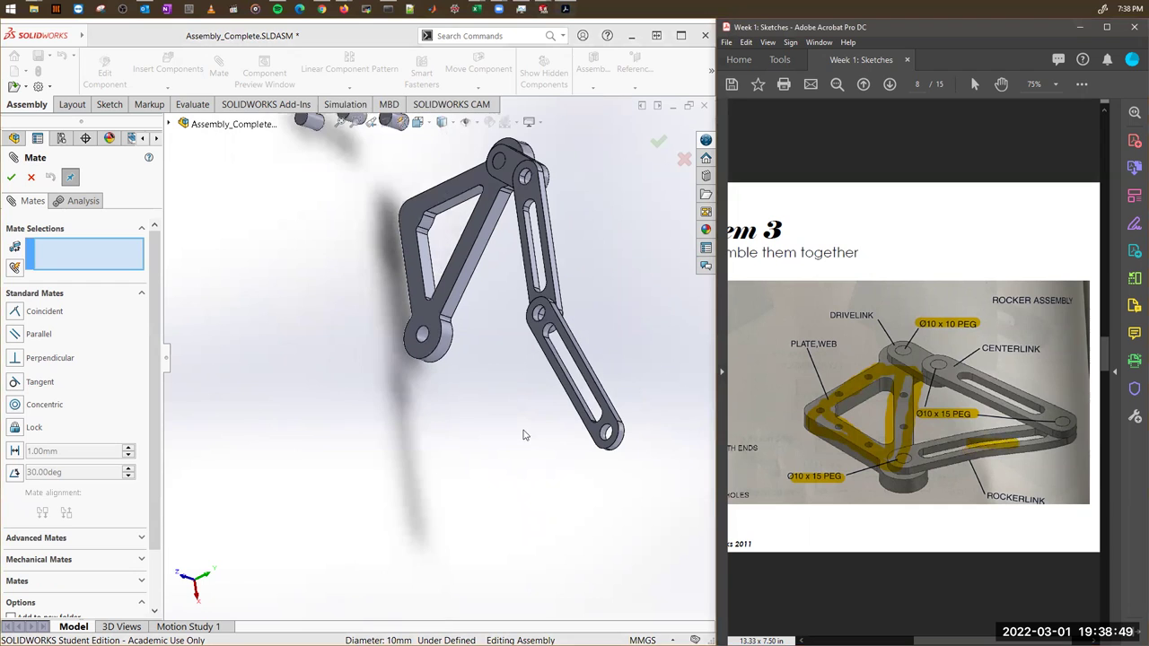
pyautogui.click(464, 361)
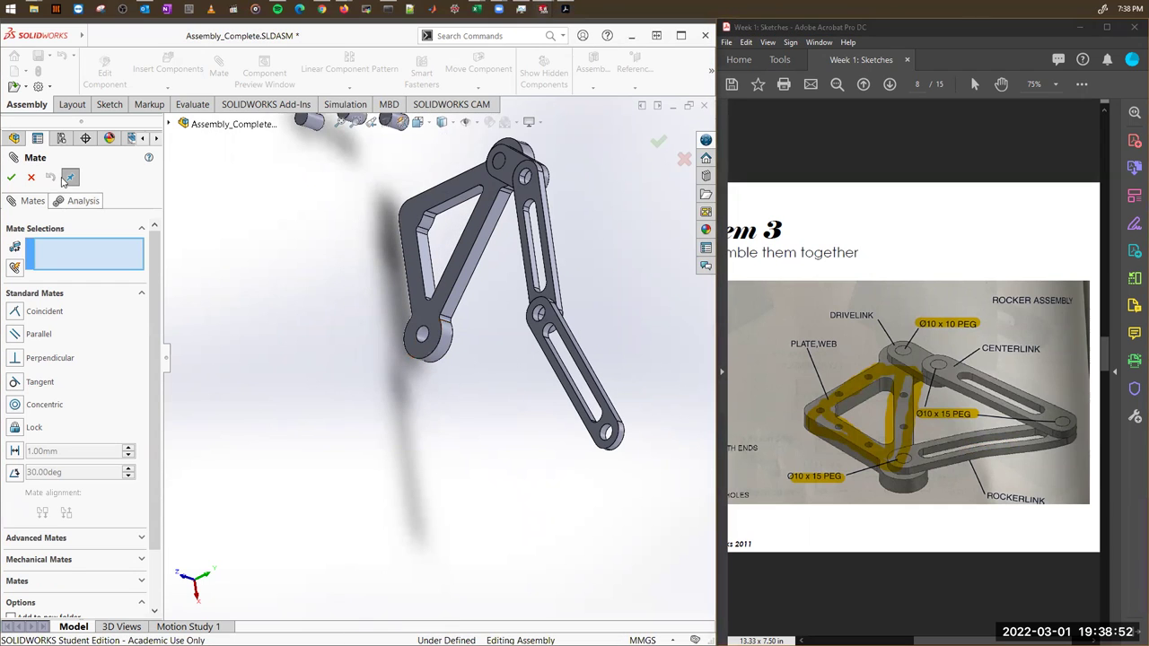
pyautogui.press('Escape')
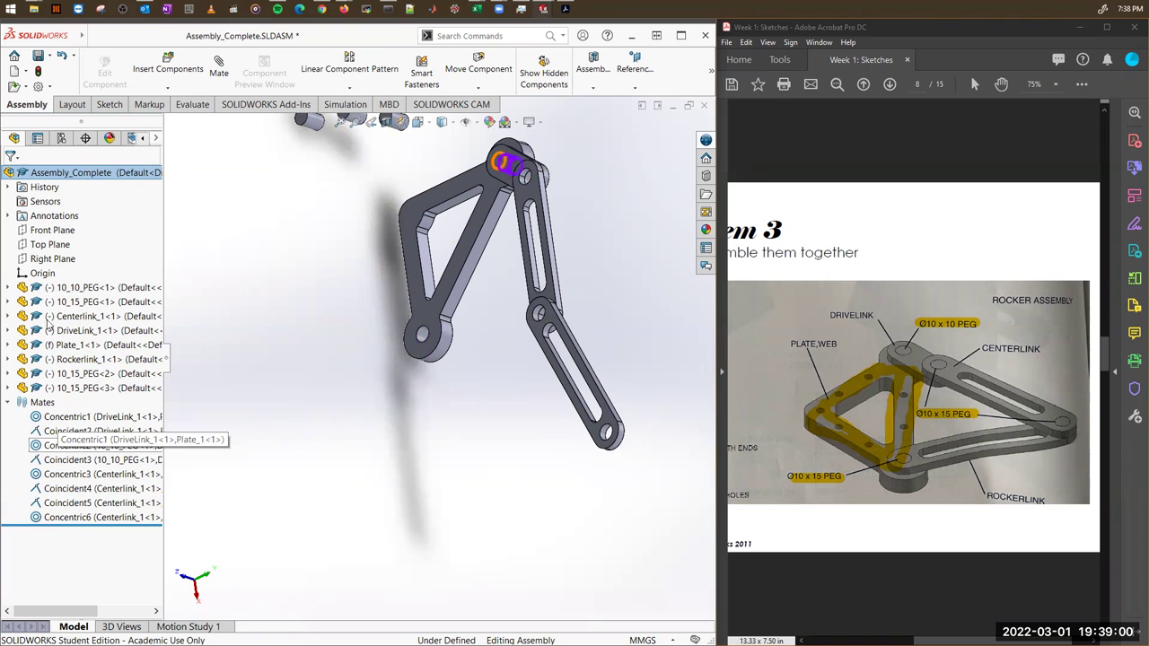
# Delete the Coincident5 and Concentric6 mates between Centerlink and Rockerlink.
pyautogui.click(70, 505)
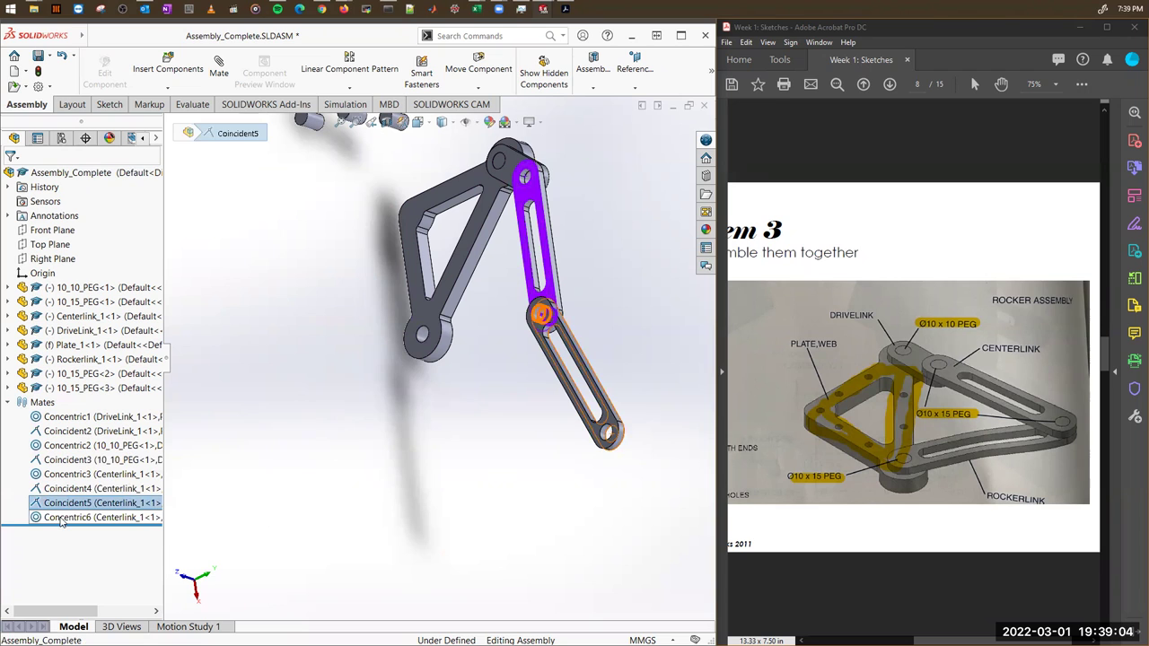
pyautogui.click(228, 475)
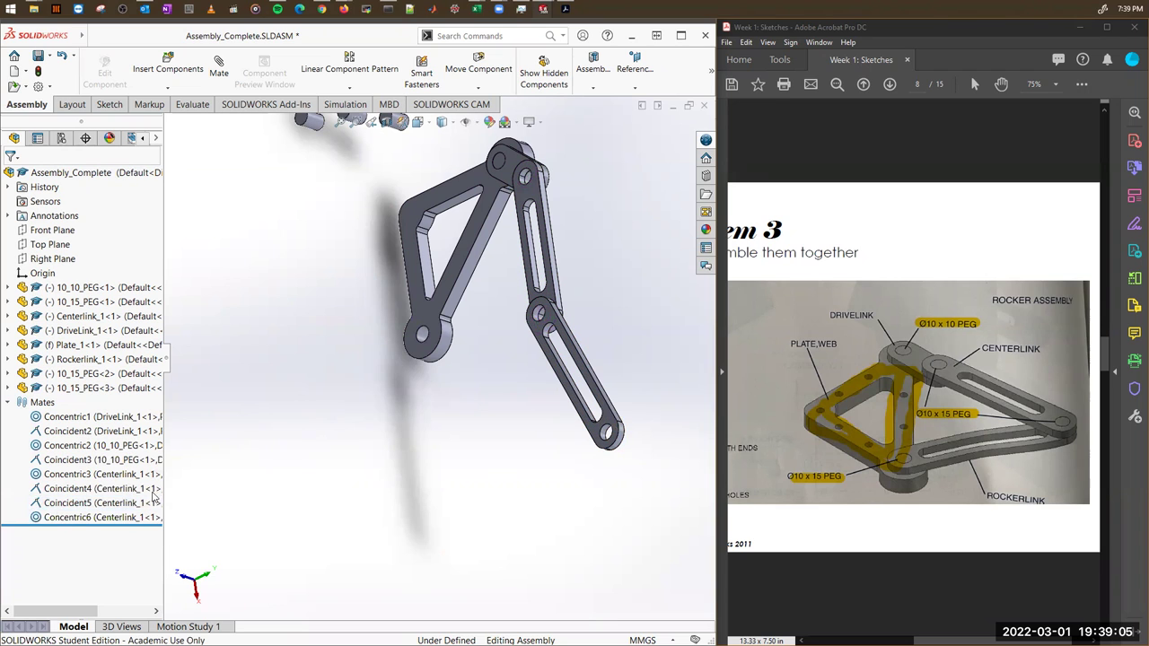
pyautogui.click(61, 518)
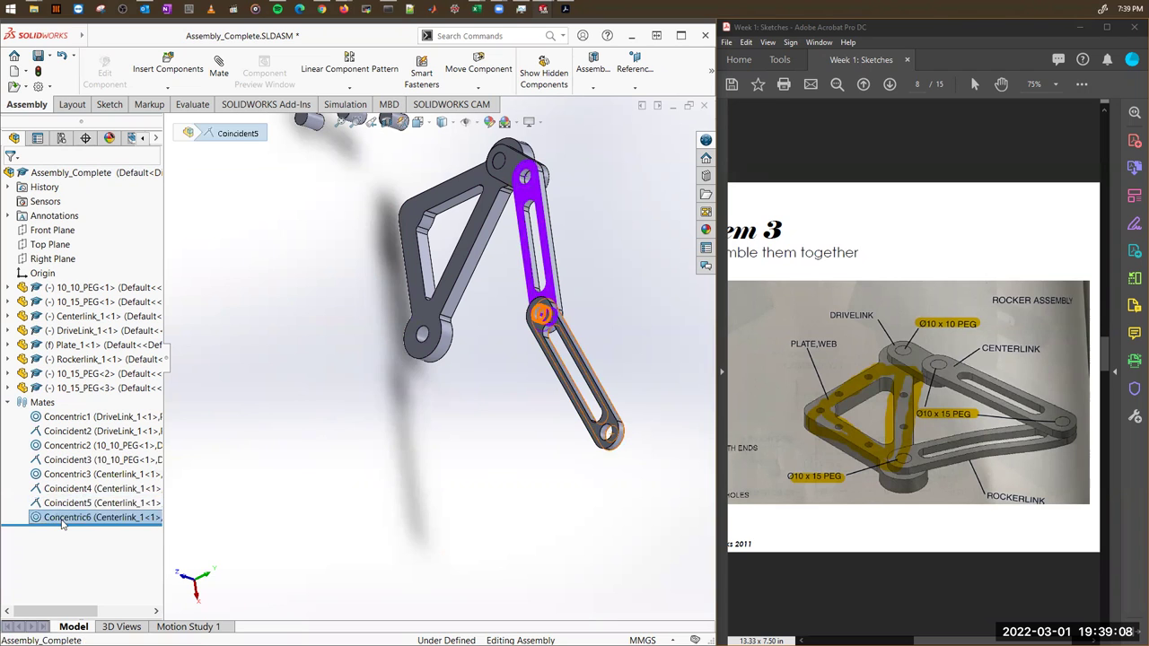
pyautogui.keyDown('shift'); pyautogui.click(64, 519); pyautogui.keyUp('shift')
pyautogui.rightClick(51, 506)
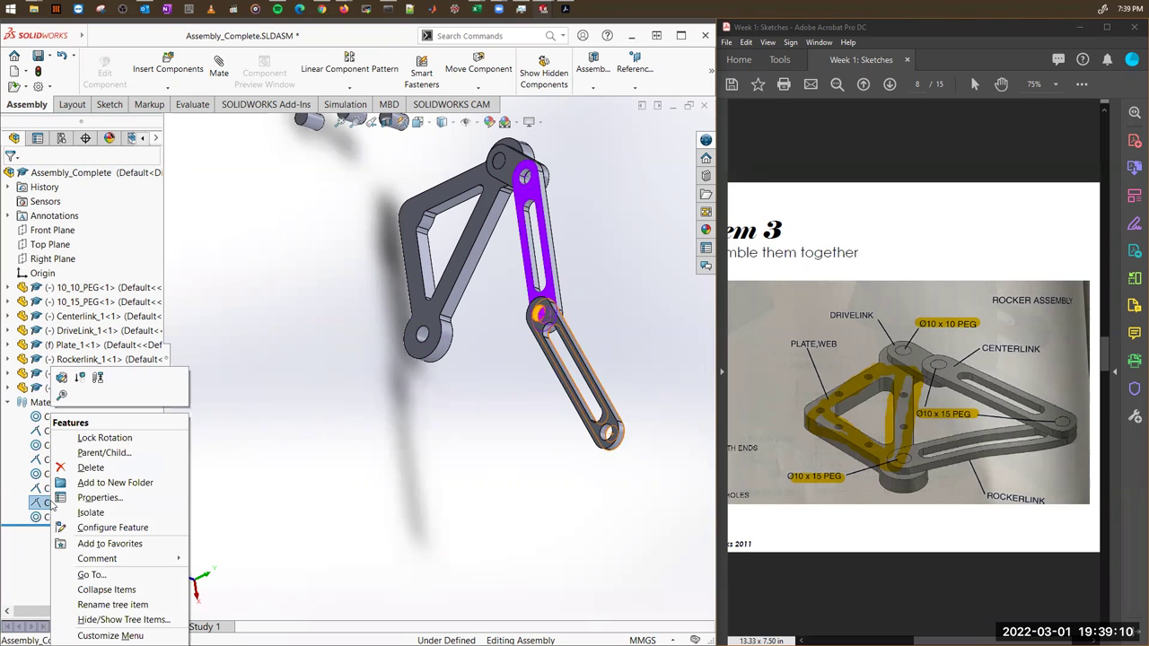
pyautogui.click(85, 468)
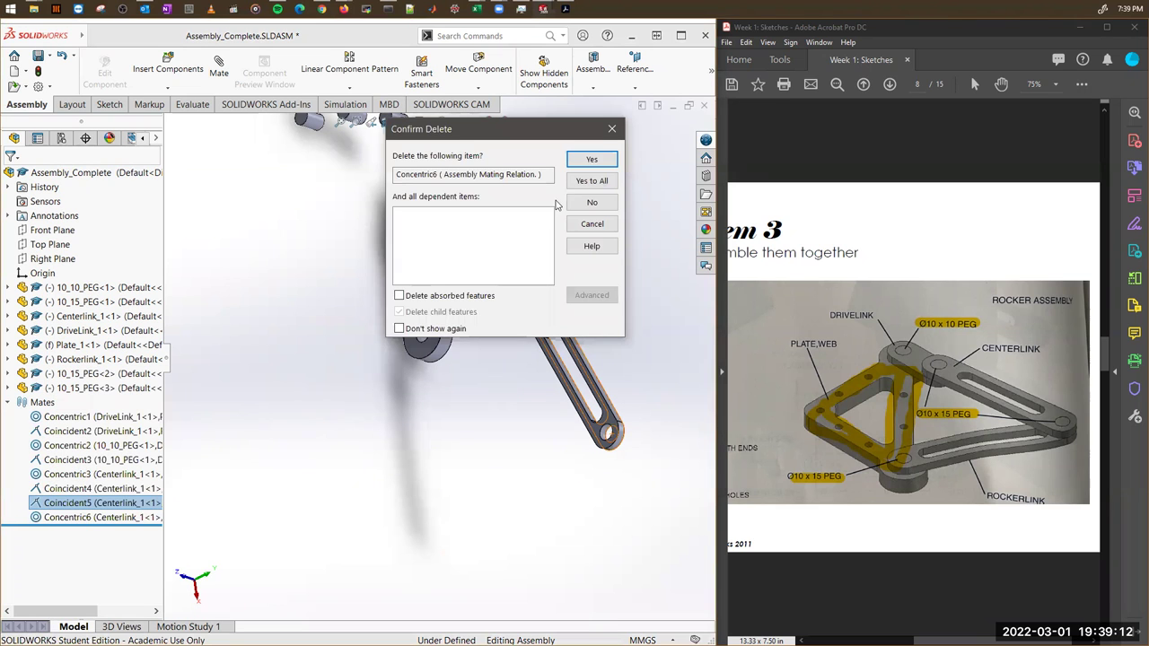
pyautogui.press('Return')
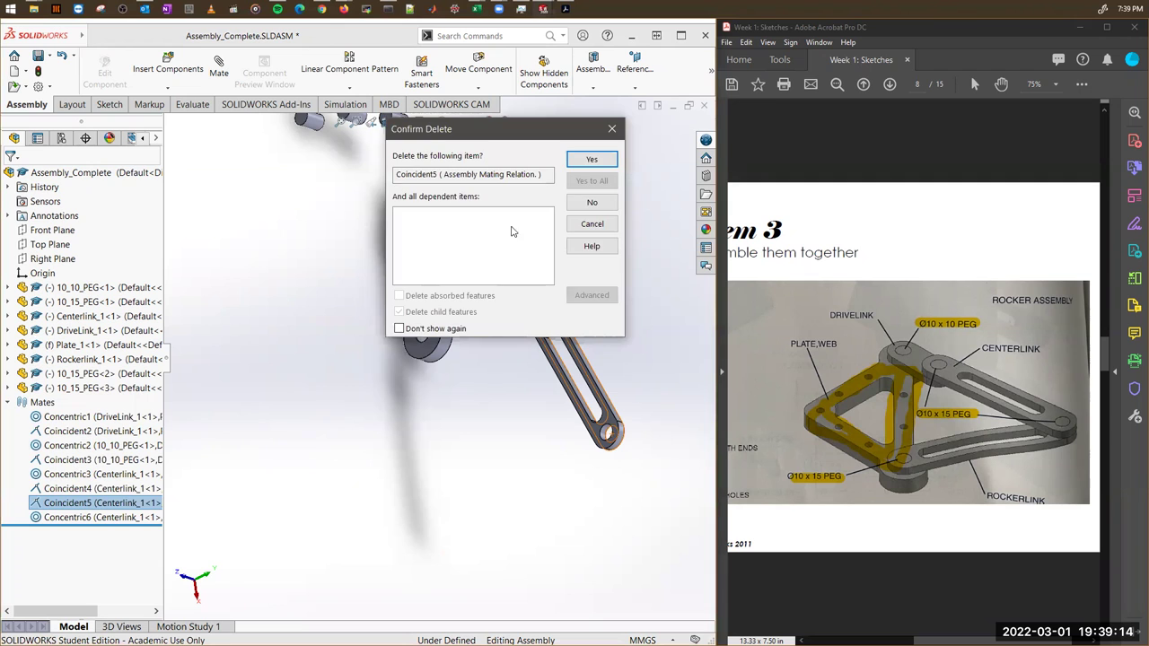
pyautogui.click(592, 160)
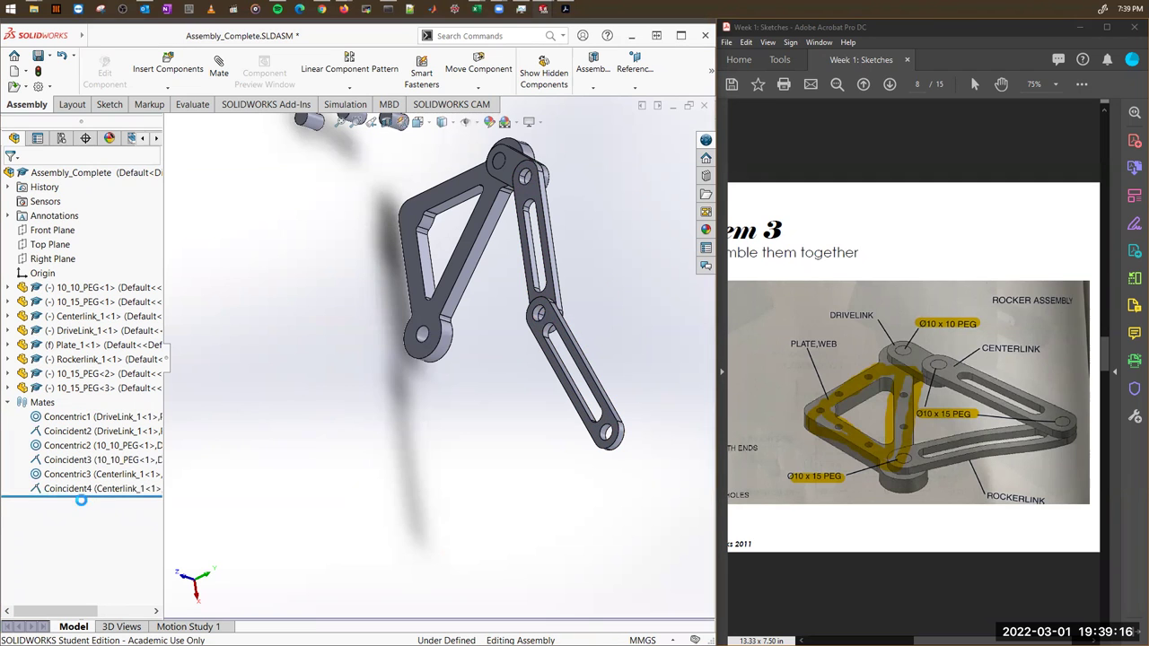
# Drag the Rockerlink free of the Centerlink.
pyautogui.click(544, 379)
pyautogui.moveTo(543, 380); pyautogui.dragTo(603, 419)
pyautogui.moveTo(561, 355); pyautogui.dragTo(477, 361, button='middle')
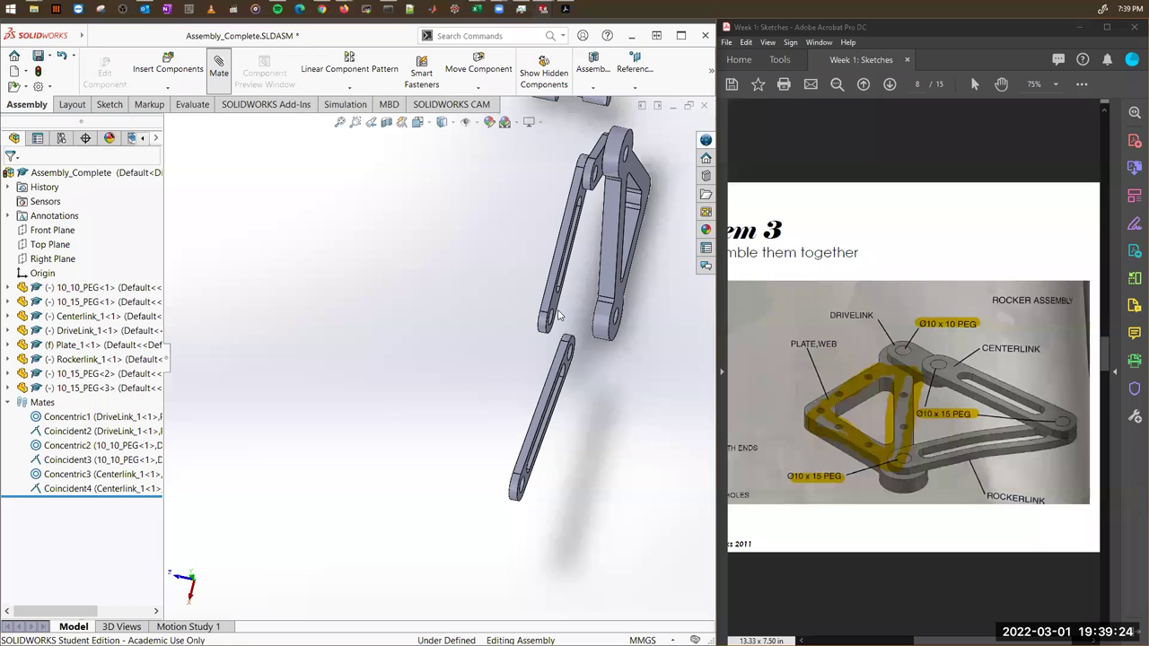
# Mate the Rockerlink to the Centerlink end with a coincident face mate and concentric hole mate.
pyautogui.scroll(-2, 554, 306)
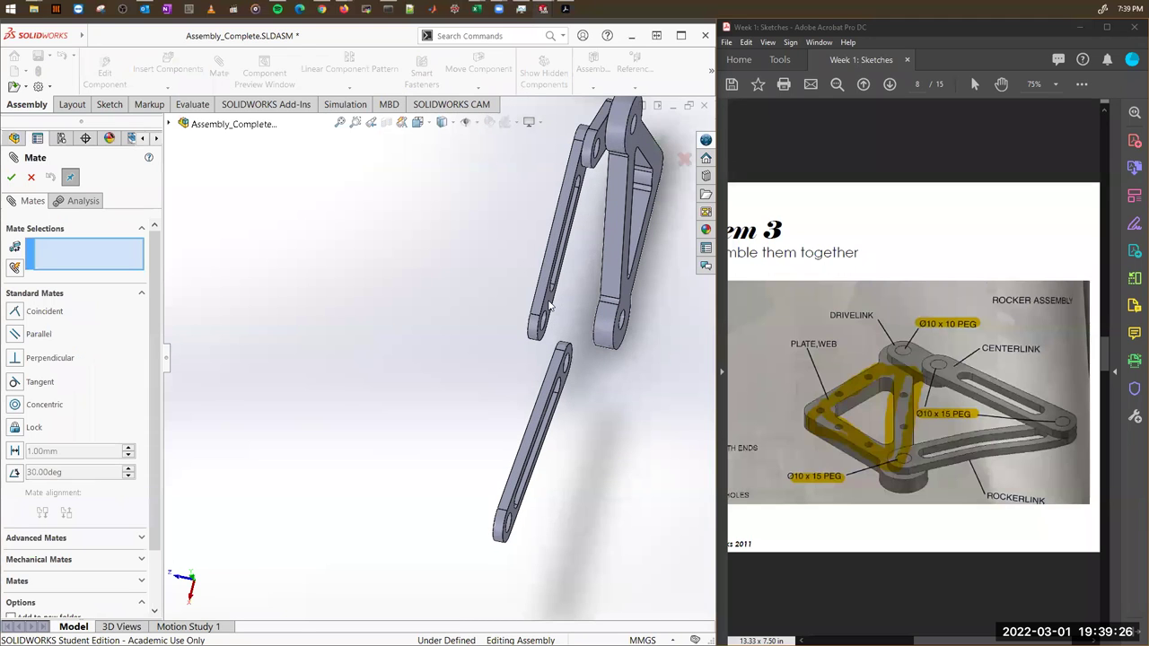
pyautogui.click(554, 312)
pyautogui.moveTo(553, 312); pyautogui.dragTo(600, 384, button='middle')
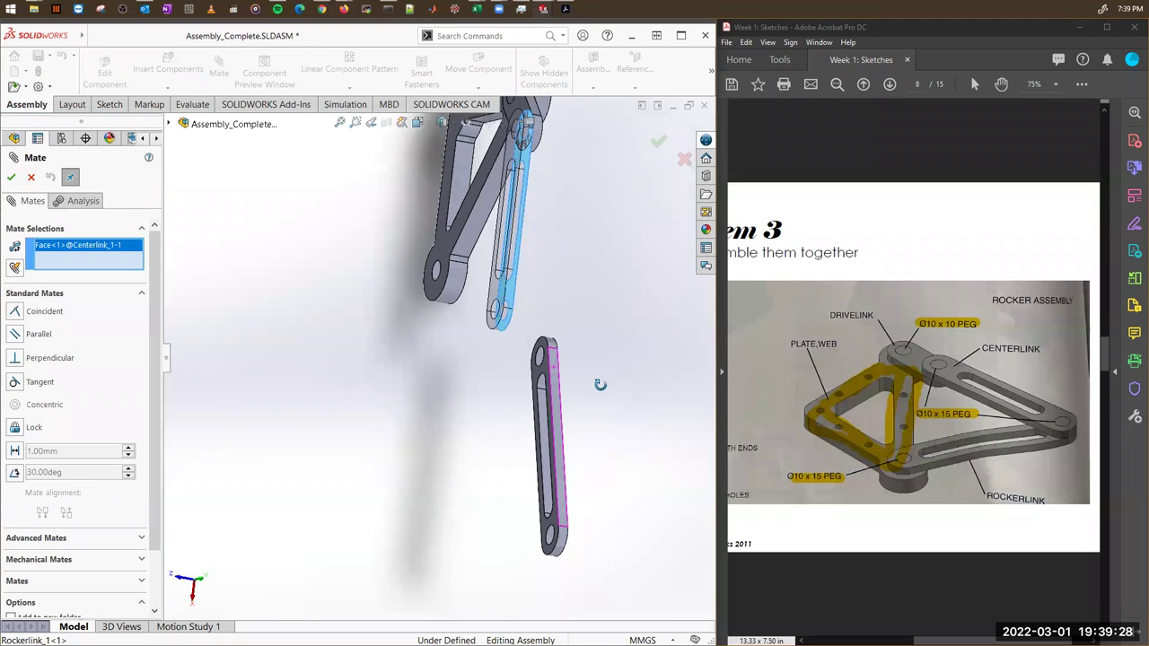
pyautogui.click(552, 368)
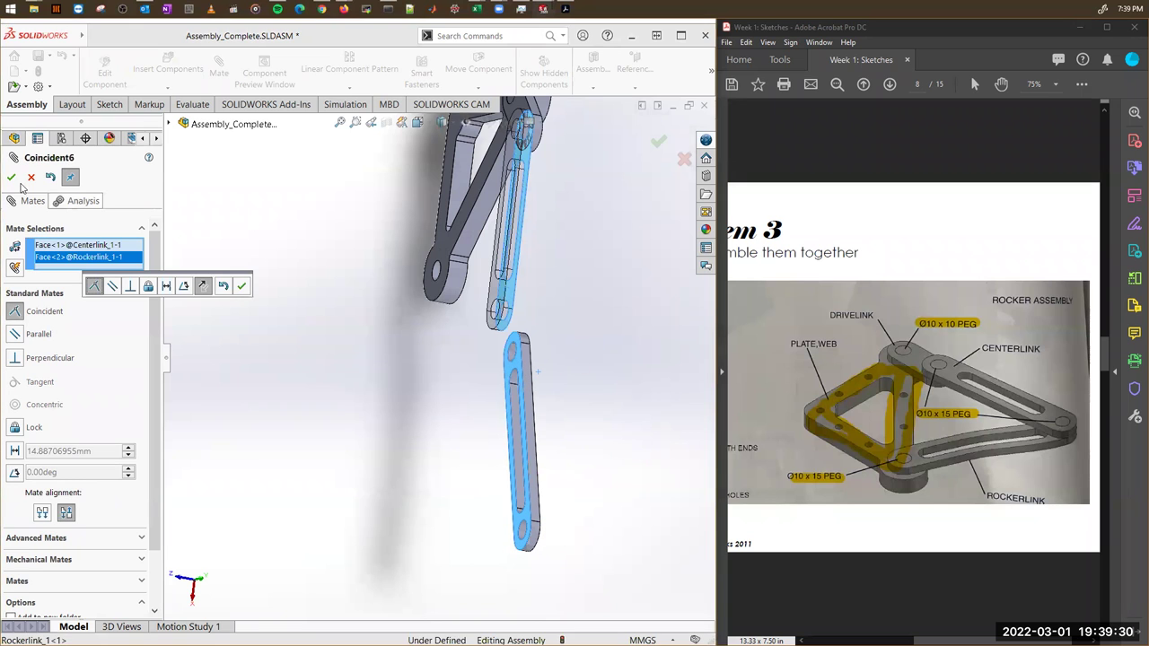
pyautogui.click(215, 282)
pyautogui.scroll(-3, 511, 321)
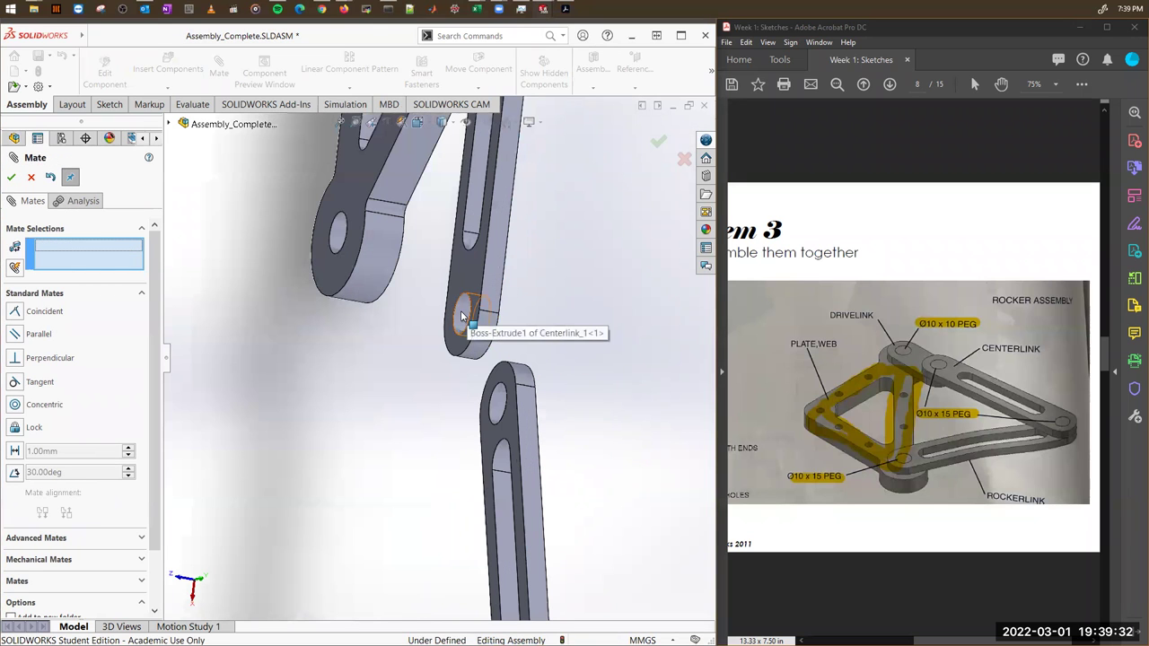
pyautogui.click(468, 316)
pyautogui.click(495, 406)
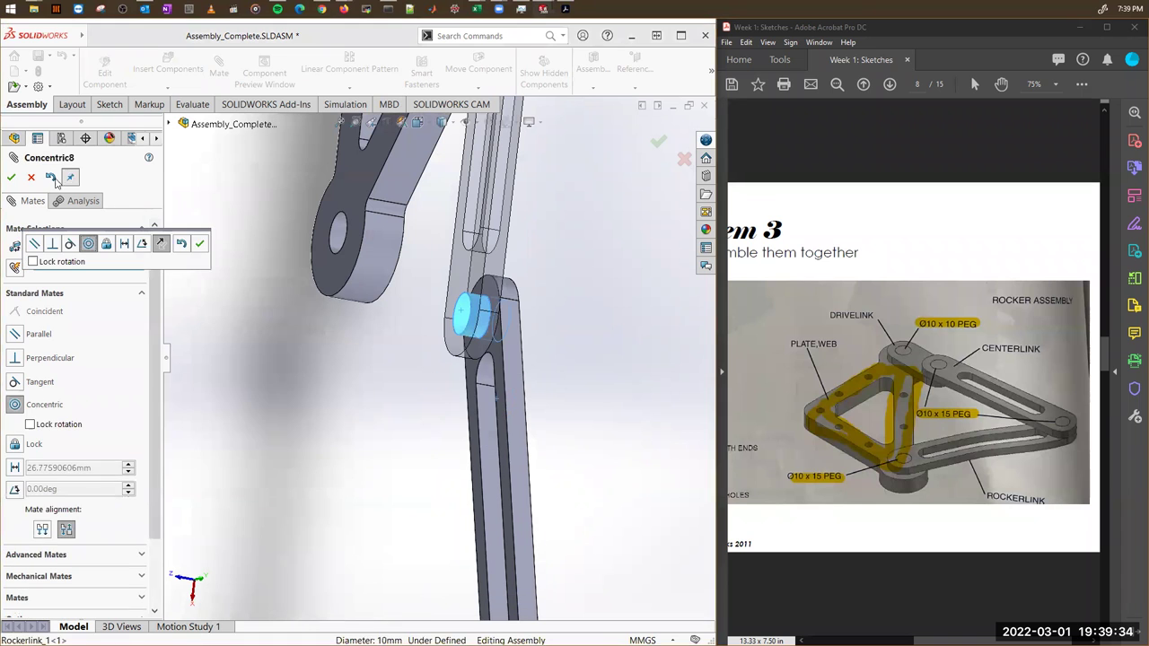
pyautogui.click(200, 243)
# Pin the Rockerlink's far hole concentric and flush to the Plate, then swing the drive link to test.
pyautogui.scroll(3, 487, 405)
pyautogui.moveTo(488, 430); pyautogui.dragTo(557, 392, button='middle')
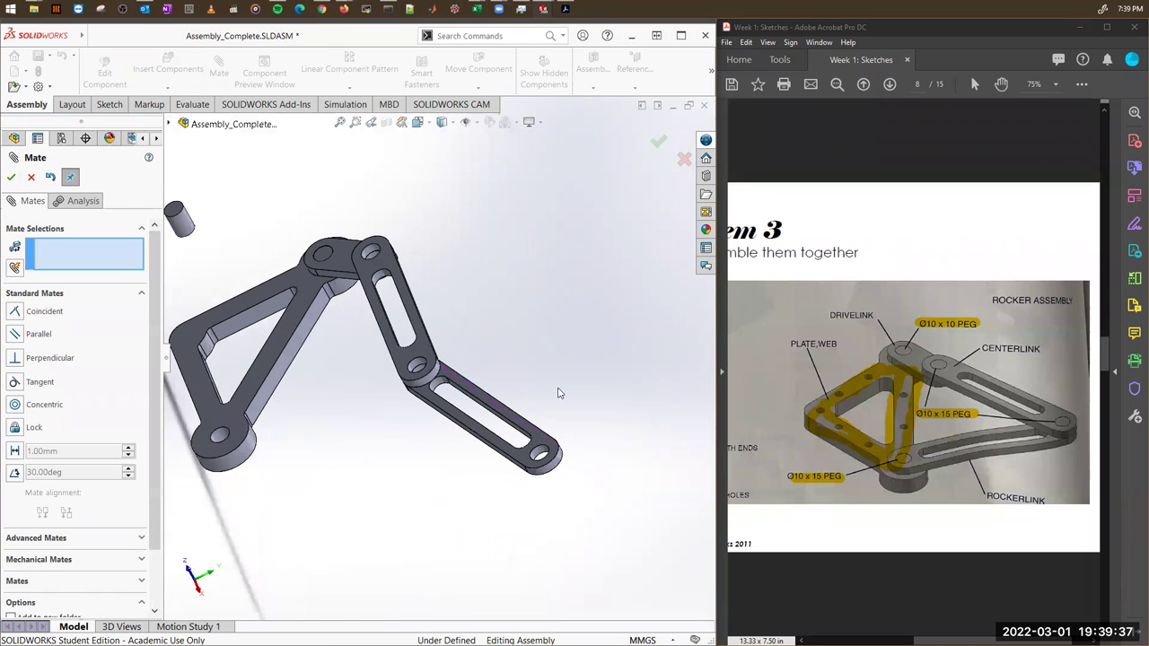
pyautogui.click(540, 454)
pyautogui.click(224, 440)
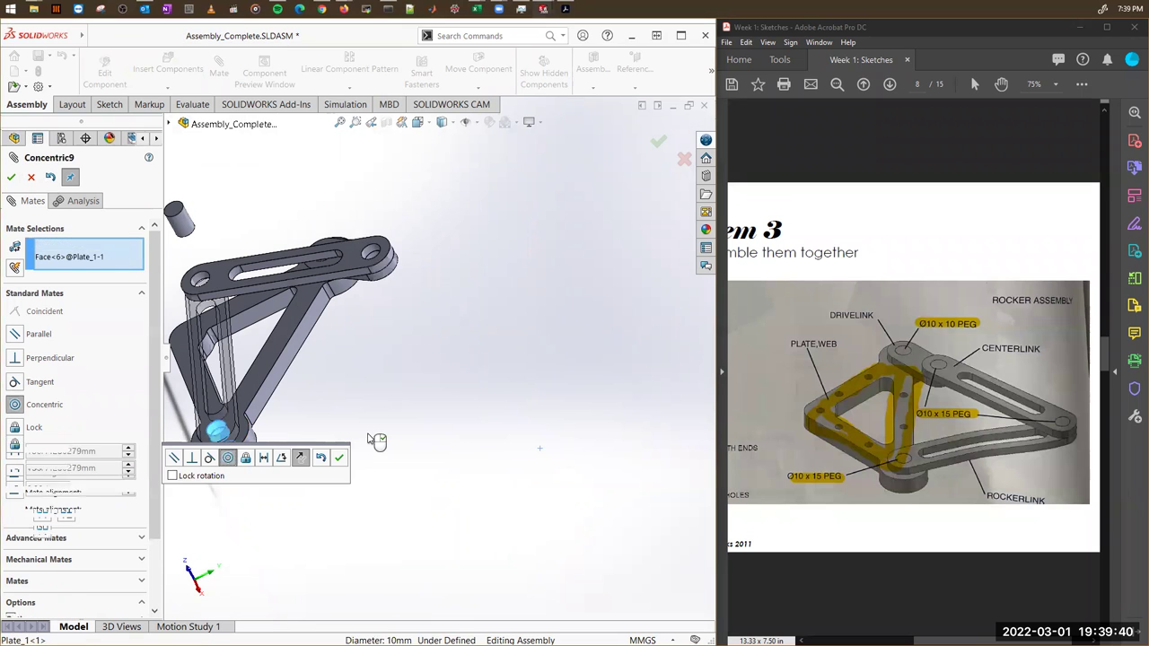
pyautogui.click(30, 178)
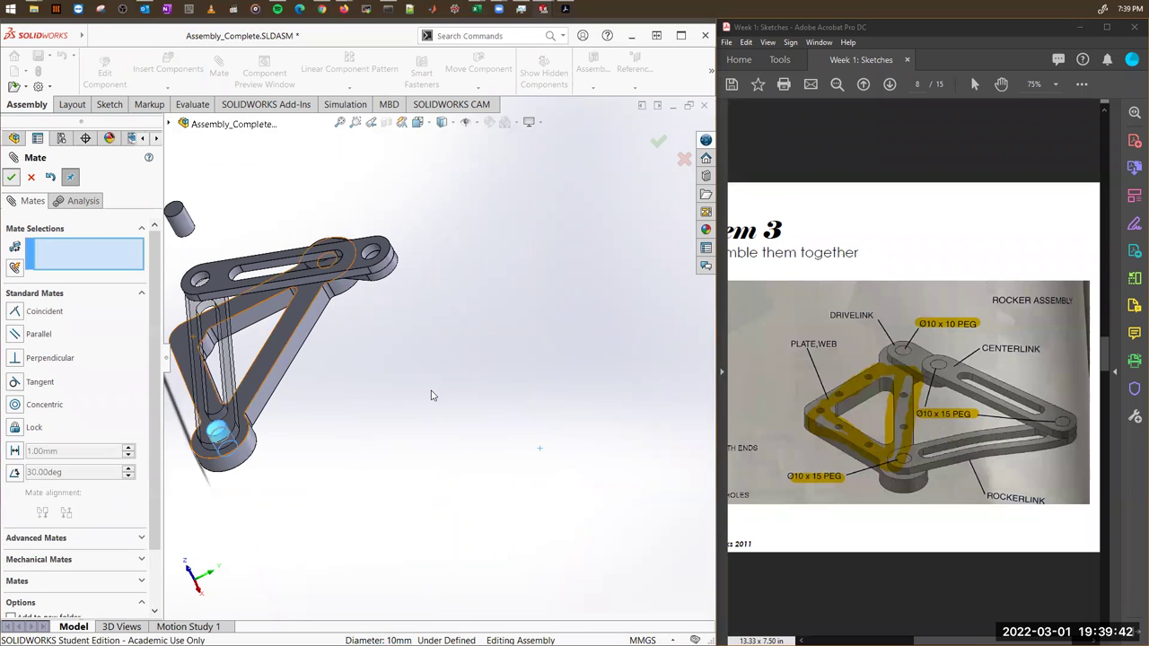
pyautogui.click(247, 409)
pyautogui.moveTo(247, 408); pyautogui.dragTo(467, 357, button='middle')
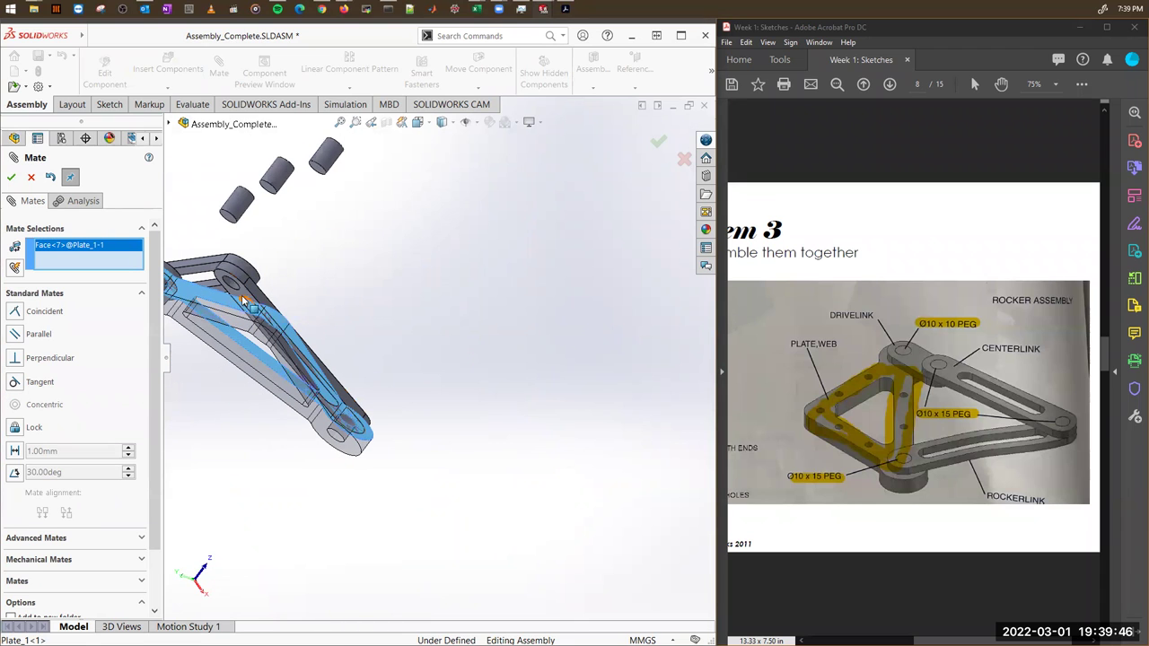
pyautogui.click(246, 299)
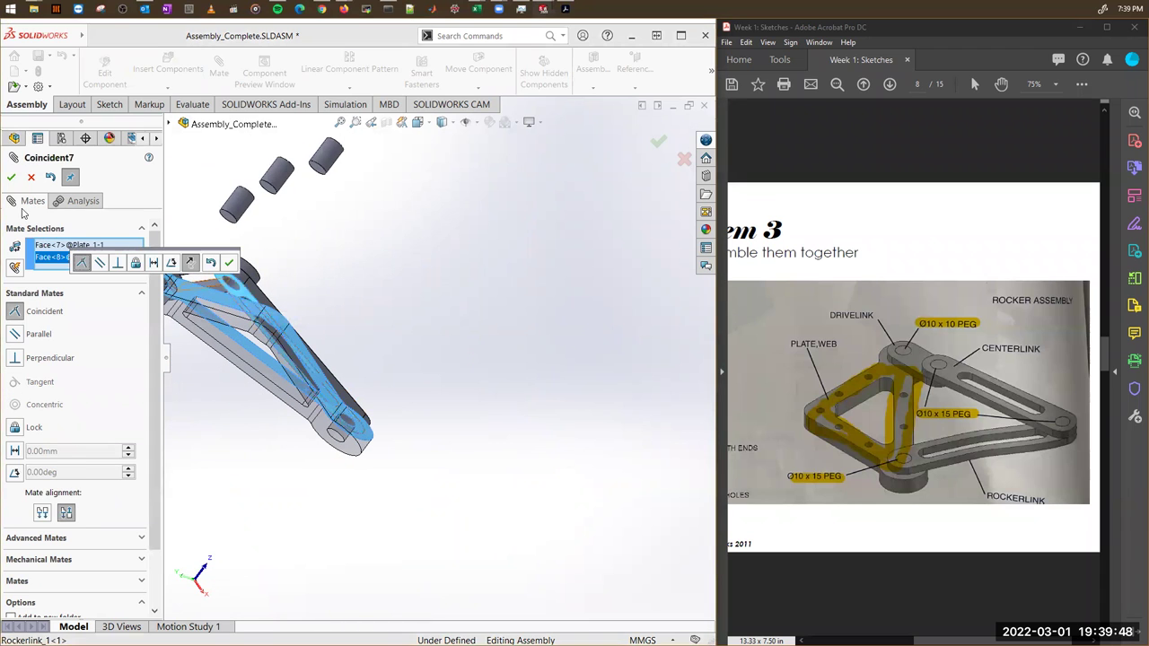
pyautogui.click(13, 178)
pyautogui.moveTo(454, 333); pyautogui.dragTo(386, 472, button='middle')
pyautogui.moveTo(251, 365); pyautogui.dragTo(365, 430)
# Mate 10_15_PEG<3> coincident to the Centerlink face and concentric with its hole.
pyautogui.scroll(1, 364, 430)
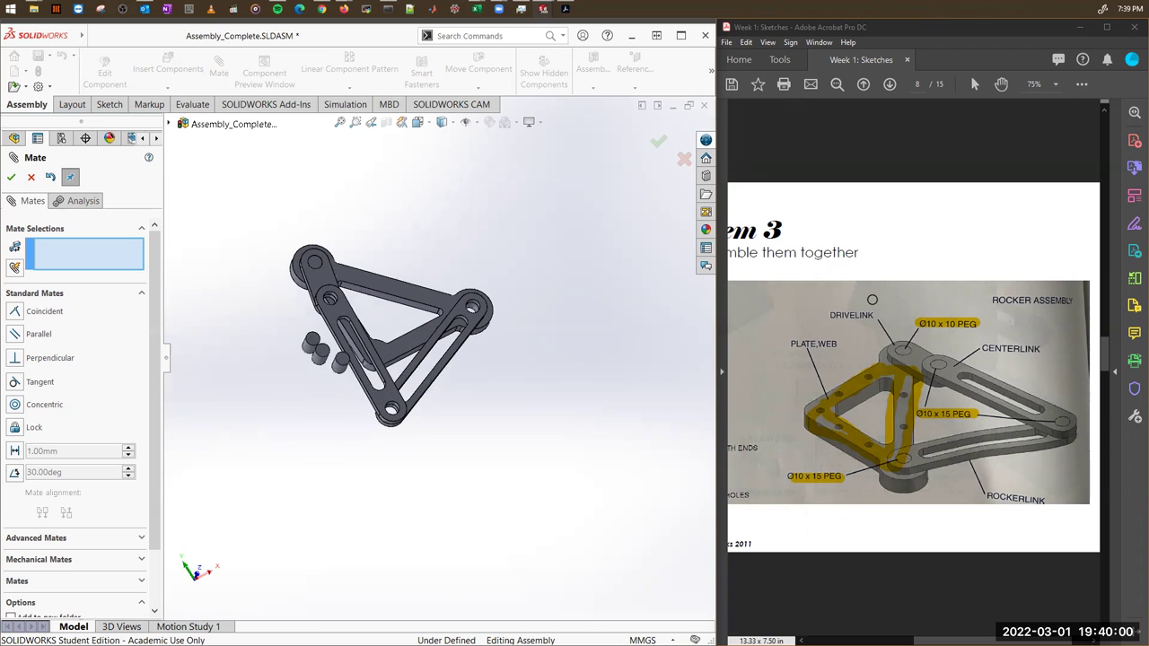
pyautogui.scroll(-4, 338, 338)
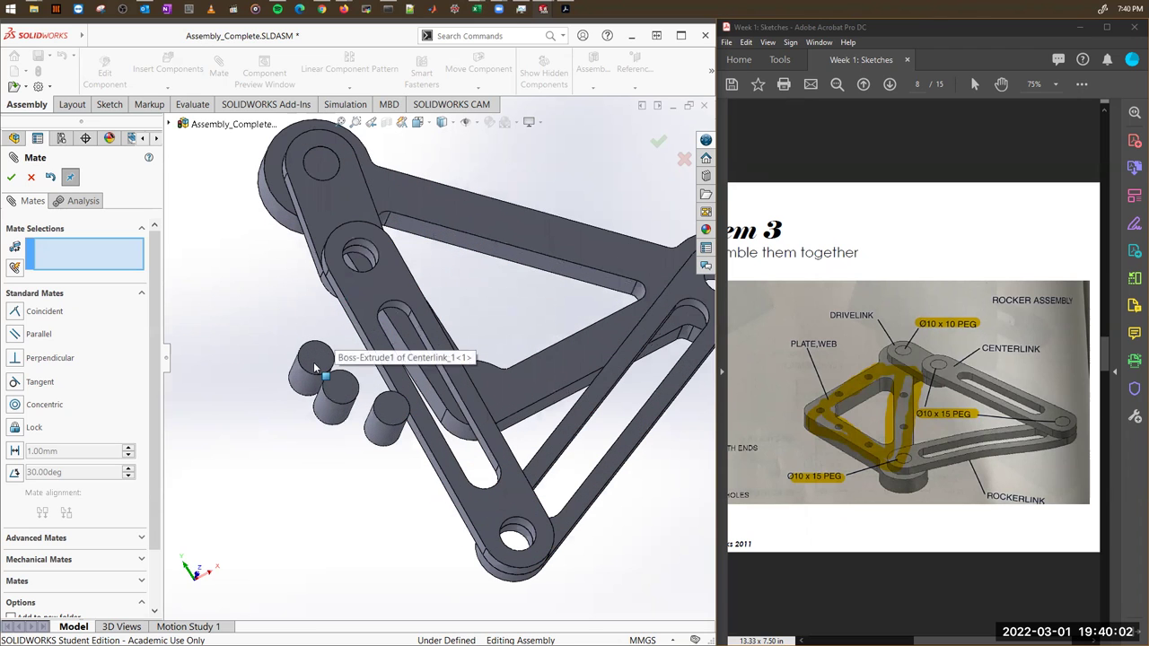
pyautogui.click(311, 364)
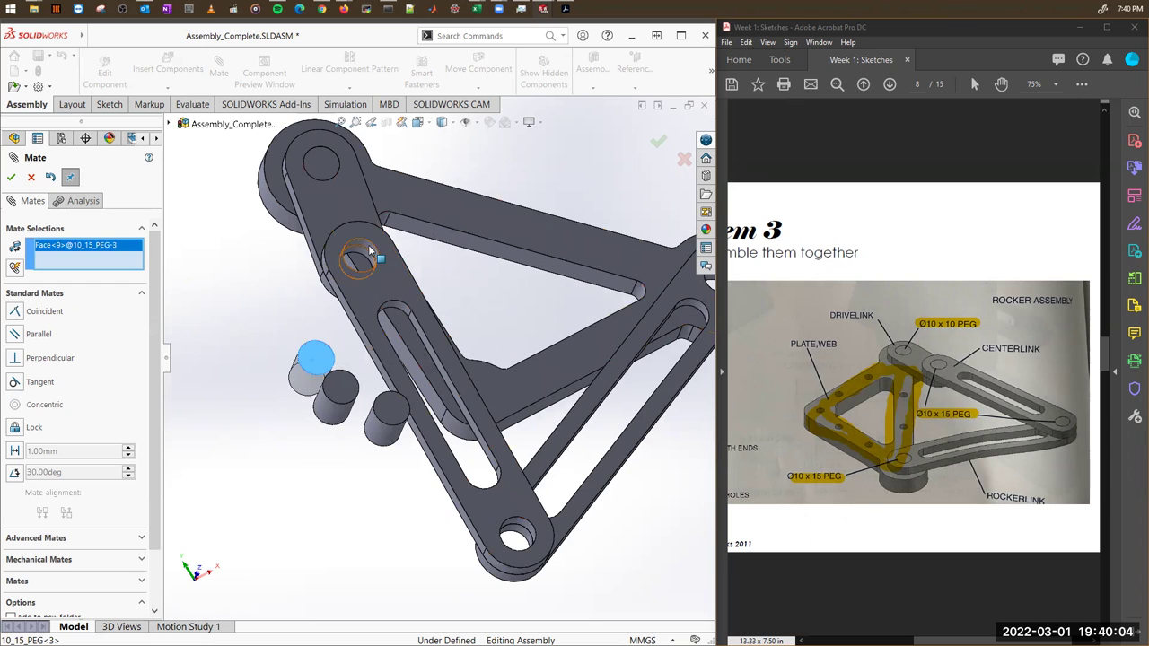
pyautogui.click(396, 346)
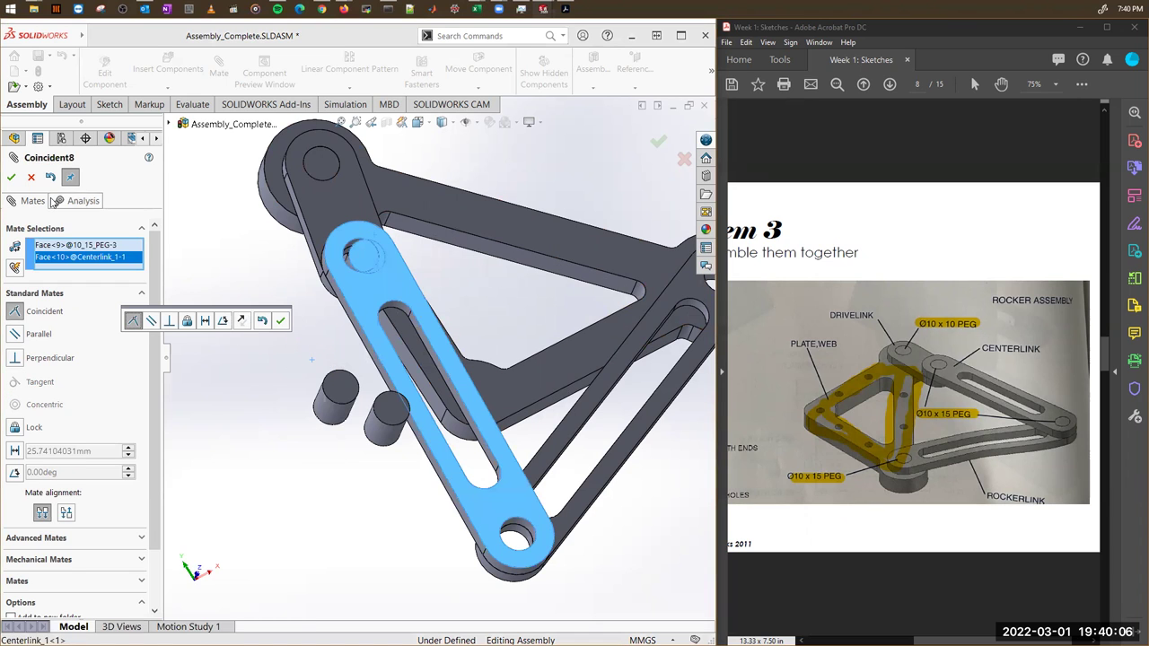
pyautogui.press('Return')
pyautogui.scroll(-2, 353, 257)
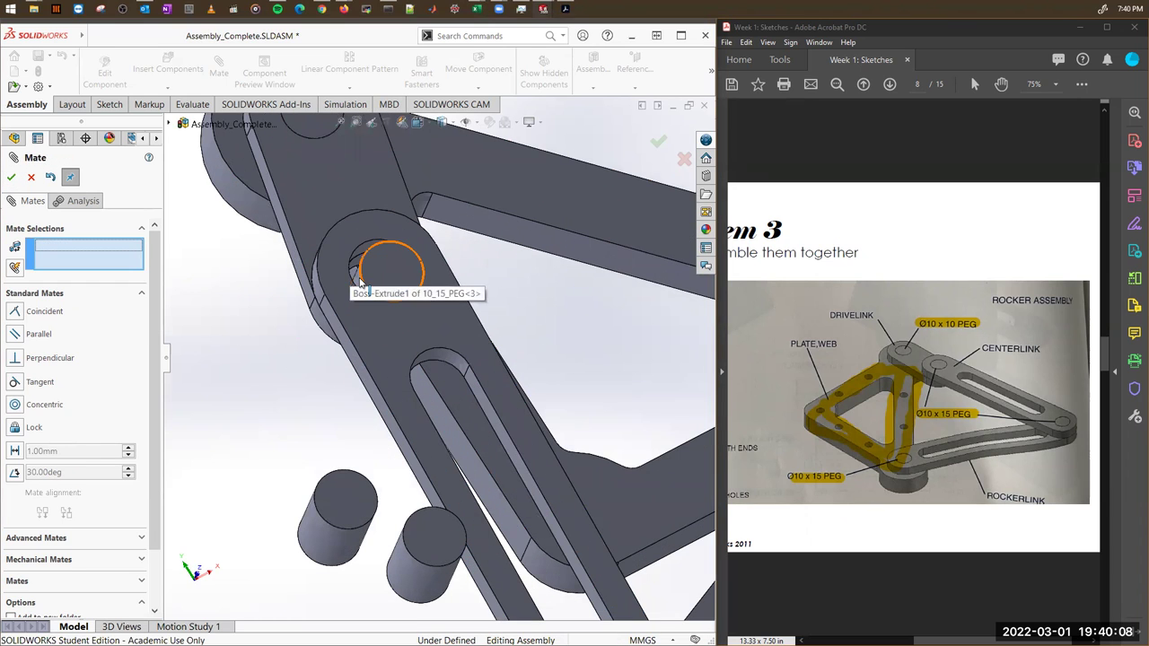
pyautogui.click(359, 258)
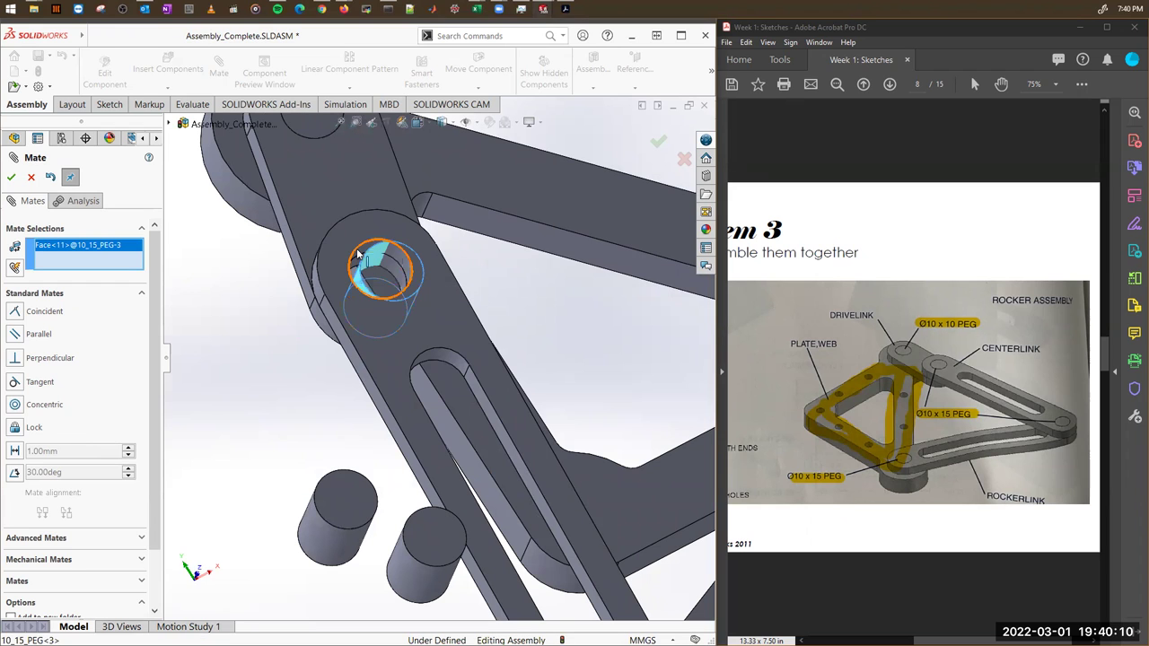
pyautogui.click(357, 258)
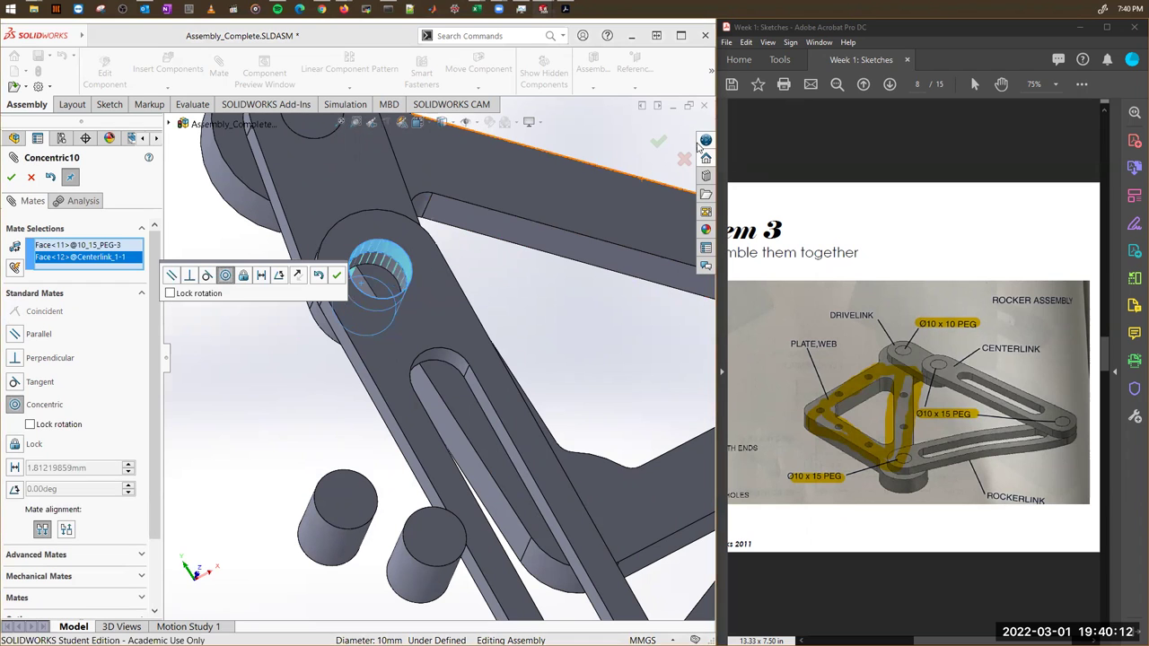
pyautogui.click(658, 144)
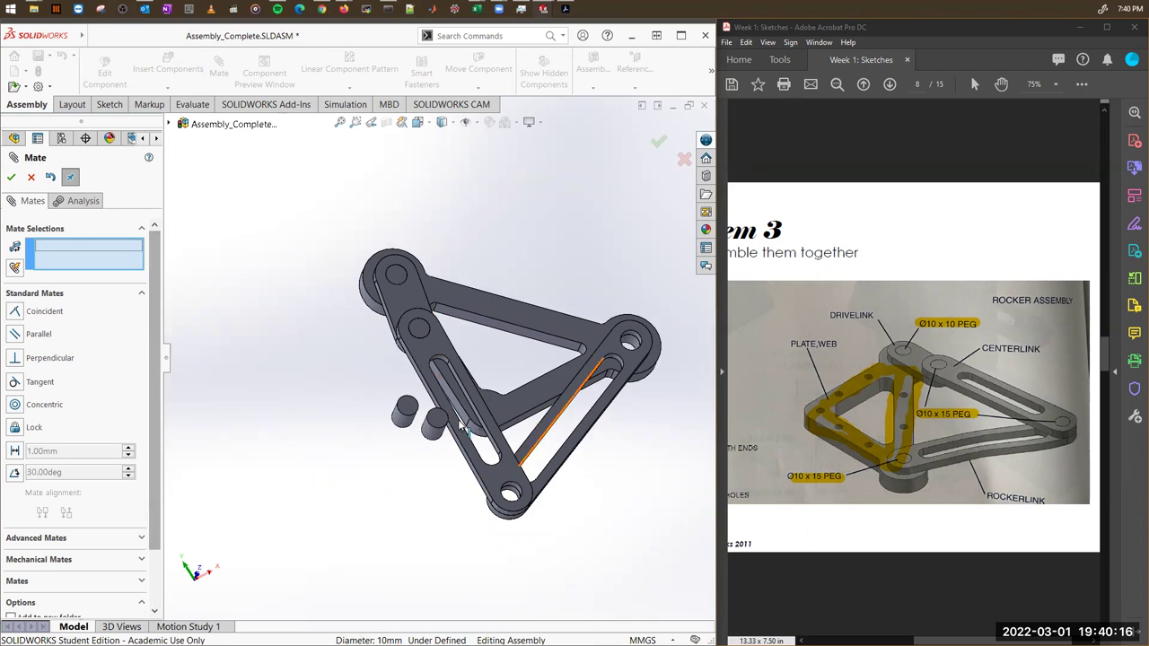
# Delete the loose pegs 10_15_PEG<2> and 10_15_PEG<1> from the assembly.
pyautogui.press('Escape')
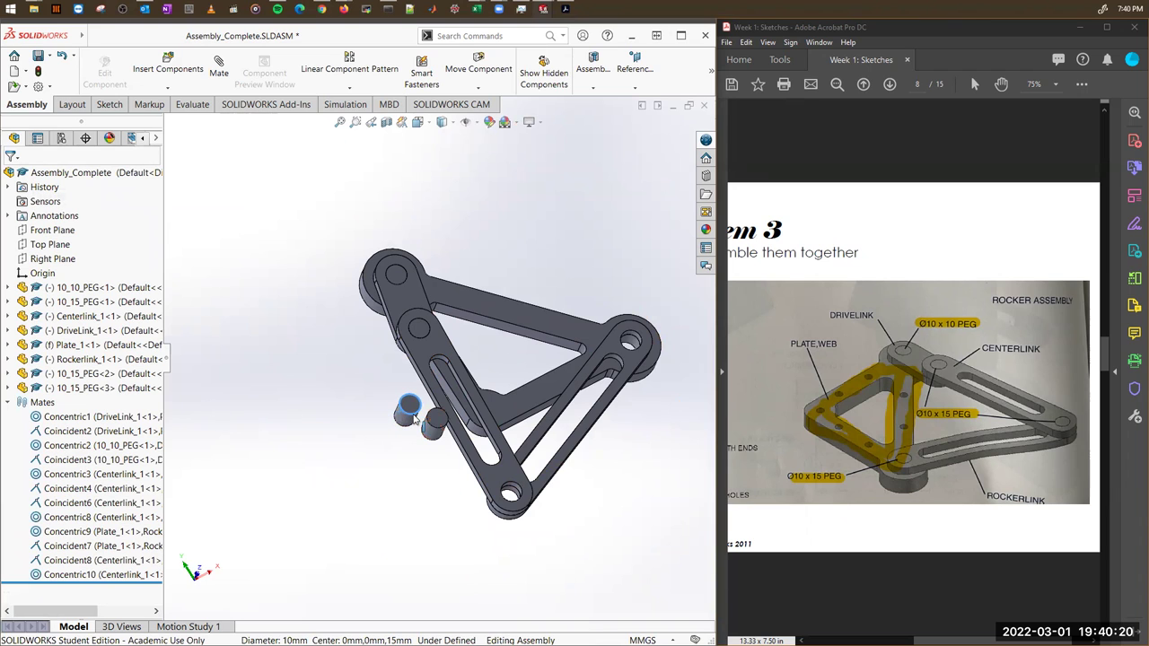
pyautogui.press('Delete')
pyautogui.click(410, 419)
pyautogui.press('Delete')
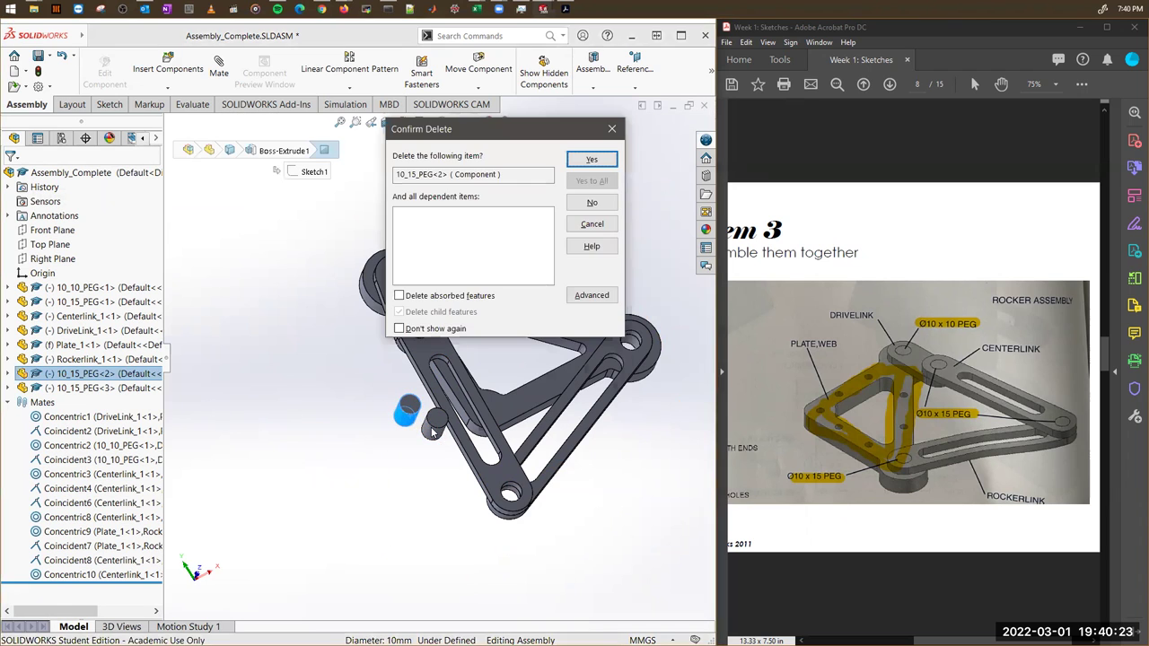
pyautogui.click(591, 160)
pyautogui.click(430, 435)
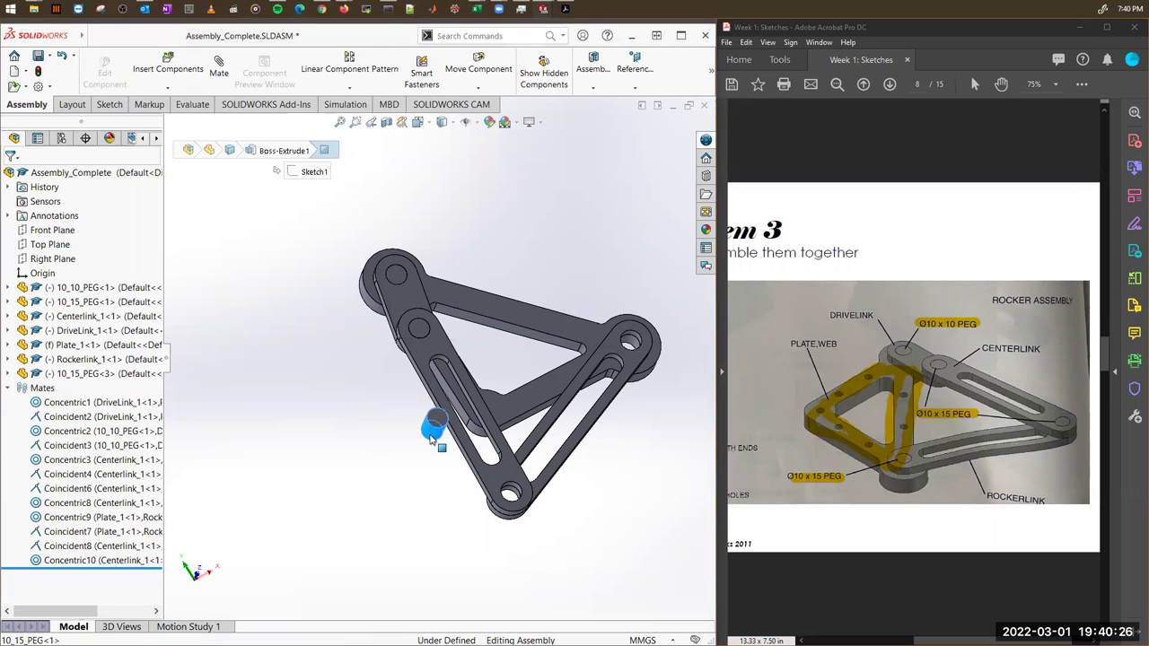
pyautogui.press('Delete')
pyautogui.click(591, 159)
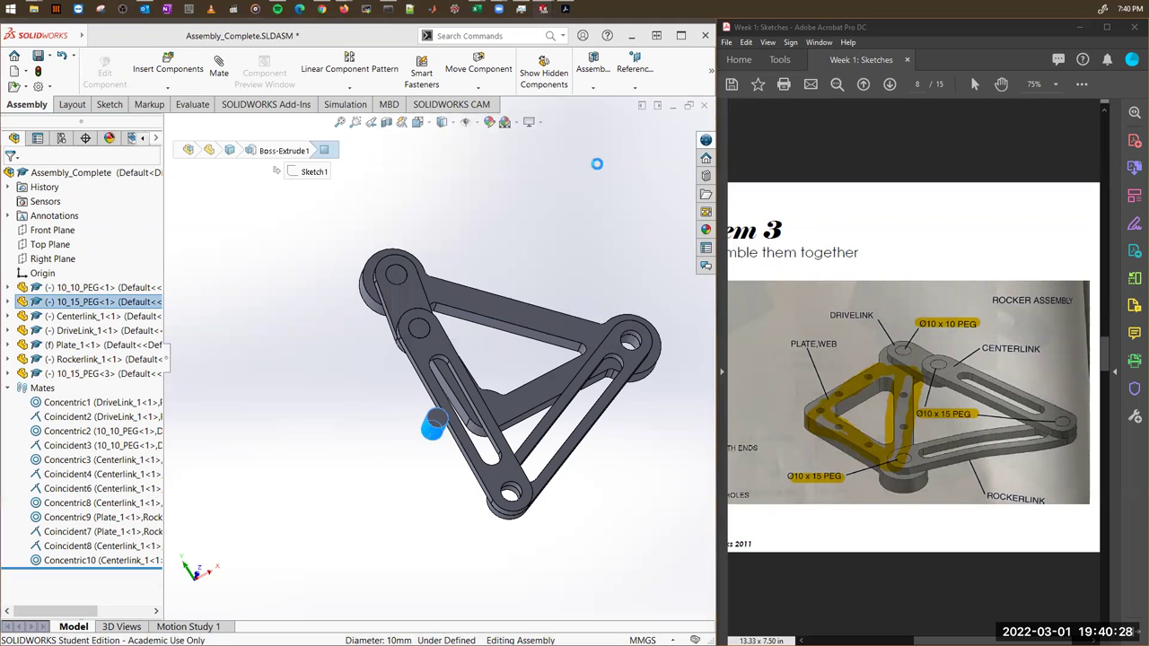
# Drag the Centerlink around its pivots to test the linkage and leave it in a new pose.
pyautogui.click(334, 312)
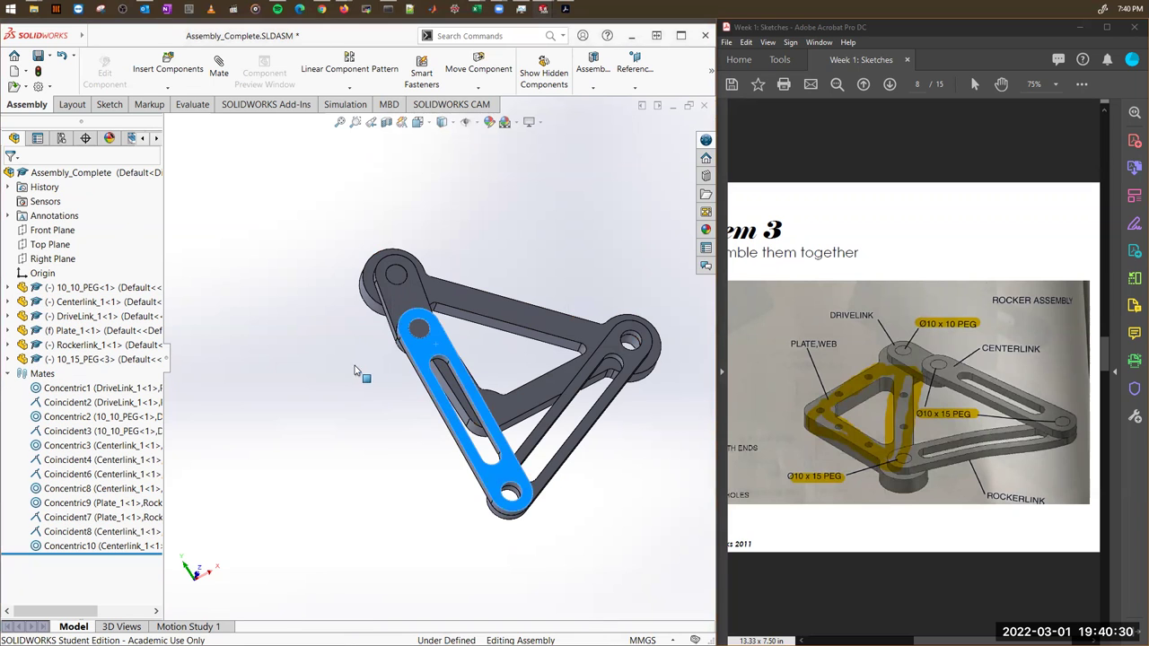
pyautogui.moveTo(312, 320); pyautogui.dragTo(524, 432)
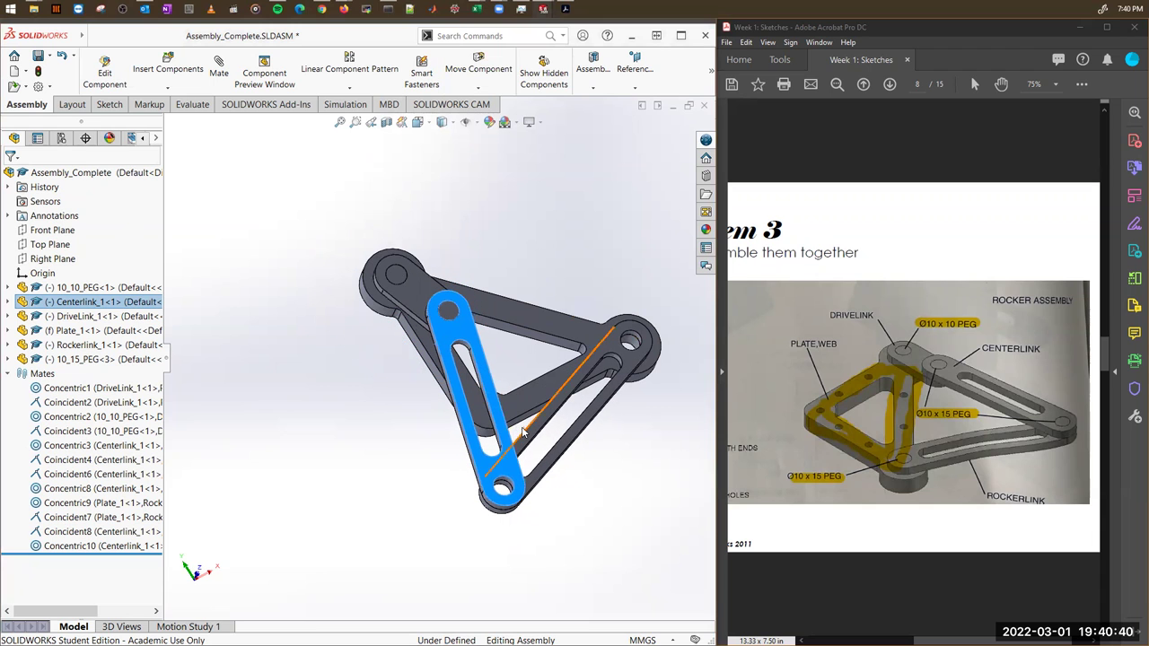
pyautogui.moveTo(465, 350); pyautogui.dragTo(266, 393)
pyautogui.click(277, 390)
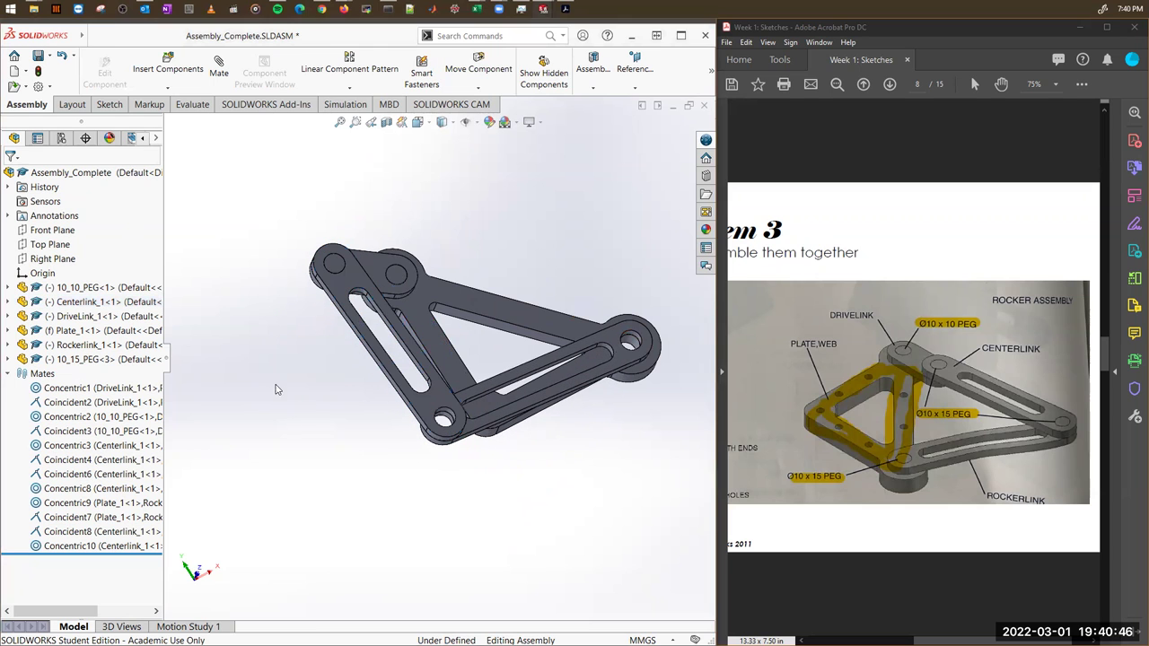
pyautogui.moveTo(342, 297); pyautogui.dragTo(333, 436)
# Start an Angle mate between the DriveLink and Centerlink side faces.
pyautogui.click(205, 269)
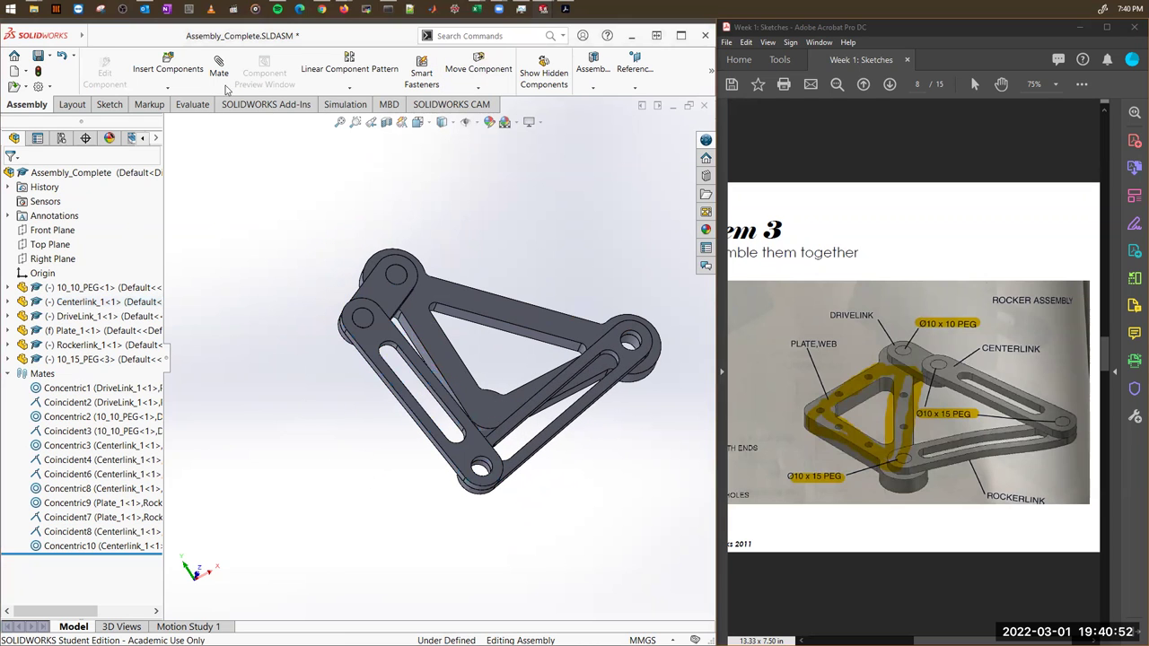
pyautogui.click(224, 81)
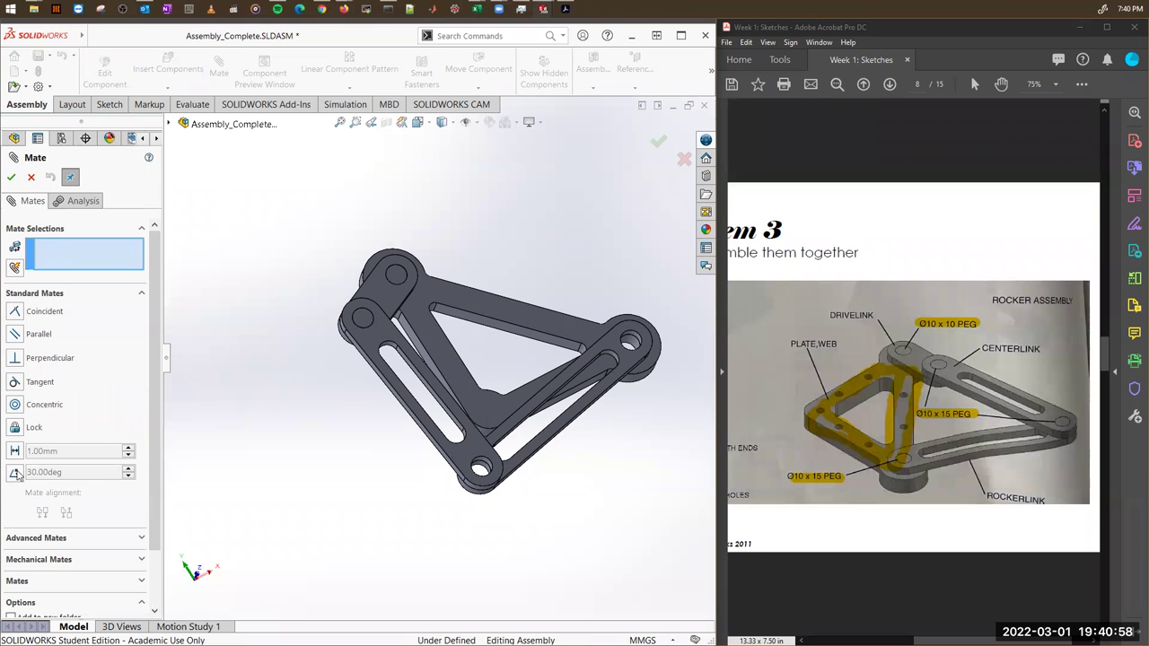
pyautogui.moveTo(351, 430); pyautogui.dragTo(288, 498, button='middle')
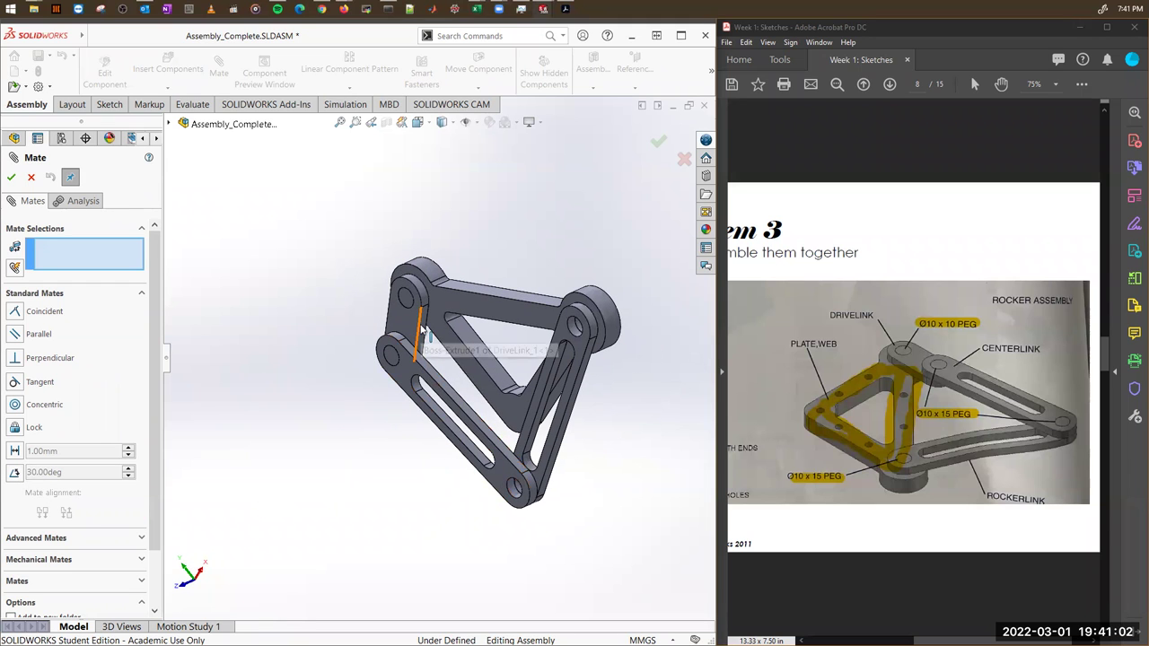
pyautogui.click(420, 333)
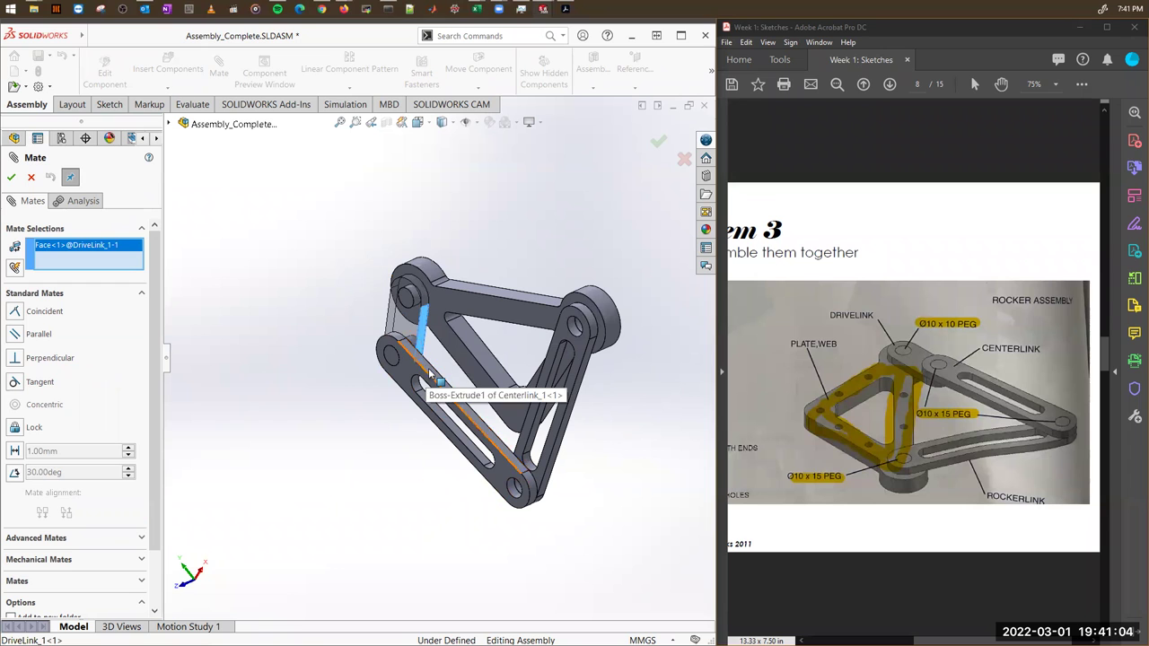
pyautogui.click(429, 368)
pyautogui.moveTo(313, 358); pyautogui.dragTo(341, 296, button='middle')
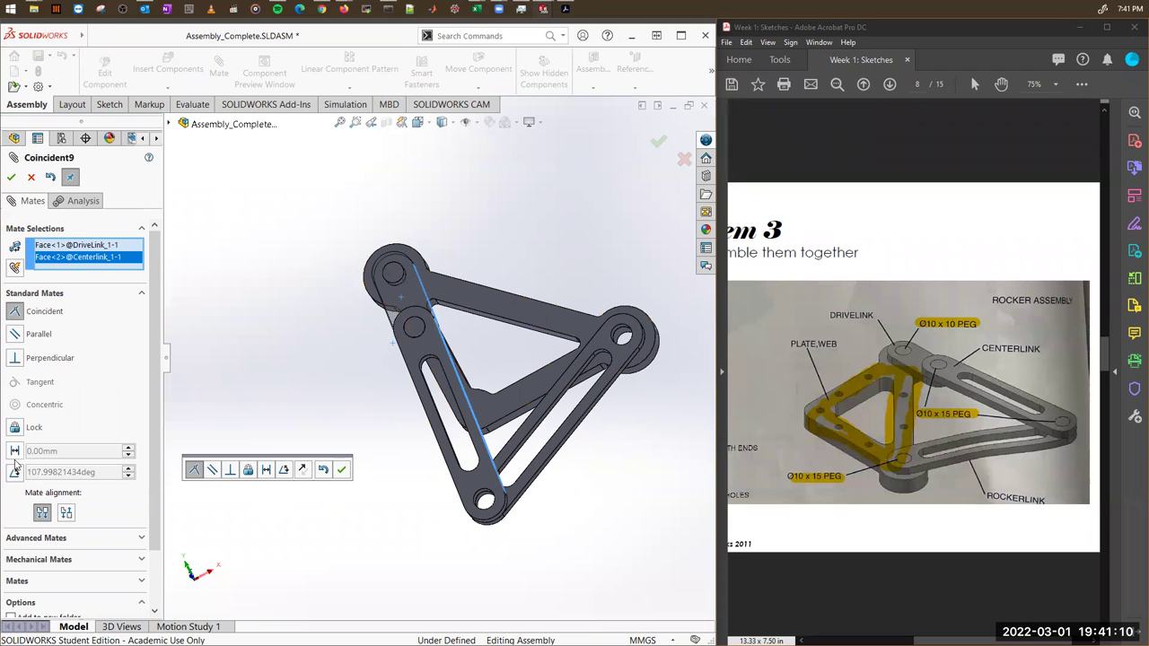
pyautogui.click(14, 474)
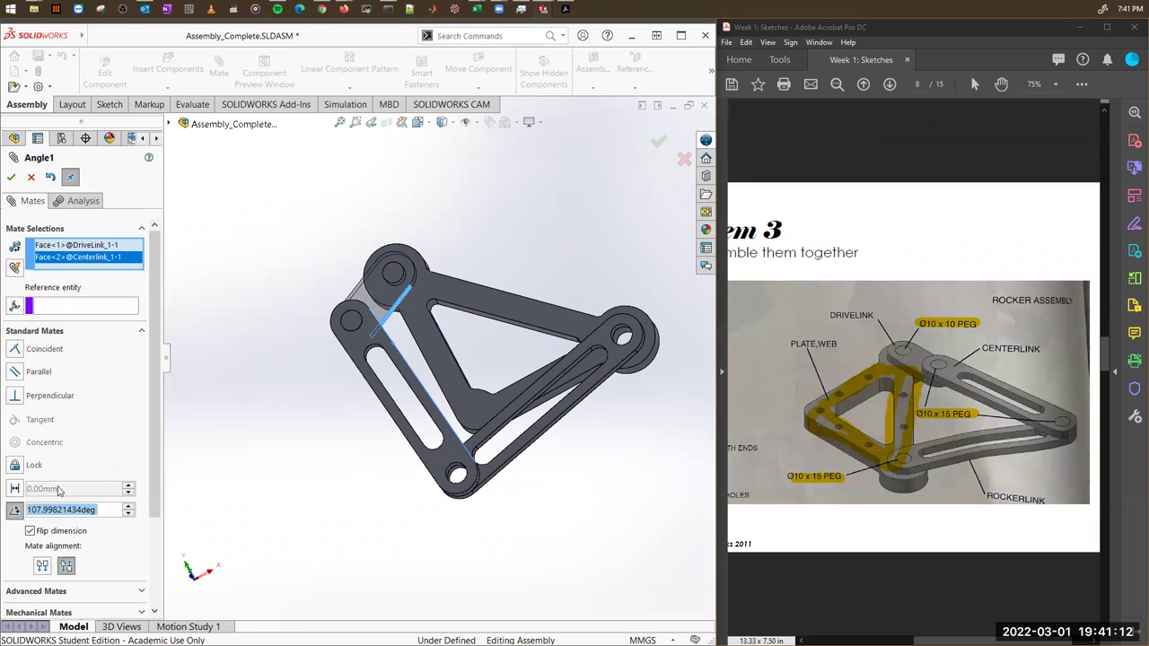
# Step the trial angle down to about 95°, then discard the mate.
pyautogui.click(129, 512)
pyautogui.click(130, 513)
pyautogui.click(130, 512)
pyautogui.click(129, 513)
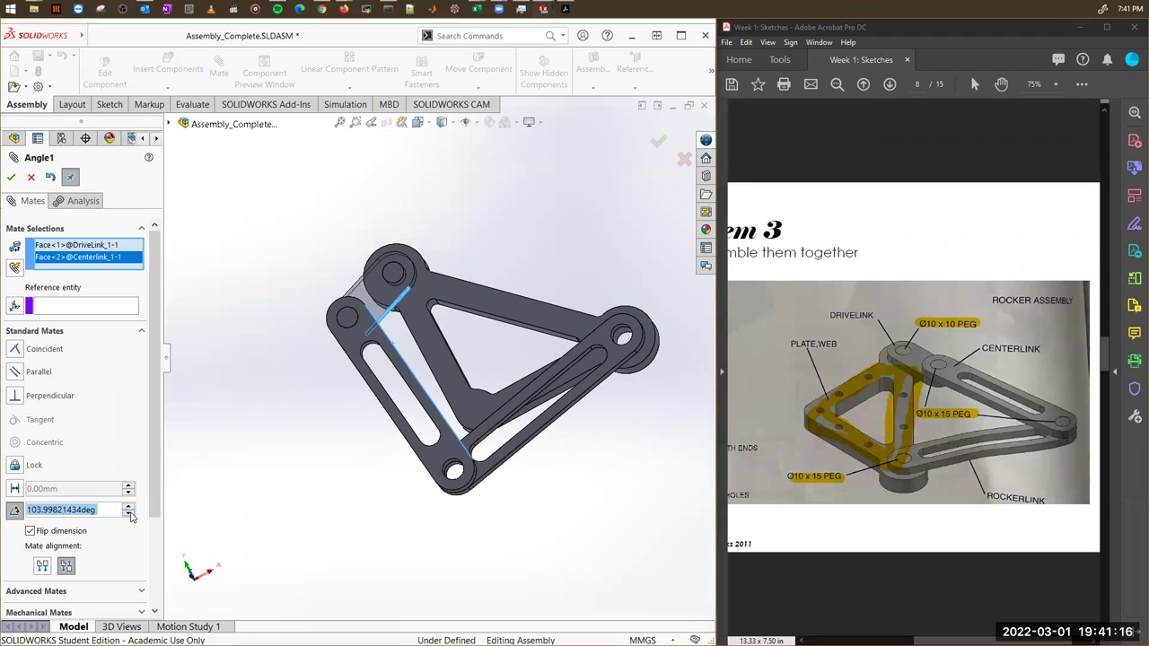
pyautogui.click(129, 512)
pyautogui.click(129, 513)
pyautogui.click(129, 512)
pyautogui.click(130, 513)
pyautogui.press('Down')
pyautogui.press('Down')
pyautogui.press('Down')
pyautogui.press('Down')
pyautogui.press('Down')
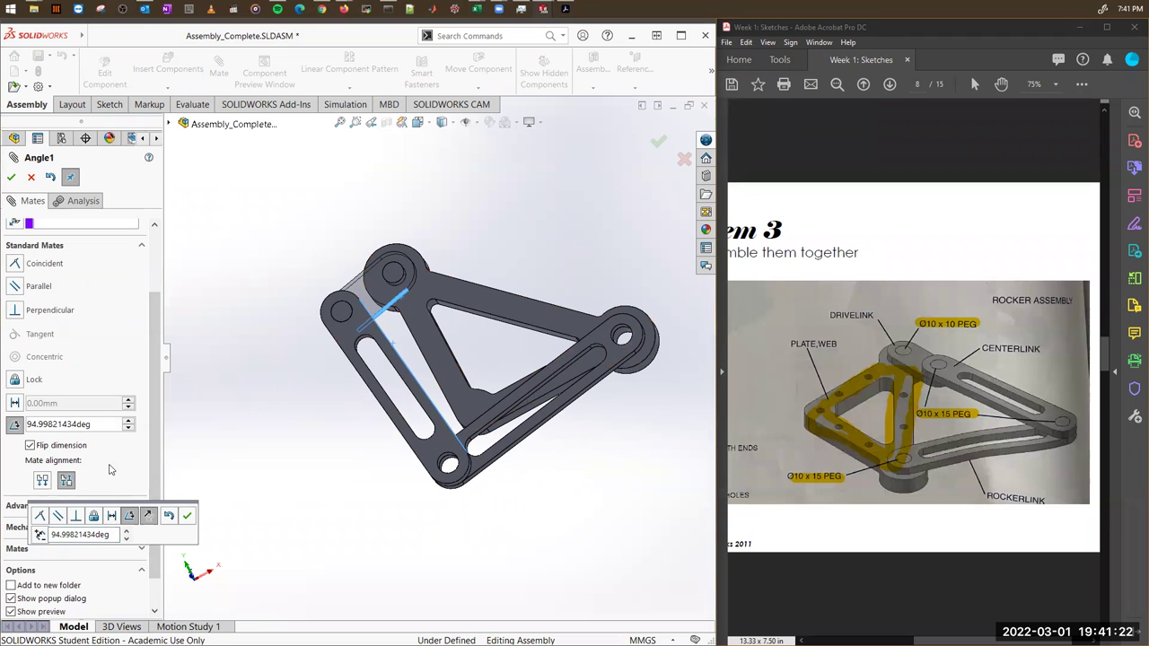
pyautogui.scroll(-2, 150, 415)
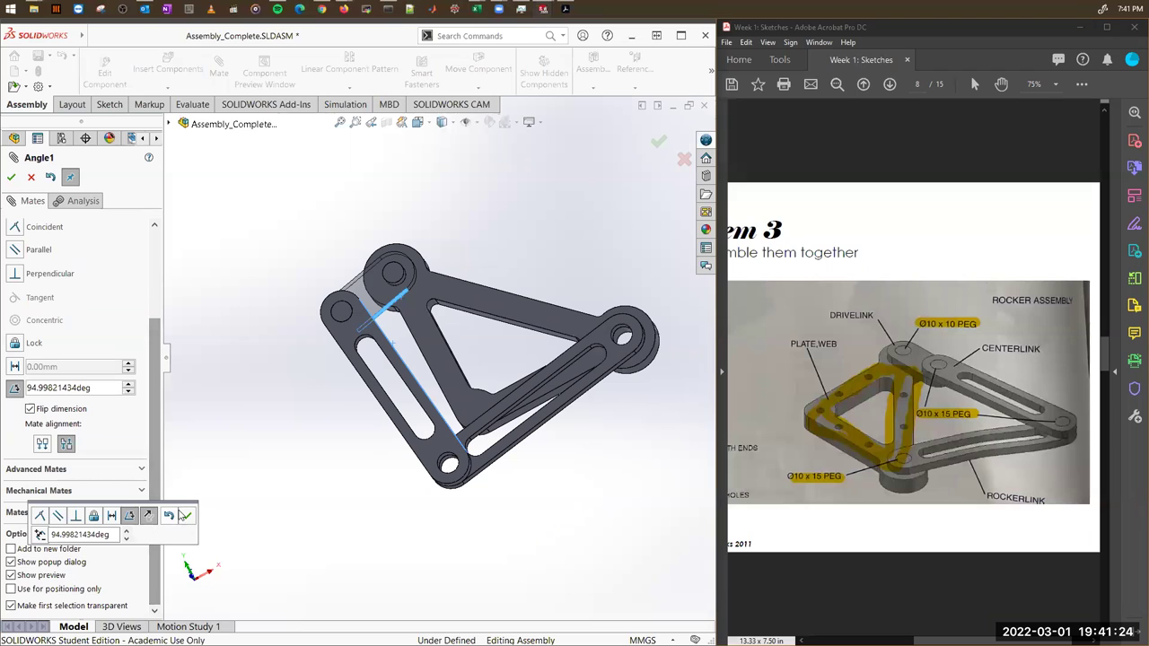
pyautogui.click(169, 516)
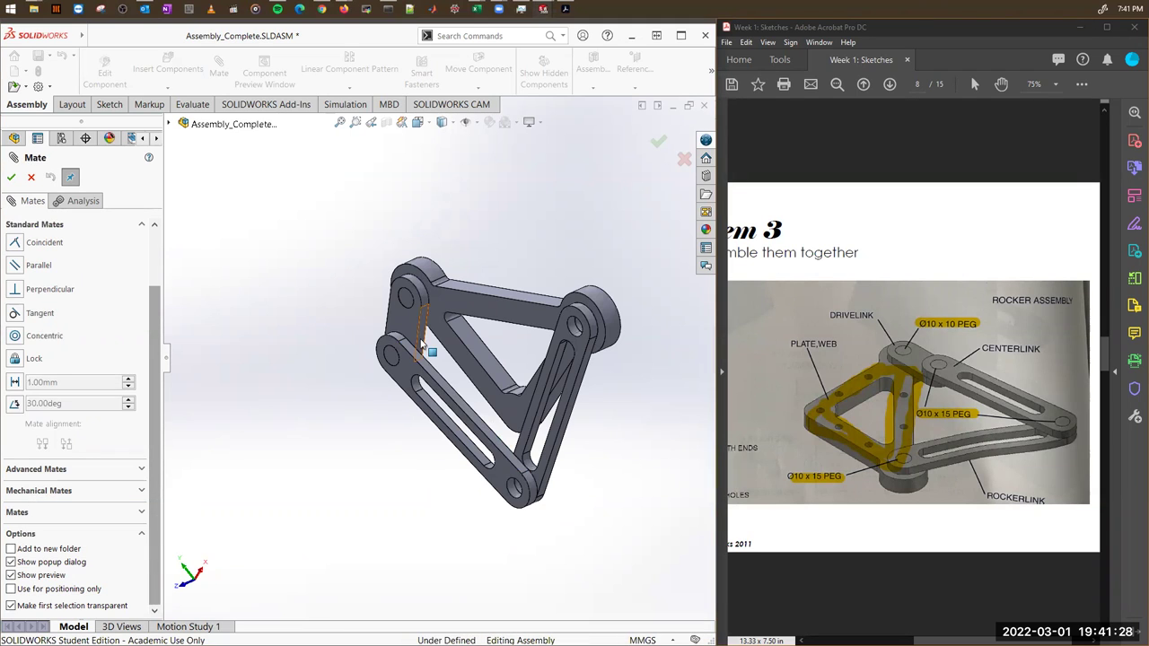
# Add an advanced limit Angle mate between DriveLink and Centerlink faces, minimum 30° and maximum 115°.
pyautogui.click(428, 366)
pyautogui.click(436, 377)
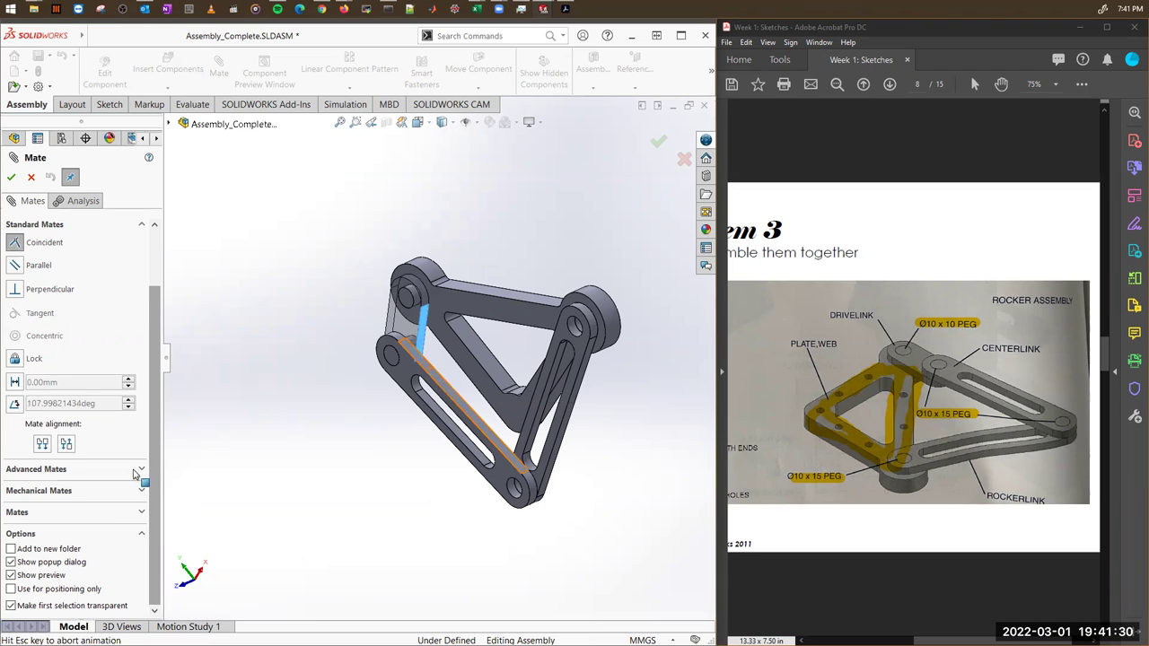
pyautogui.click(142, 470)
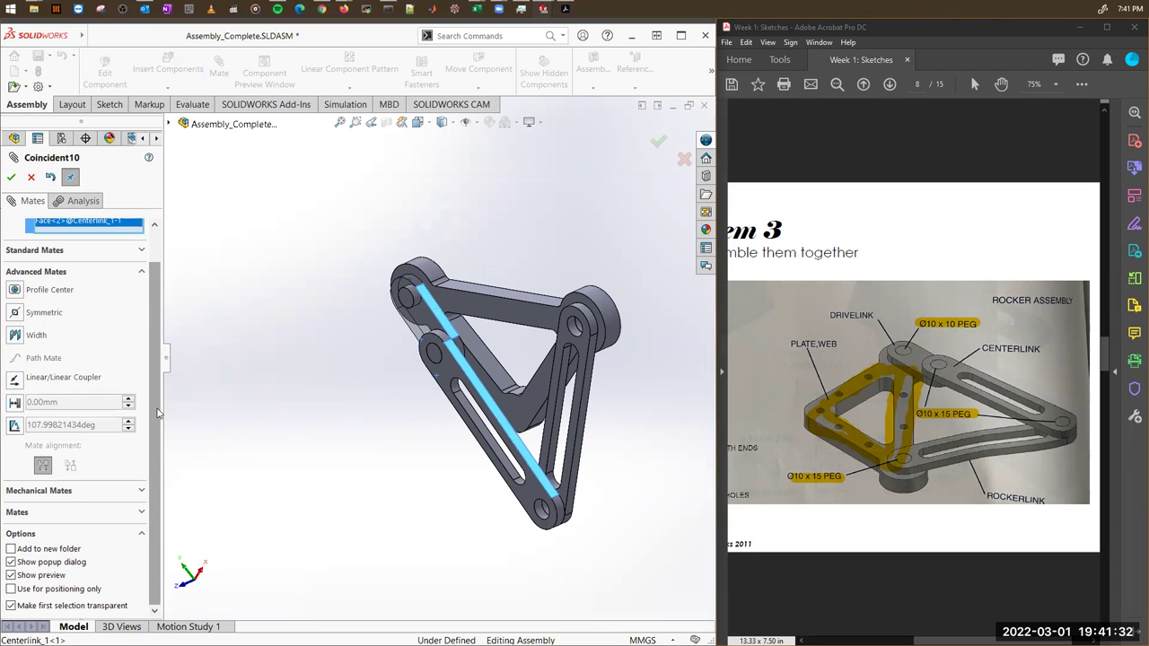
pyautogui.click(15, 426)
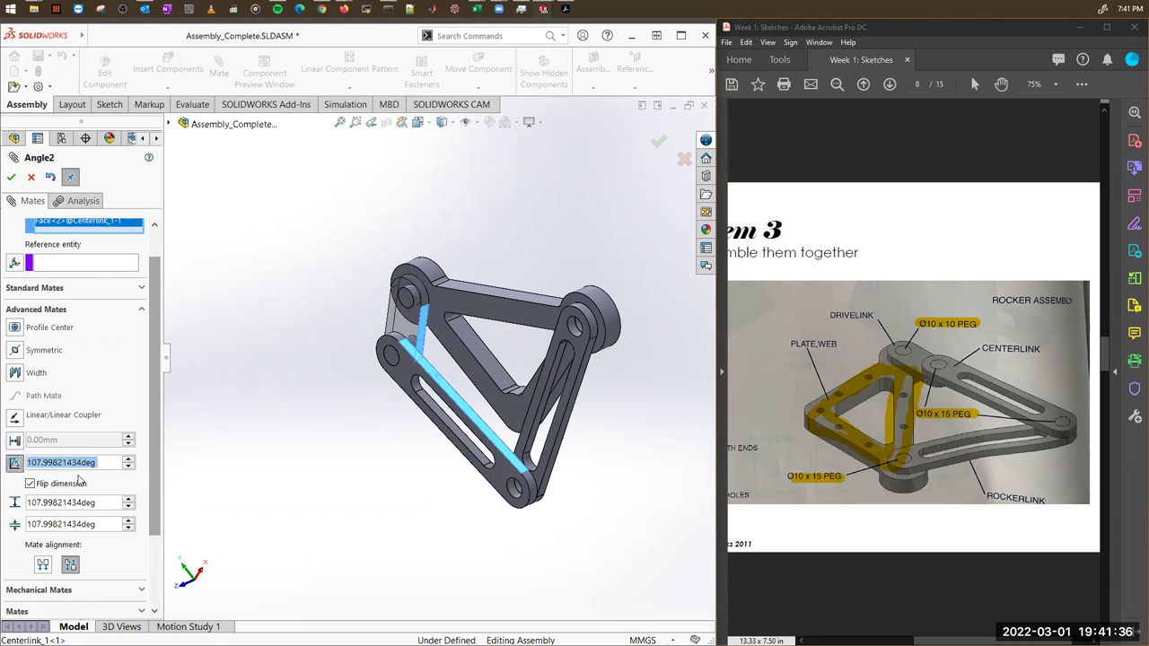
pyautogui.moveTo(157, 434); pyautogui.dragTo(152, 491)
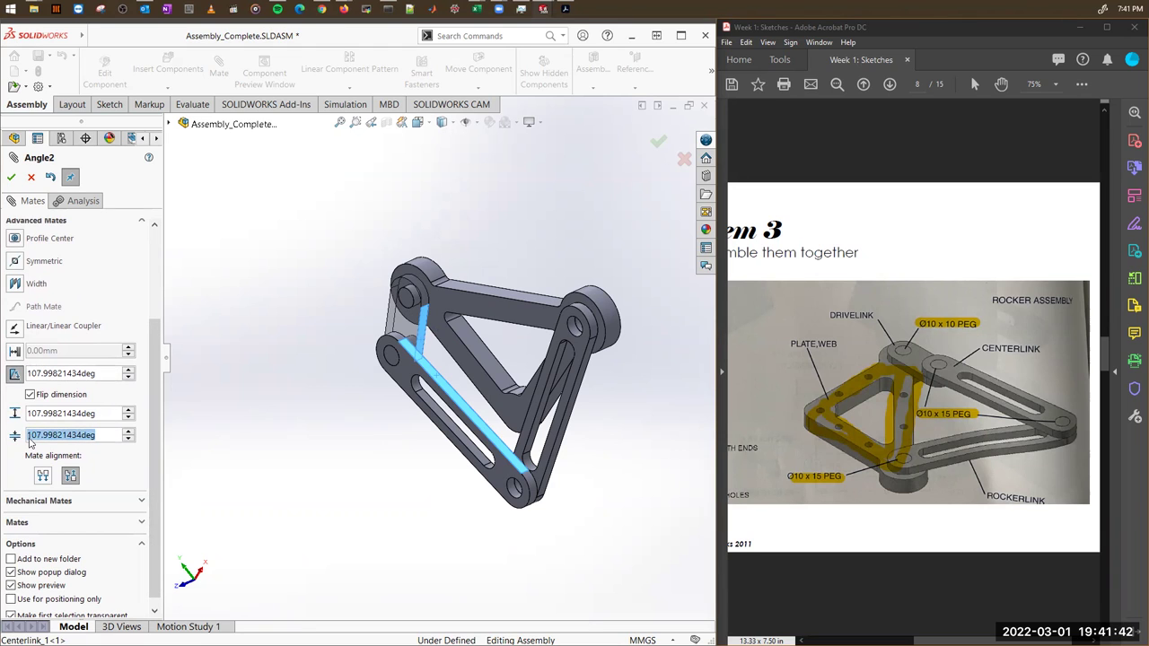
pyautogui.write('30')
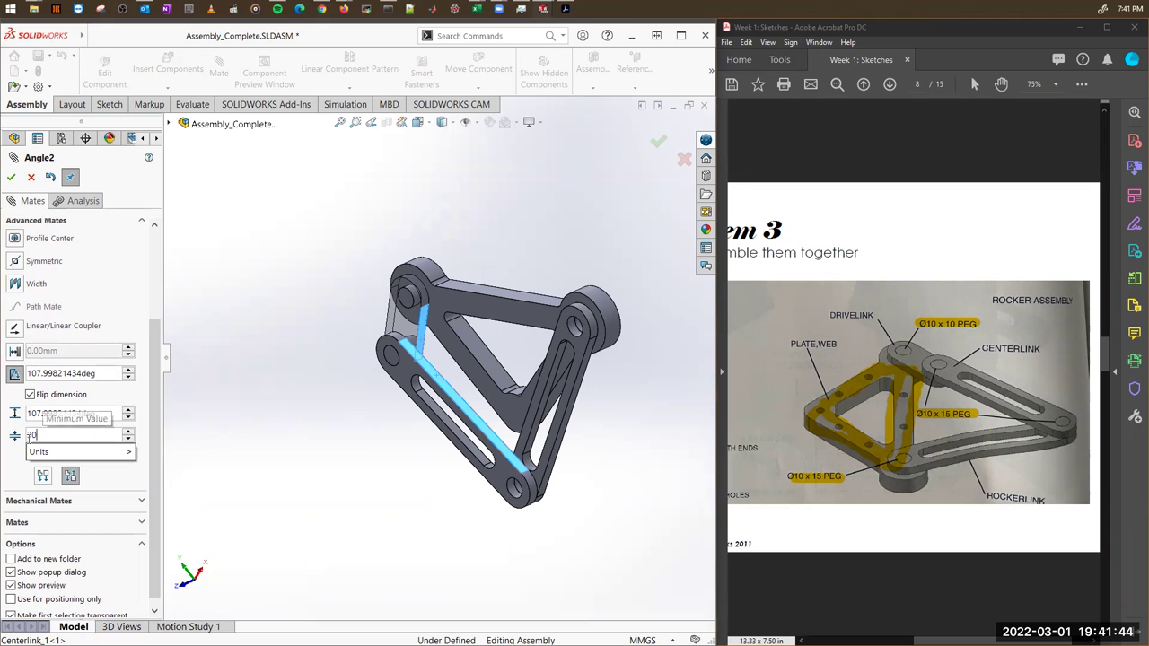
pyautogui.press('Return')
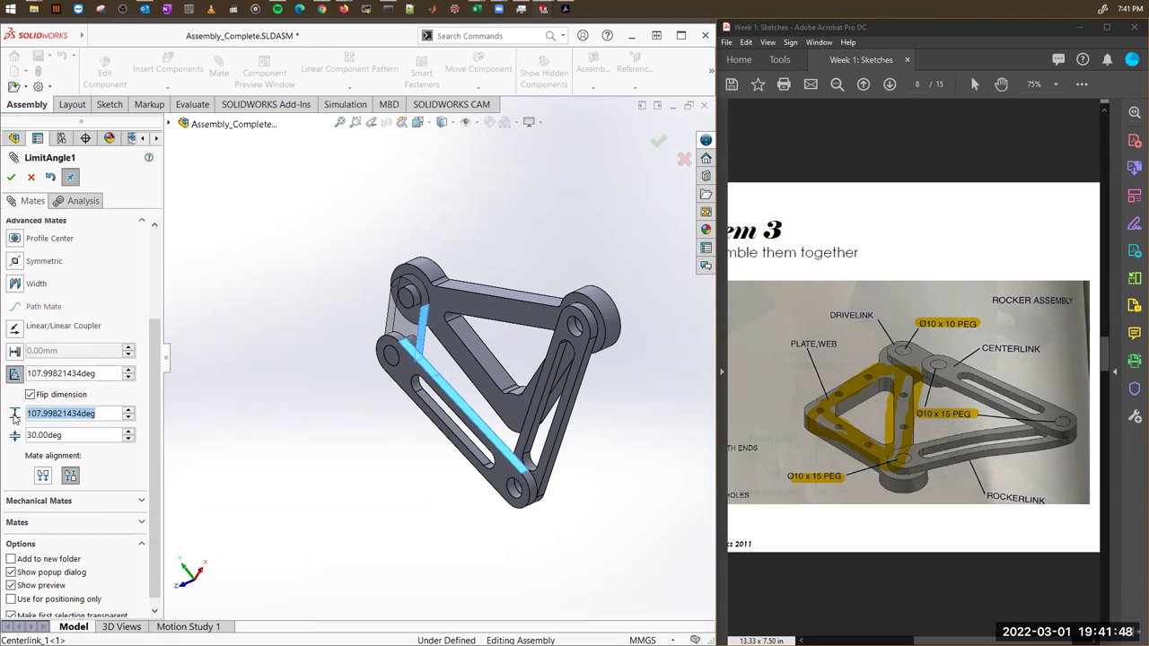
pyautogui.write('115')
pyautogui.press('Return')
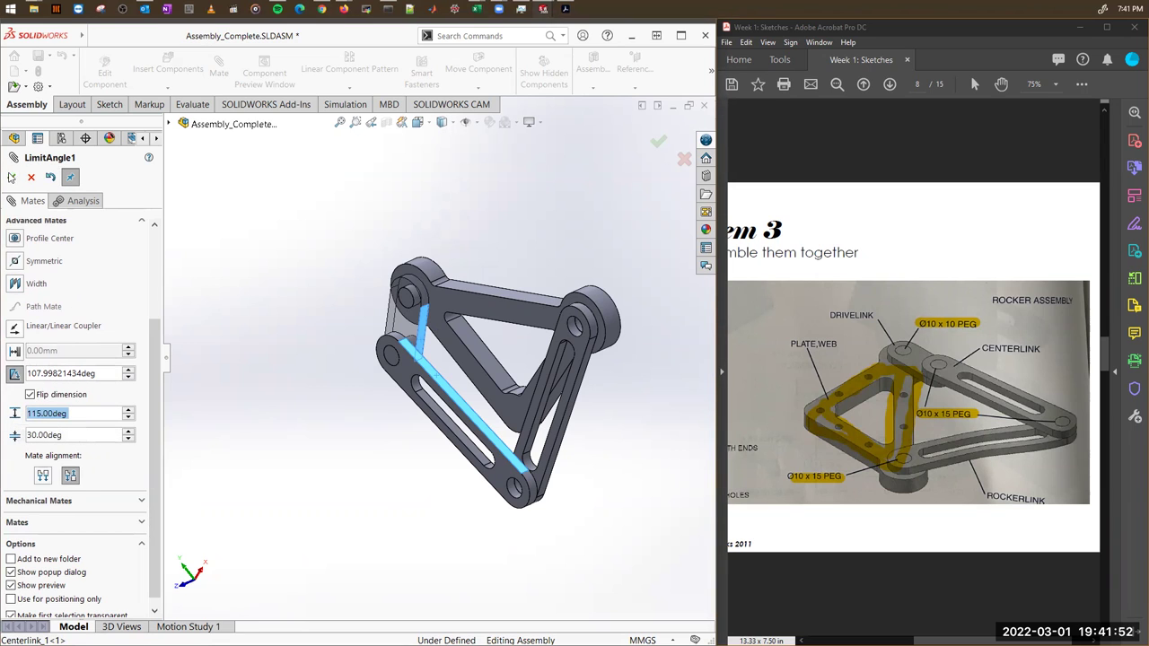
# Apply LimitAngle1, swing the slotted link through its limited range, and close mating.
pyautogui.click(11, 177)
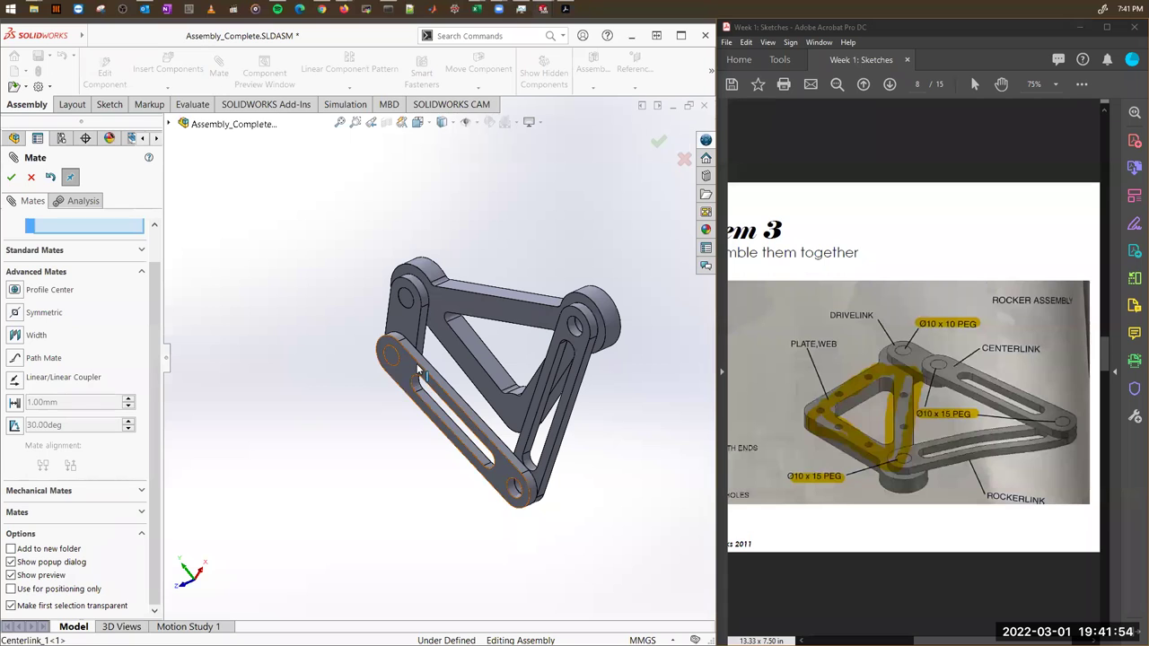
pyautogui.moveTo(425, 386); pyautogui.dragTo(441, 258)
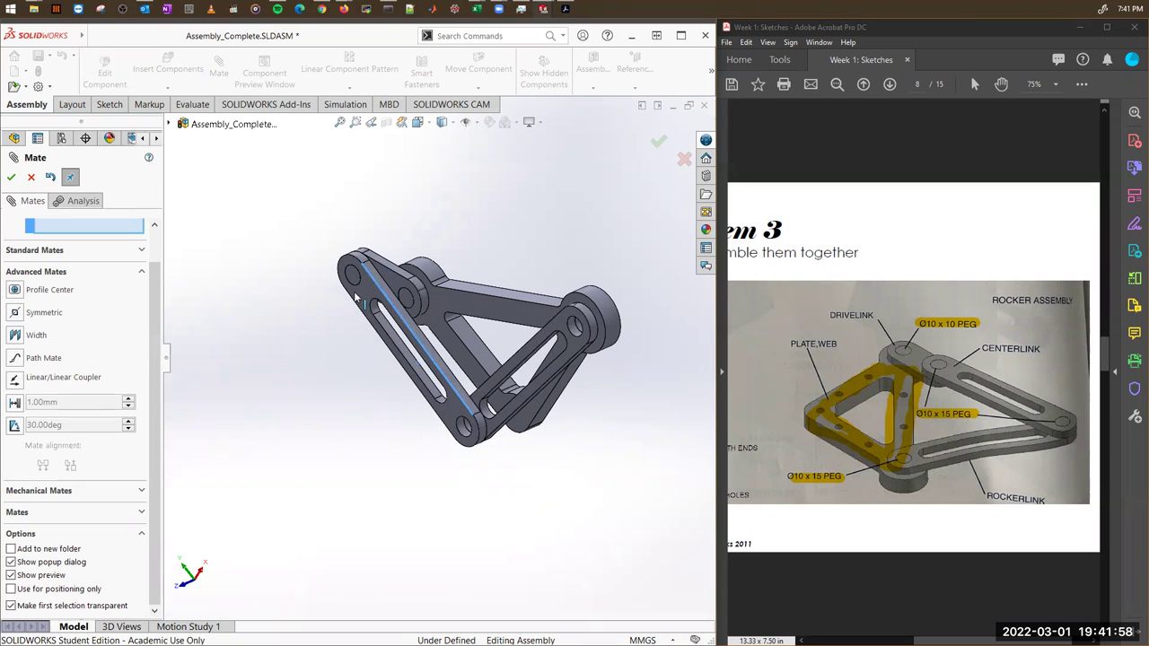
pyautogui.moveTo(356, 297); pyautogui.dragTo(518, 574)
pyautogui.moveTo(577, 526); pyautogui.dragTo(256, 199)
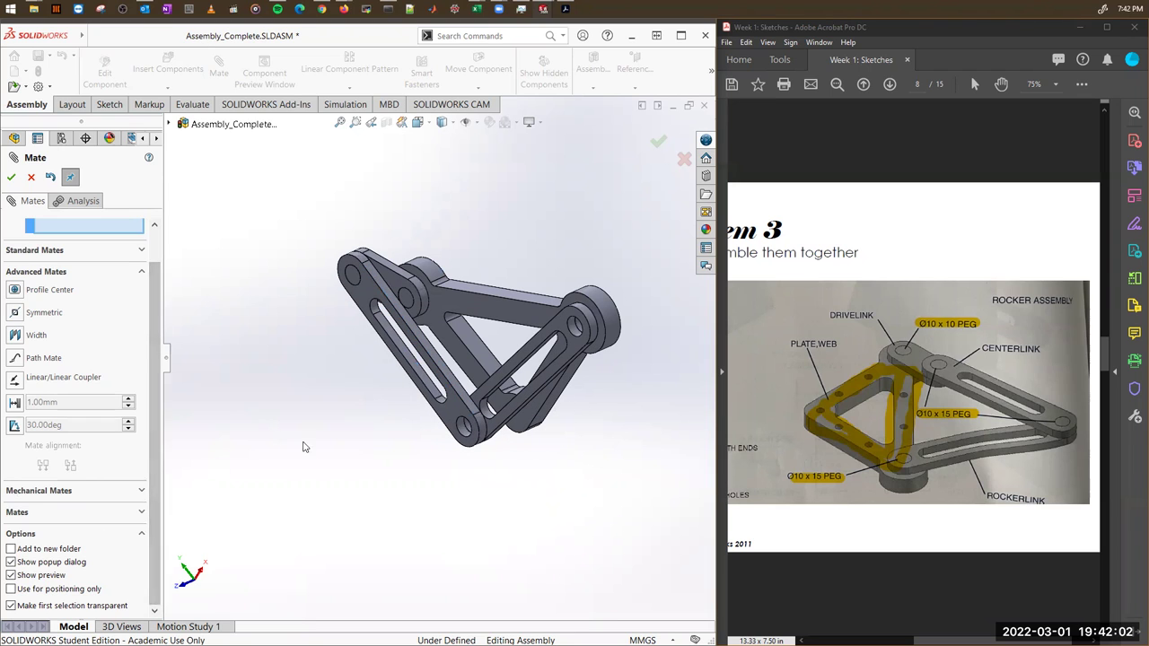
pyautogui.moveTo(369, 289); pyautogui.dragTo(238, 133)
pyautogui.moveTo(469, 530); pyautogui.dragTo(533, 585)
pyautogui.moveTo(336, 395); pyautogui.dragTo(414, 464)
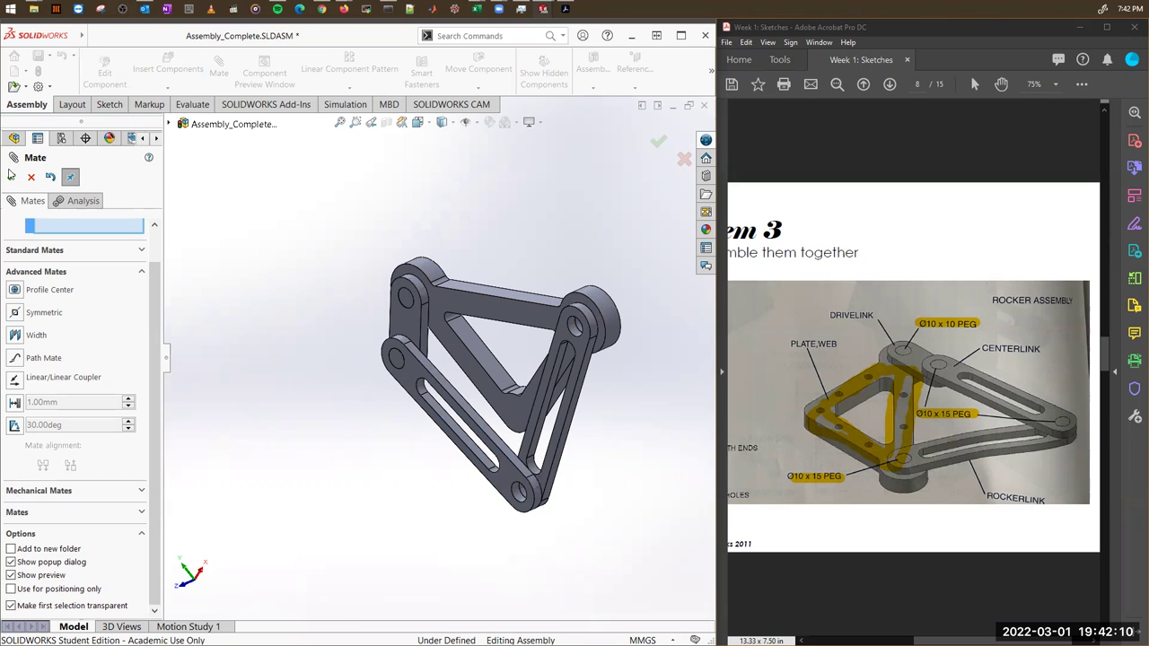
pyautogui.click(12, 177)
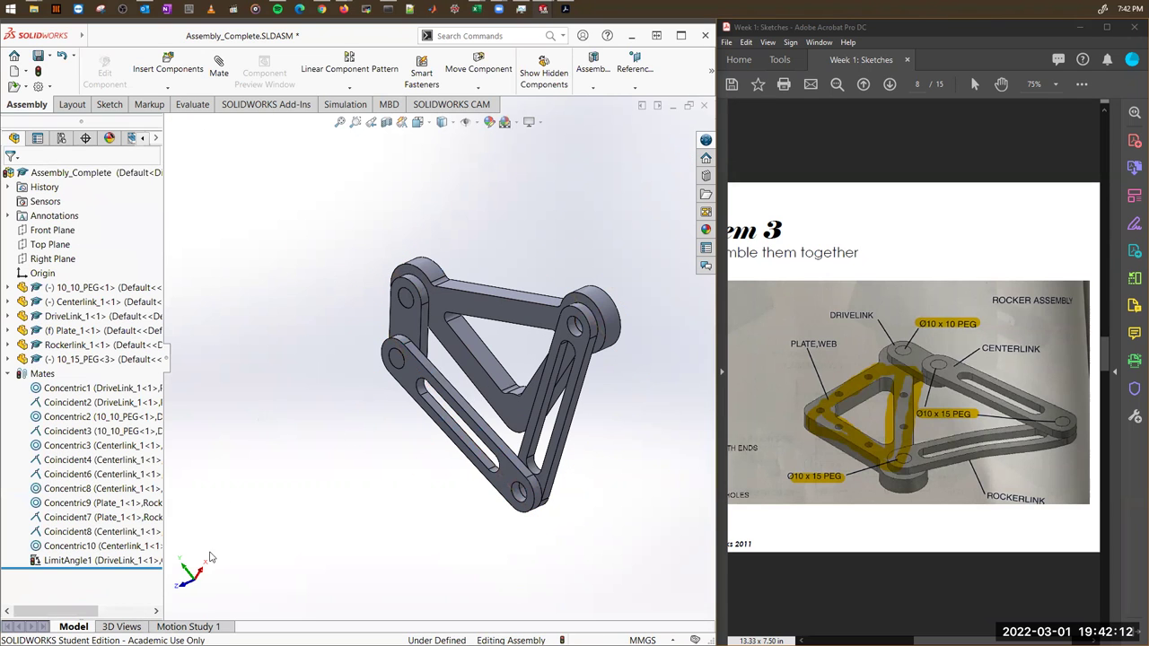
pyautogui.click(63, 562)
pyautogui.rightClick(63, 564)
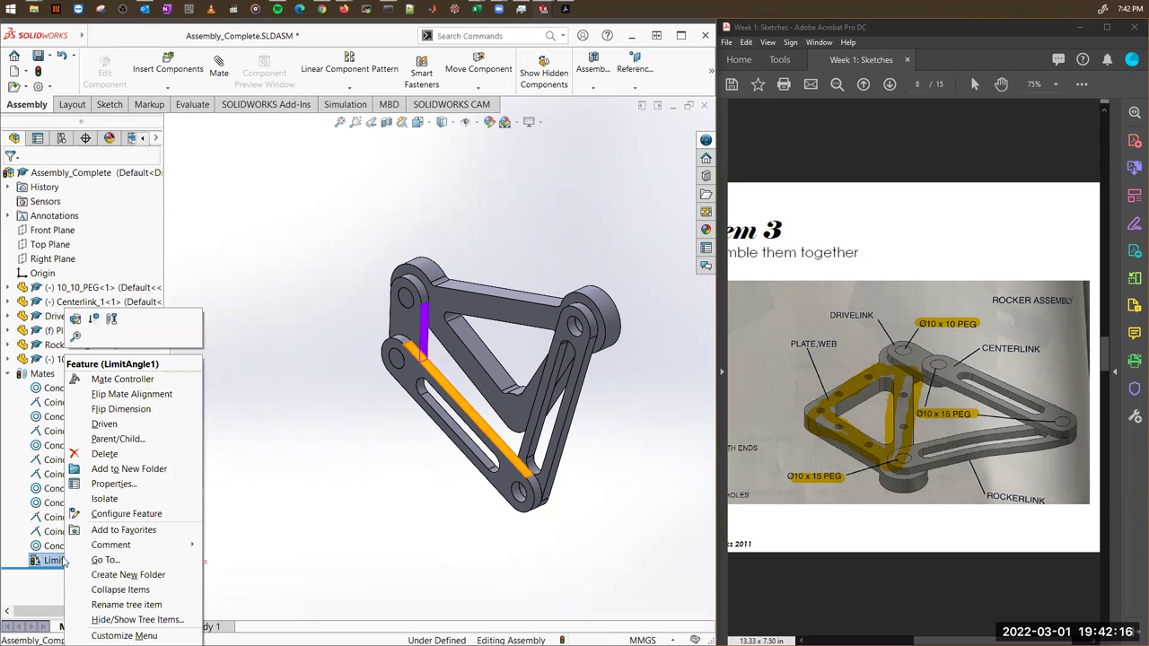
pyautogui.click(76, 320)
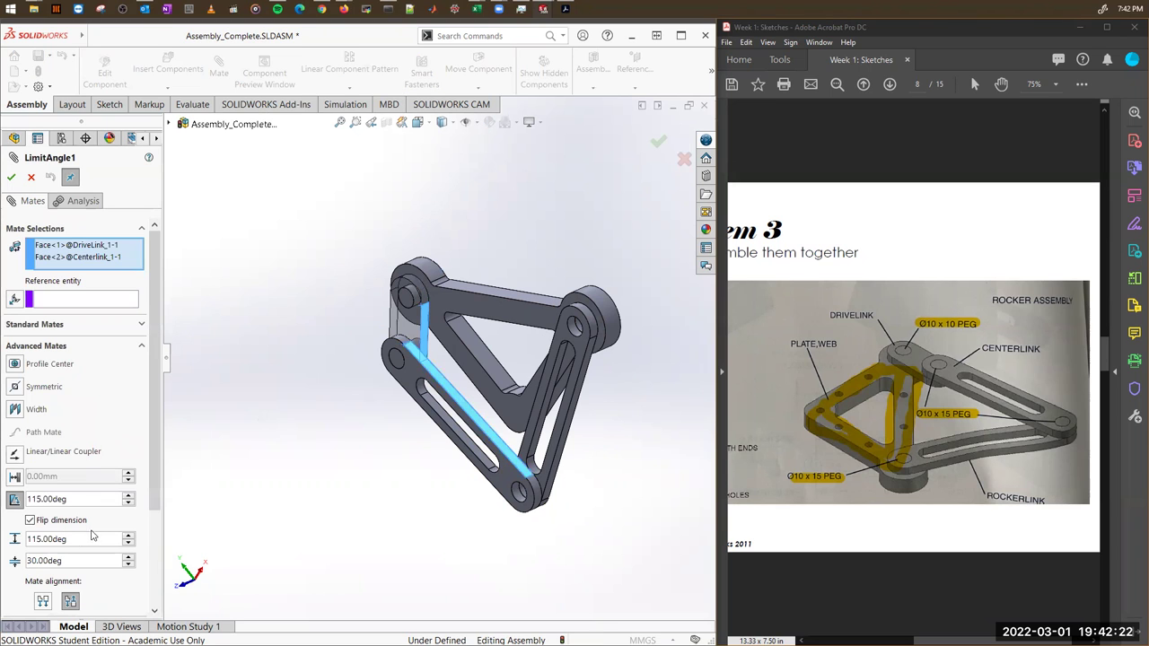
pyautogui.scroll(-4, 140, 492)
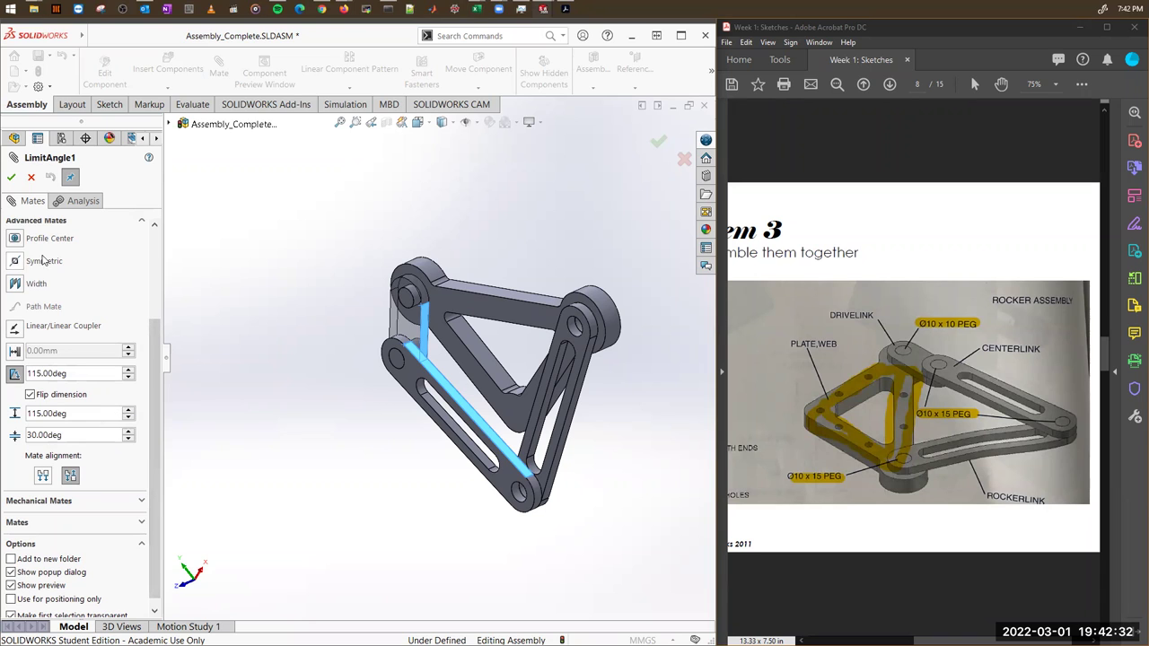
pyautogui.scroll(3, 141, 348)
pyautogui.scroll(-2, 141, 347)
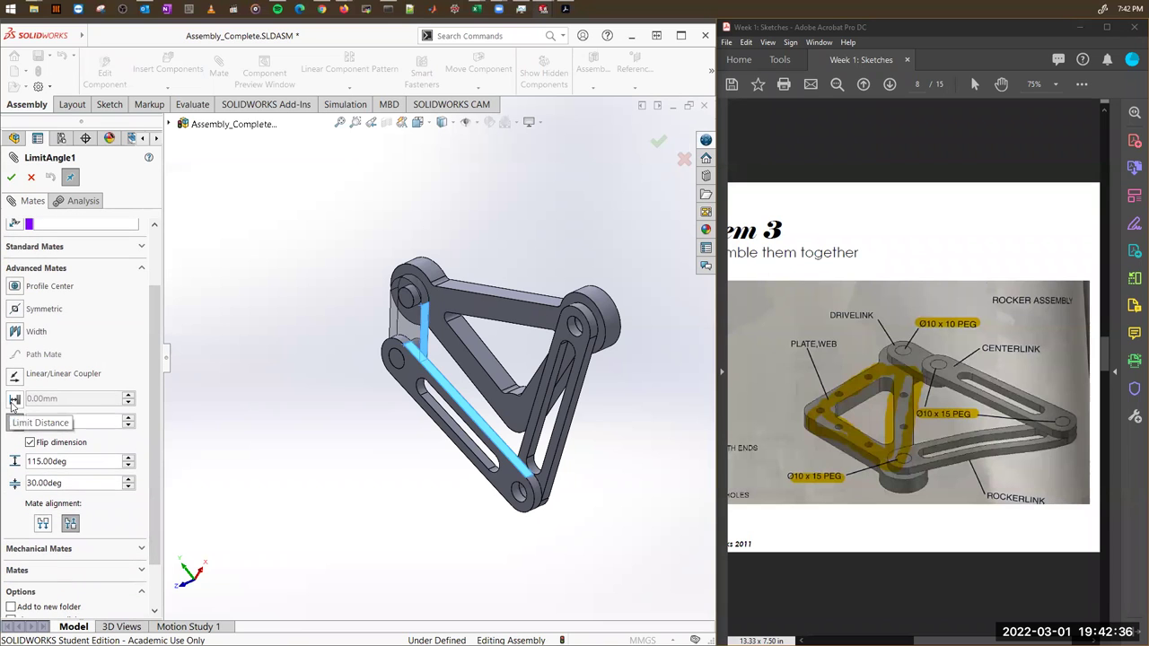
pyautogui.click(140, 269)
pyautogui.press('Return')
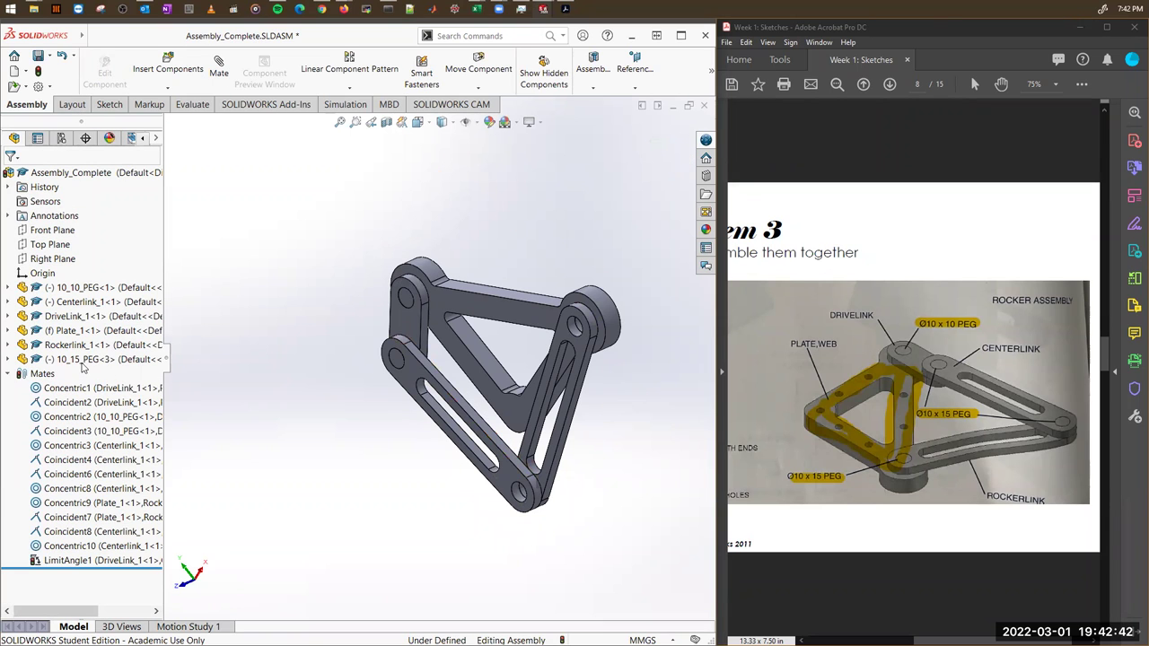
# Insert a new 10_15_PEG copy beside the linkage and start a mate for it.
pyautogui.click(117, 361)
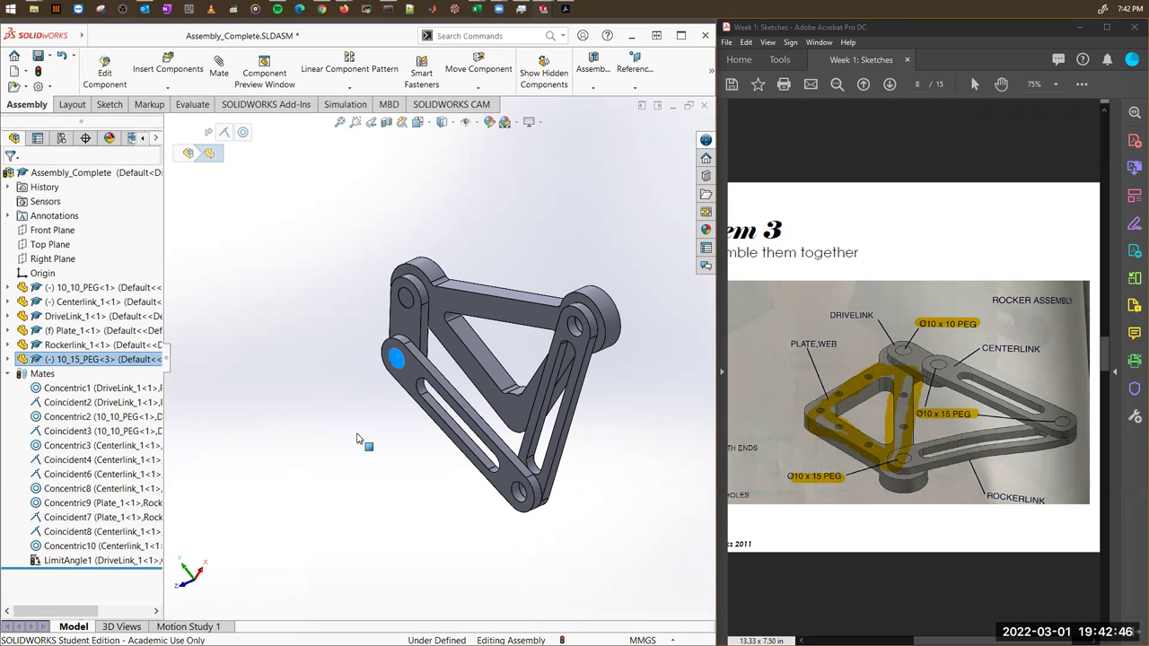
pyautogui.click(355, 372)
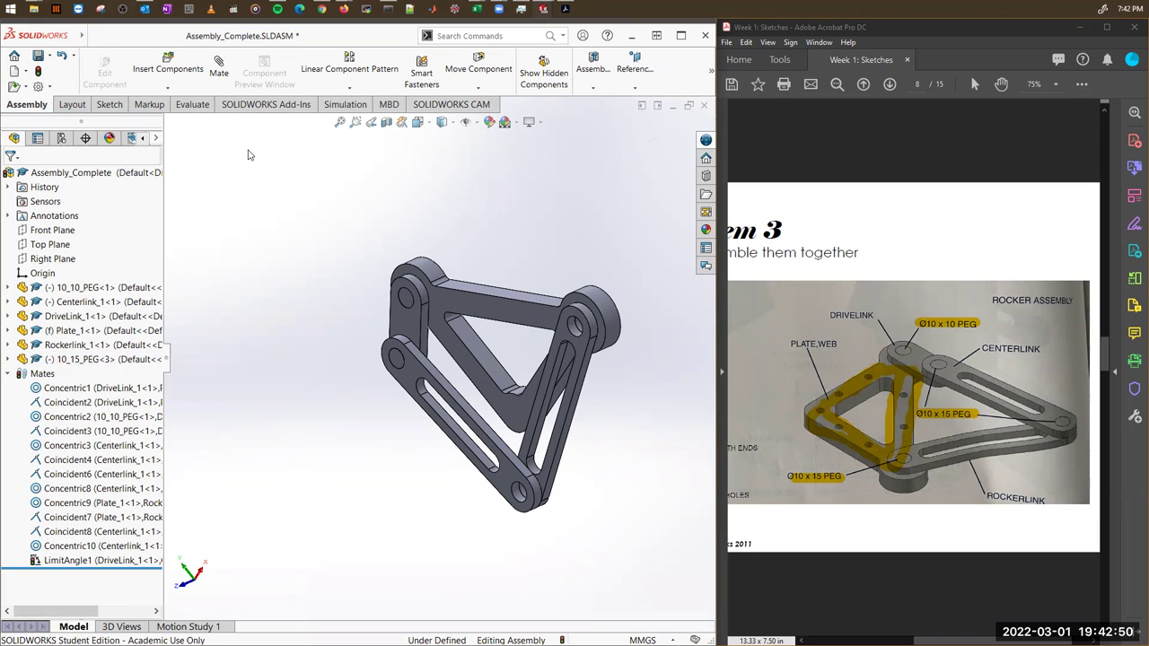
pyautogui.click(168, 66)
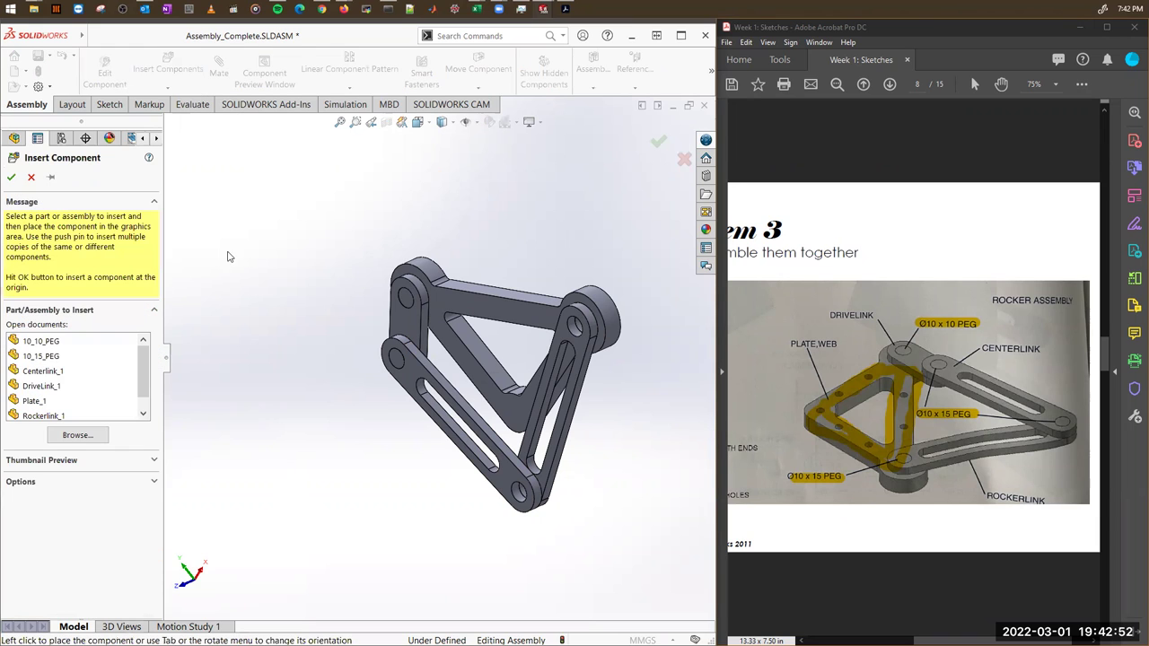
pyautogui.click(32, 356)
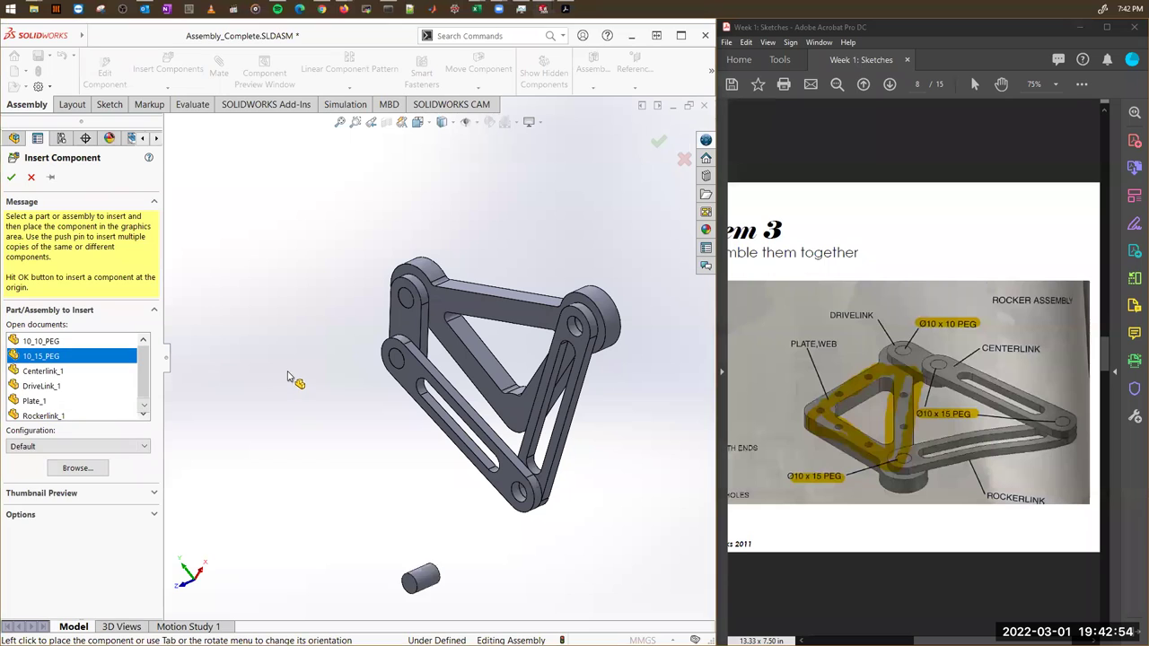
pyautogui.click(325, 399)
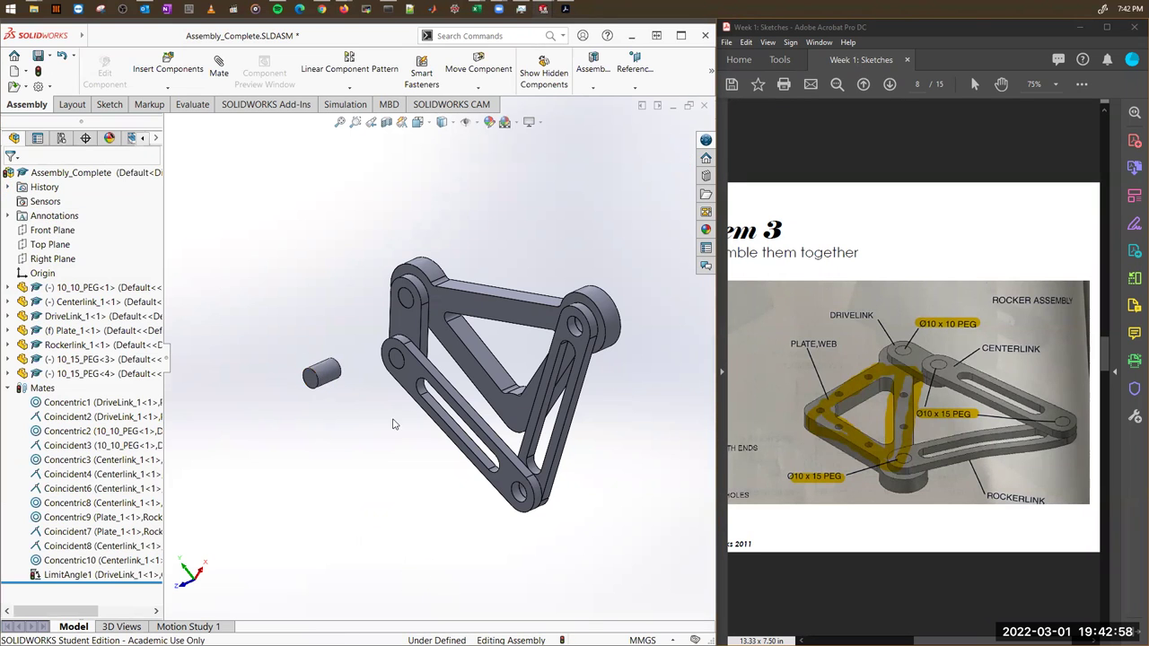
pyautogui.moveTo(388, 451); pyautogui.dragTo(418, 433, button='middle')
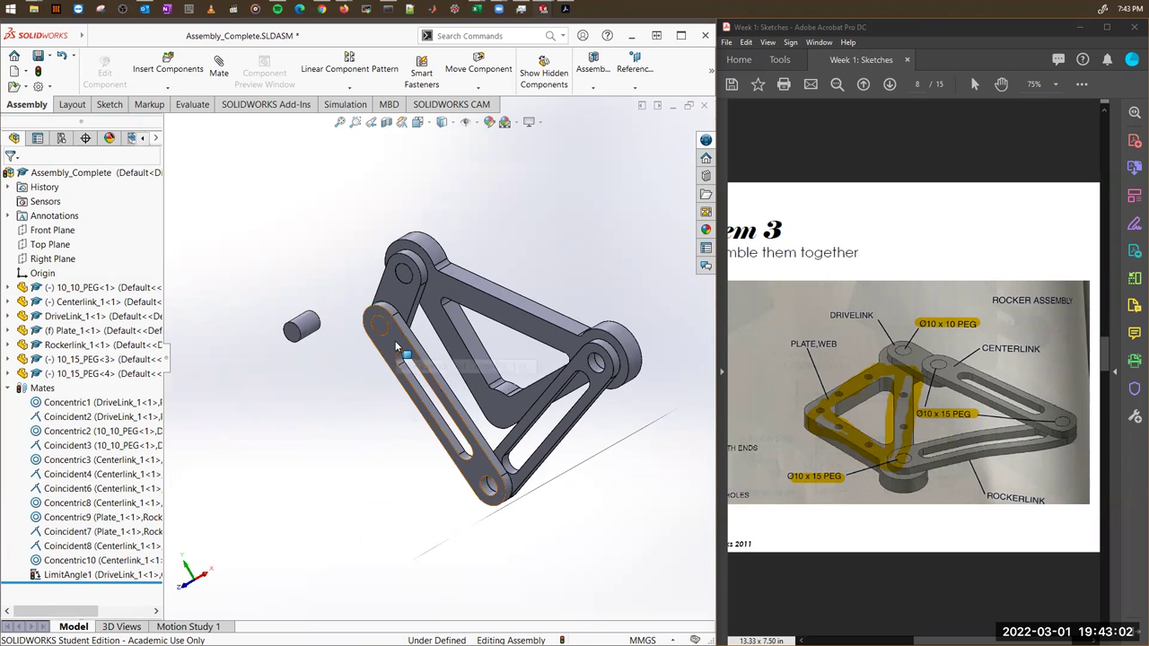
pyautogui.click(228, 70)
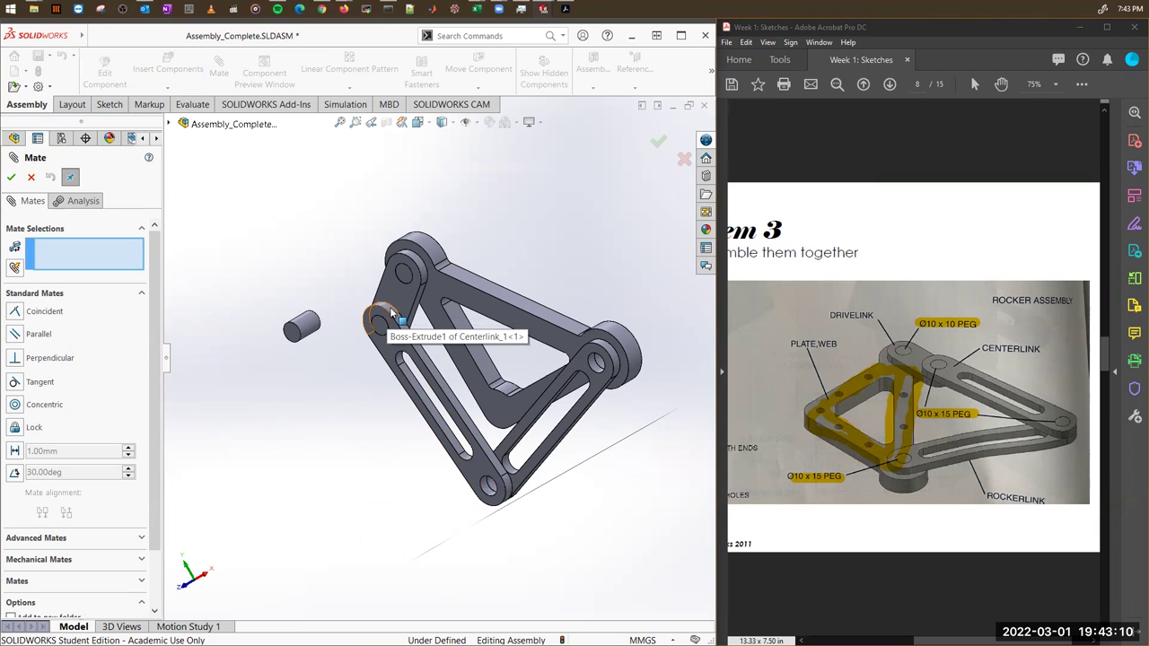
# Mate the new peg concentric with the Centerlink's end hole.
pyautogui.click(390, 307)
pyautogui.click(308, 326)
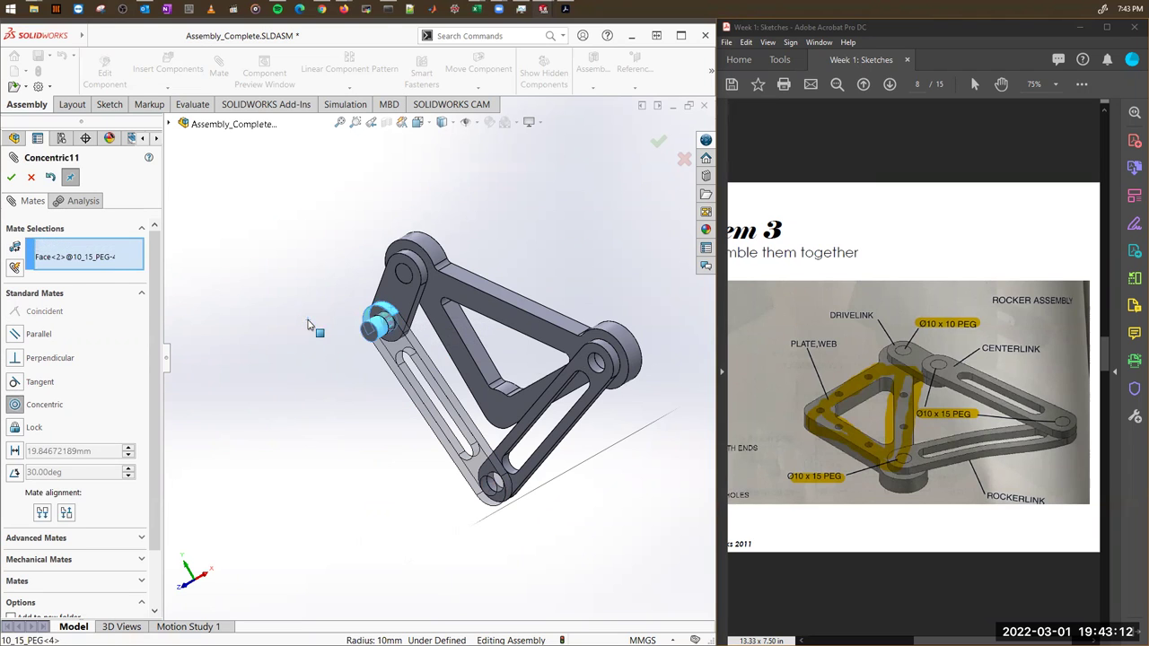
pyautogui.click(10, 177)
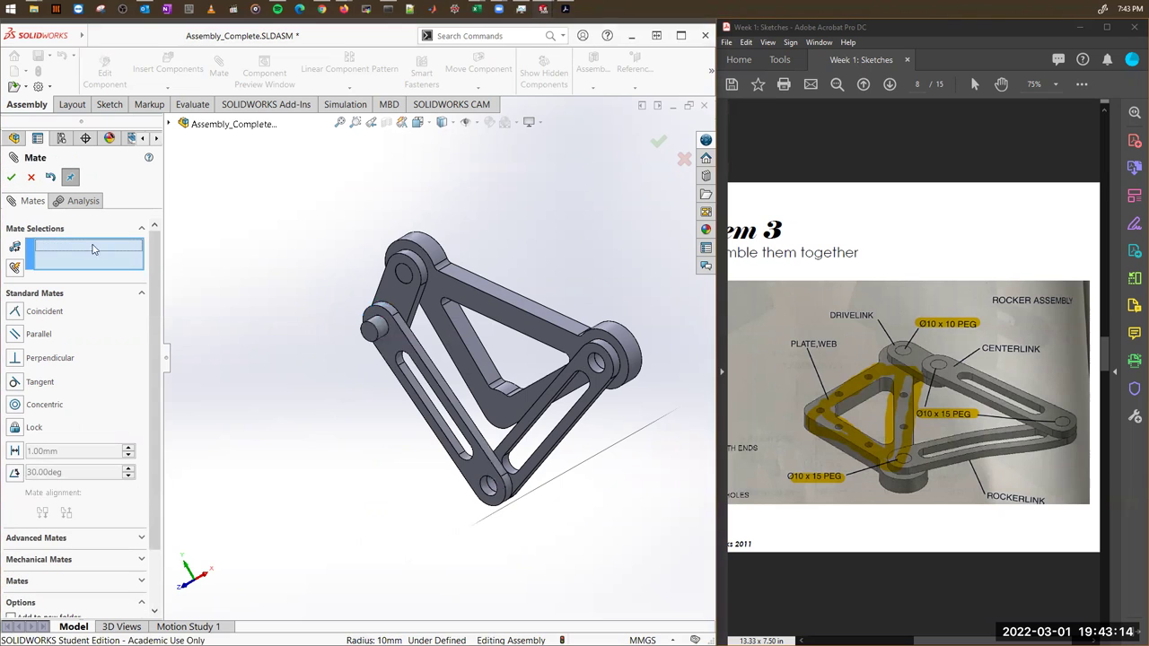
# Pair the Centerlink and peg flat faces anti-aligned, dismiss the warning, and choose Distance.
pyautogui.click(398, 345)
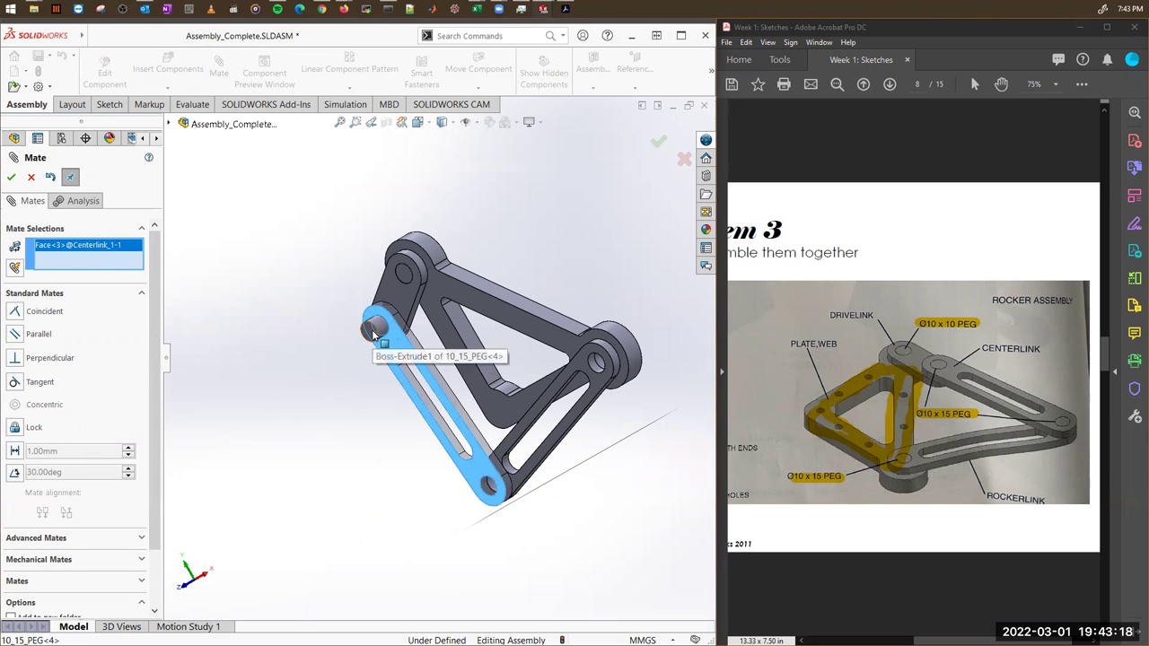
pyautogui.click(374, 333)
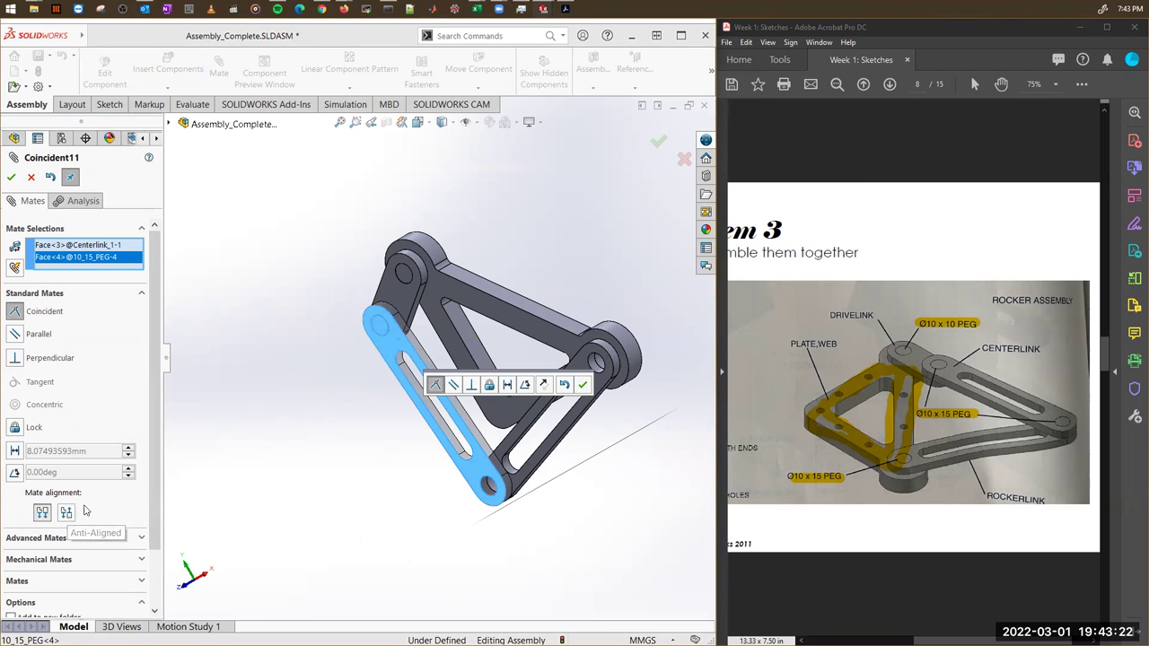
pyautogui.click(62, 516)
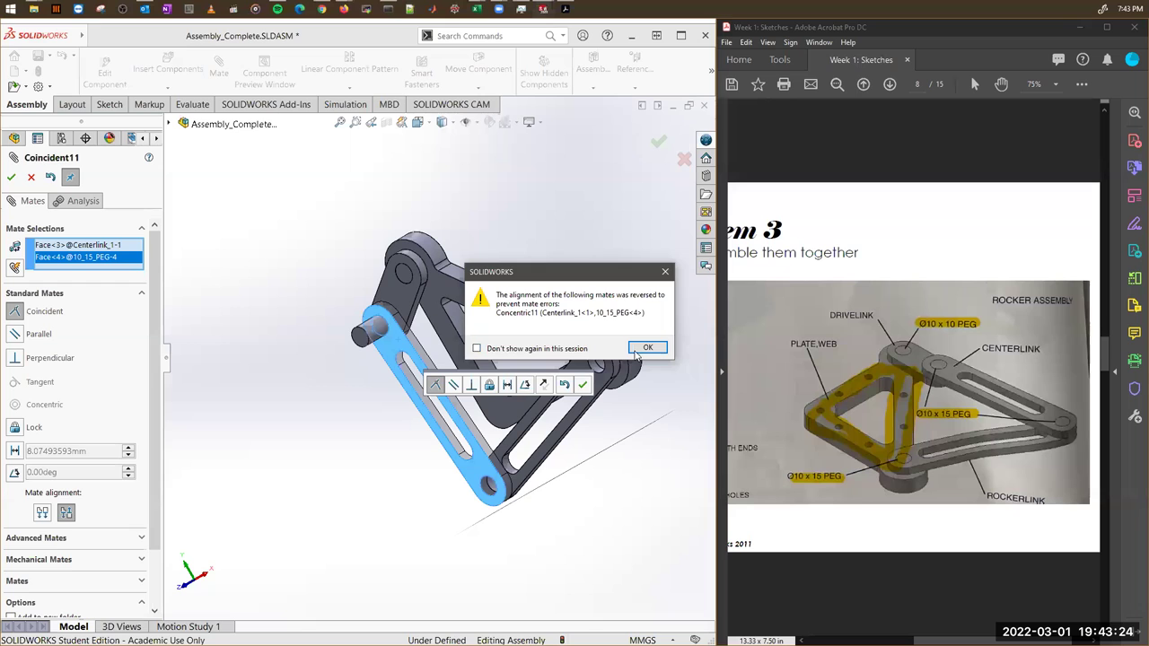
pyautogui.click(646, 347)
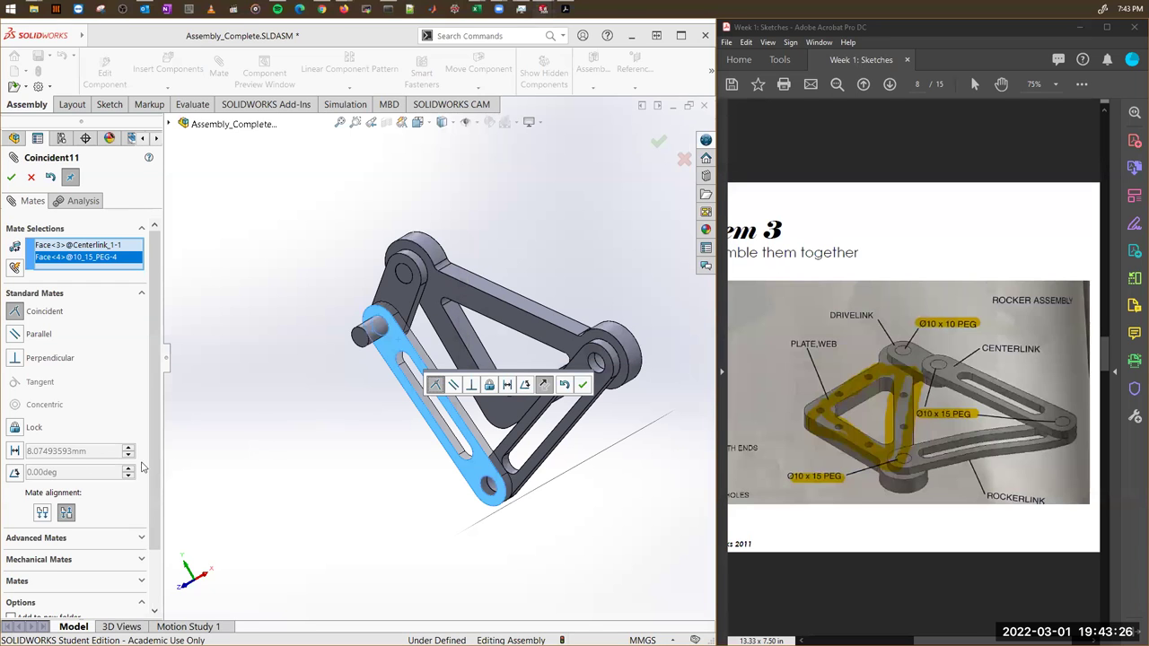
pyautogui.scroll(-2, 149, 541)
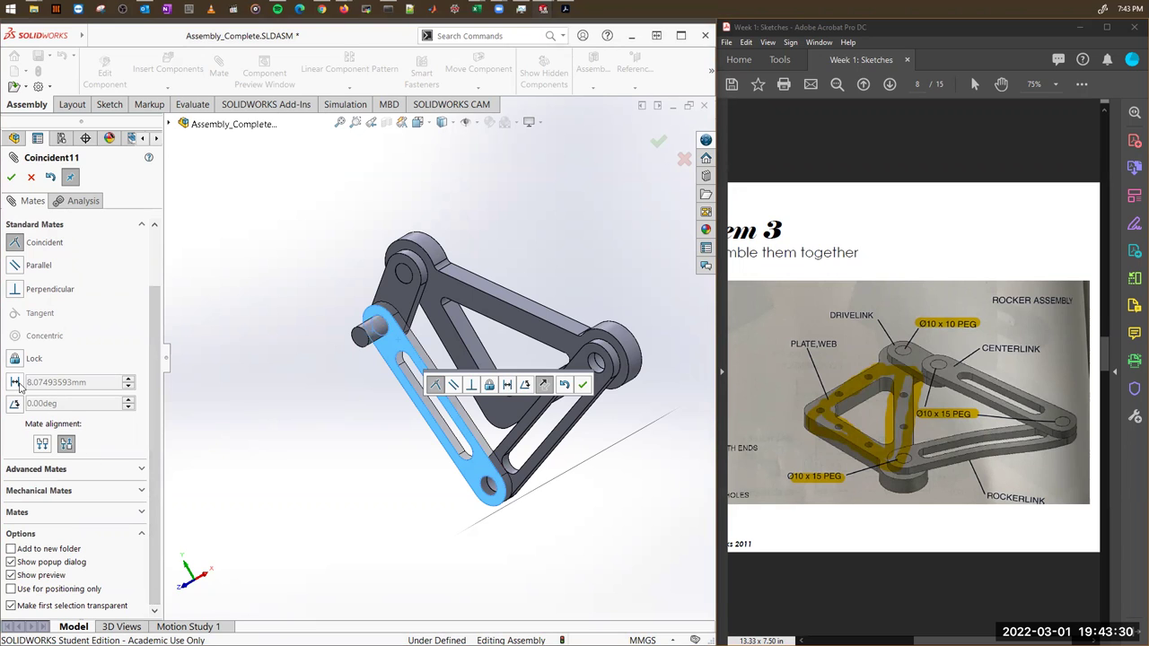
pyautogui.click(15, 383)
# Set the peg-to-Centerlink mate distance to 10 mm.
pyautogui.click(104, 384)
pyautogui.doubleClick(104, 384)
pyautogui.write('10')
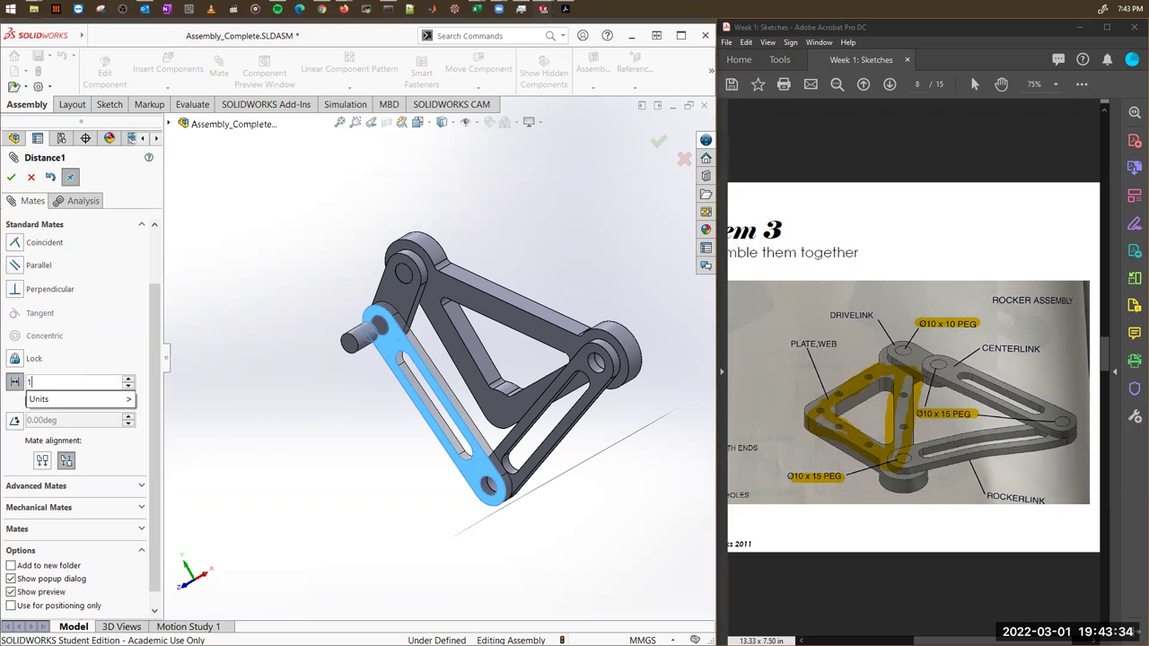
pyautogui.press('Return')
pyautogui.moveTo(362, 356); pyautogui.dragTo(343, 410, button='middle')
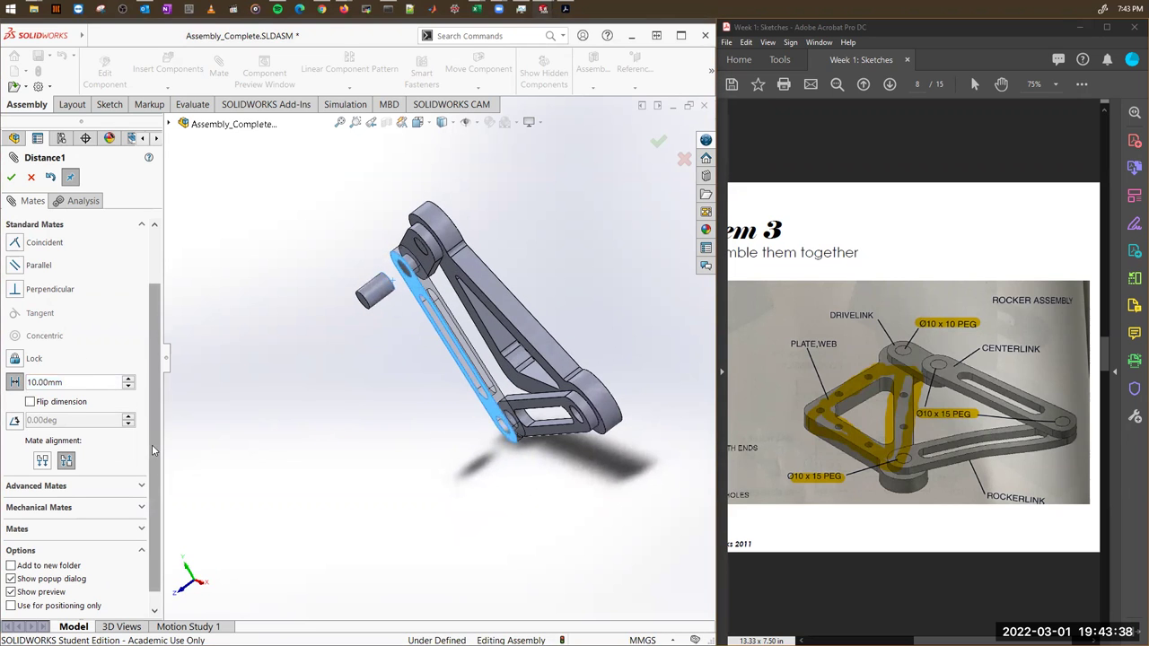
pyautogui.scroll(-1, 151, 444)
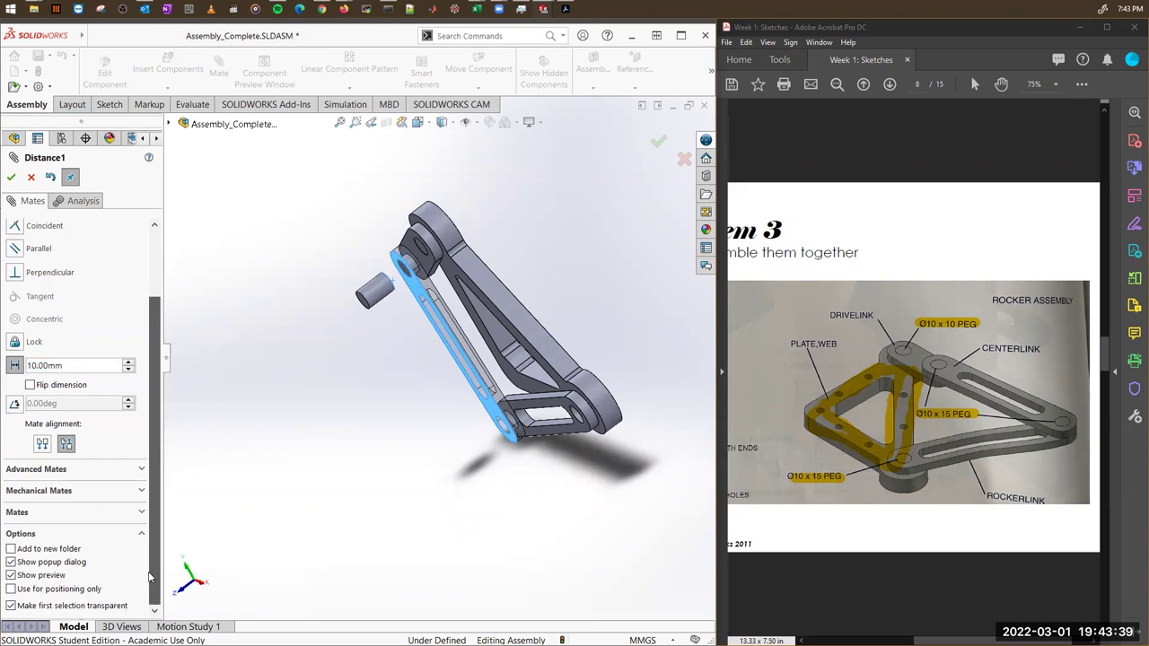
# Make it a limit distance mate with a 5 mm minimum and 50 mm maximum.
pyautogui.click(142, 469)
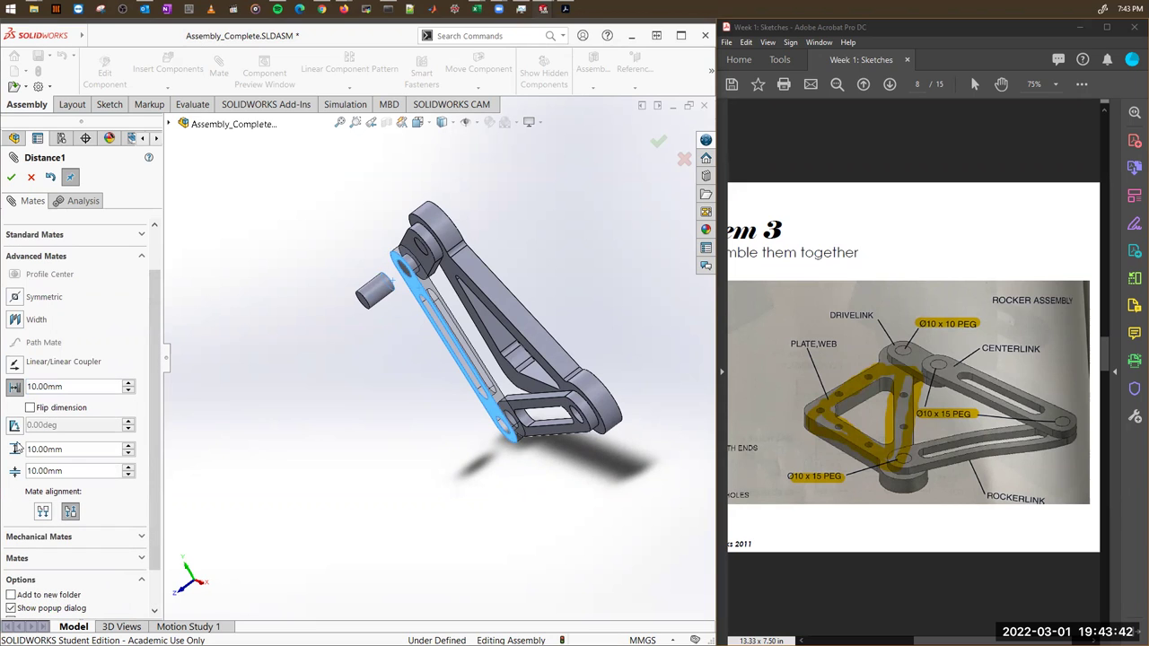
pyautogui.click(77, 387)
pyautogui.moveTo(77, 471); pyautogui.dragTo(24, 472)
pyautogui.write('5')
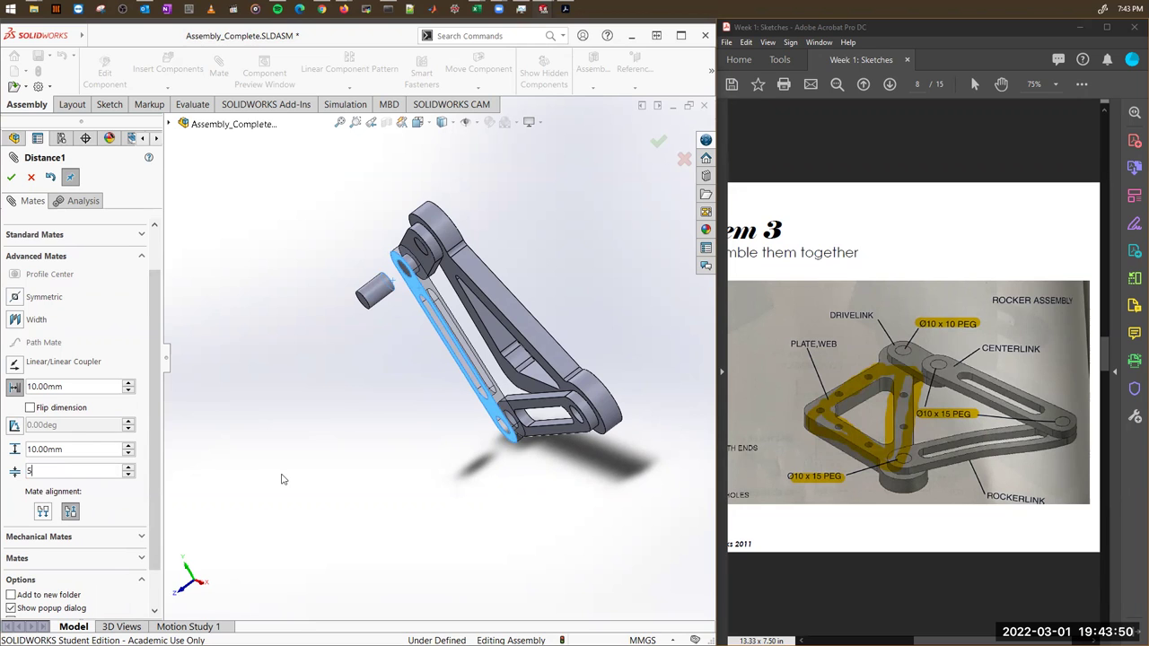
pyautogui.press('Return')
pyautogui.moveTo(77, 450); pyautogui.dragTo(9, 454)
pyautogui.write('50')
pyautogui.press('Return')
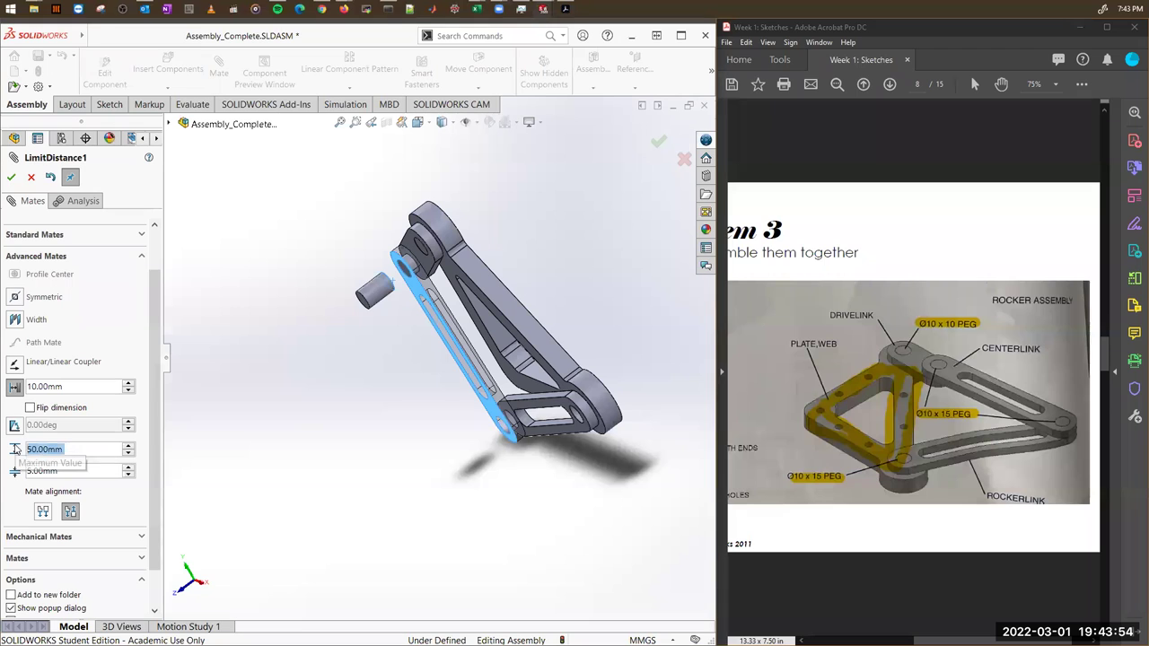
# Accept LimitDistance1, drag the peg to test its travel, and finish mating.
pyautogui.click(11, 176)
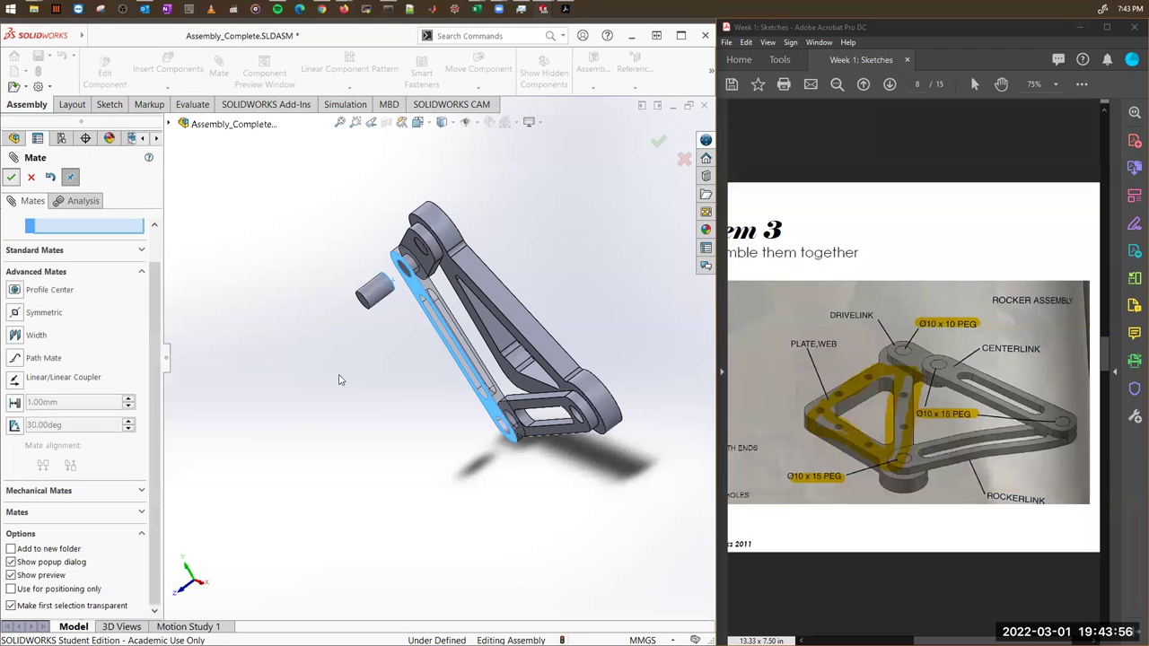
pyautogui.moveTo(381, 301); pyautogui.dragTo(229, 410)
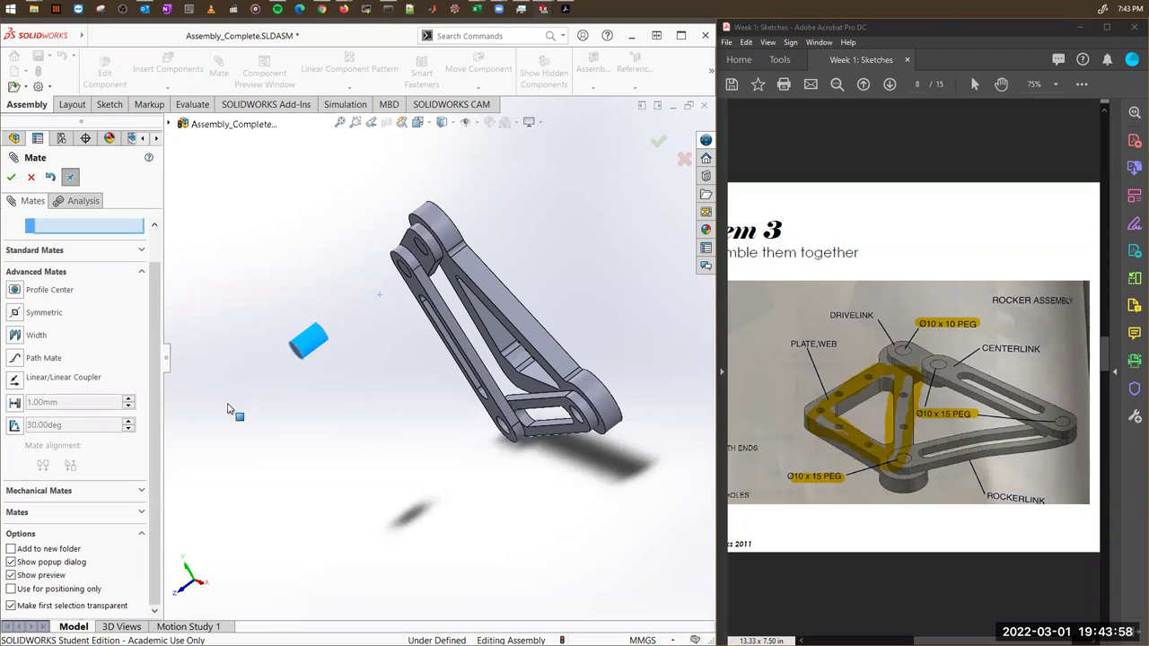
pyautogui.moveTo(355, 358); pyautogui.dragTo(488, 282)
pyautogui.moveTo(294, 403); pyautogui.dragTo(400, 329)
pyautogui.moveTo(337, 391); pyautogui.dragTo(418, 329, button='middle')
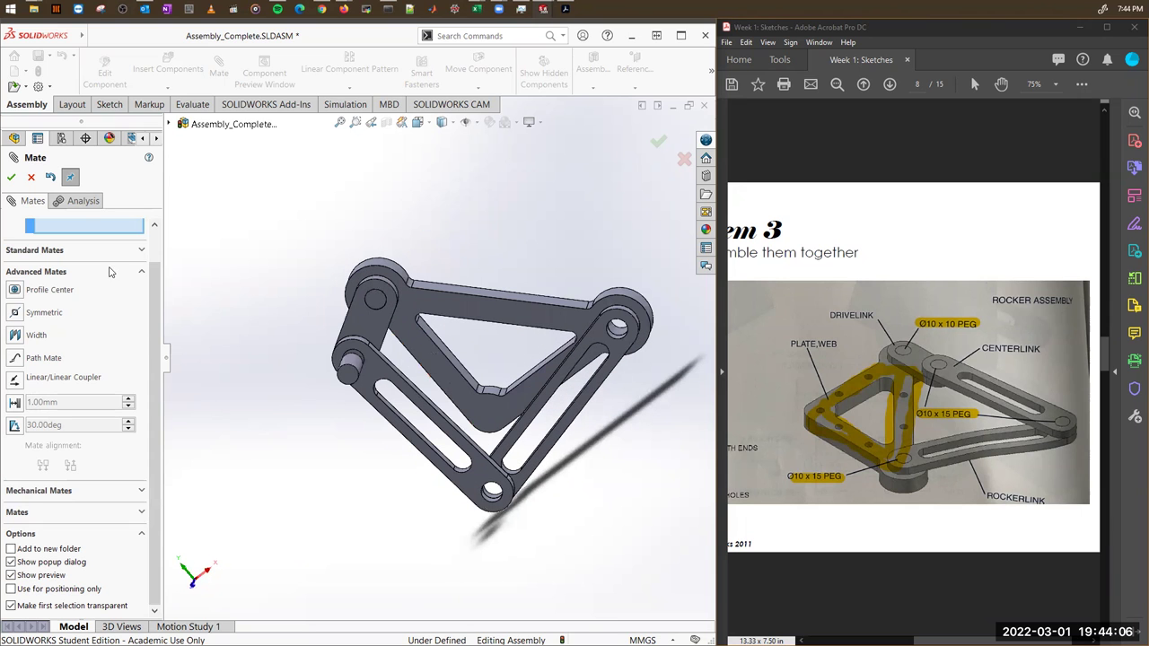
pyautogui.click(11, 178)
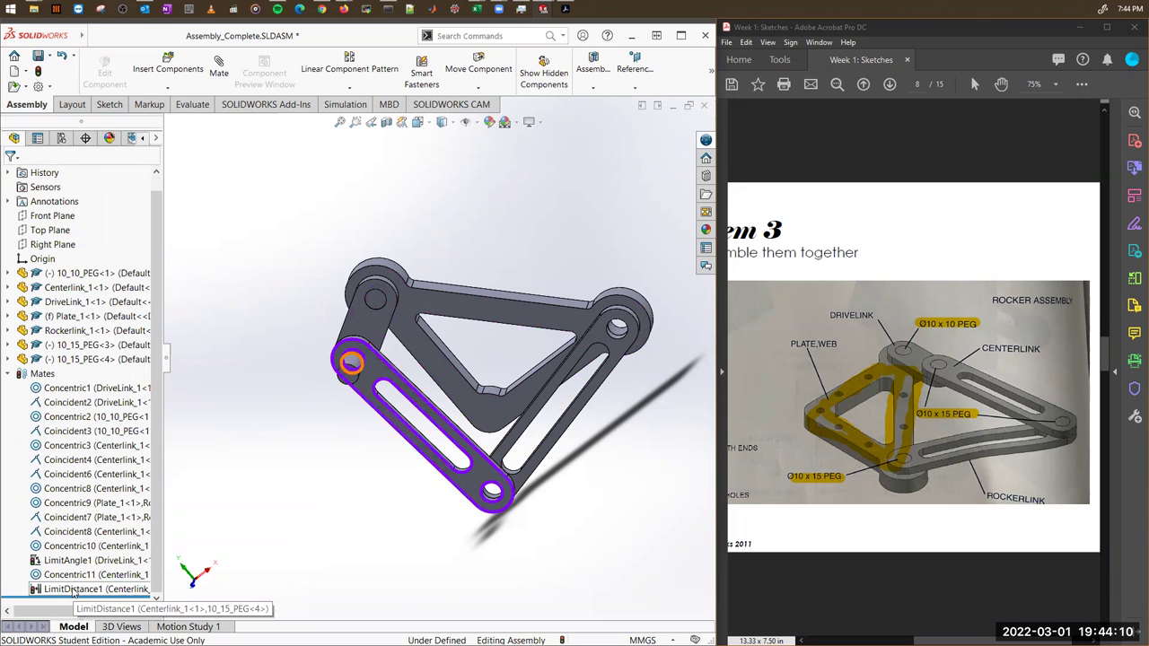
pyautogui.click(73, 589)
pyautogui.rightClick(74, 590)
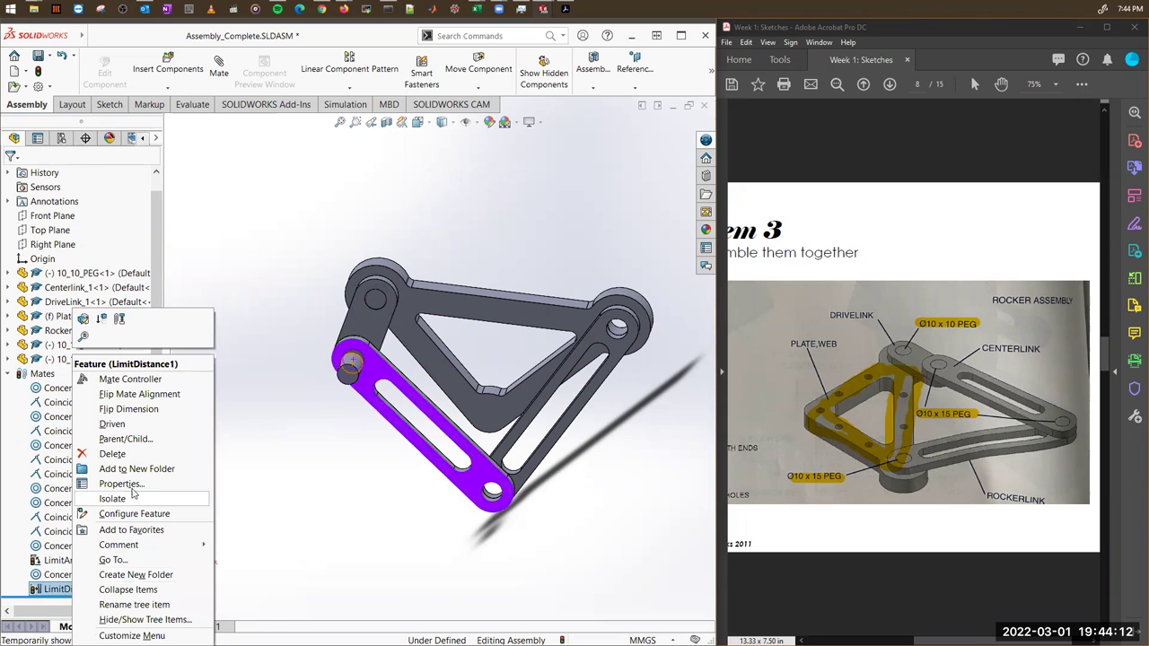
pyautogui.click(113, 455)
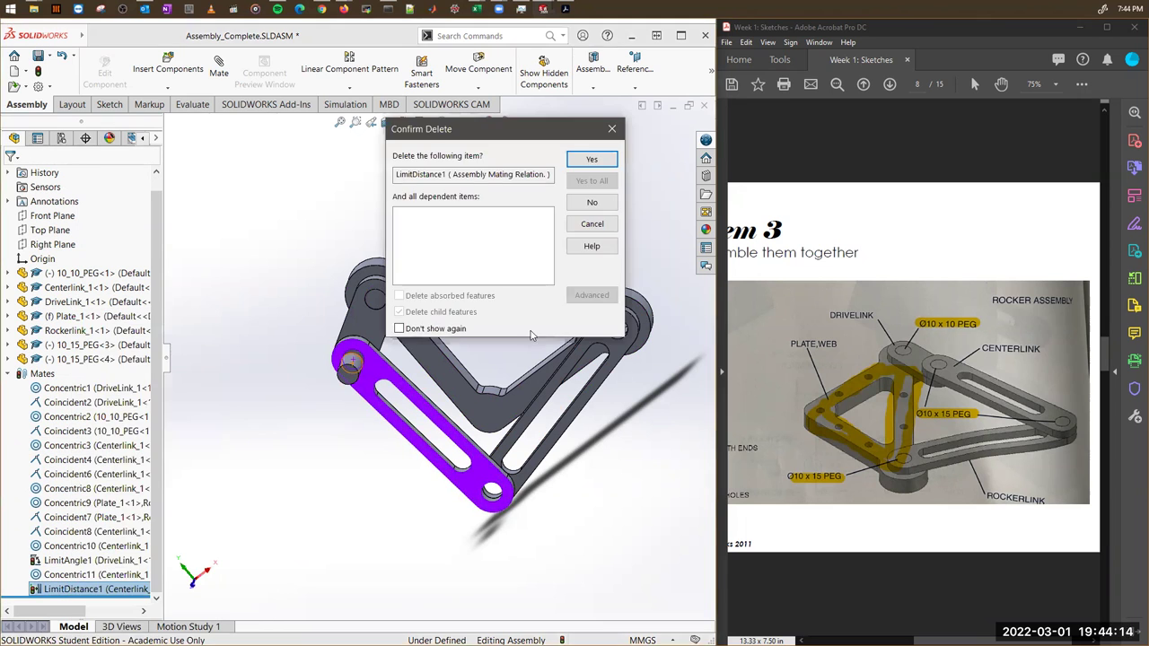
pyautogui.click(592, 160)
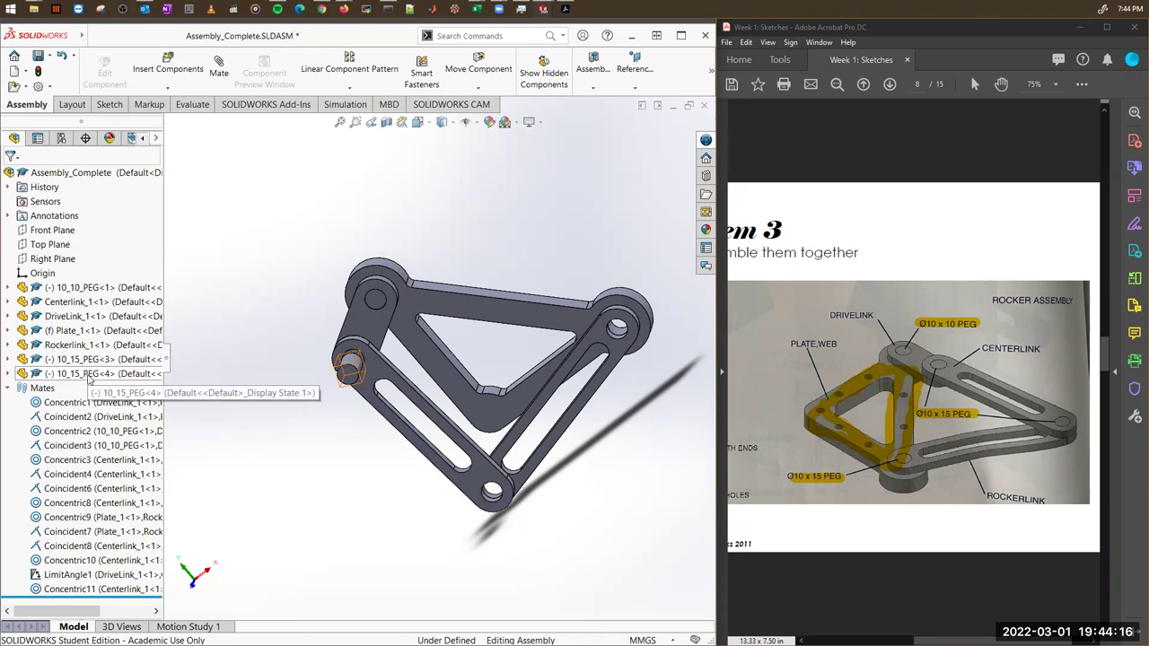
pyautogui.rightClick(88, 378)
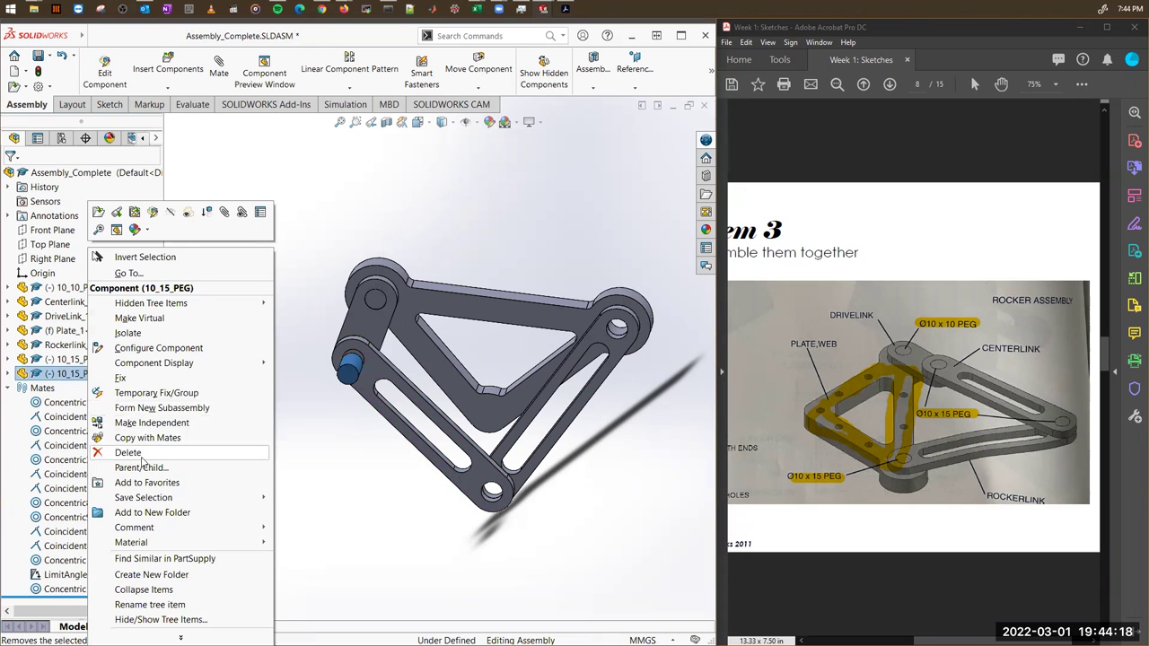
pyautogui.click(117, 454)
pyautogui.click(592, 160)
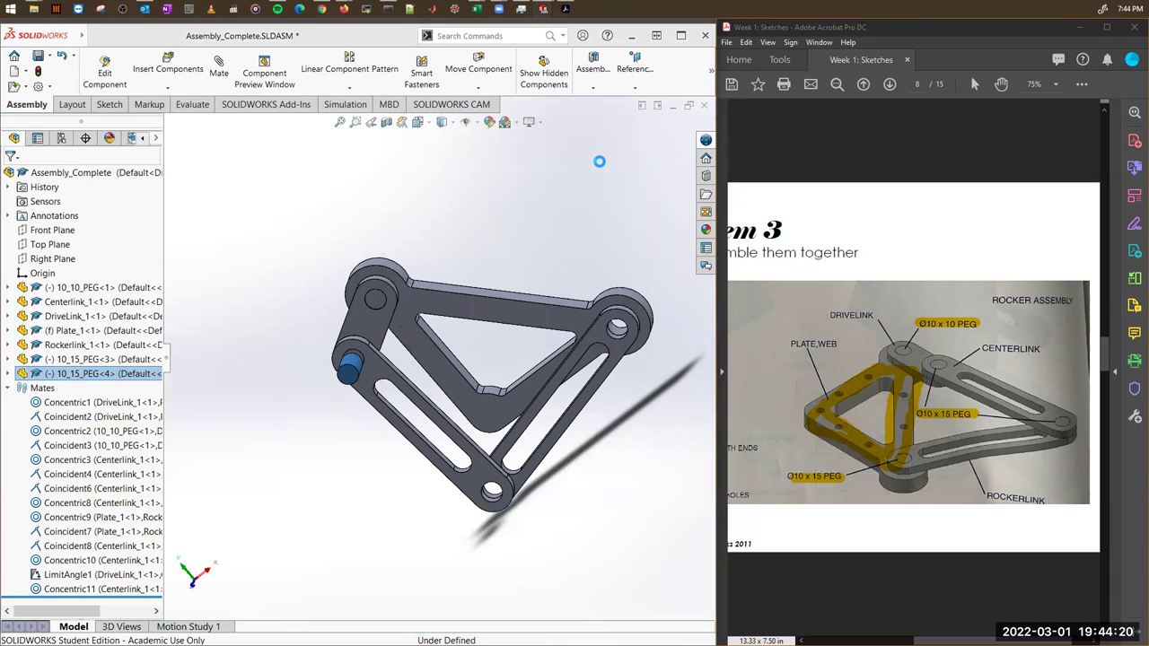
pyautogui.scroll(1, 609, 244)
pyautogui.moveTo(550, 472); pyautogui.dragTo(311, 343, button='middle')
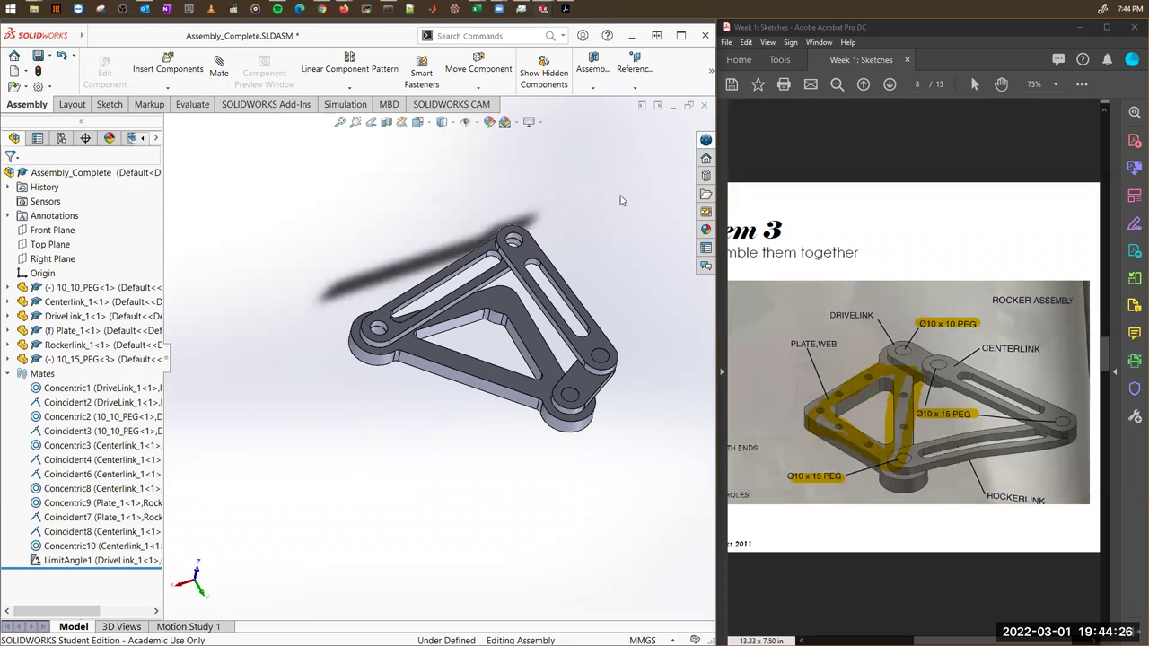
pyautogui.moveTo(655, 304); pyautogui.dragTo(480, 323, button='middle')
pyautogui.scroll(-2, 480, 323)
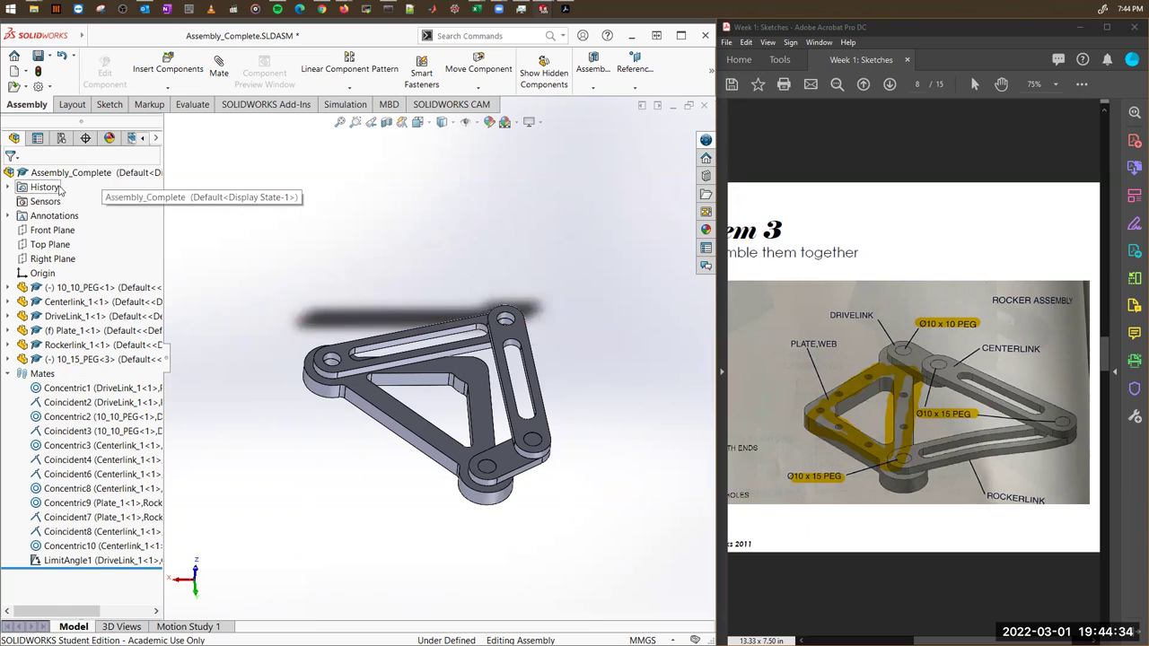
# Create a new exploded view from the Default configuration in the ConfigurationManager.
pyautogui.click(63, 140)
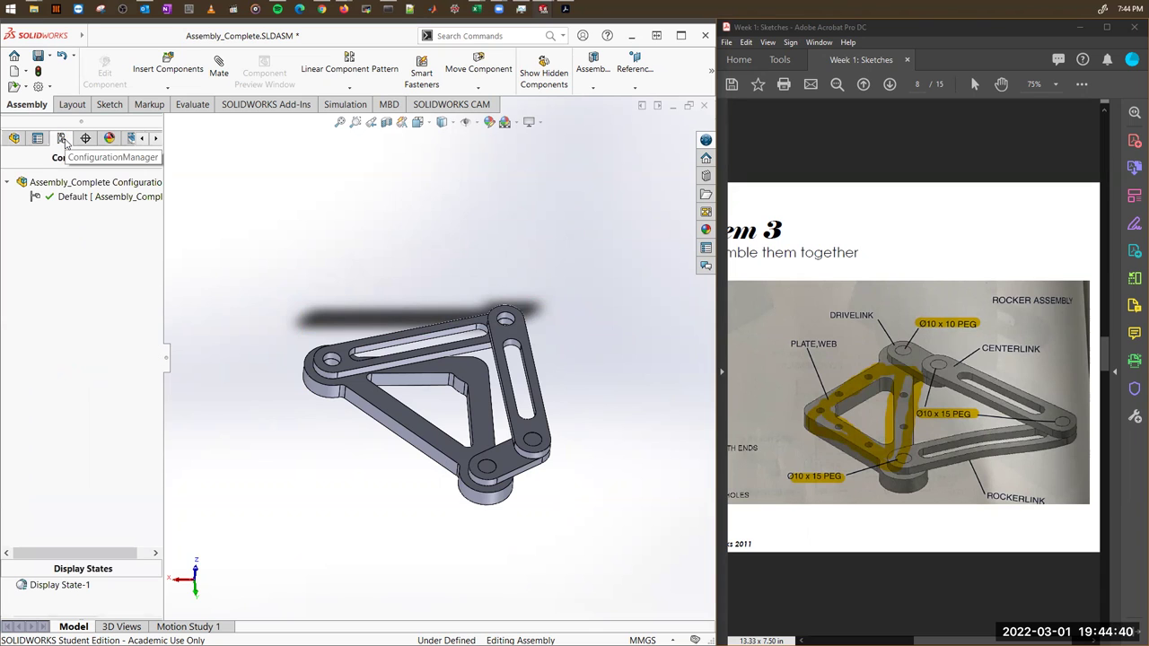
pyautogui.click(81, 201)
pyautogui.rightClick(81, 201)
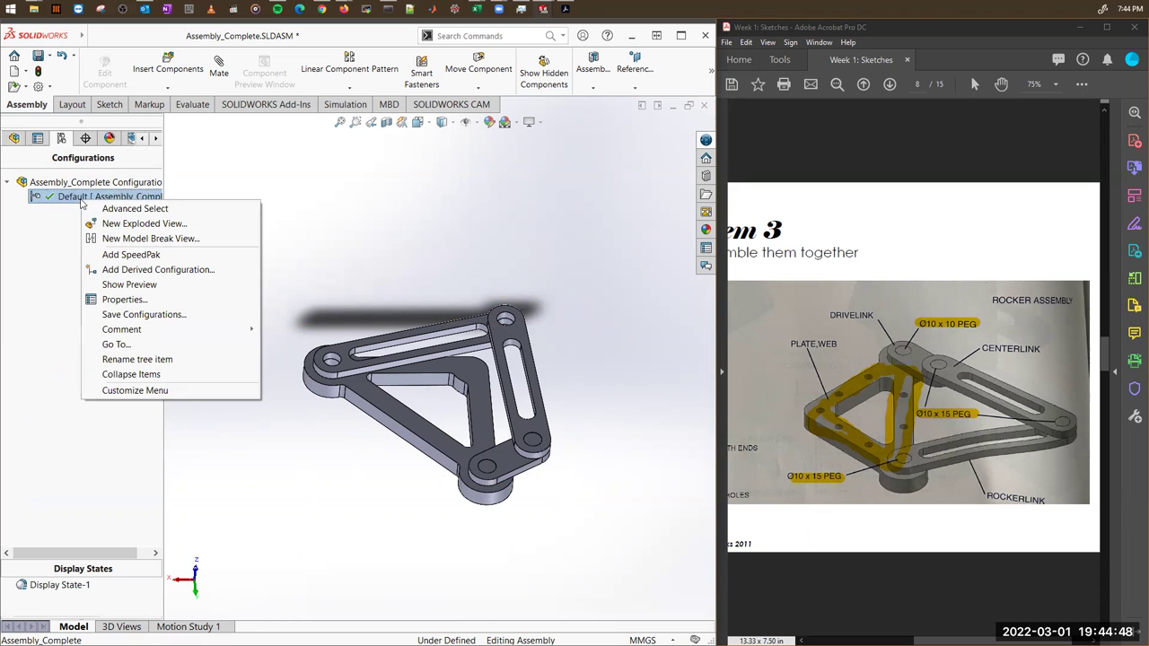
pyautogui.click(184, 225)
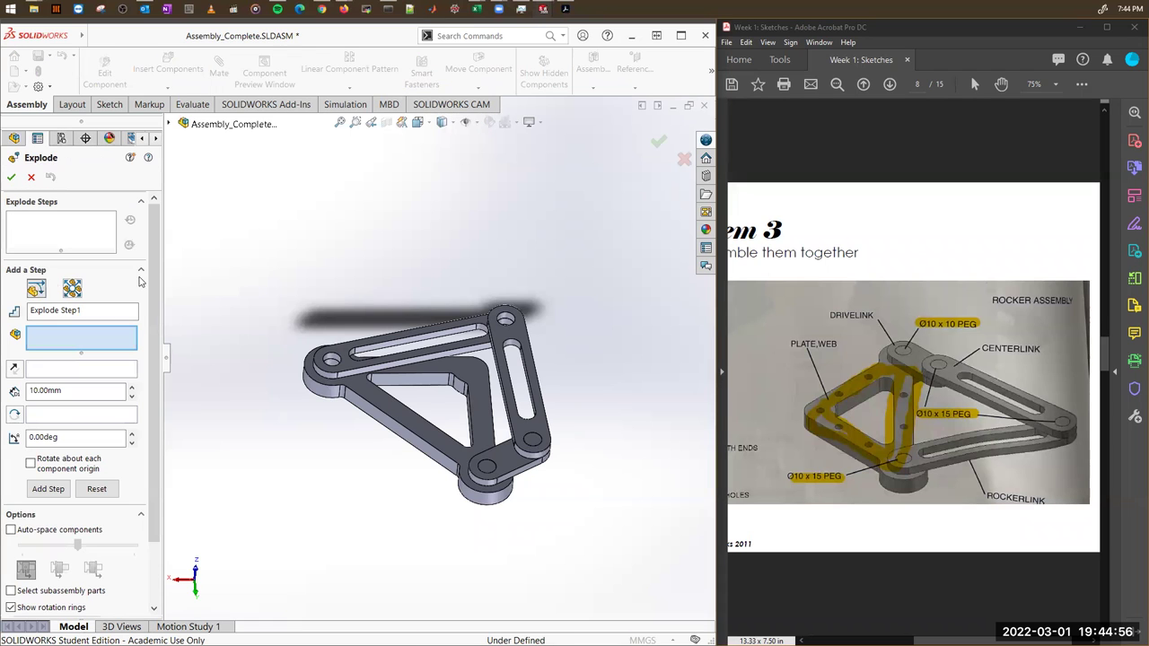
# Lift 10_15_PEG<3> about 242 mm up along Z as Explode Step1.
pyautogui.scroll(2, 473, 325)
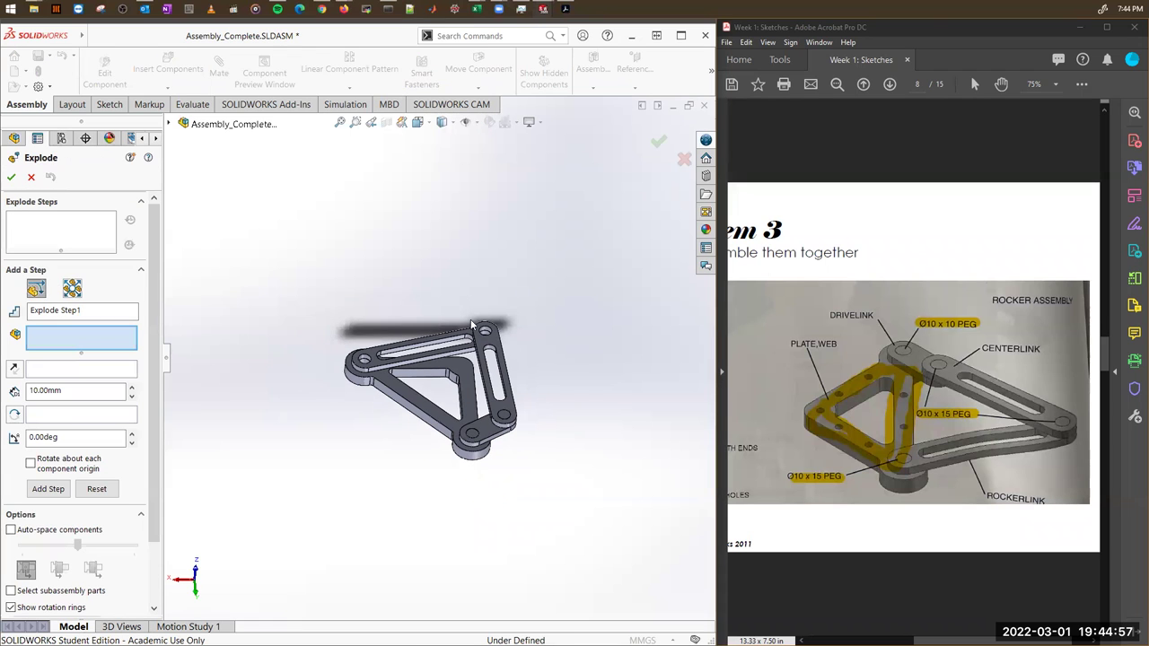
pyautogui.click(507, 422)
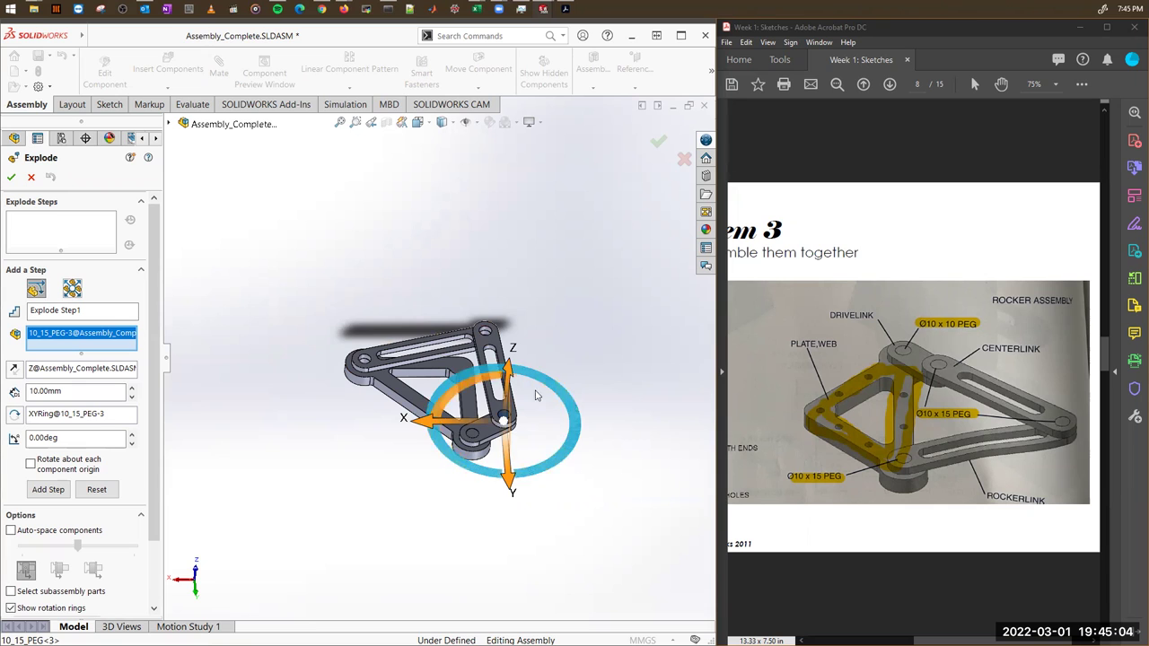
pyautogui.moveTo(513, 384); pyautogui.dragTo(533, 180)
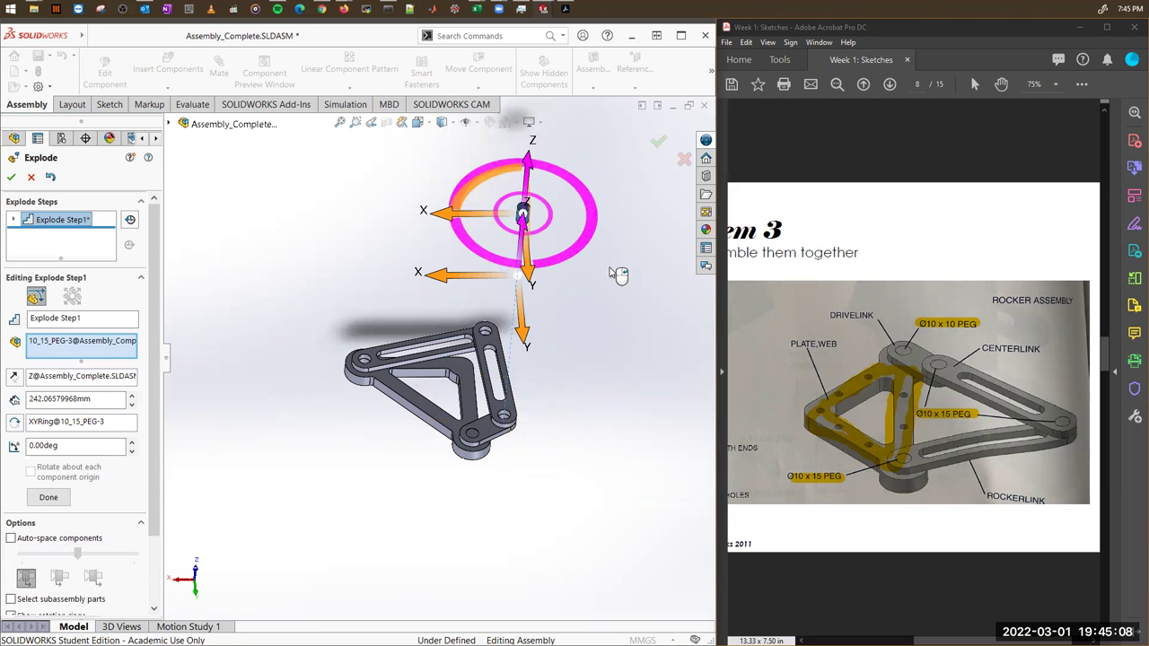
pyautogui.click(661, 146)
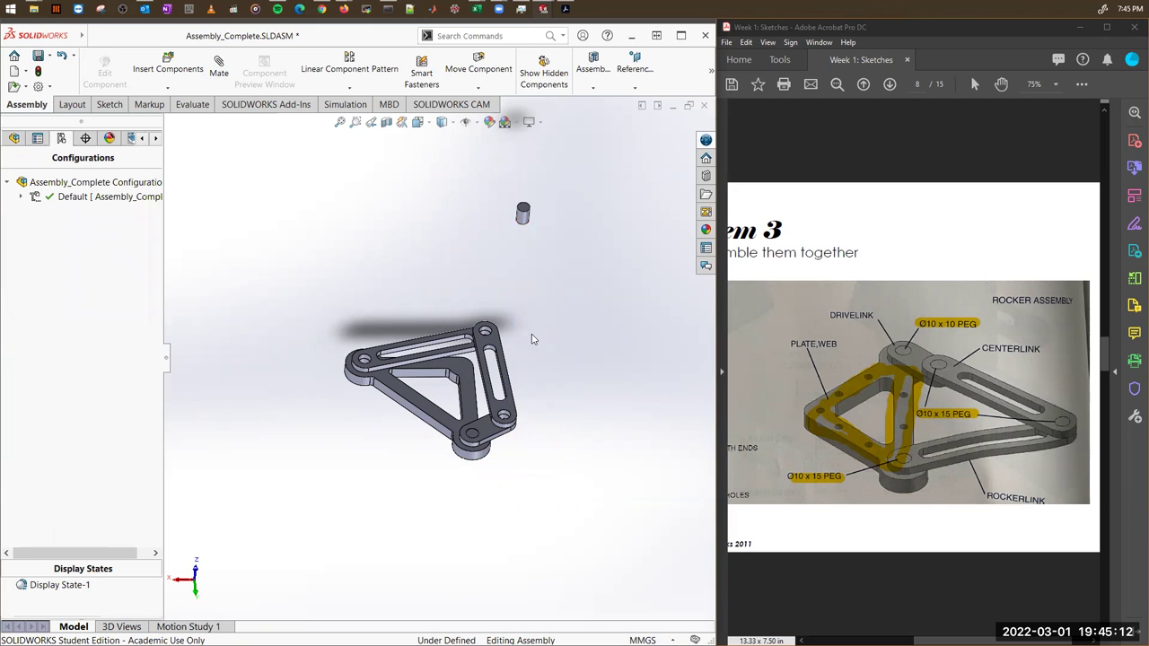
# Reopen Exploded View1 under the Default configuration for editing.
pyautogui.click(22, 198)
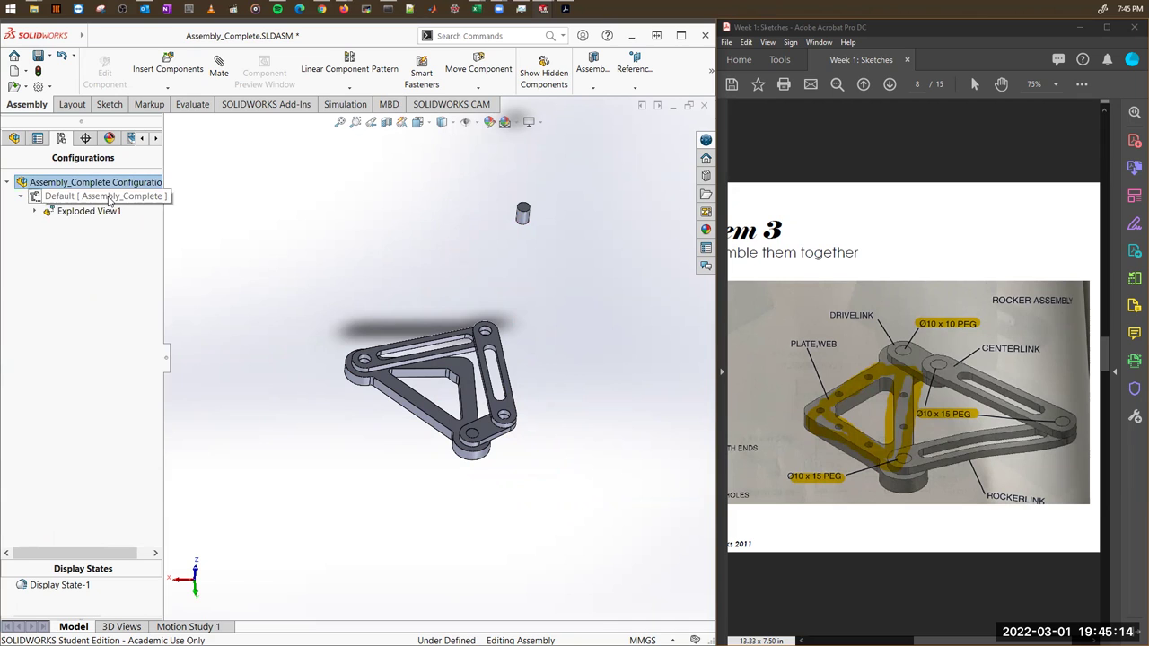
pyautogui.rightClick(107, 198)
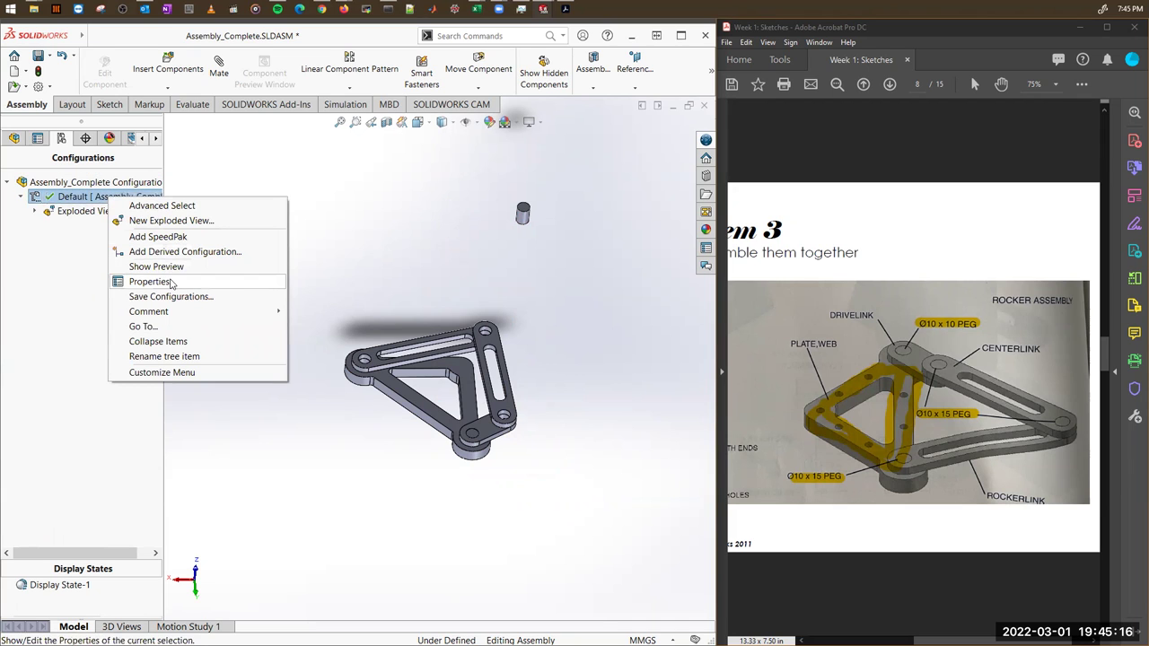
pyautogui.rightClick(91, 214)
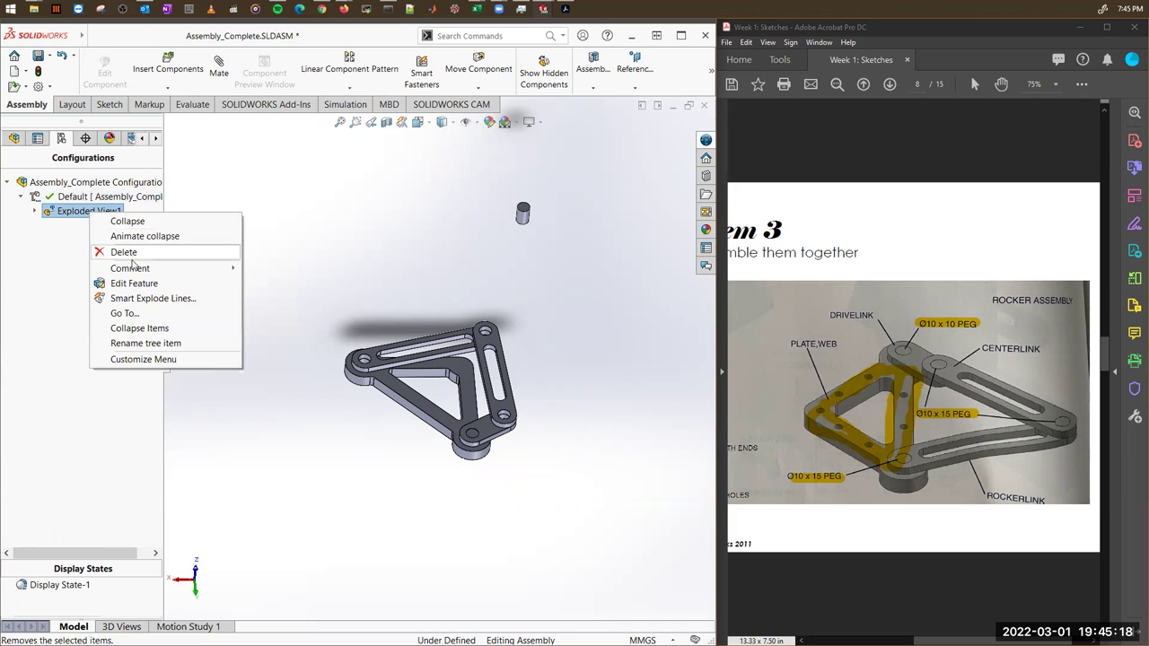
pyautogui.click(160, 284)
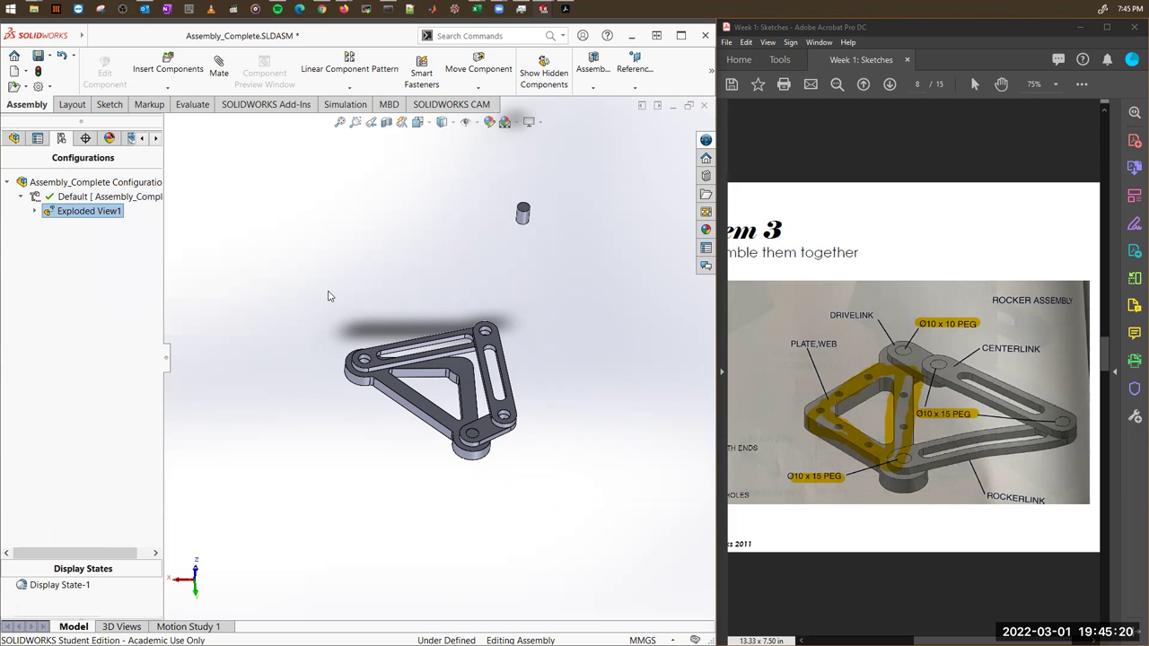
# Raise the 10_10_PEG and Centerlink about 184 mm along Z as a second step.
pyautogui.click(472, 437)
pyautogui.moveTo(473, 400); pyautogui.dragTo(493, 238)
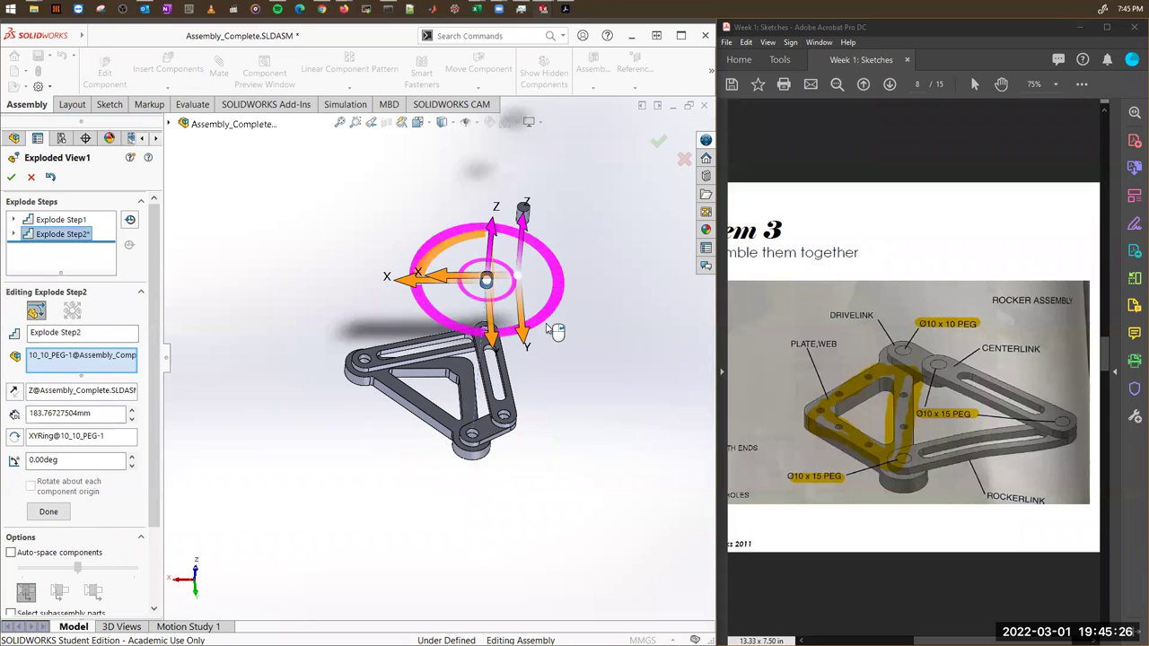
pyautogui.click(518, 386)
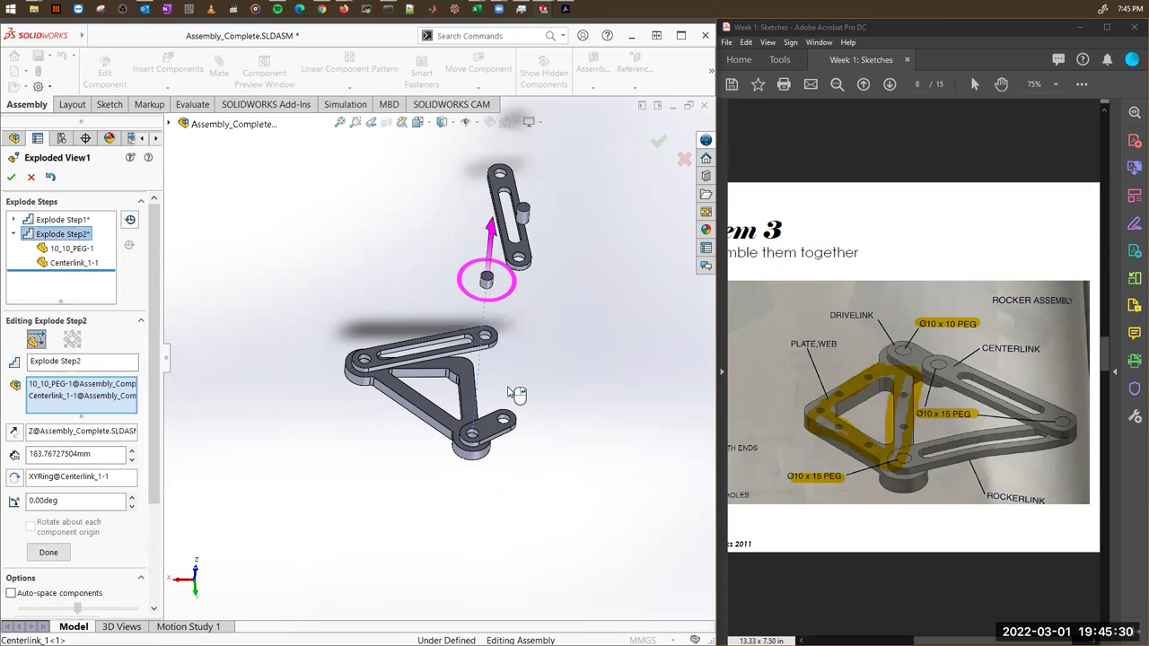
pyautogui.click(660, 143)
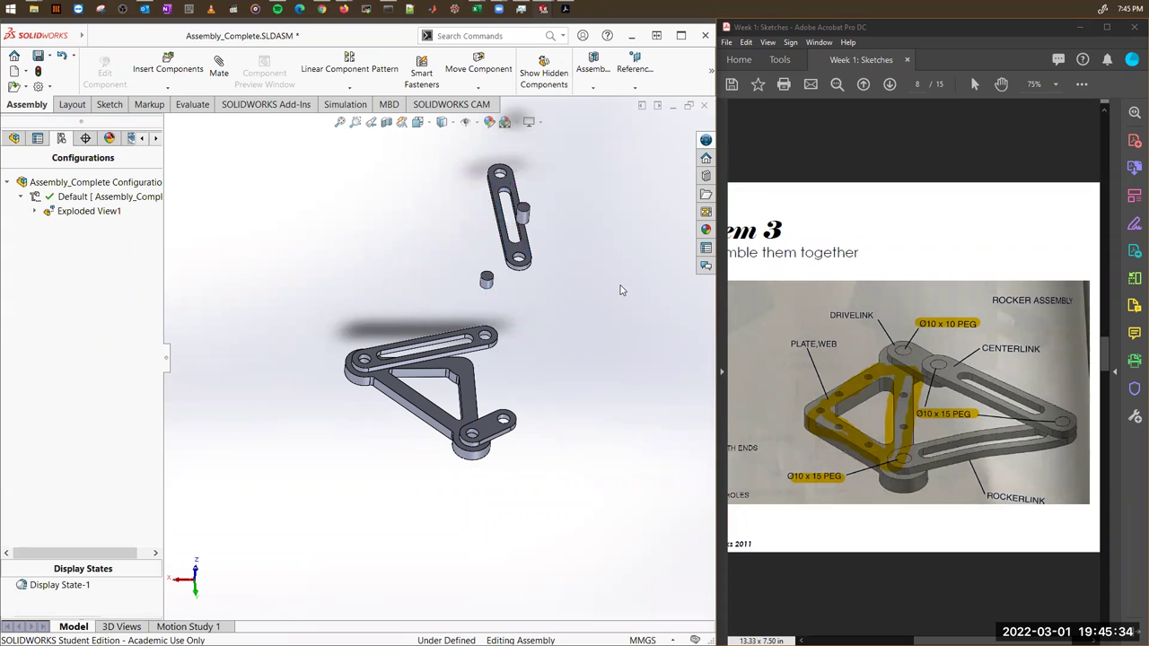
# Collapse Exploded View1 and then explode it again to compare.
pyautogui.moveTo(402, 279); pyautogui.dragTo(433, 232, button='middle')
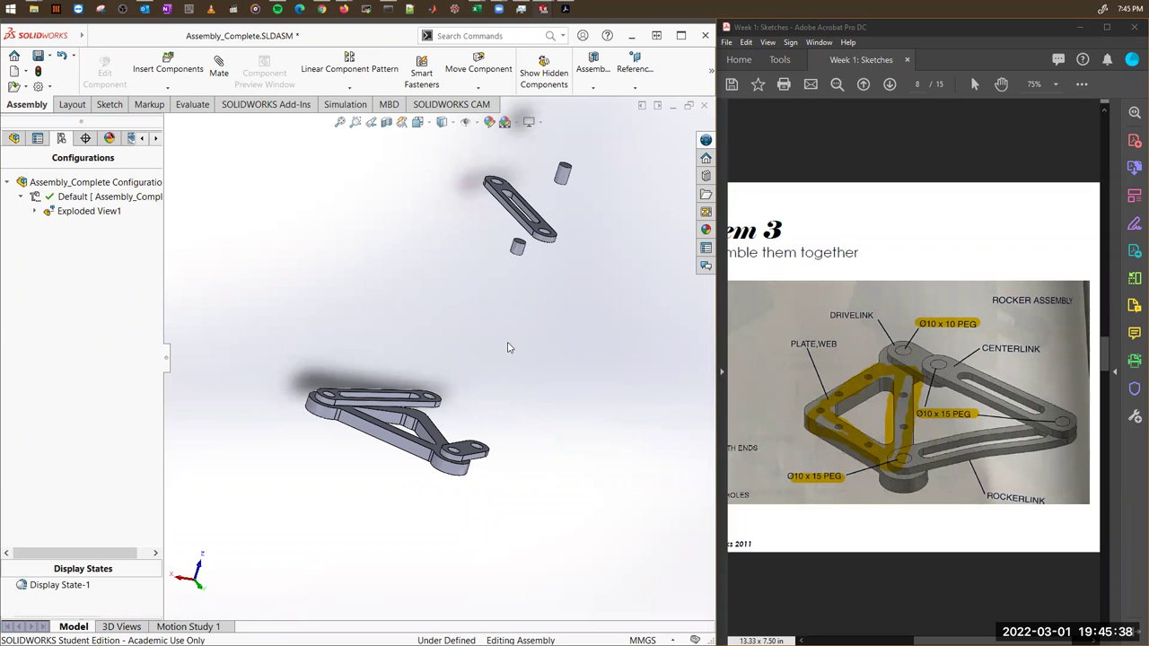
pyautogui.moveTo(508, 347); pyautogui.dragTo(542, 261, button='middle')
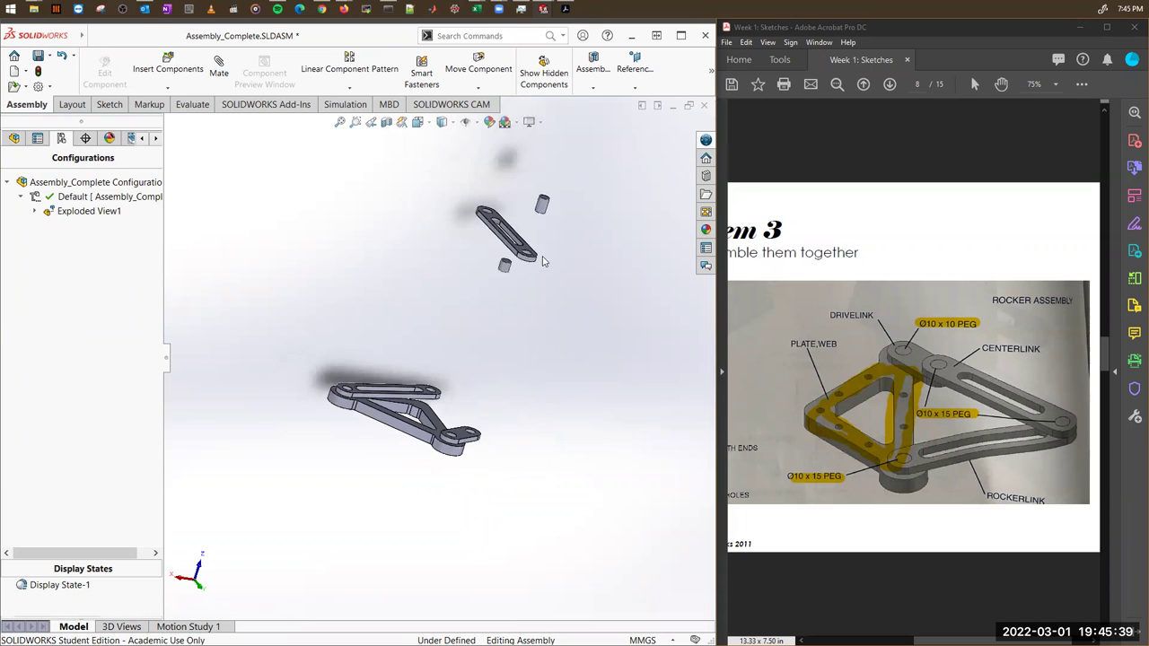
pyautogui.click(86, 212)
pyautogui.rightClick(86, 215)
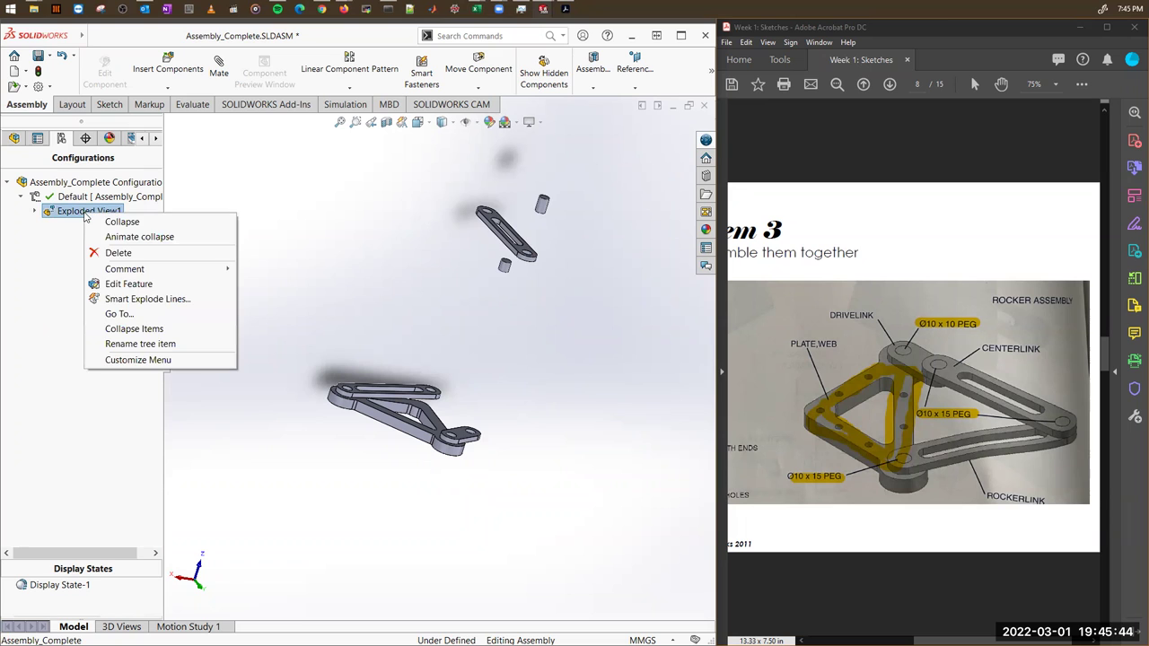
pyautogui.click(149, 225)
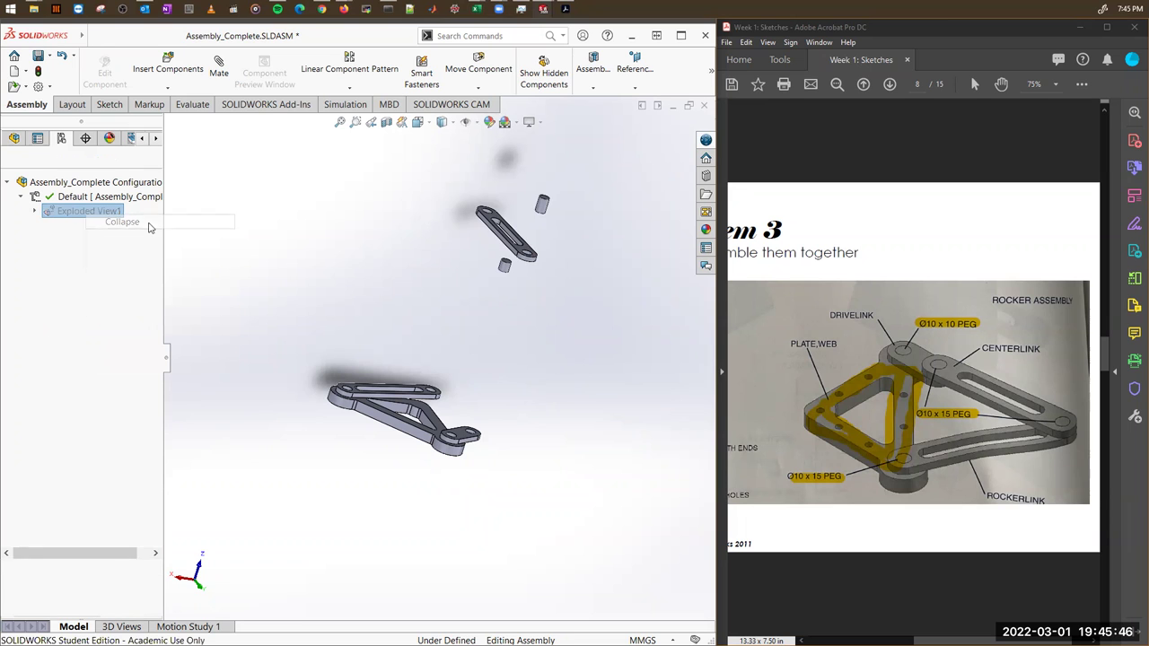
pyautogui.moveTo(544, 392)
pyautogui.mouseDown(button='middle')
pyautogui.moveTo(524, 436)
pyautogui.moveTo(465, 461)
pyautogui.moveTo(512, 439)
pyautogui.moveTo(529, 379)
pyautogui.mouseUp(button='middle')
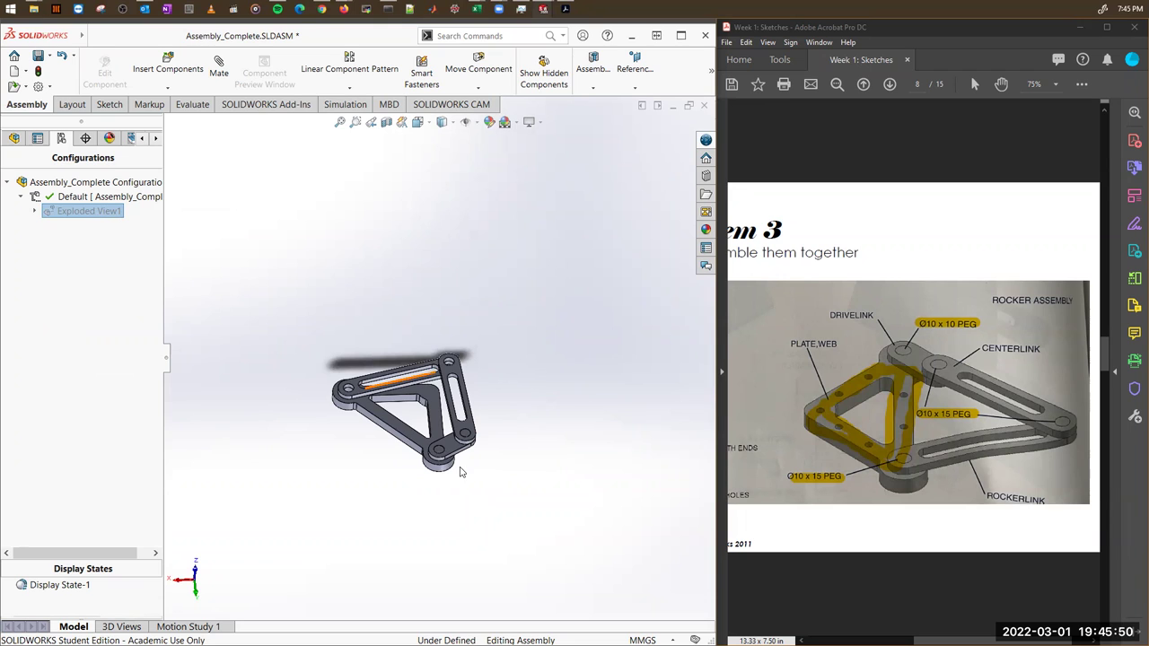
pyautogui.rightClick(103, 214)
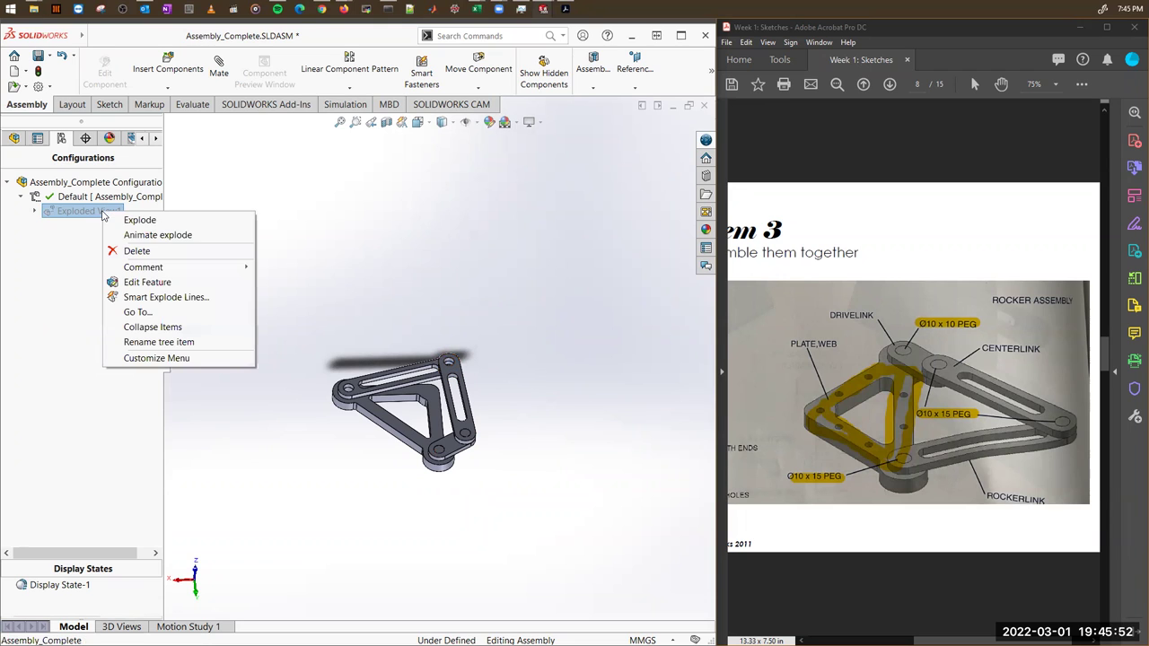
pyautogui.click(140, 220)
# Play the animated collapse of Exploded View1.
pyautogui.moveTo(566, 309); pyautogui.dragTo(597, 289, button='middle')
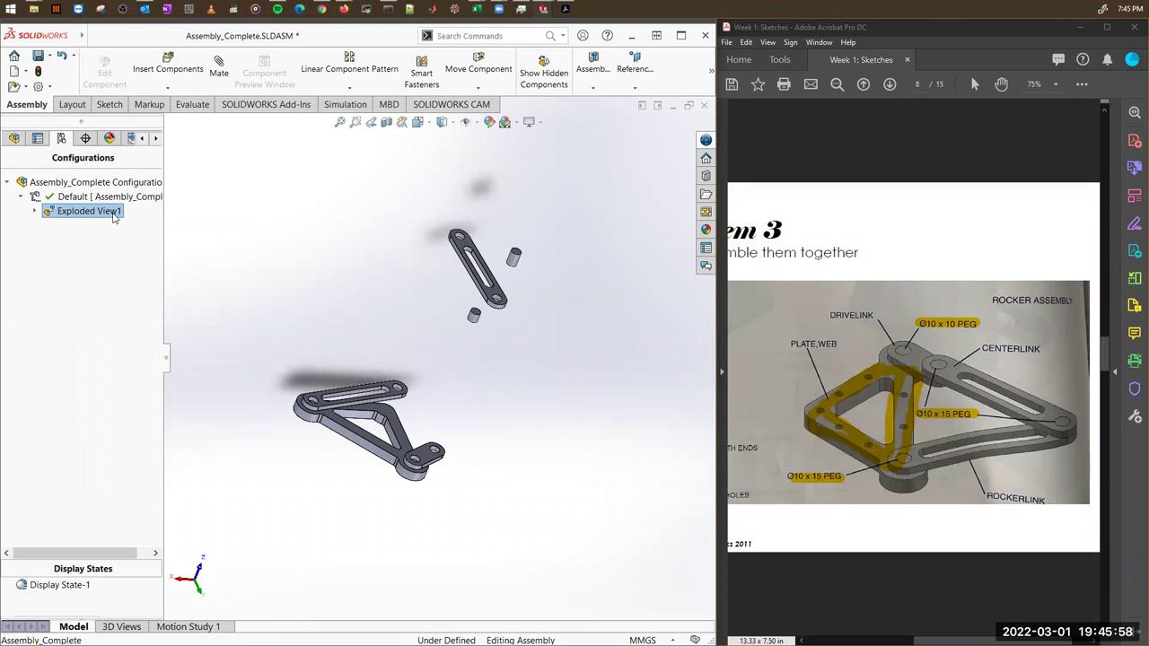
pyautogui.rightClick(114, 213)
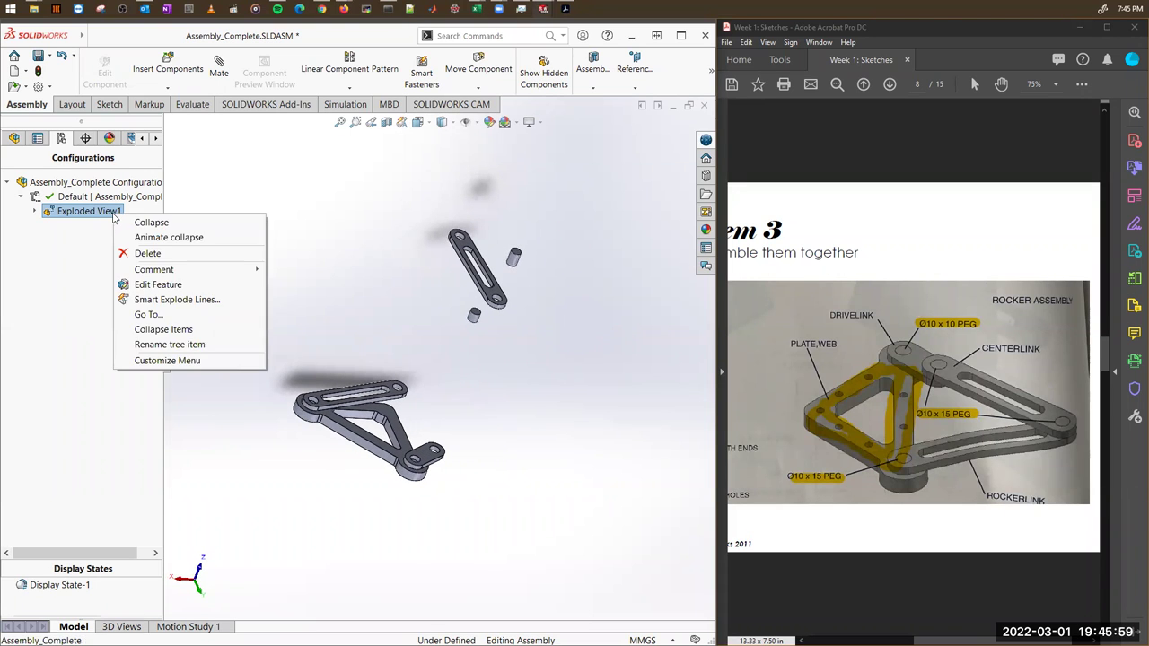
pyautogui.click(165, 239)
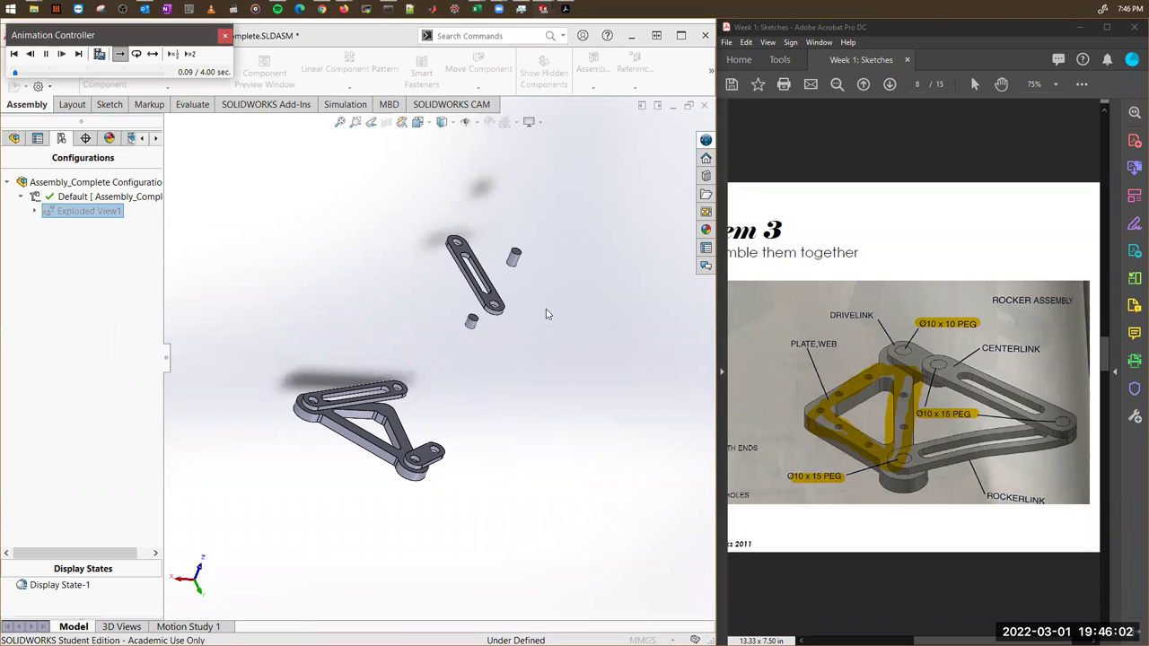
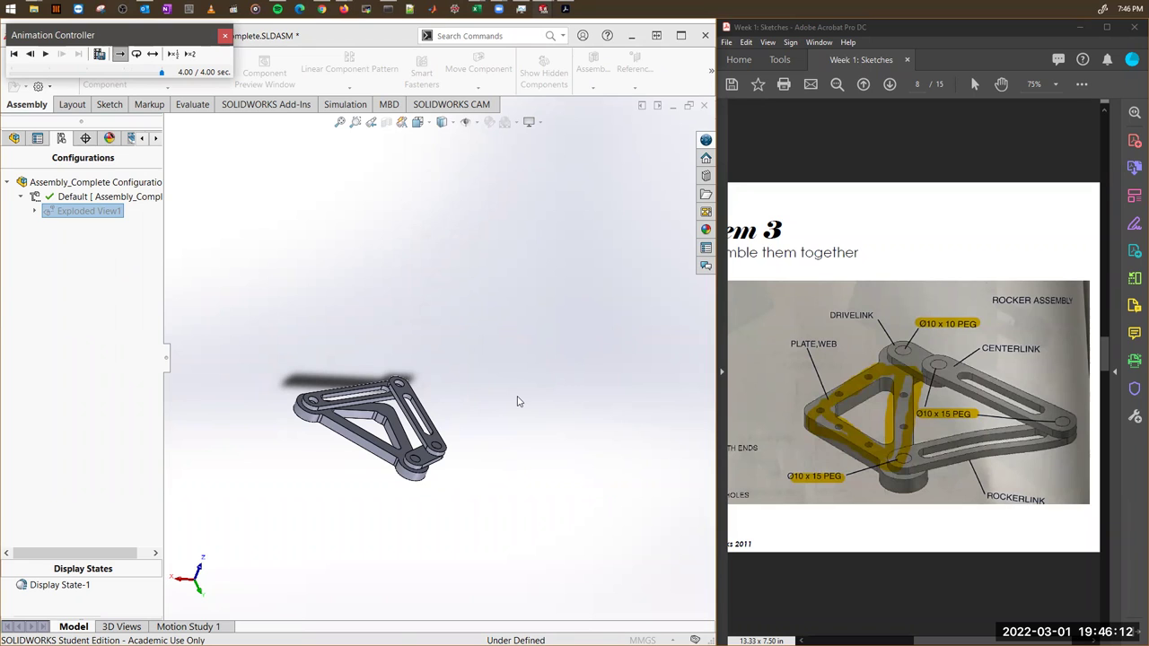
# Replay Animate explode on Exploded View1 and close the Animation Controller afterwards.
pyautogui.rightClick(76, 213)
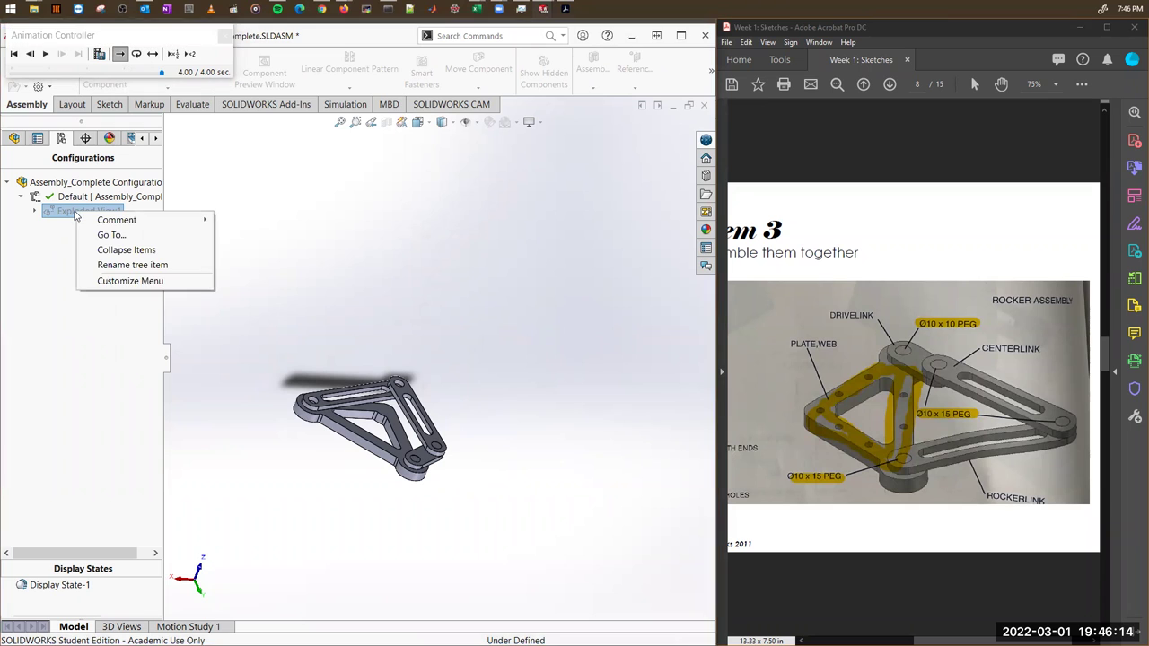
pyautogui.click(115, 214)
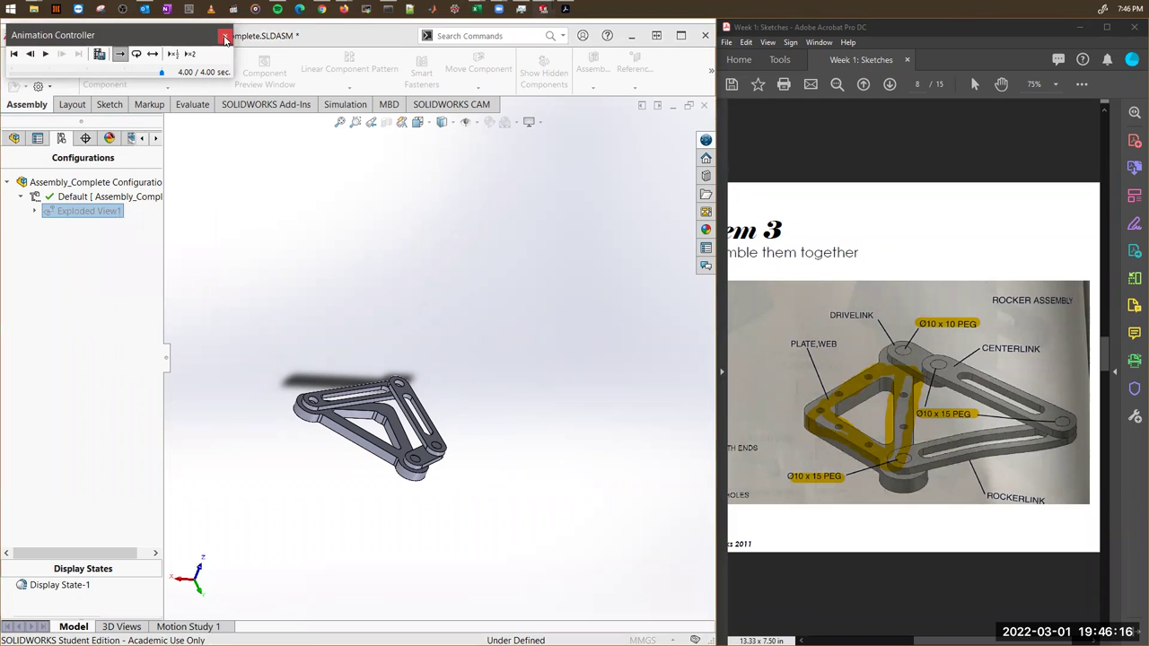
pyautogui.rightClick(115, 213)
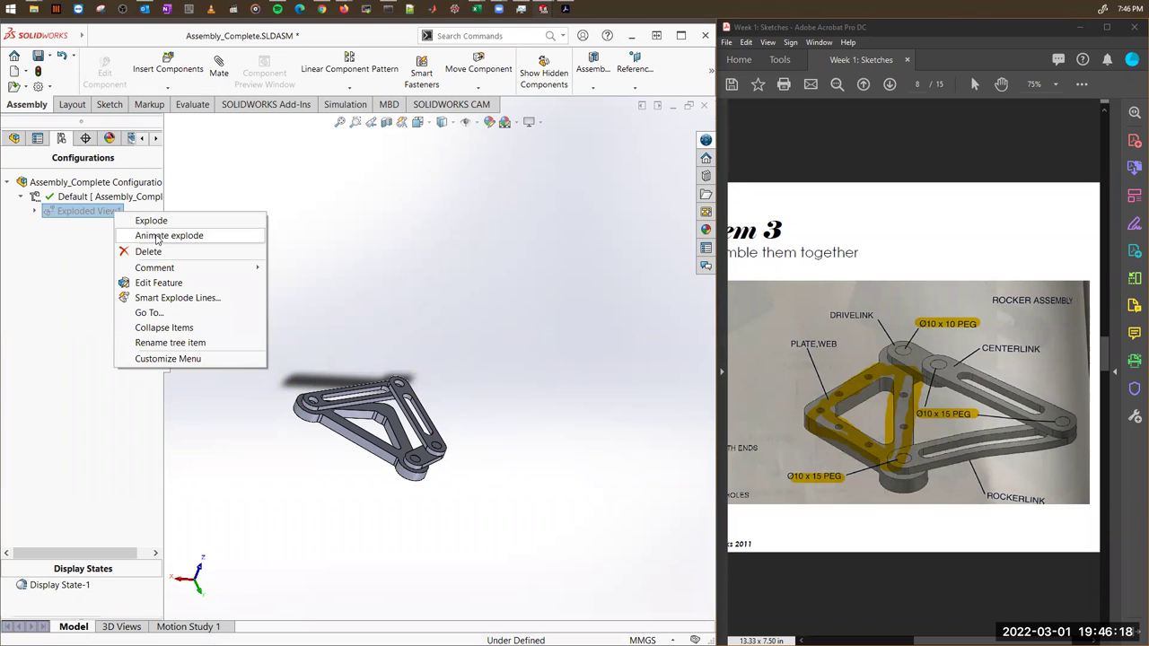
pyautogui.click(156, 236)
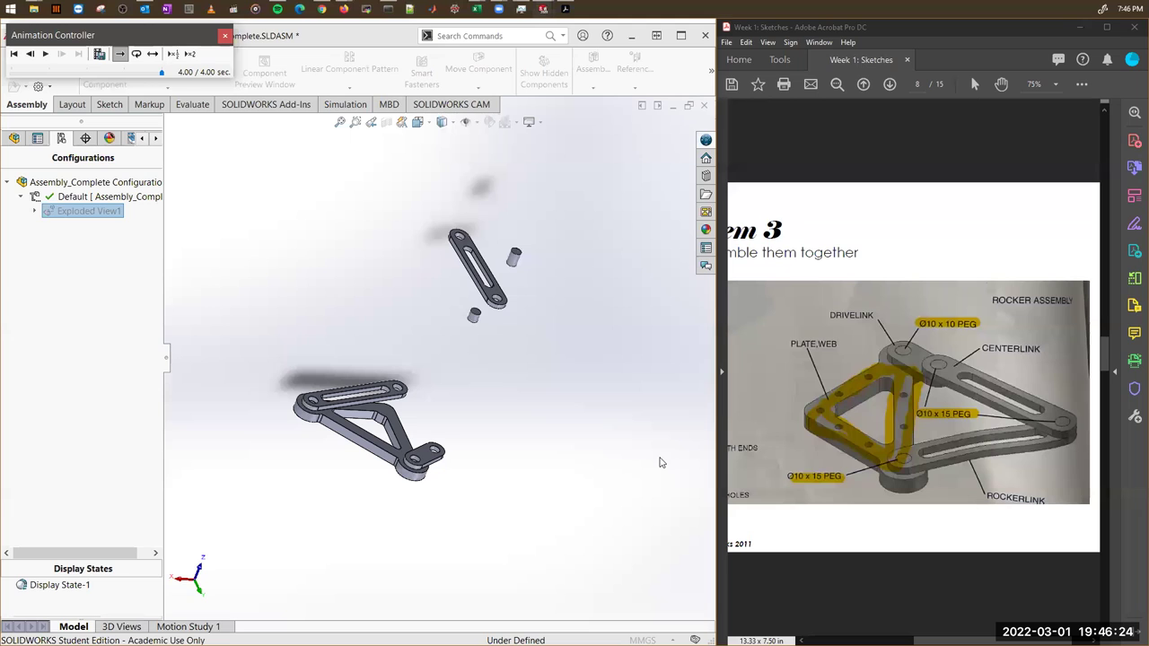
pyautogui.click(224, 35)
pyautogui.rightClick(101, 212)
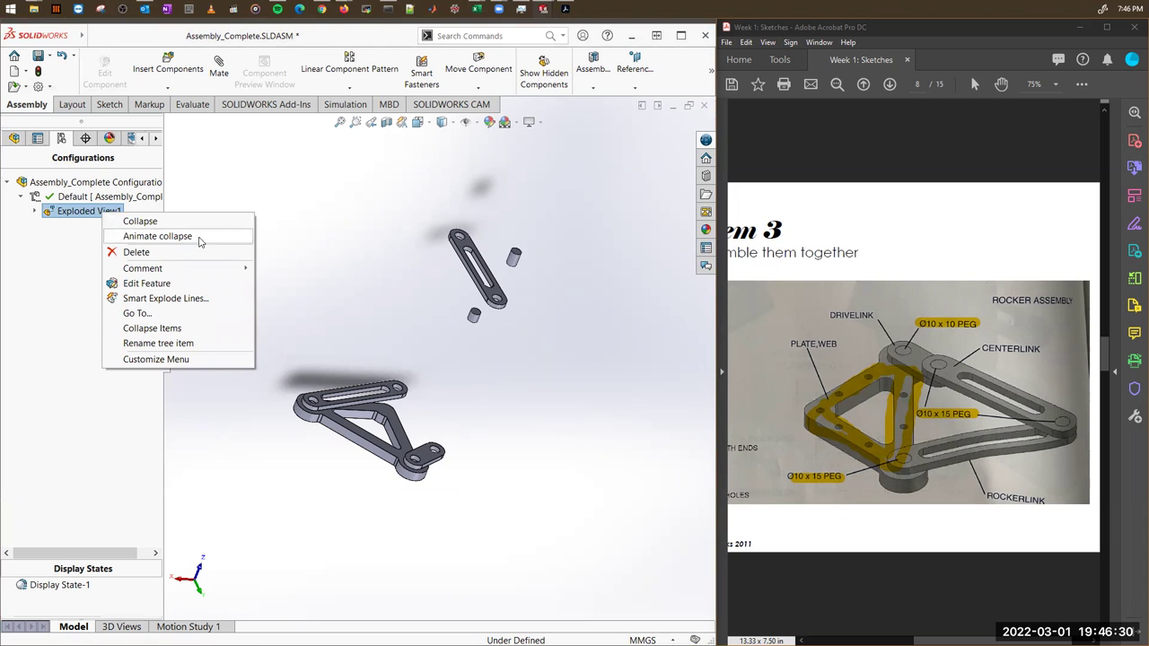
pyautogui.click(280, 209)
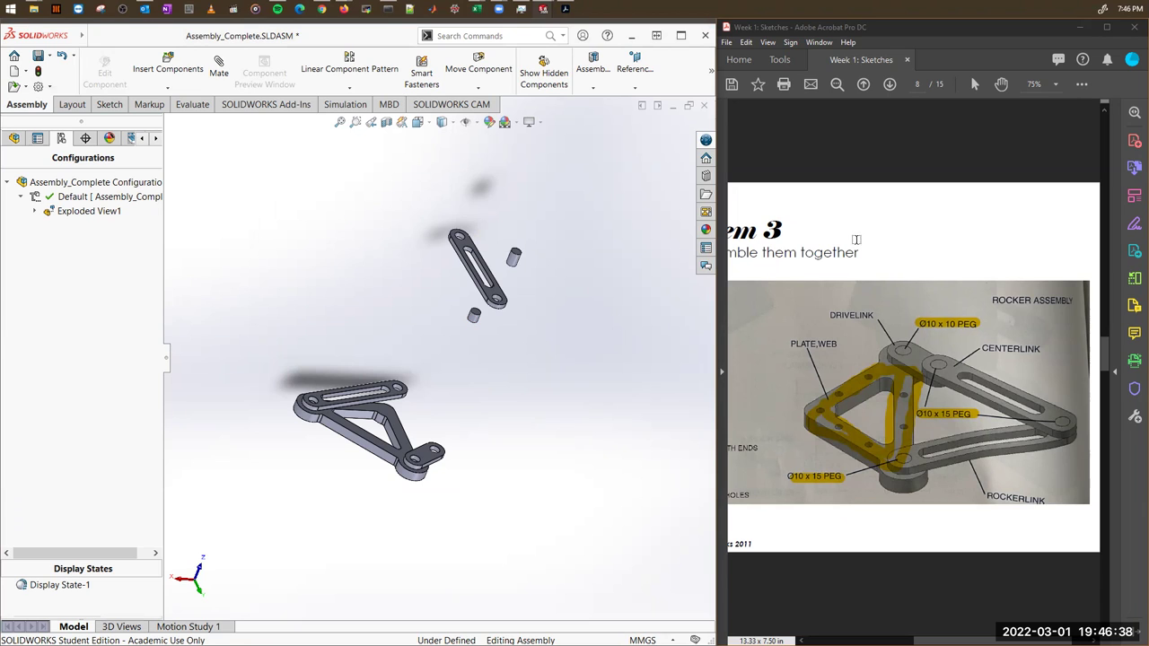
# Maximize the Week 1: Sketches PDF, fit it to page width, and return to page 1.
pyautogui.click(821, 139)
pyautogui.keyDown('ctrl'); pyautogui.scroll(-3, 821, 139); pyautogui.keyUp('ctrl')
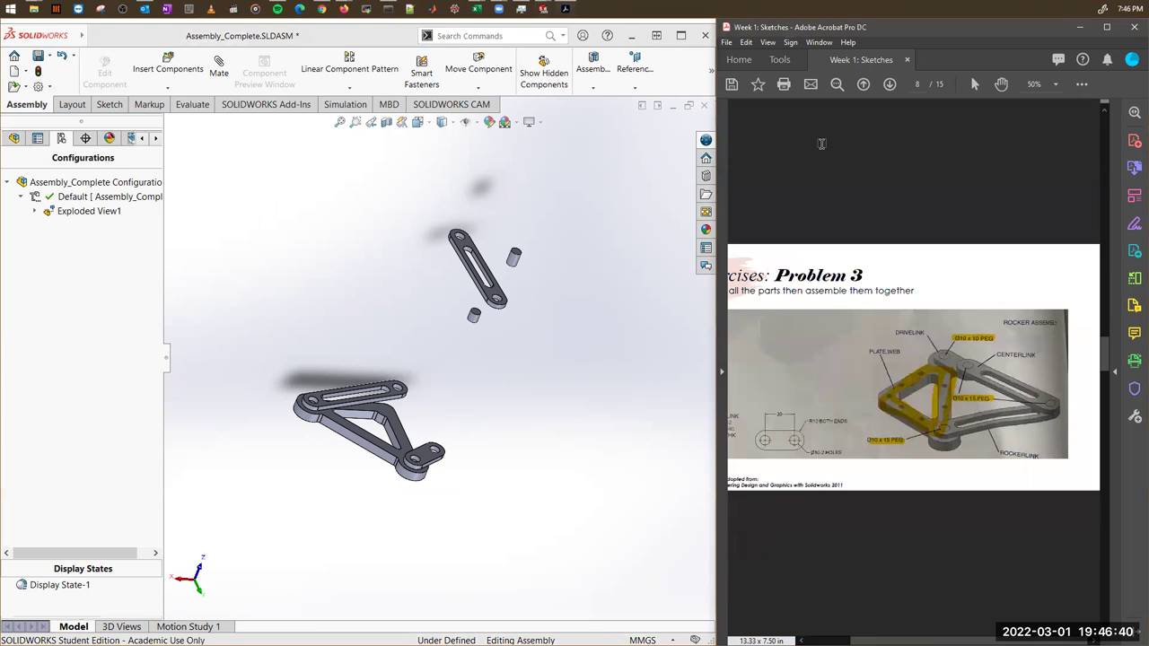
pyautogui.hotkey('ctrl', '0')
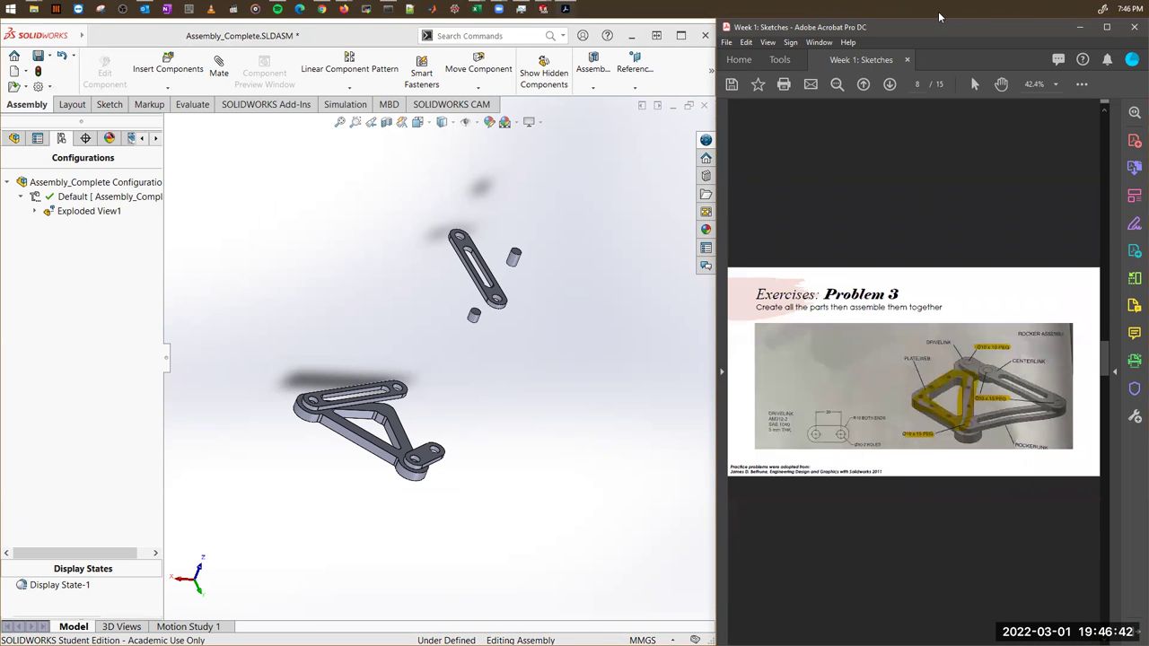
pyautogui.moveTo(935, 21); pyautogui.dragTo(815, 84)
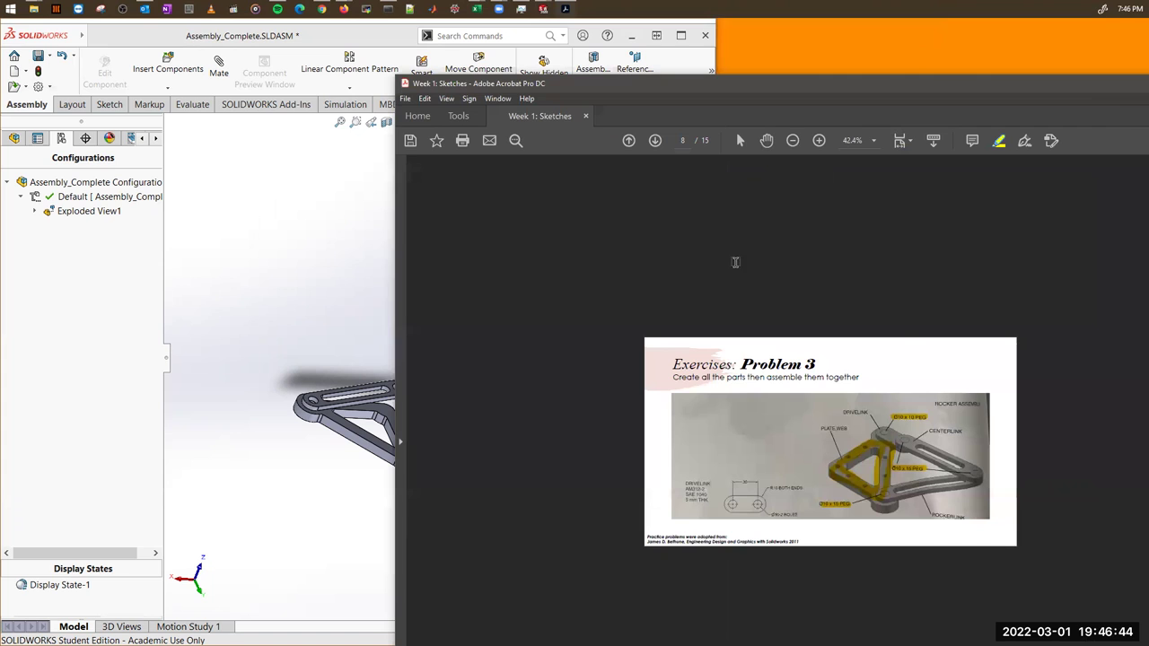
pyautogui.doubleClick(814, 83)
pyautogui.keyDown('ctrl'); pyautogui.scroll(2, 707, 296); pyautogui.keyUp('ctrl')
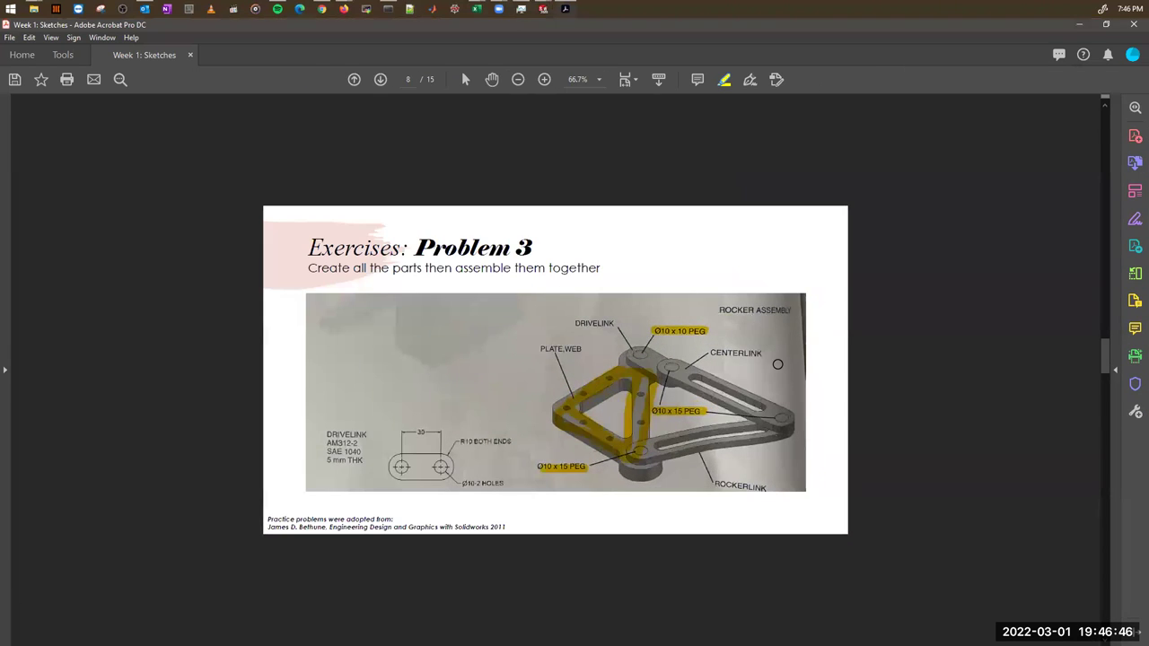
pyautogui.press('Home')
# Scroll through the PDF pages down to Problem 5's link drawings on page 13.
pyautogui.scroll(-1, 887, 353)
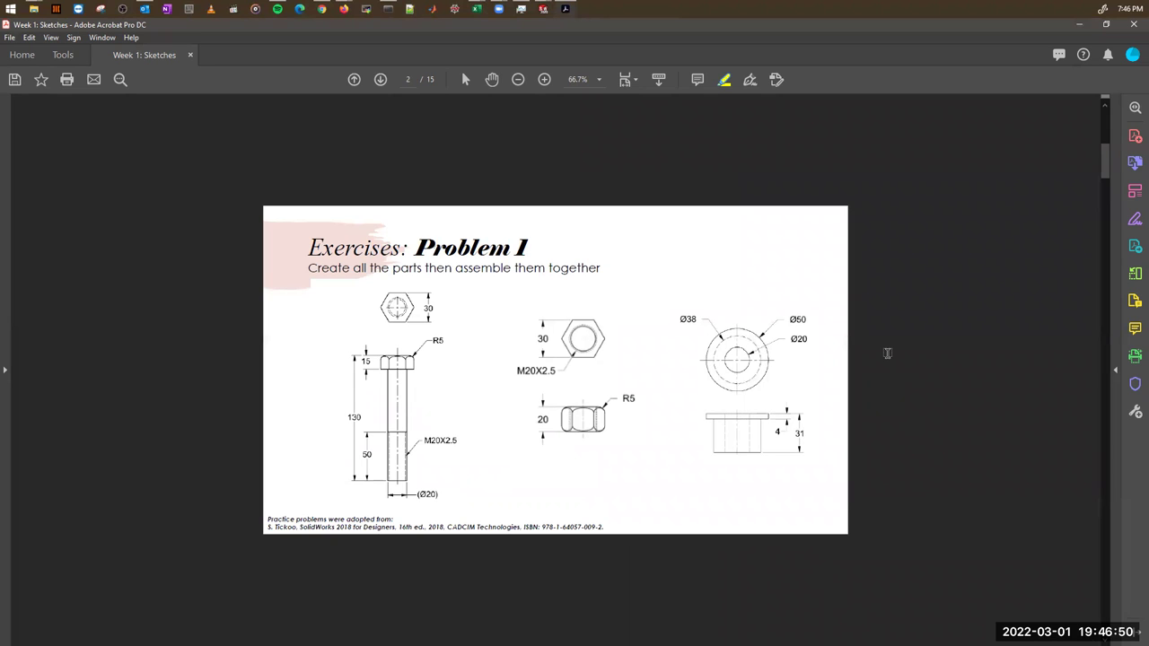
pyautogui.scroll(-1, 887, 353)
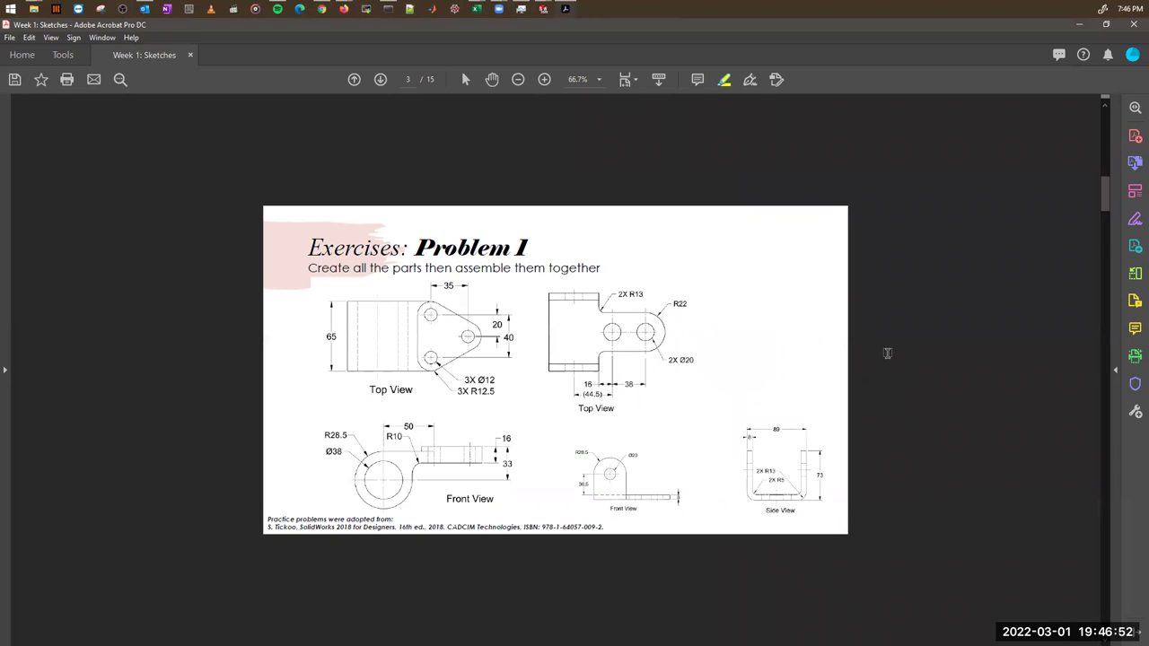
pyautogui.scroll(-1, 887, 353)
pyautogui.scroll(-1, 887, 353)
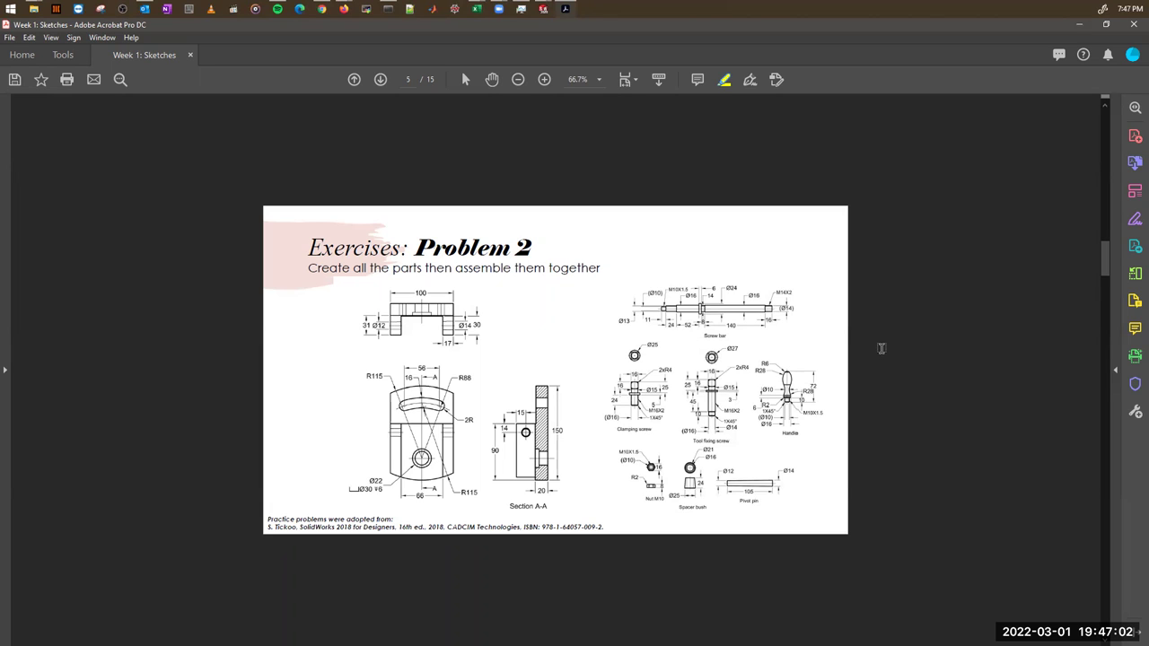
pyautogui.scroll(-1, 880, 348)
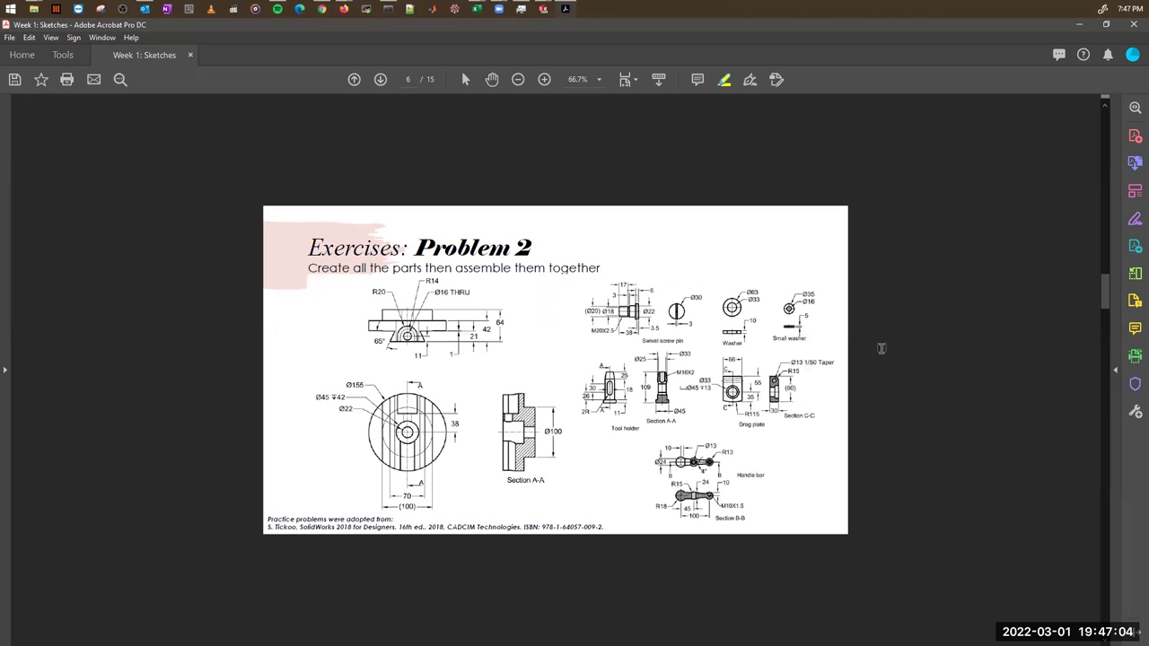
pyautogui.scroll(-1, 880, 348)
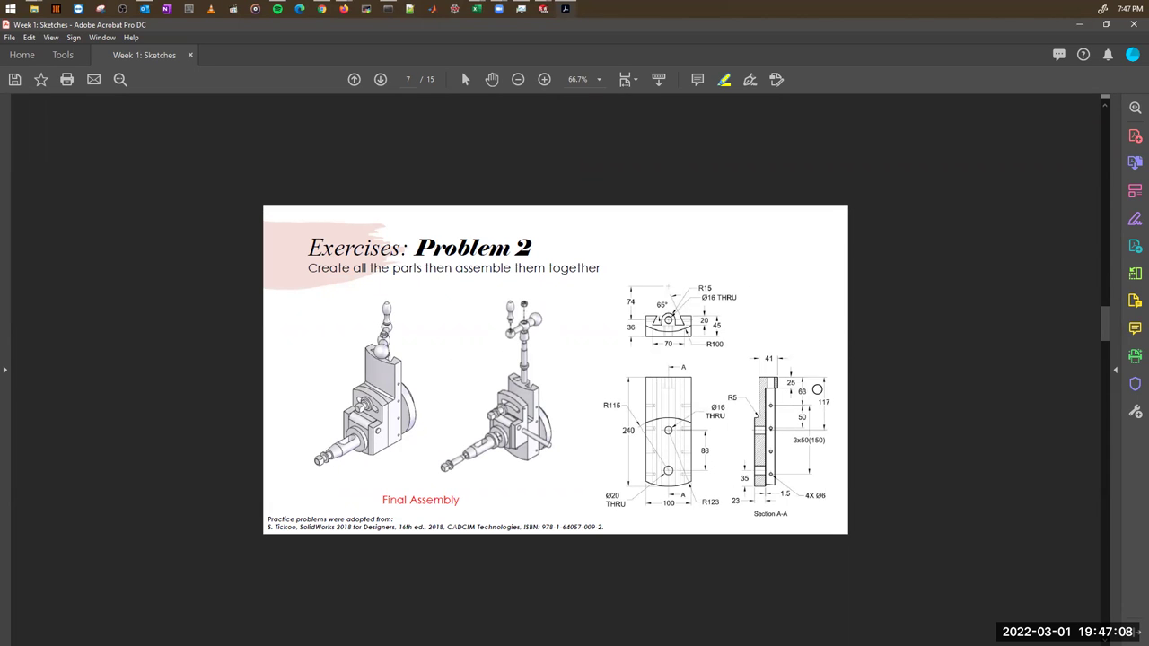
pyautogui.scroll(1, 822, 389)
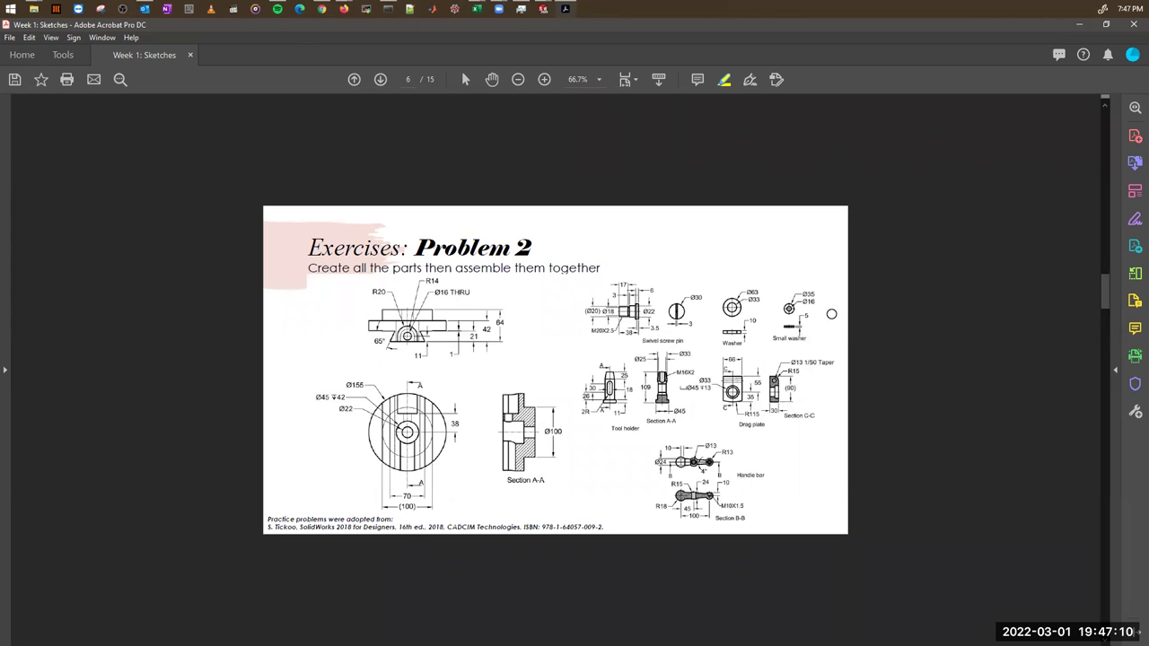
pyautogui.scroll(-1, 915, 452)
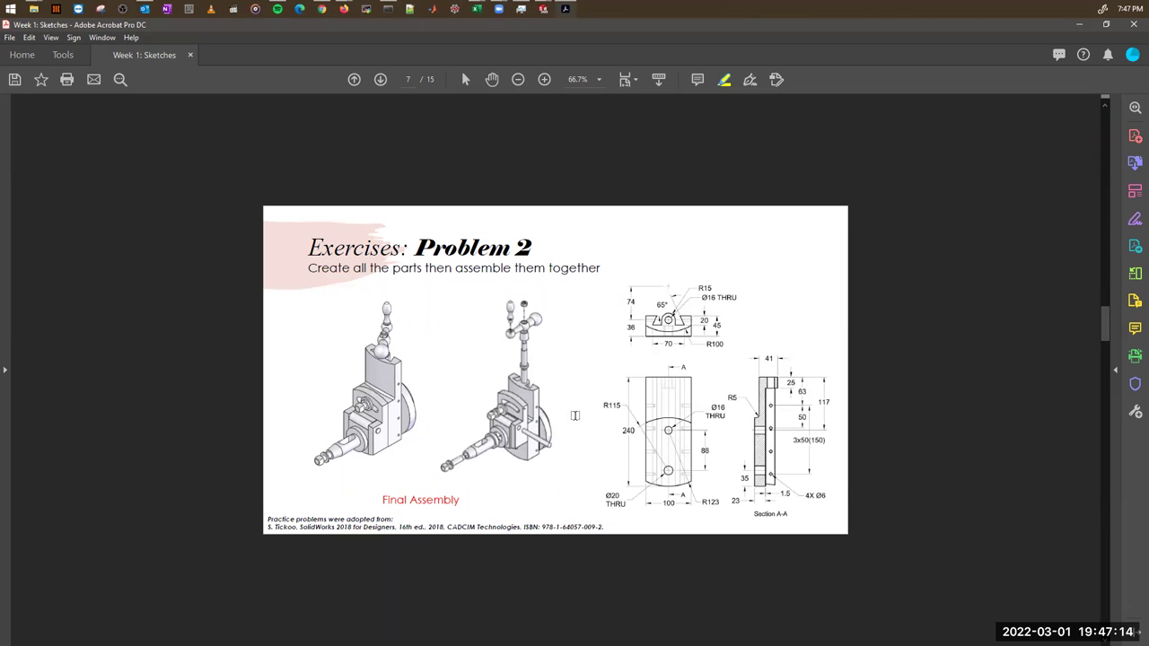
pyautogui.scroll(-1, 987, 333)
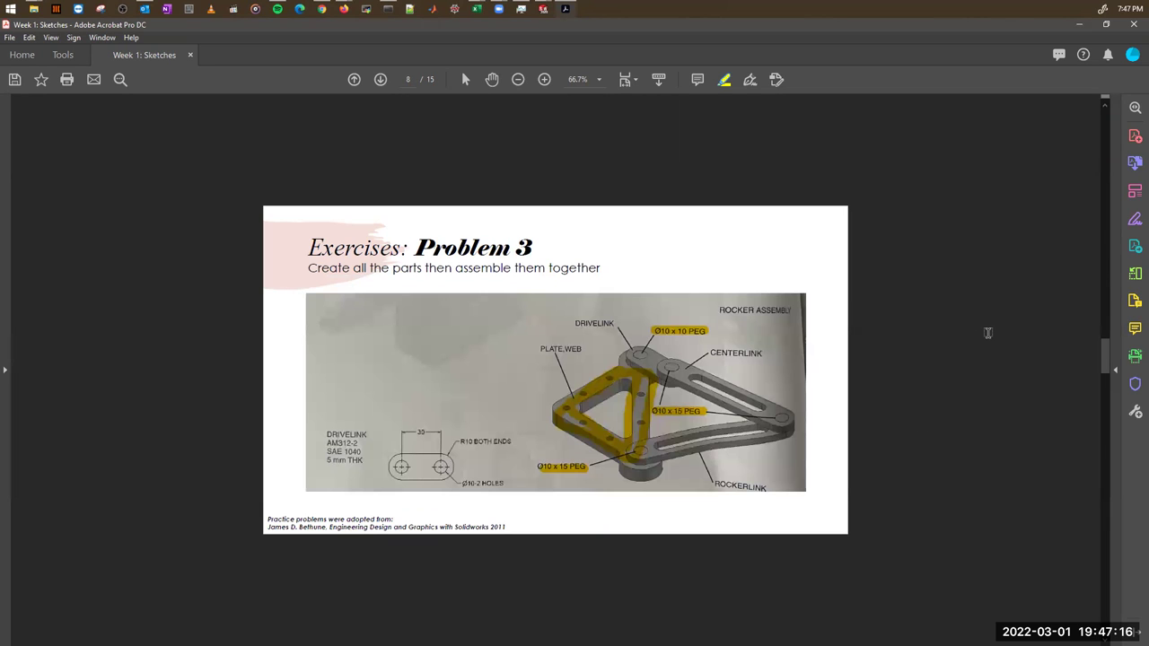
pyautogui.scroll(-1, 987, 333)
pyautogui.scroll(-1, 987, 333)
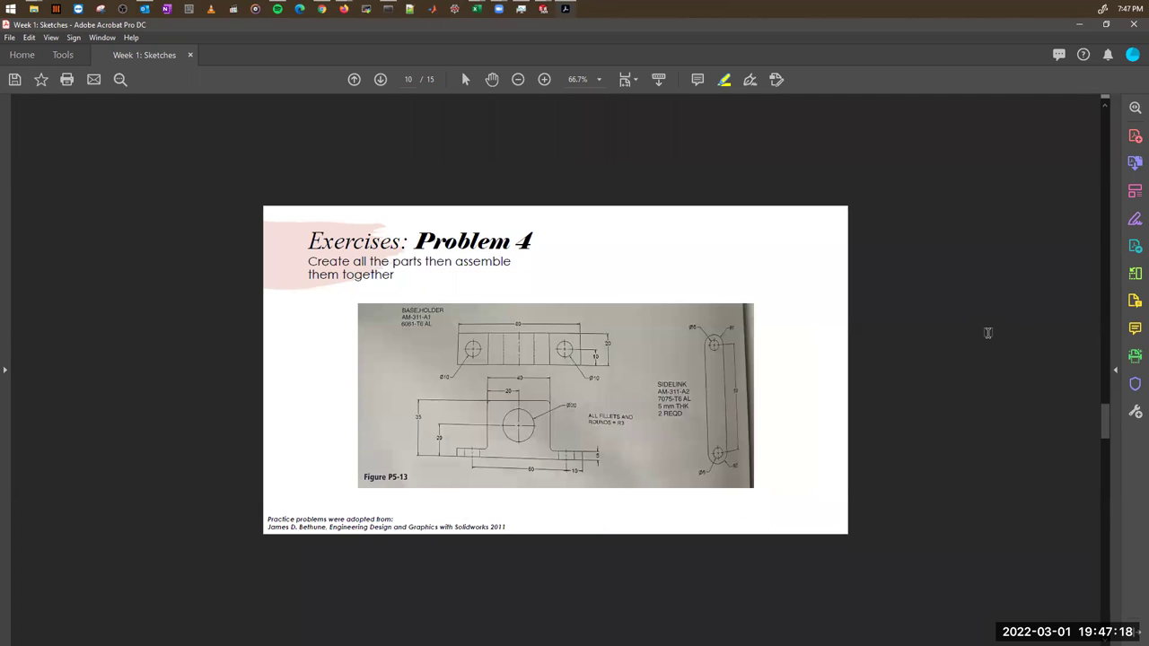
pyautogui.scroll(-1, 988, 333)
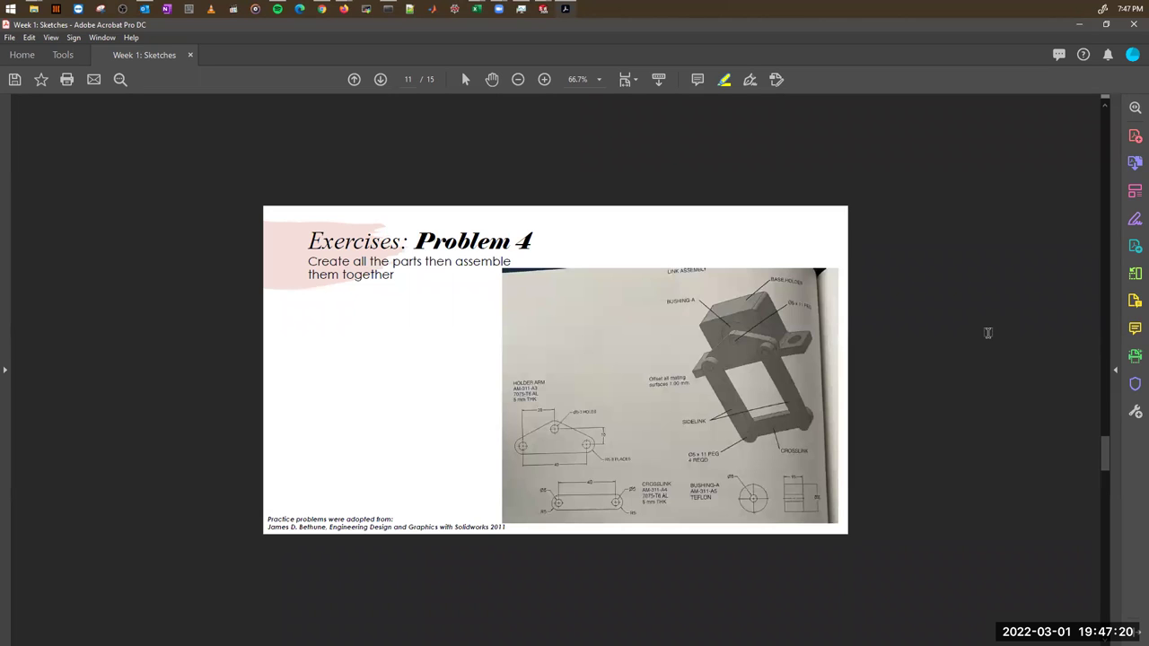
pyautogui.scroll(-2, 987, 333)
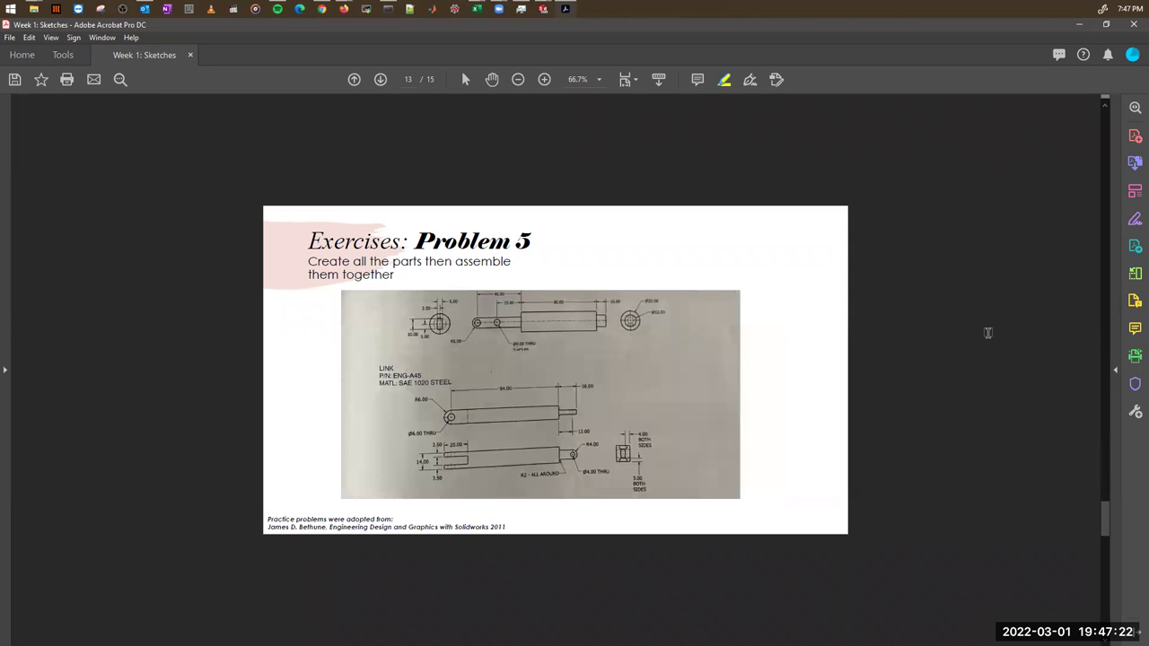
pyautogui.scroll(-2, 988, 333)
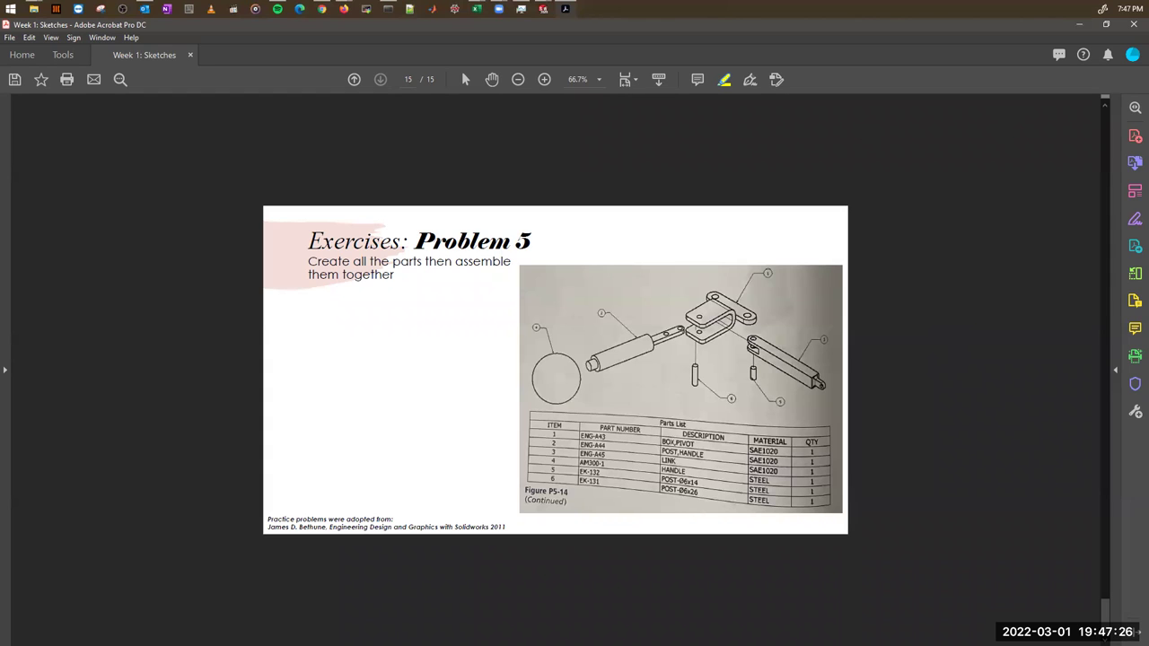
# Return to SOLIDWORKS and view the toy car from the front, top and rear angles.
pyautogui.click(1079, 24)
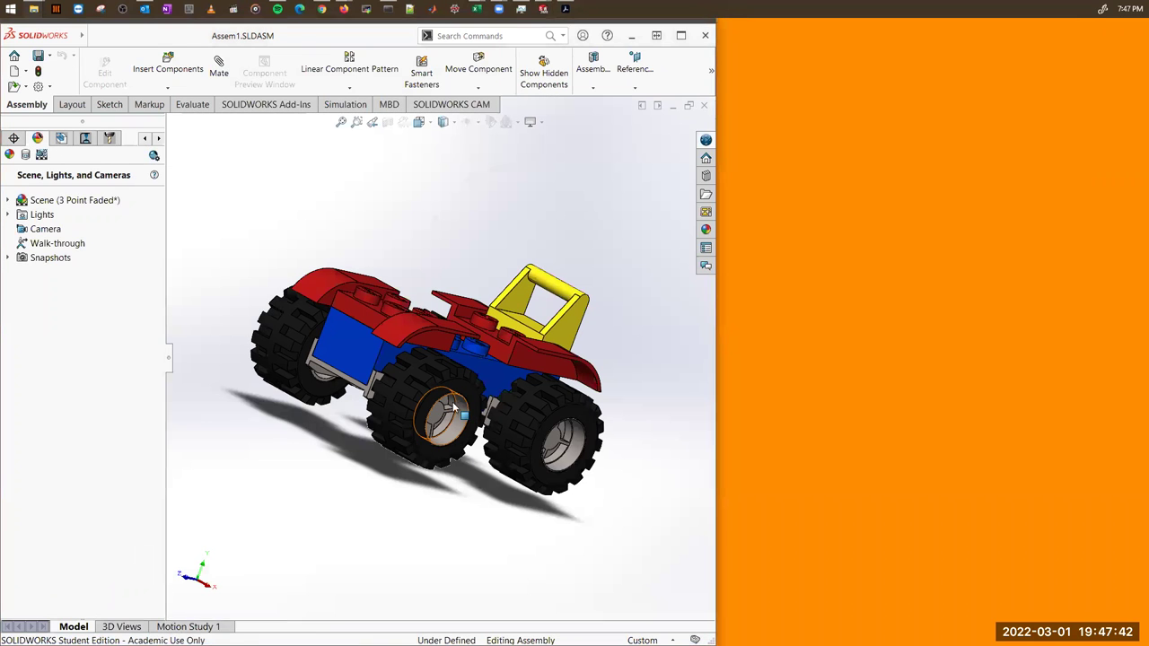
pyautogui.hotkey('ctrl', '1')
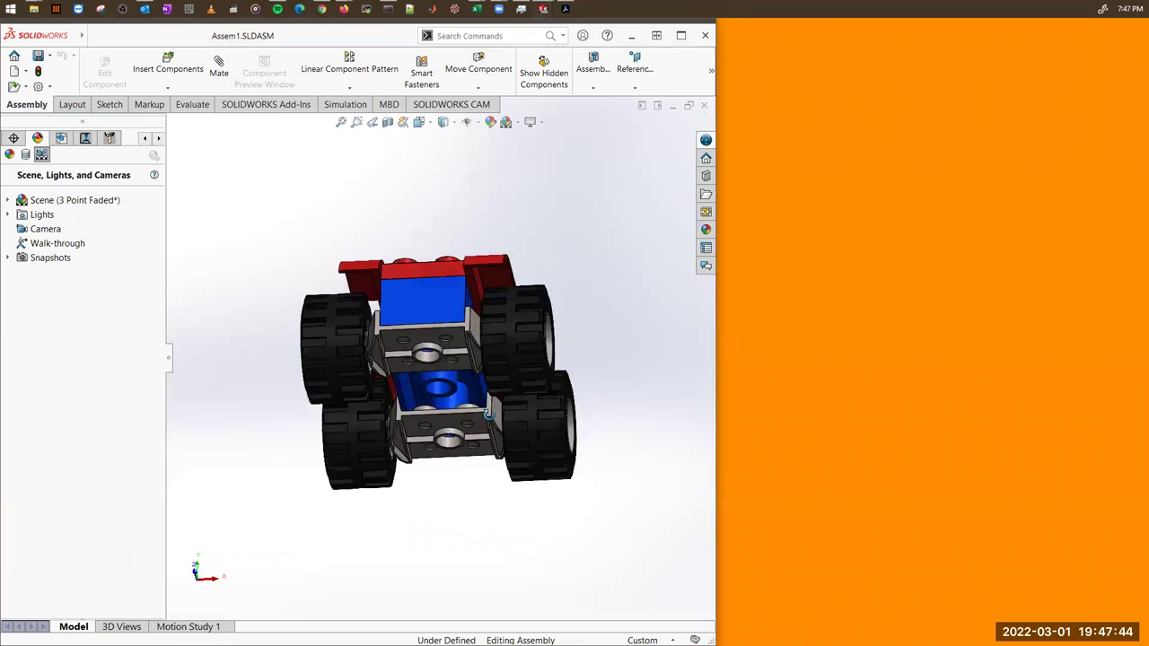
pyautogui.moveTo(487, 413); pyautogui.dragTo(628, 347, button='middle')
pyautogui.moveTo(564, 385); pyautogui.dragTo(496, 361, button='middle')
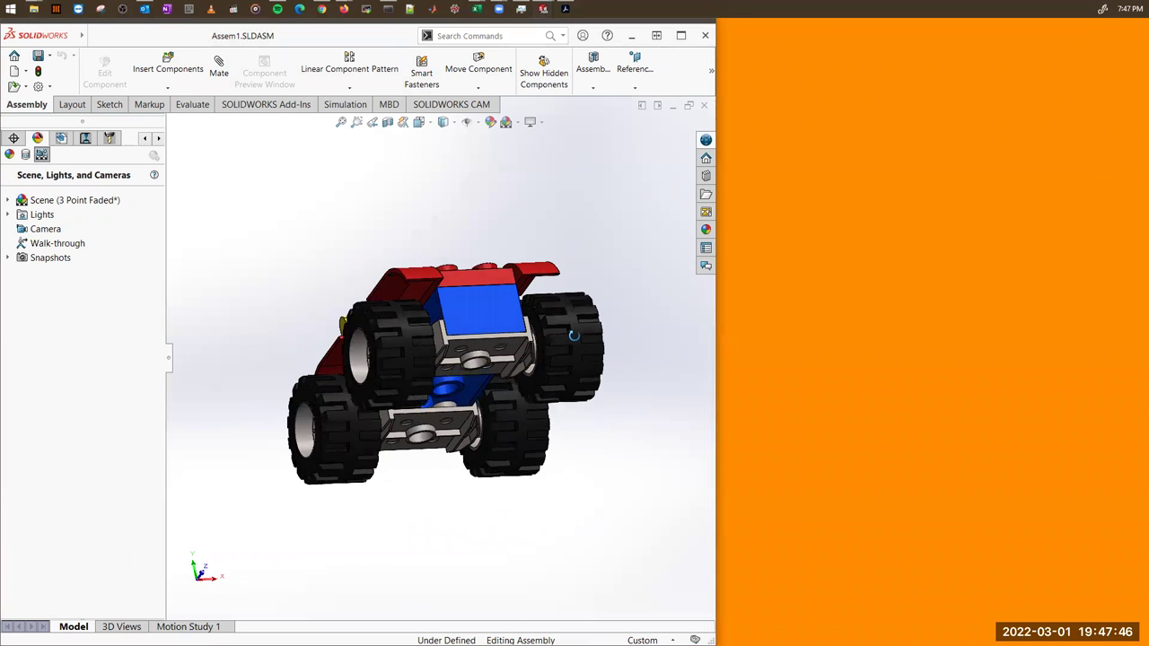
pyautogui.moveTo(476, 316); pyautogui.dragTo(471, 436, button='middle')
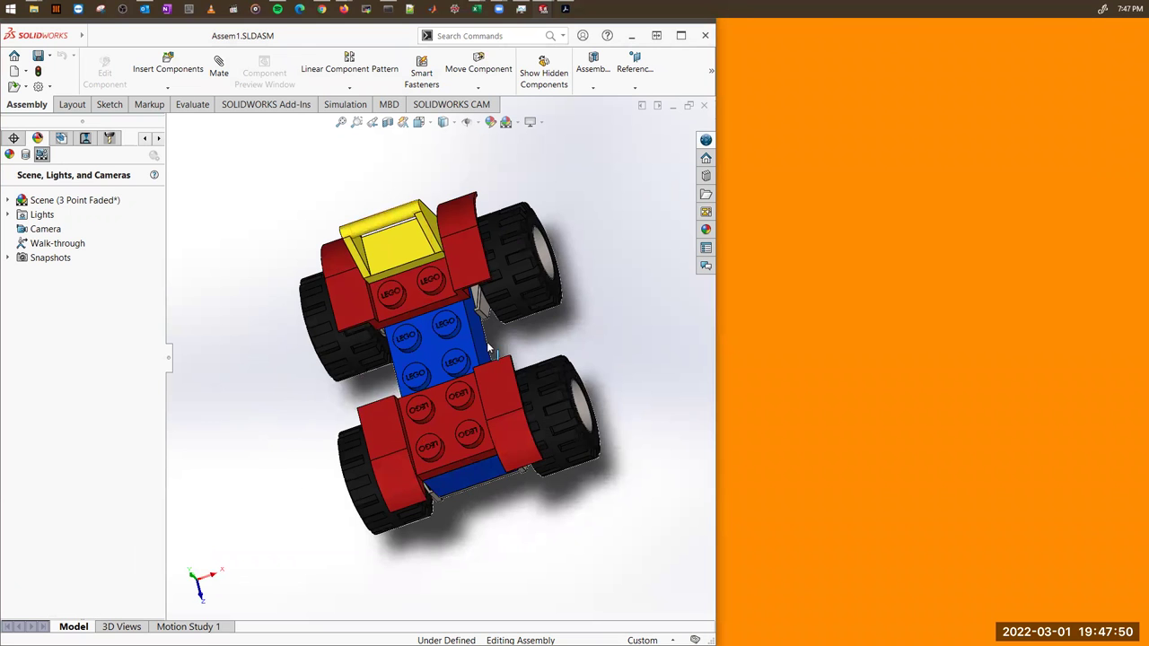
pyautogui.moveTo(449, 326); pyautogui.dragTo(402, 265, button='middle')
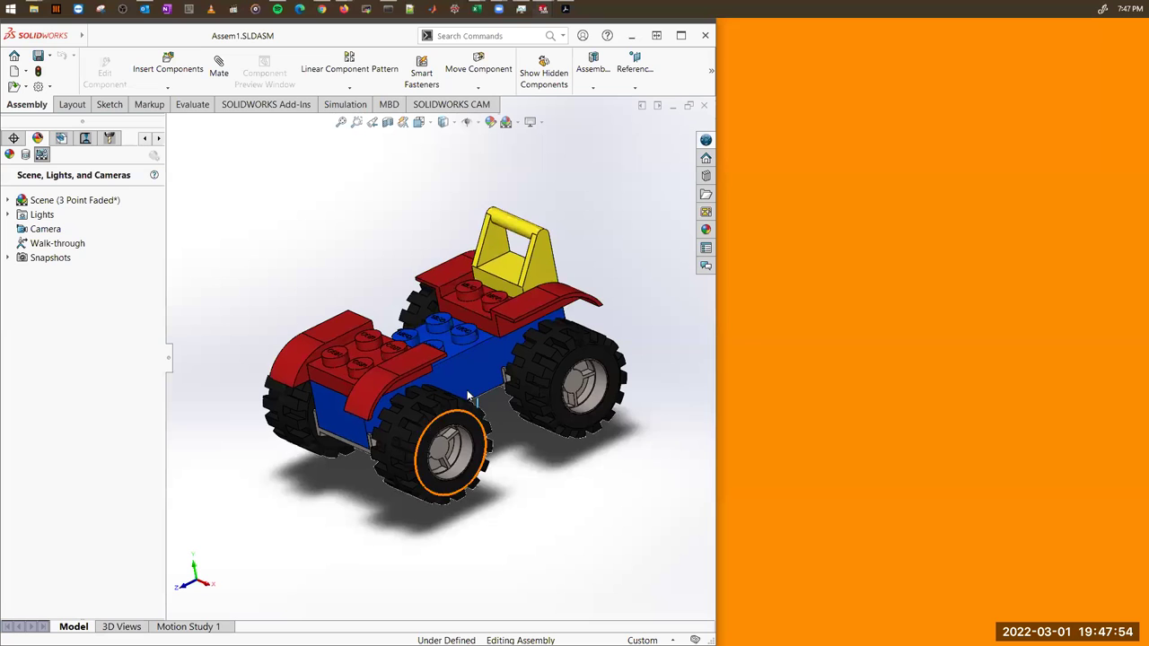
pyautogui.moveTo(530, 449); pyautogui.dragTo(551, 430, button='middle')
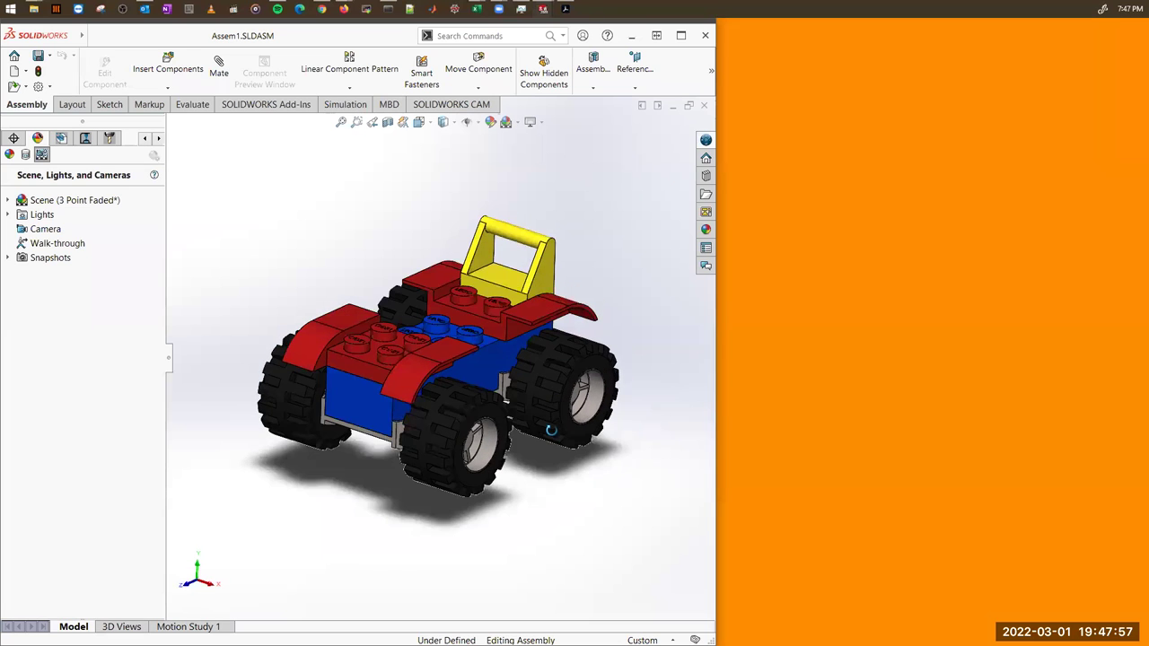
# Drag the car's front wheel to spin it on its axle.
pyautogui.click(440, 420)
pyautogui.moveTo(430, 480)
pyautogui.mouseDown()
pyautogui.moveTo(420, 519)
pyautogui.moveTo(426, 501)
pyautogui.mouseUp()
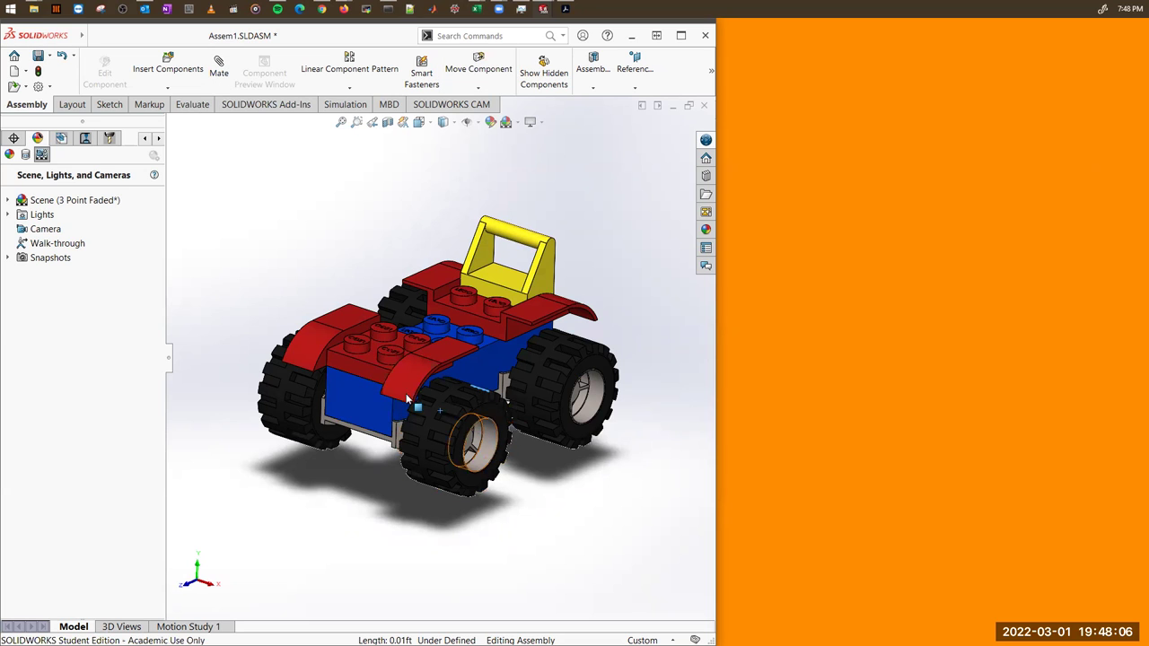
pyautogui.click(414, 479)
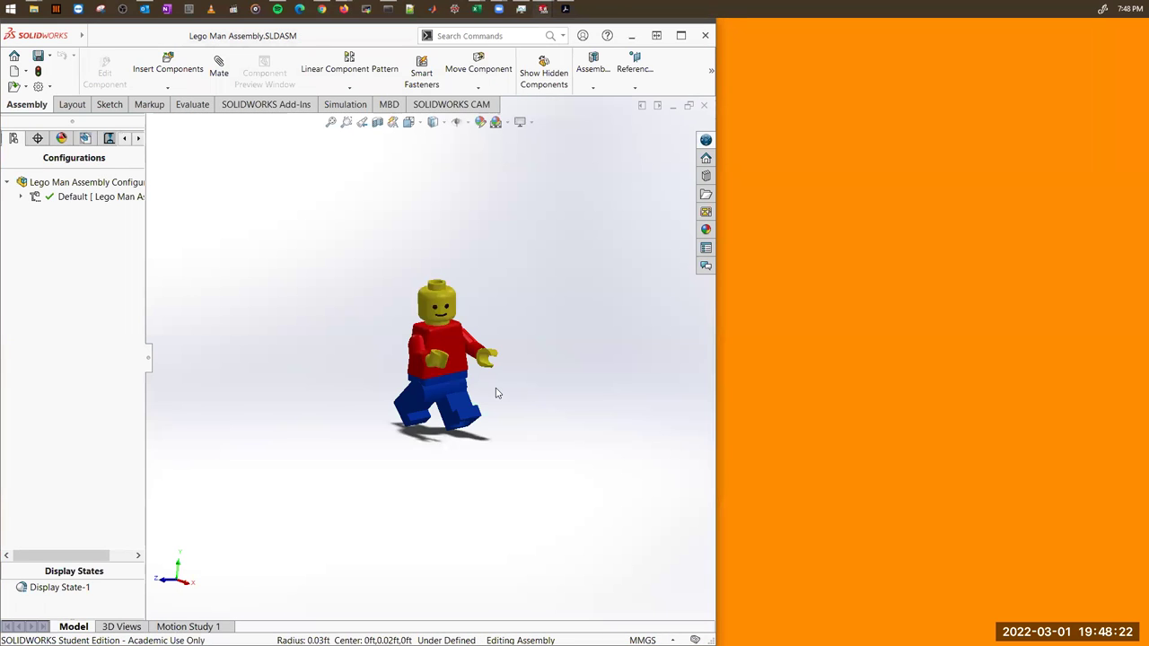
# Swing the Lego man's leg at the hip, rotate its yellow hand, then bring up the exercise PDF.
pyautogui.scroll(-5, 499, 389)
pyautogui.moveTo(449, 371); pyautogui.dragTo(314, 437, button='middle')
pyautogui.moveTo(314, 437); pyautogui.dragTo(230, 461)
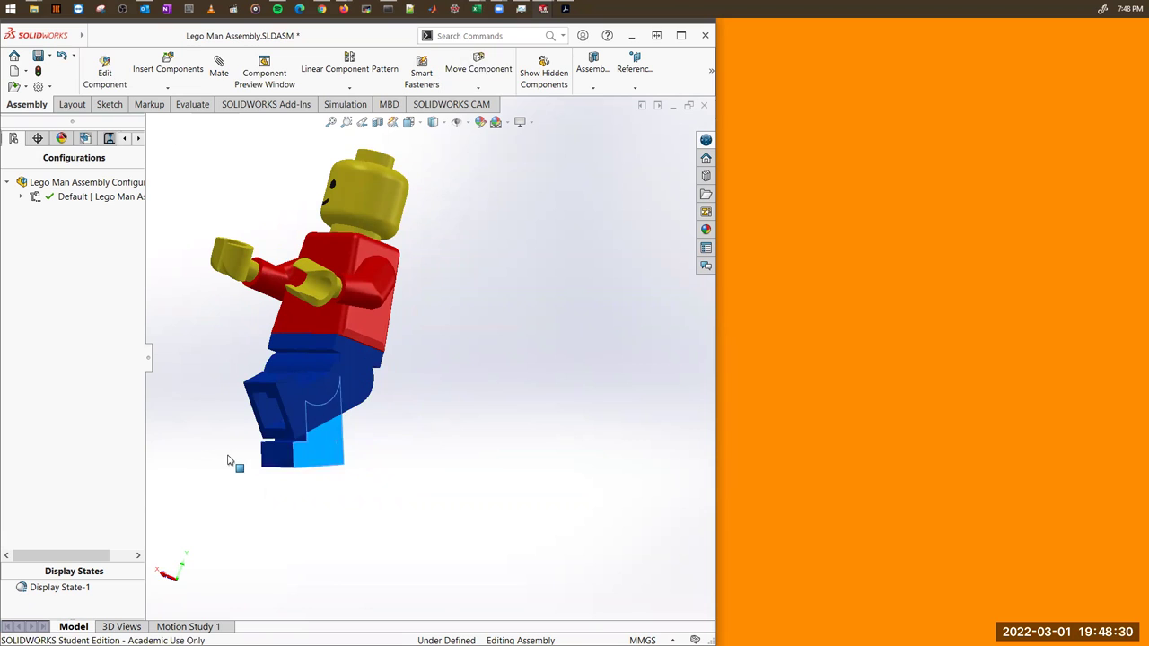
pyautogui.click(230, 262)
pyautogui.moveTo(232, 260); pyautogui.dragTo(256, 253)
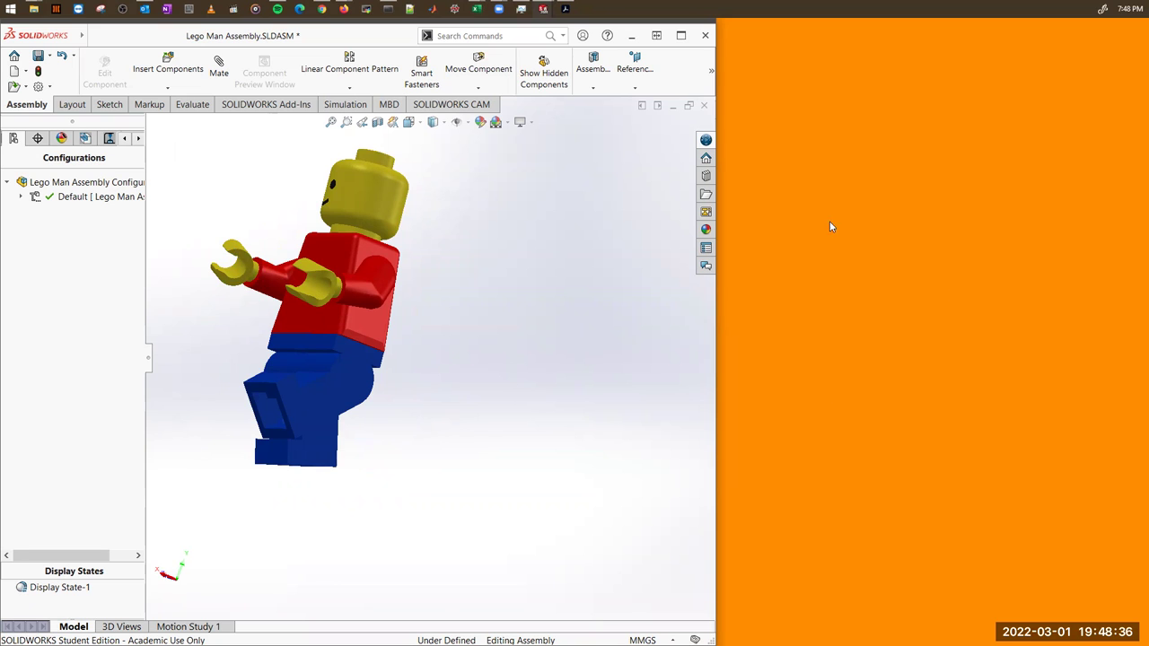
pyautogui.click(565, 9)
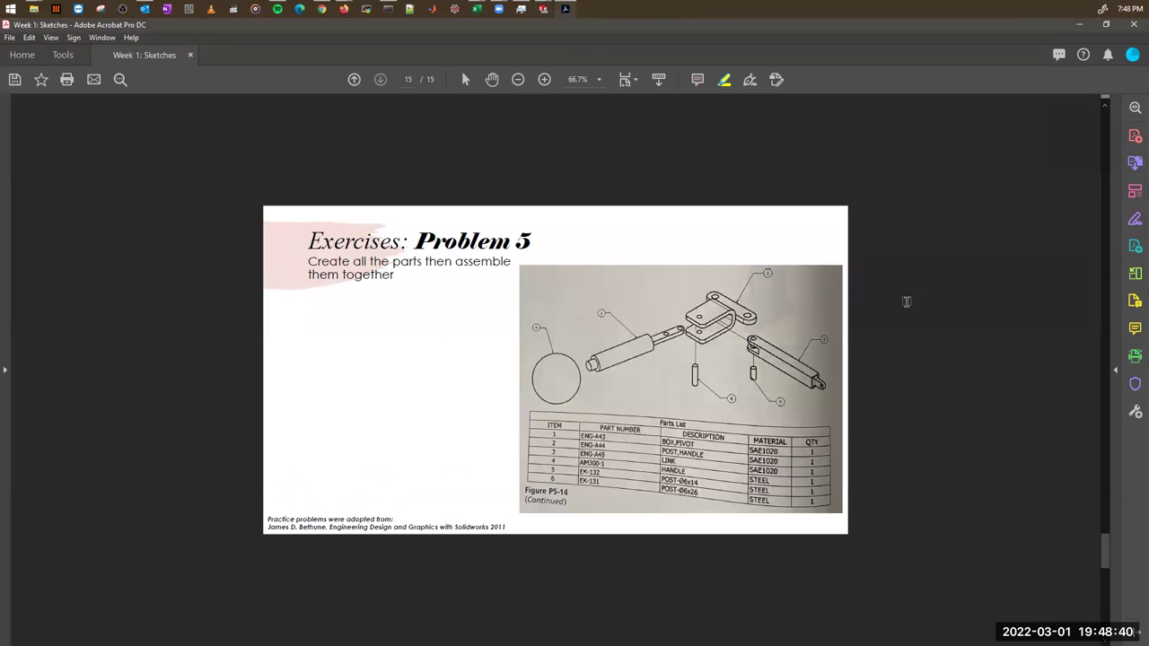
# Scroll back to the Week 3: Assemblies title page and dock Acrobat on the right half.
pyautogui.scroll(15, 907, 302)
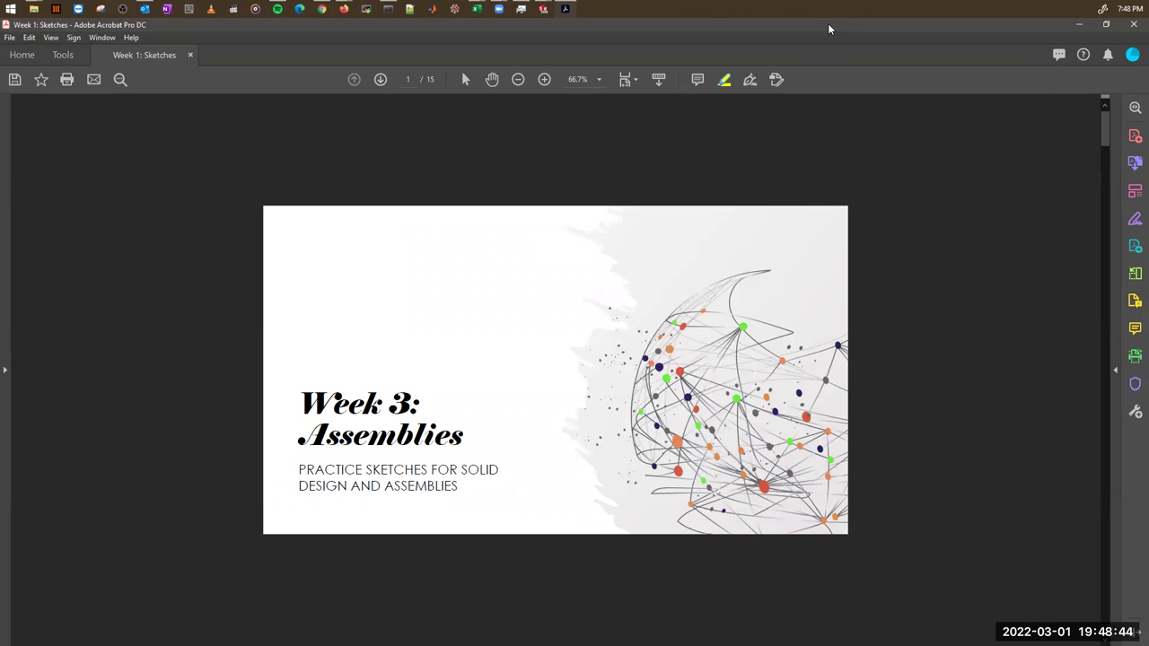
pyautogui.doubleClick(828, 23)
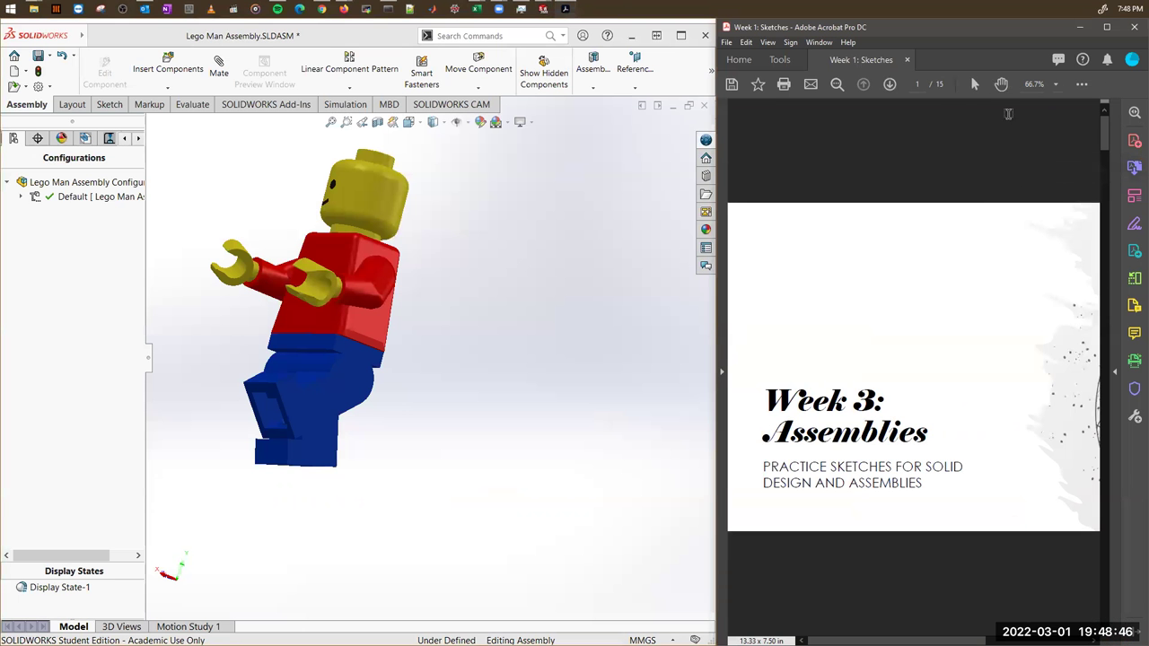
# Close the Lego Man and toy car assemblies, choosing Don't Save for both.
pyautogui.click(535, 319)
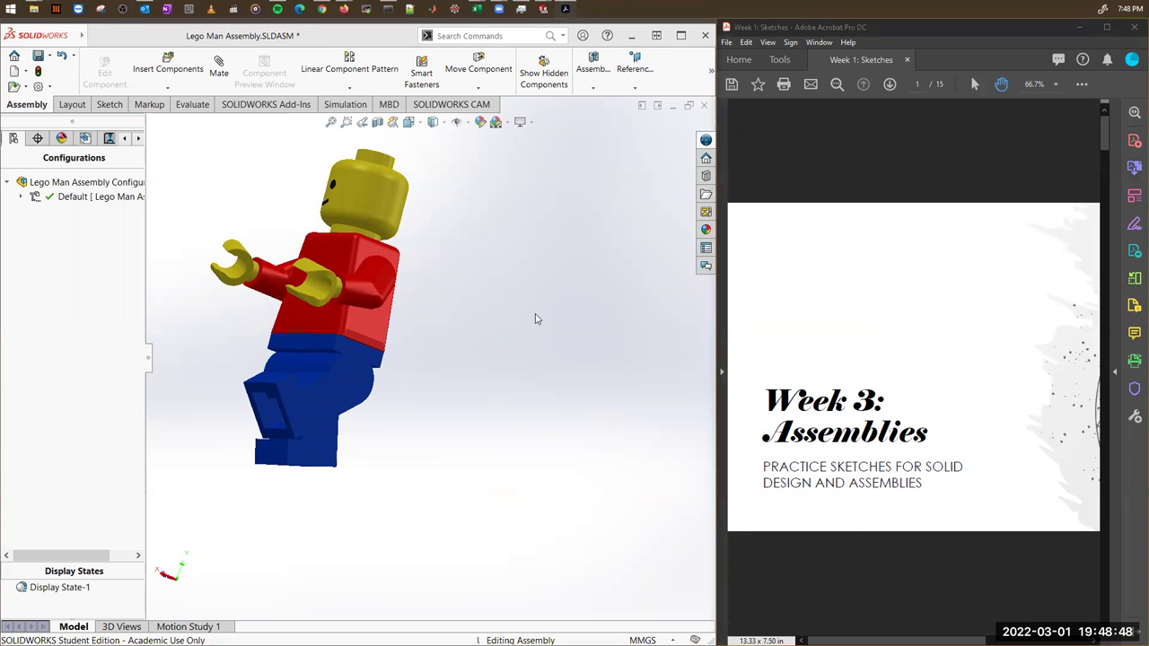
pyautogui.moveTo(535, 319); pyautogui.dragTo(244, 285, button='middle')
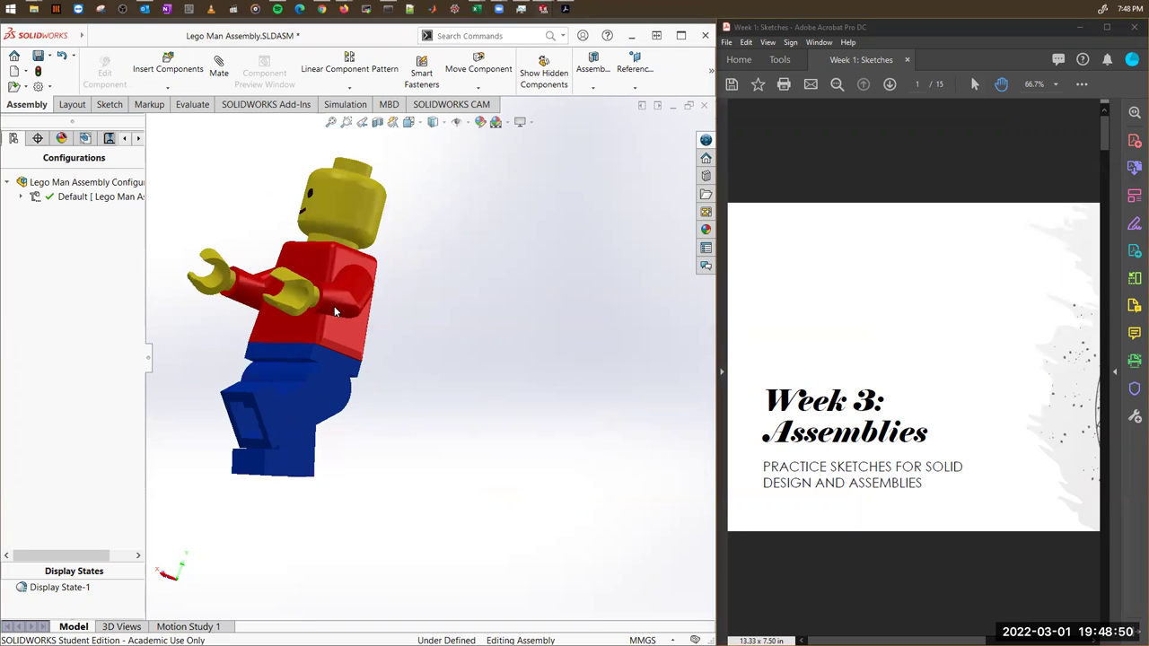
pyautogui.scroll(1, 386, 325)
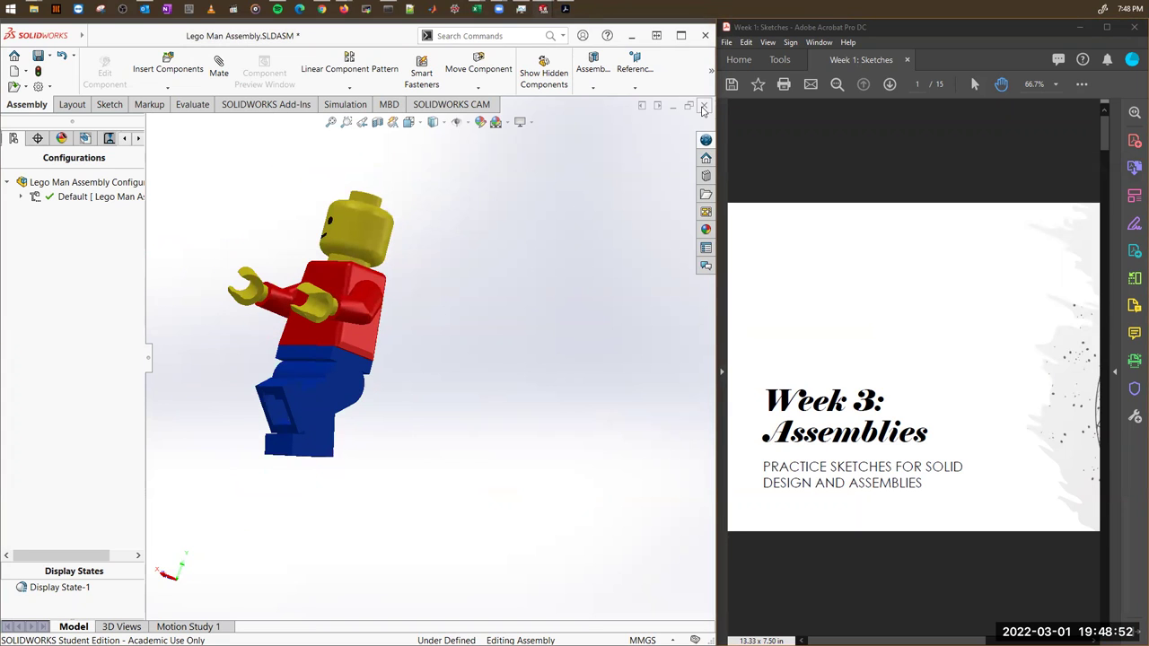
pyautogui.click(704, 107)
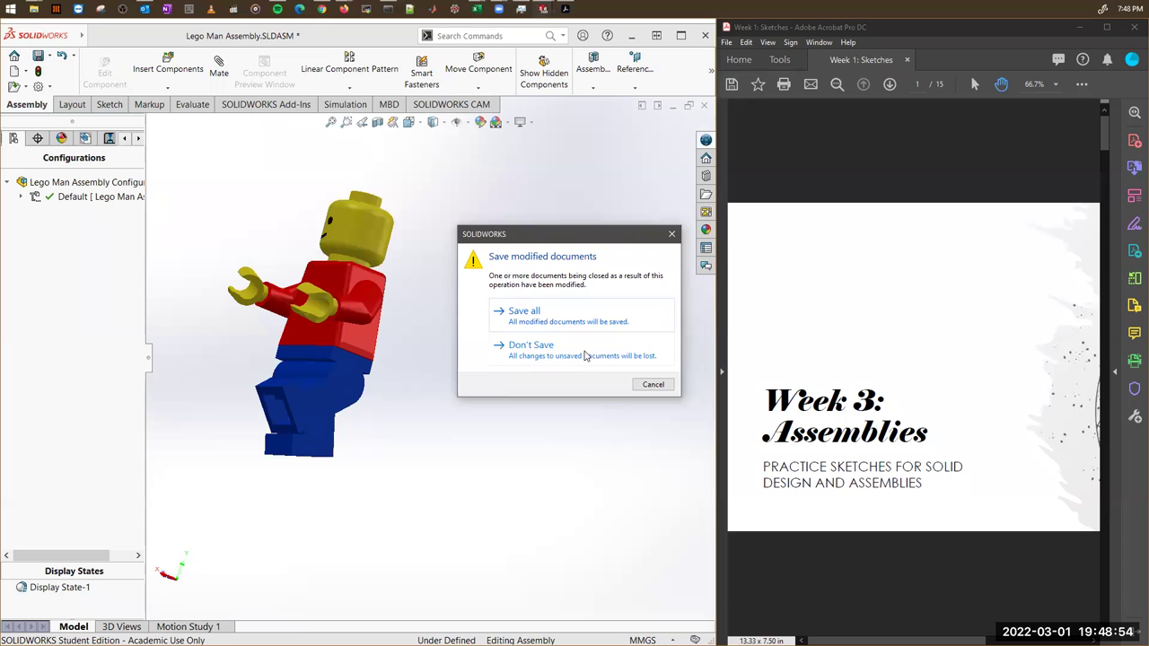
pyautogui.click(584, 350)
pyautogui.click(704, 107)
pyautogui.click(559, 344)
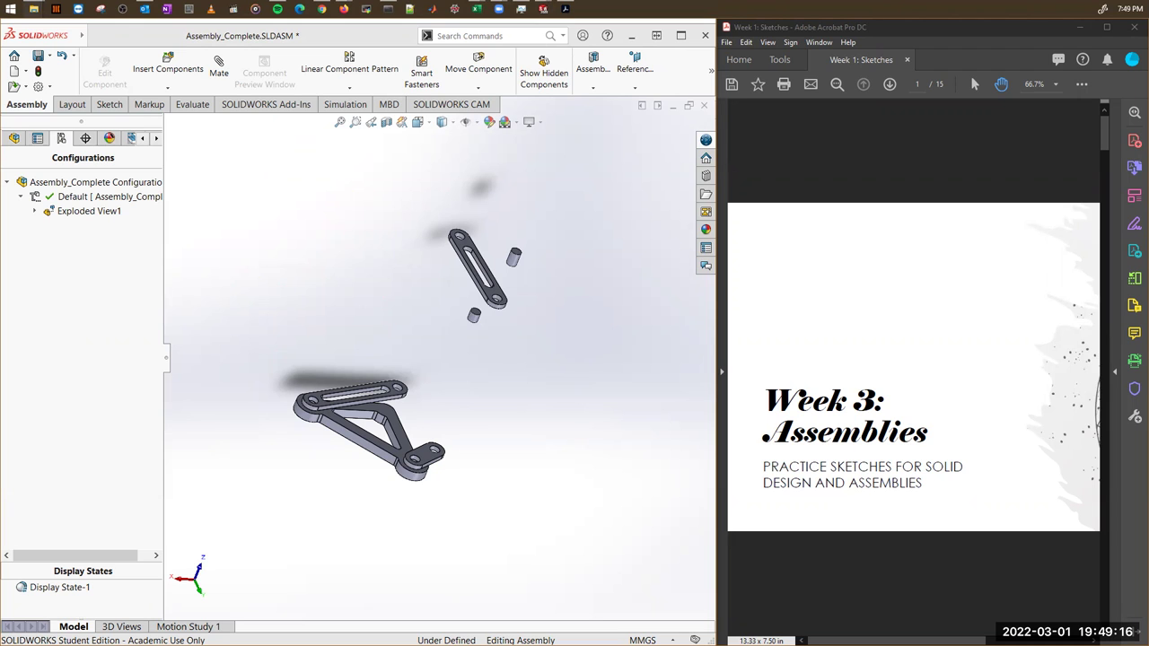
# Open the Tutorial's Problem_3 folder, select its seven files, then minimize File Explorer.
pyautogui.hotkey('alt', 'Tab')
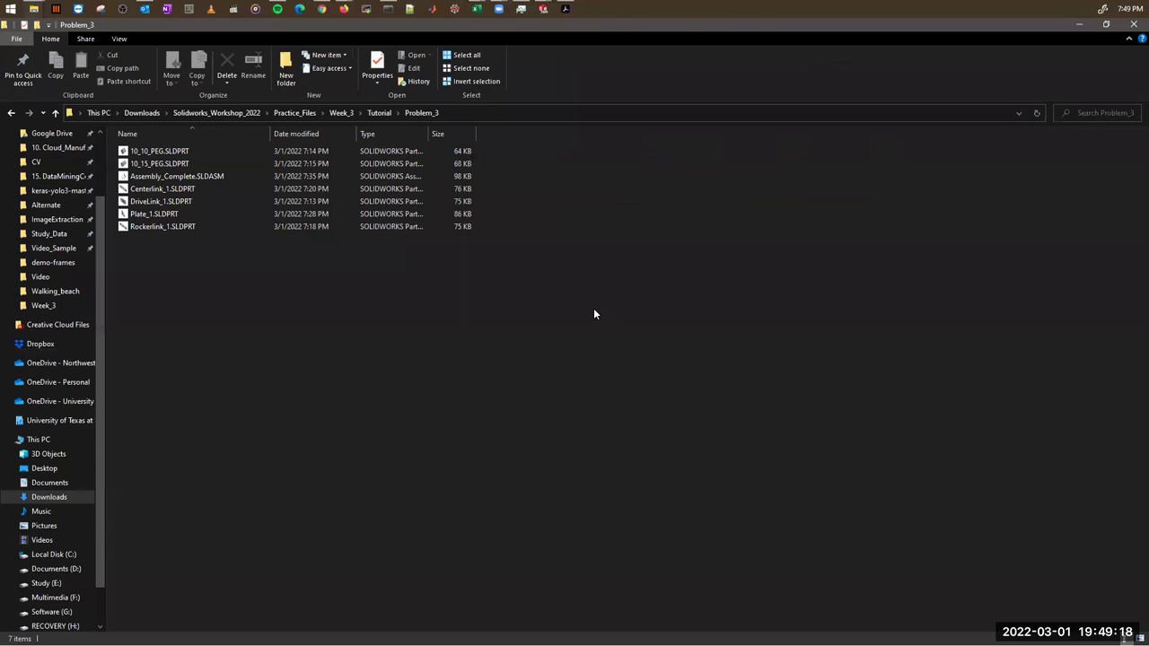
pyautogui.hotkey('alt', 'Up')
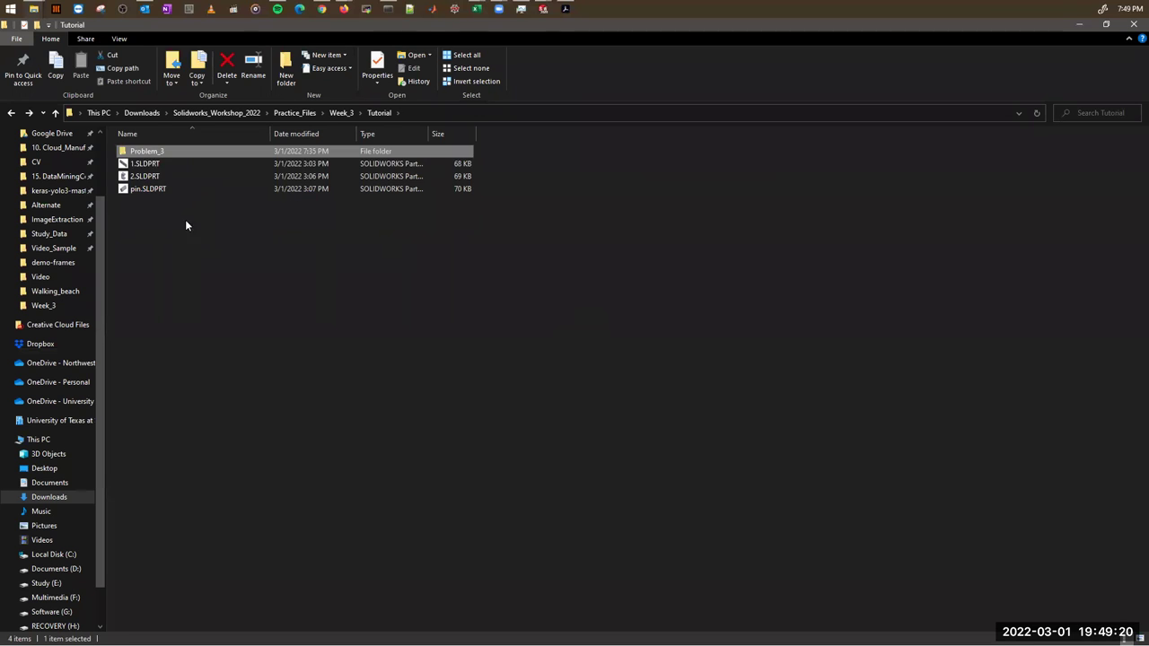
pyautogui.doubleClick(142, 151)
pyautogui.moveTo(303, 275); pyautogui.dragTo(163, 150)
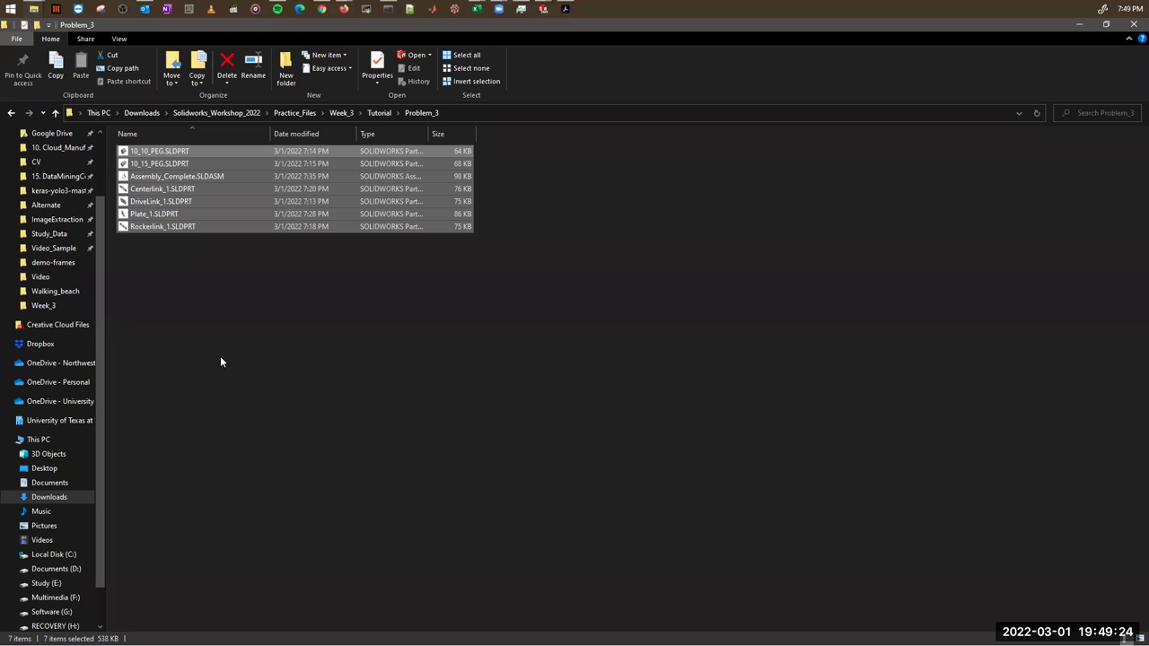
pyautogui.click(220, 361)
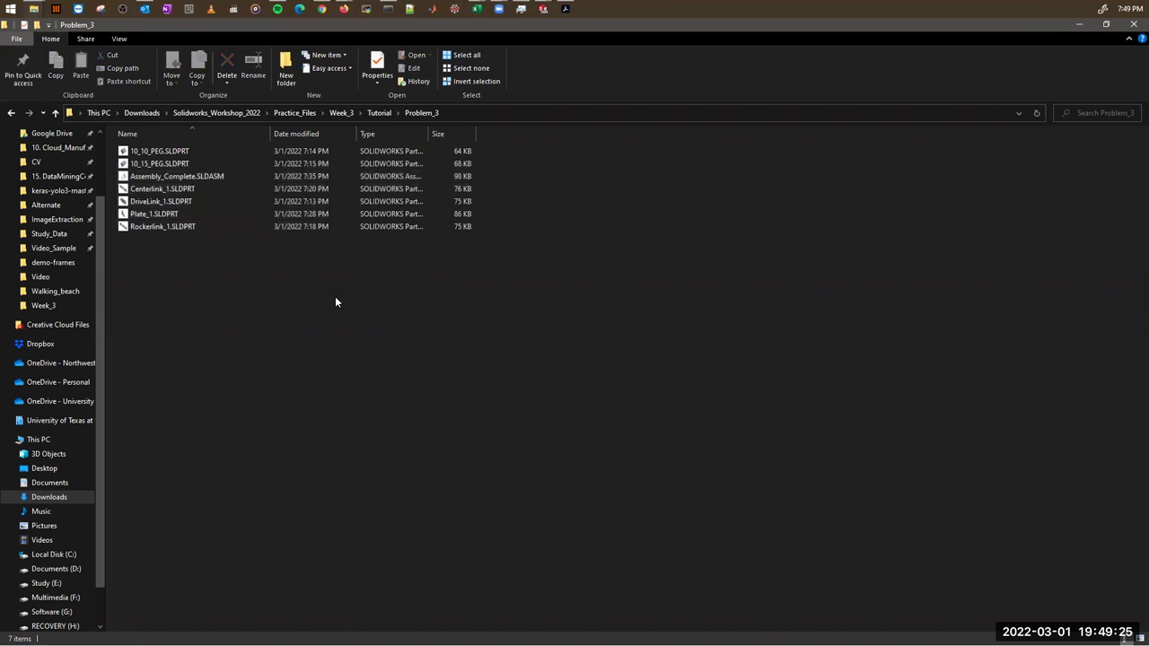
pyautogui.click(1077, 24)
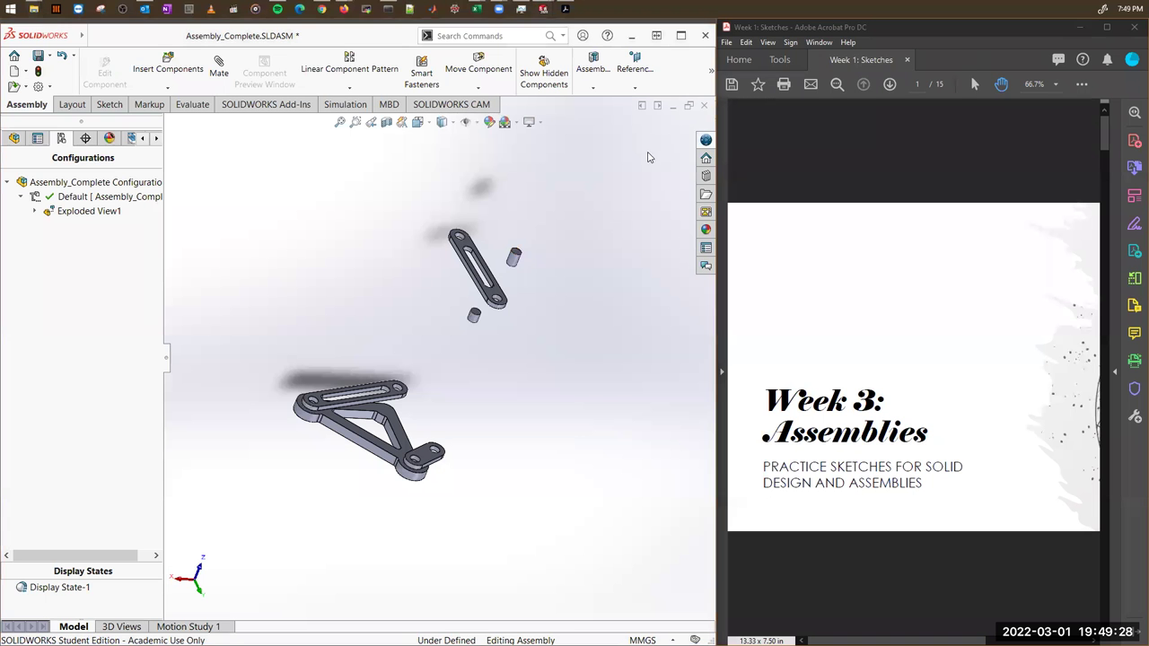
# Close the Plate_1, Centerlink_1, Rockerlink_1, 10_10_PEG and DriveLink_1 part windows.
pyautogui.click(688, 107)
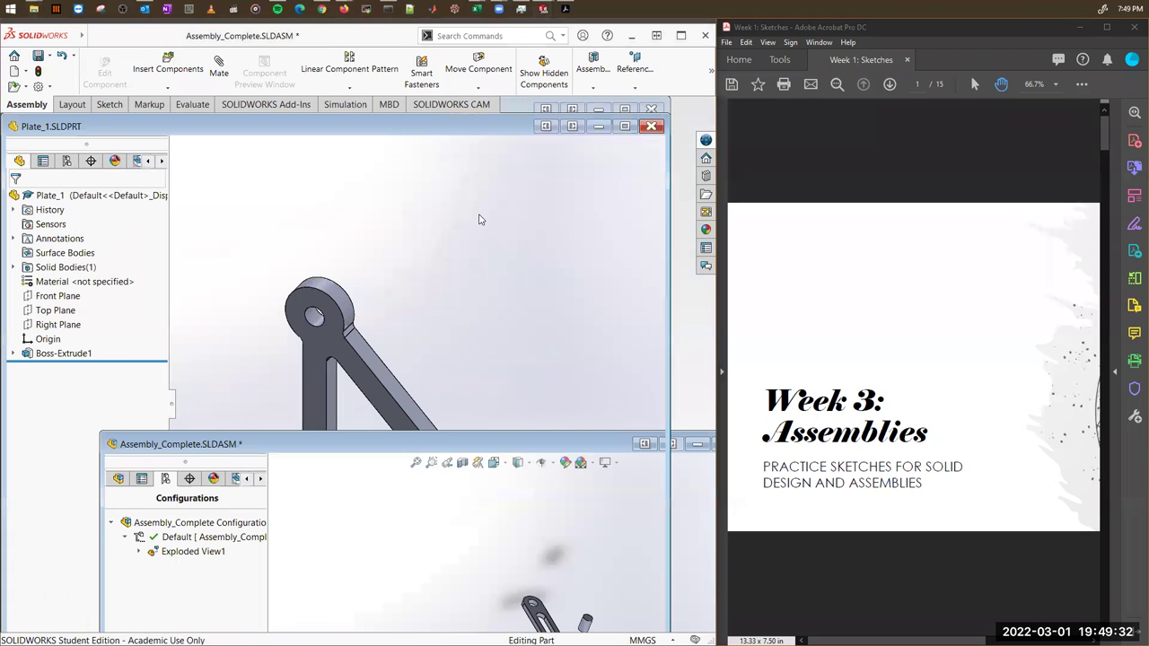
pyautogui.click(651, 126)
pyautogui.click(652, 127)
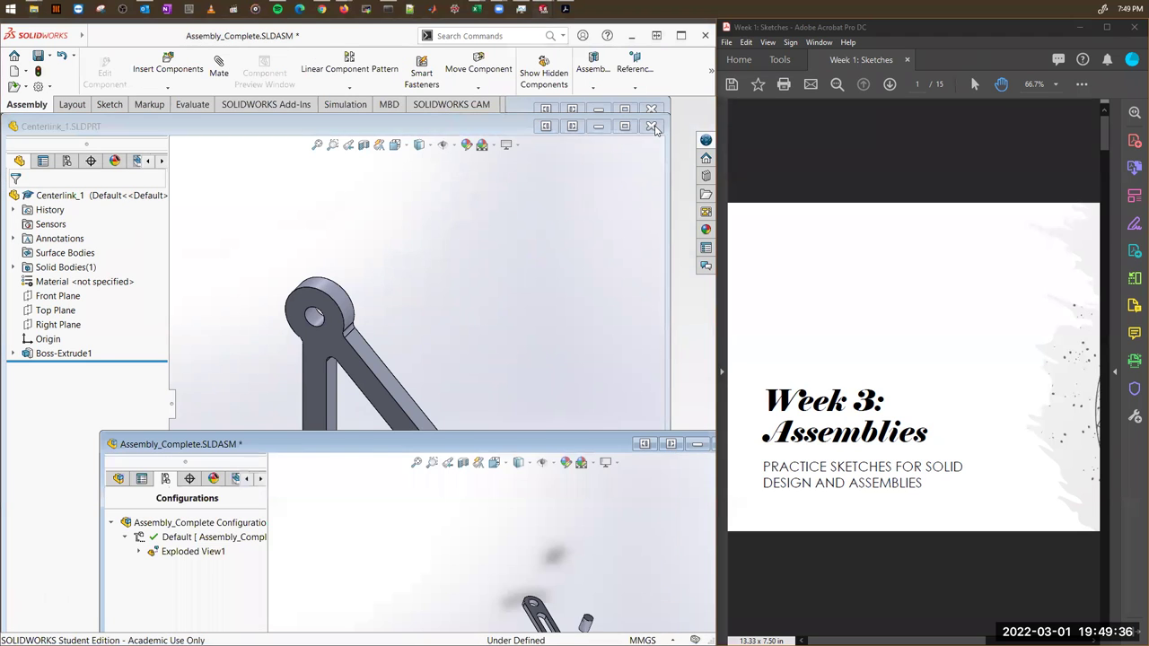
pyautogui.click(652, 127)
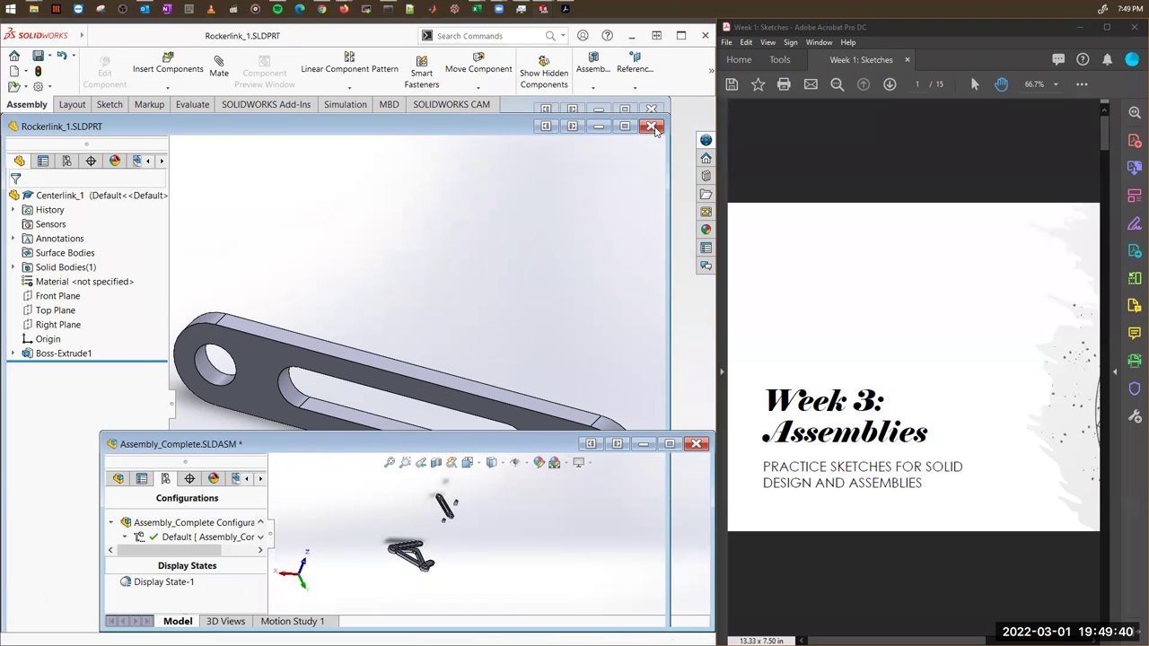
pyautogui.click(652, 126)
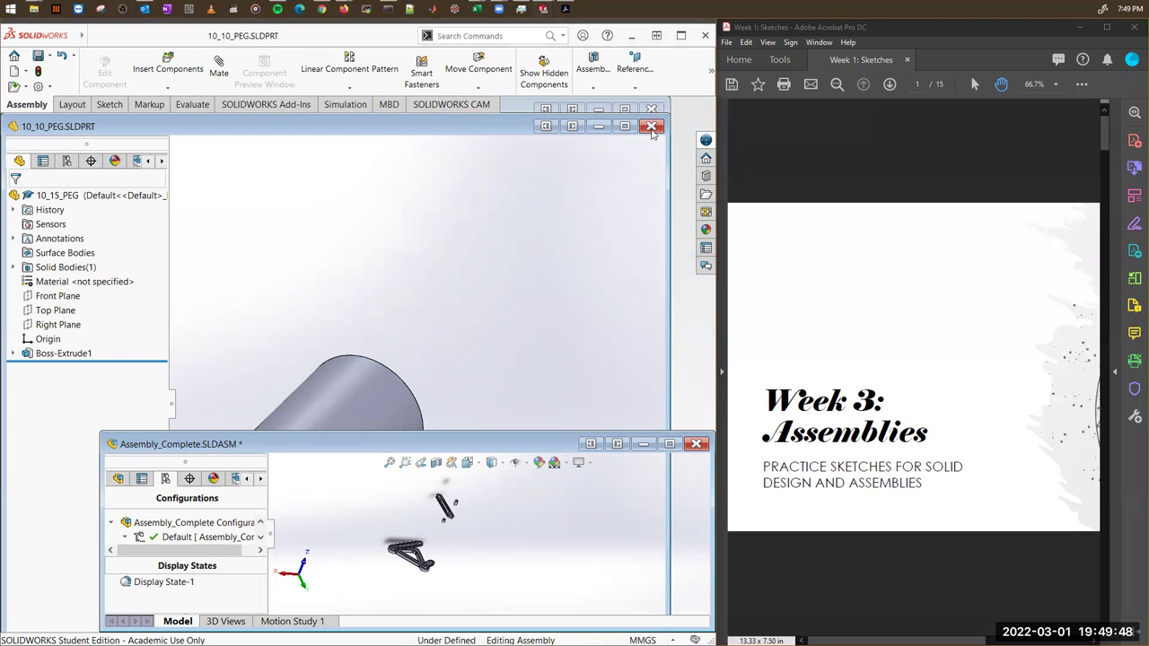
pyautogui.click(653, 126)
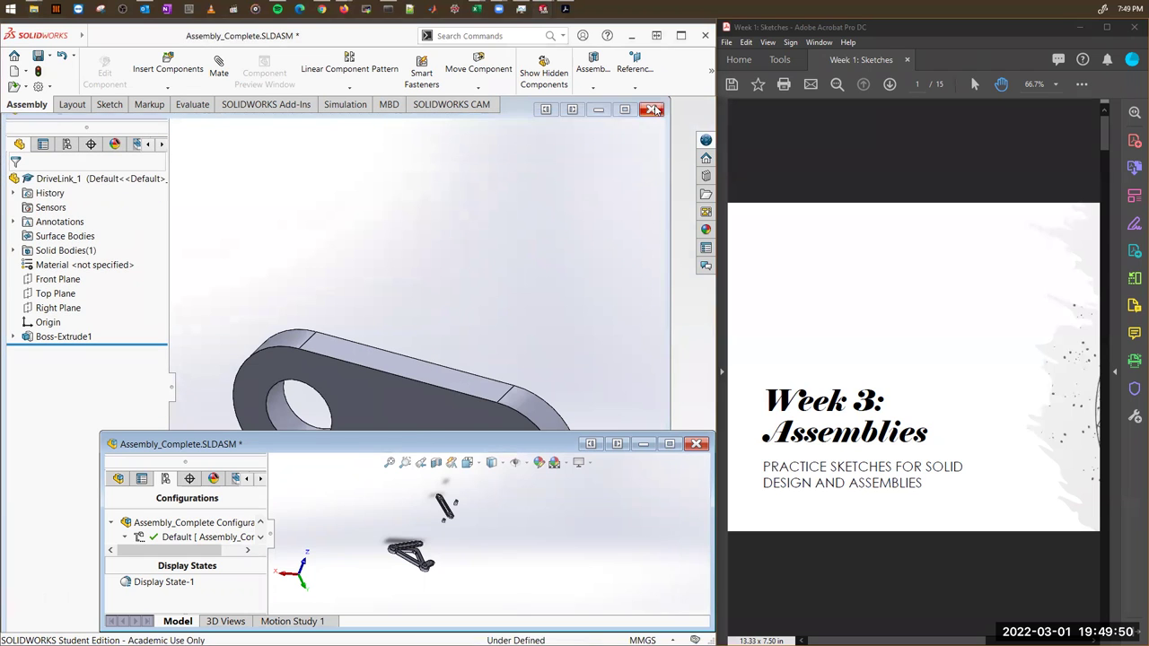
pyautogui.click(653, 109)
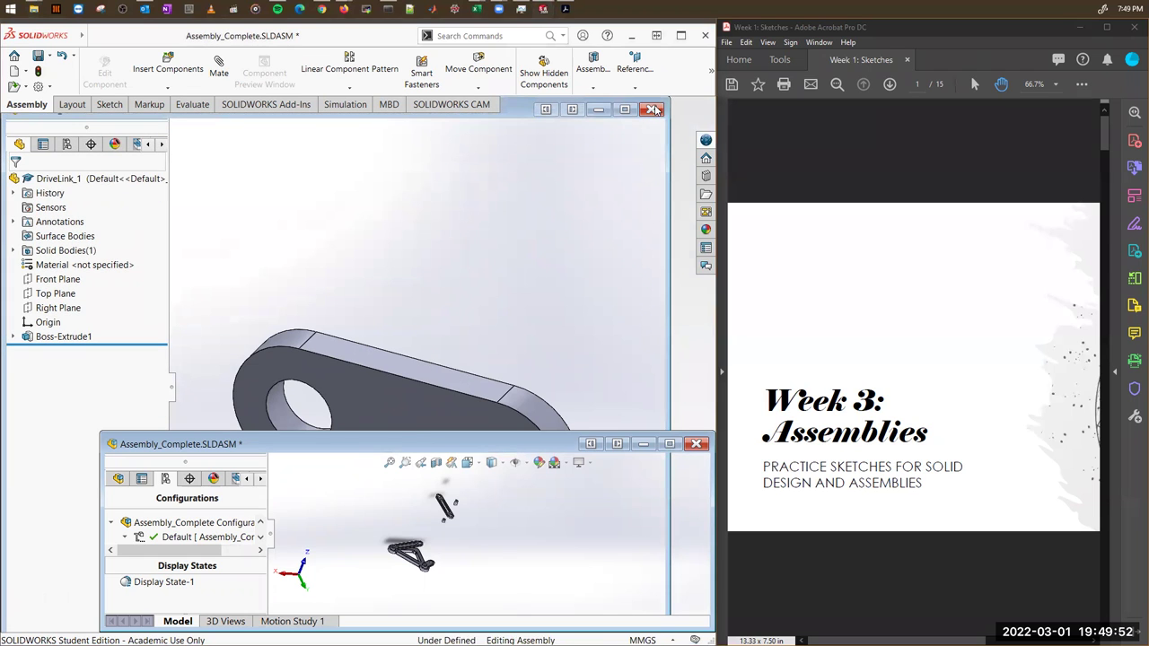
# Close Assembly_Complete with Don't Save and cancel the File Open dialog.
pyautogui.click(697, 443)
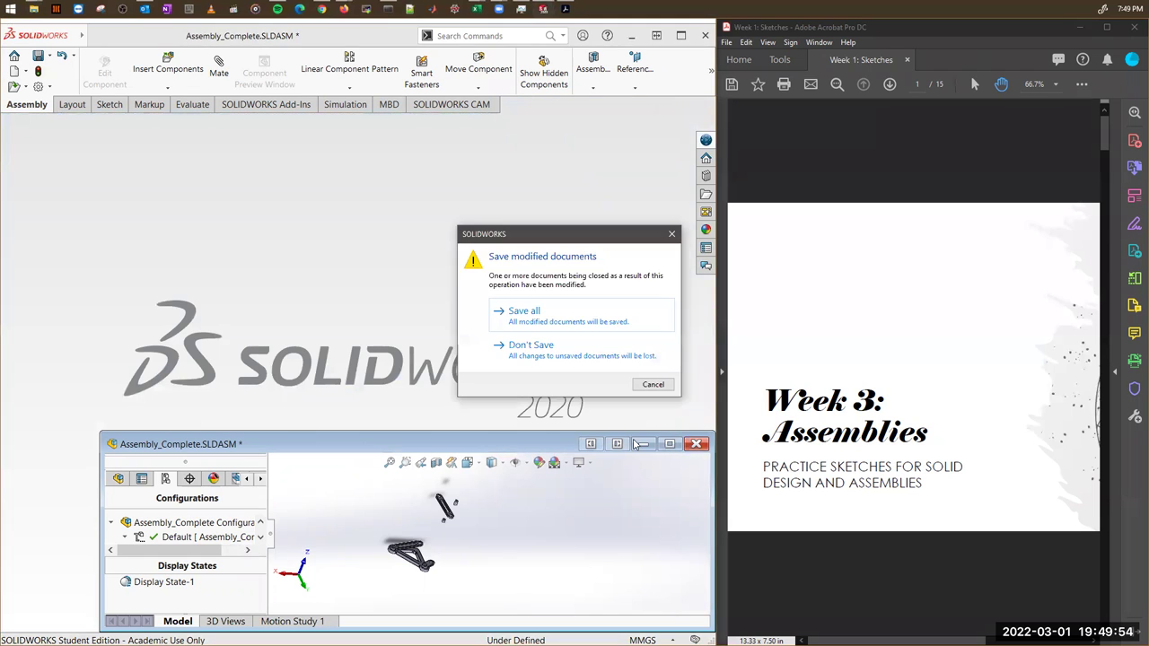
pyautogui.click(568, 352)
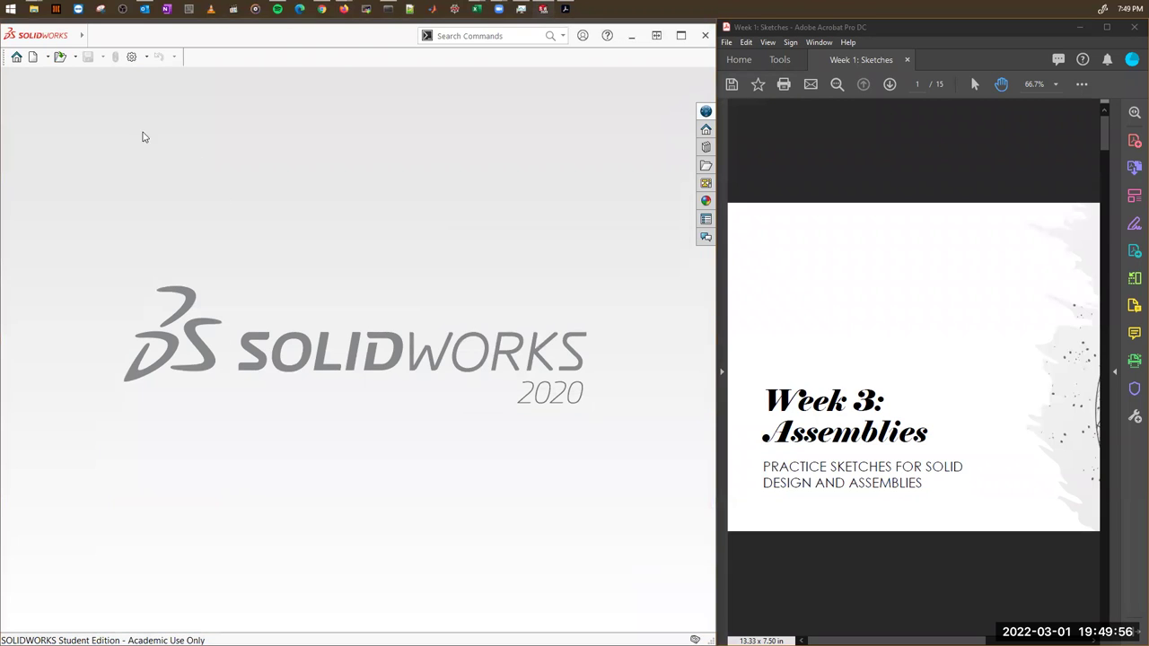
pyautogui.click(59, 56)
pyautogui.press('Escape')
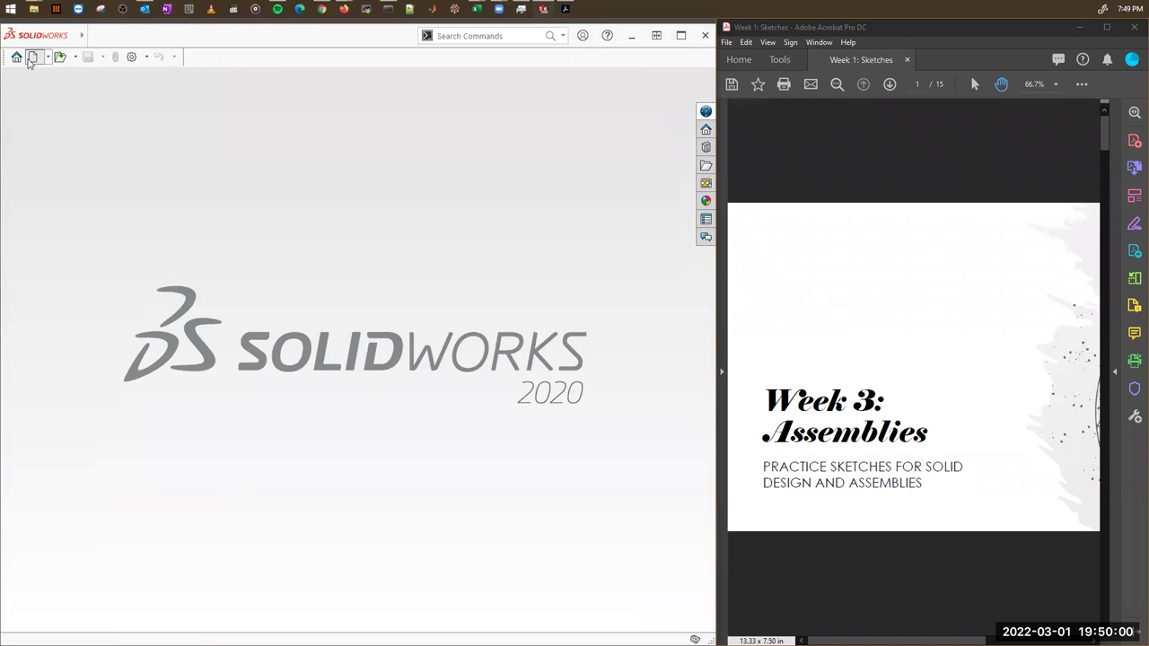
# Create a new Assembly document, skip the Open prompt, and maximize the Assem2 window.
pyautogui.click(30, 59)
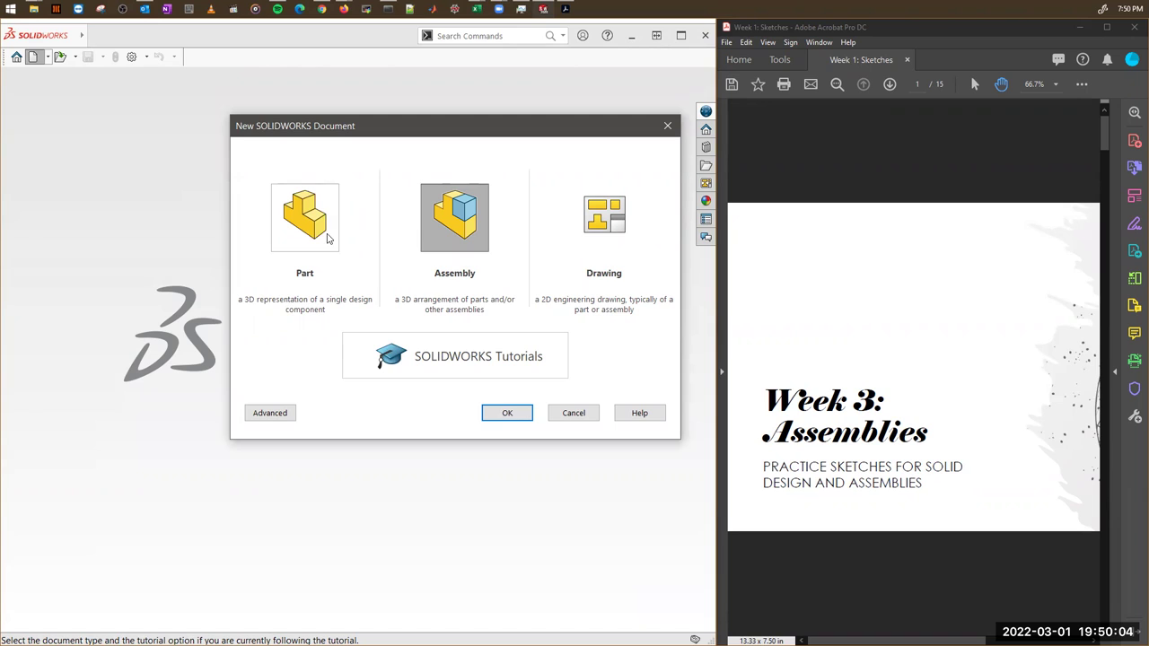
pyautogui.doubleClick(482, 237)
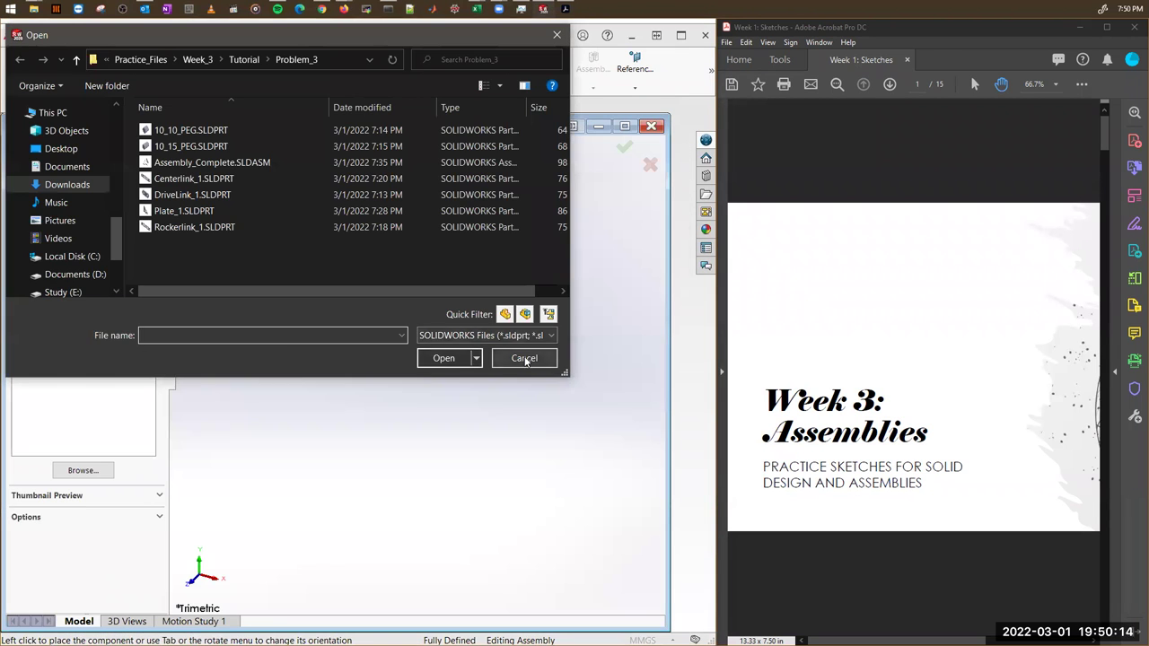
pyautogui.click(525, 358)
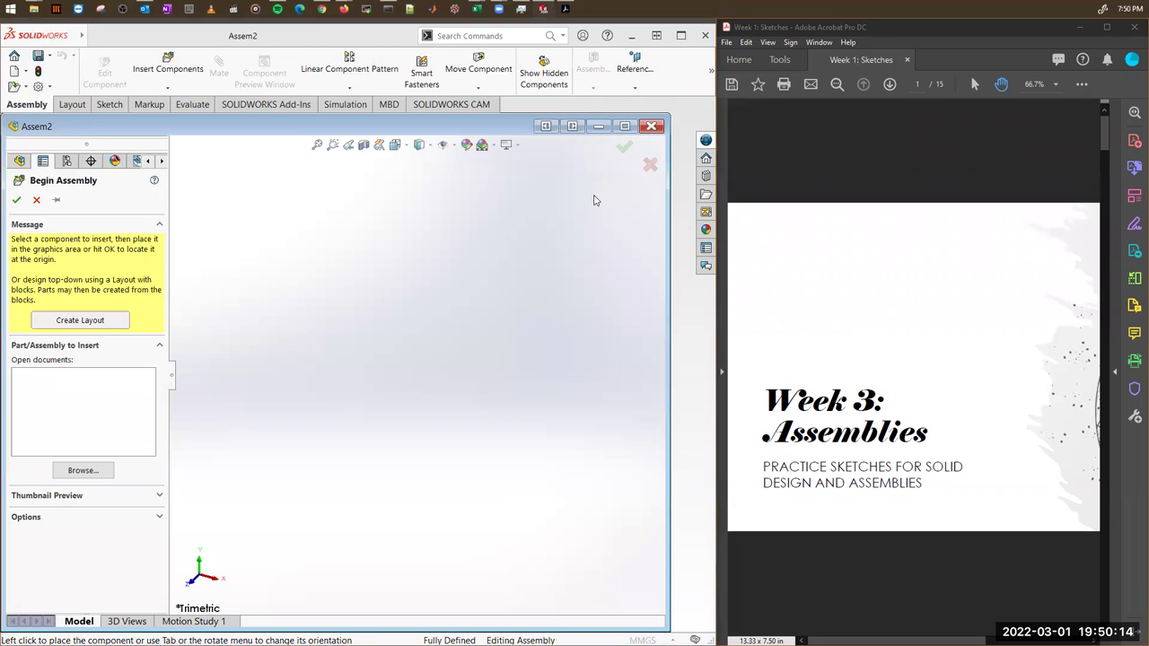
pyautogui.click(626, 127)
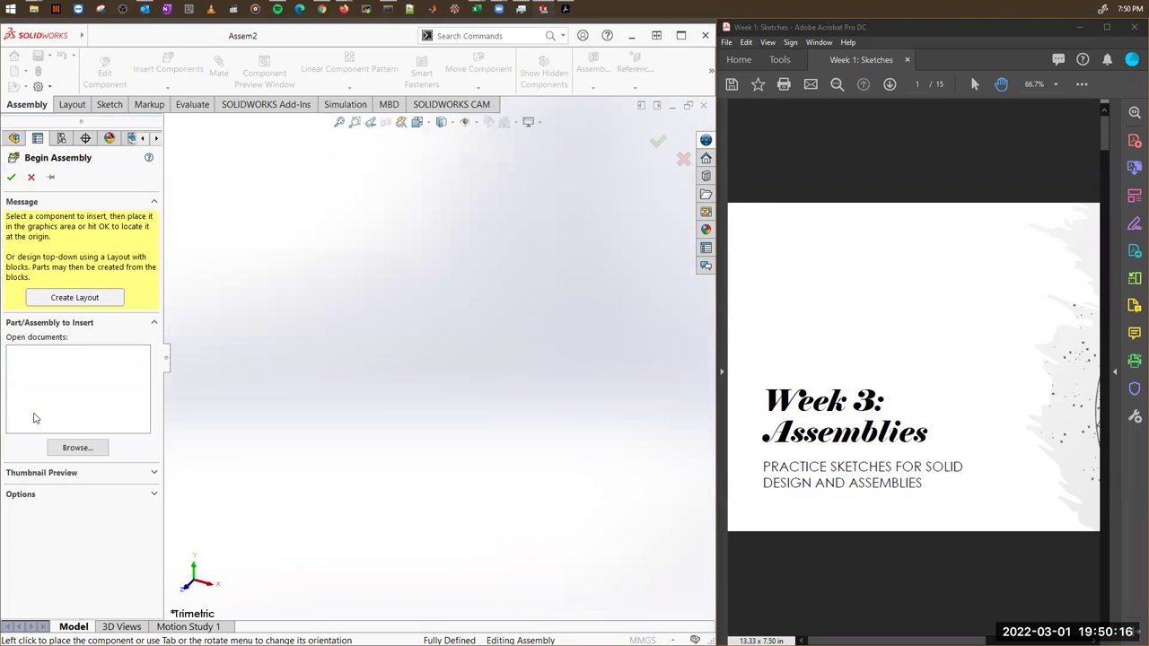
# In Begin Assembly, browse to and open all six rocker-mechanism part files.
pyautogui.click(90, 452)
pyautogui.moveTo(414, 325); pyautogui.dragTo(301, 239)
pyautogui.click(579, 472)
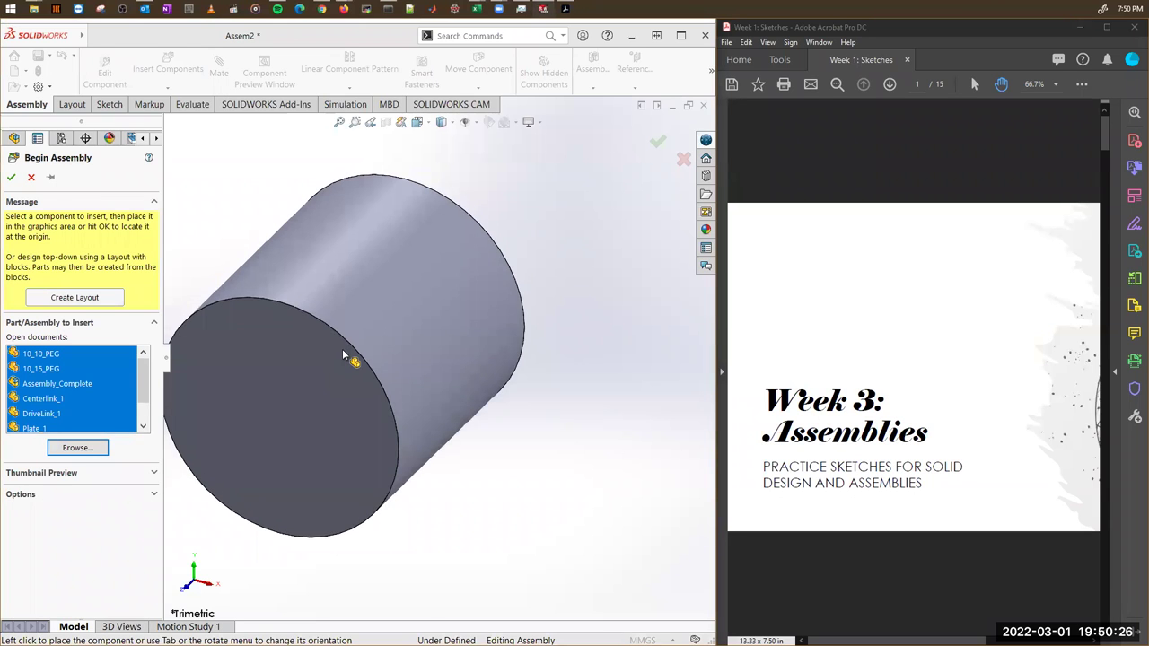
# Place both pegs, Assembly_Complete, Centerlink_1, DriveLink_1, Plate_1 and Rockerlink_1 in the graphics area.
pyautogui.click(342, 350)
pyautogui.scroll(-5, 344, 363)
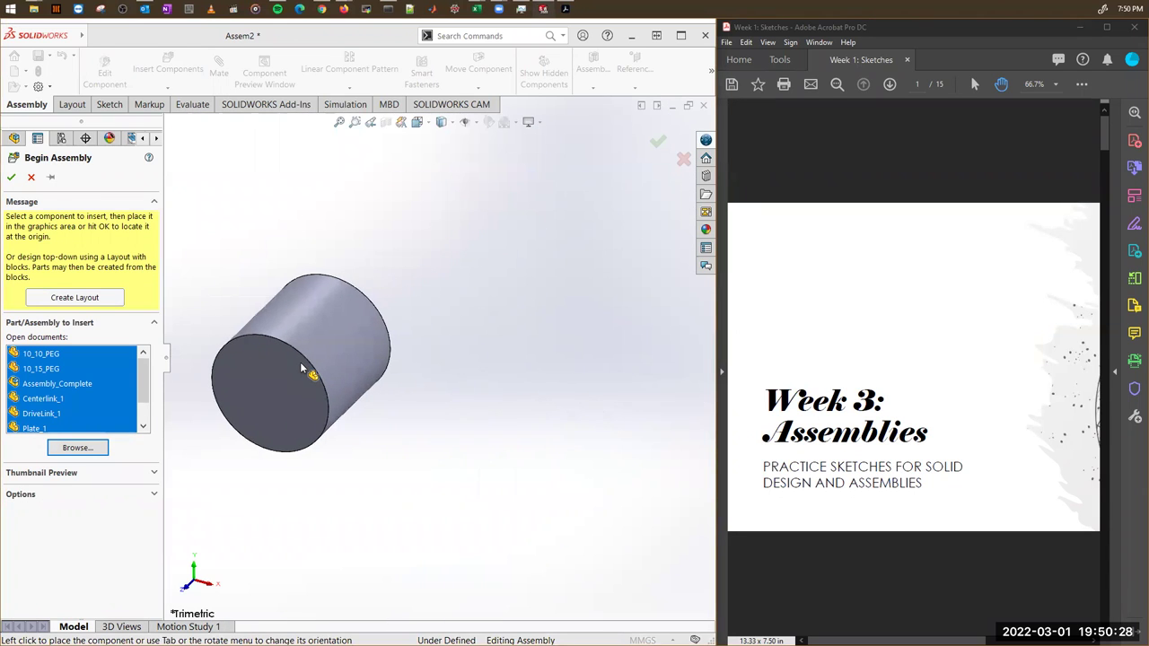
pyautogui.click(302, 367)
pyautogui.click(492, 232)
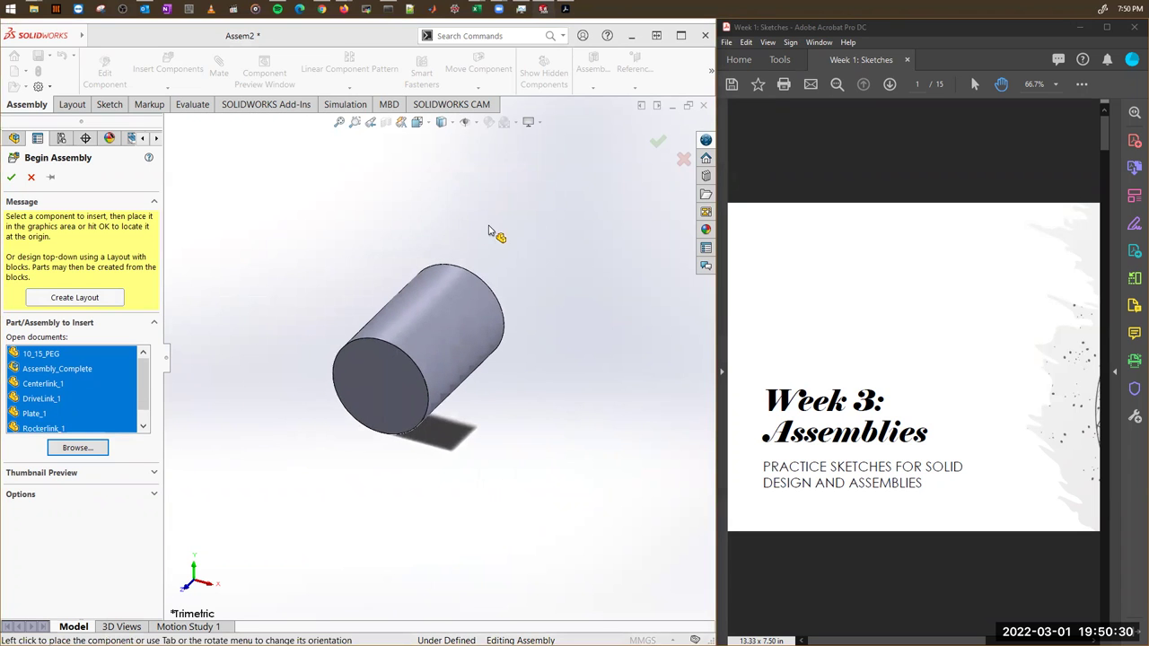
pyautogui.click(560, 206)
pyautogui.scroll(-2, 533, 472)
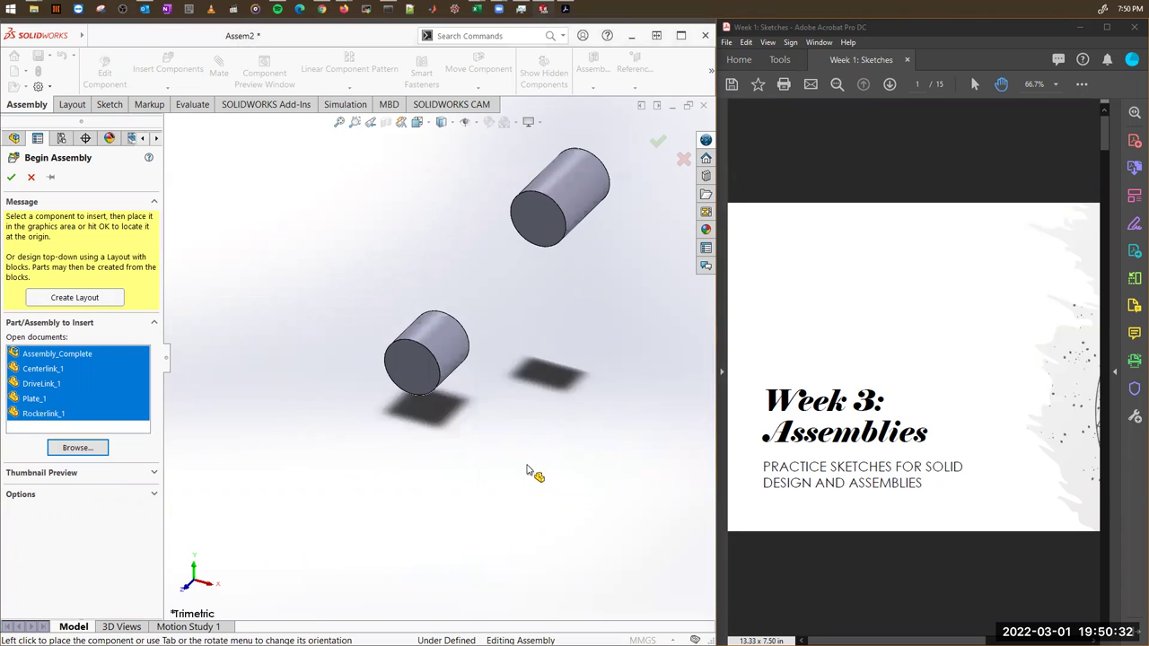
pyautogui.scroll(-4, 526, 368)
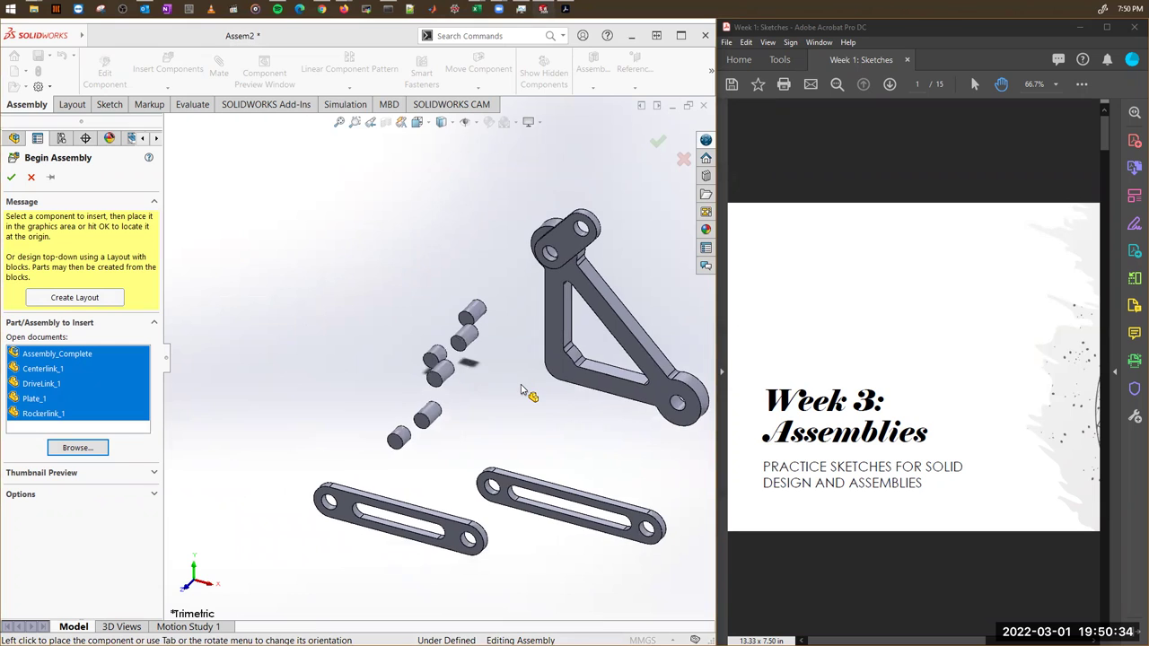
pyautogui.click(521, 388)
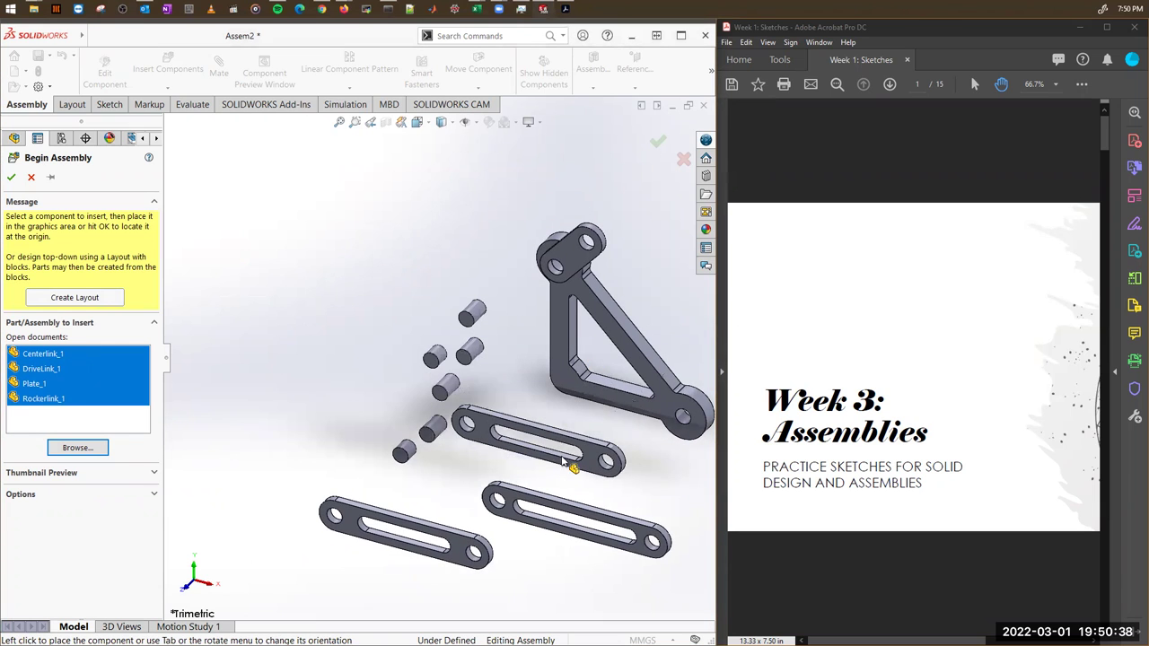
pyautogui.click(541, 441)
pyautogui.click(333, 368)
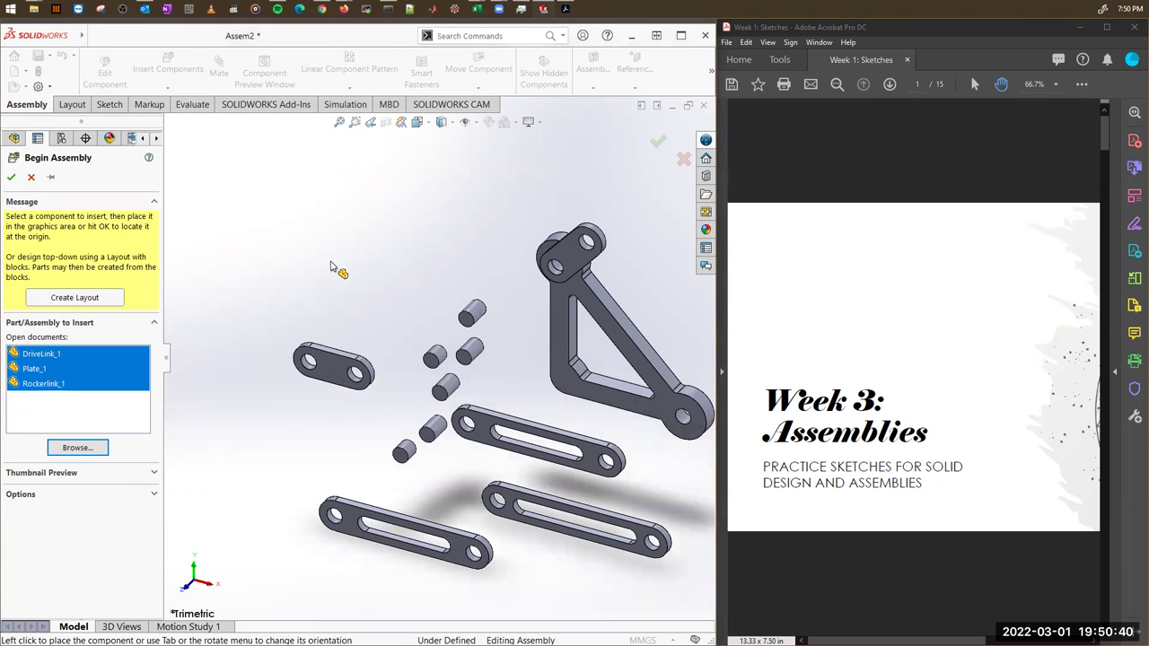
pyautogui.click(441, 219)
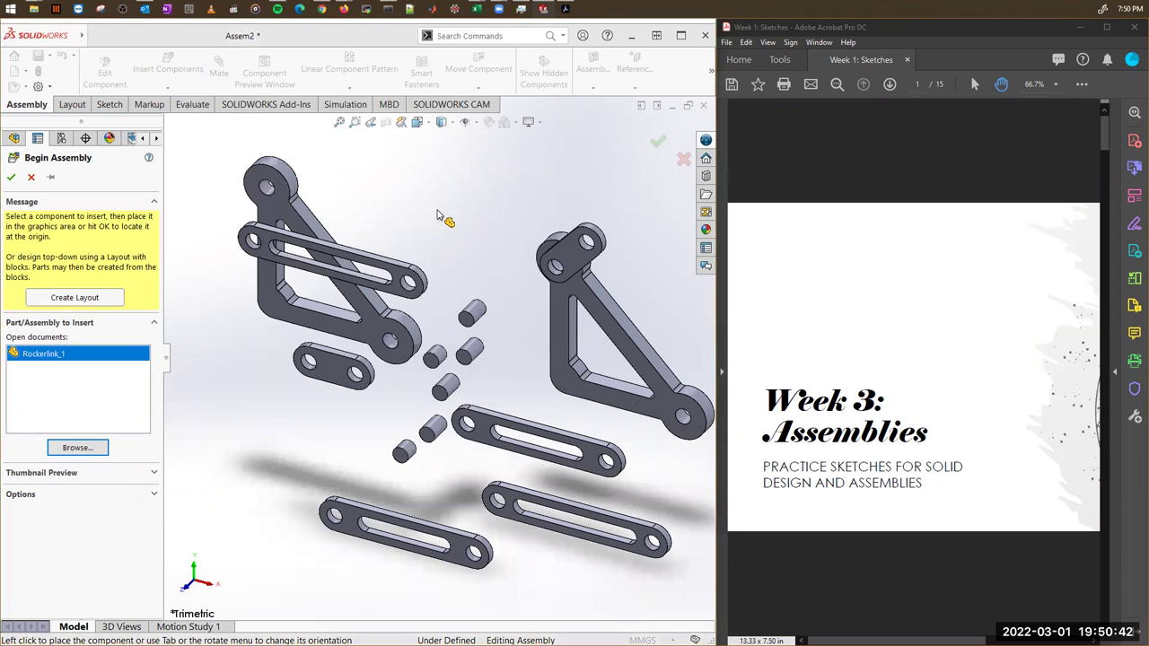
pyautogui.click(461, 194)
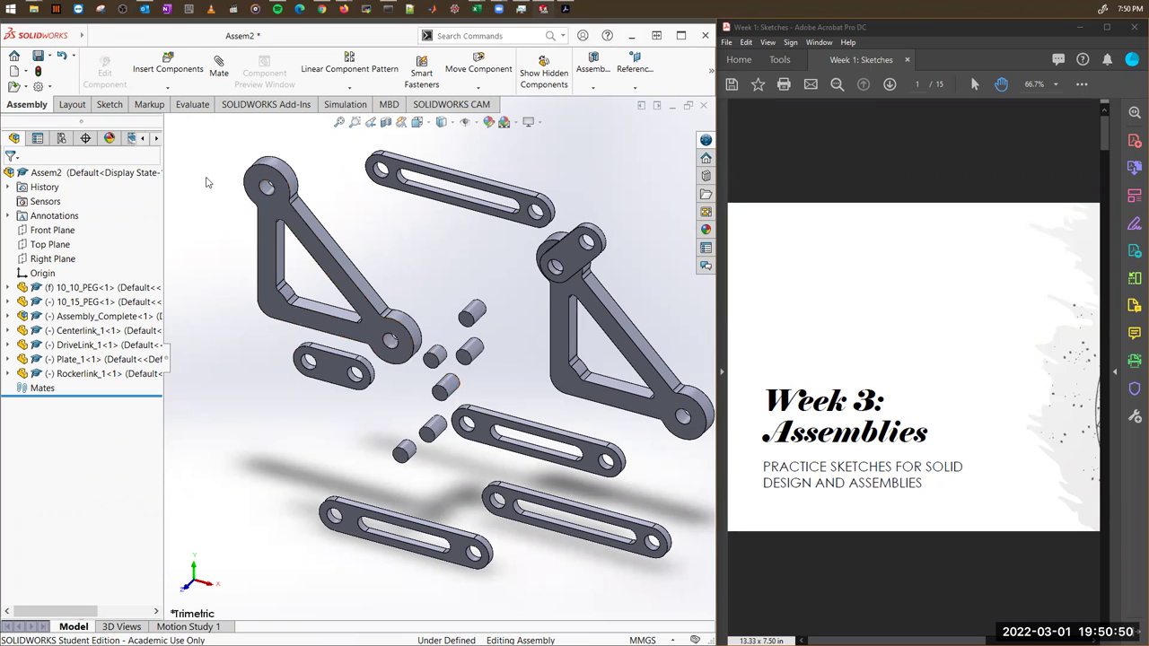
pyautogui.click(229, 81)
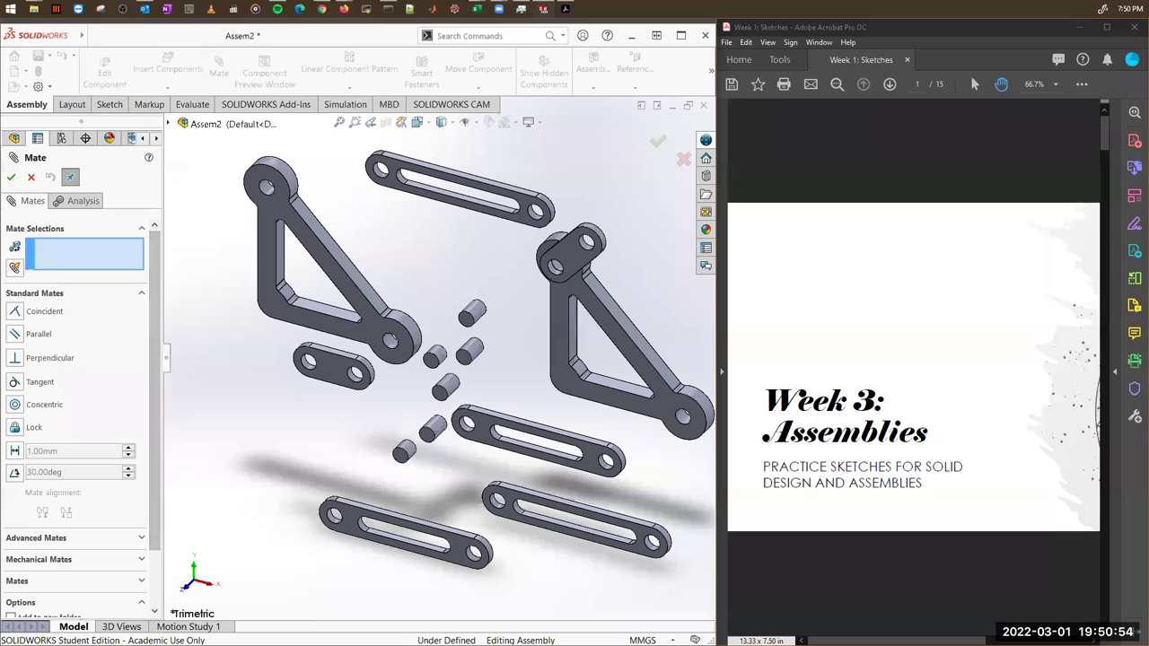
pyautogui.scroll(-2, 160, 372)
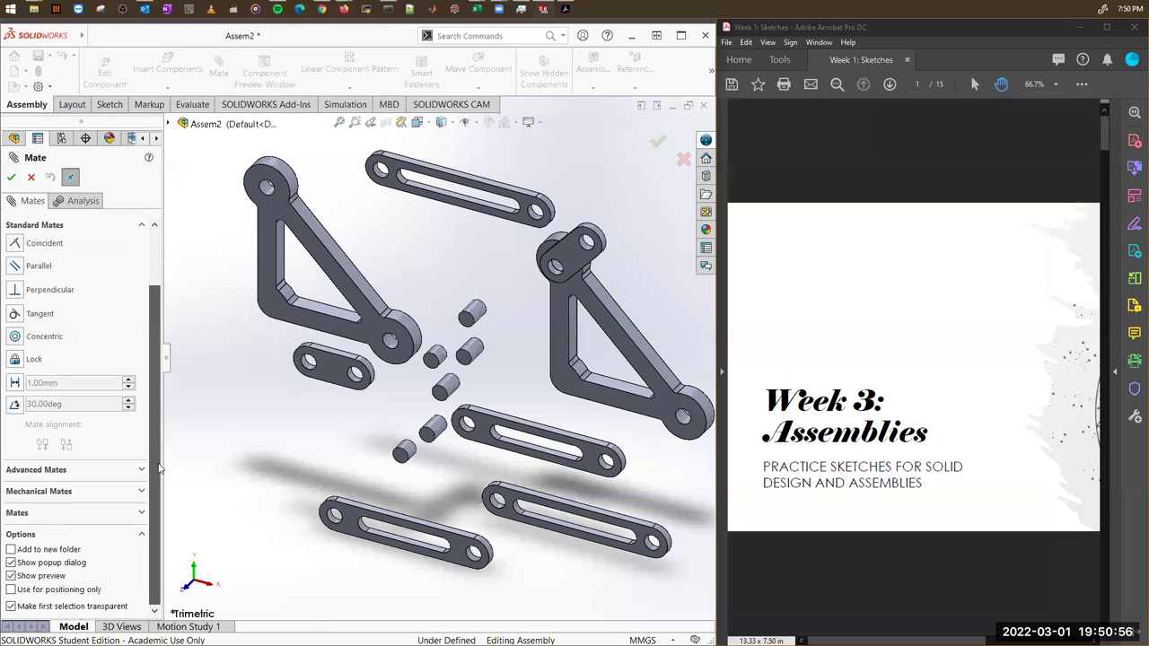
pyautogui.click(30, 179)
# Scroll the Week 3 exercise PDF down to page 11 of 15, the Problem 4 exercise sheet.
pyautogui.click(842, 177)
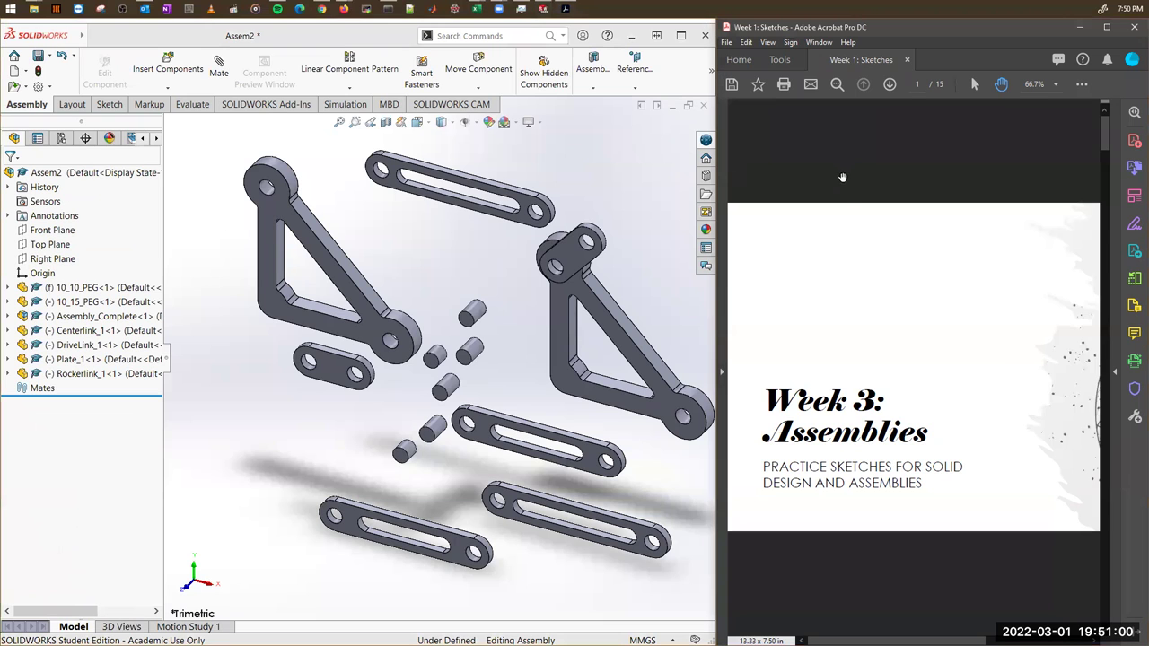
pyautogui.scroll(-1, 863, 337)
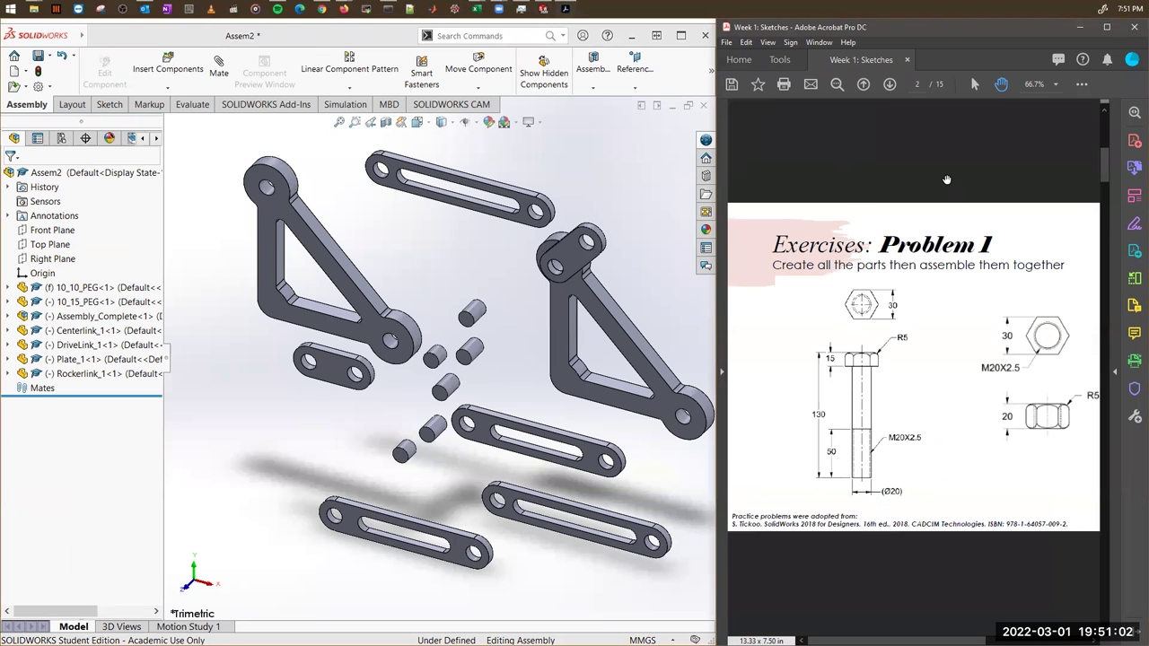
pyautogui.scroll(-1, 946, 180)
pyautogui.keyDown('ctrl'); pyautogui.scroll(-2, 946, 180); pyautogui.keyUp('ctrl')
pyautogui.scroll(-1, 946, 179)
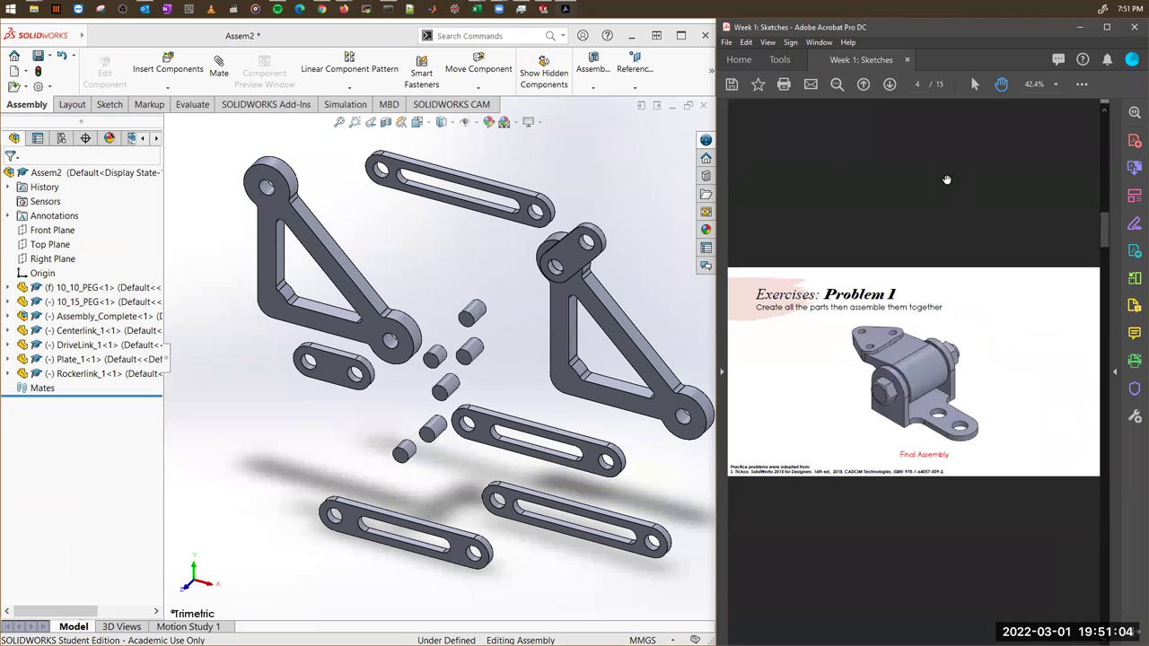
pyautogui.scroll(-1, 919, 269)
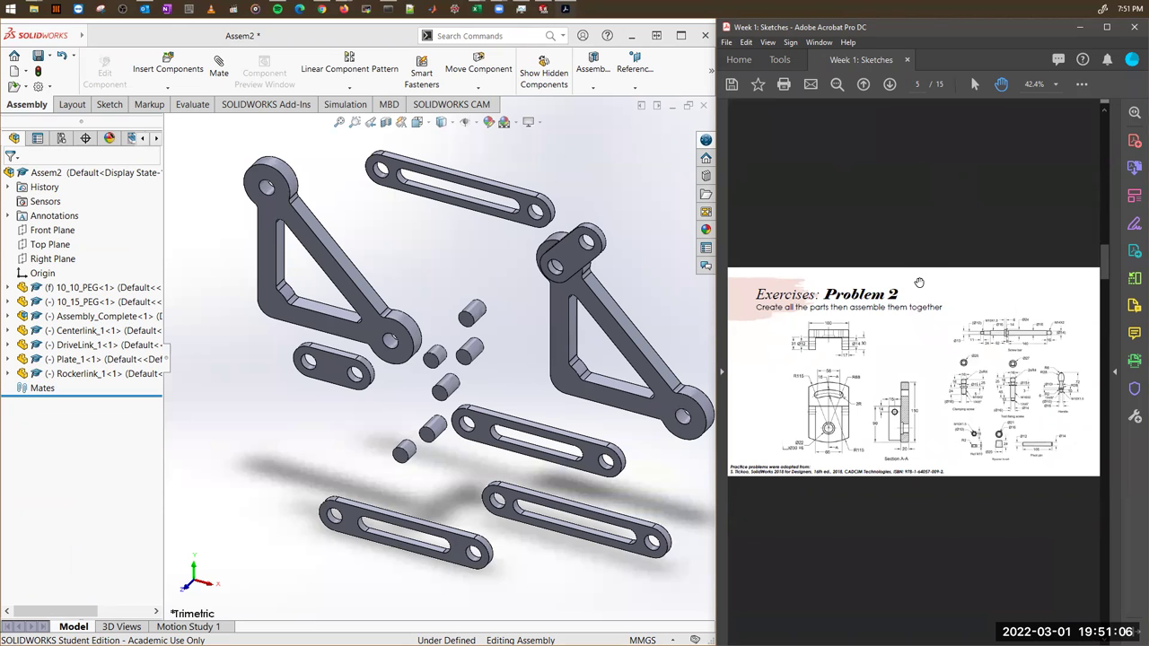
pyautogui.scroll(-2, 919, 281)
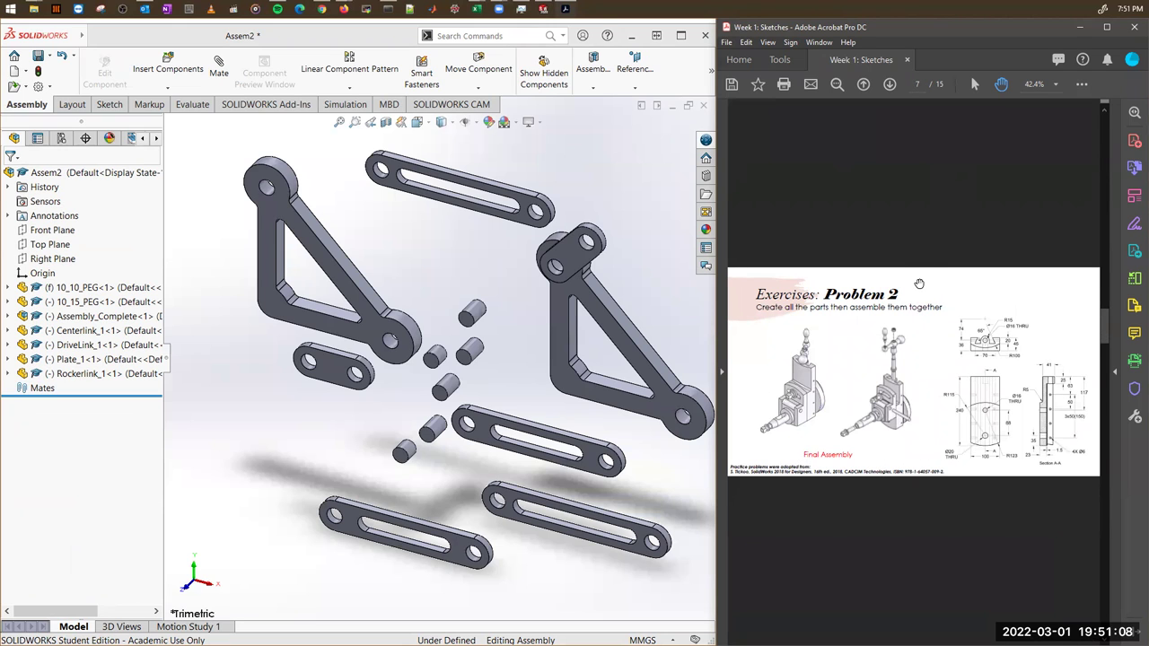
pyautogui.scroll(1, 912, 314)
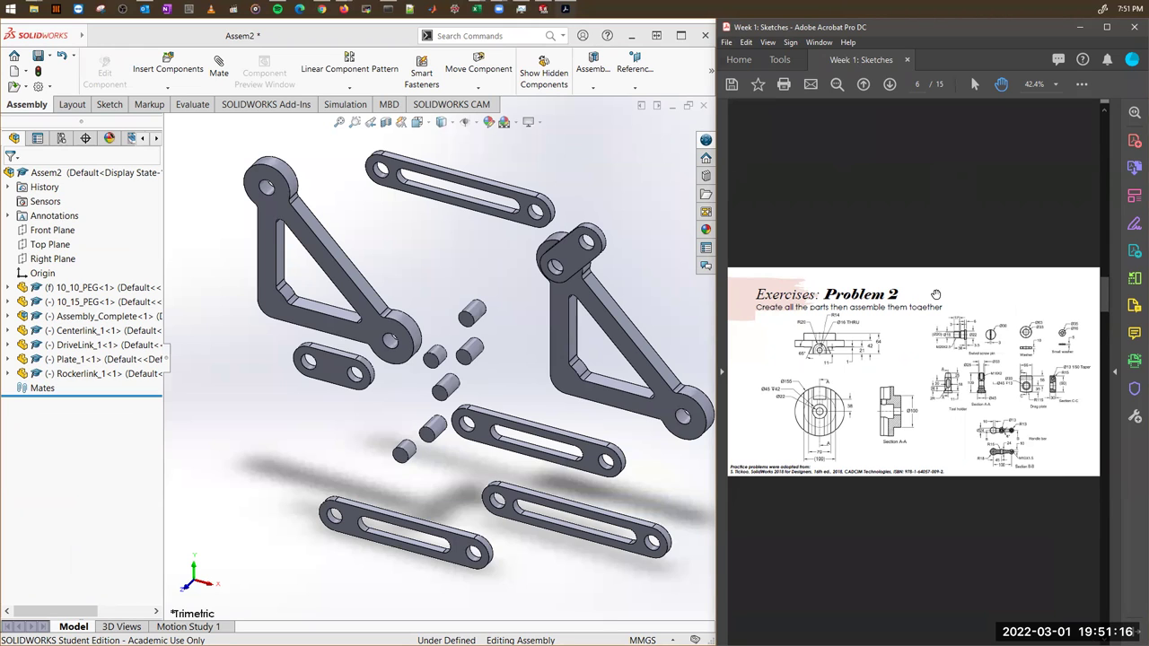
pyautogui.scroll(-2, 935, 294)
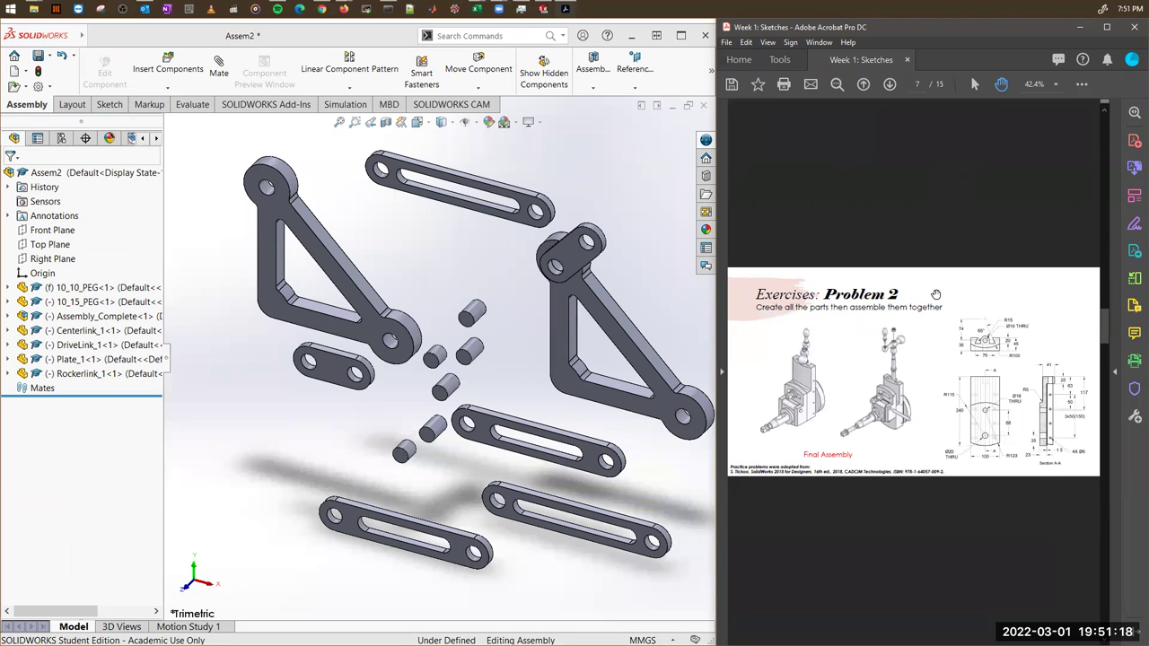
pyautogui.scroll(-2, 936, 295)
pyautogui.scroll(-2, 936, 294)
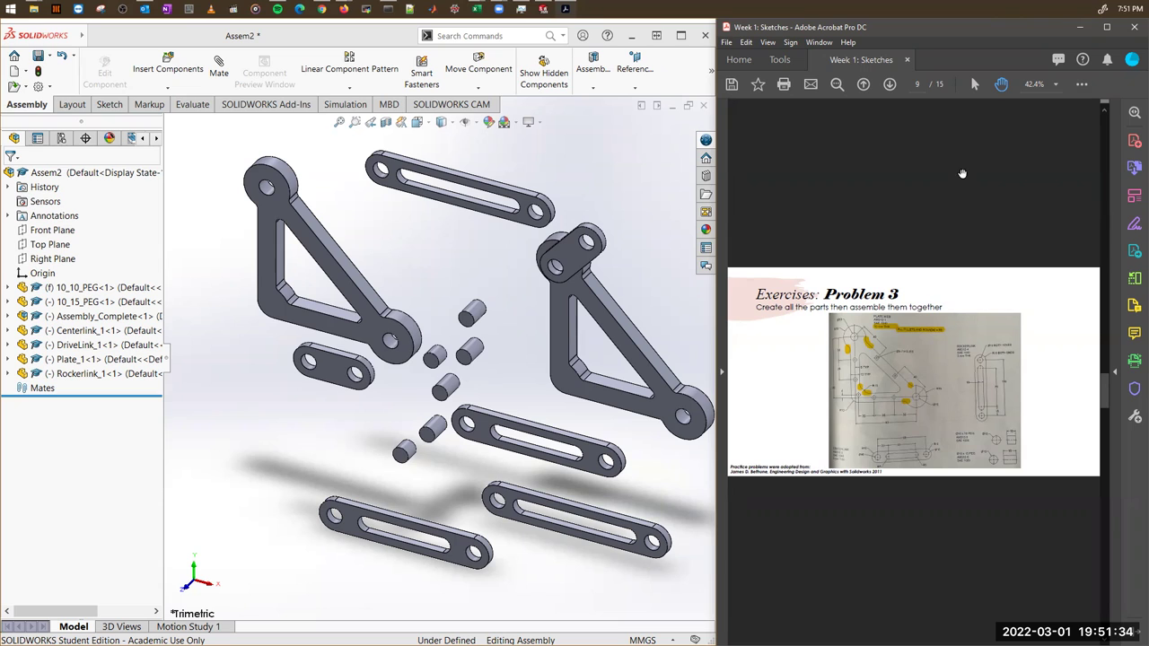
pyautogui.scroll(-2, 937, 240)
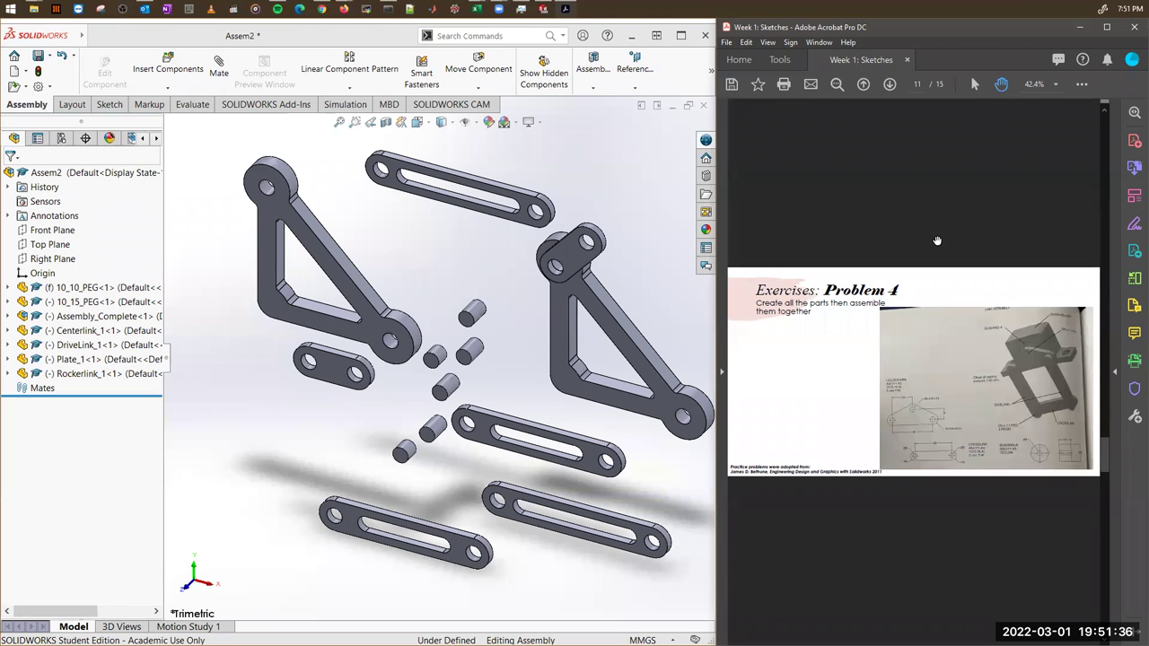